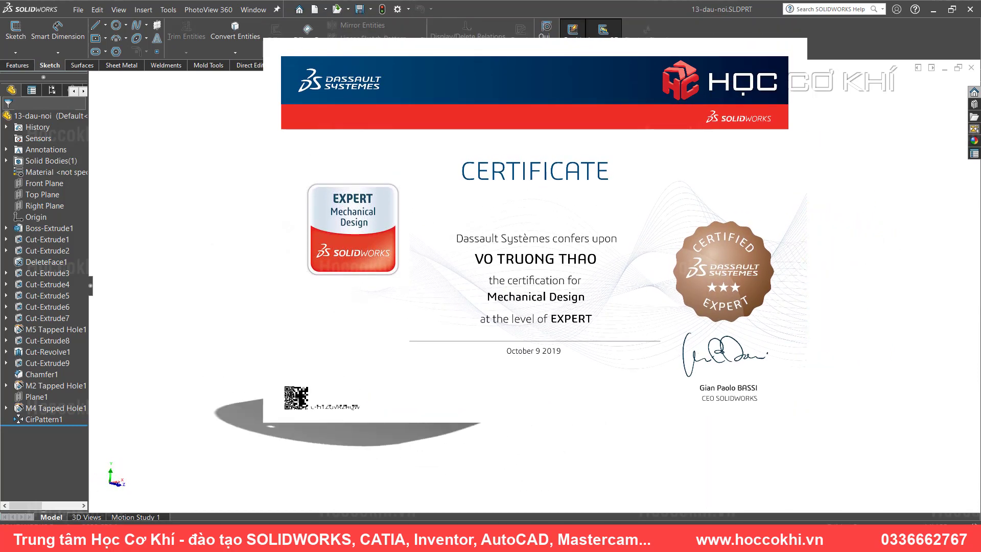
- Orbit the finished bracket to inspect its top and cylindrical faces
mouse_move(490, 353)
middle_down()
mouse_move(517, 362)
mouse_move(416, 409)
mouse_move(510, 313)
mouse_move(547, 119)
mouse_move(602, 171)
mouse_move(583, 205)
mouse_move(558, 197)
middle_up()
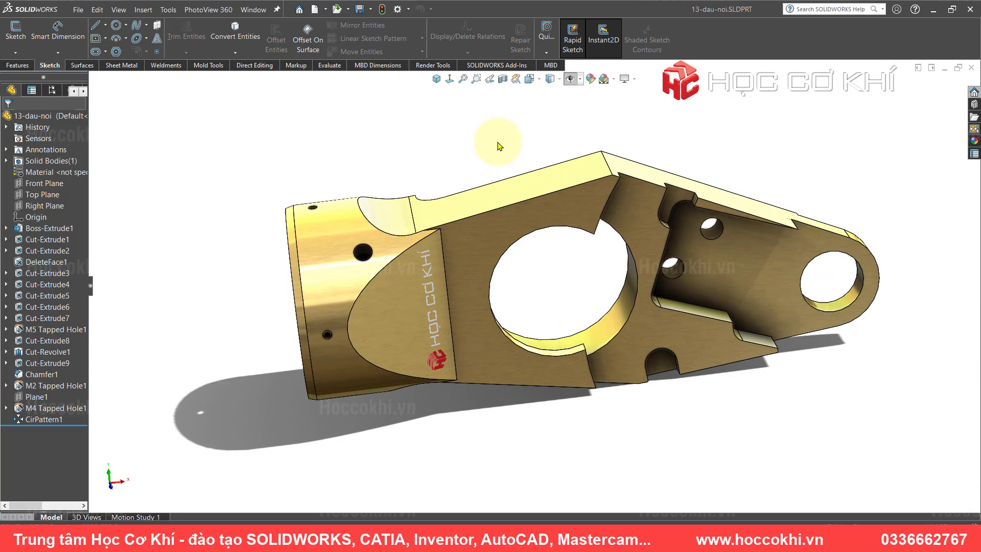
mouse_move(499, 146)
middle_down()
mouse_move(526, 208)
mouse_move(486, 202)
mouse_move(526, 226)
mouse_move(523, 257)
mouse_move(499, 144)
mouse_move(447, 160)
mouse_move(499, 191)
mouse_move(639, 227)
mouse_move(620, 208)
mouse_move(519, 222)
mouse_move(546, 267)
mouse_move(388, 263)
middle_up()
click(354, 260)
click(352, 123)
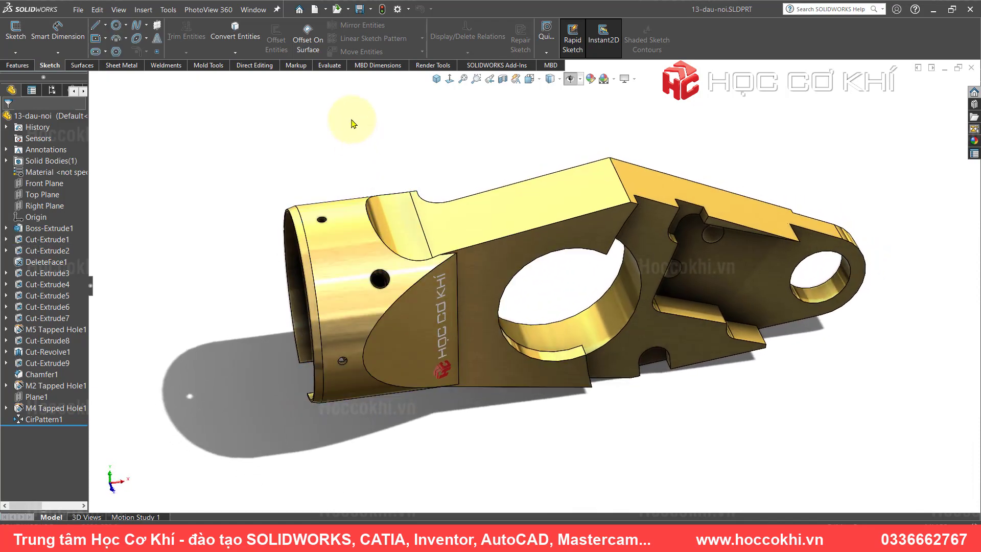
middle_drag(462, 209, 421, 303)
- Preview the base extrusion sketch and the first cut's sketch with their dimensions
click(421, 286)
click(471, 204)
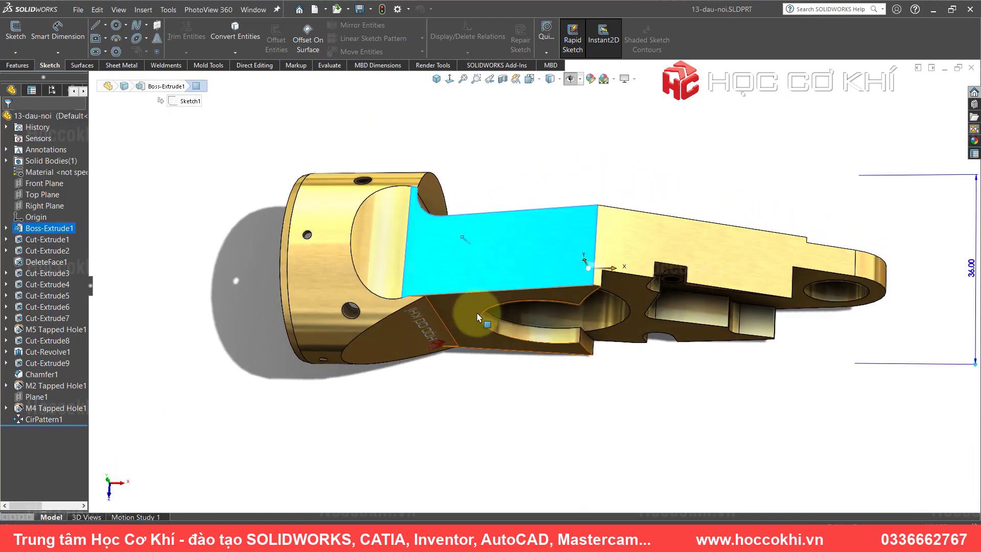
mouse_move(471, 205)
middle_down()
mouse_move(488, 190)
mouse_move(394, 245)
middle_up()
click(395, 251)
mouse_move(448, 383)
middle_down()
mouse_move(457, 173)
mouse_move(460, 350)
mouse_move(541, 307)
mouse_move(574, 333)
mouse_move(519, 328)
mouse_move(500, 394)
mouse_move(290, 407)
mouse_move(455, 401)
mouse_move(480, 388)
mouse_move(475, 373)
middle_up()
click(452, 159)
mouse_move(578, 278)
middle_down()
mouse_move(499, 285)
mouse_move(552, 280)
middle_up()
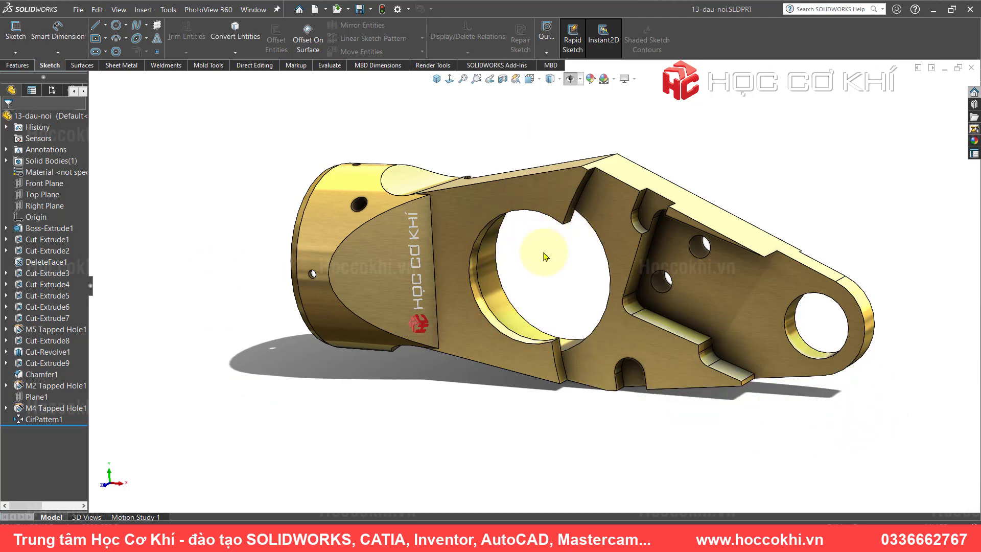
- View the full reference drawing bt sw -09-ok.png, then zoom and pan across its views
click(770, 539)
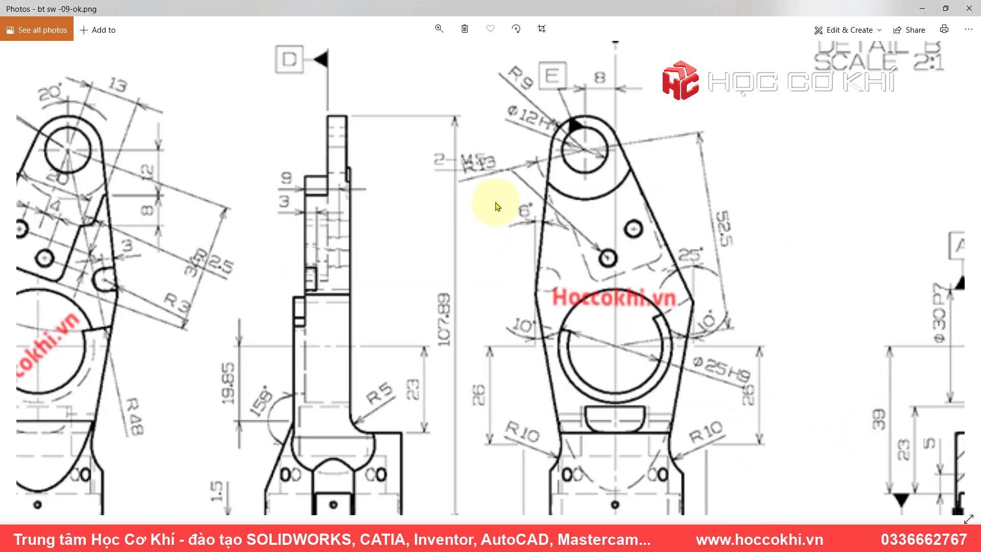
scroll(489, 196, down, 5)
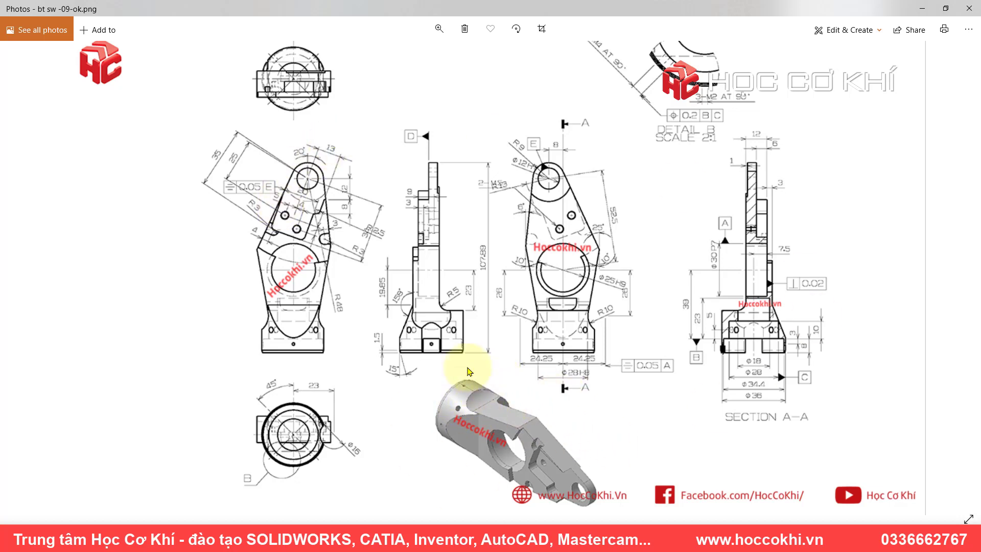
scroll(314, 260, up, 1)
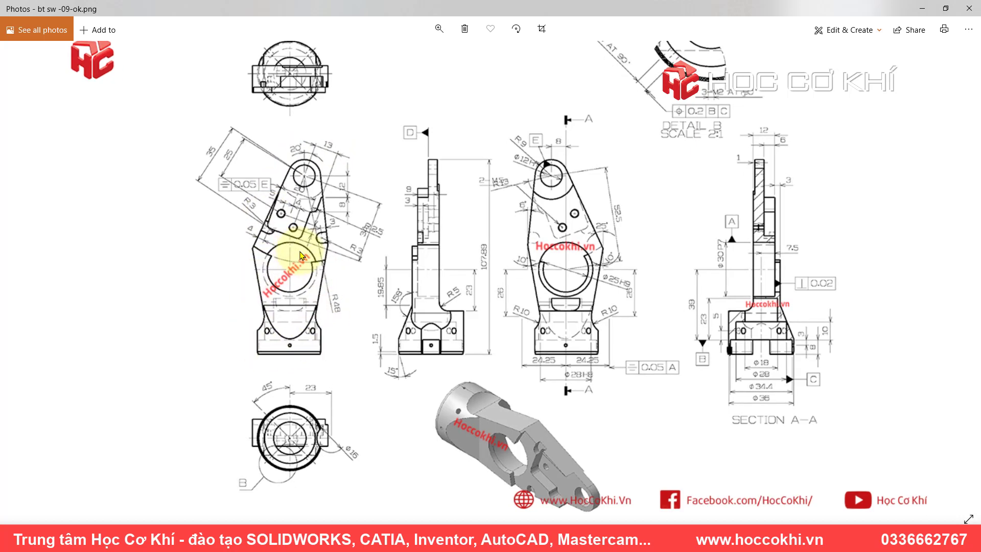
scroll(315, 246, up, 1)
drag(423, 370, 415, 318)
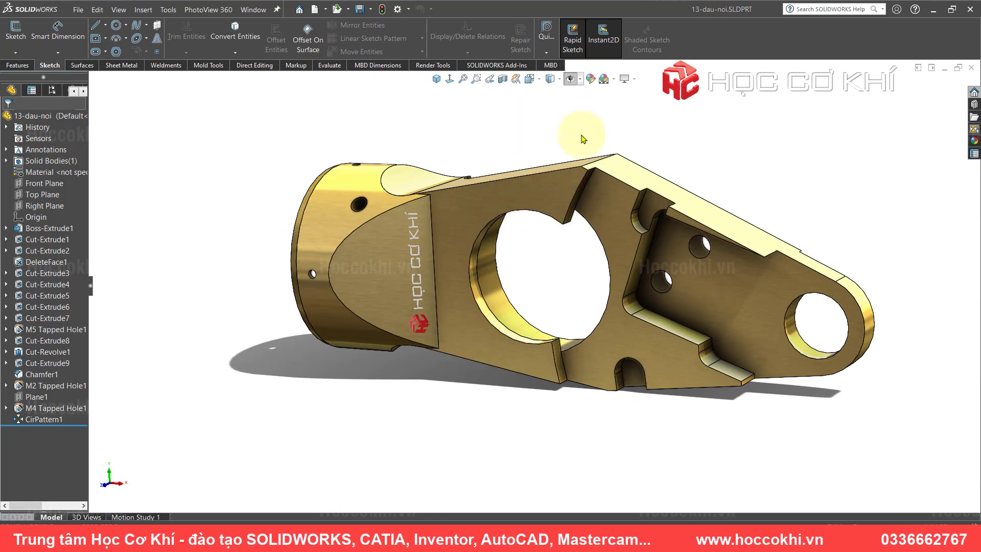
- Close the finished bracket, create a new blank Part2, and bring the reference drawing back
click(972, 68)
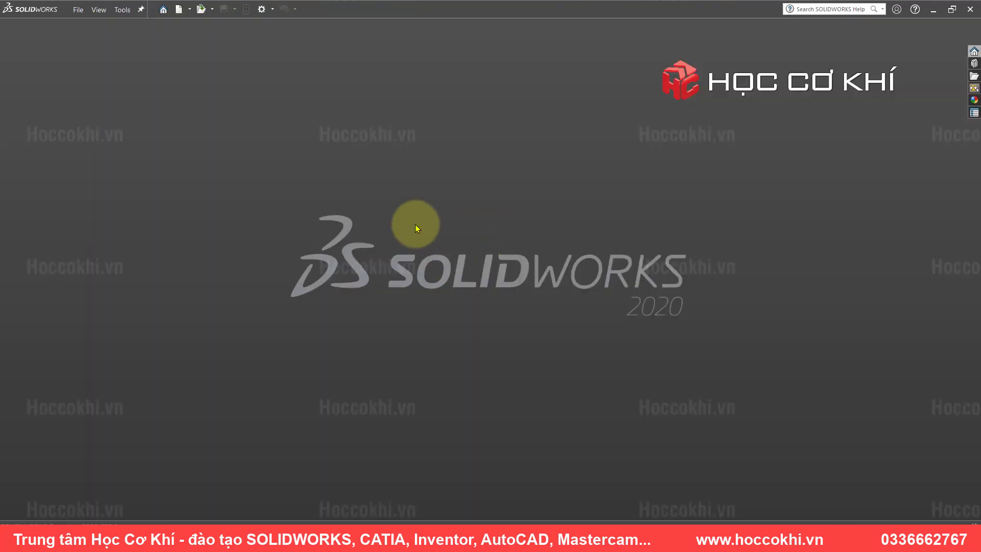
key(ctrl+n)
double_click(344, 197)
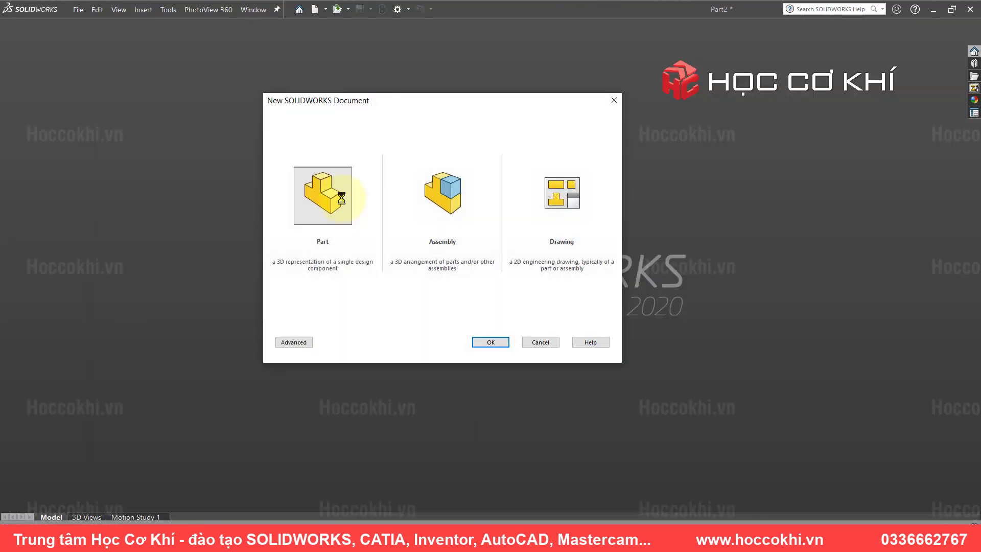
click(764, 522)
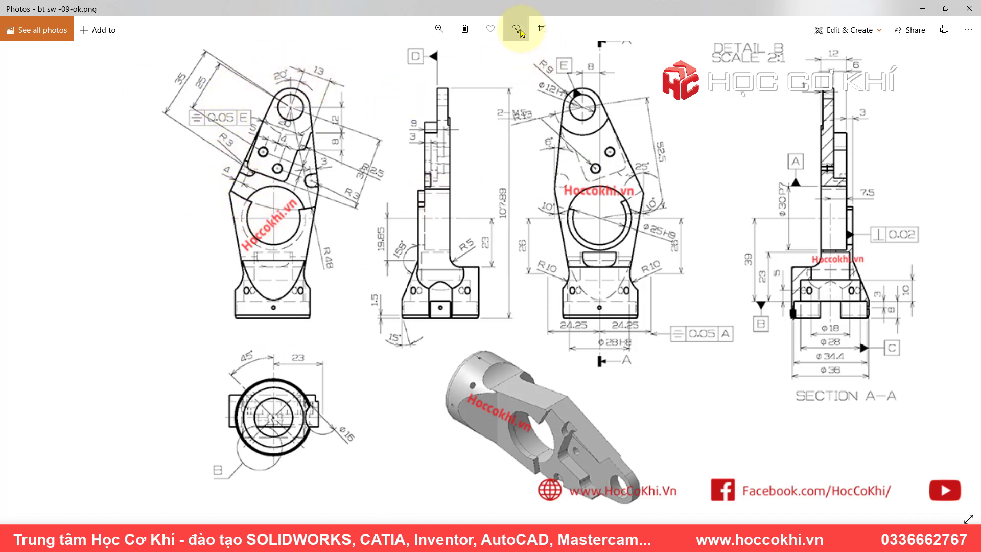
- Rotate the reference drawing until it is back upright
click(516, 29)
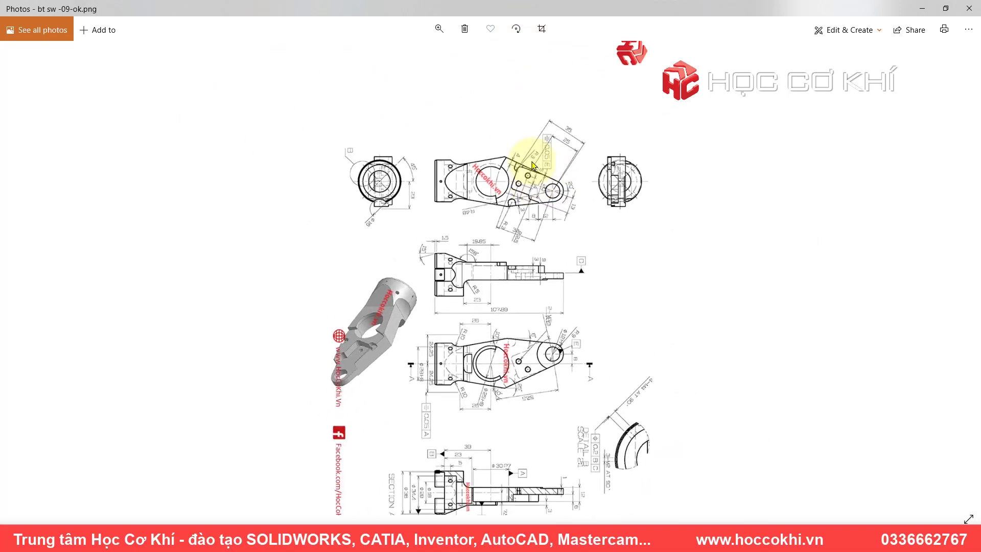
scroll(532, 163, up, 3)
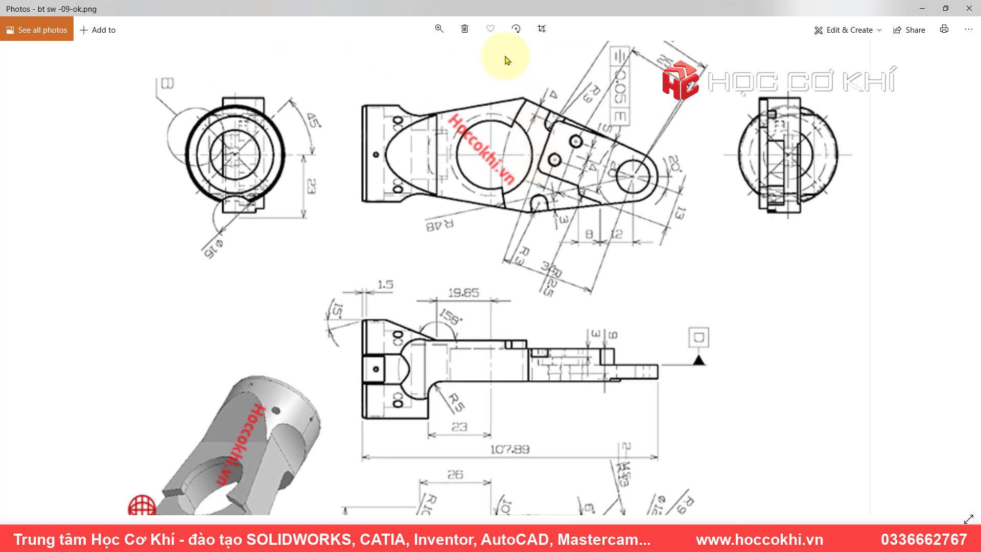
click(516, 29)
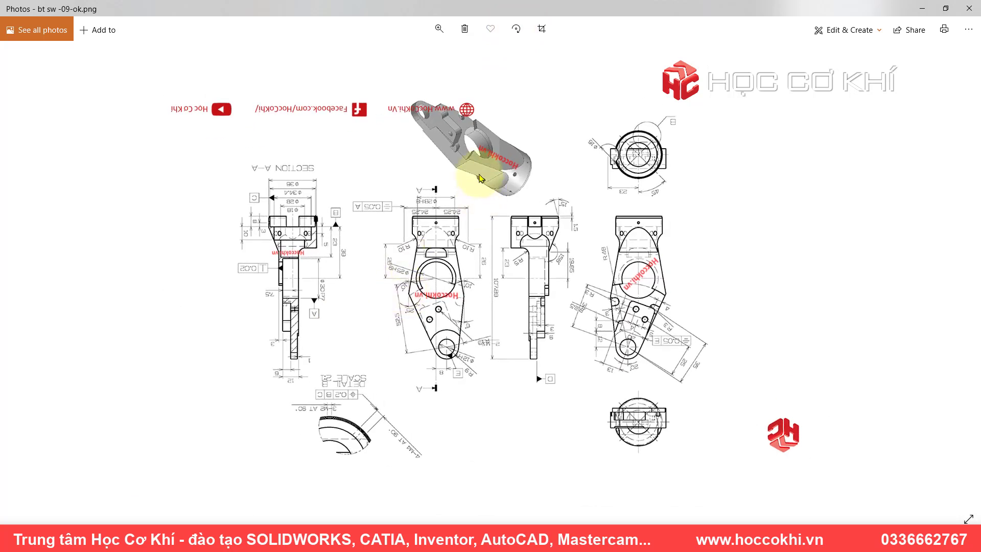
click(515, 31)
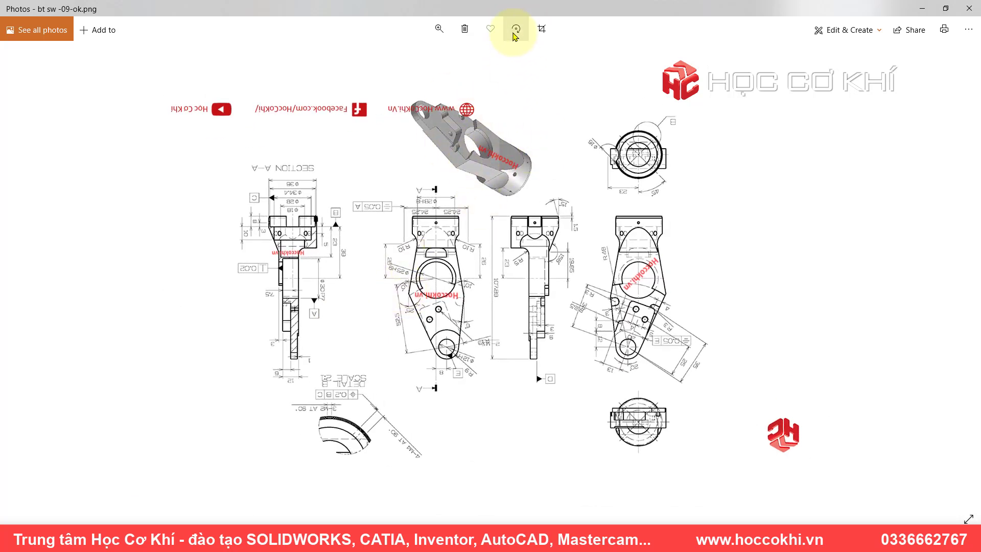
click(515, 34)
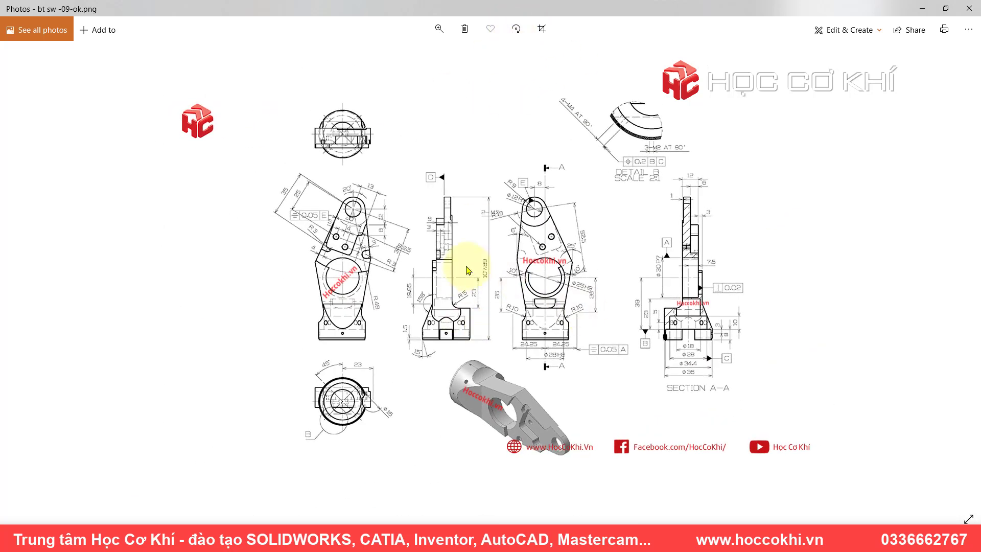
- Zoom into the drawing's front view of the bracket, then return to Part2
scroll(438, 287, up, 2)
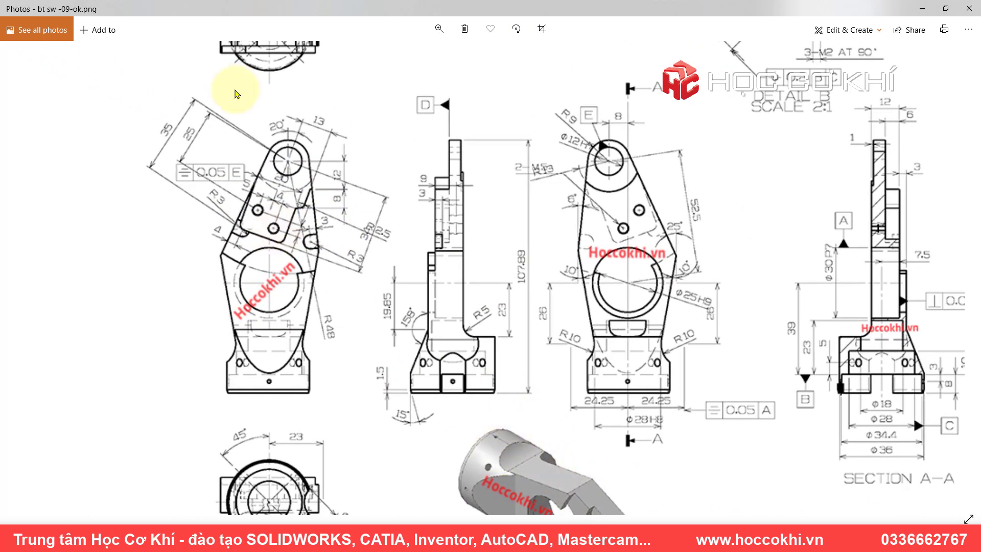
drag(236, 158, 240, 145)
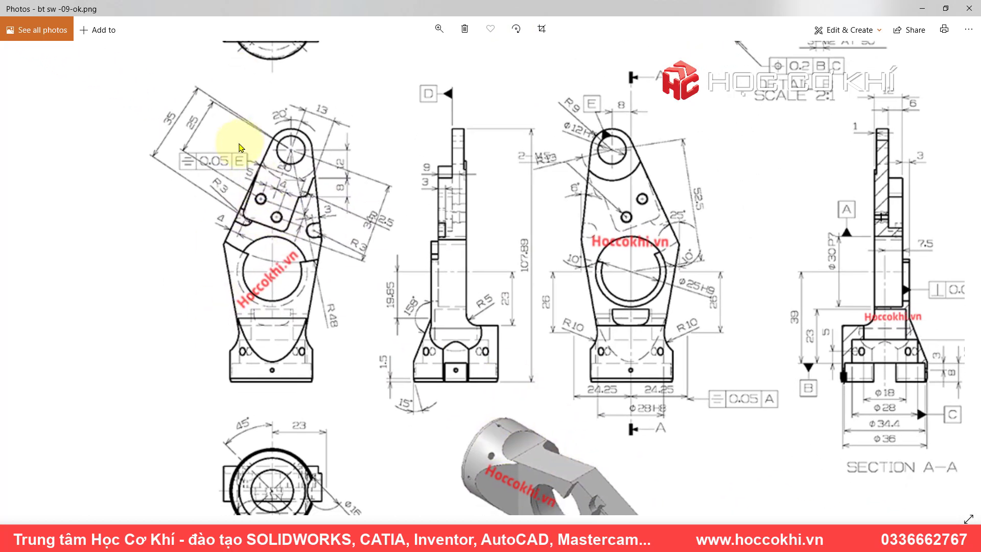
scroll(249, 162, up, 1)
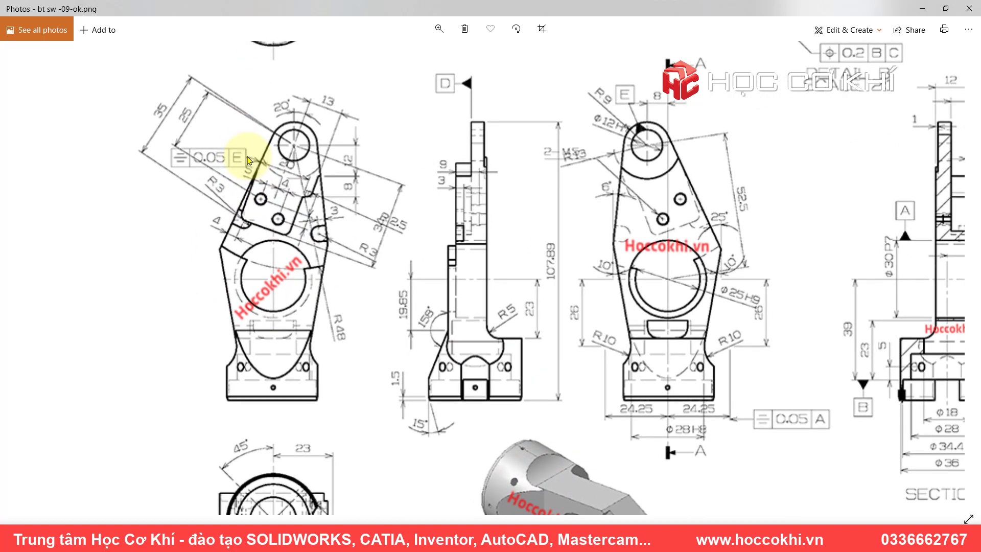
click(248, 157)
key(alt+Tab)
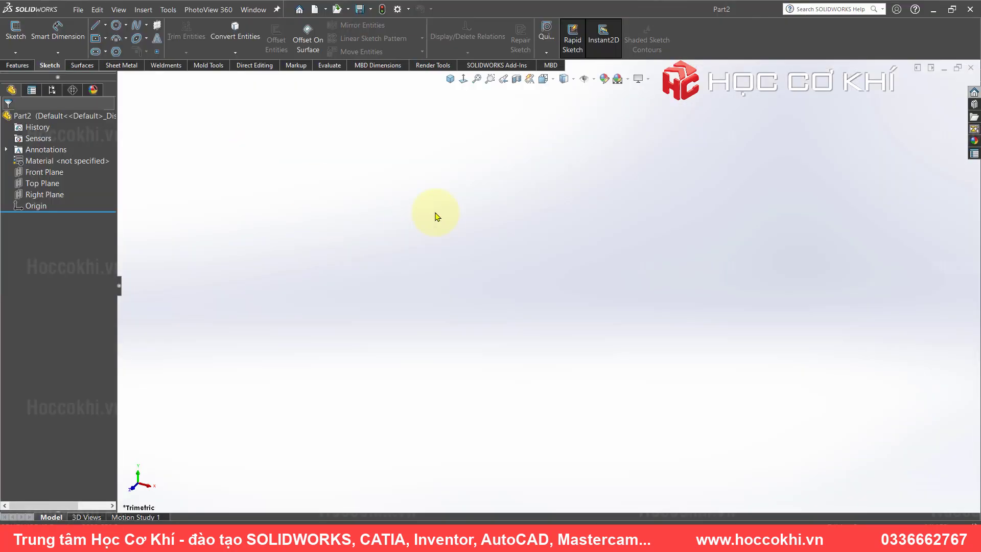
- Start a Front Plane sketch with a horizontal centerline running right from the origin
click(44, 173)
click(54, 159)
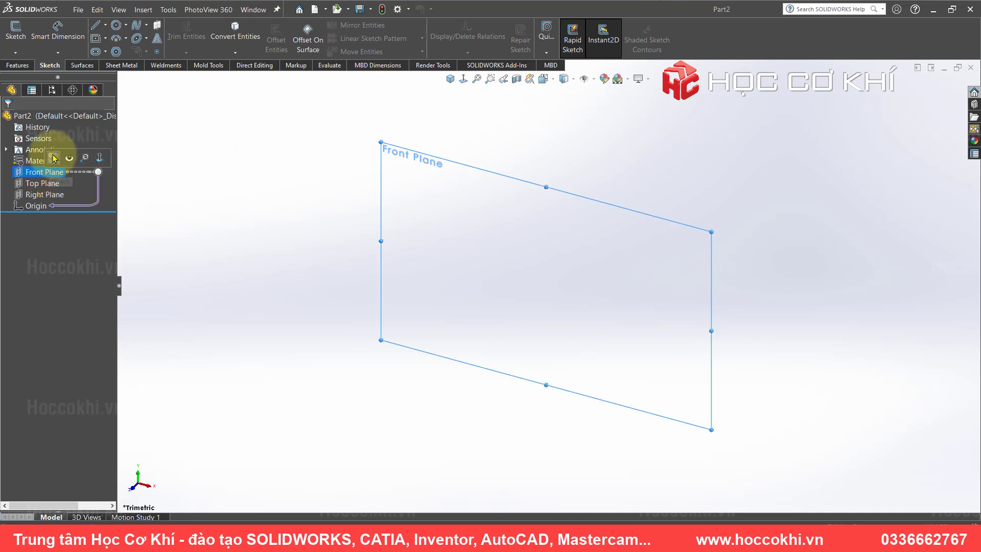
click(105, 24)
click(98, 50)
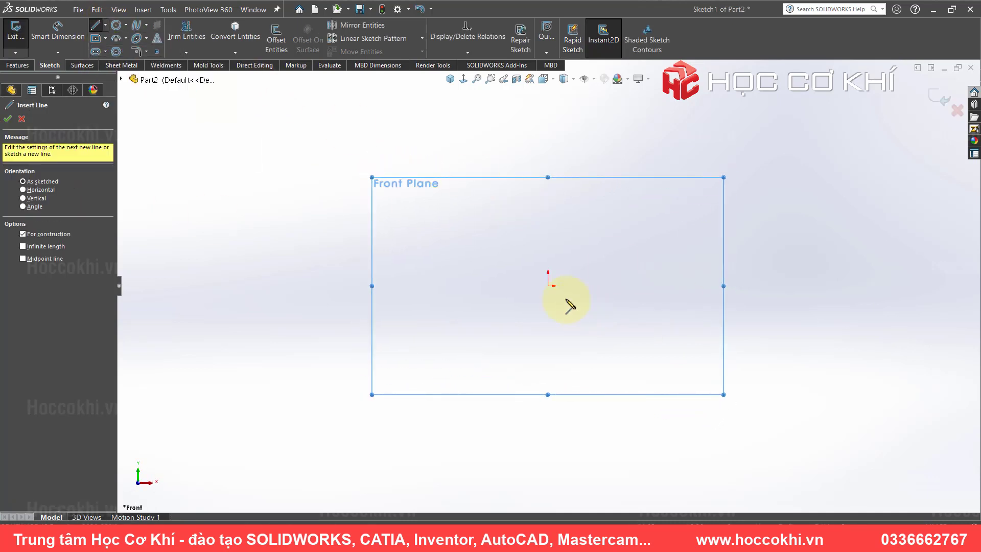
click(549, 286)
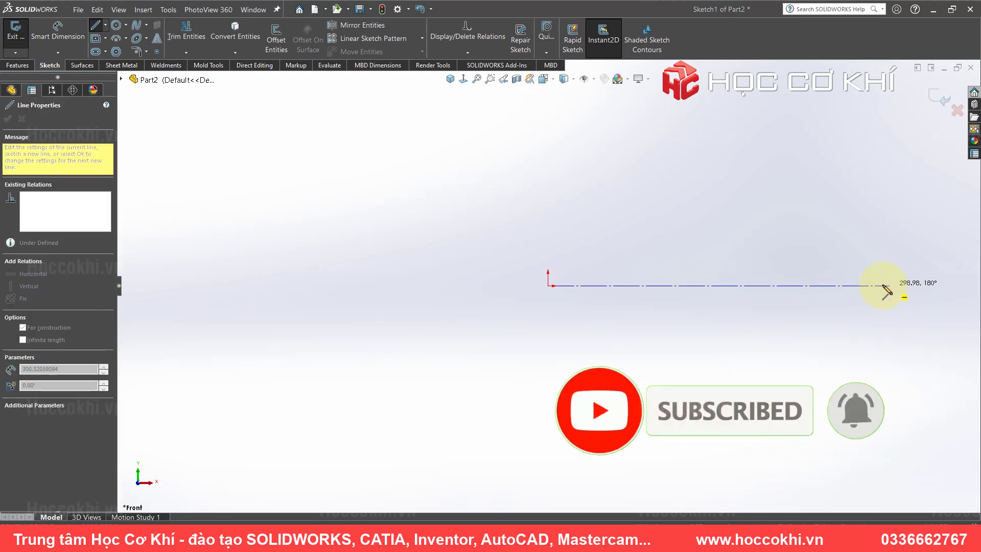
click(839, 286)
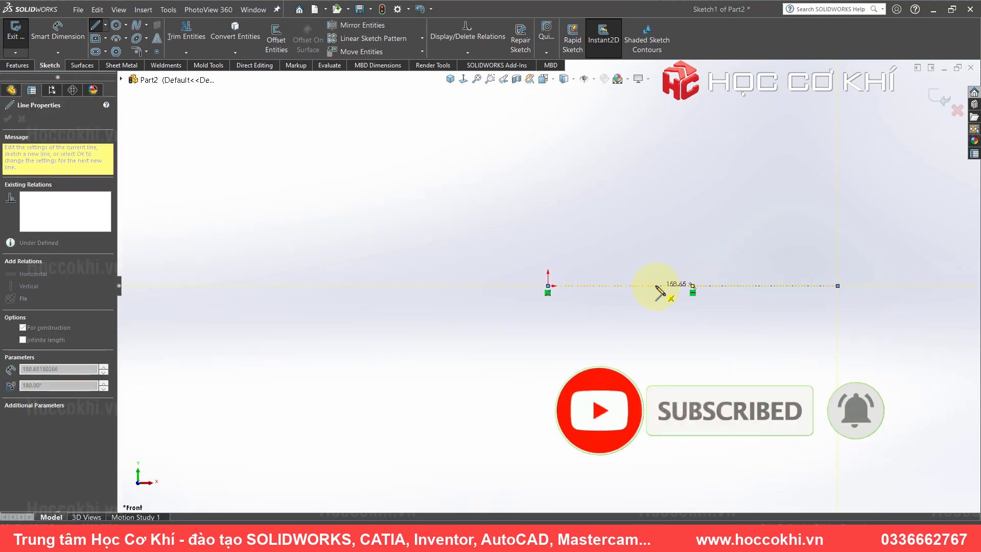
key(Escape)
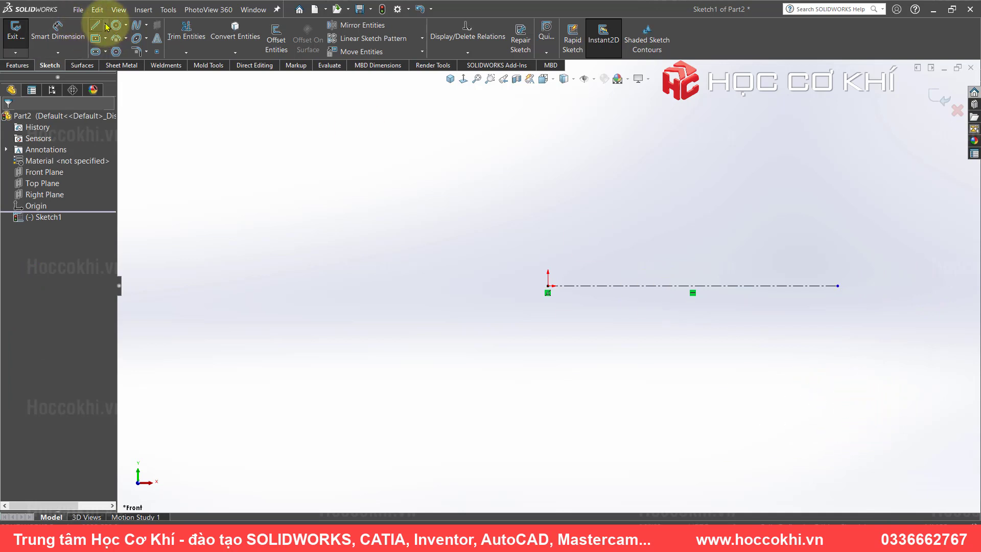
- Add a vertical midpoint line centred on the origin and check it against the drawing
click(104, 24)
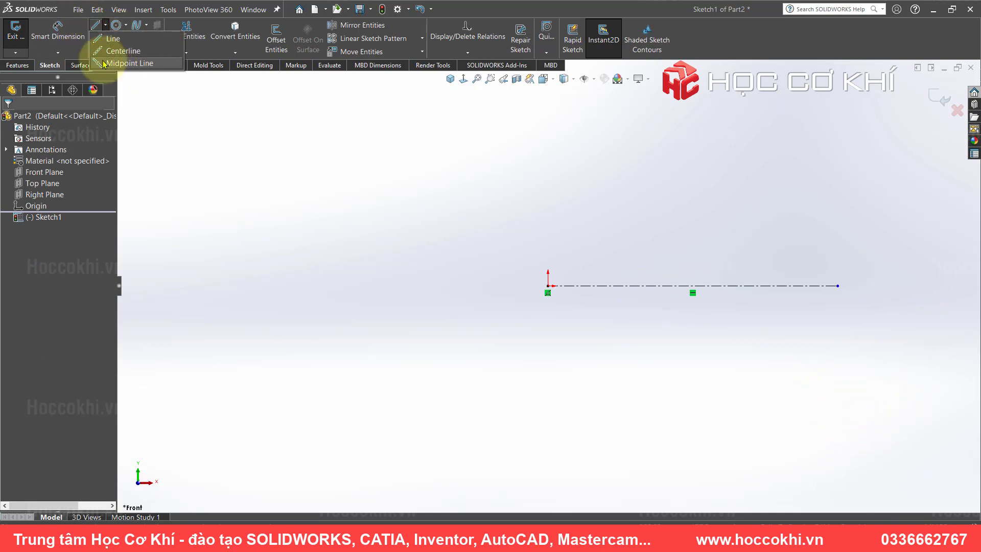
click(130, 64)
click(548, 287)
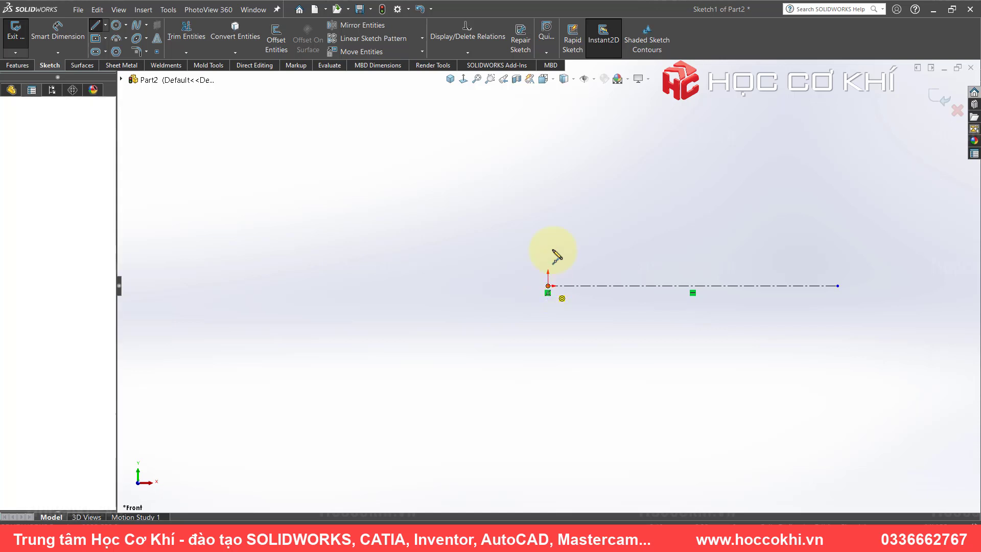
click(548, 220)
key(Escape)
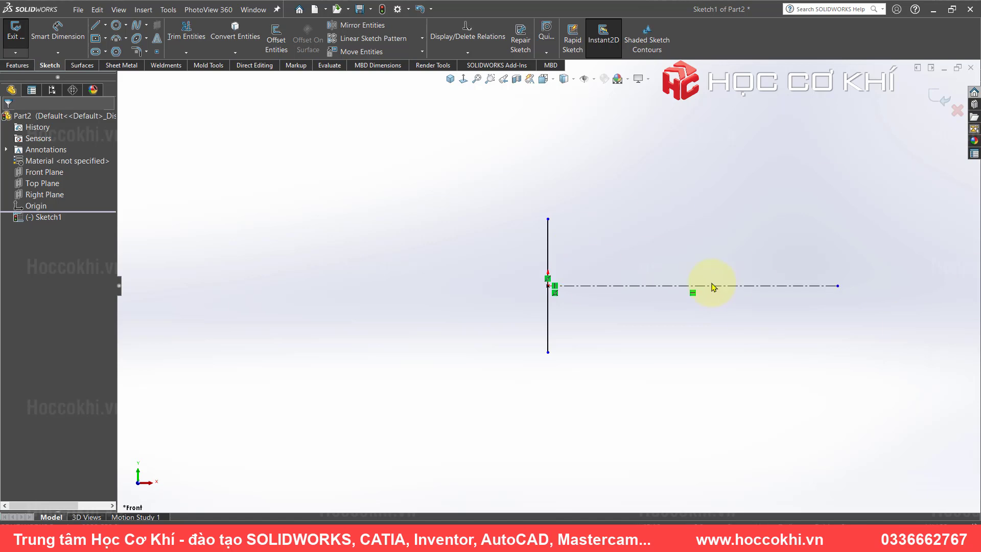
key(alt+Tab)
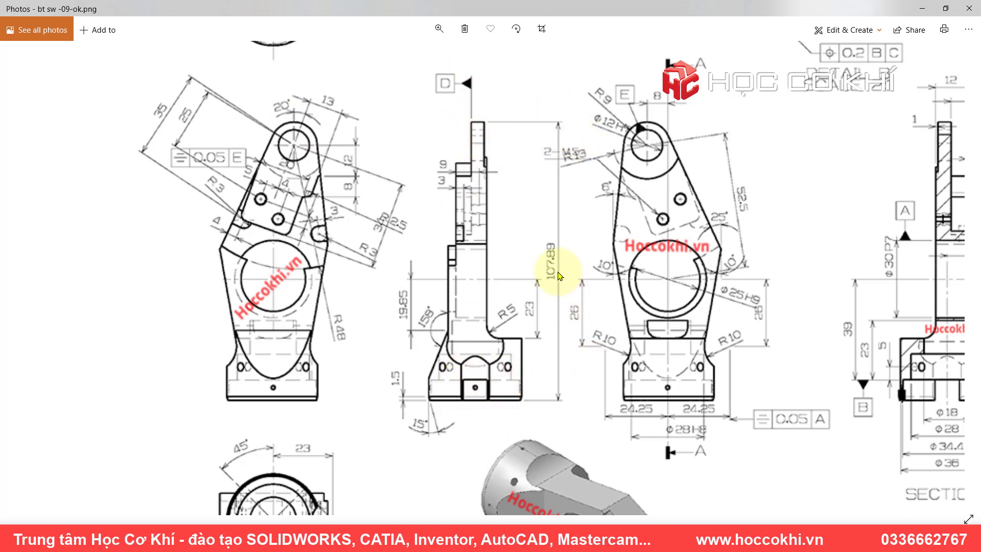
key(alt+Tab)
- Dimension the horizontal centerline to 107.89 and check the value on the reference drawing
click(651, 287)
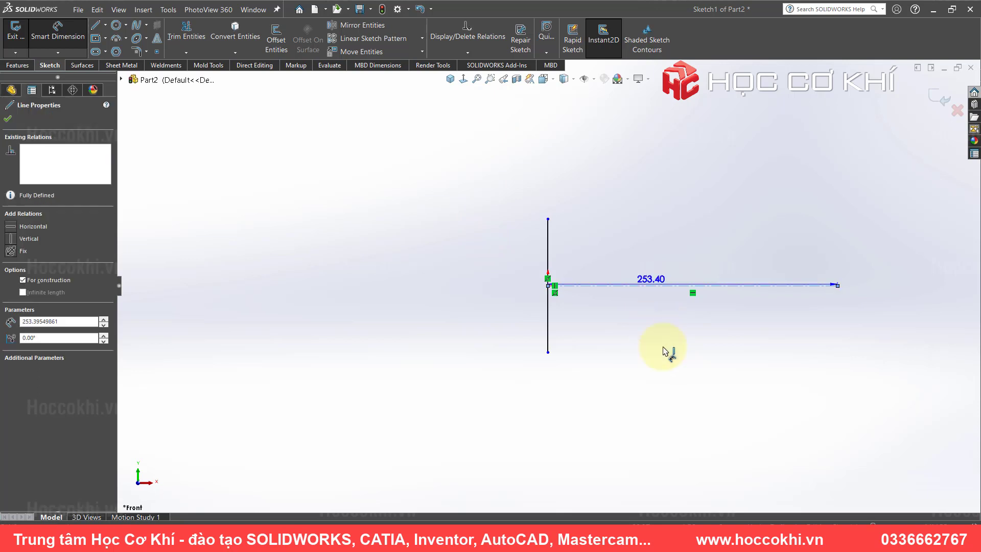
click(674, 396)
text(107.)
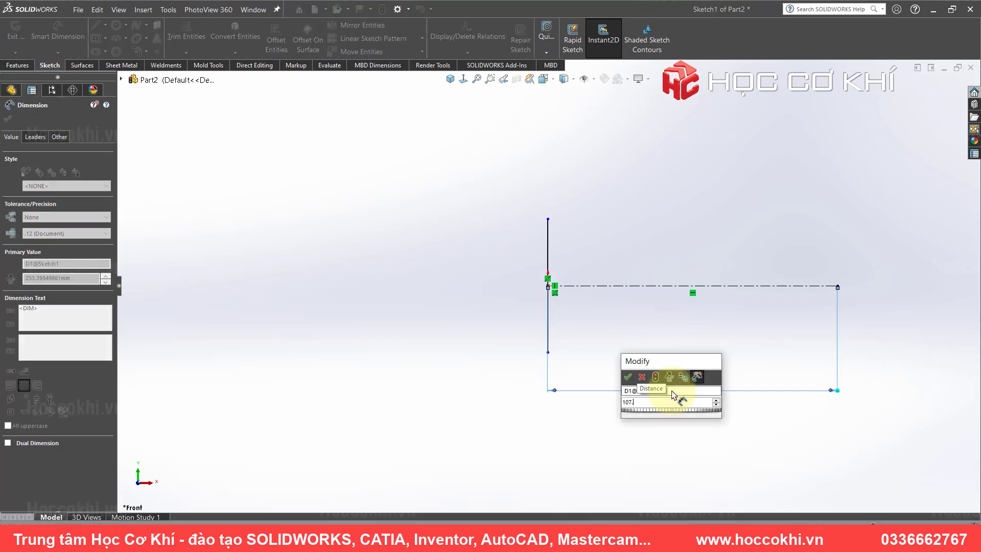
text(89)
key(Return)
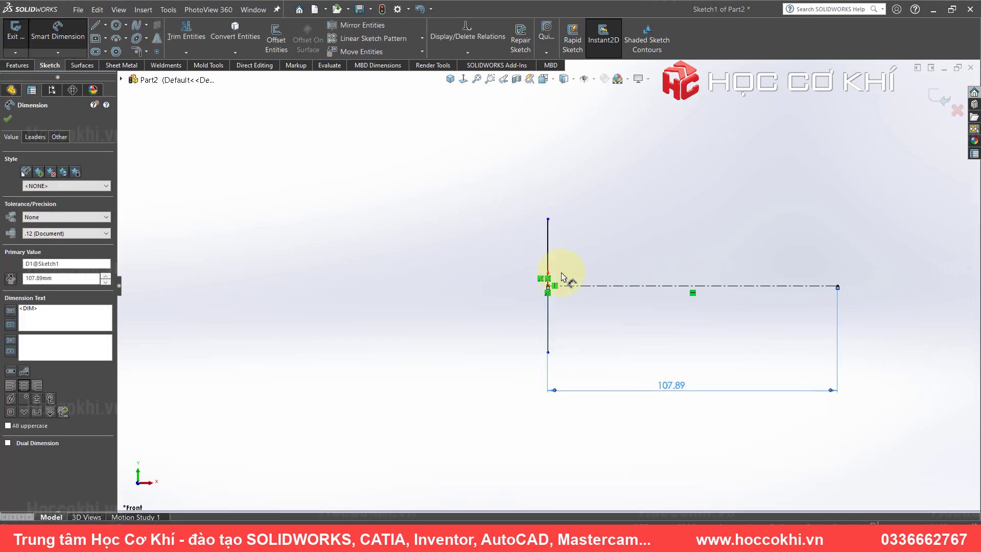
key(alt+Tab)
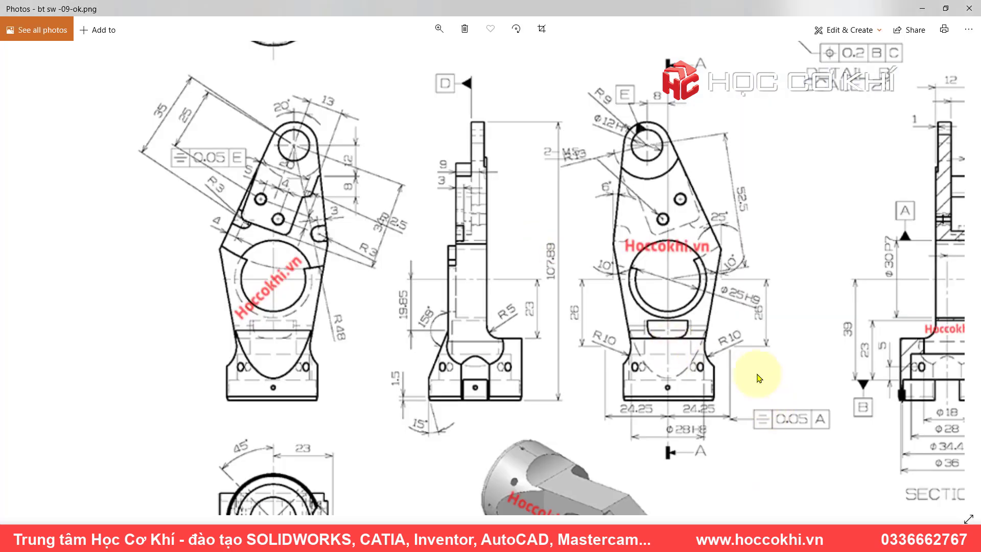
scroll(756, 377, down, 2)
scroll(561, 313, down, 2)
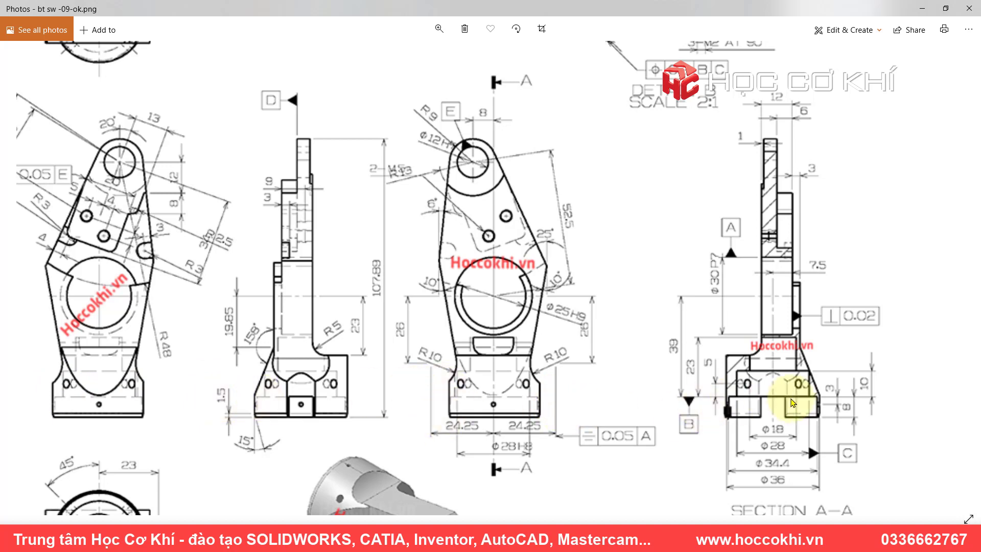
key(alt+Tab)
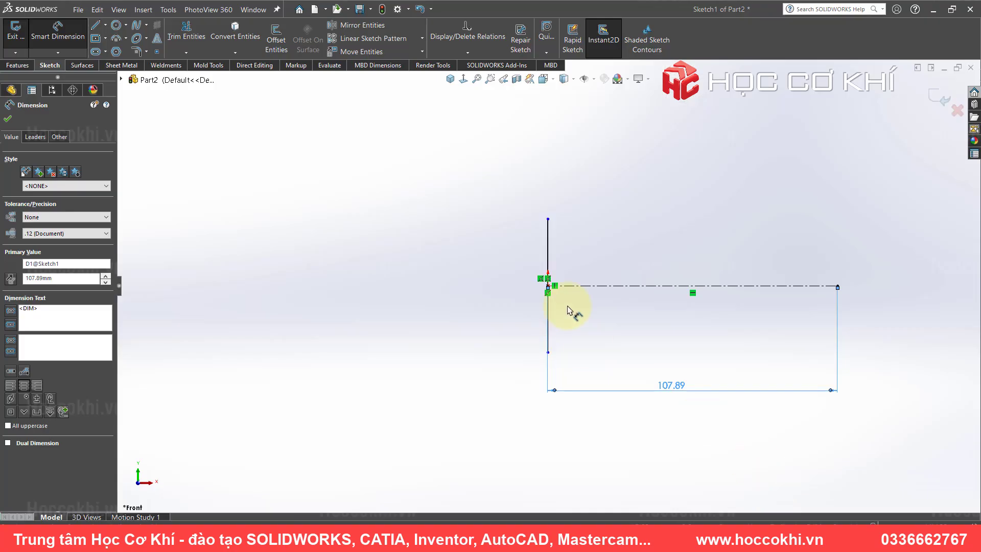
- Dimension the vertical line's height to 36 and compare the sketch with the drawing
click(548, 250)
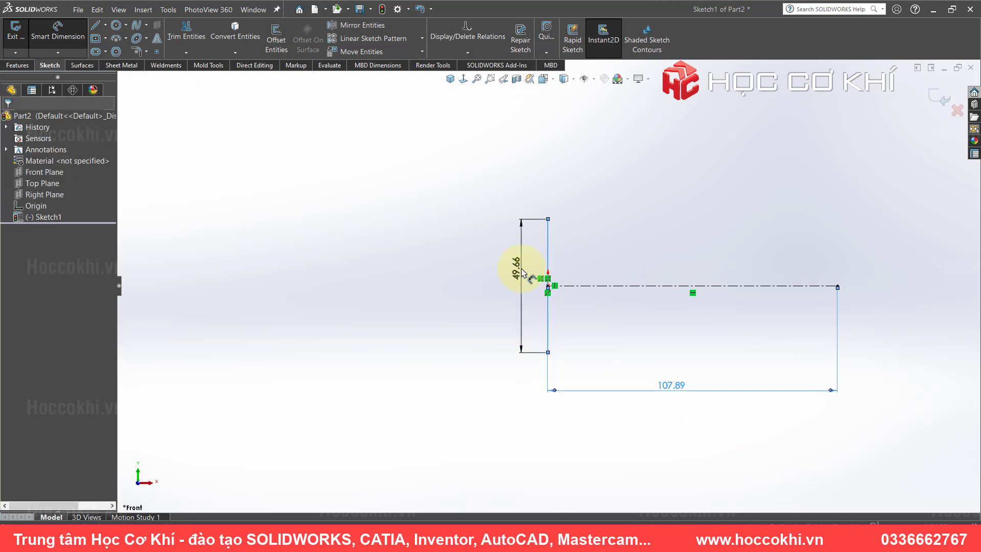
click(522, 272)
text(36)
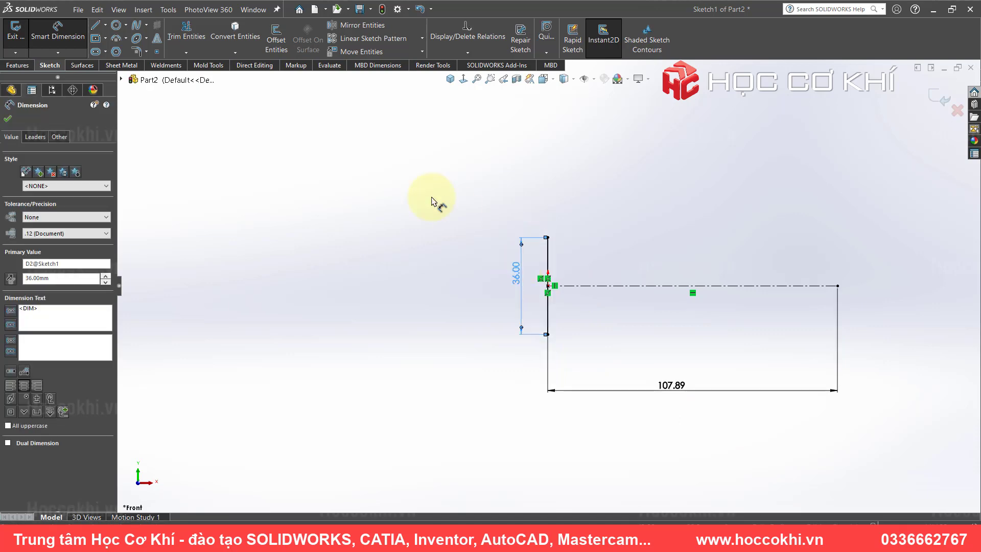
key(Escape)
key(alt+Tab)
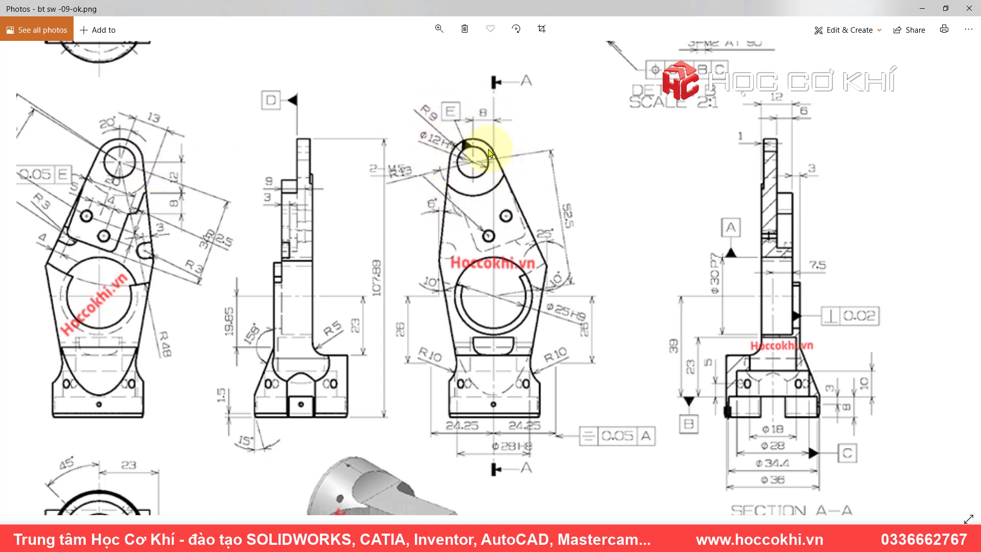
key(alt+Tab)
key(alt+Tab)
key(alt+Tab)
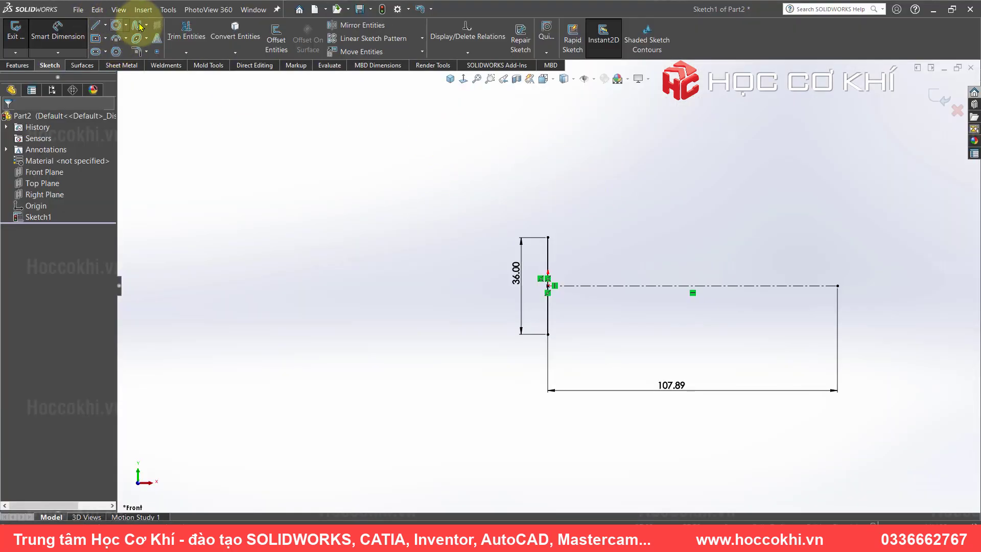
- Draw a circle near the right end of the horizontal centerline
click(116, 25)
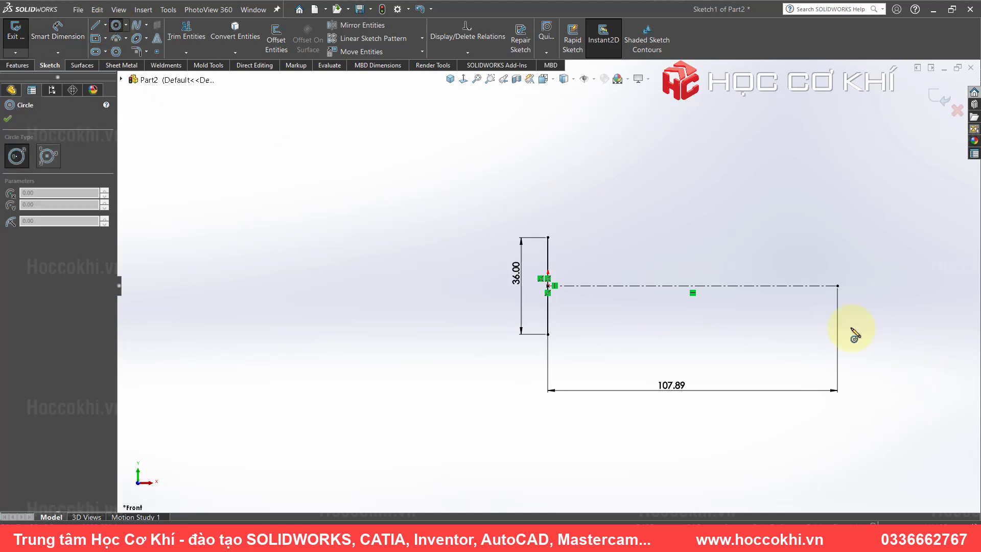
click(811, 309)
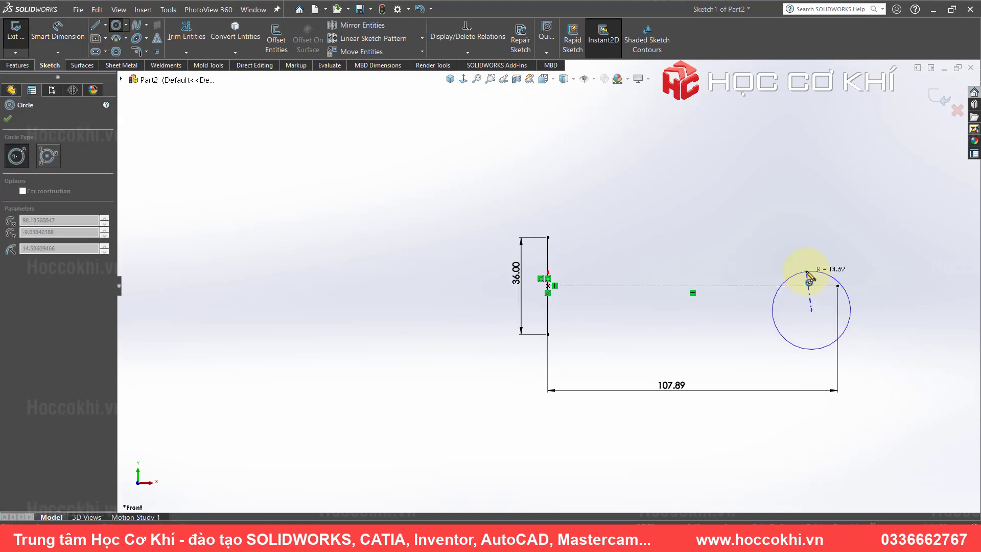
click(809, 277)
key(Escape)
scroll(838, 291, down, 3)
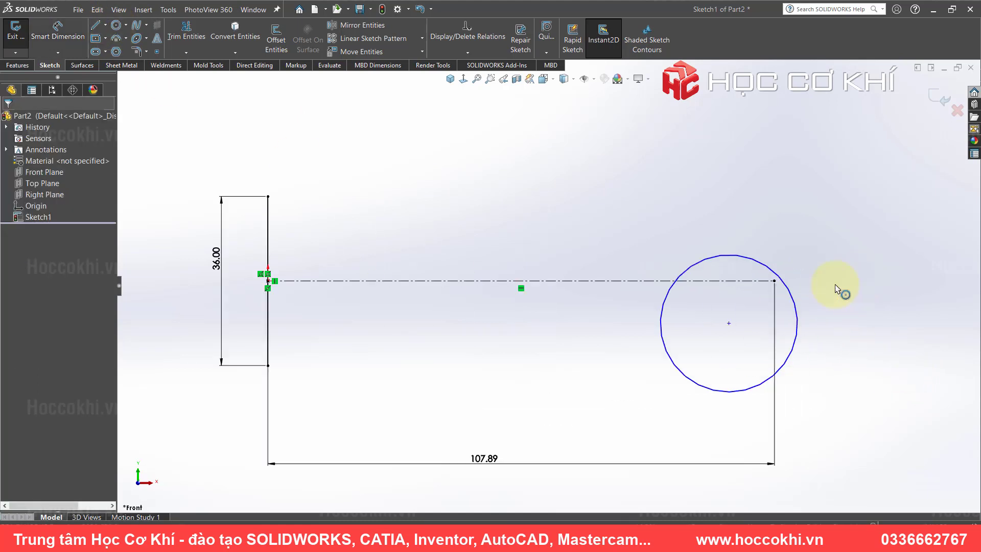
- Dimension the circle's diameter to 18 and begin dimensioning its centre's vertical offset
key(d)
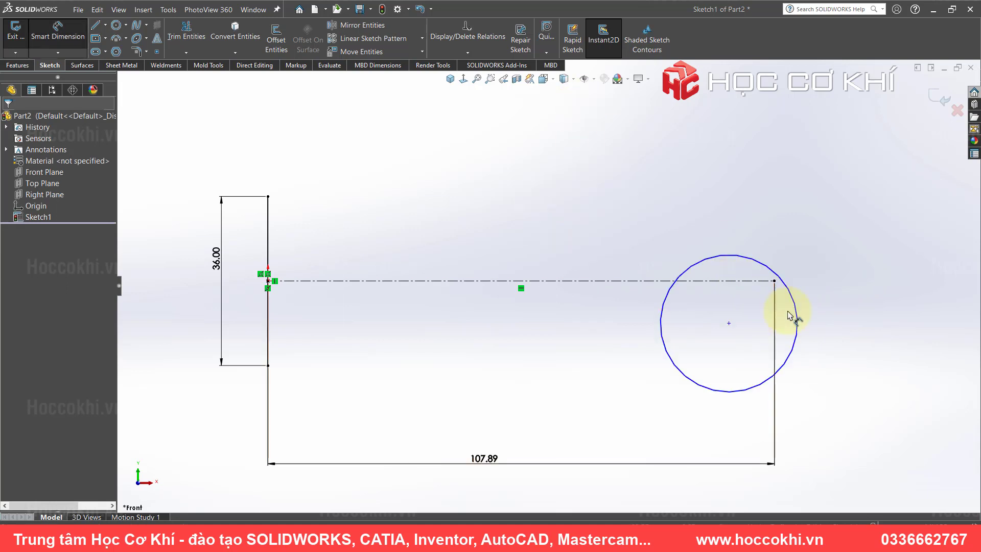
click(797, 313)
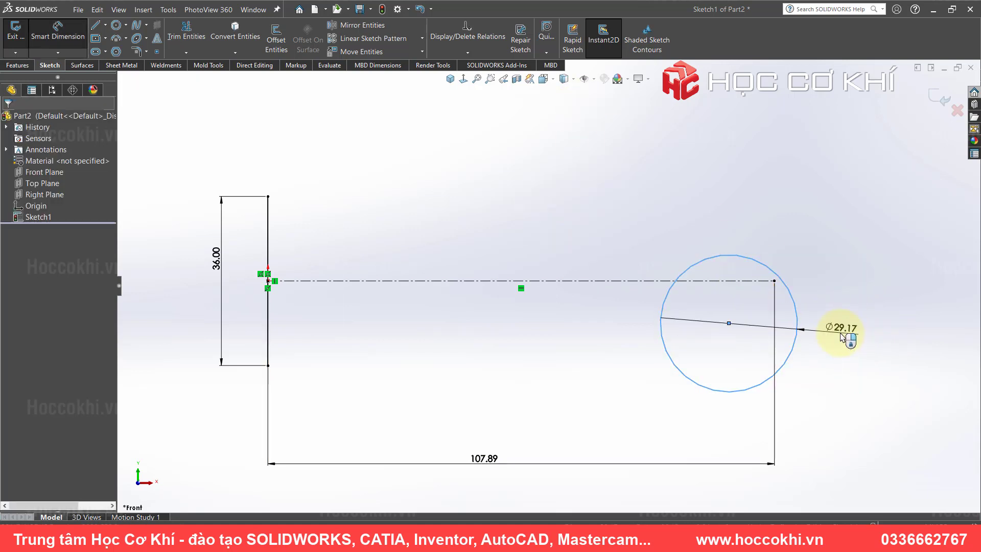
click(841, 338)
text(19)
text(8)
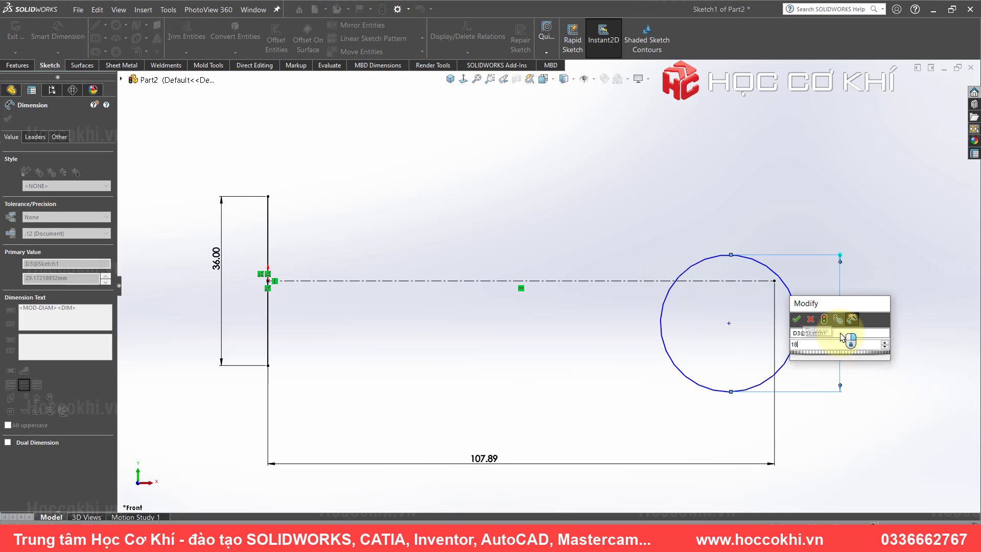
key(Return)
key(Escape)
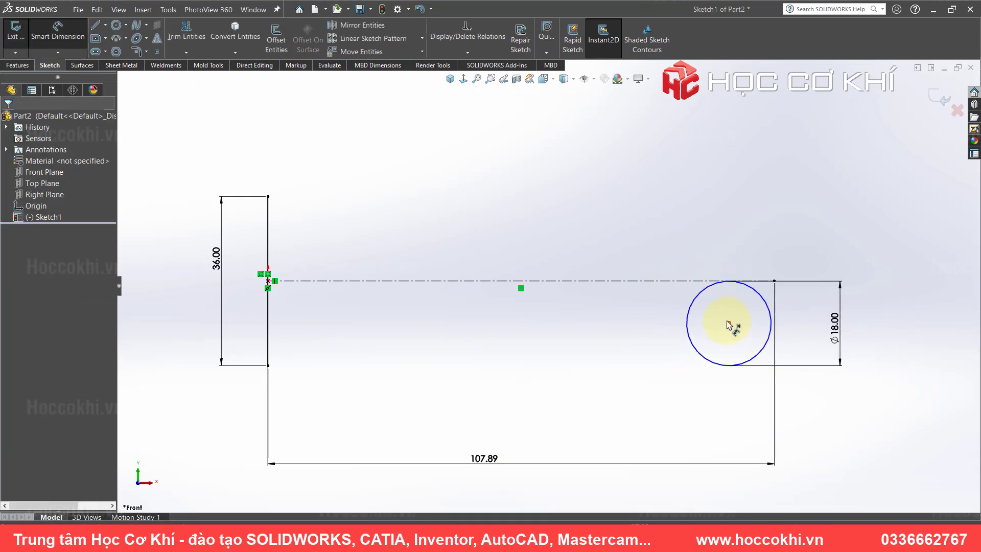
click(729, 324)
click(694, 285)
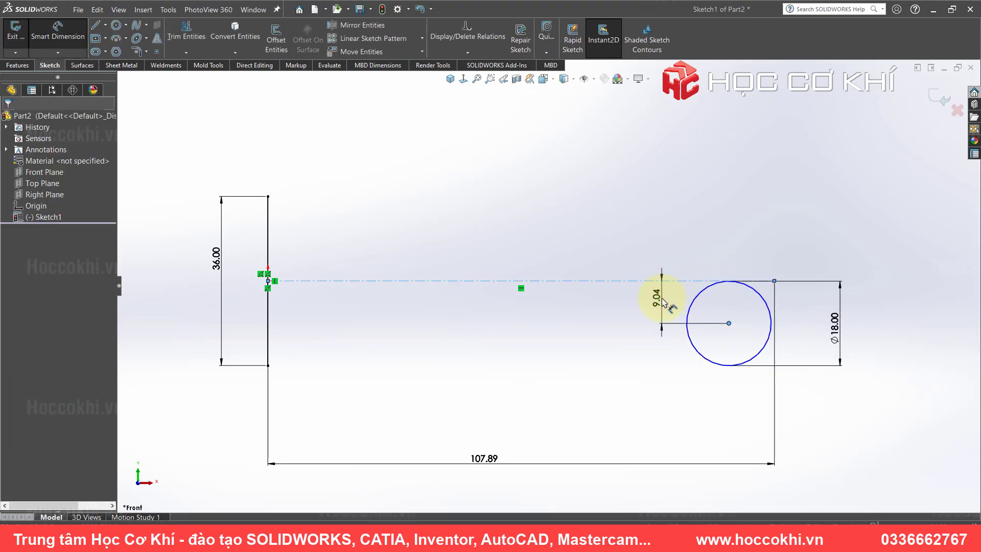
- Set the circle centre 8 below the centerline and draw a vertical centerline at the right end
click(660, 301)
key(Return)
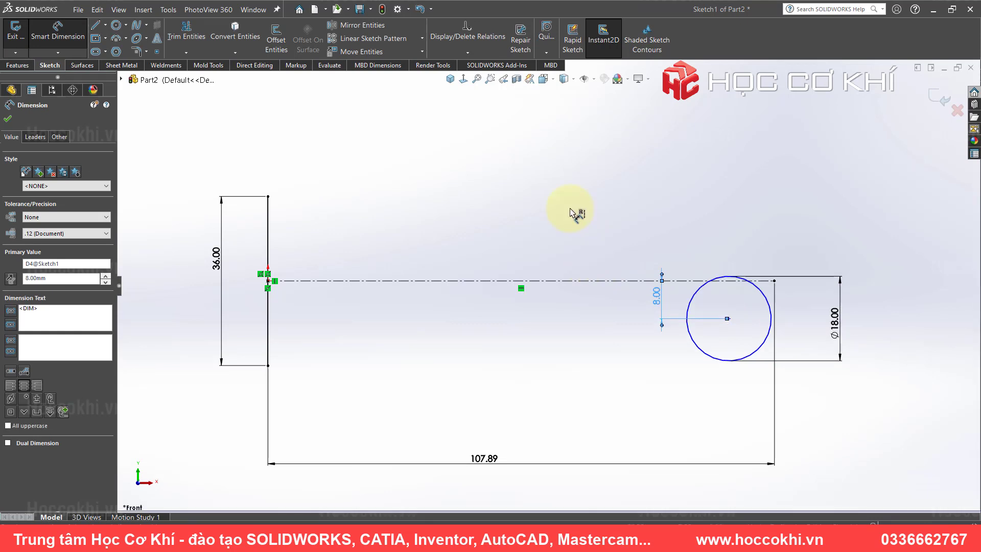
key(Escape)
click(105, 25)
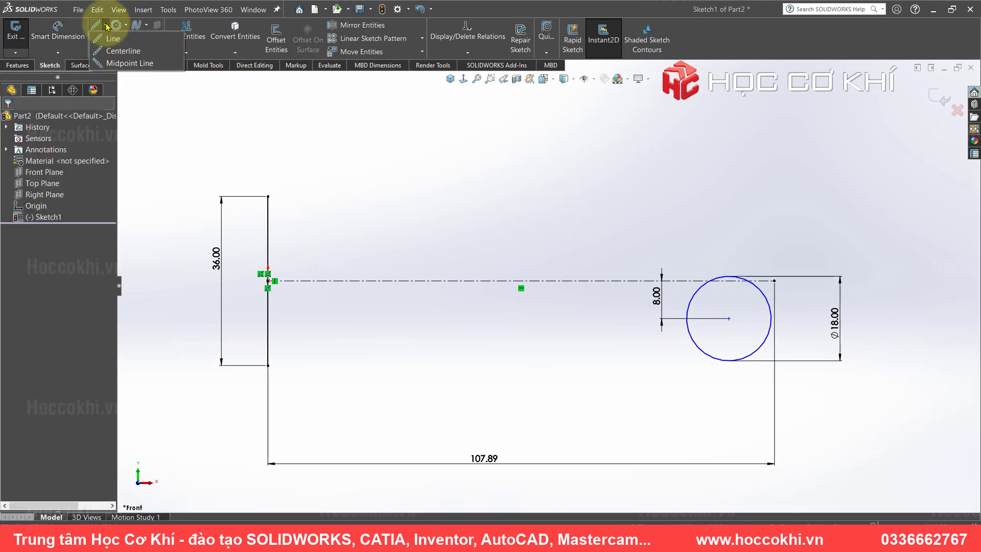
click(105, 52)
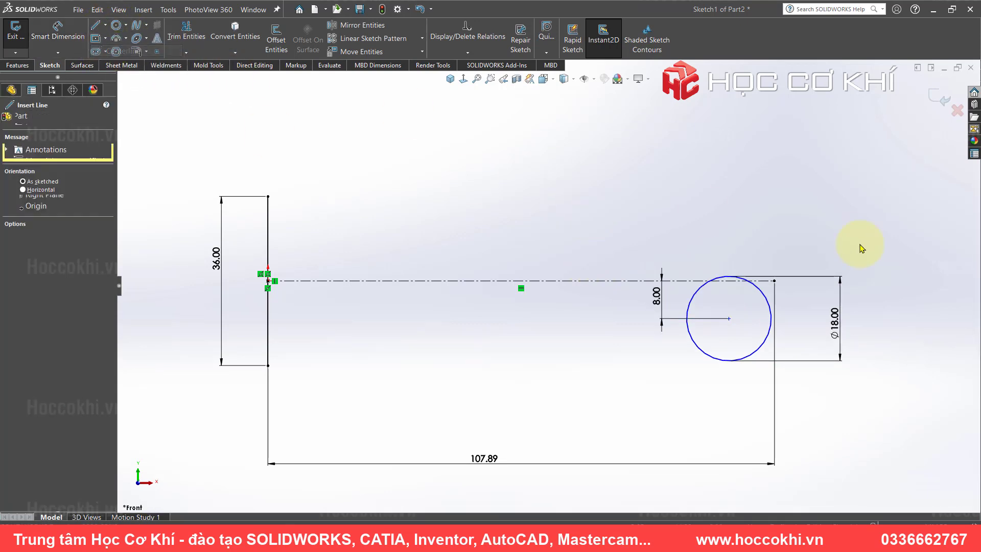
click(775, 153)
click(775, 401)
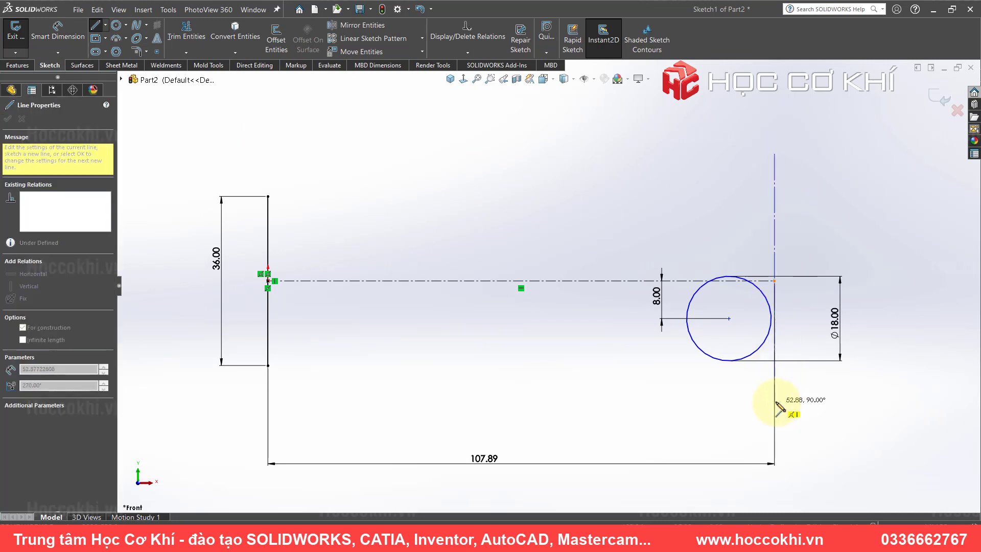
key(Escape)
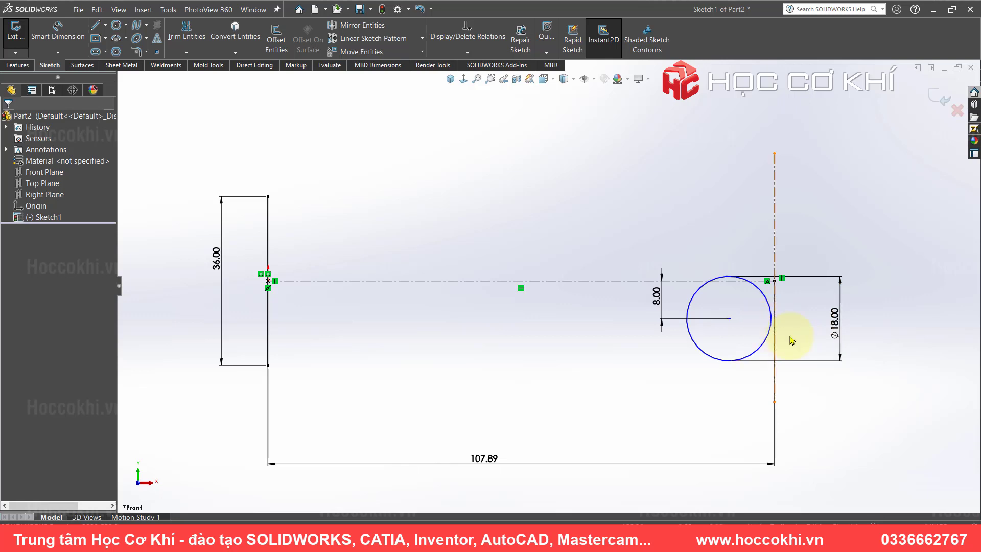
- Make the Ø18 circle tangent to the vertical centerline
scroll(779, 327, down, 2)
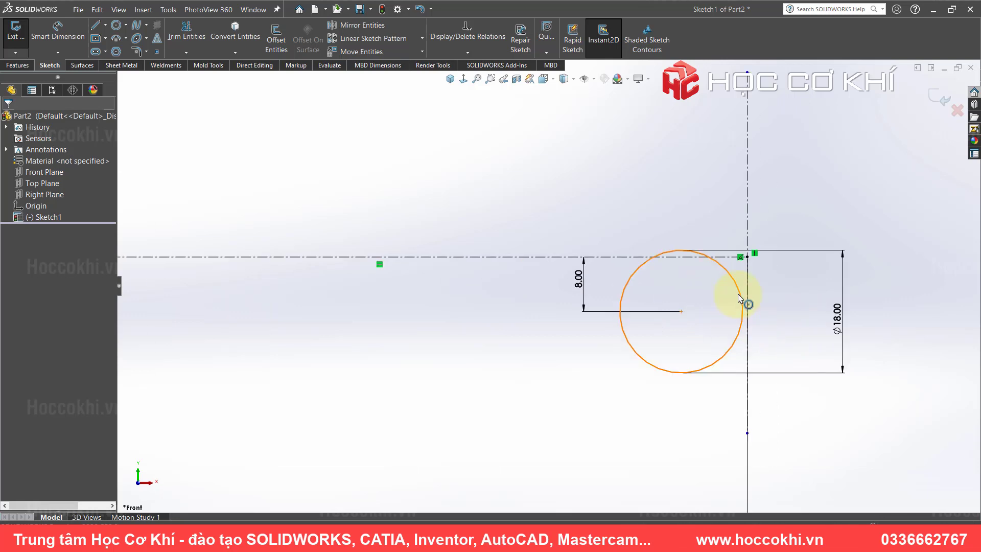
click(739, 298)
ctrl+click(747, 194)
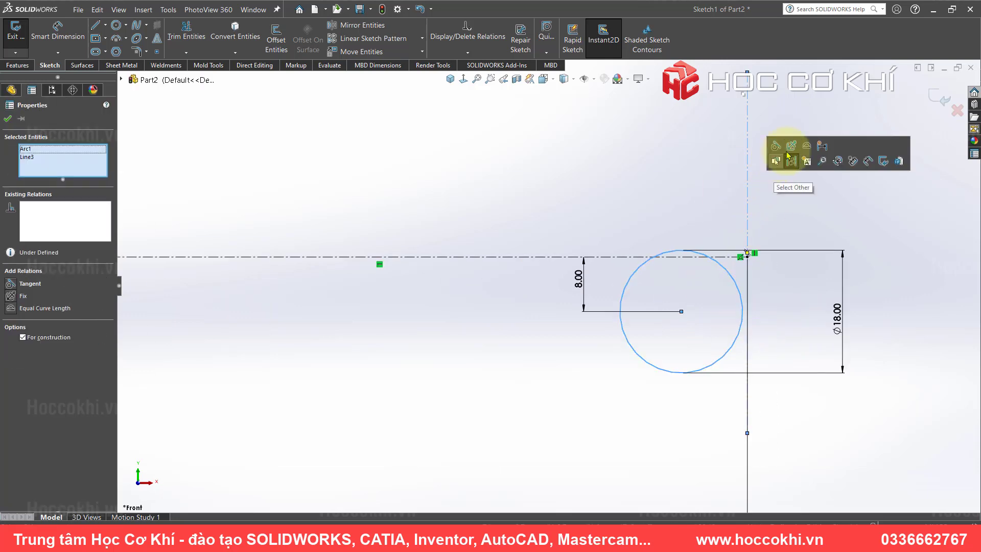
click(777, 144)
click(624, 366)
- Move the 107.89 dimension closer to the sketch and check the reference drawing
scroll(624, 366, up, 3)
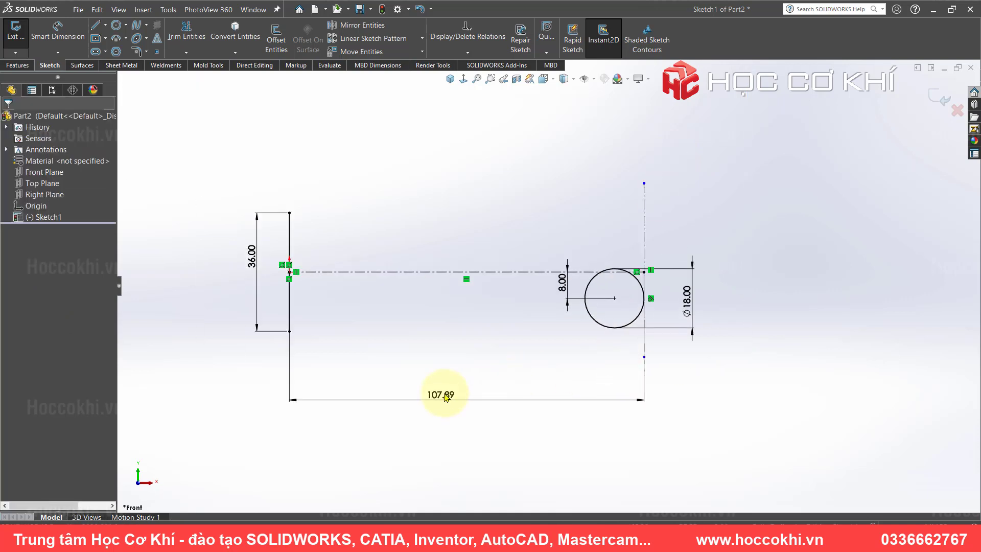
mouse_move(438, 391)
mouse_down()
mouse_move(530, 373)
mouse_move(520, 359)
mouse_up()
click(508, 301)
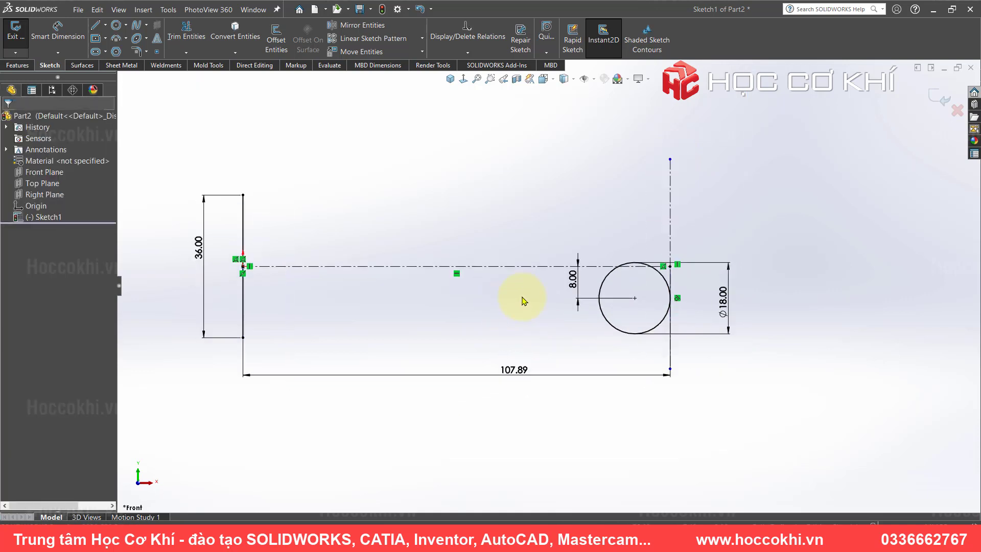
scroll(562, 300, down, 3)
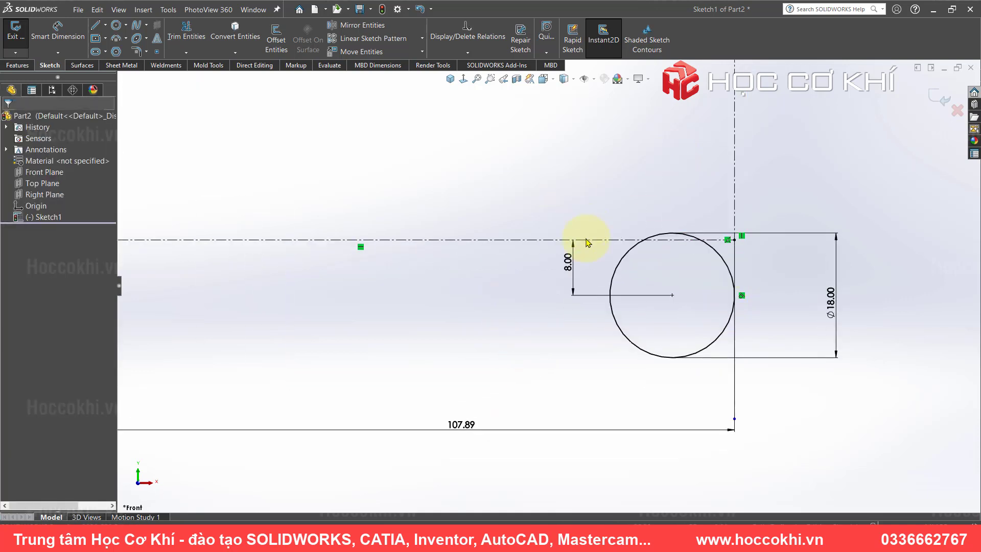
scroll(531, 286, up, 3)
scroll(361, 263, down, 2)
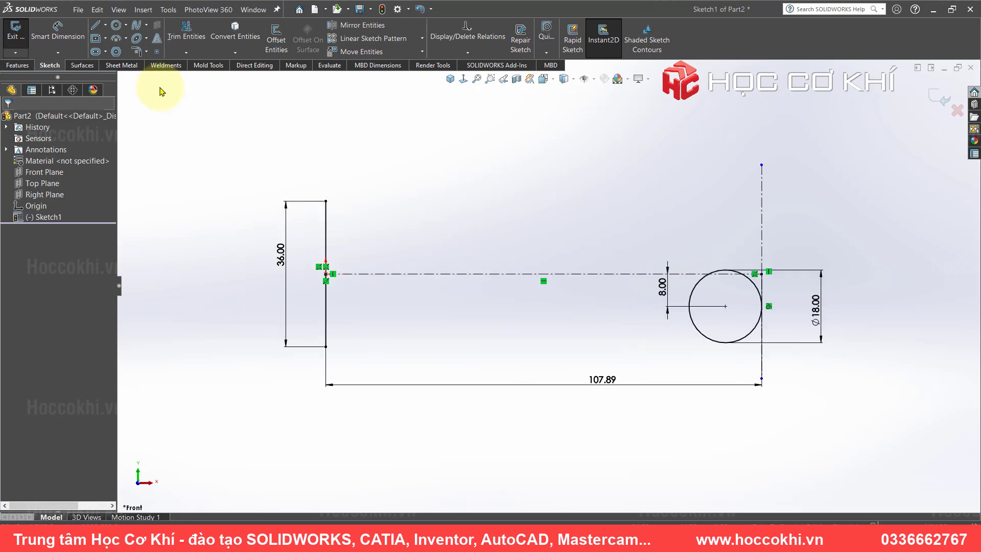
click(95, 24)
key(alt+Tab)
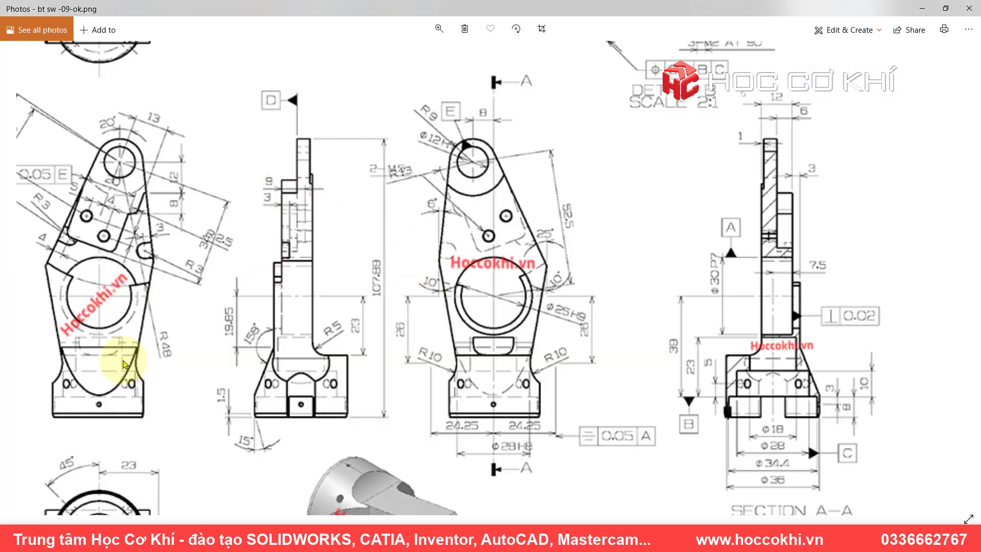
- Zoom in on the drawing's top lug, then return to the sketch
scroll(477, 245, up, 2)
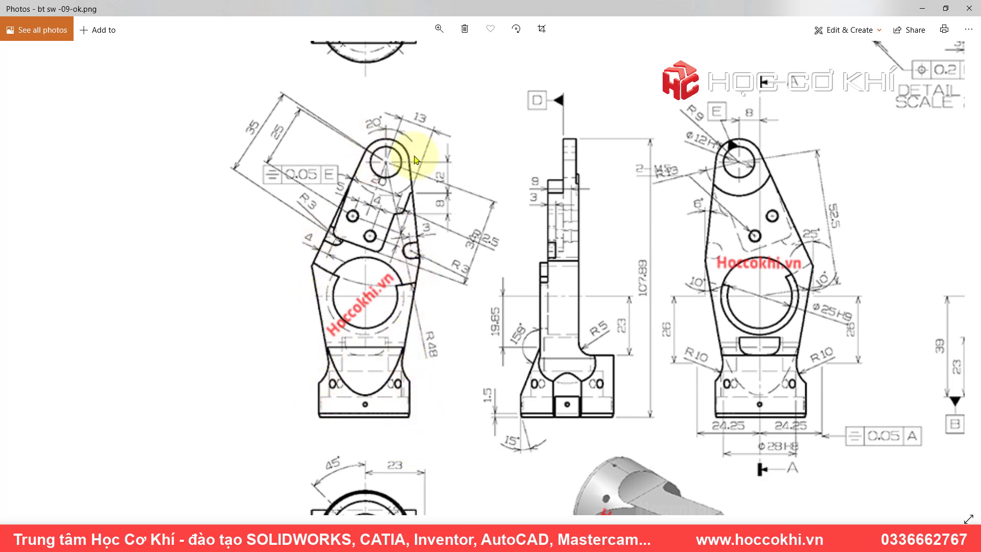
key(alt+Tab)
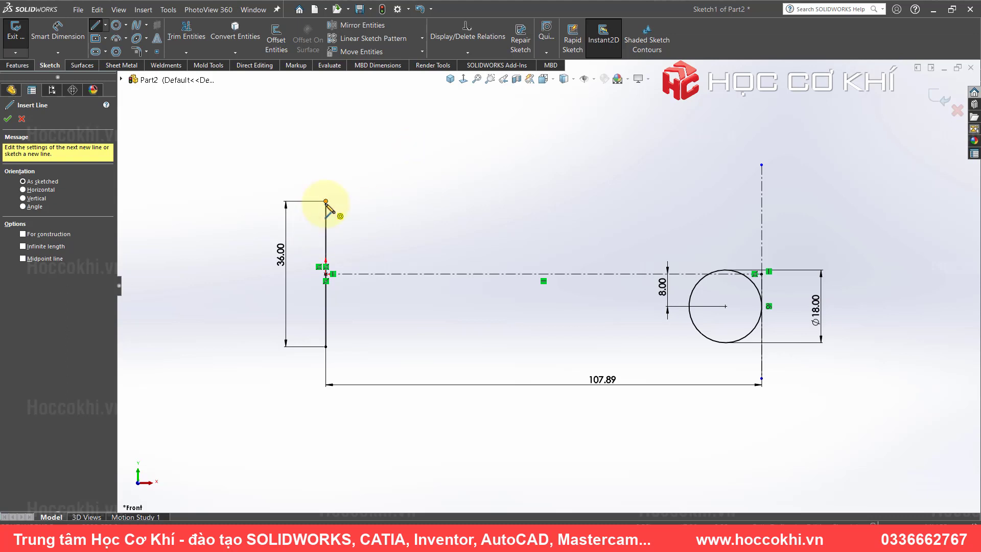
- Draw a short horizontal top line followed by a concave three-point arc
click(326, 201)
click(389, 201)
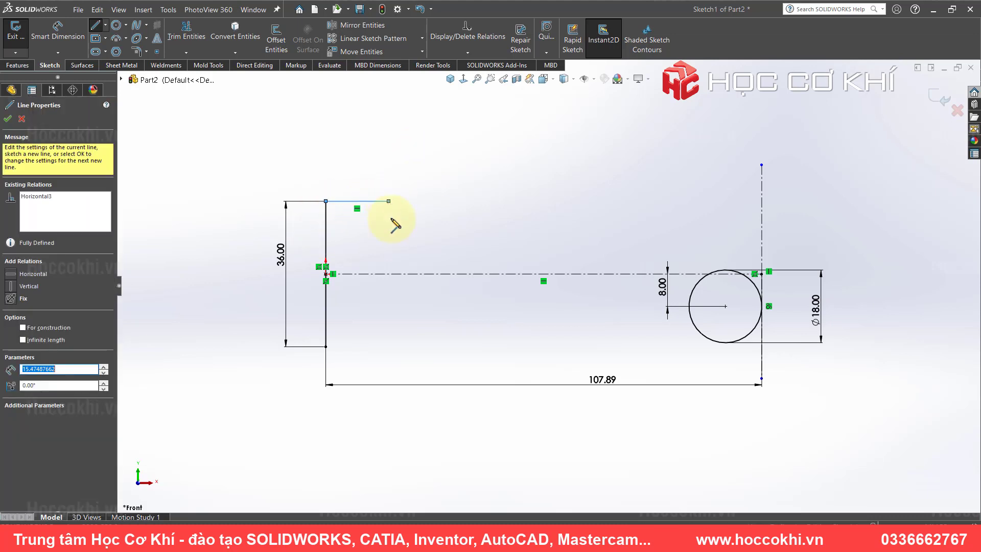
key(Escape)
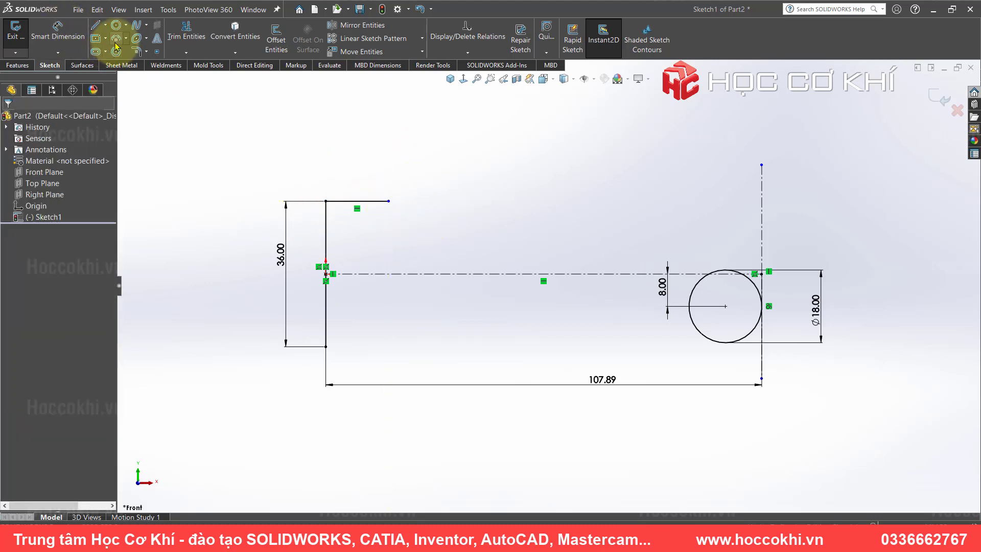
click(116, 38)
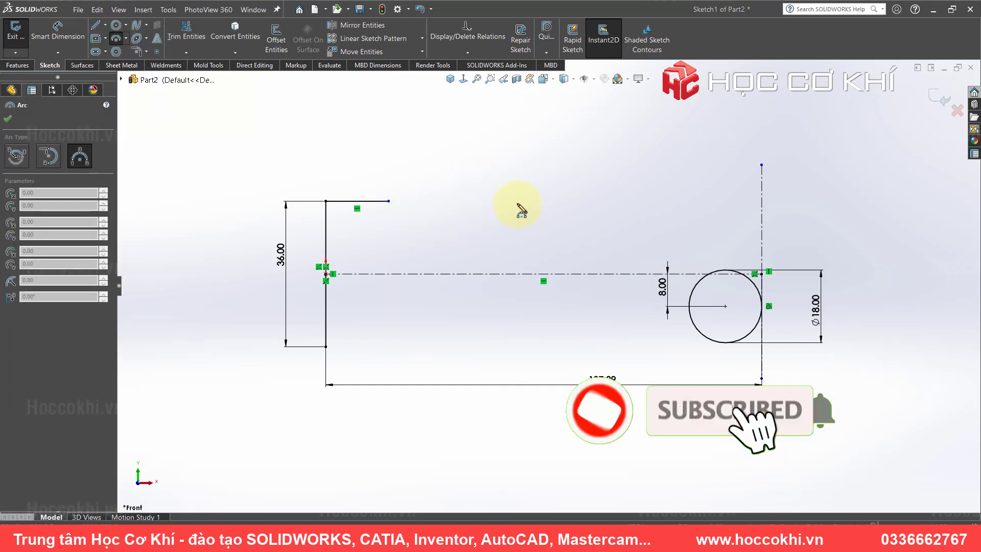
click(389, 201)
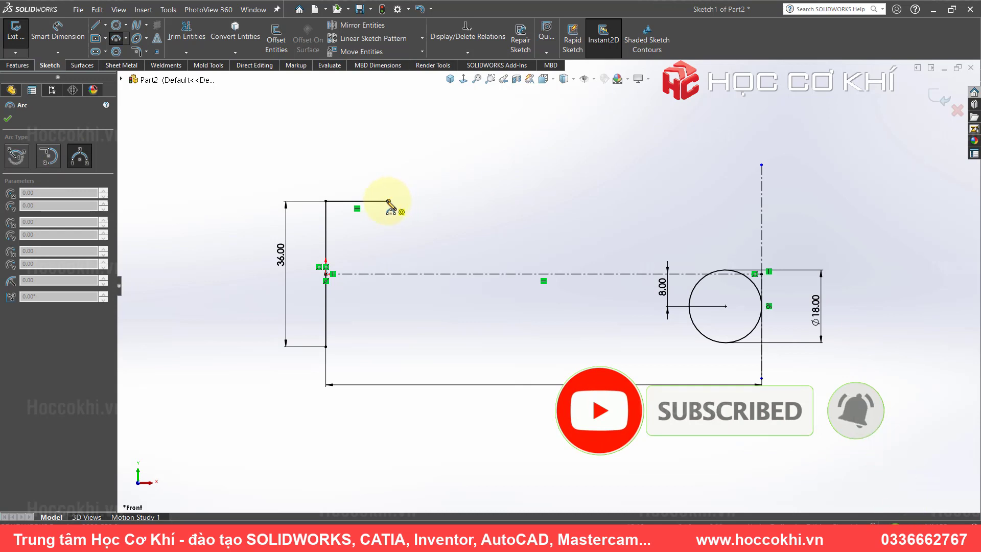
click(444, 209)
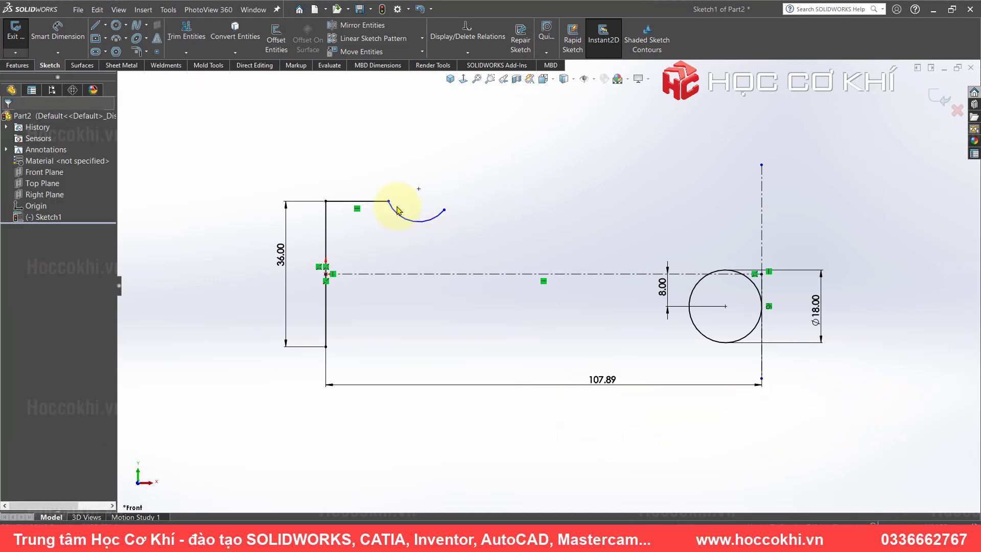
click(398, 209)
- Draw two slanted lines from the arc up to a peak, ending tangent to the circle
click(95, 24)
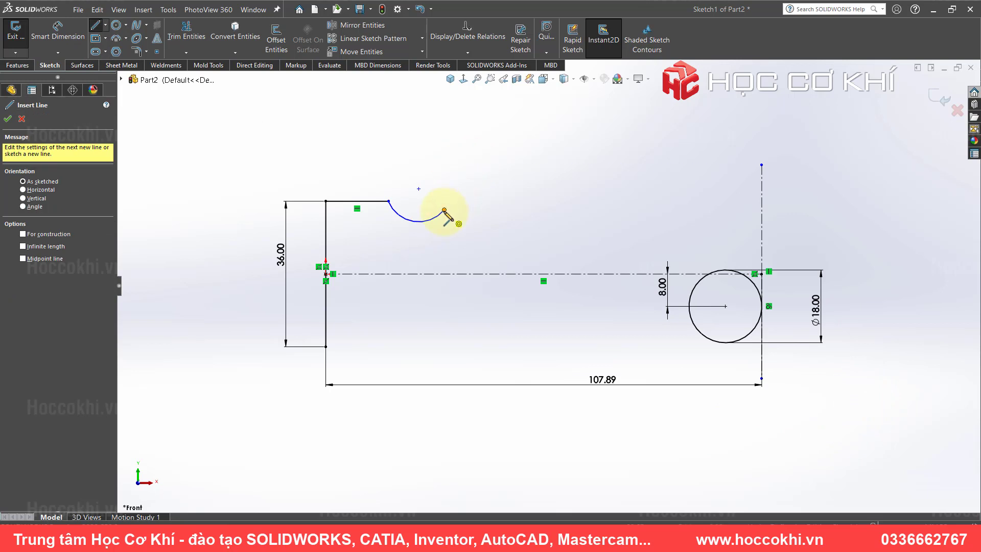
click(444, 210)
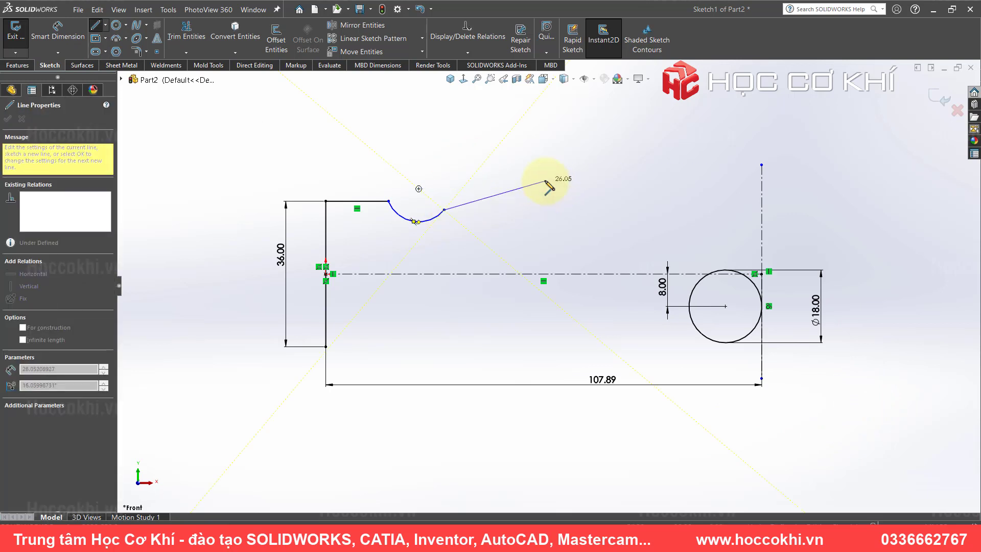
click(540, 172)
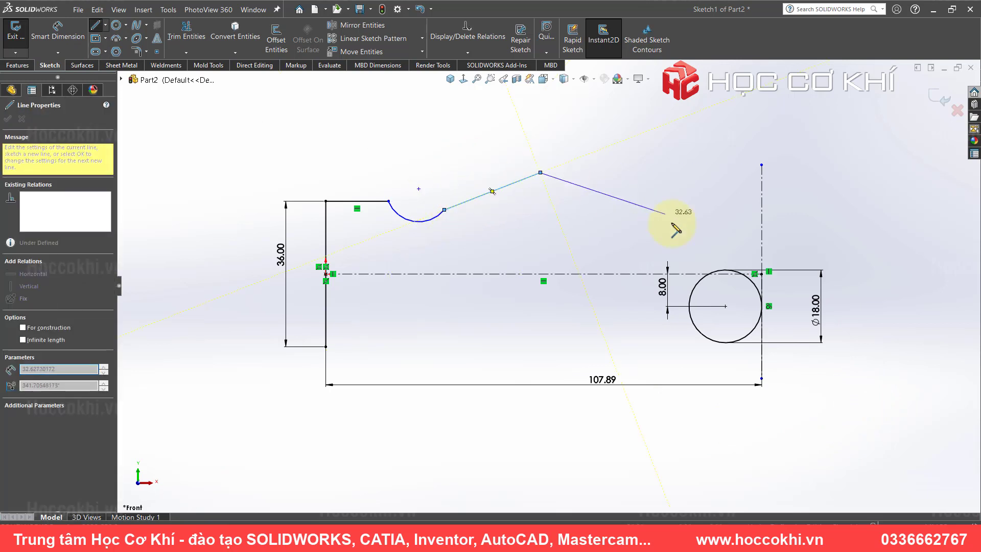
scroll(738, 269, up, 1)
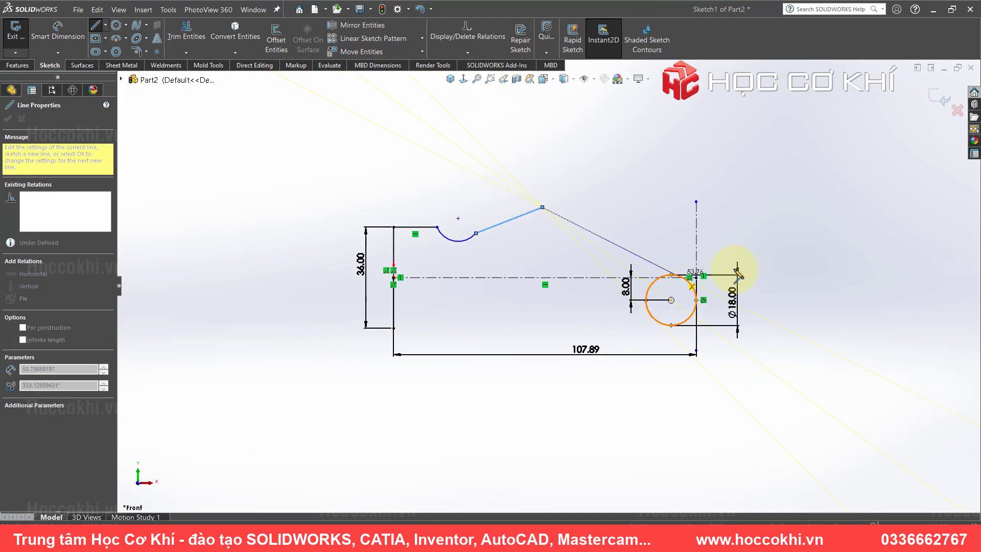
scroll(650, 280, down, 2)
scroll(613, 294, down, 5)
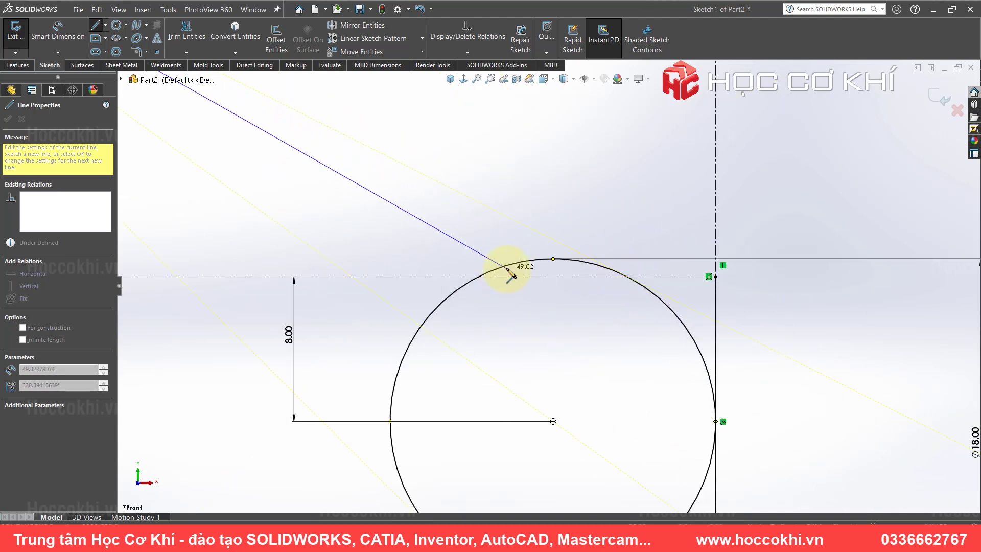
click(618, 275)
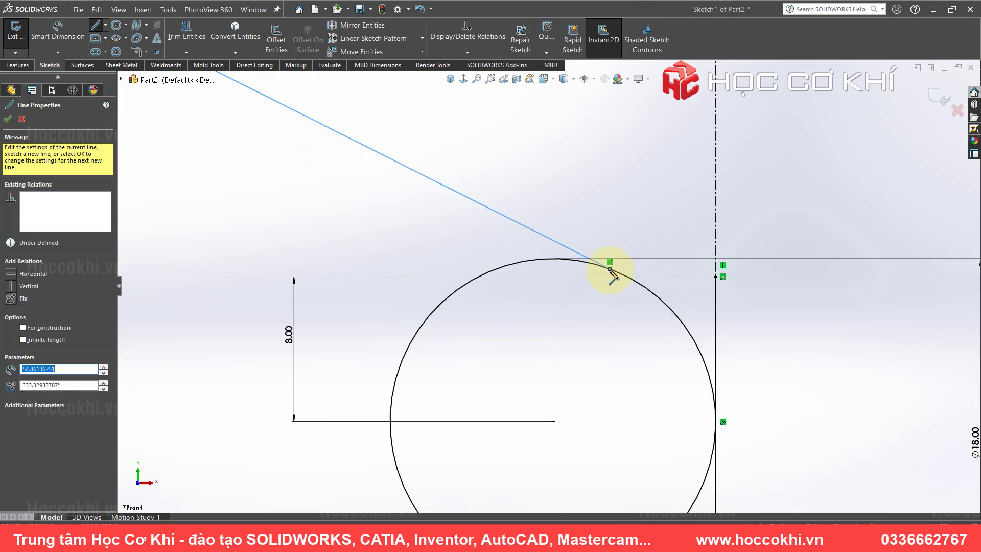
key(Escape)
- Start the bottom edge line at the lower end of the 36 vertical line
click(95, 25)
scroll(511, 281, up, 3)
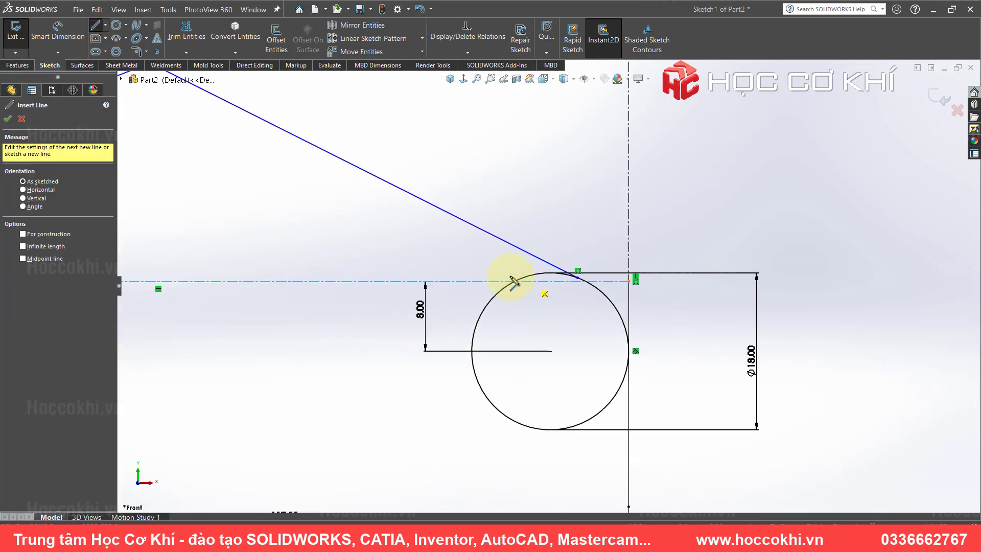
scroll(506, 283, up, 2)
scroll(237, 357, up, 2)
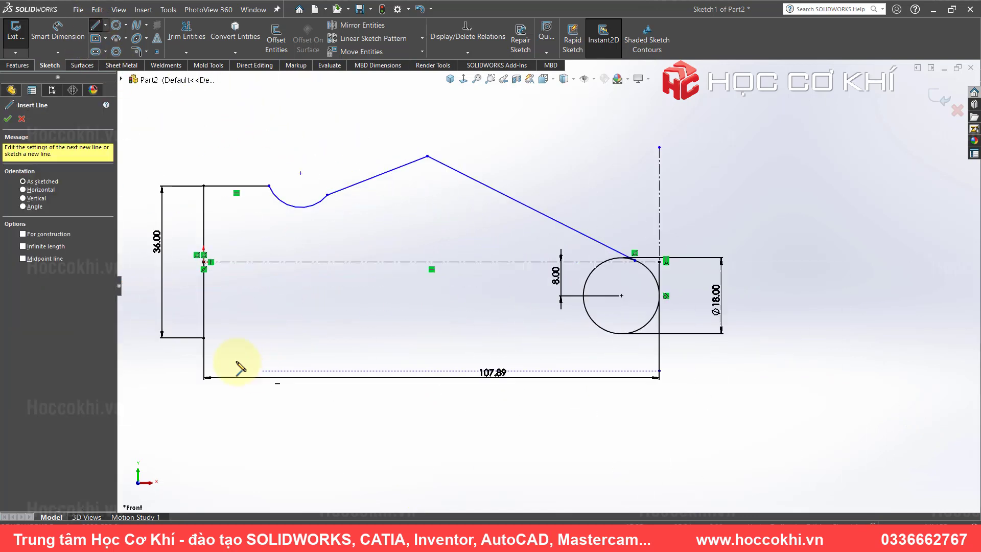
click(204, 337)
- Finish the short bottom line and add the lower concave tangent arc
click(265, 338)
key(Escape)
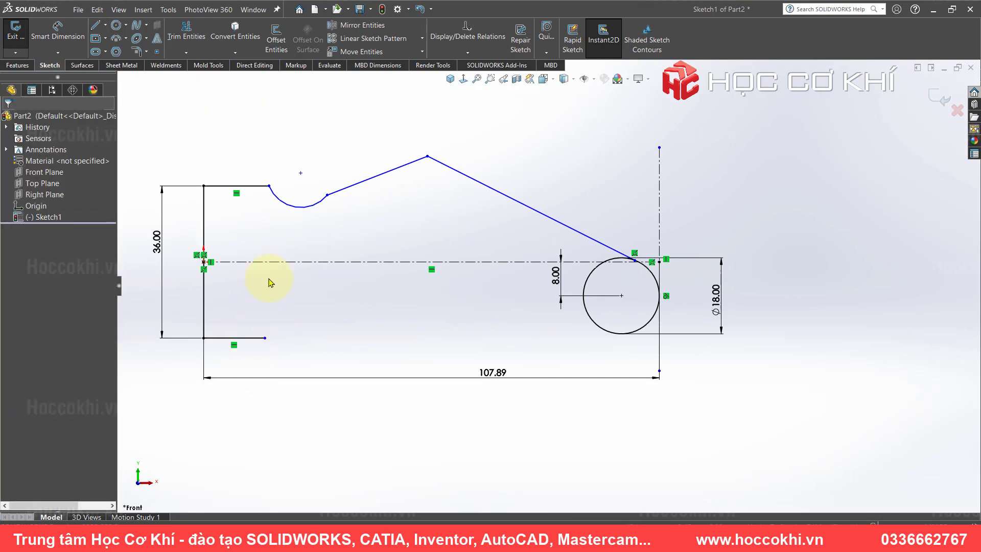
click(116, 38)
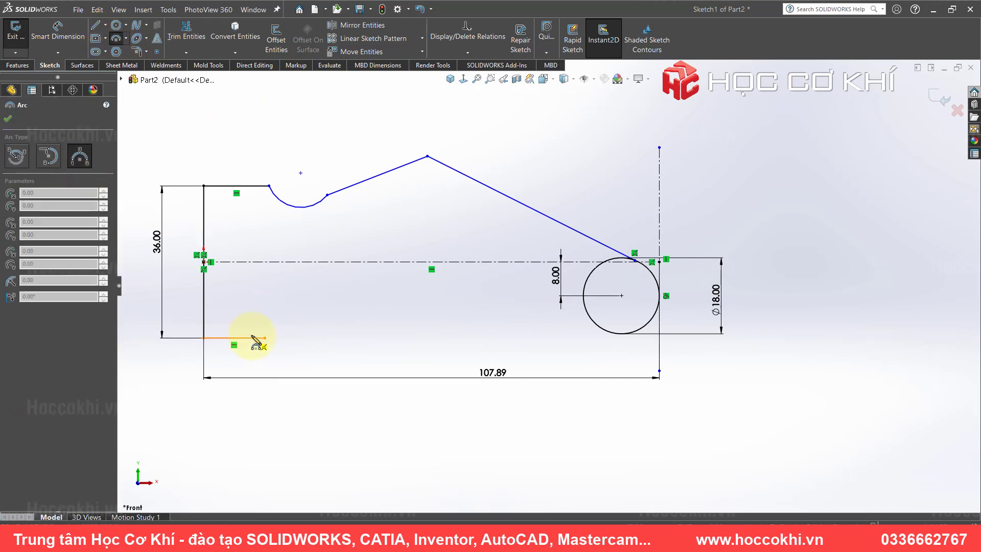
click(286, 325)
key(Escape)
- Draw the slanted bottom-edge lines from the lower arc to the circle's lower edge
key(l)
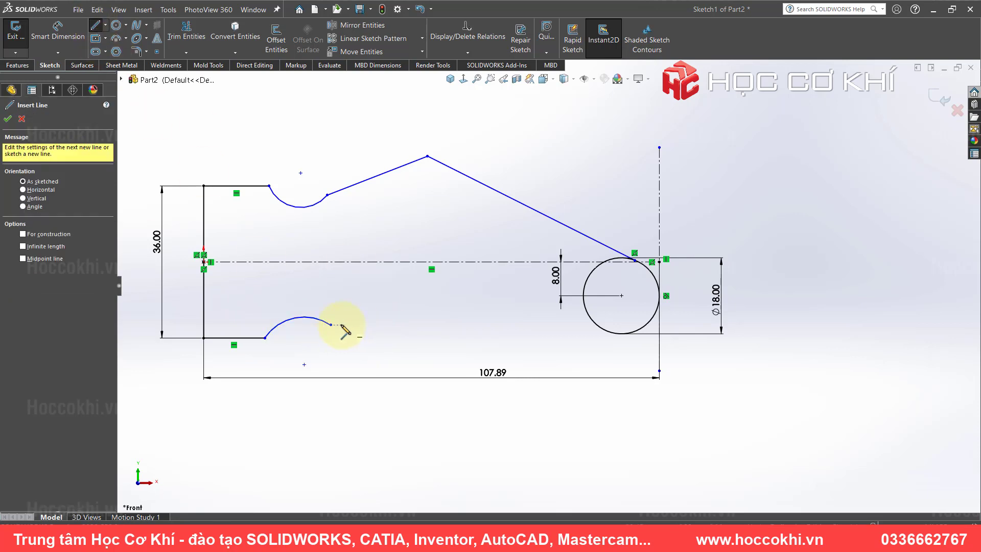
click(331, 325)
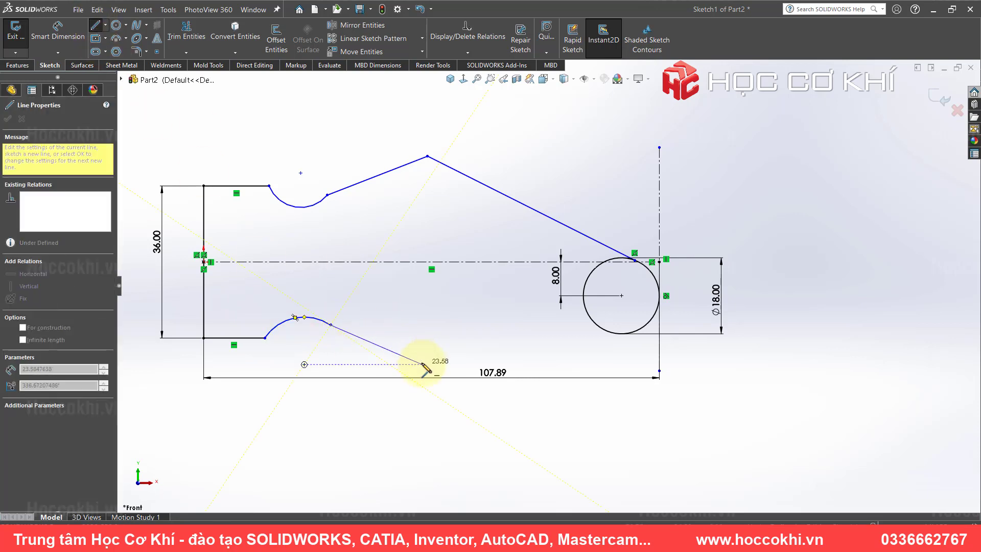
click(422, 365)
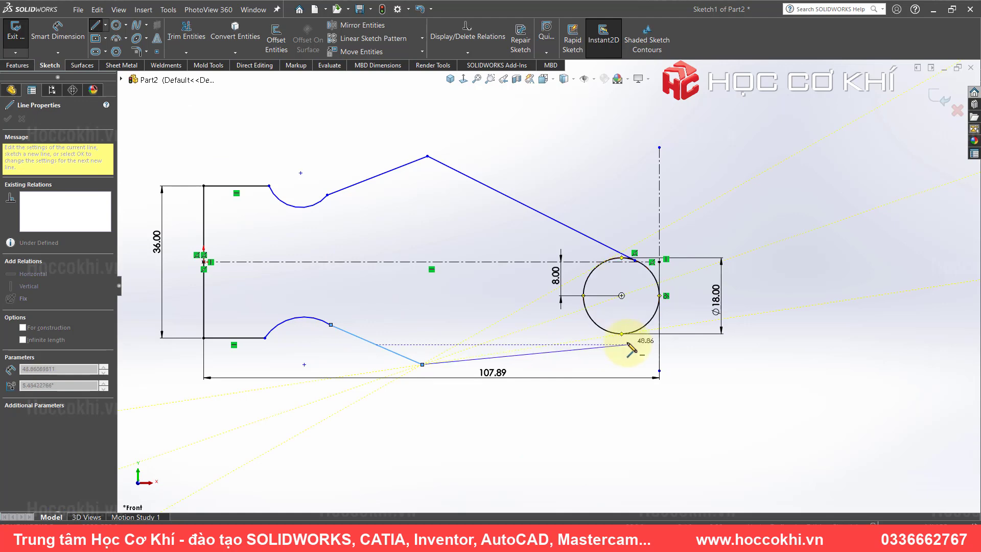
scroll(614, 342, up, 3)
scroll(562, 268, down, 5)
scroll(561, 265, down, 2)
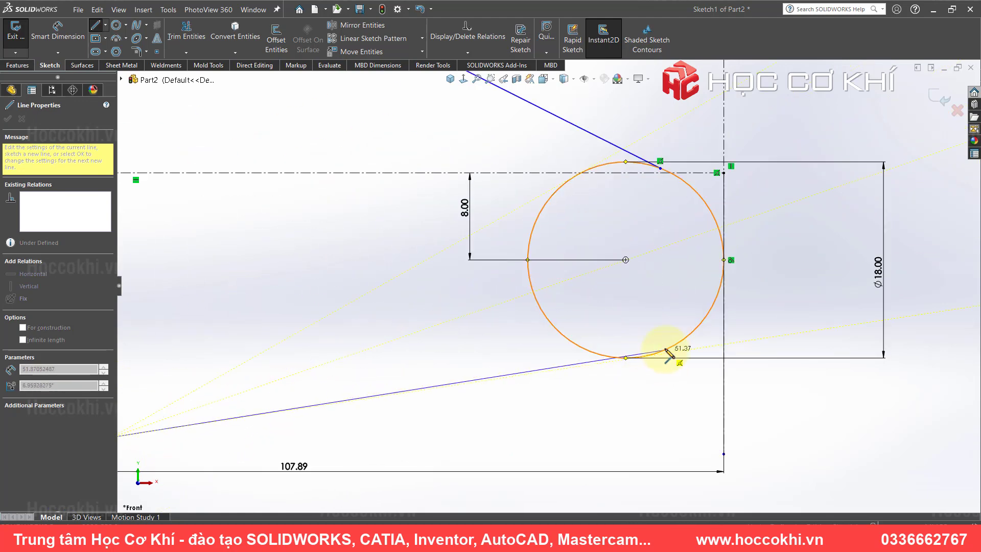
click(582, 348)
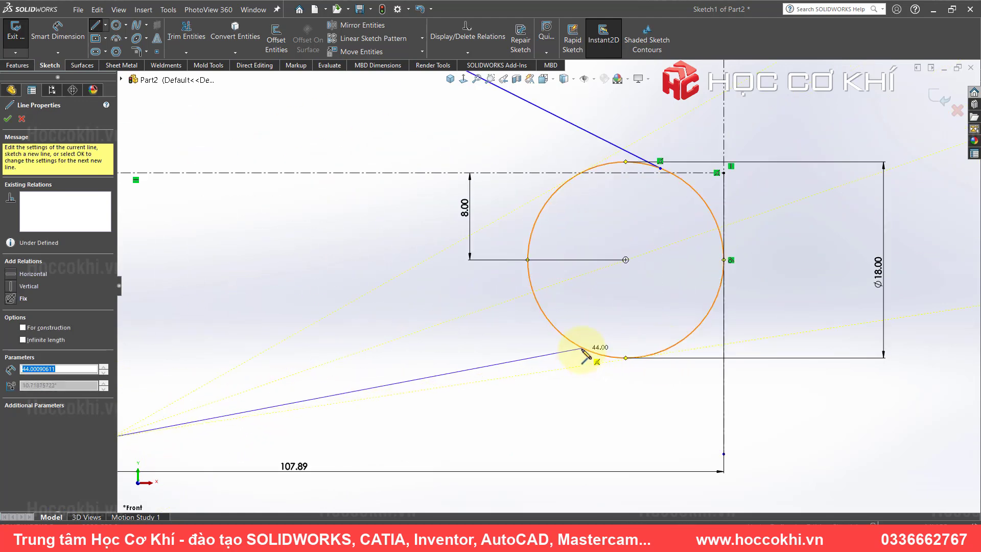
key(Escape)
- Make the lower slanted line tangent to the Ø18 circle
click(601, 359)
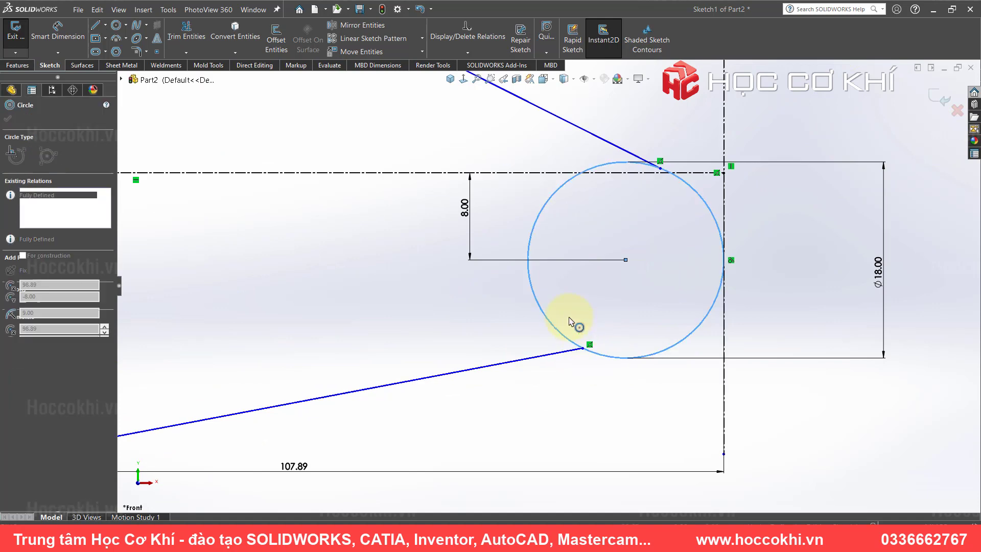
ctrl+click(568, 350)
click(580, 370)
click(562, 333)
ctrl+click(559, 353)
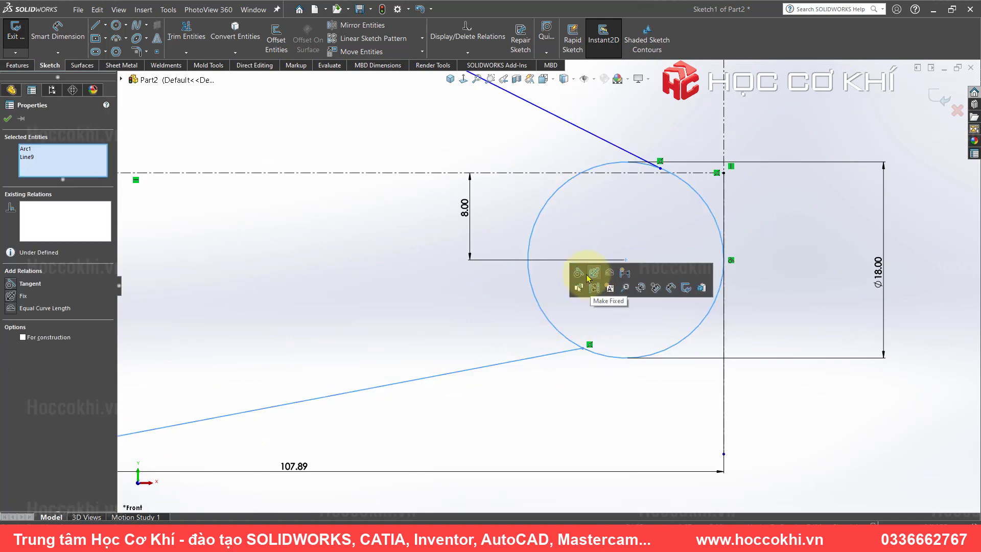
click(585, 280)
click(485, 319)
scroll(486, 318, up, 3)
scroll(460, 296, up, 1)
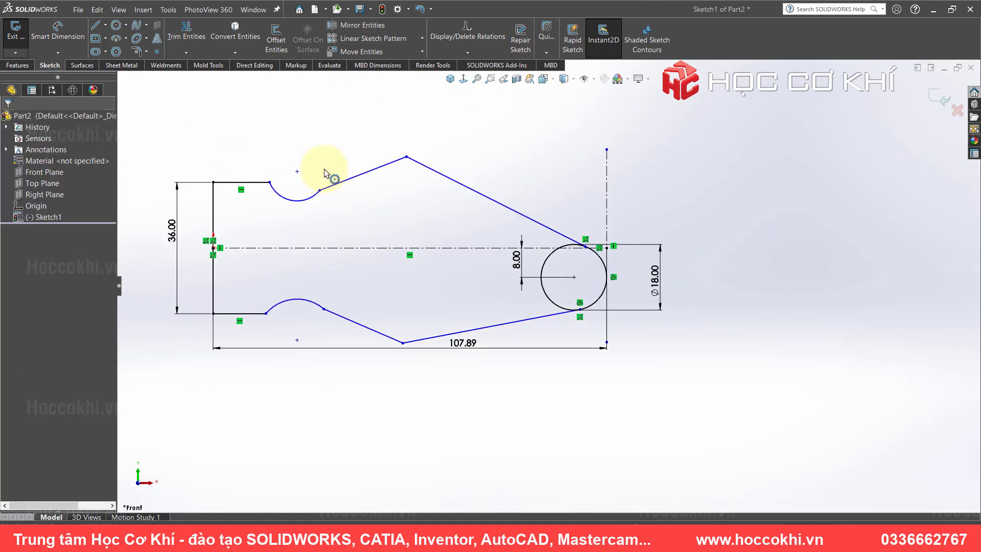
scroll(322, 176, down, 3)
scroll(322, 192, down, 2)
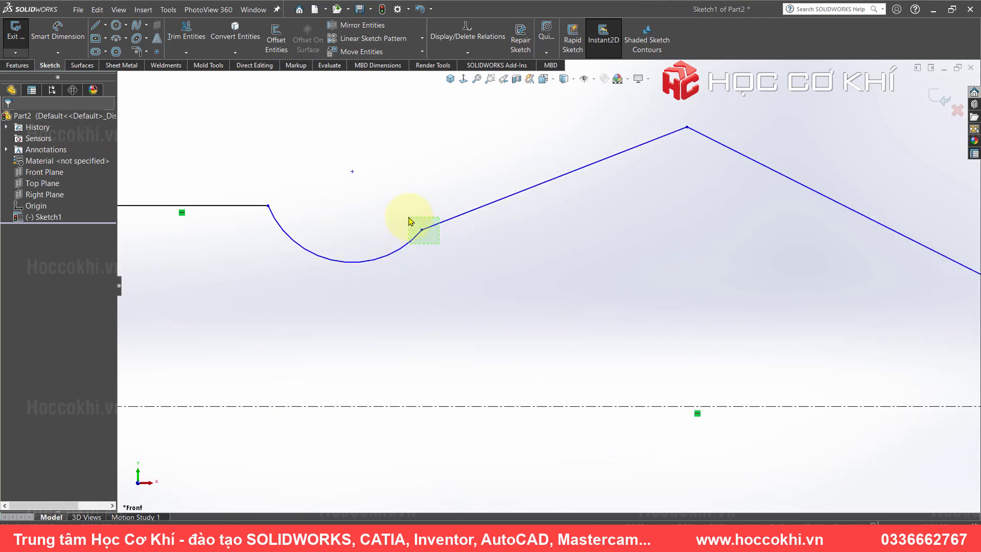
- Make the upper arc tangent to its slanted line
click(408, 240)
ctrl+click(444, 221)
click(462, 197)
click(436, 281)
scroll(435, 282, up, 1)
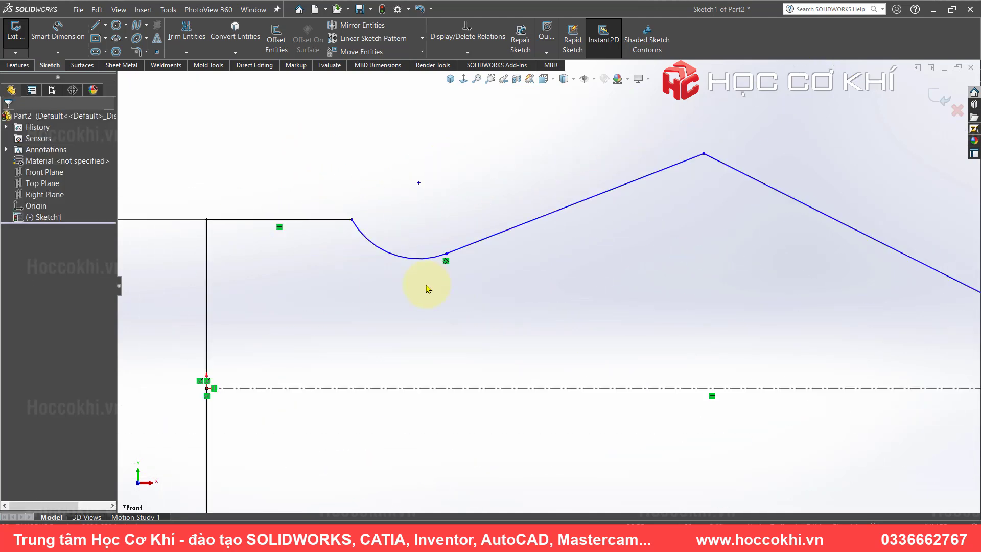
scroll(423, 285, up, 2)
scroll(474, 406, down, 4)
- Make the lower arc tangent to its slanted line, then switch to the reference drawing
click(522, 369)
ctrl+click(549, 384)
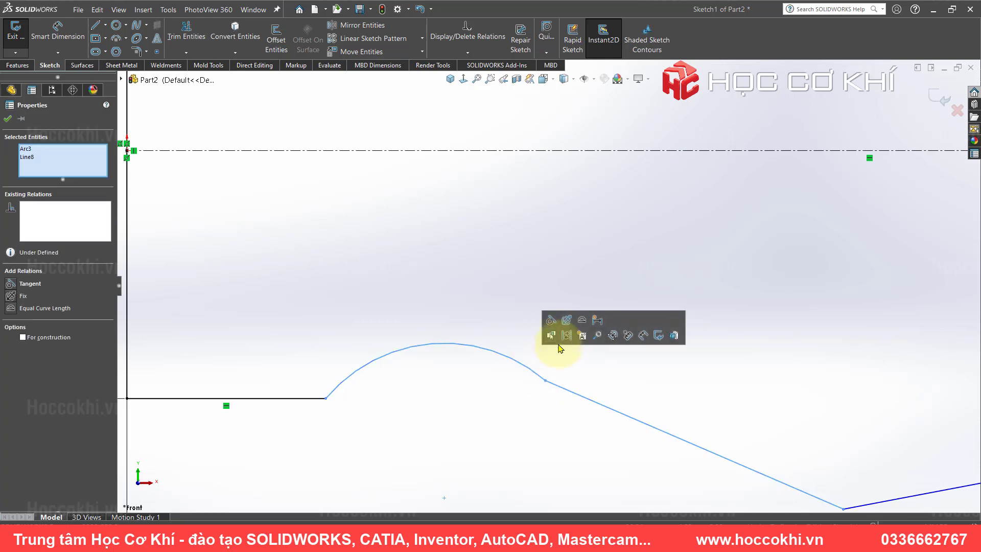
click(554, 322)
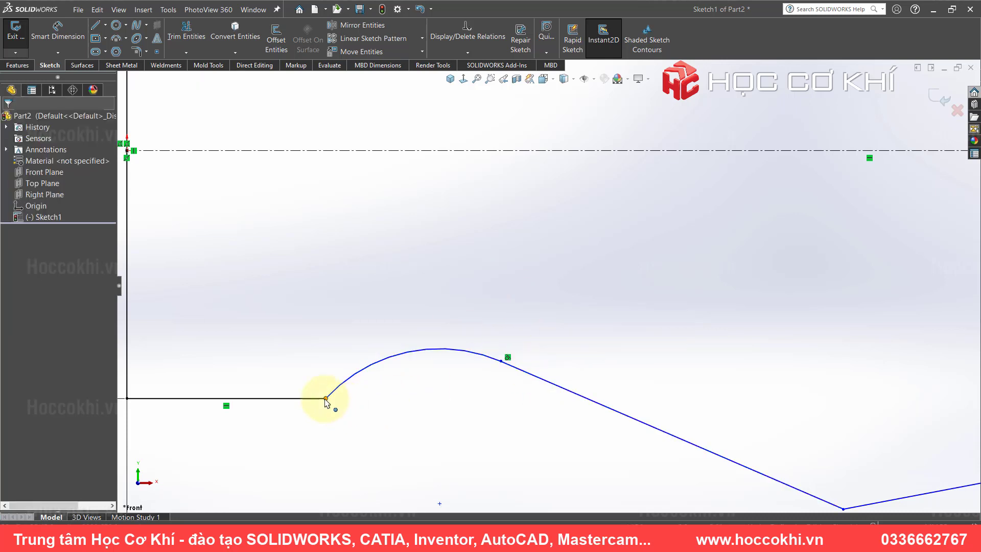
scroll(325, 401, up, 3)
scroll(600, 254, up, 1)
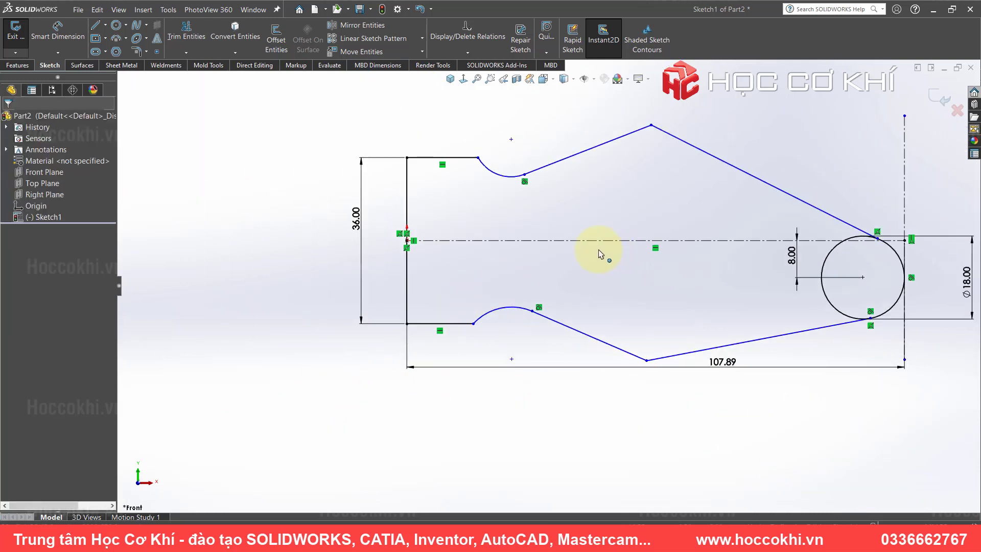
right_drag(281, 184, 291, 83)
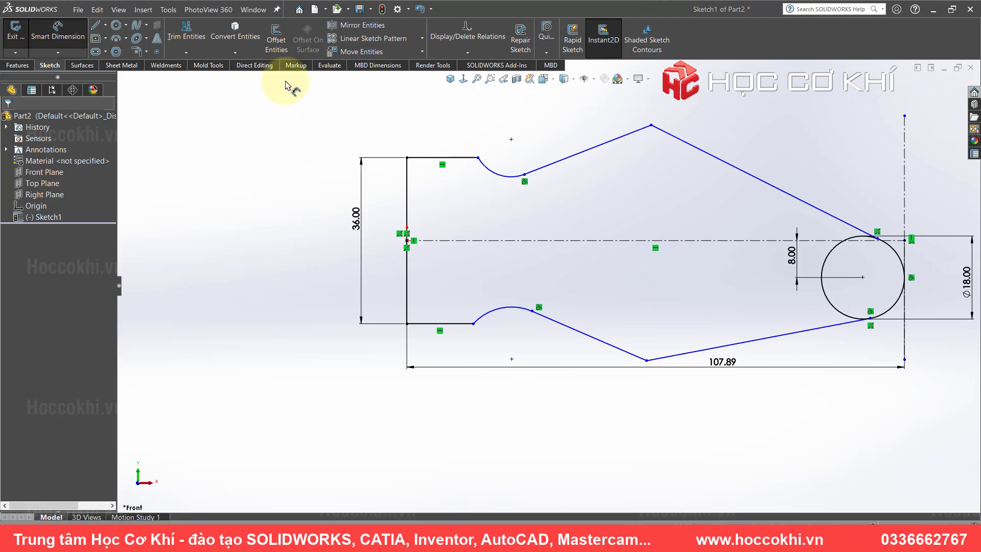
key(alt+Tab)
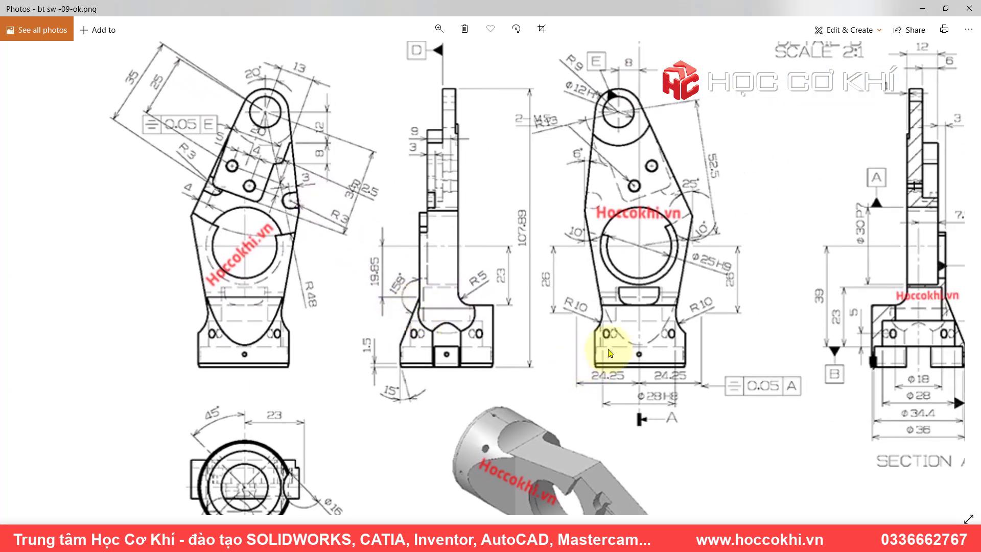
- Zoom and pan the drawing to read the Ø25 H9 bore and side-view dimensions, then return to the sketch
scroll(656, 337, up, 2)
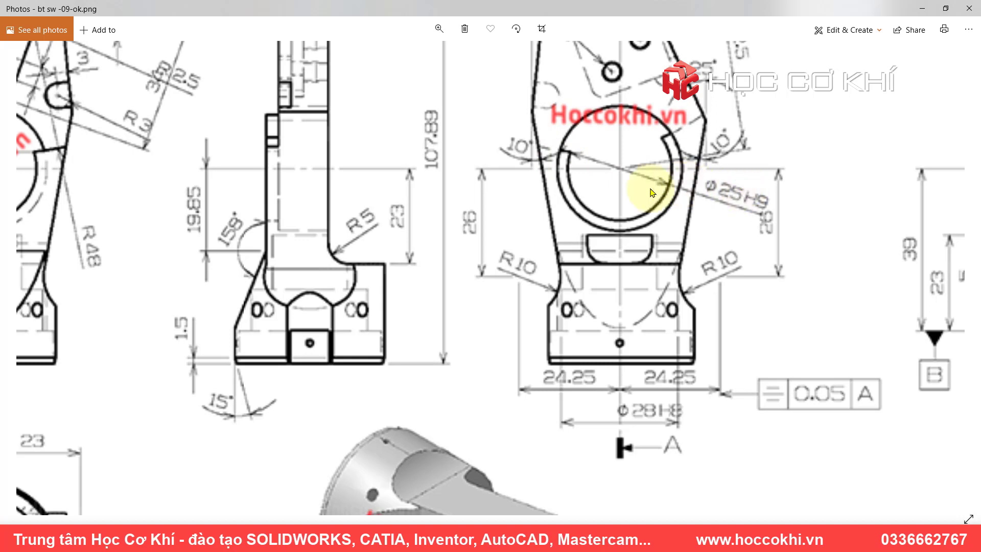
drag(616, 151, 842, 215)
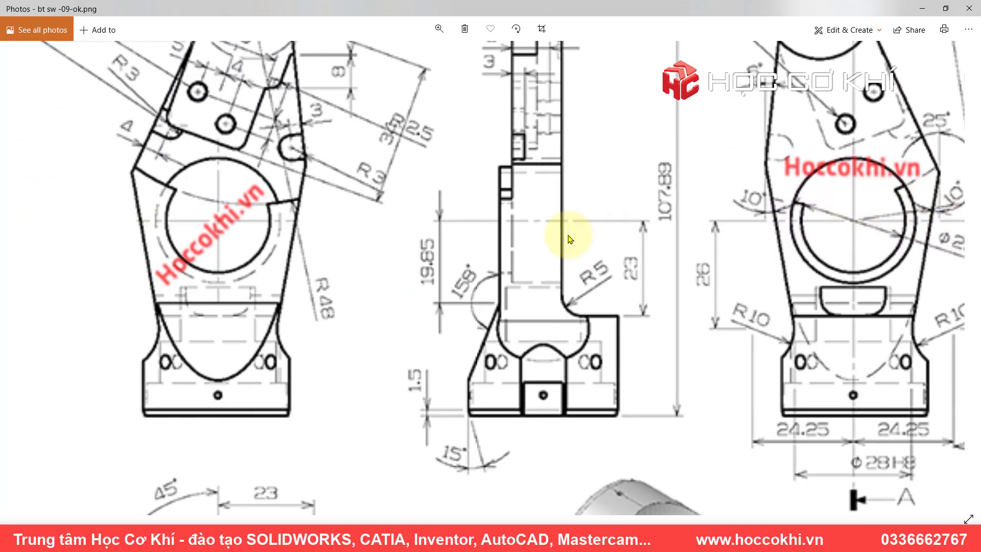
scroll(639, 194, right, 8)
scroll(536, 220, right, 4)
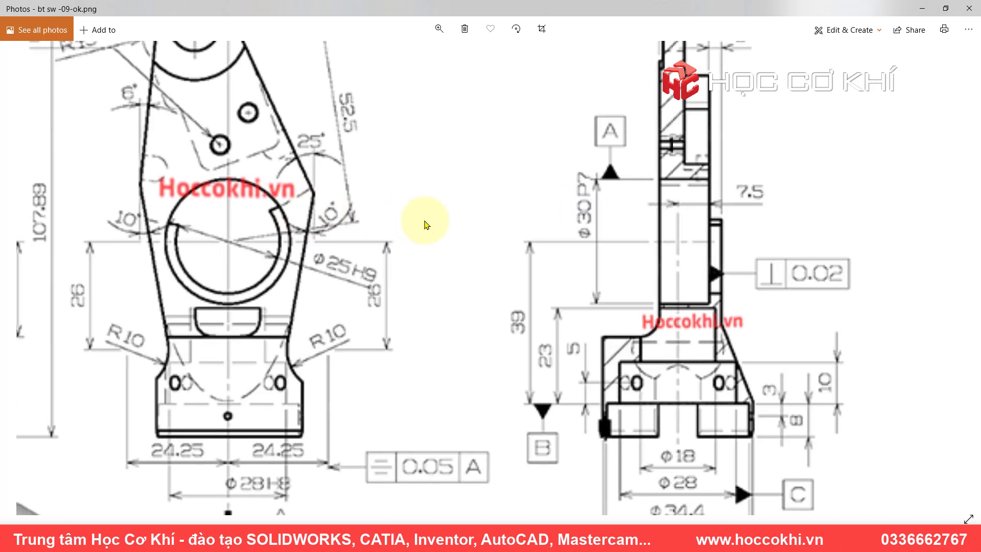
scroll(830, 229, left, 5)
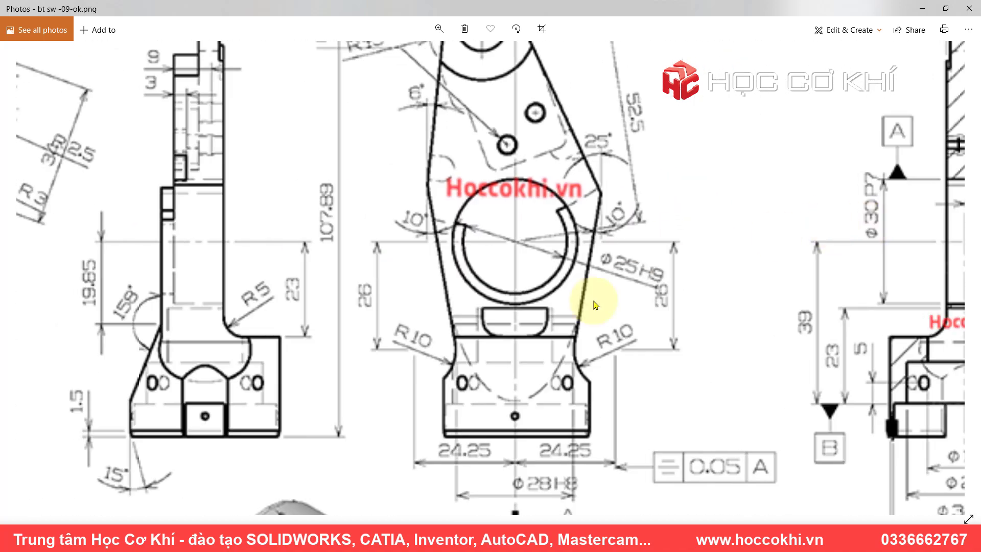
key(alt+Tab)
- Draw a Ø25 circle centred on the centreline, then pan the reference drawing to the section view
click(116, 25)
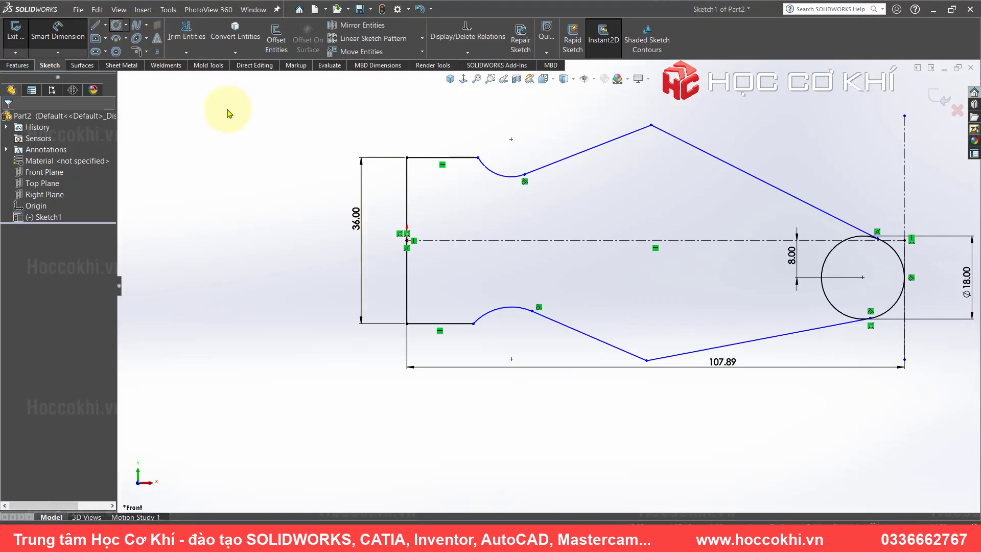
click(583, 240)
click(593, 187)
right_drag(587, 193, 588, 39)
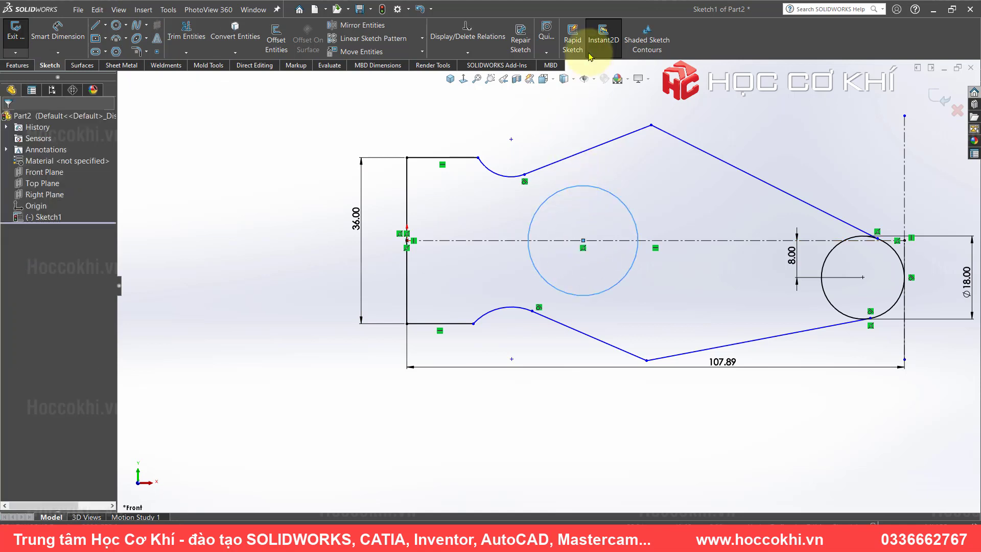
click(592, 186)
click(588, 185)
text(25)
key(Return)
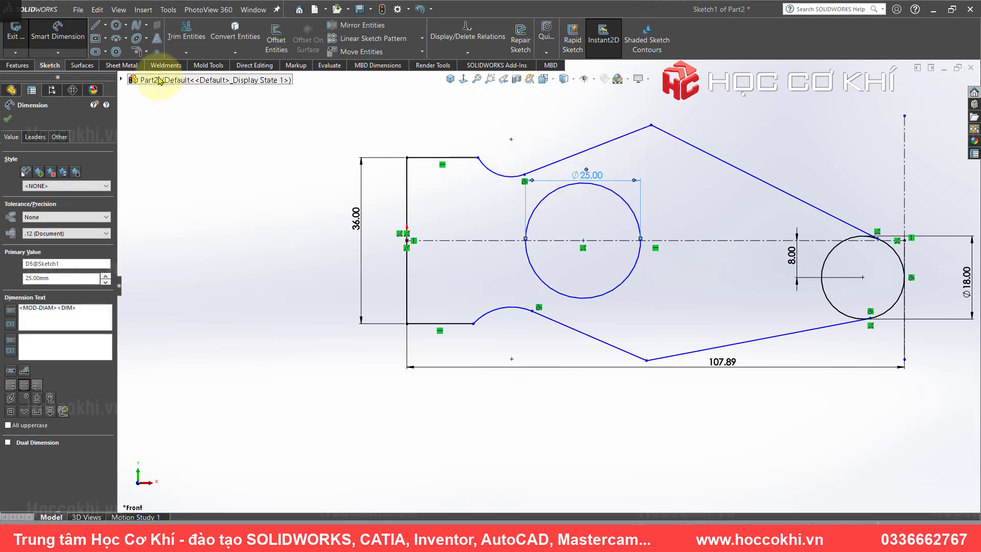
key(alt+Tab)
drag(718, 275, 406, 262)
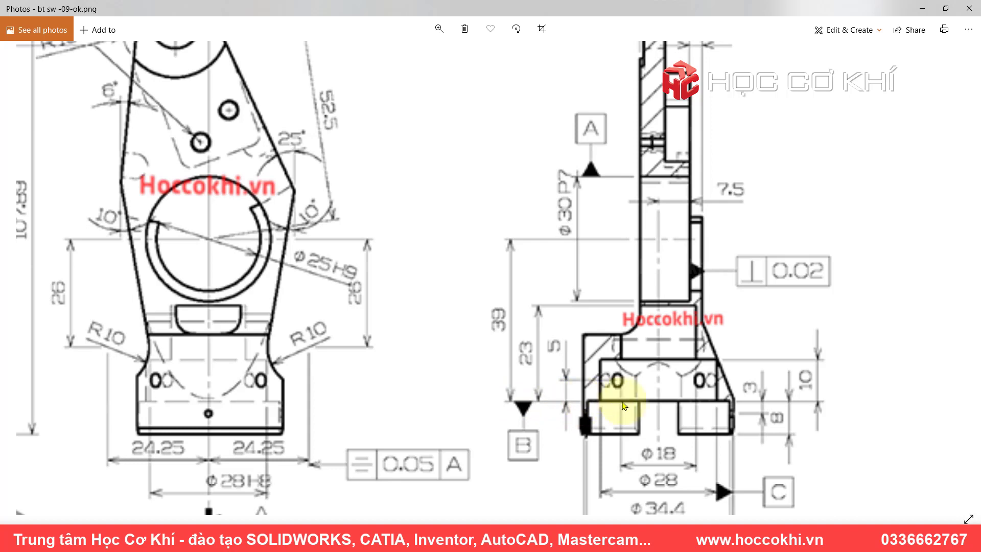
- Check the side view's base heights of 3, 8 and 10, then return to the sketch
drag(624, 405, 577, 402)
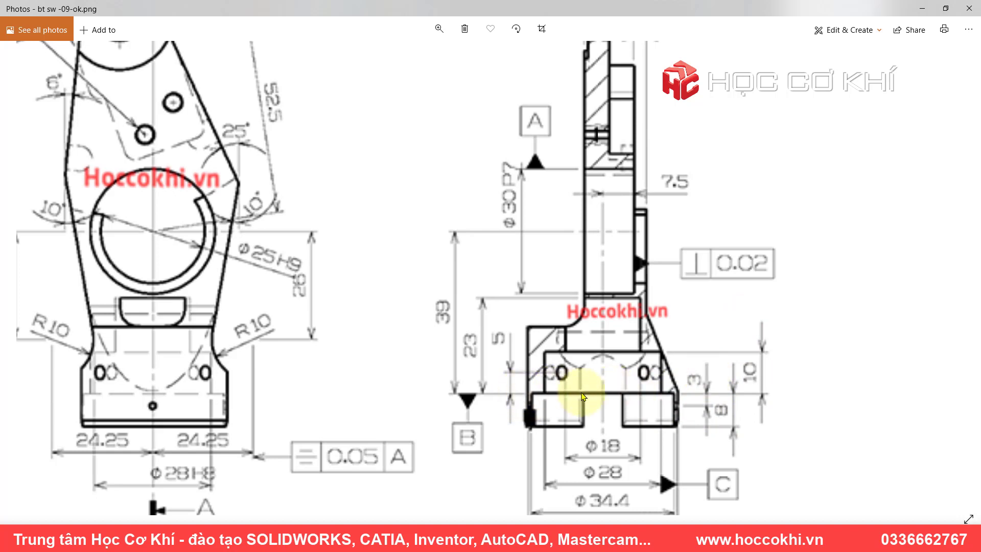
key(alt+Tab)
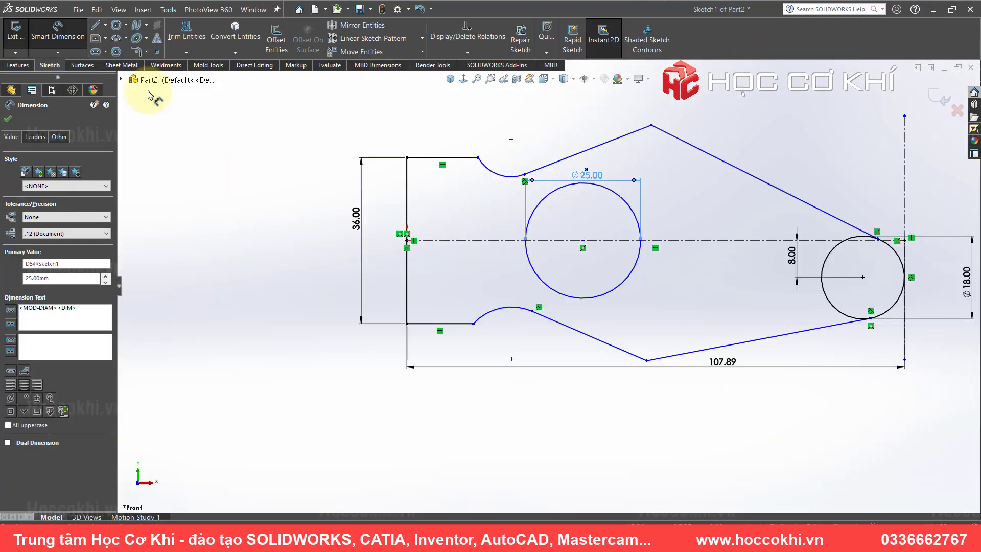
- Draw a vertical centreline and dimension it 8 mm from the left edge
click(105, 25)
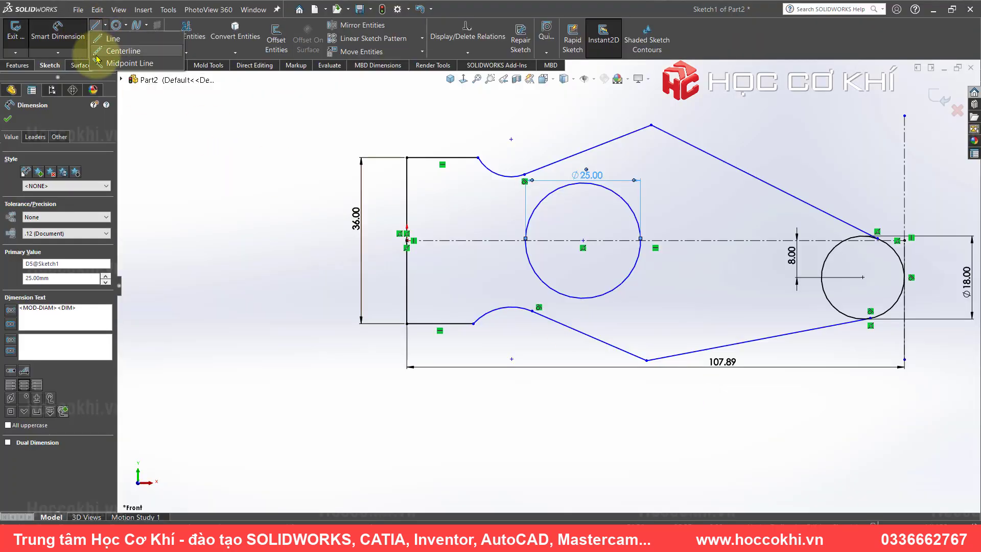
click(120, 51)
click(432, 157)
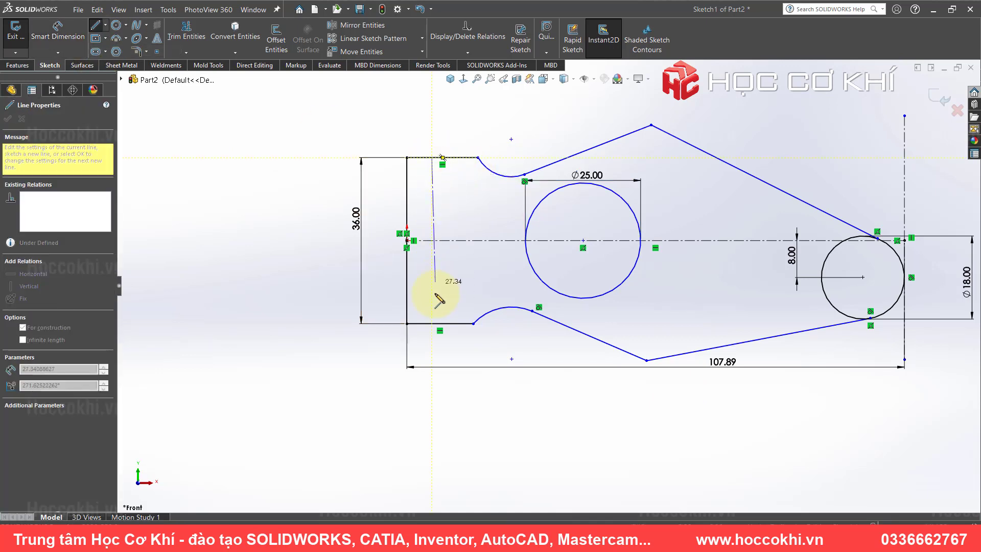
click(431, 324)
key(Escape)
click(58, 32)
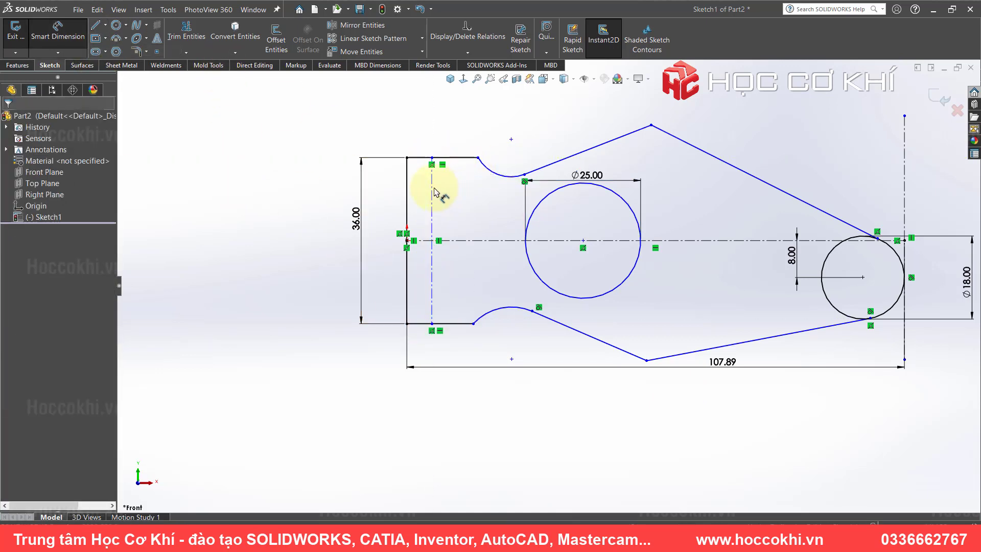
click(432, 194)
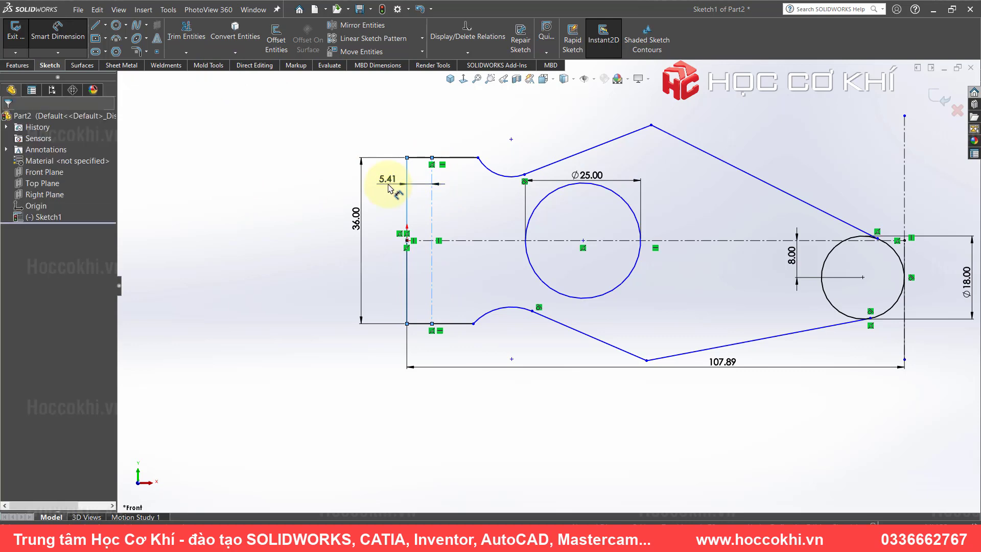
click(390, 187)
key(Return)
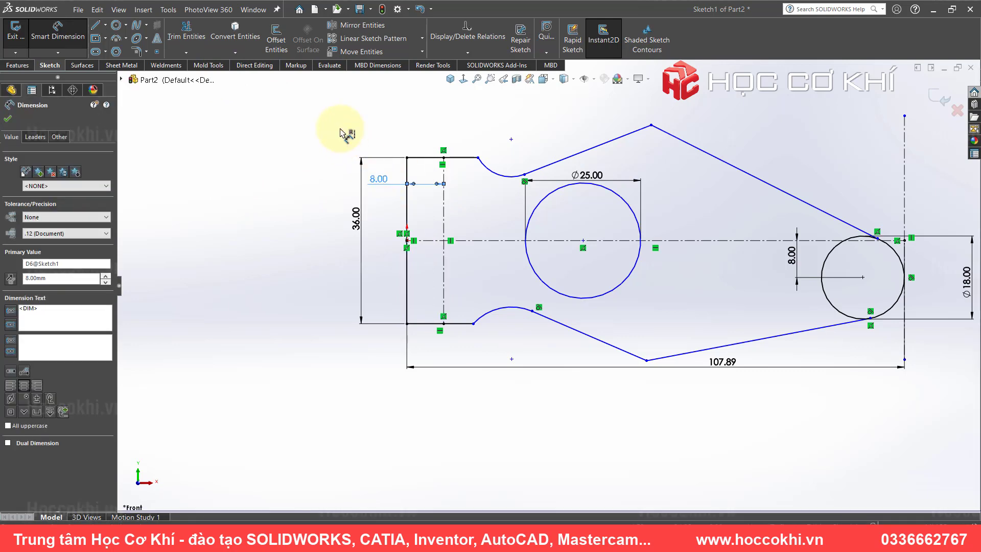
key(Escape)
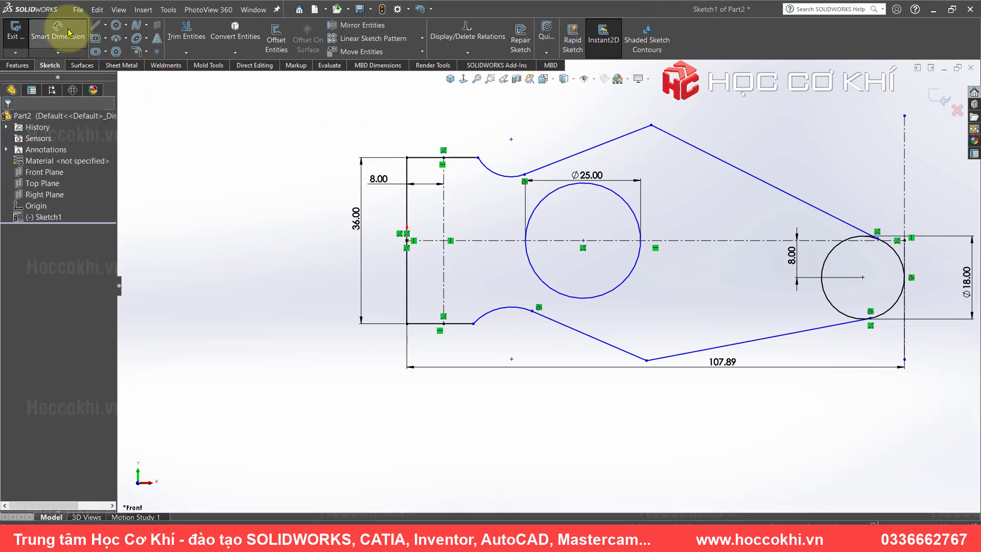
- Dimension the upper and lower notch arcs to R10, checking the reference drawing
key(alt+Tab)
scroll(470, 373, up, 3)
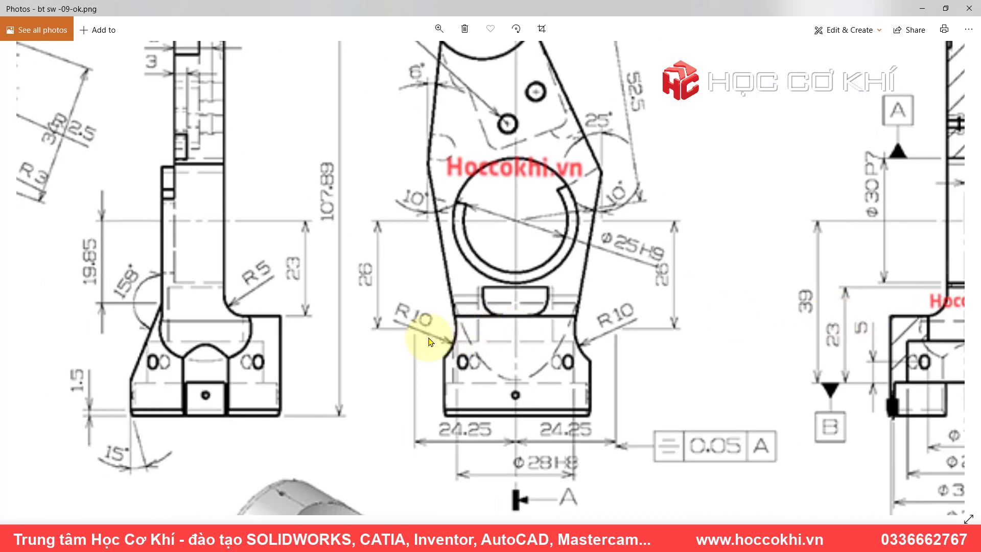
key(alt+Tab)
click(498, 177)
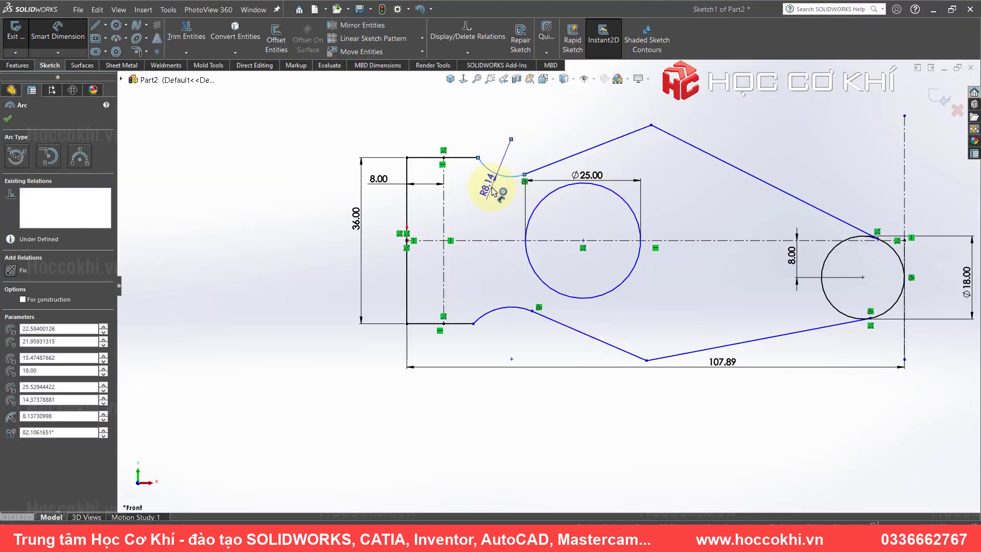
click(492, 187)
key(Escape)
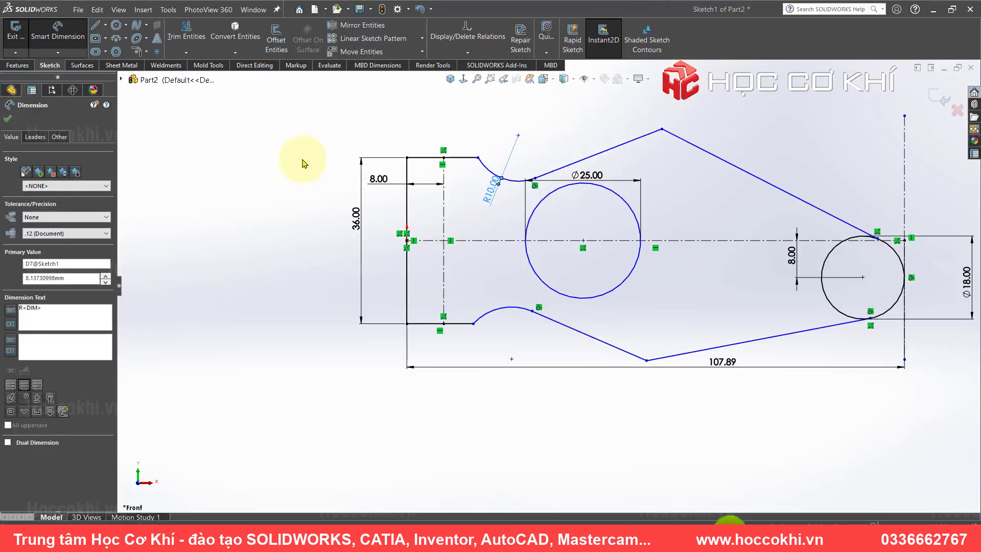
key(Escape)
click(506, 314)
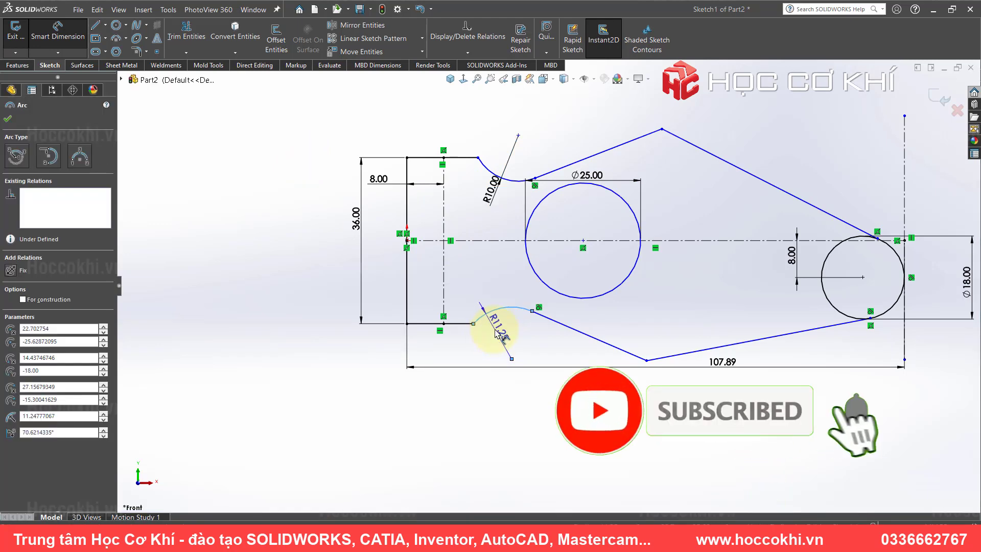
click(493, 336)
key(Return)
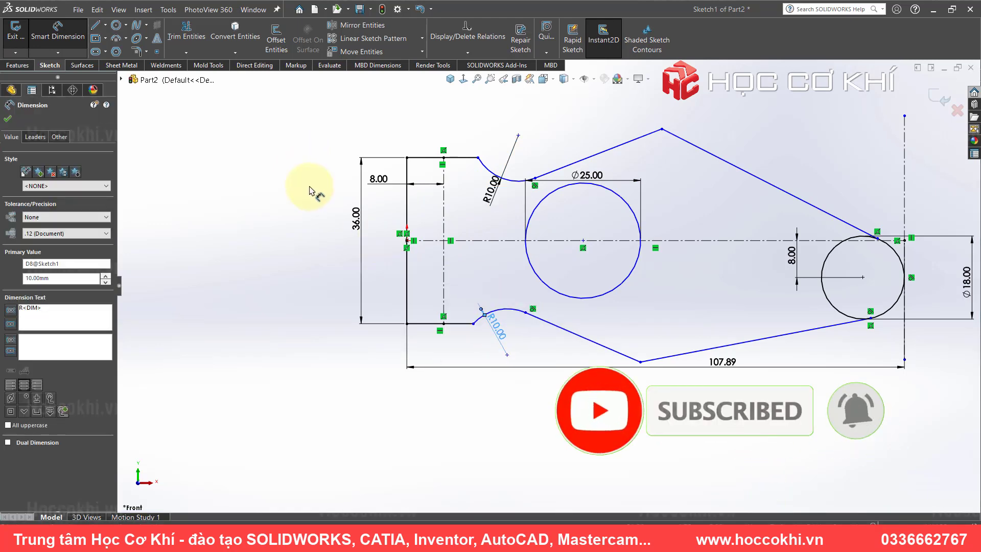
key(alt+Tab)
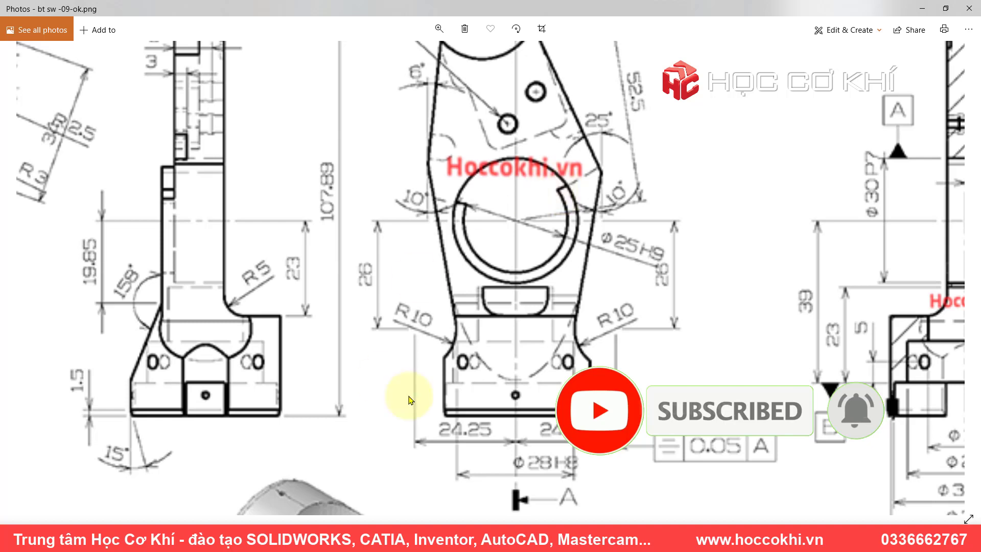
scroll(555, 307, down, 1)
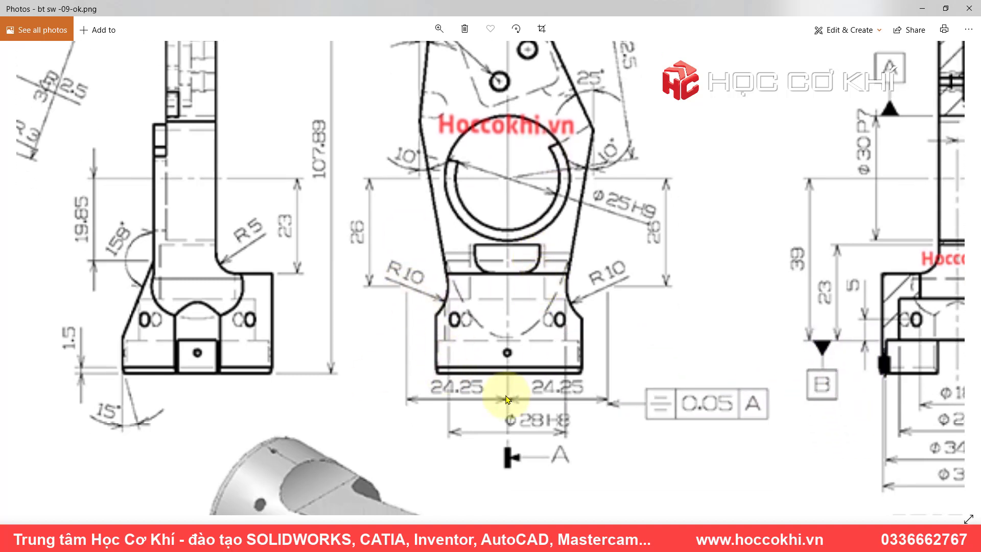
key(alt+Tab)
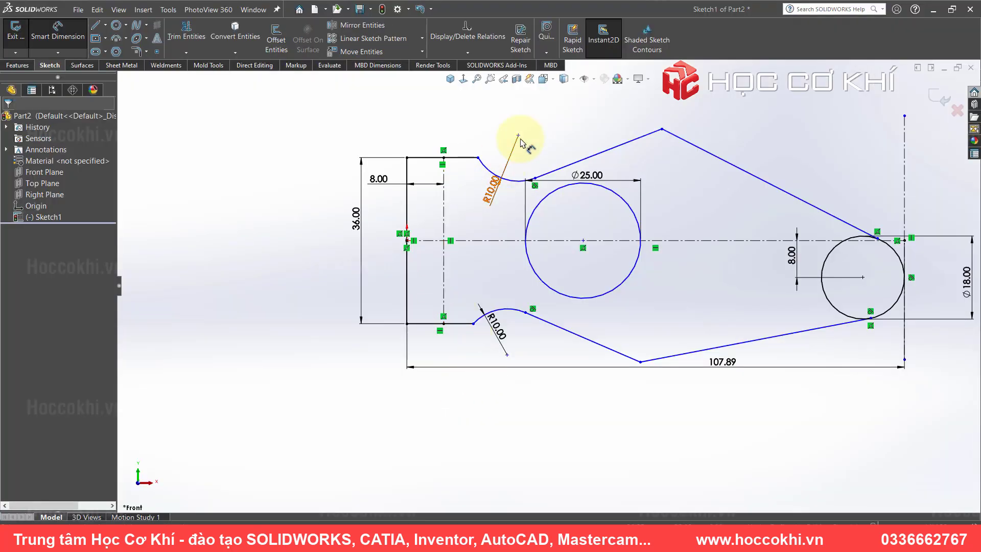
- Dimension the upper arc's end point 24.25 above the centreline
click(515, 142)
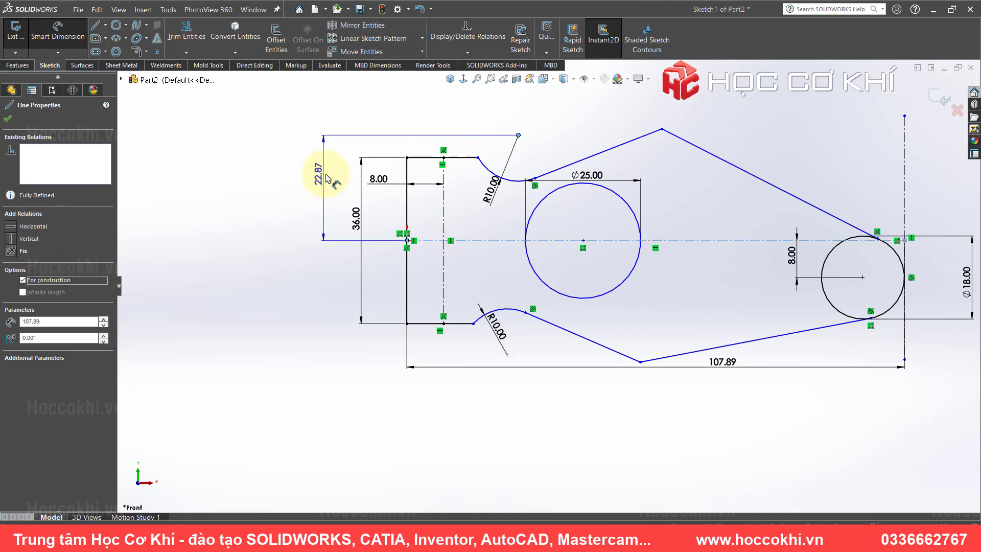
click(325, 176)
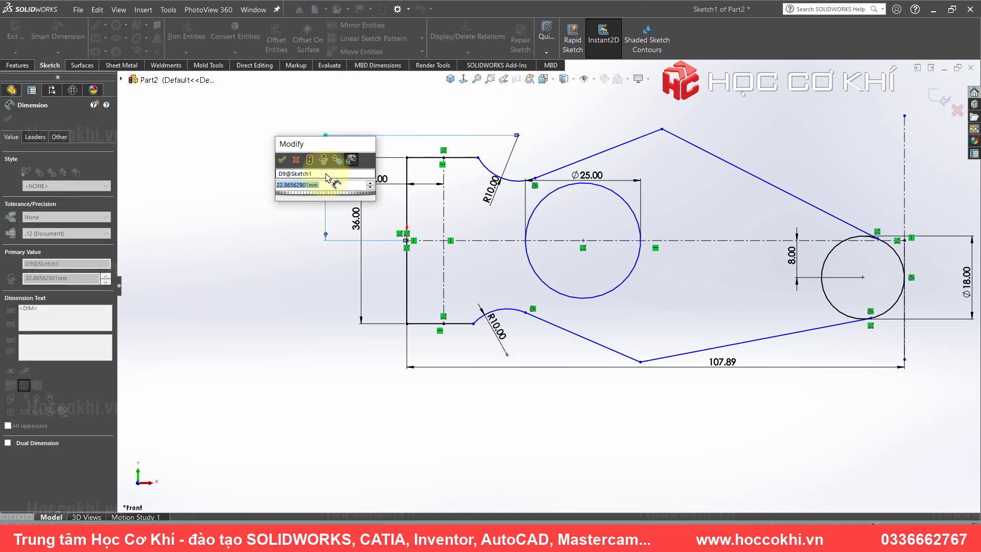
text(24.25)
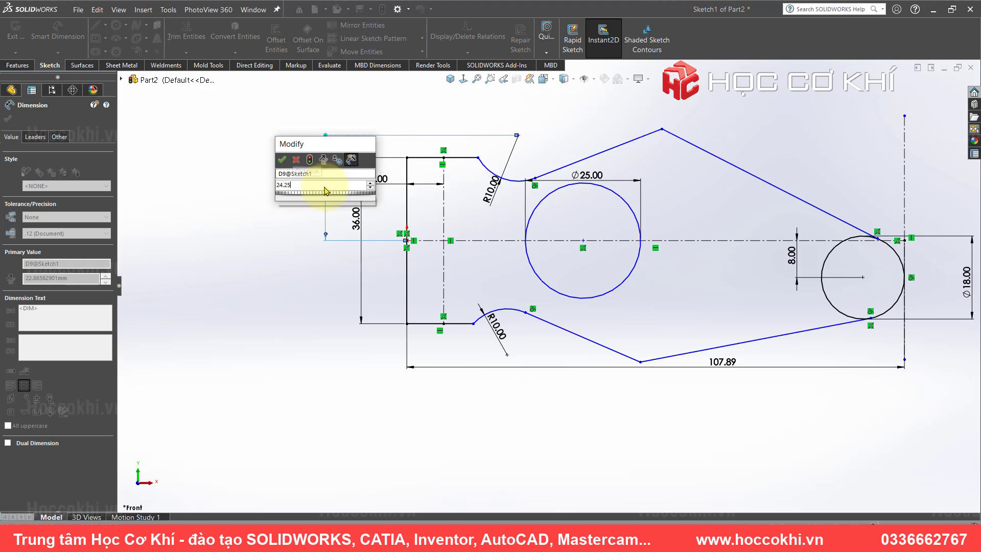
key(Return)
key(Escape)
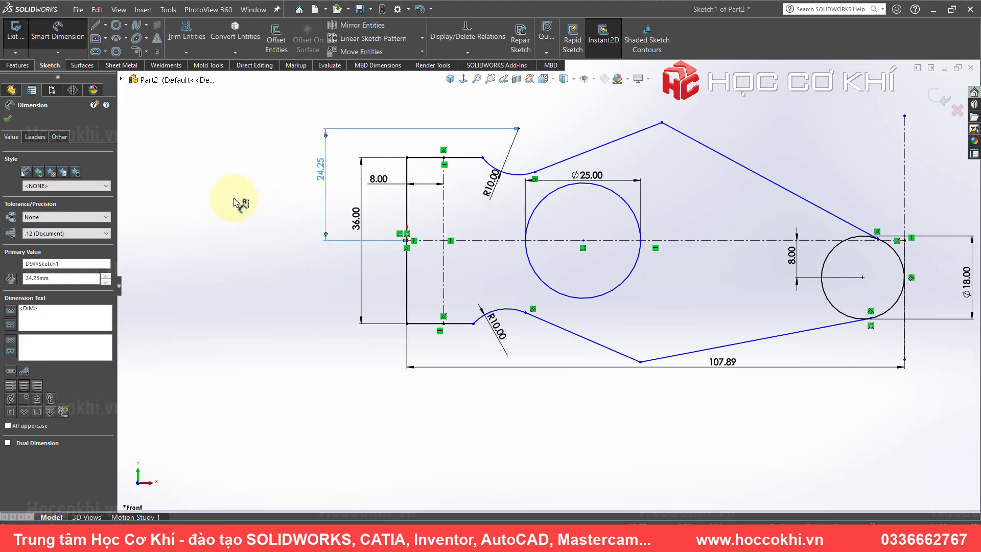
- Dimension the lower corner point 24.25 below the centreline, then glance at the reference drawing
click(507, 354)
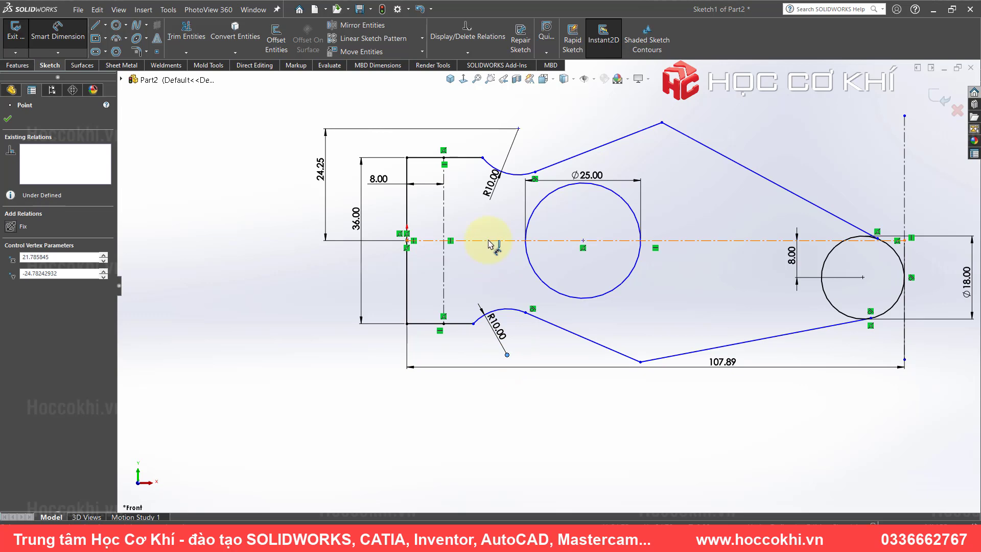
click(490, 242)
click(320, 290)
text(24.)
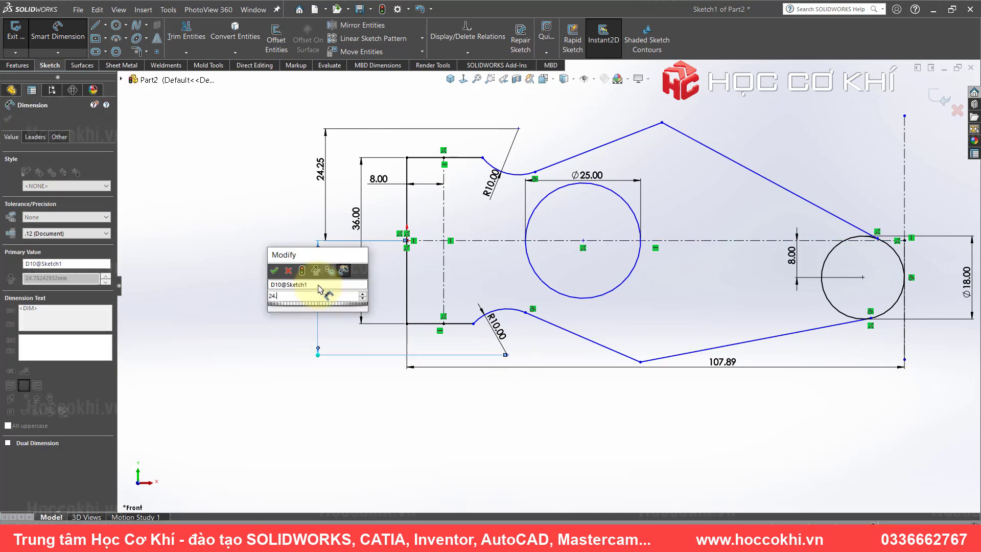
text(25)
key(Return)
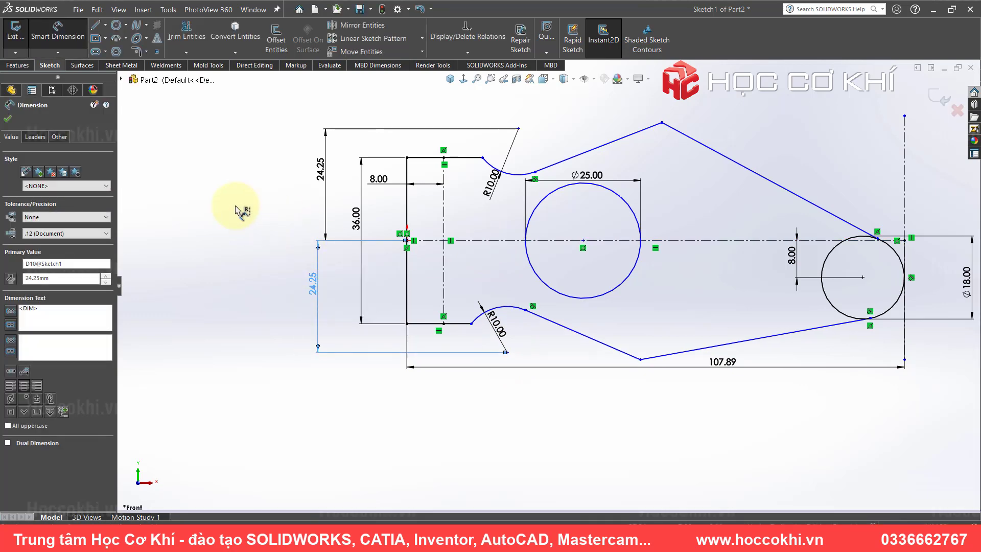
key(alt+Tab)
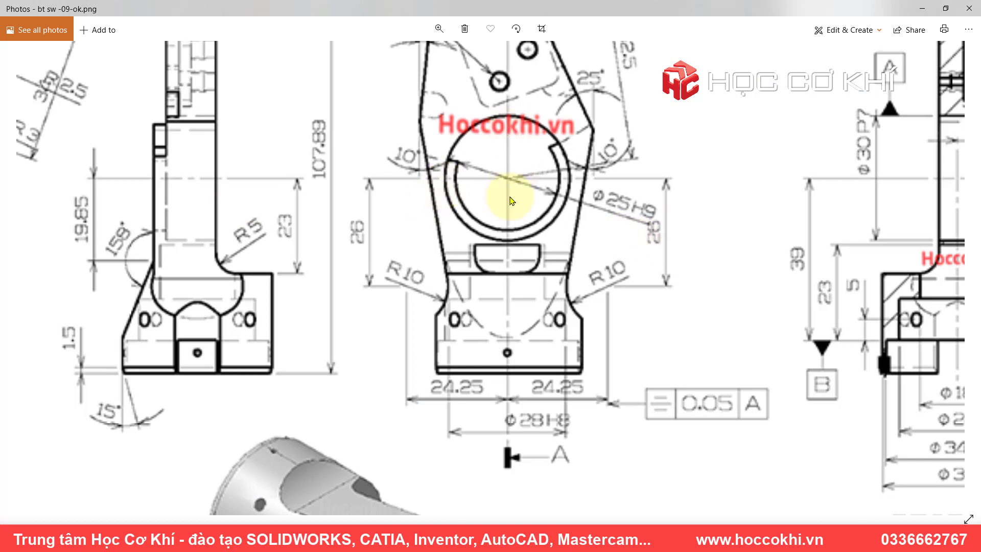
key(alt+Tab)
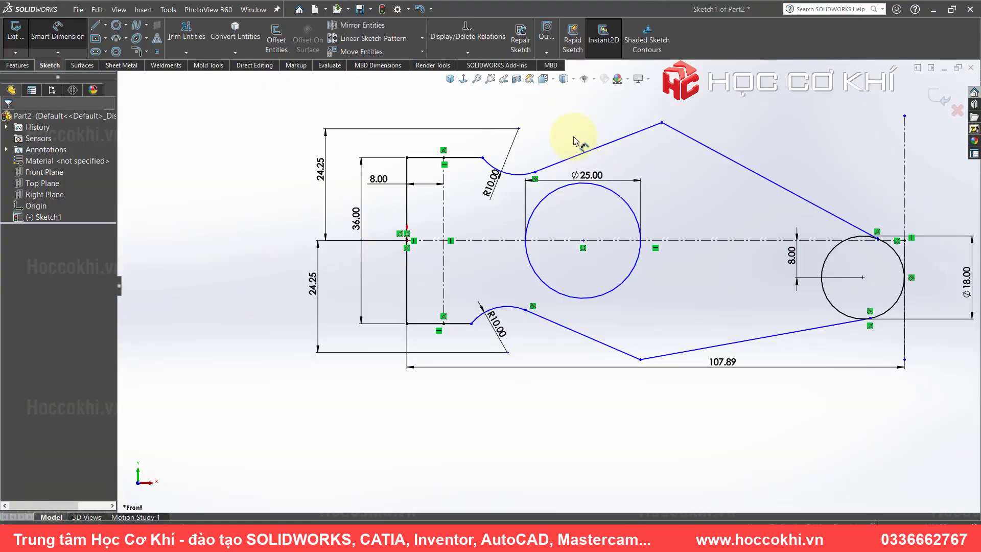
- Set the upper and lower corner points each 26 mm from the circle centre
click(584, 241)
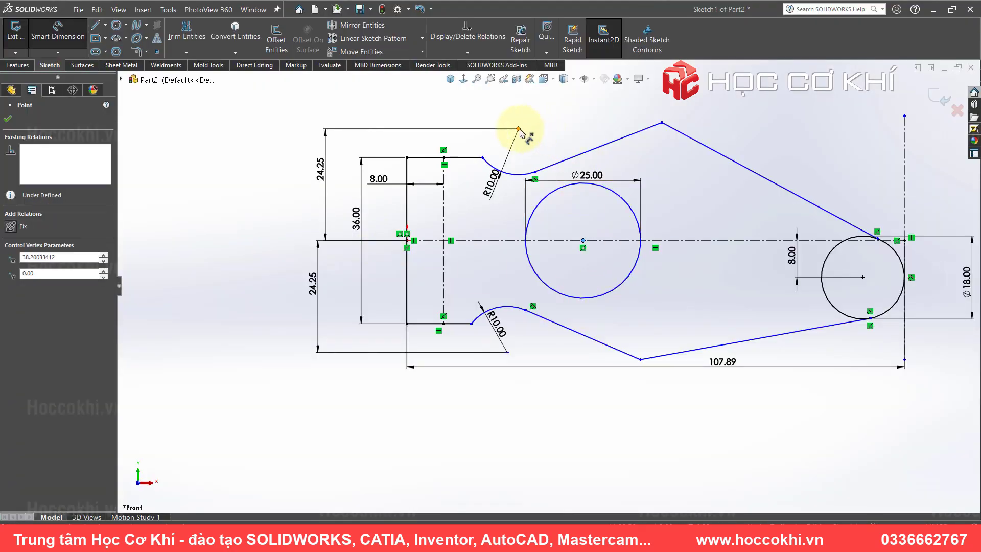
click(519, 128)
click(542, 112)
text(26)
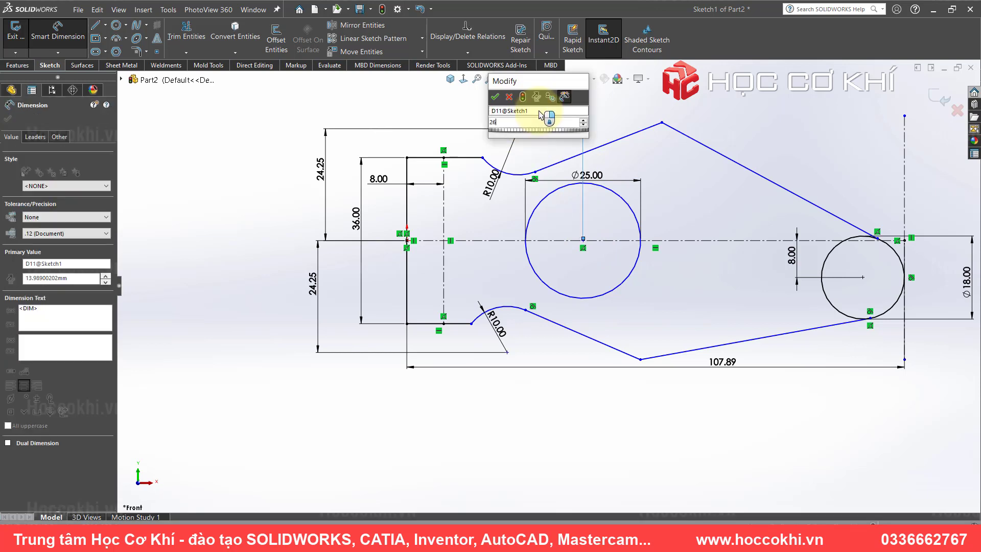
key(Return)
click(639, 249)
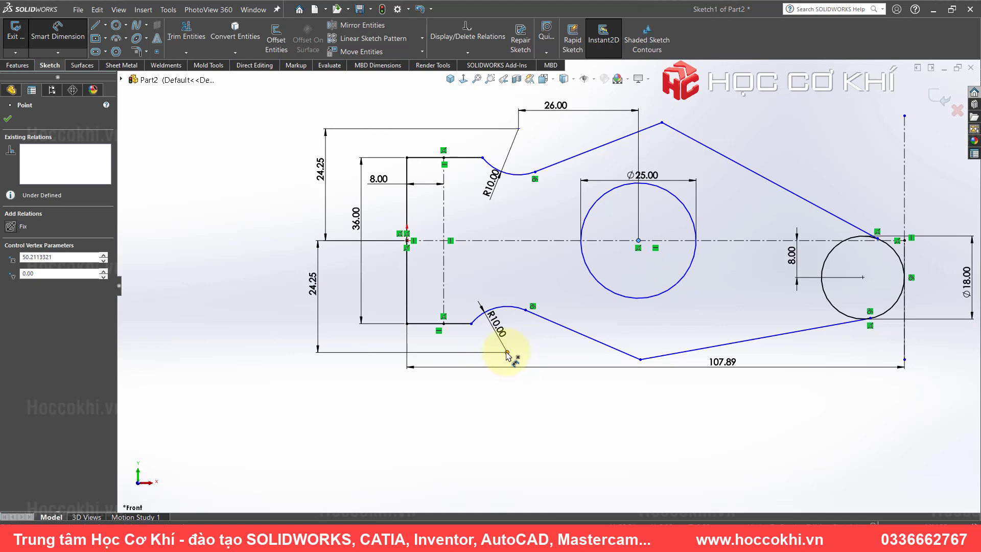
click(565, 393)
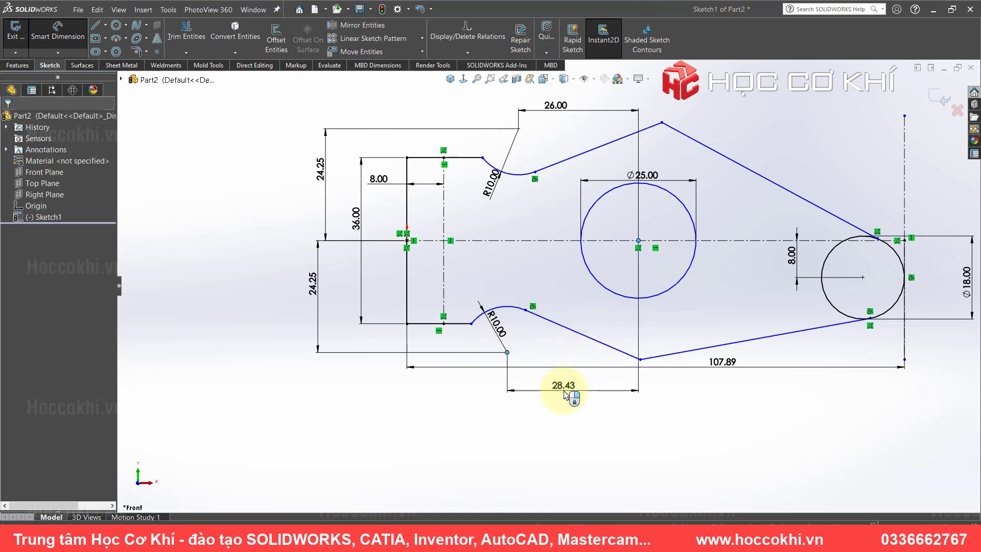
text(26)
key(Return)
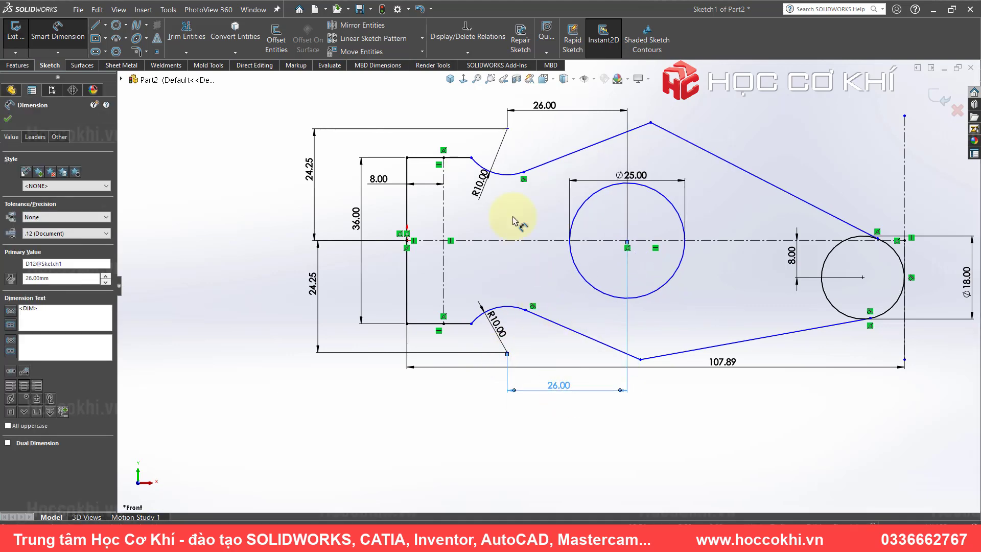
- Dimension the circle centre 39 mm from the 8 mm centreline, then zoom to fit and open the reference drawing
key(alt+Tab)
drag(778, 265, 543, 271)
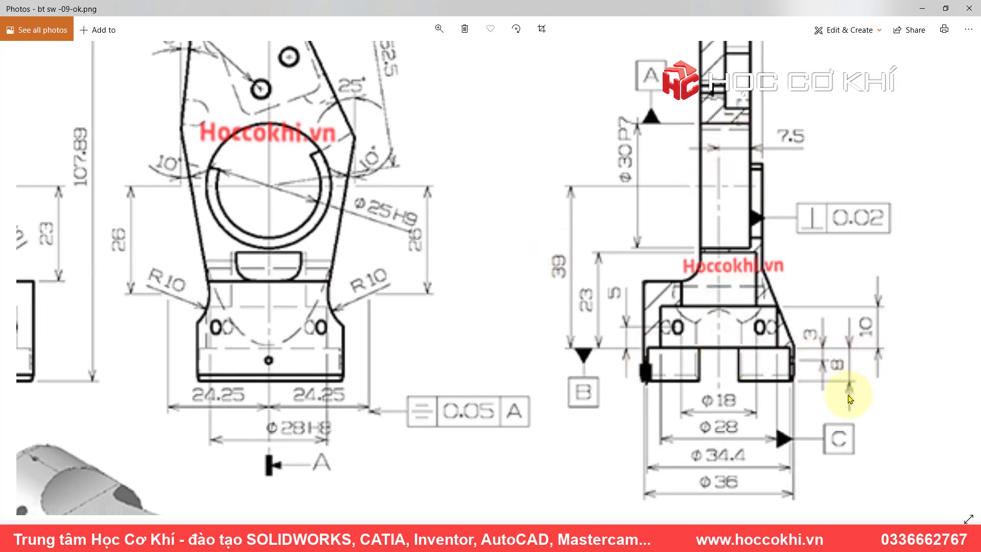
key(alt+Tab)
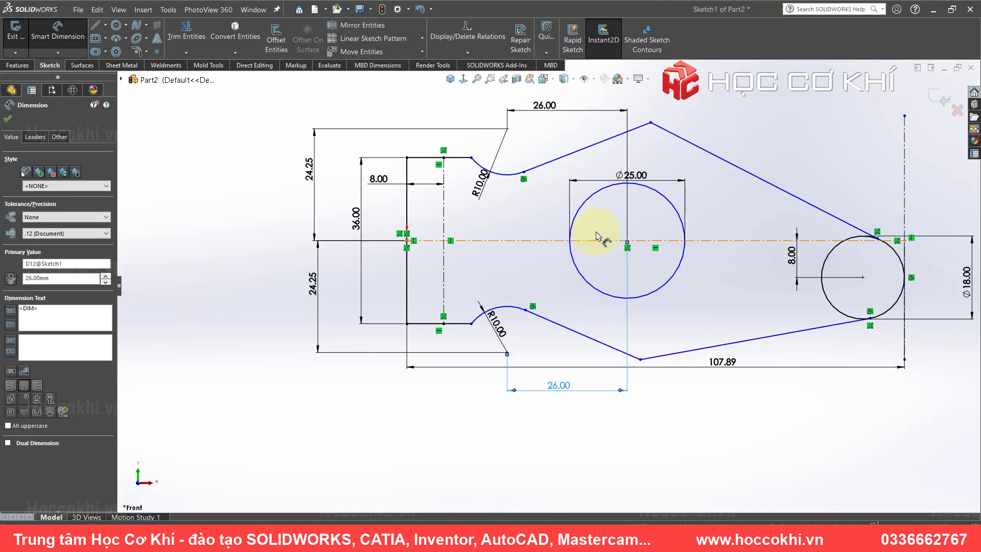
click(628, 241)
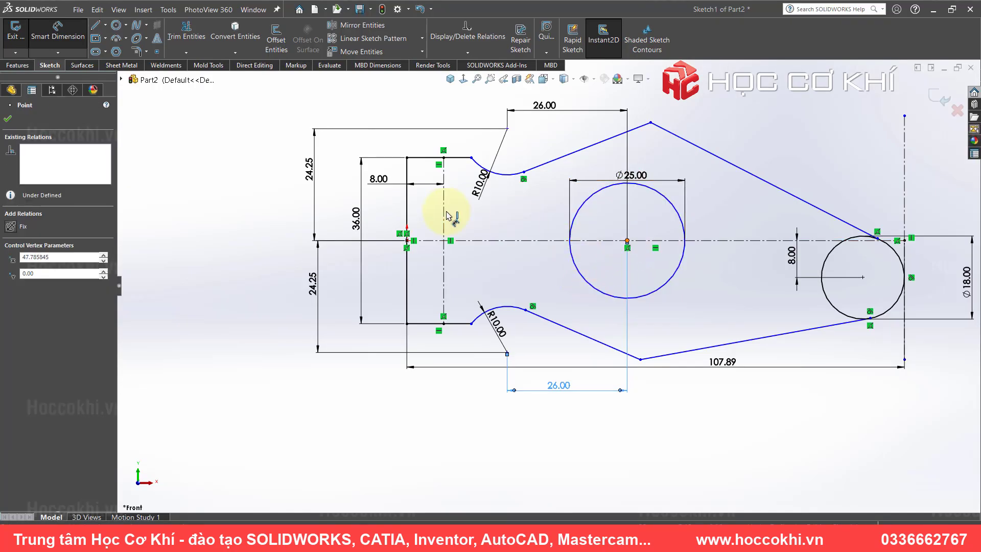
click(498, 98)
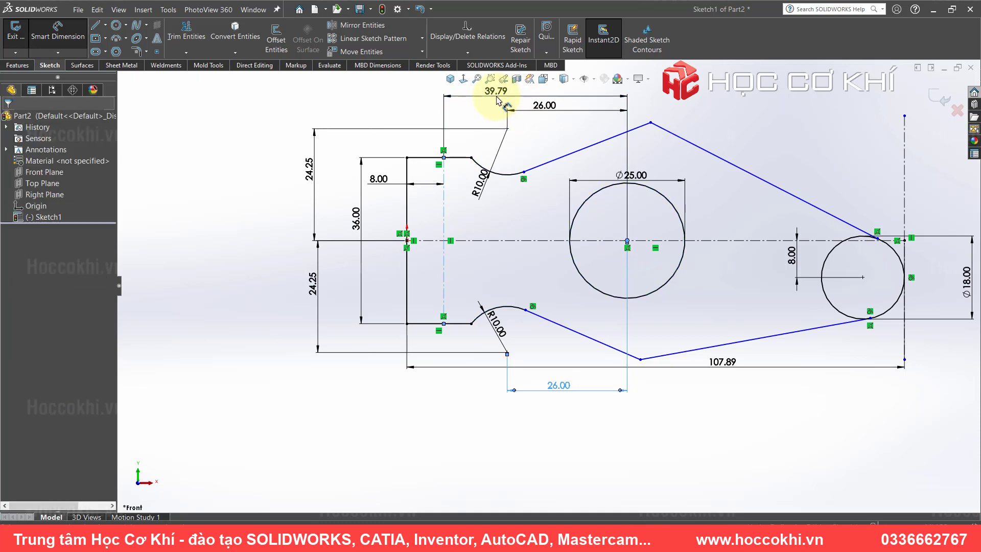
text(39)
key(Return)
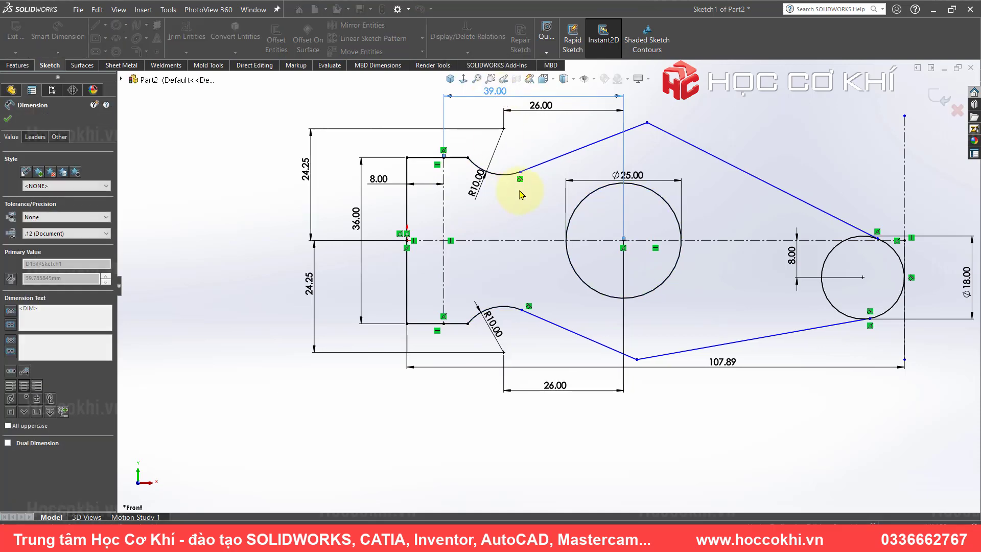
key(Escape)
key(z)
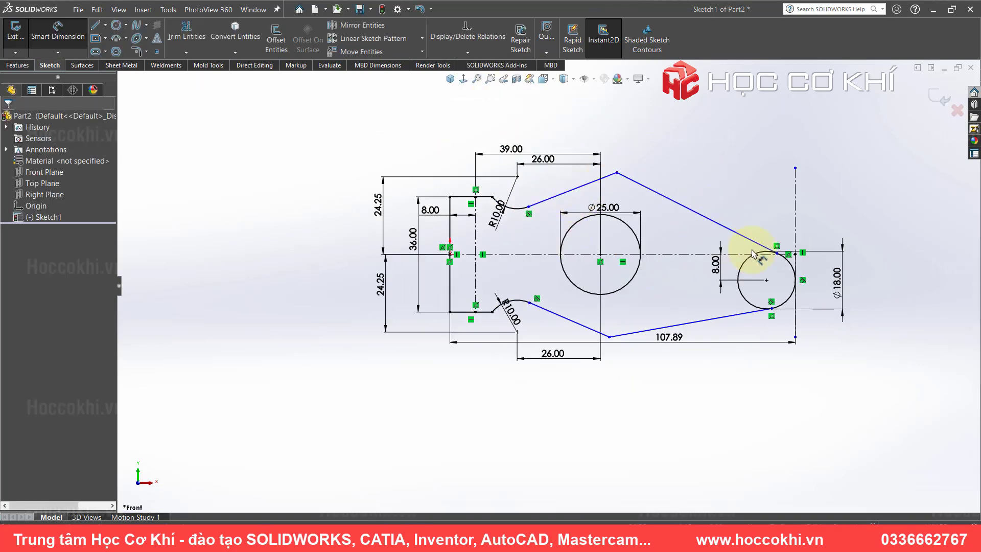
scroll(754, 254, down, 2)
key(alt+Tab)
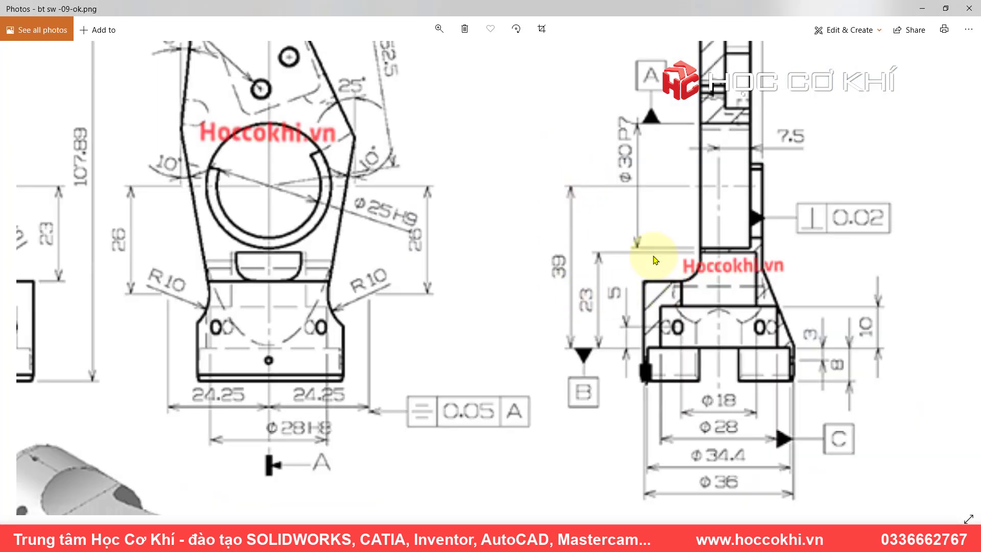
- Pan the drawing to read the 25° and 10° angles and 52.5 span, then return to the sketch
drag(571, 321, 836, 311)
mouse_move(559, 285)
mouse_down()
mouse_move(724, 307)
mouse_move(376, 302)
mouse_up()
mouse_move(806, 250)
mouse_down()
mouse_move(591, 247)
mouse_move(526, 267)
mouse_up()
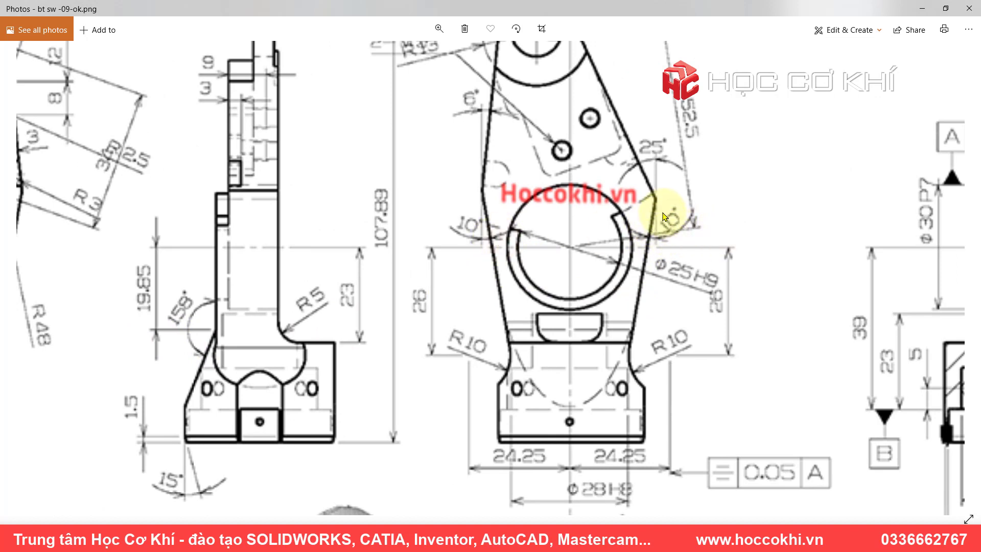
scroll(588, 193, up, 2)
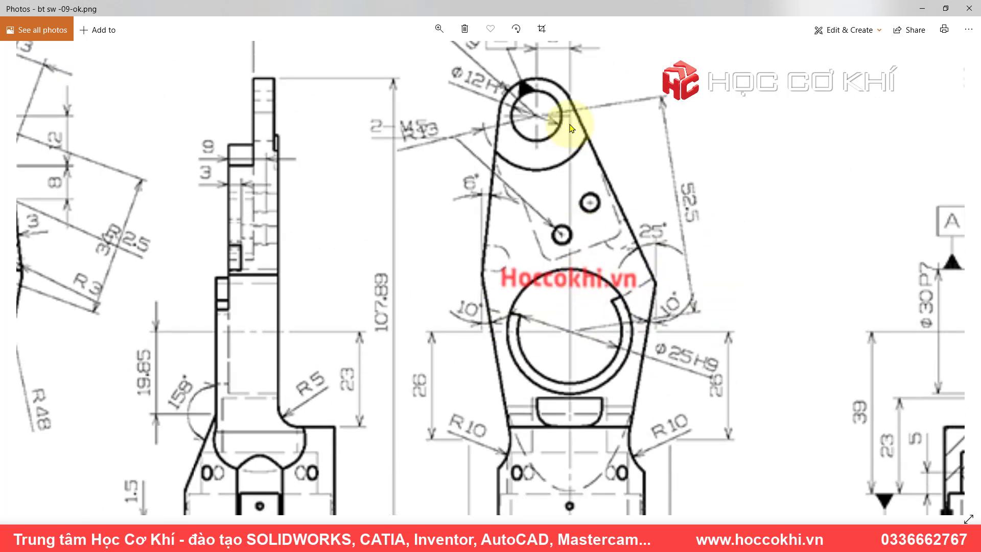
scroll(546, 179, up, 2)
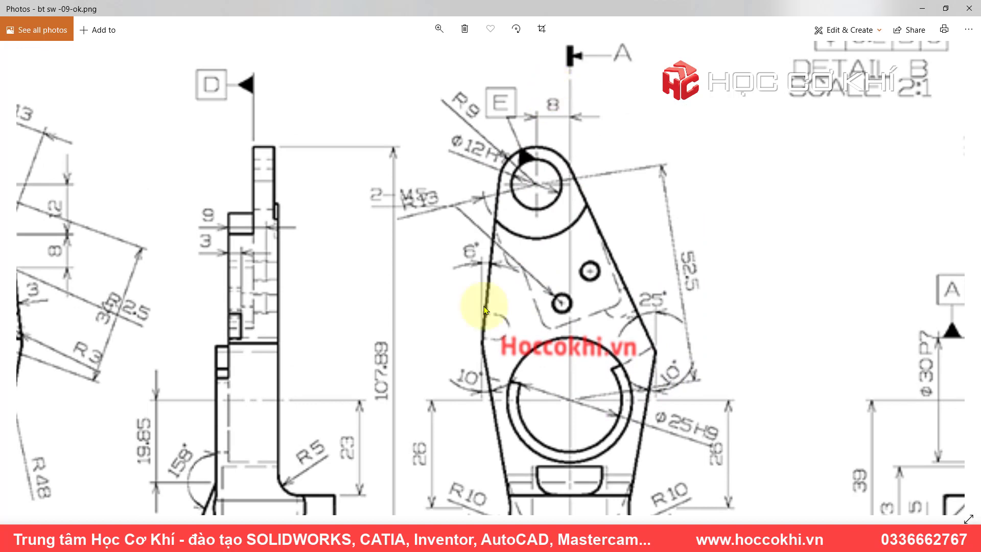
drag(486, 311, 877, 309)
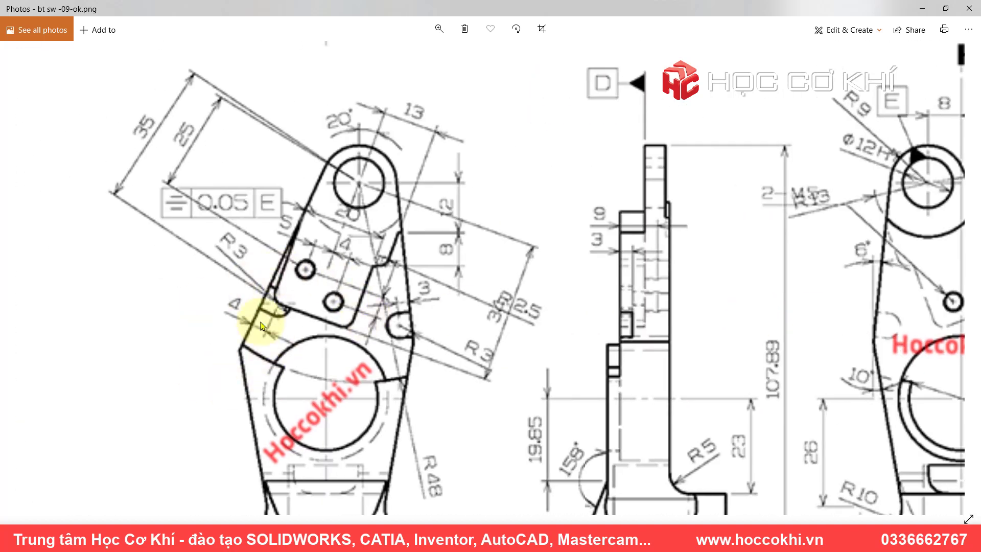
drag(748, 306, 445, 289)
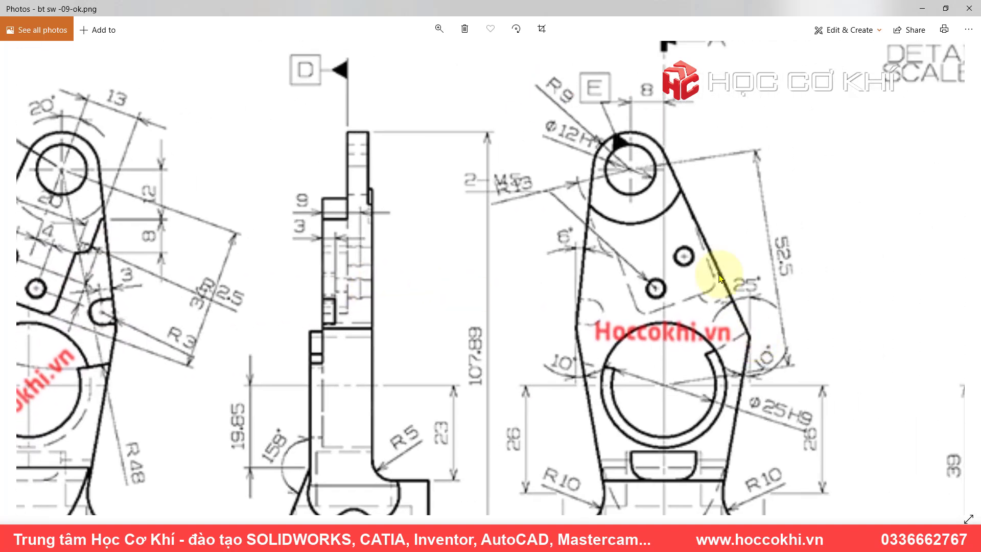
drag(751, 364, 707, 283)
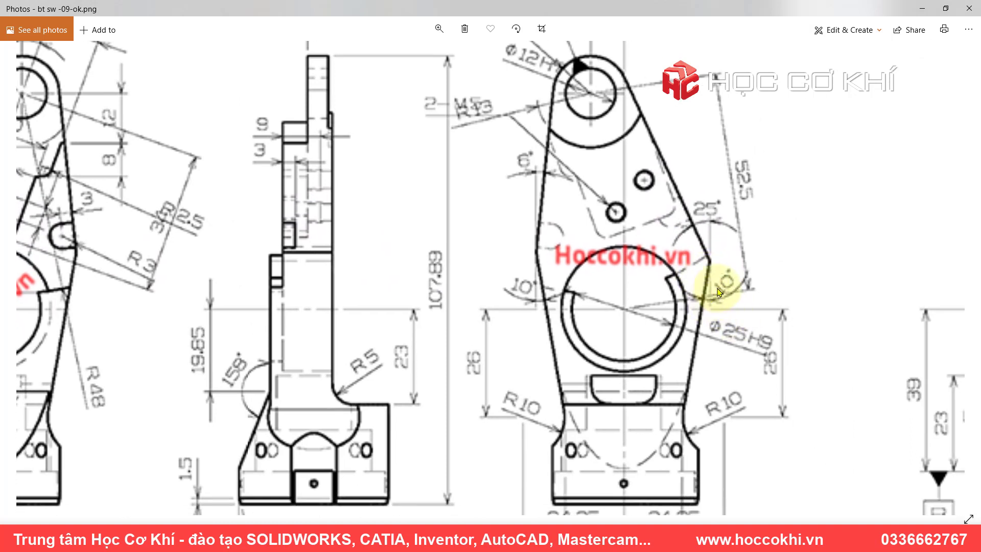
key(alt+Tab)
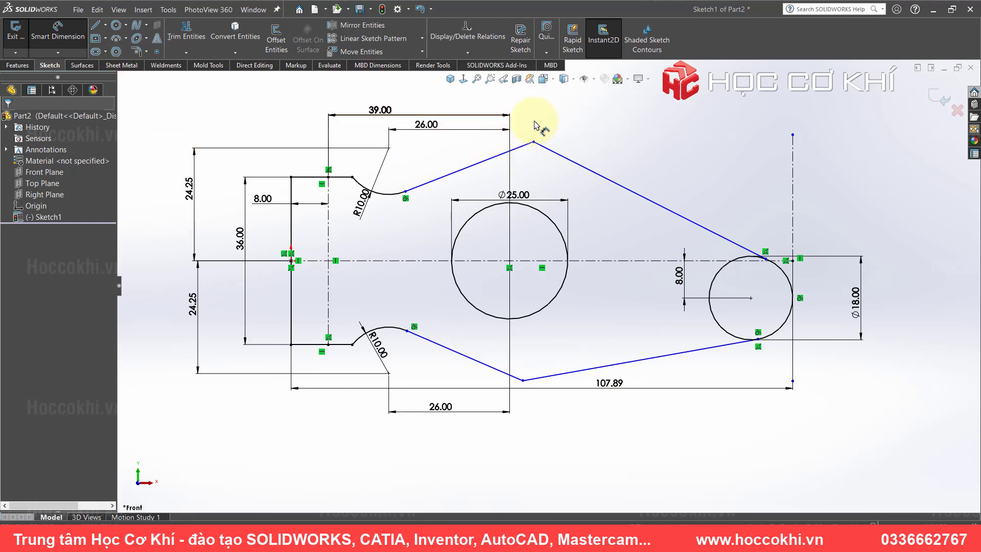
- Dimension the upper-left slanted line at 10° from horizontal
scroll(511, 153, down, 3)
scroll(486, 234, down, 1)
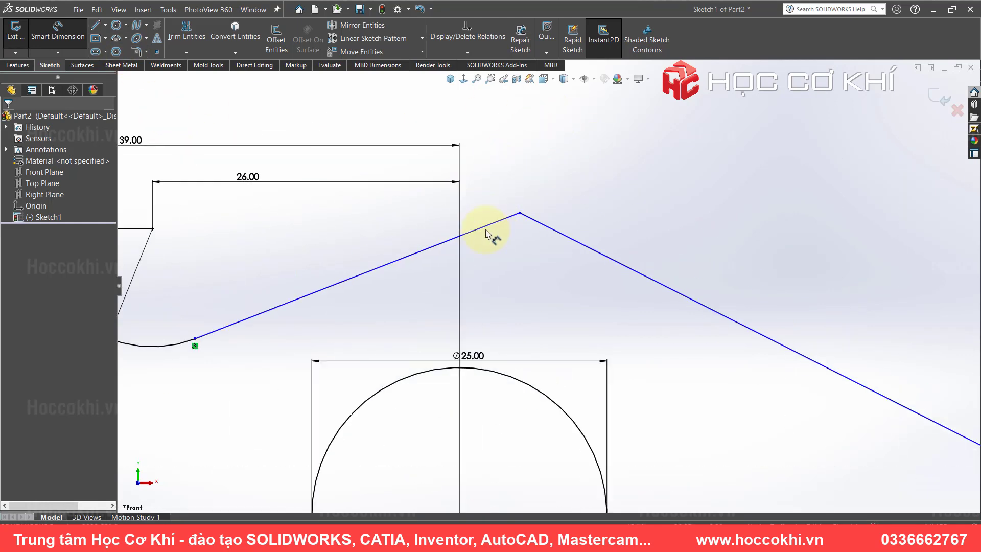
click(380, 270)
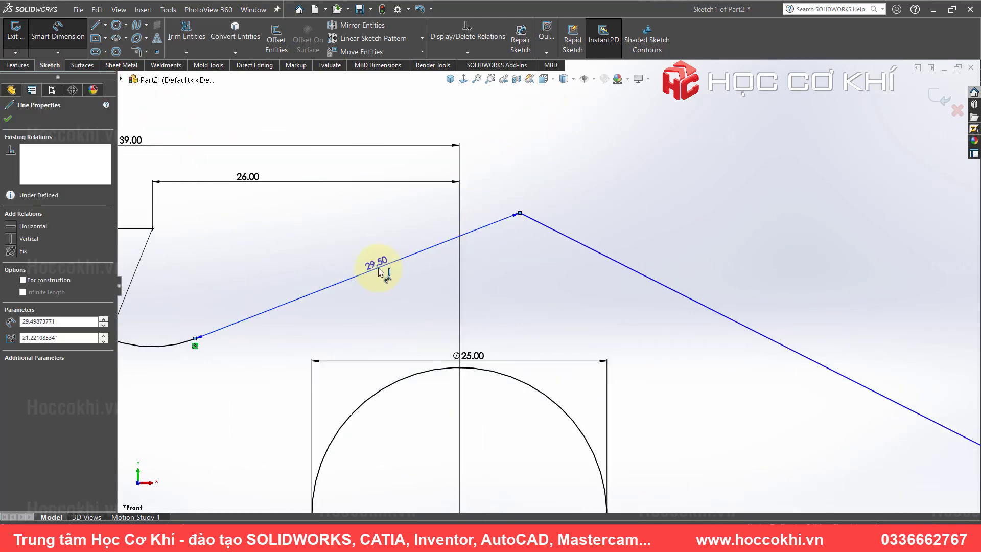
click(520, 213)
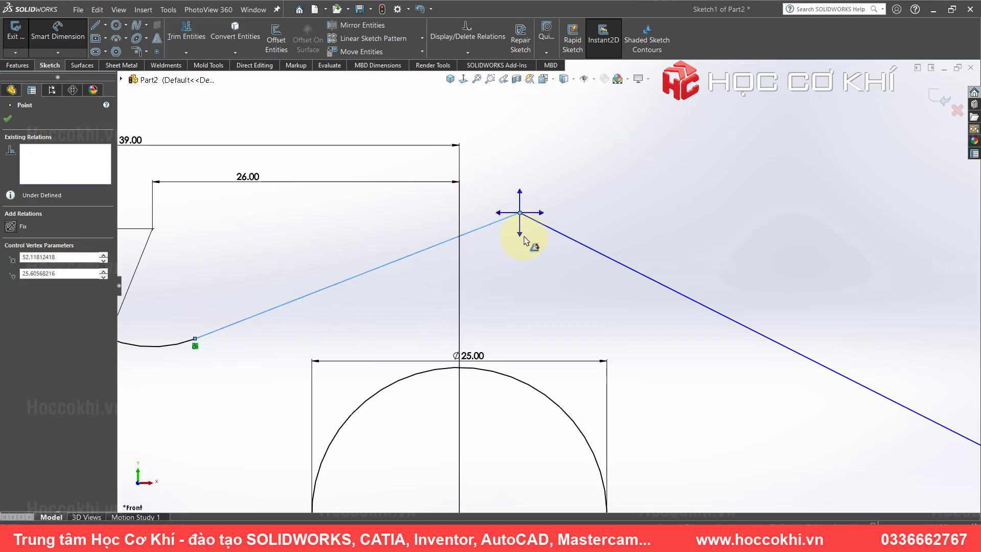
click(498, 220)
click(362, 241)
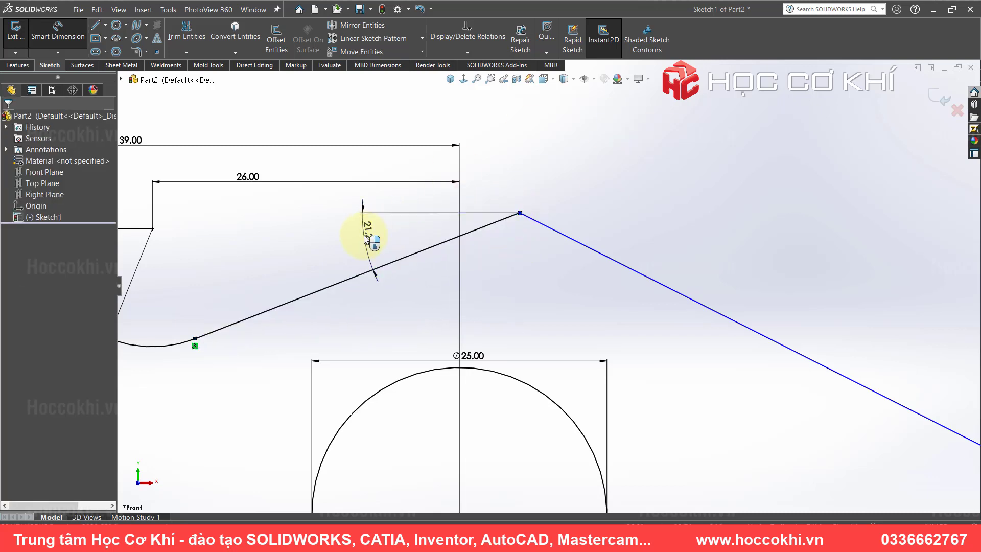
text(10)
key(Return)
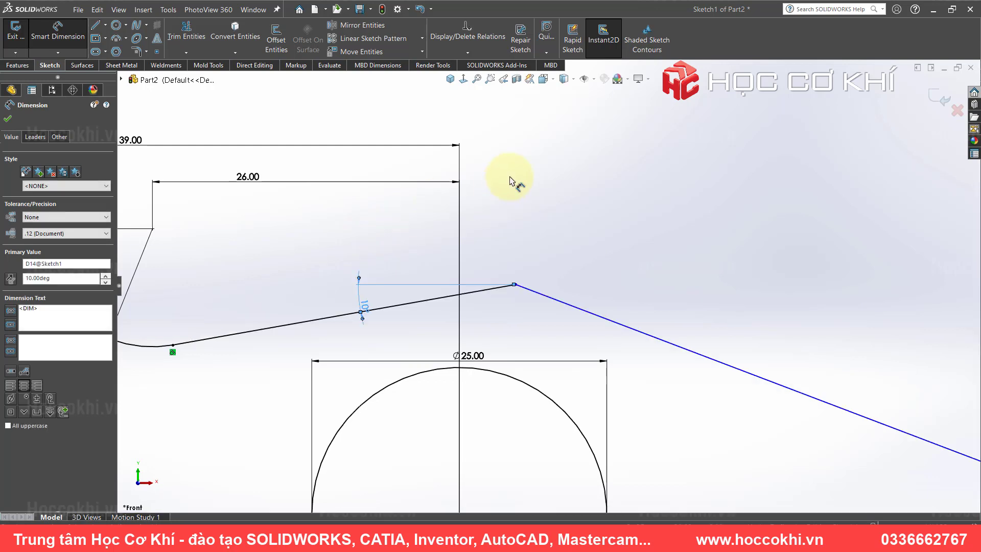
click(514, 184)
scroll(598, 281, down, 4)
scroll(547, 291, up, 3)
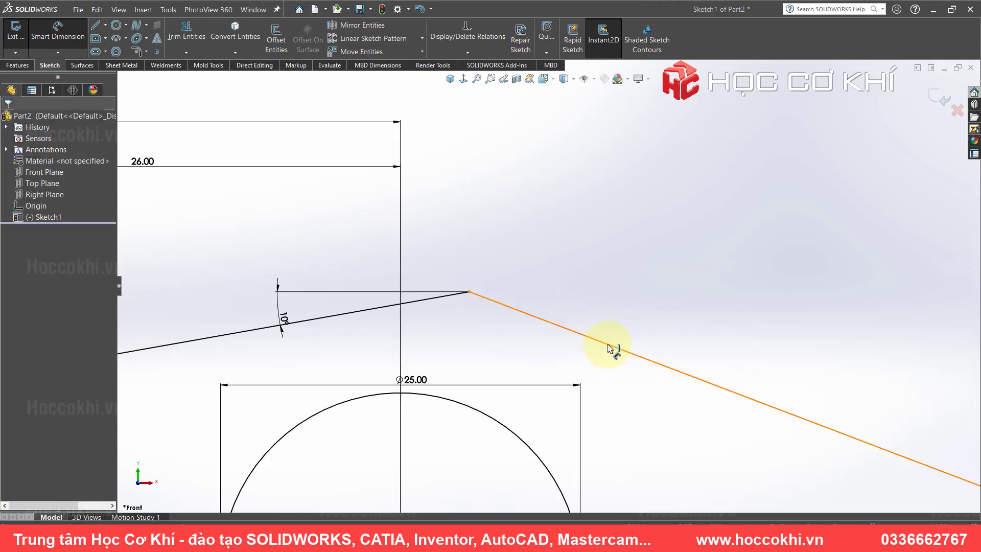
- Dimension the upper-right slanted edge at 25° from horizontal
click(608, 350)
click(469, 292)
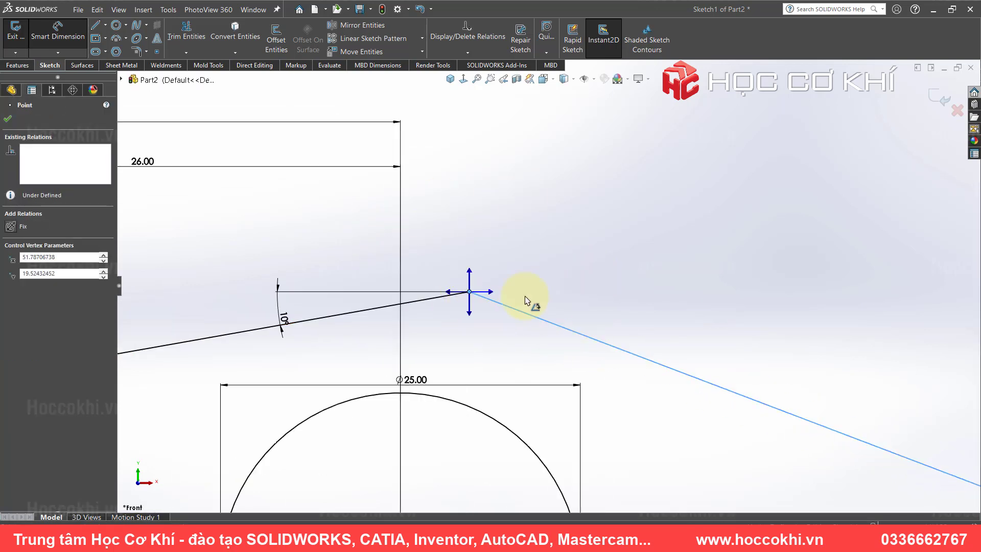
click(491, 295)
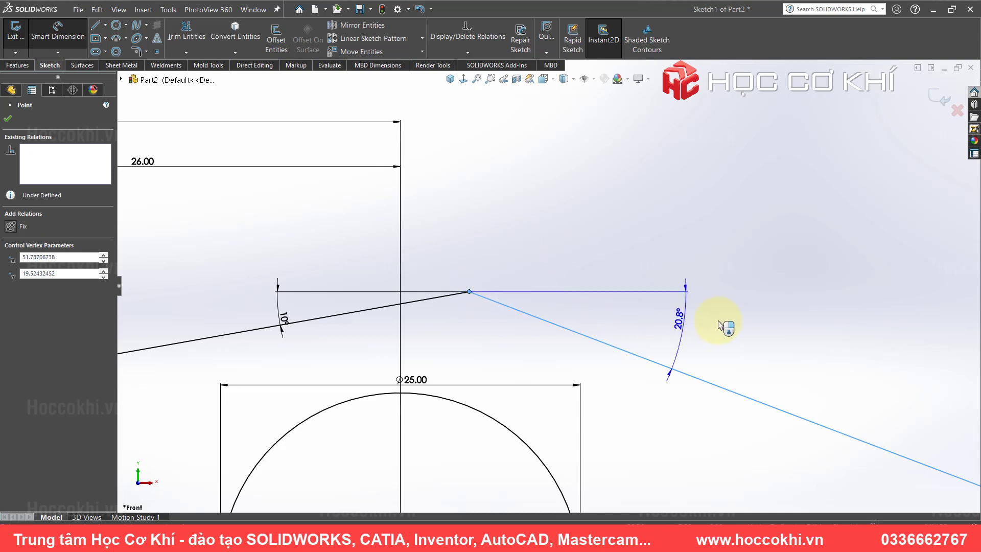
click(719, 321)
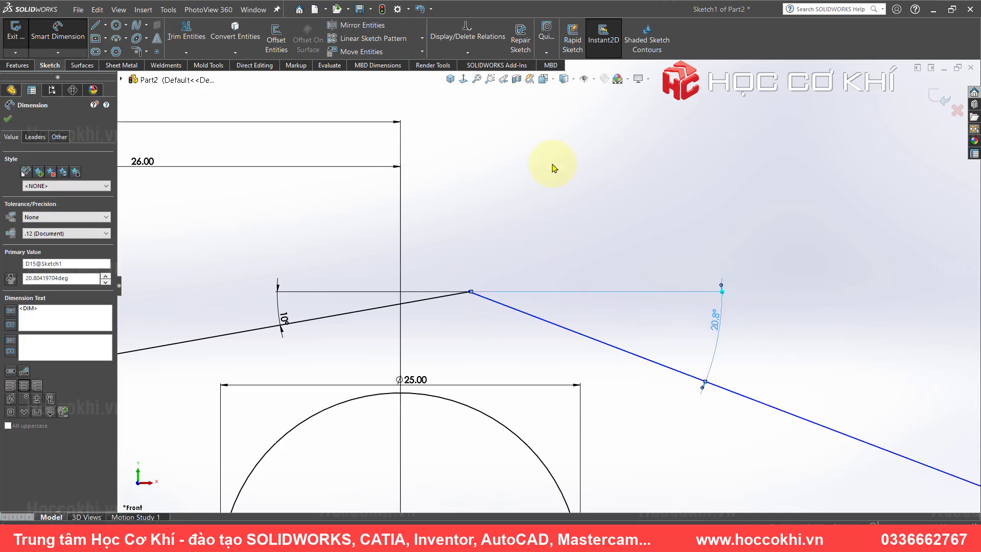
text(25)
key(Return)
key(Escape)
scroll(598, 284, up, 3)
scroll(597, 284, up, 3)
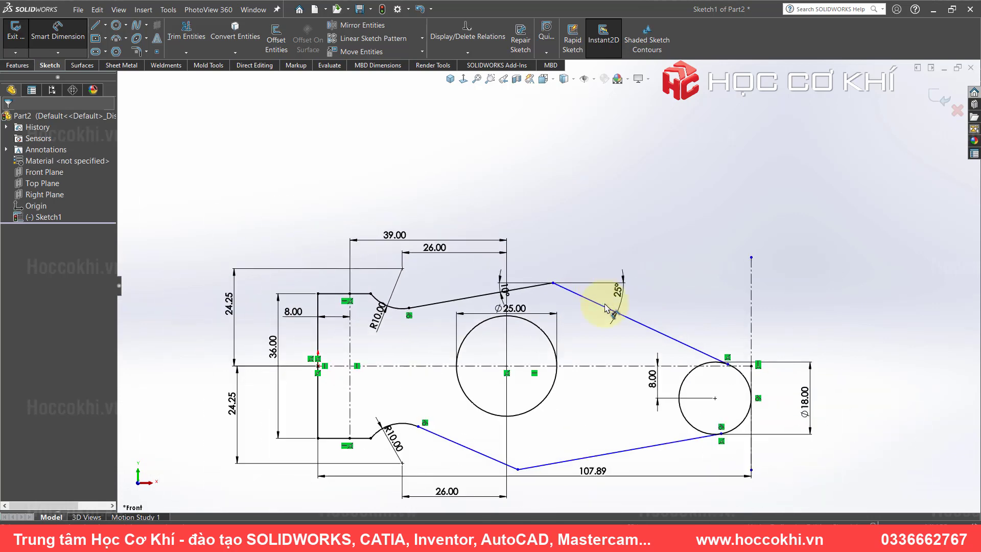
- Make the upper slanted edge tangent to the Ø18 circle, then check the reference drawing
scroll(645, 351, down, 2)
scroll(726, 371, down, 2)
scroll(733, 373, down, 2)
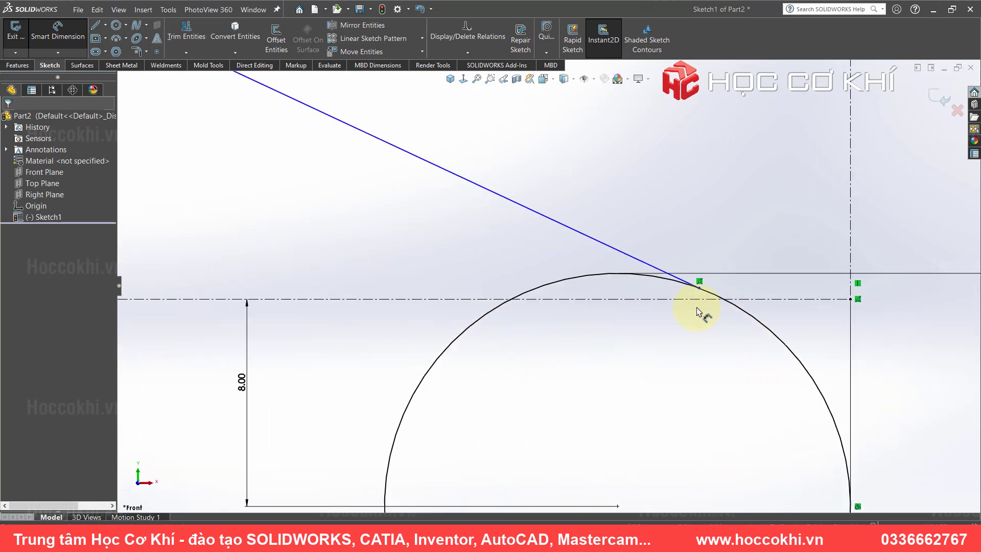
scroll(701, 313, down, 2)
scroll(665, 245, down, 2)
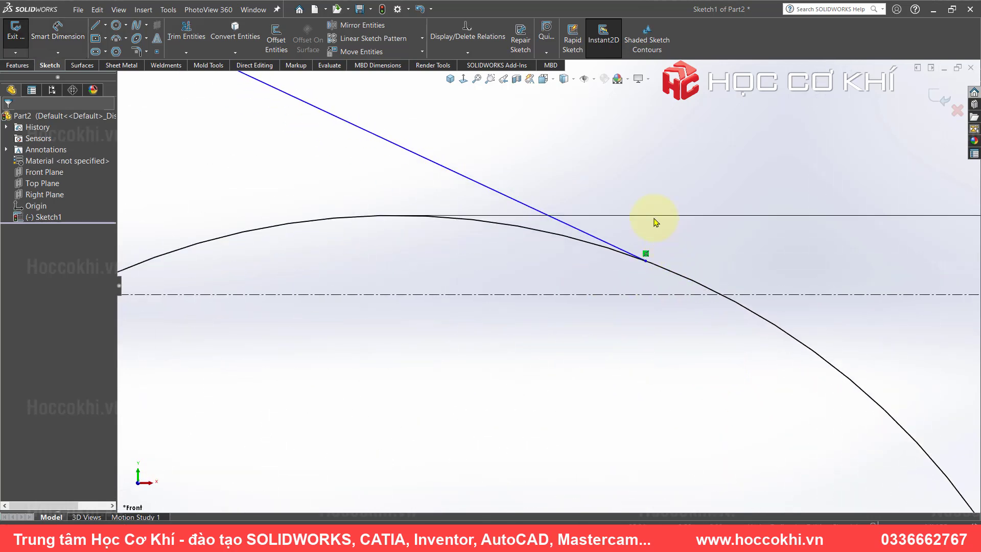
click(621, 250)
ctrl+click(613, 244)
click(639, 201)
click(602, 154)
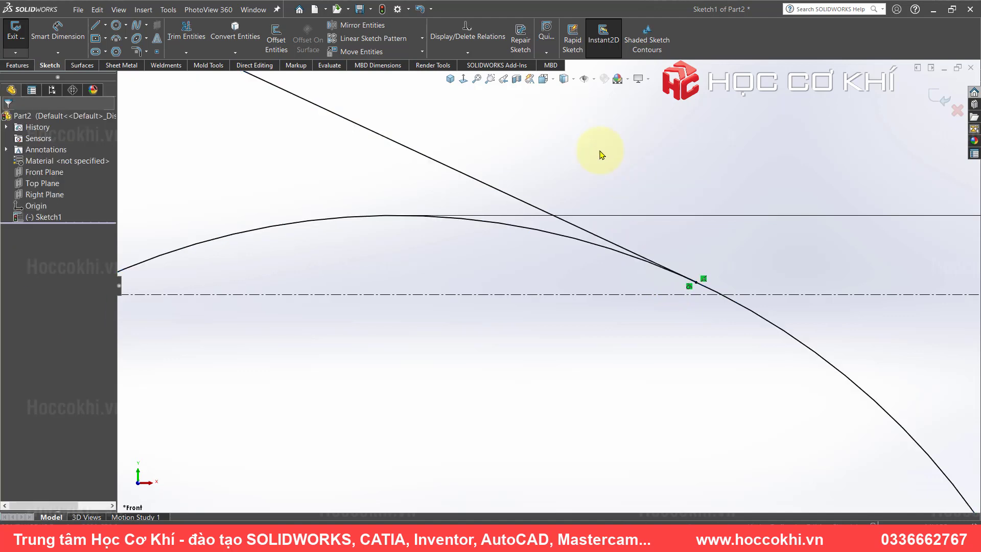
scroll(570, 291, up, 2)
scroll(537, 280, up, 2)
scroll(541, 281, up, 2)
key(alt+Tab)
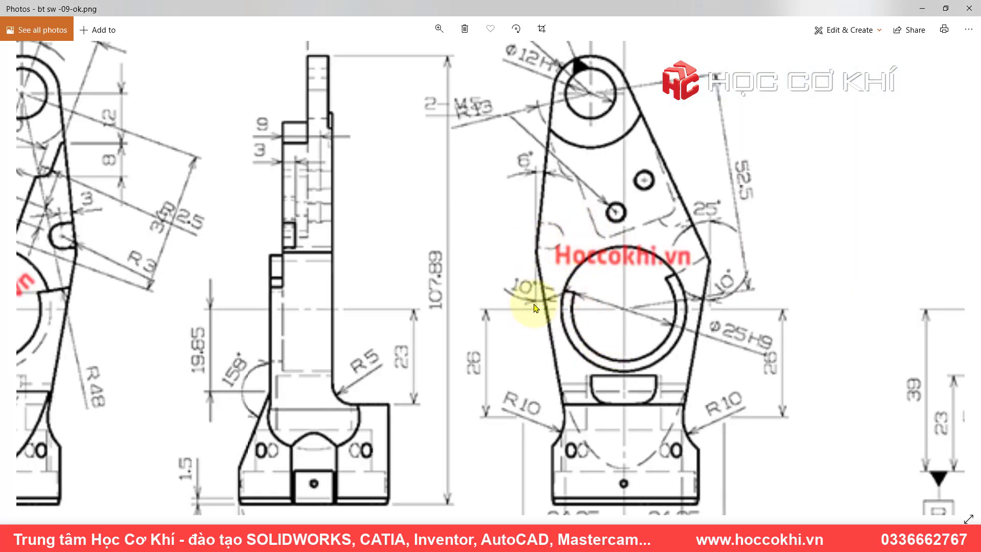
key(alt+Tab)
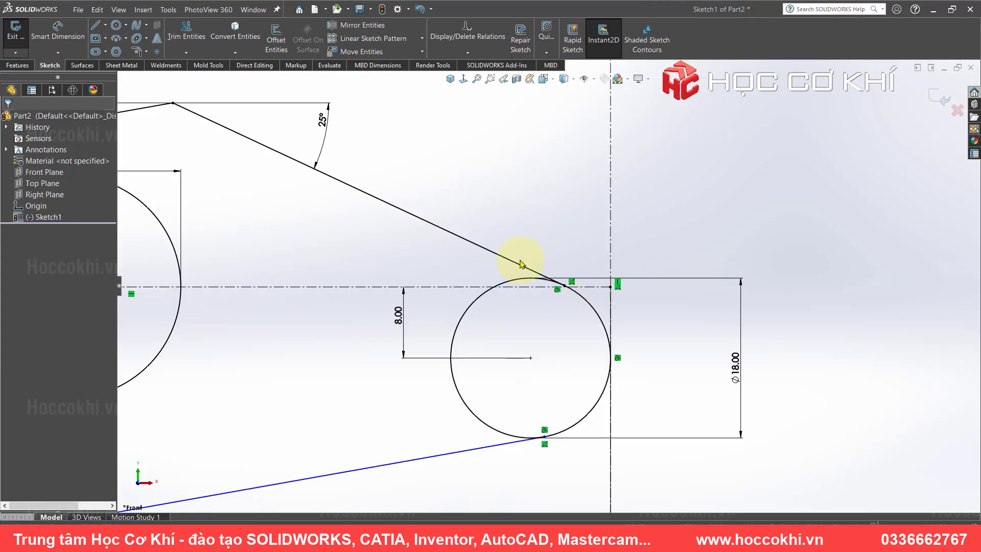
- Dimension the lower-left slanted edge at 10° from horizontal
scroll(521, 265, up, 3)
scroll(427, 324, down, 3)
right_drag(500, 306, 524, 207)
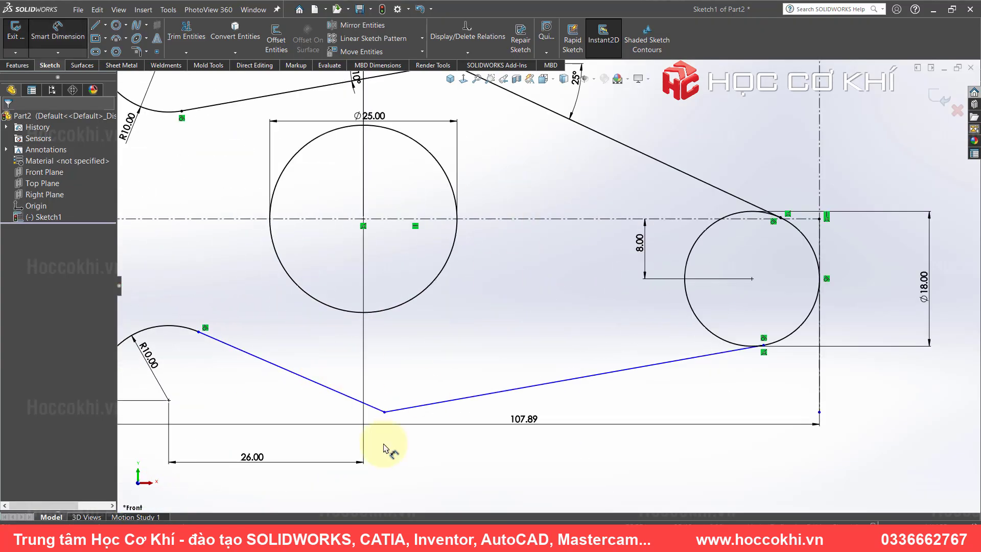
key(alt+Tab)
key(alt+Tab)
scroll(375, 409, up, 3)
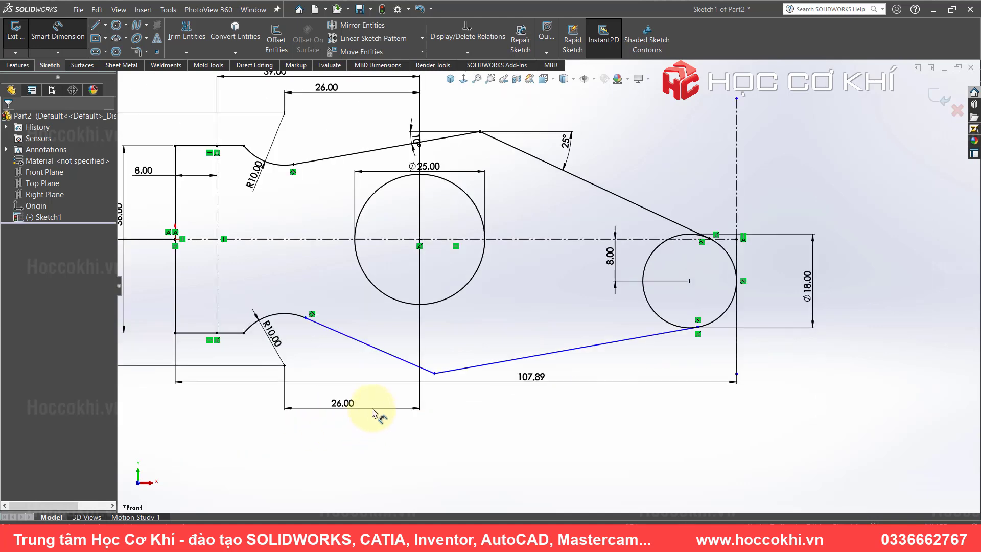
scroll(398, 379, down, 4)
click(504, 344)
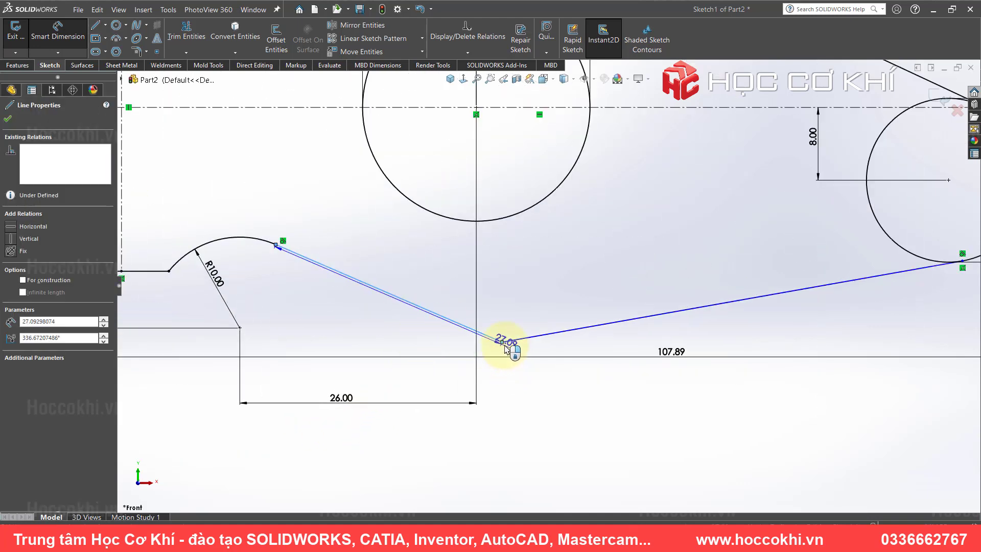
click(502, 342)
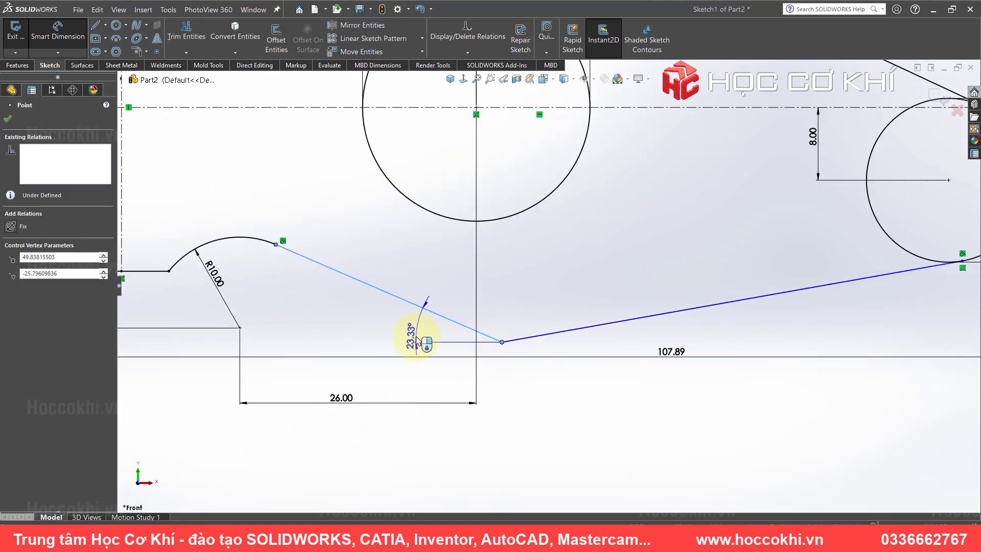
click(405, 339)
key(Return)
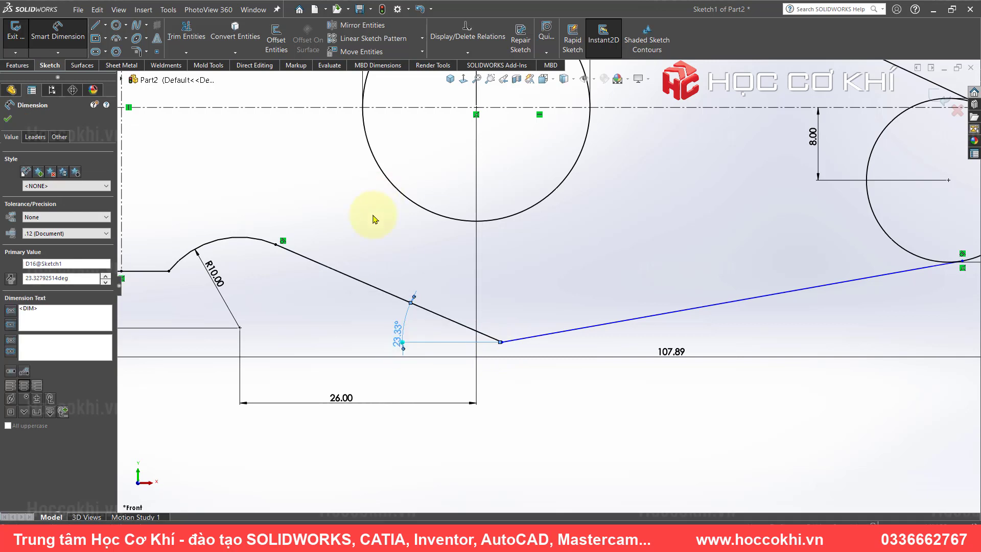
key(Escape)
scroll(516, 267, down, 2)
scroll(578, 304, down, 2)
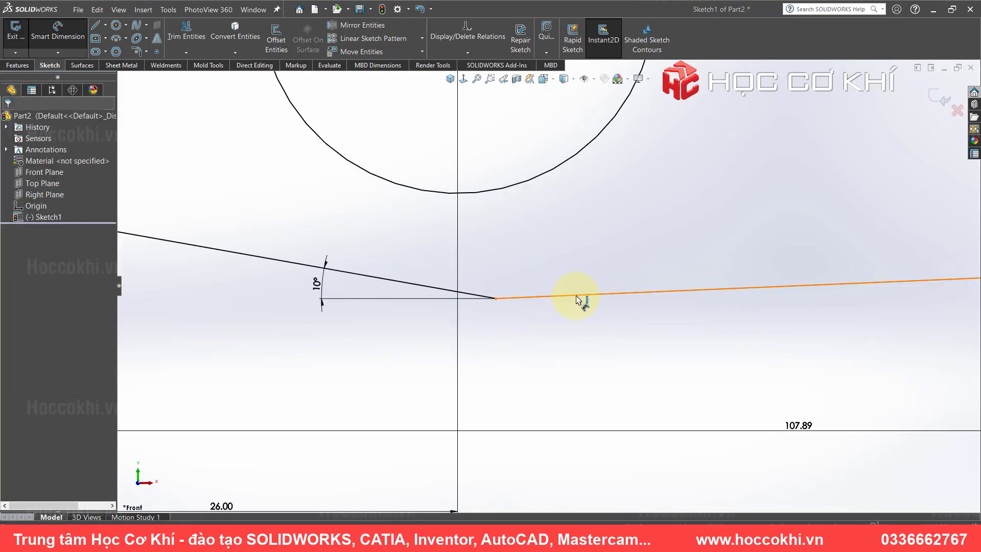
- Dimension the lower-right slanted edge at 9° from horizontal
click(577, 300)
click(496, 299)
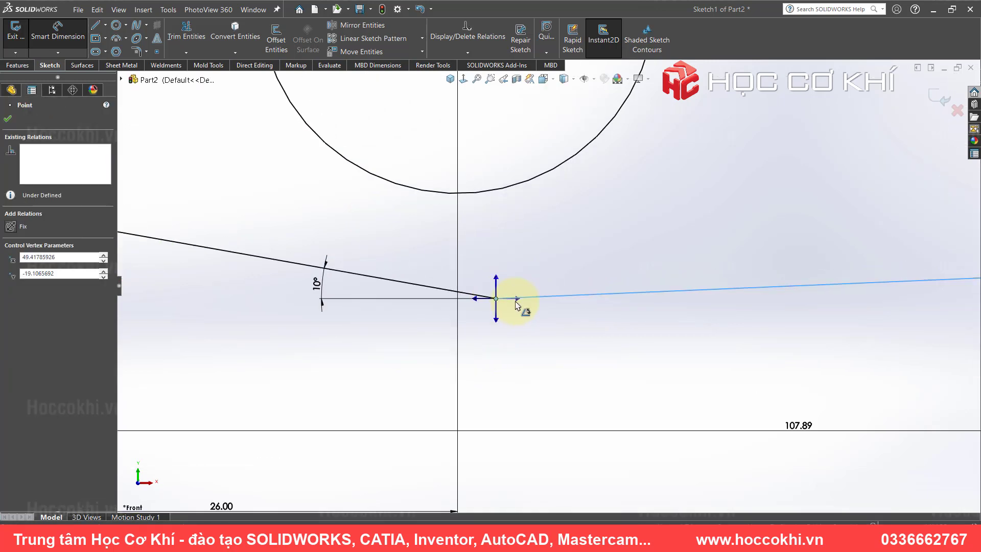
click(868, 296)
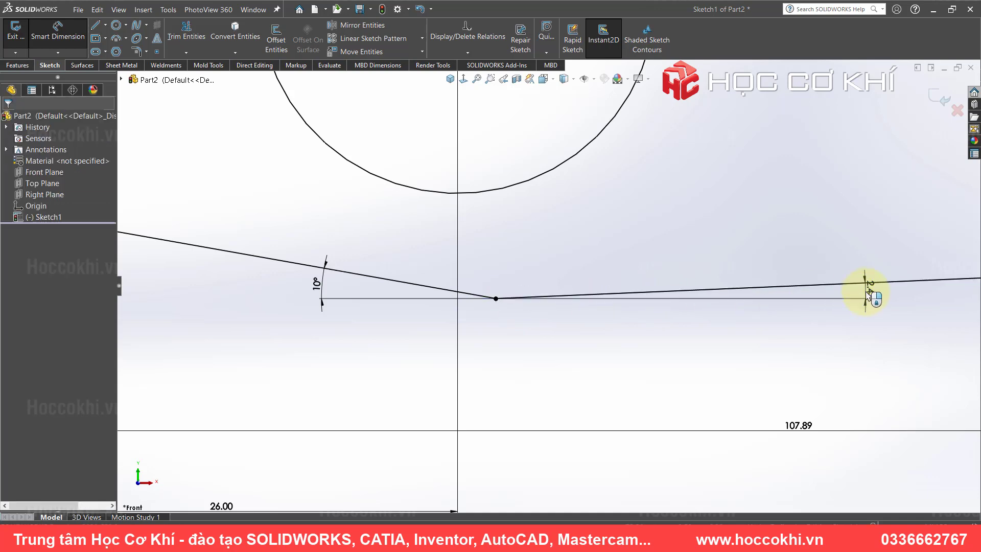
text(9)
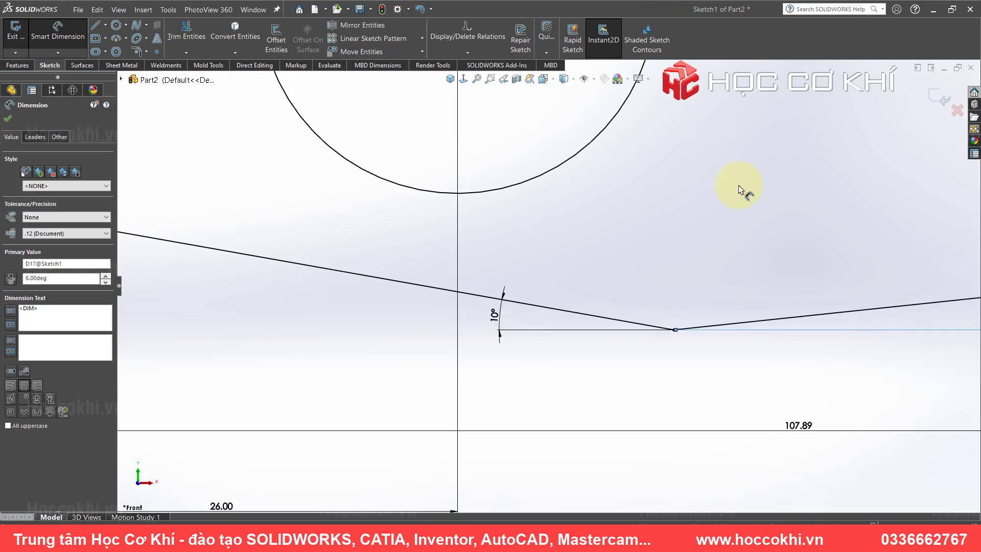
key(Return)
key(f)
key(f)
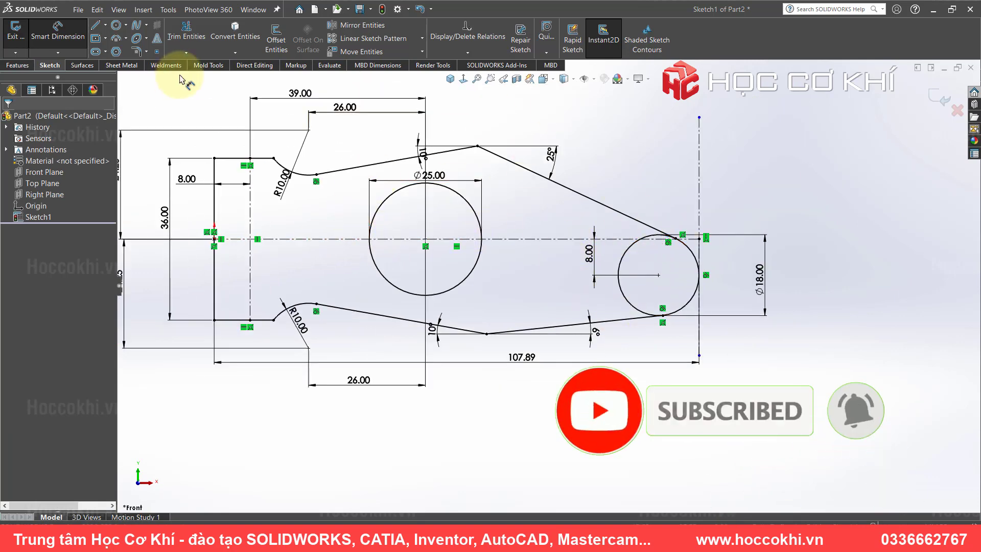
- Power-trim the inner arc of the Ø18 circle, keeping the trimmed part as construction geometry
click(186, 32)
scroll(637, 254, down, 3)
scroll(636, 254, down, 2)
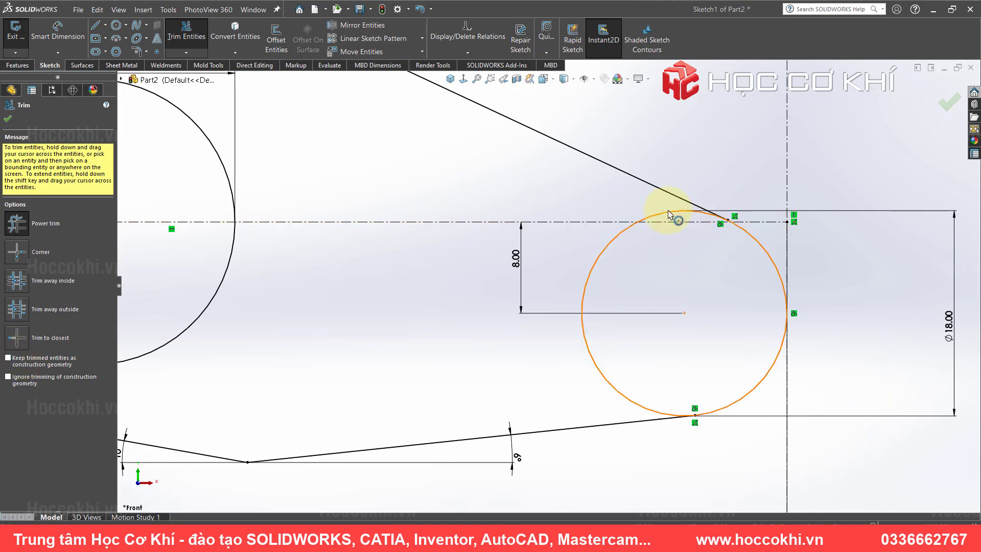
click(8, 359)
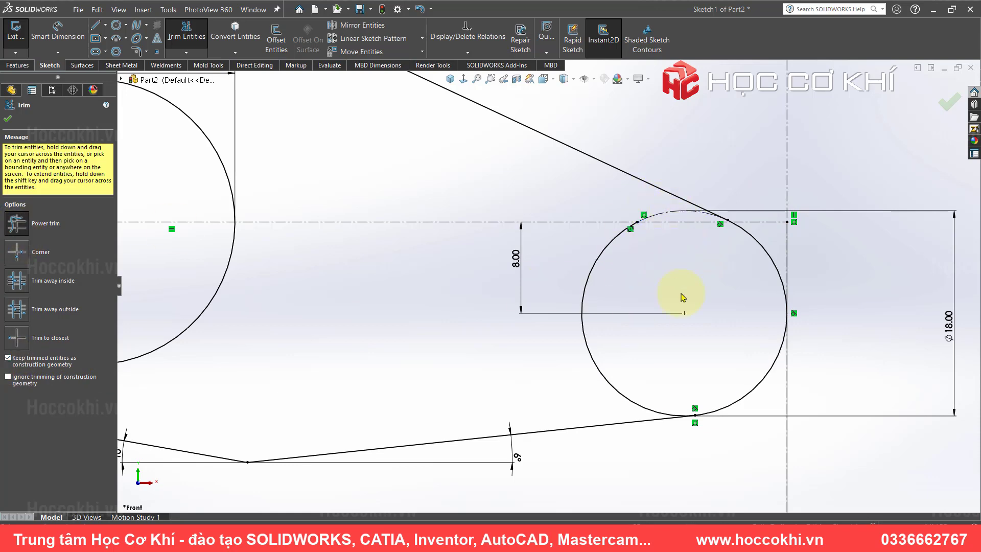
drag(684, 297, 571, 260)
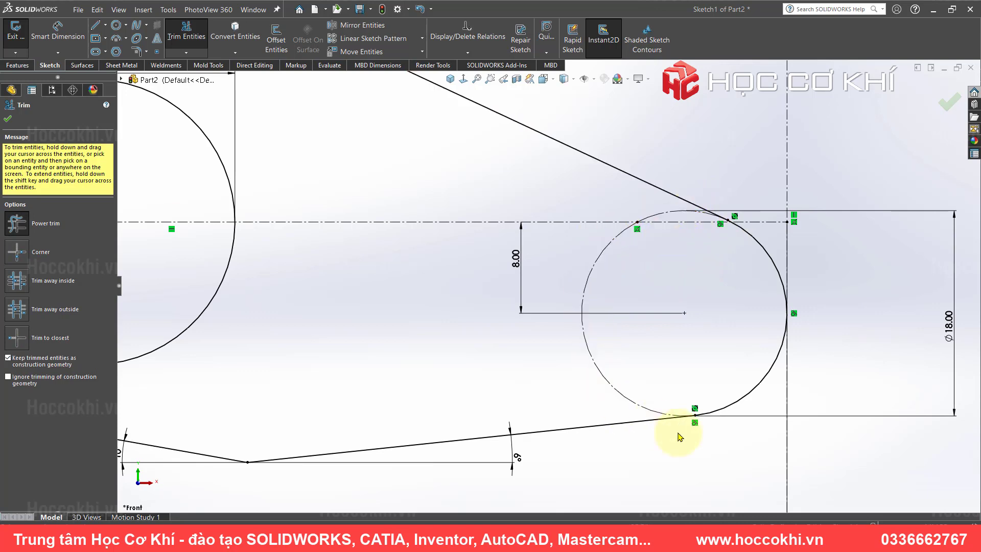
scroll(658, 312, up, 2)
scroll(511, 287, up, 2)
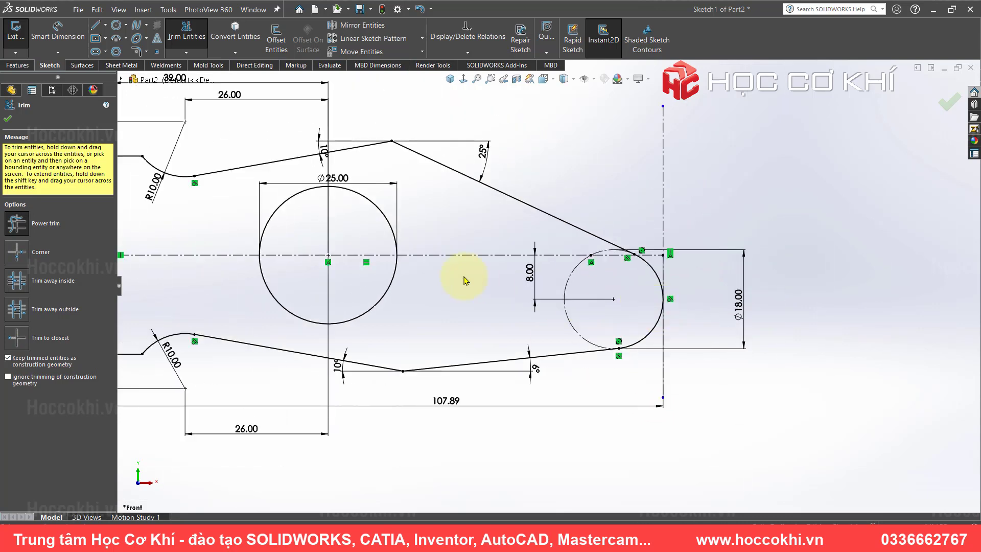
scroll(358, 274, up, 2)
scroll(322, 280, up, 1)
scroll(322, 280, down, 2)
scroll(412, 281, down, 2)
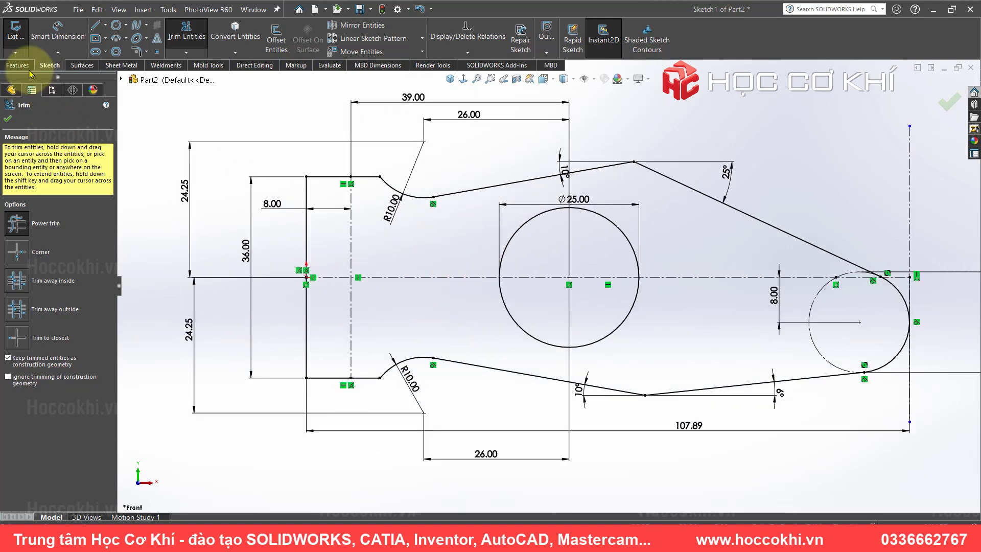
- Extrude the profile 36 mm Mid Plane into a solid and view it in isometric
click(16, 31)
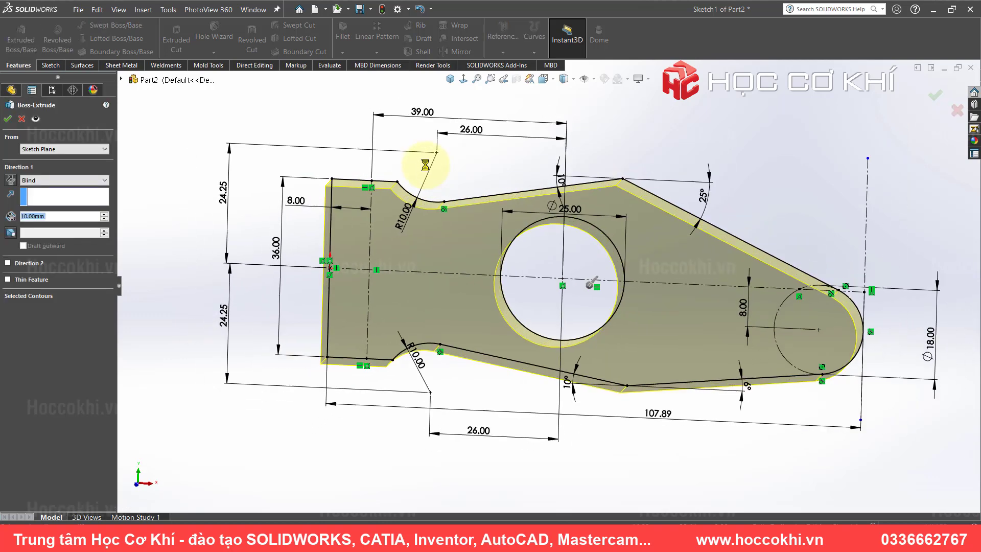
click(40, 180)
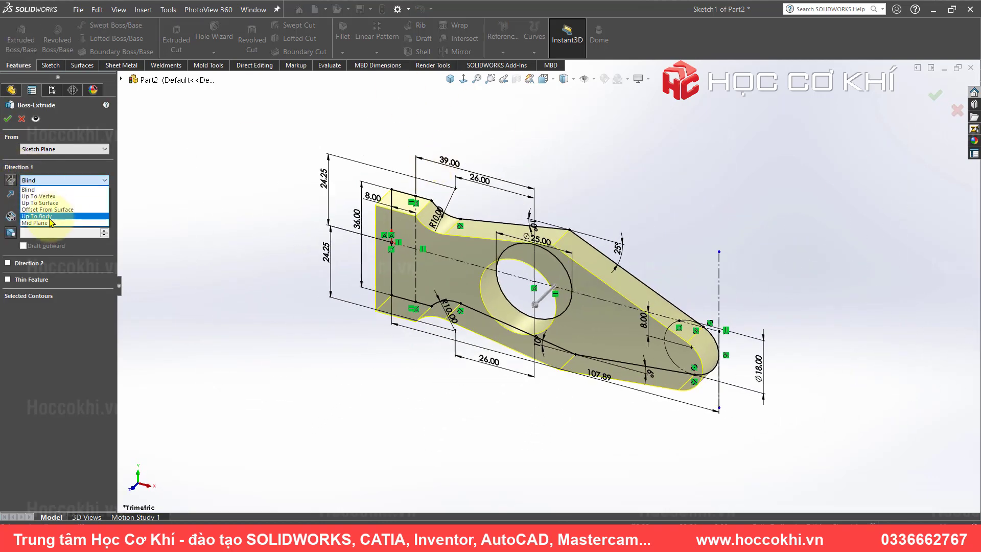
click(46, 225)
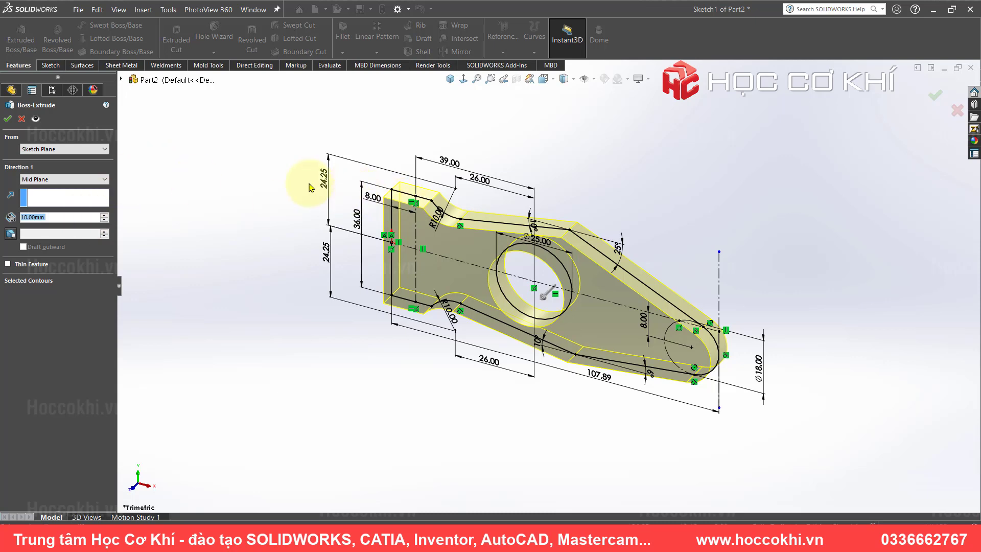
text(36)
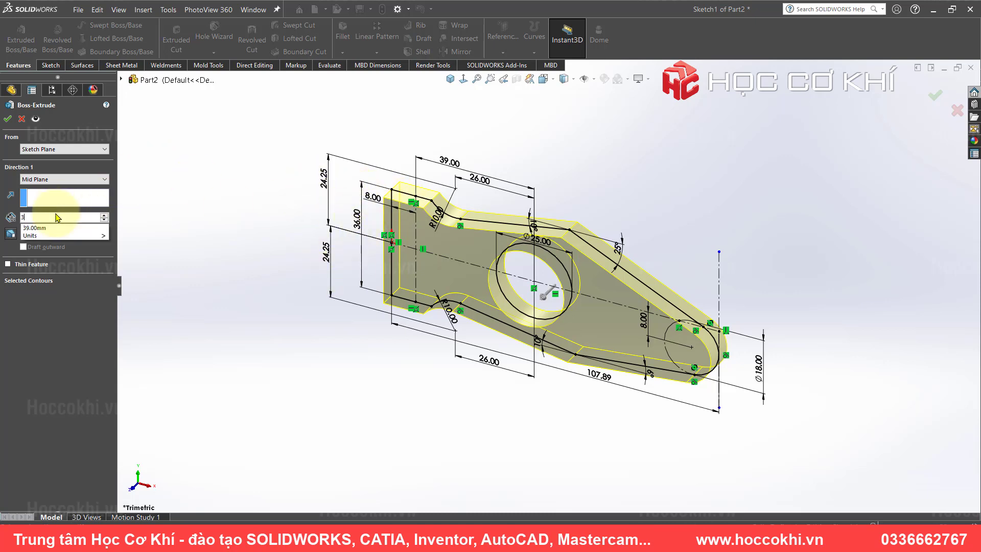
key(Return)
click(7, 119)
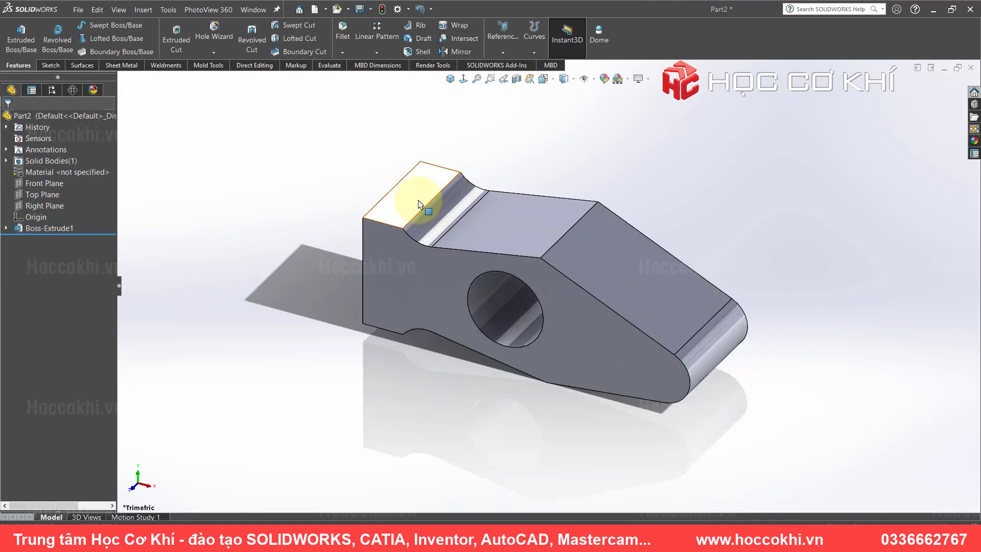
mouse_move(416, 208)
middle_down()
mouse_move(454, 193)
mouse_move(416, 346)
middle_up()
mouse_move(364, 303)
middle_down()
mouse_move(438, 208)
mouse_move(333, 261)
middle_up()
key(ctrl+7)
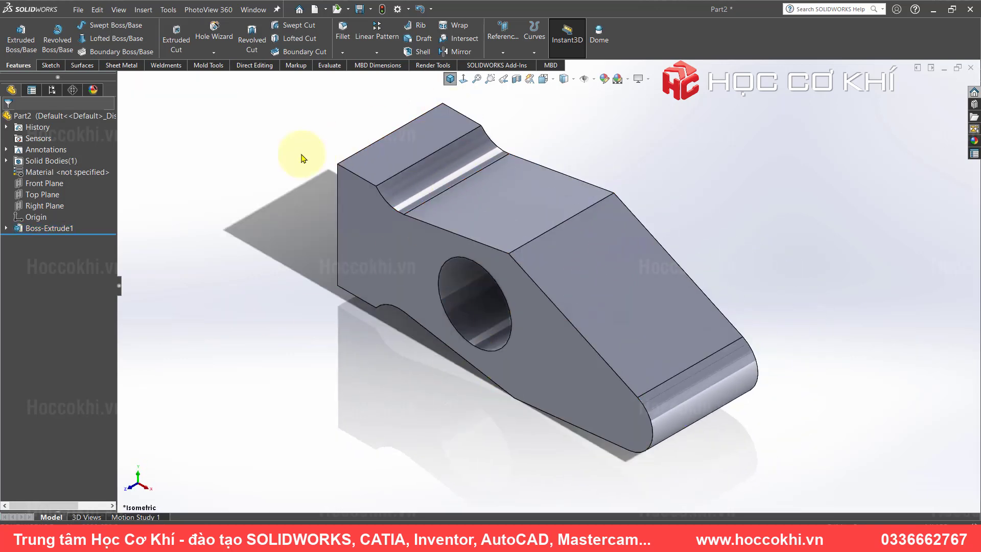
key(alt+Tab)
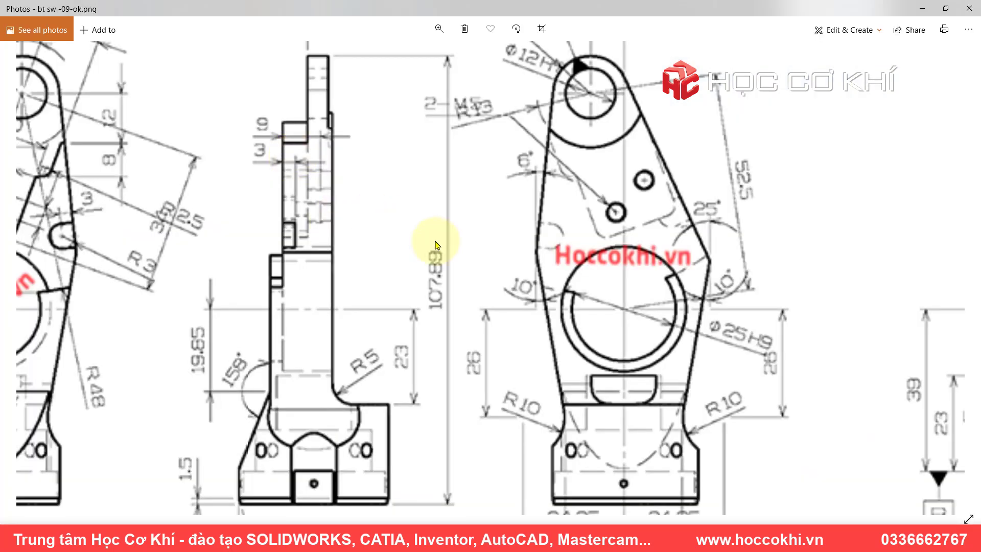
- Zoom out on the reference drawing in Photos to study the bracket views
scroll(436, 245, down, 2)
scroll(455, 230, down, 1)
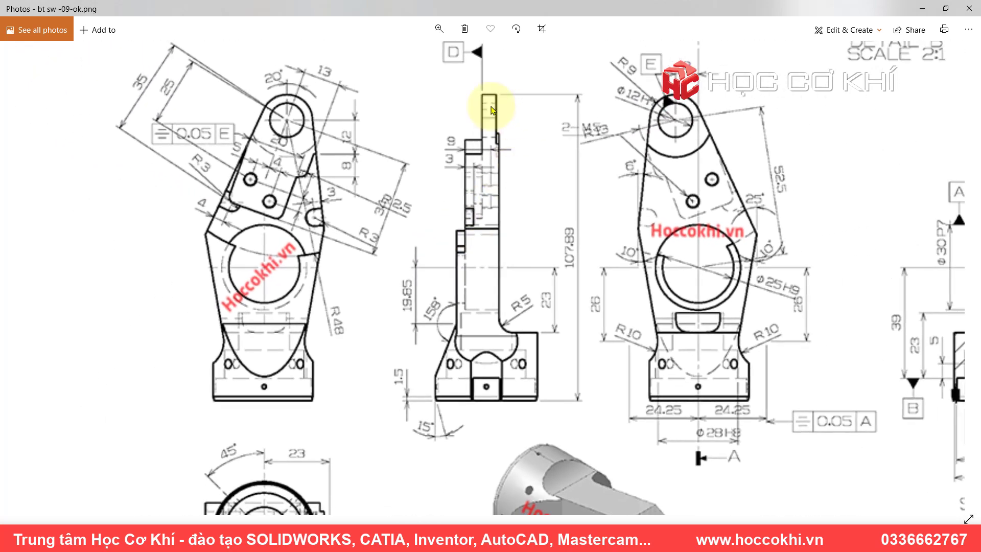
scroll(509, 153, up, 1)
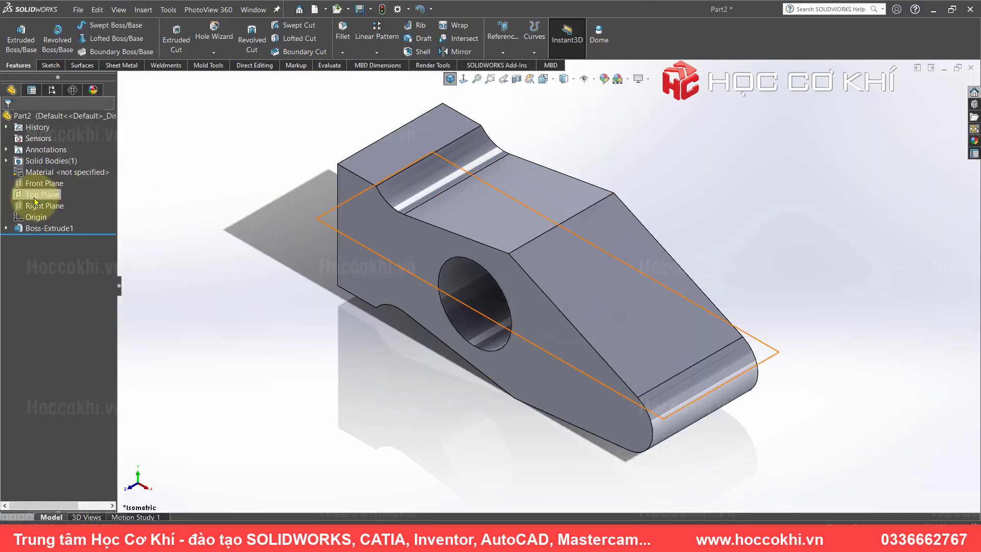
- Start a Top Plane sketch, view it normal-to, and draw a centreline from the origin to the right end
click(35, 197)
click(45, 189)
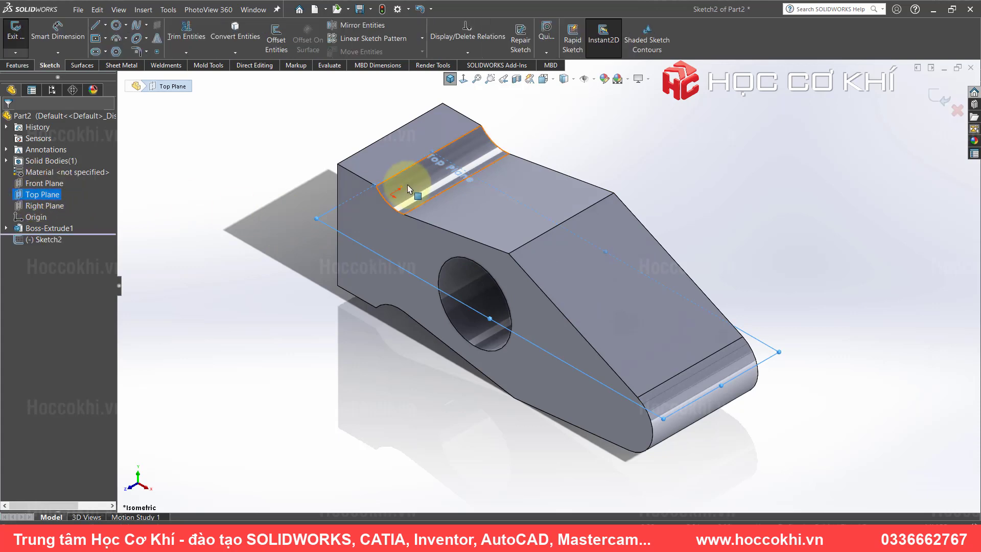
click(464, 79)
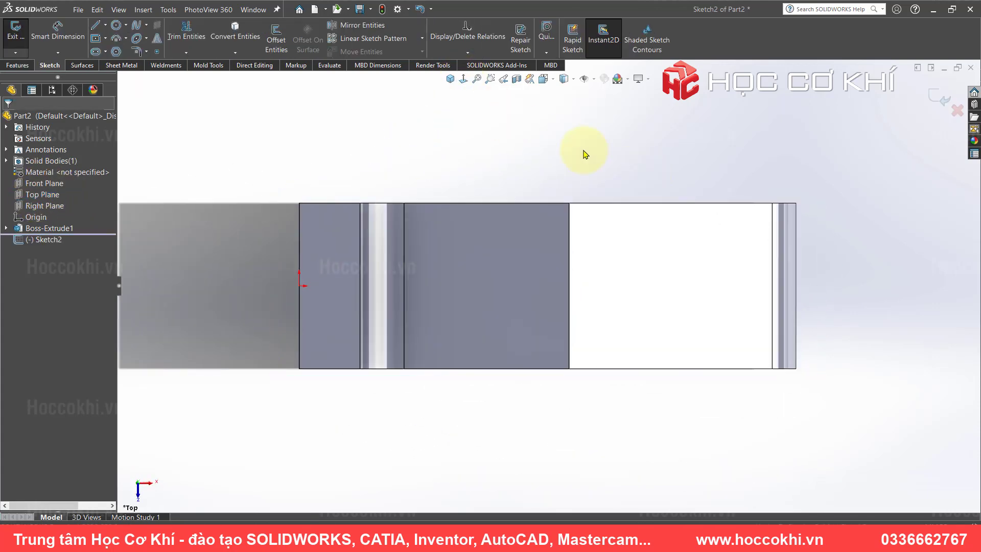
click(105, 25)
click(120, 52)
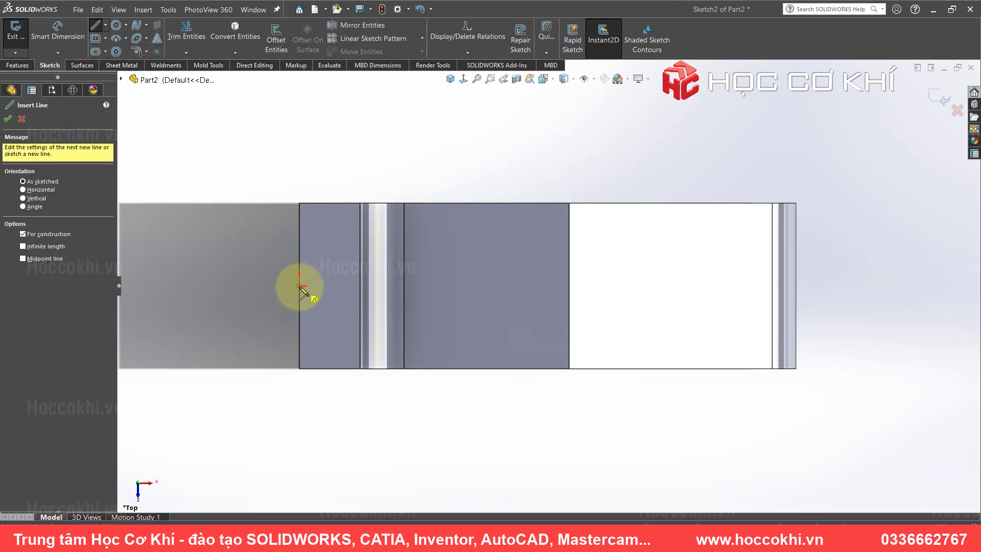
click(301, 284)
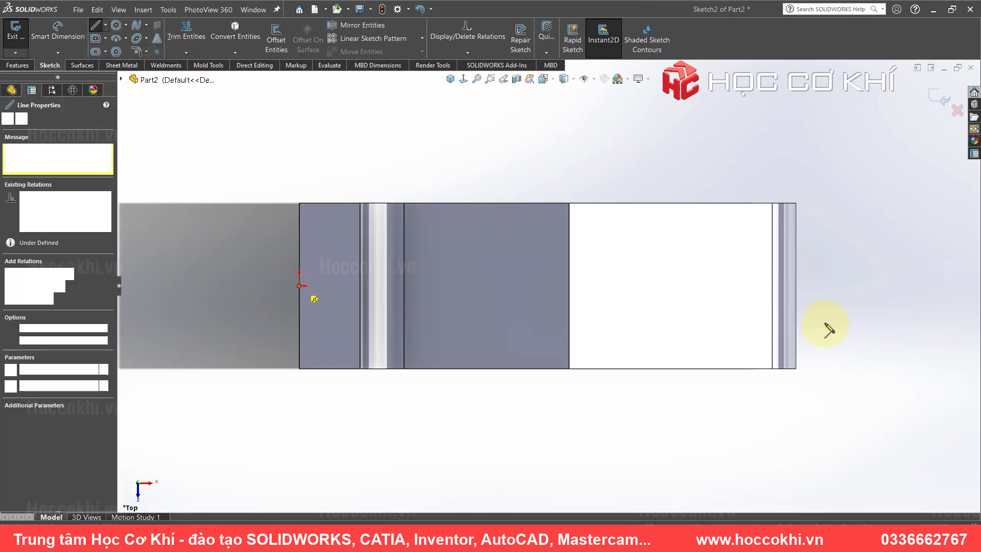
click(796, 286)
key(Escape)
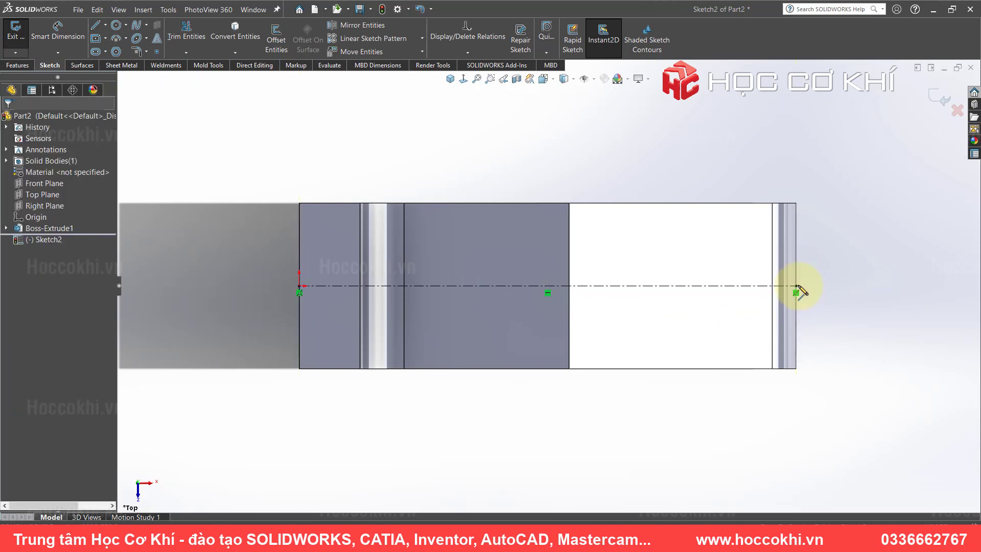
key(alt+Tab)
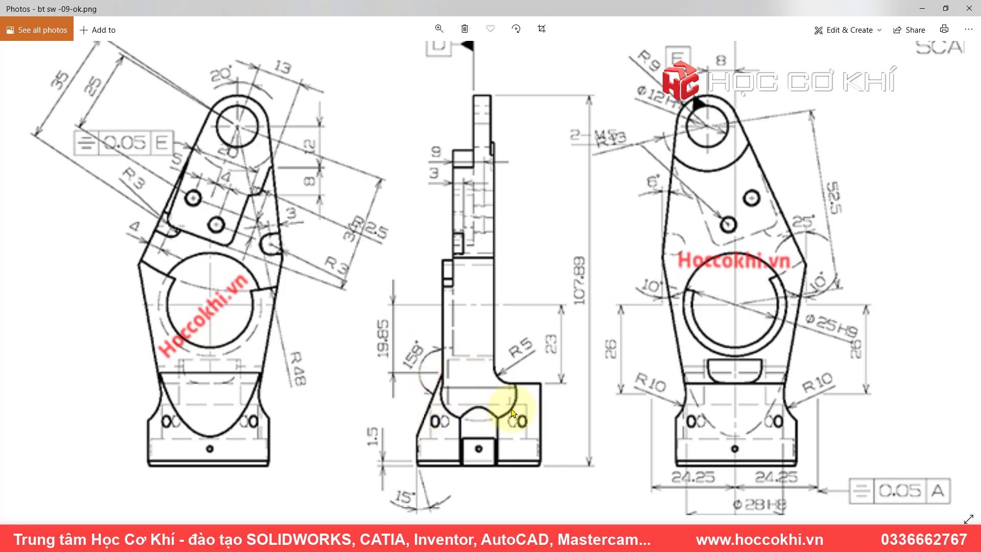
- Pan the reference drawing to review its lower views and 3D image
drag(510, 404, 449, 149)
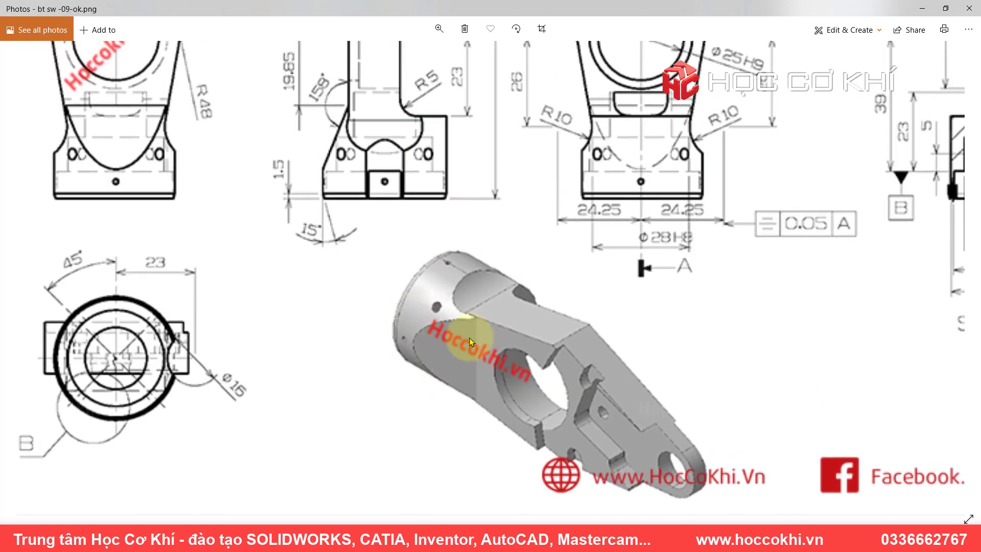
drag(339, 176, 344, 219)
key(alt+Tab)
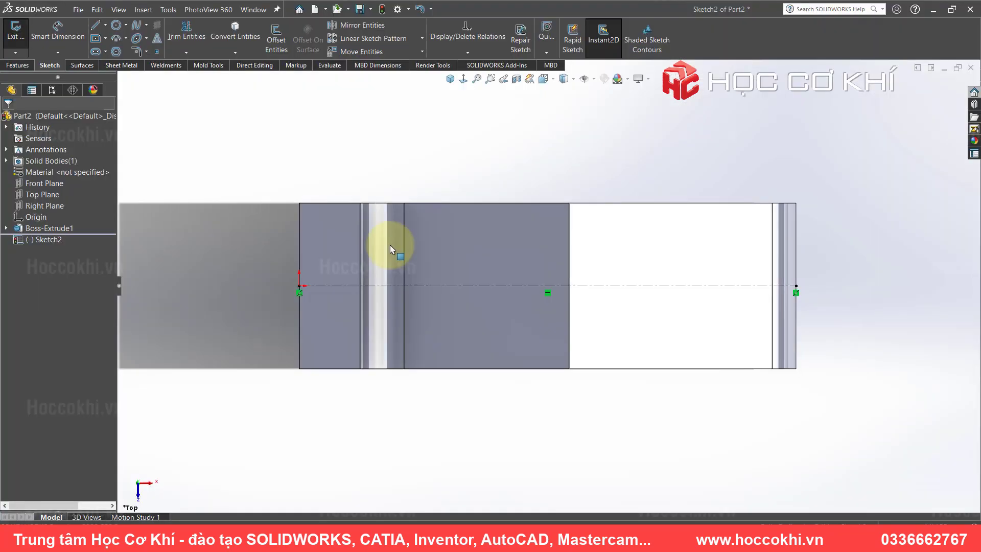
- Draw the outline's upper lines: up from the origin, a short step down, then right to the end
click(450, 79)
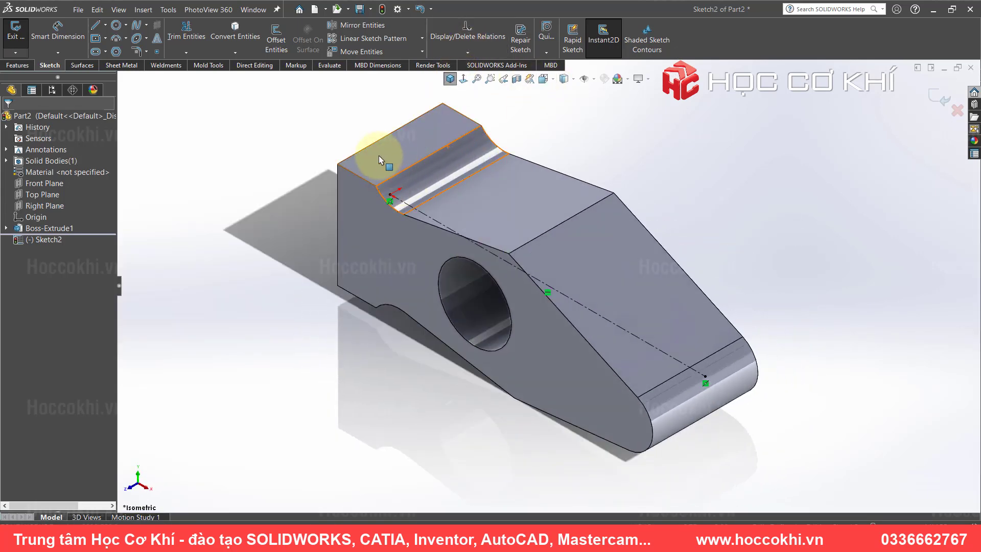
click(464, 78)
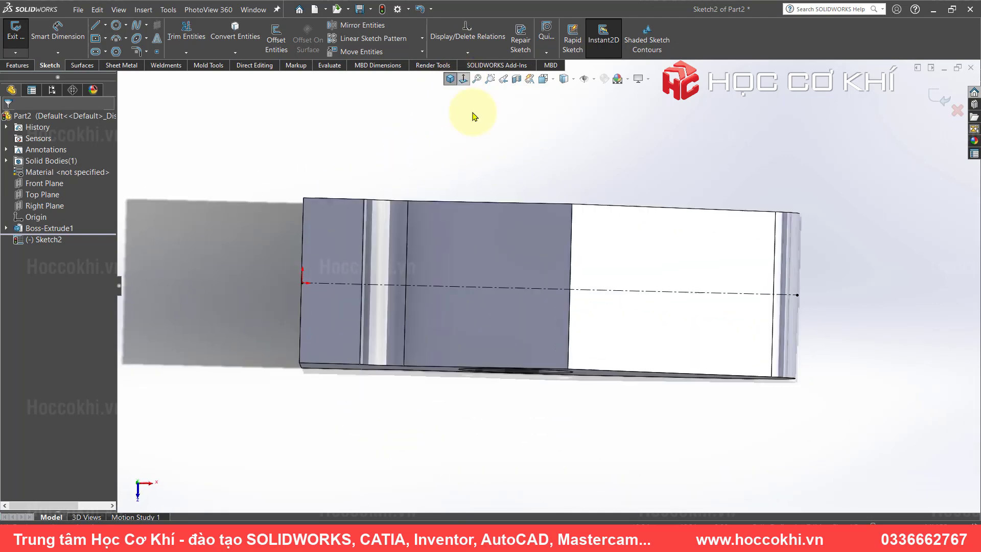
click(95, 25)
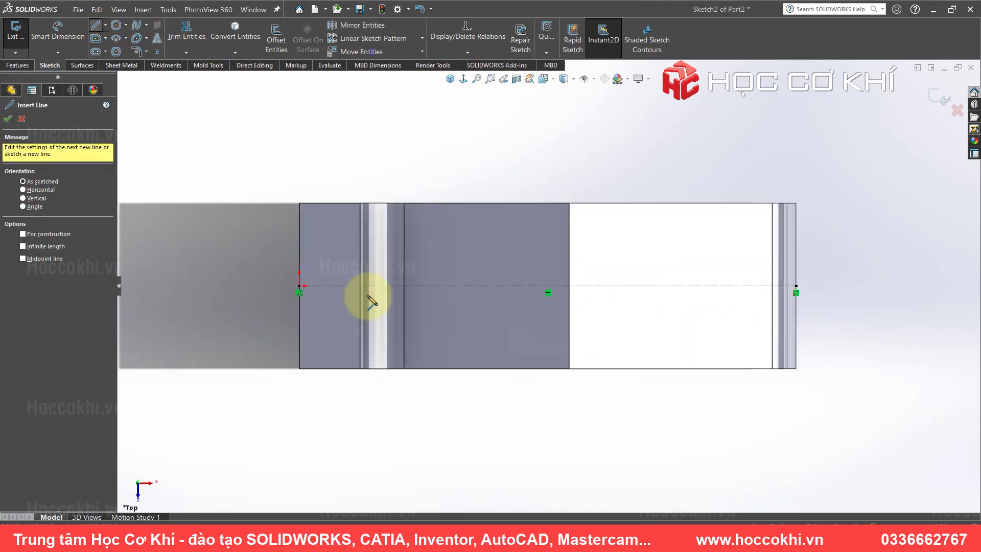
click(300, 286)
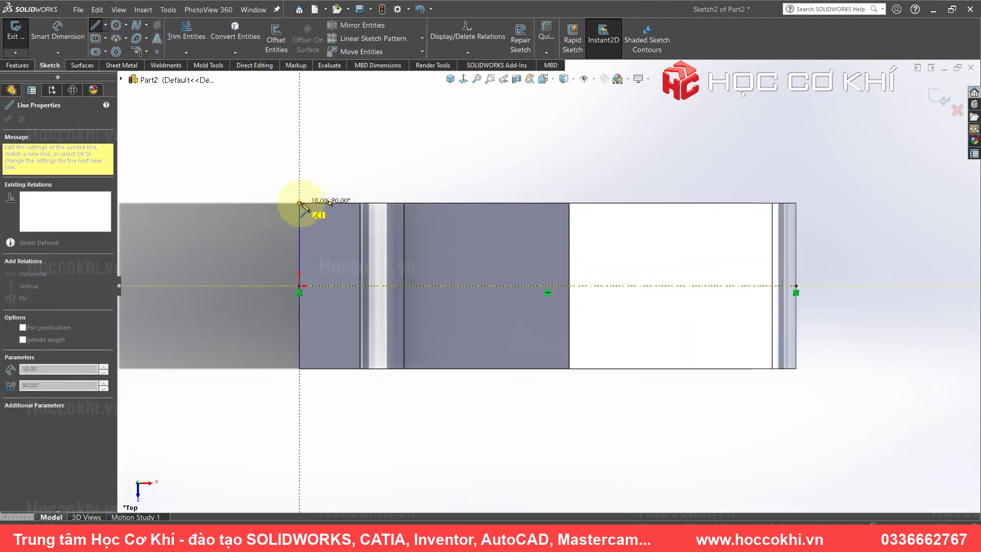
click(300, 203)
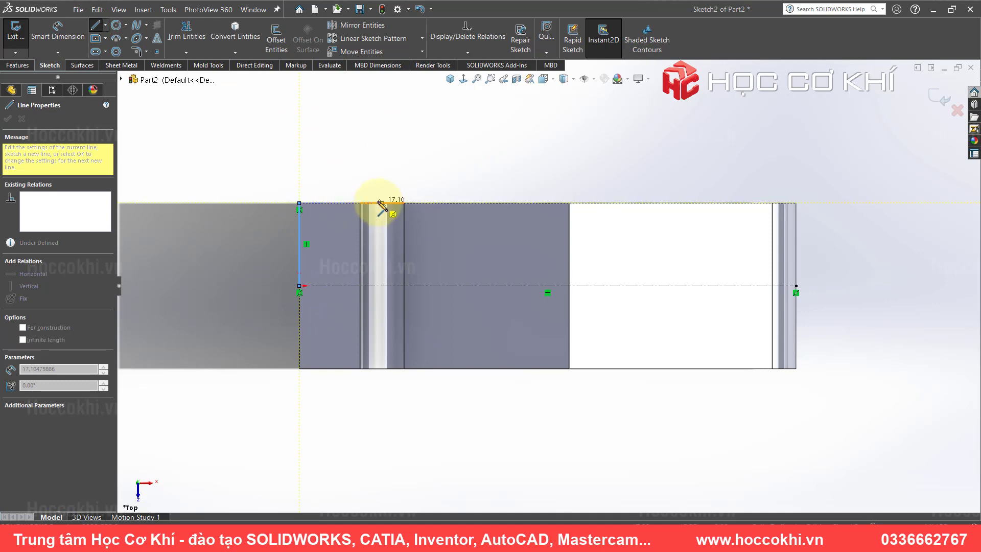
key(alt+Tab)
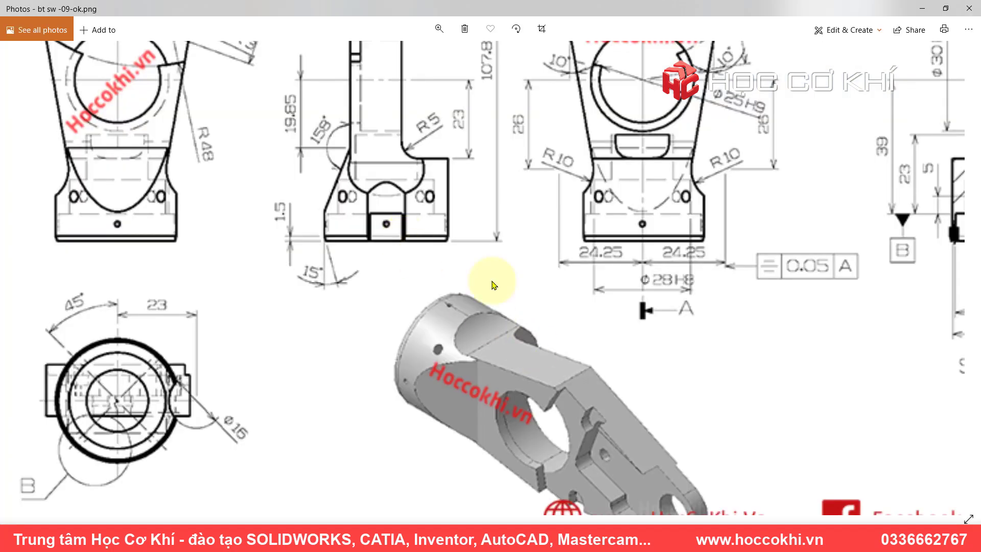
key(alt+Tab)
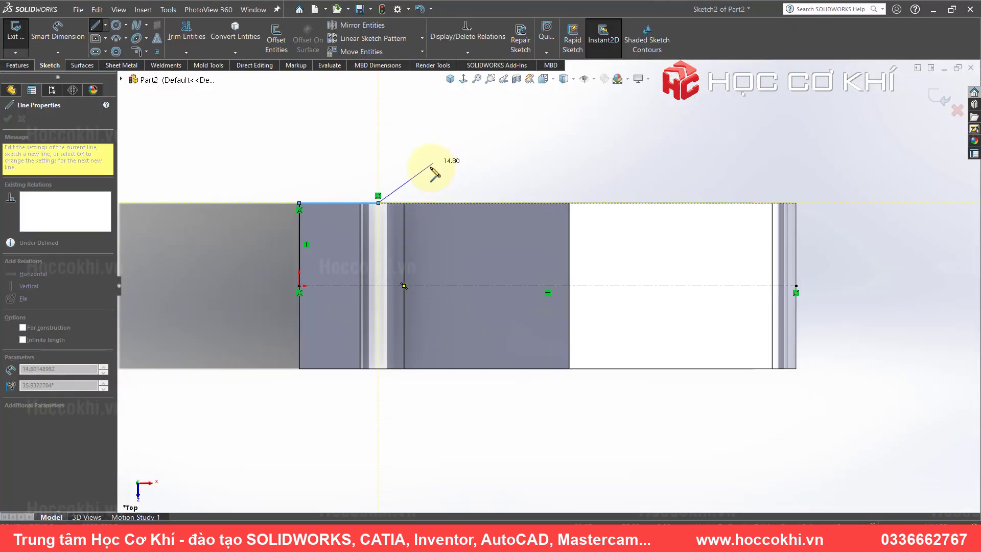
click(379, 248)
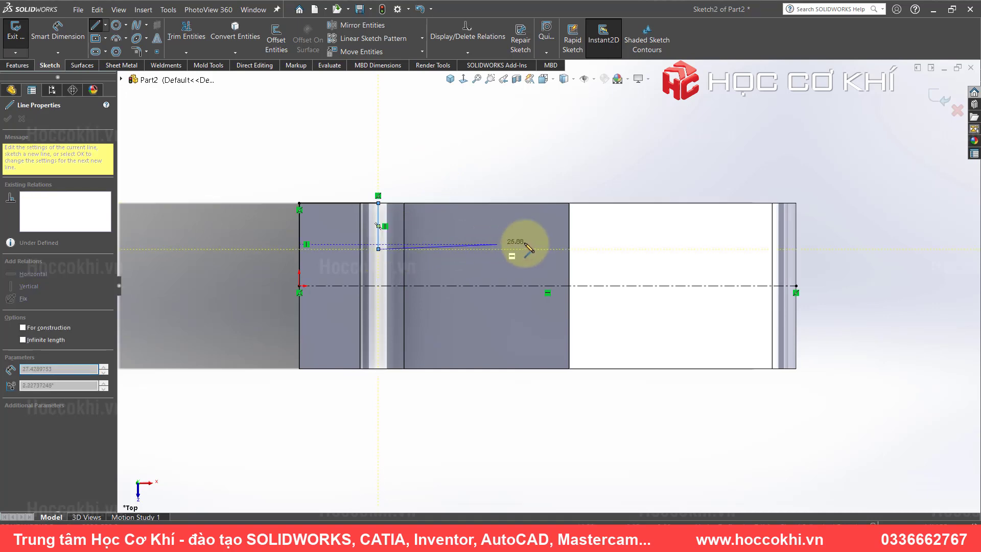
key(alt+Tab)
scroll(459, 260, up, 2)
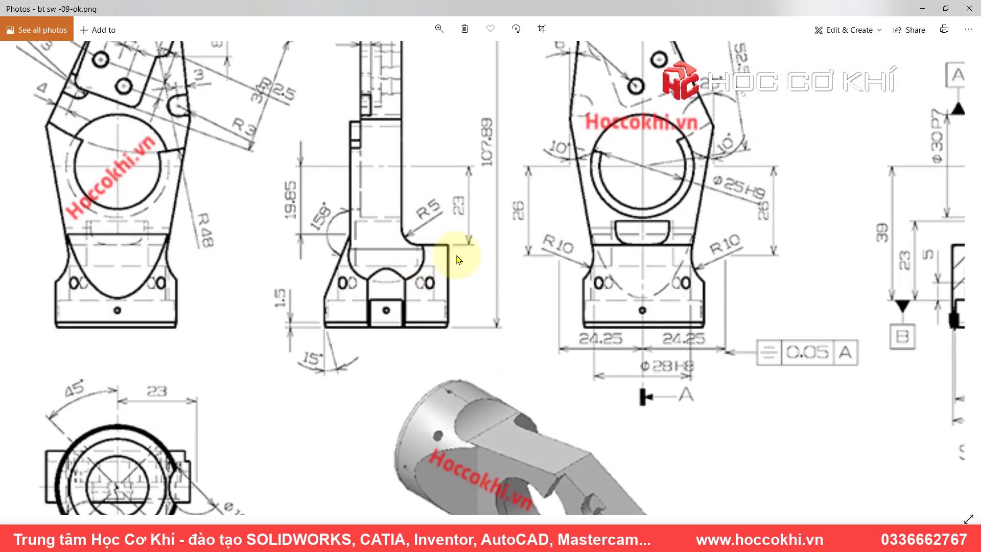
key(alt+Tab)
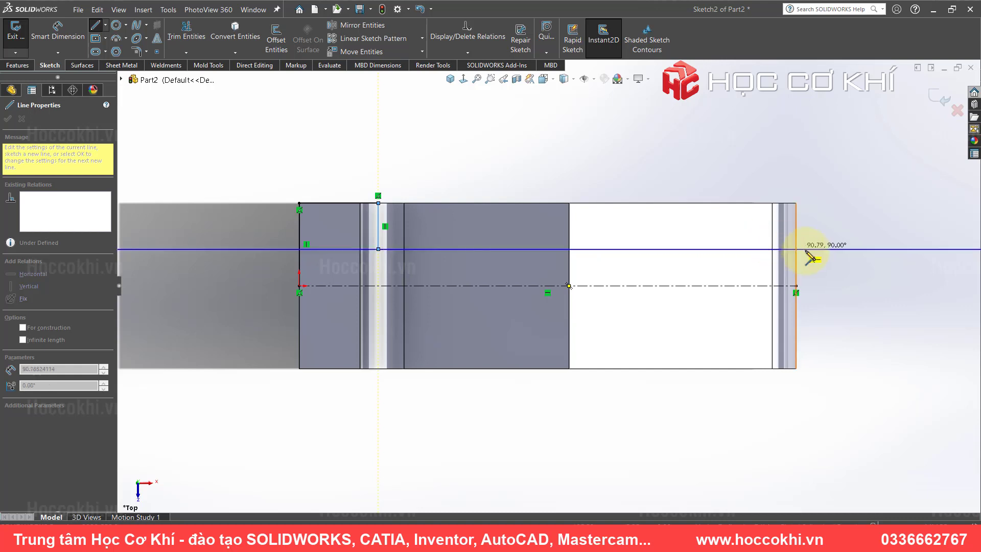
click(797, 249)
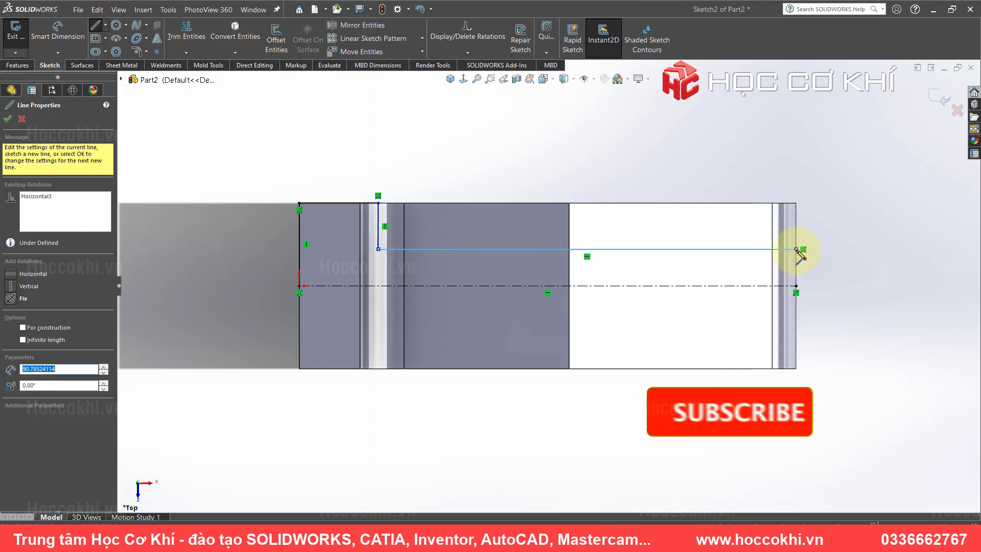
- Close the outline with the right drop, lower line, angled edge and bottom line back to origin
click(797, 320)
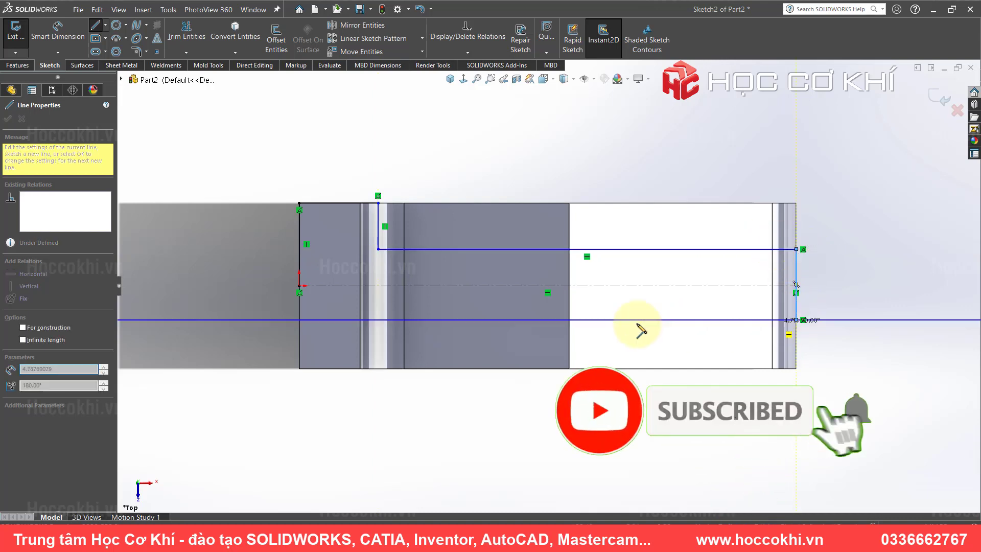
click(526, 320)
key(alt+Tab)
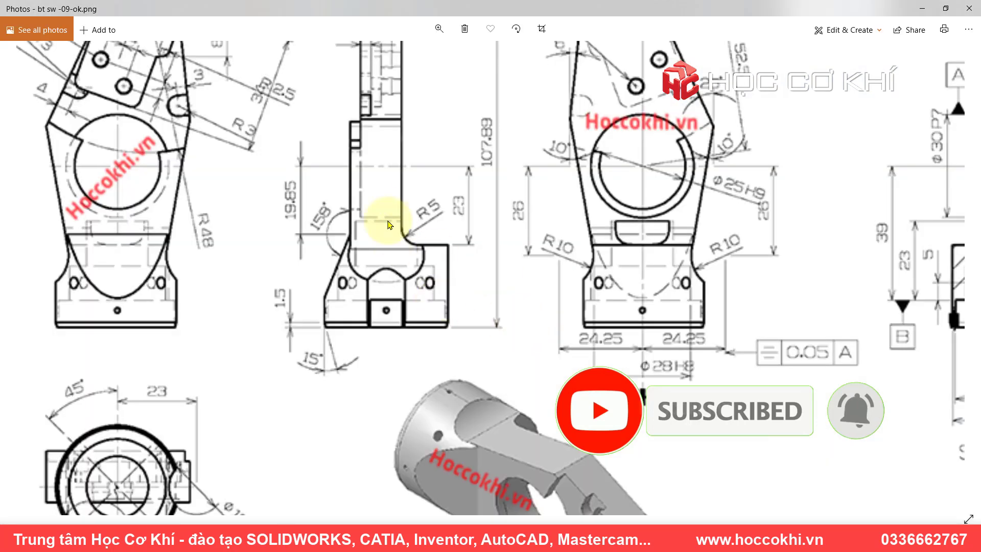
drag(388, 225, 434, 310)
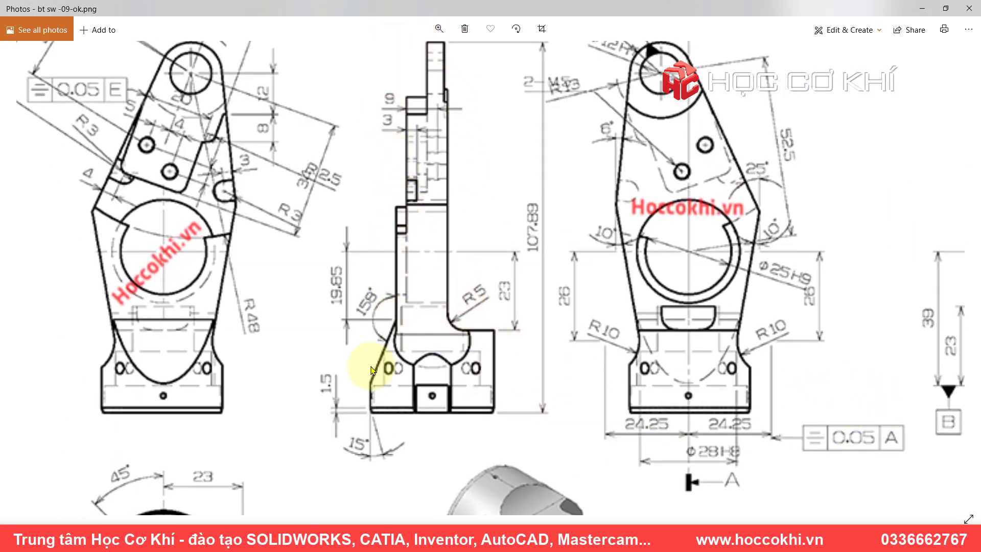
key(alt+Tab)
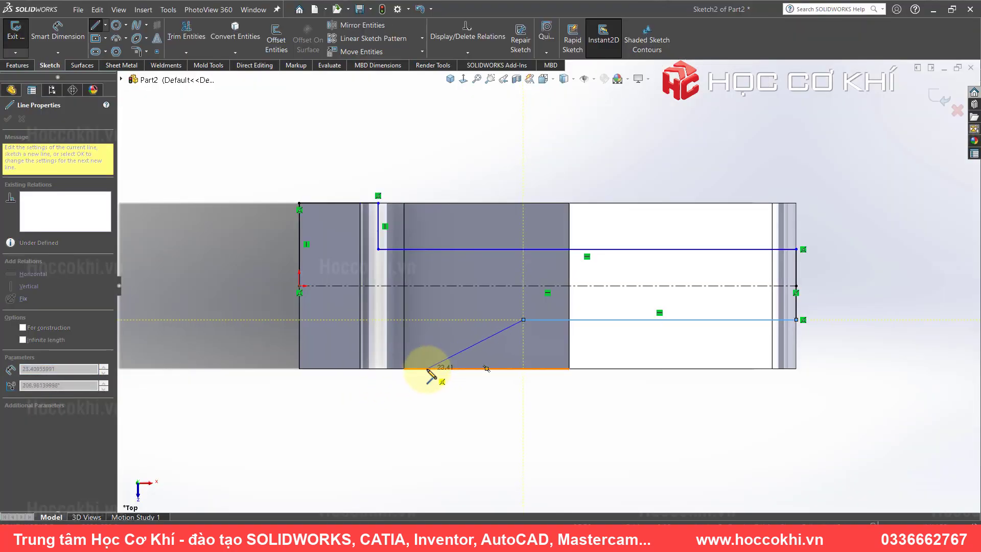
click(424, 368)
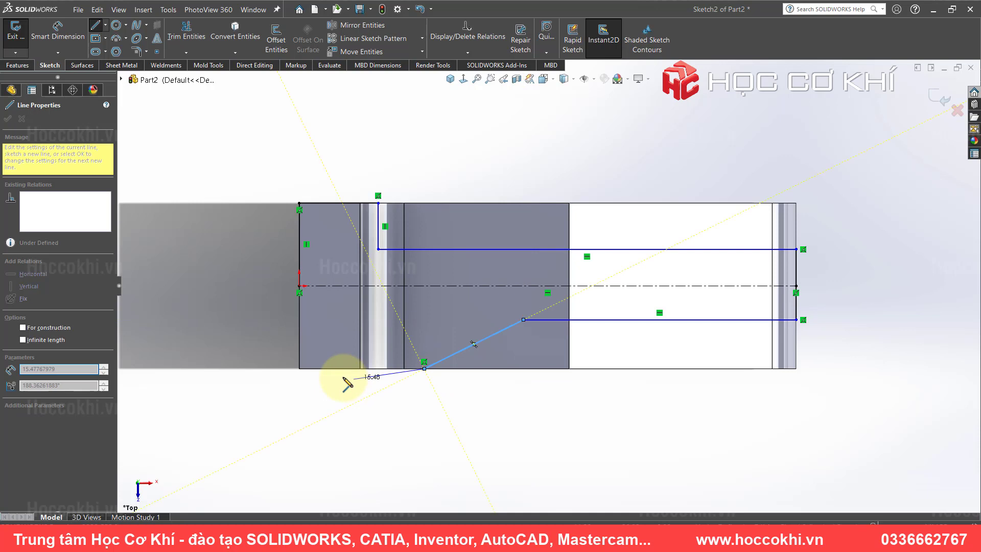
click(299, 368)
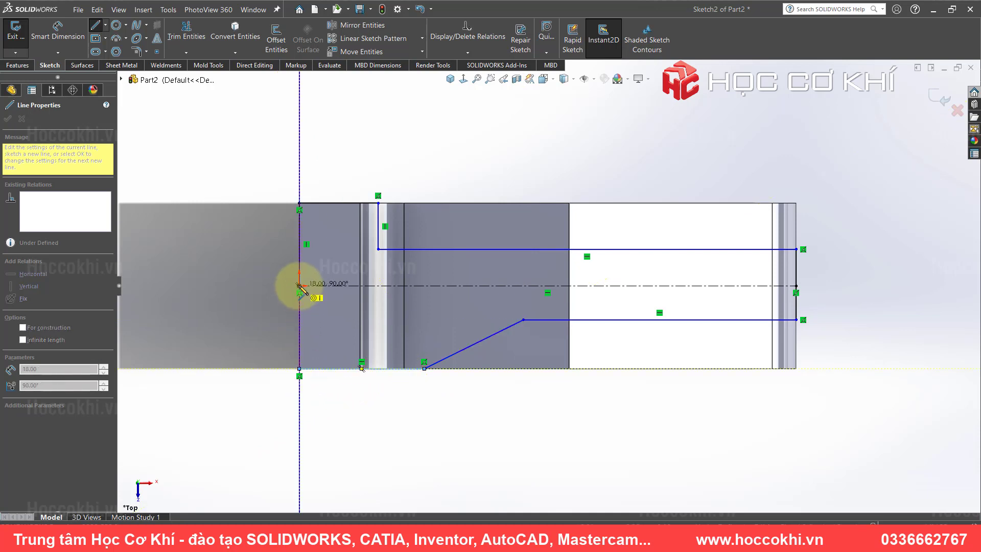
click(299, 286)
key(Escape)
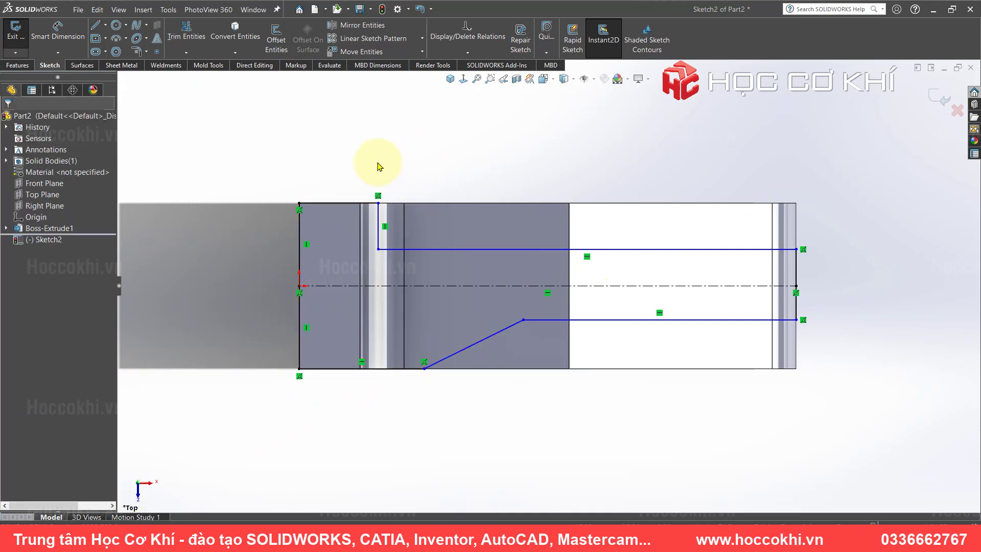
- Check the sketch against the 3D part and drawing, then show the temporary hole axes
key(alt+Tab)
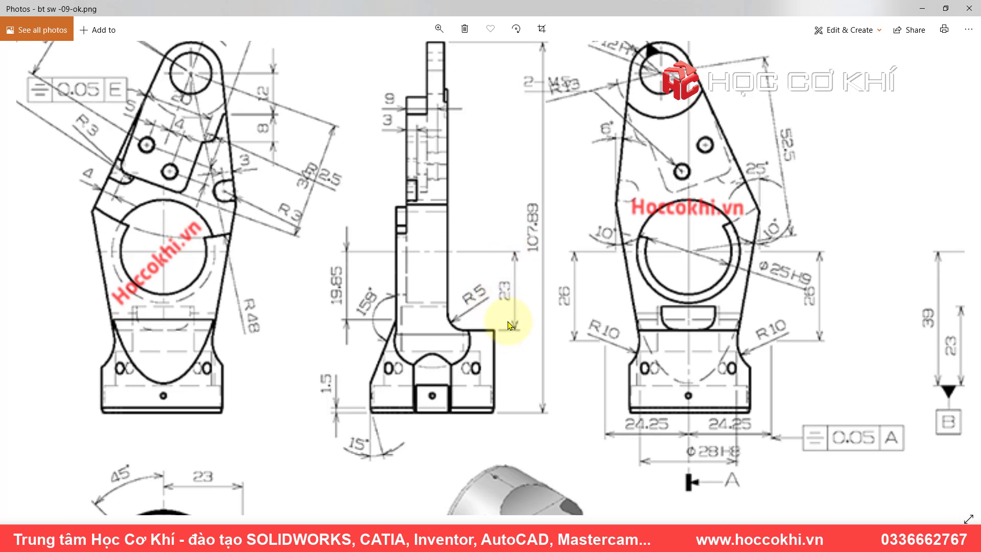
key(alt+Tab)
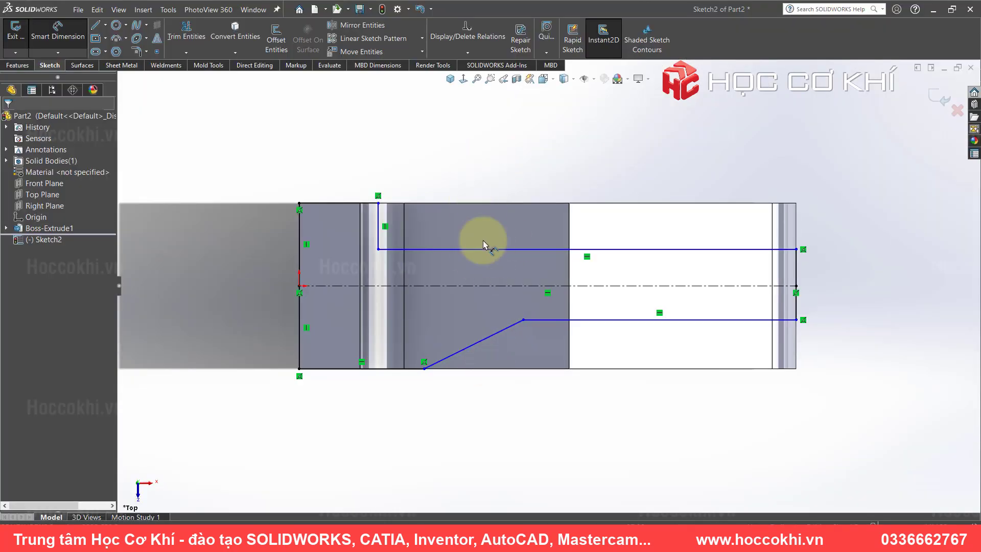
middle_drag(482, 237, 477, 97)
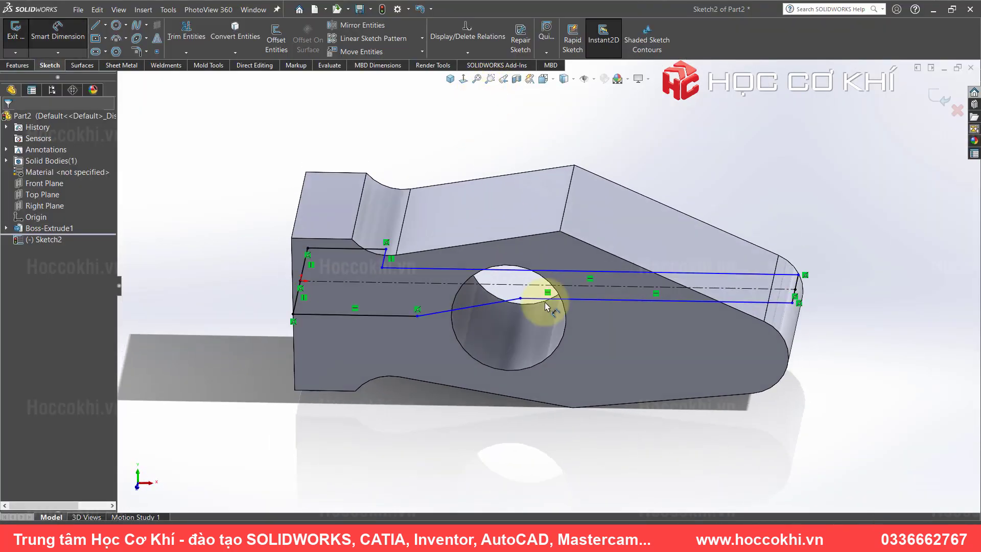
drag(548, 285, 522, 266)
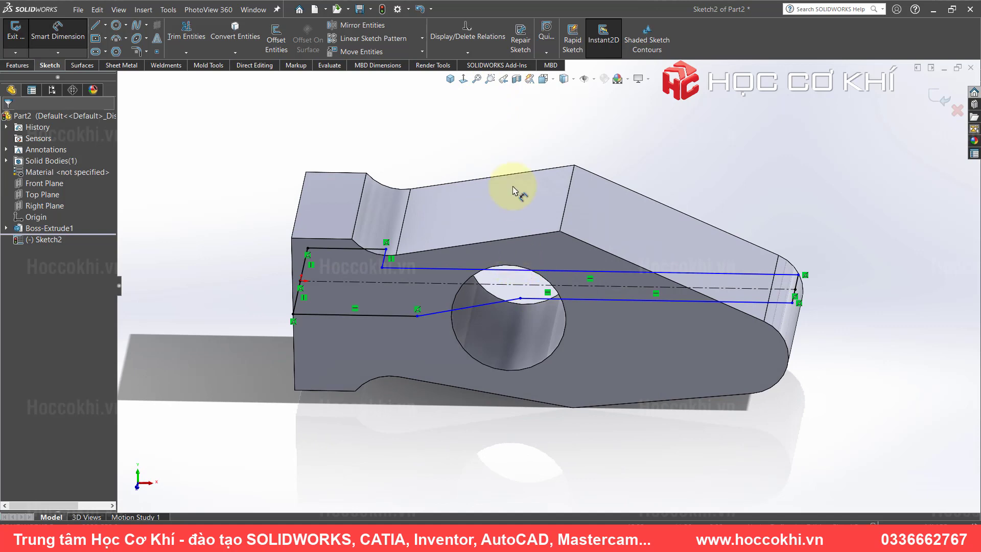
click(464, 80)
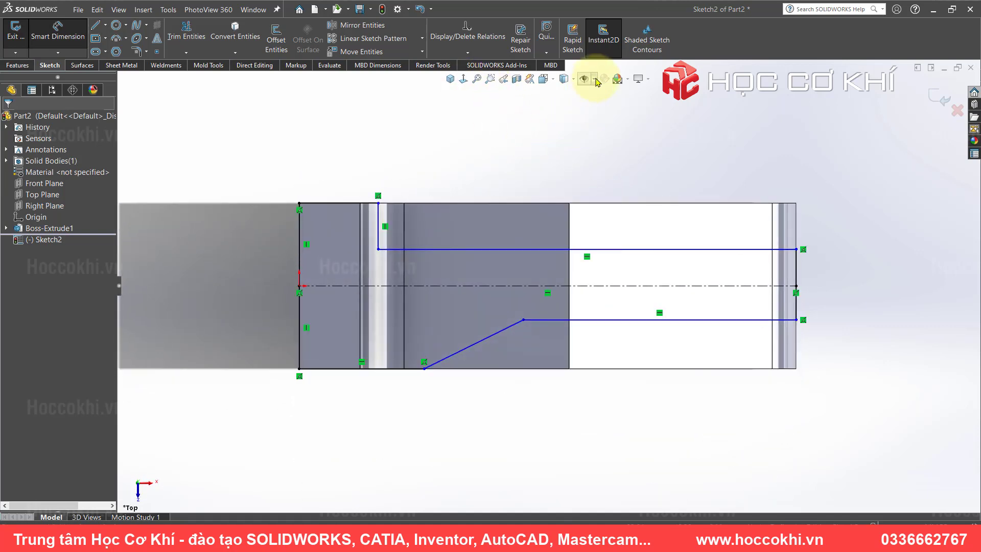
click(595, 79)
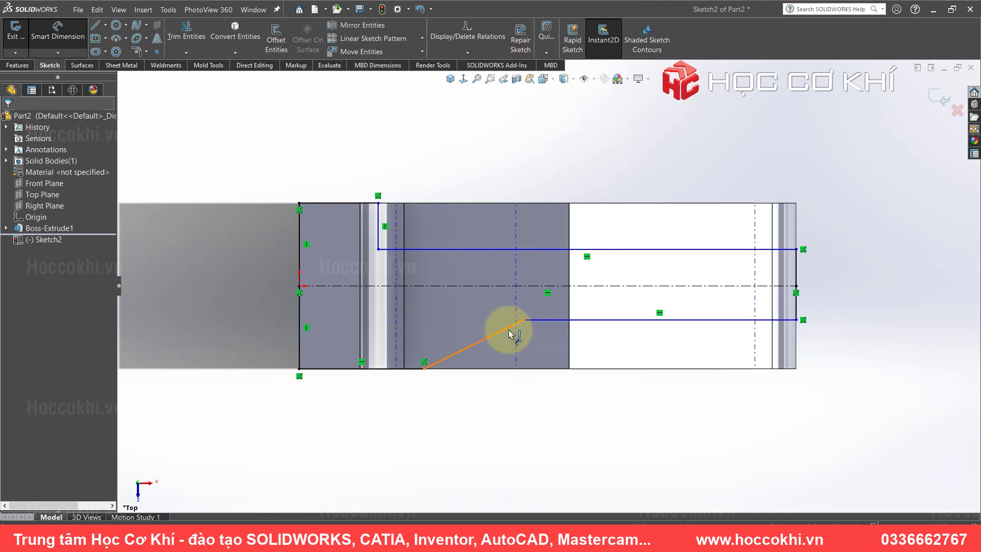
key(ctrl+shift+z)
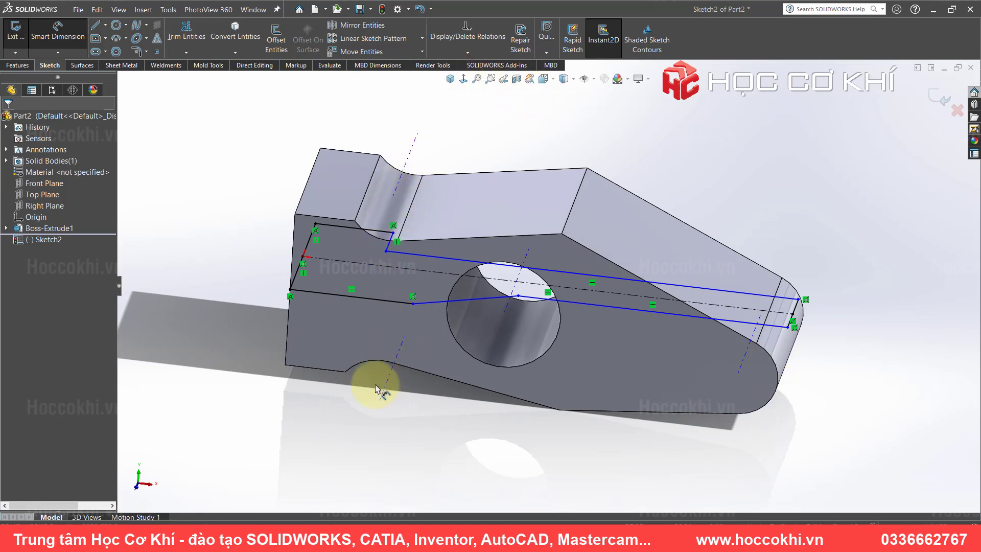
click(469, 83)
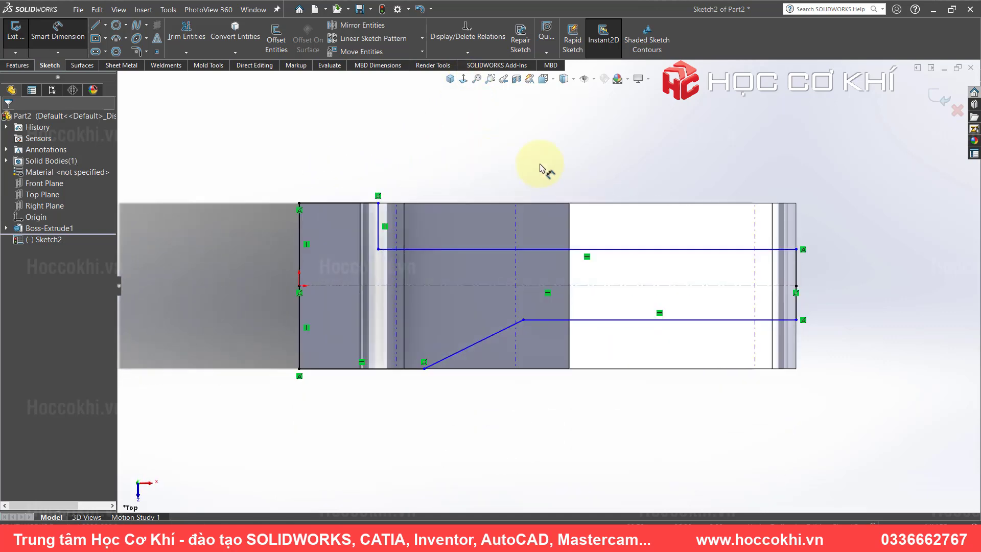
right_click(471, 149)
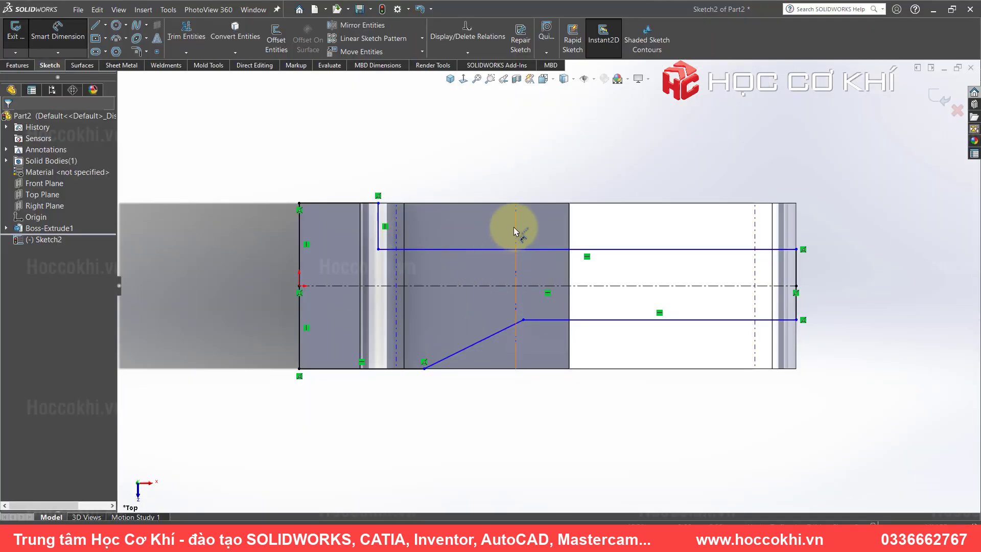
- Dimension the vertical line 23 mm from the hole axis
click(516, 232)
click(378, 213)
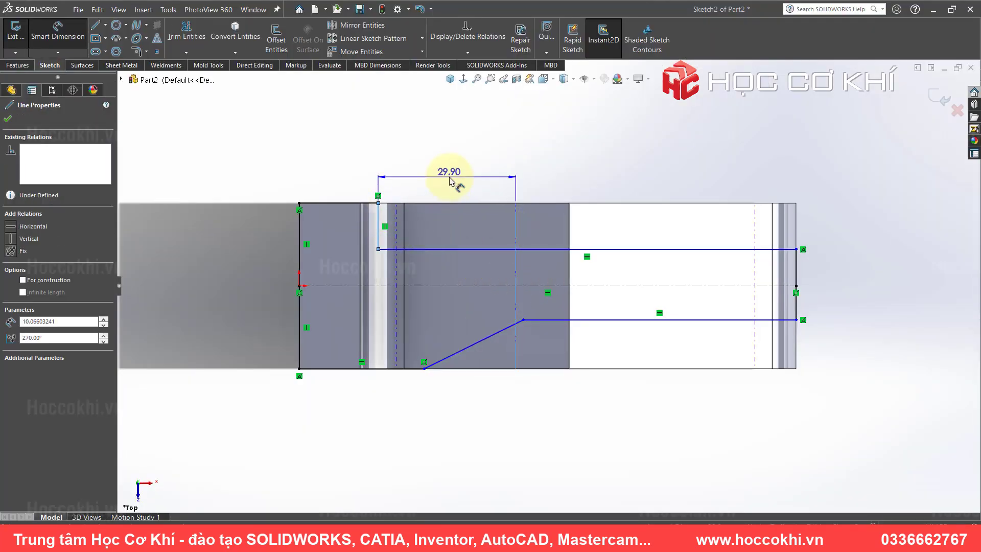
click(449, 179)
click(409, 162)
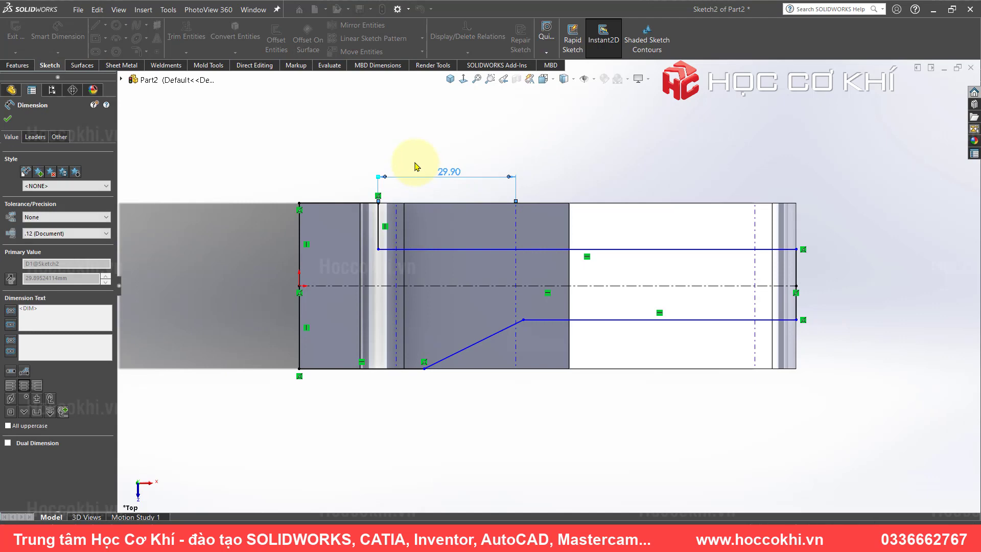
key(alt+Tab)
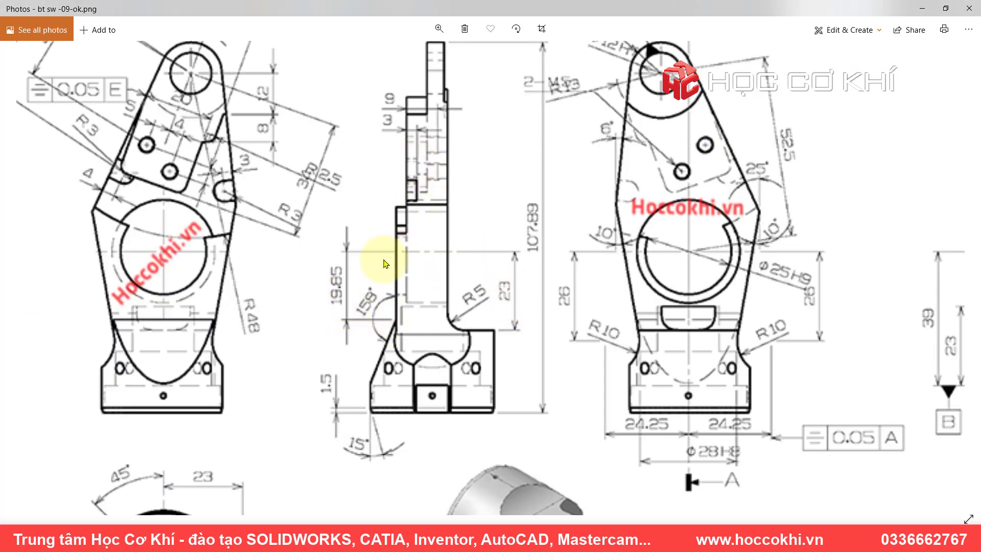
key(alt+Tab)
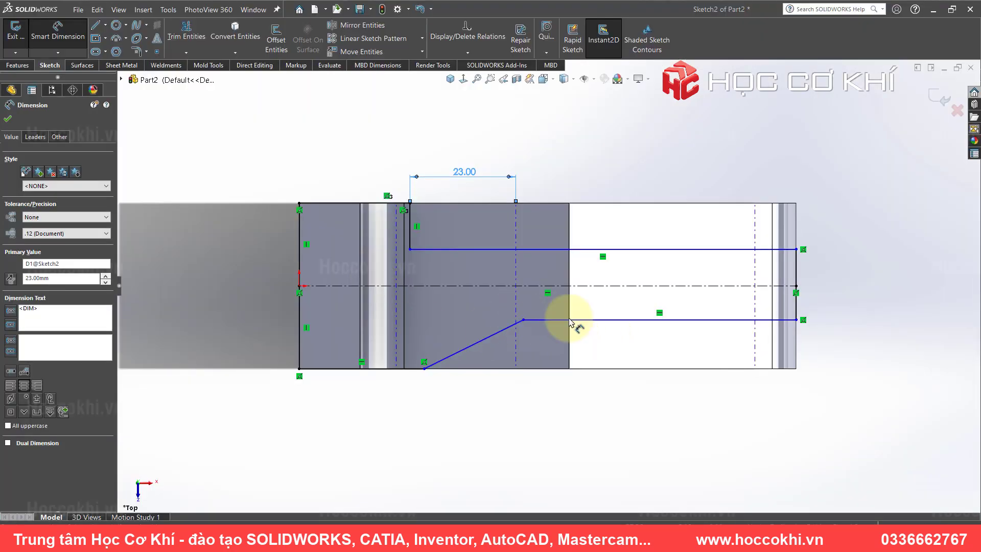
key(Escape)
- Move the slanted line's upper endpoint and dimension it 19.85 mm from the hole axis
drag(525, 324, 472, 318)
key(d)
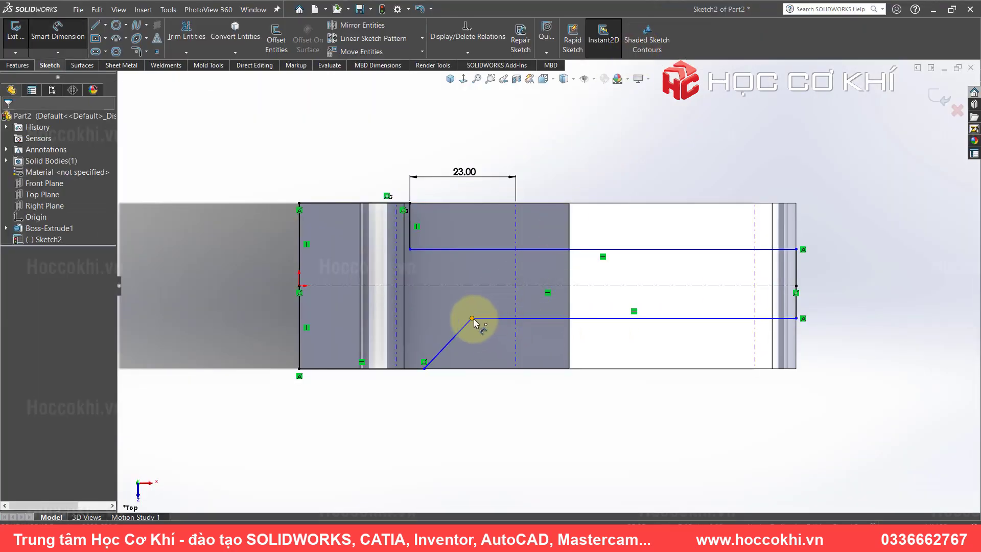
click(472, 320)
click(516, 306)
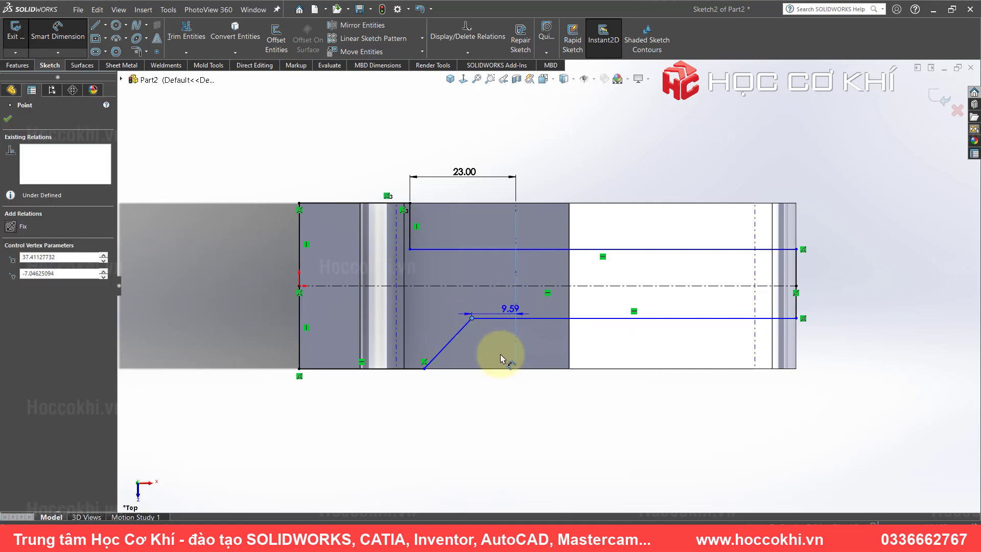
click(496, 391)
text(19.85)
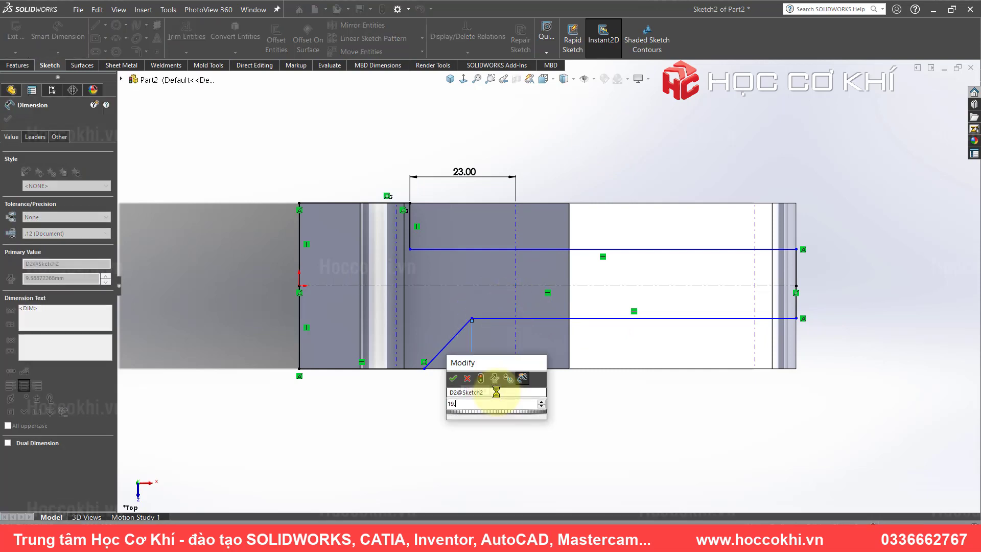
key(Return)
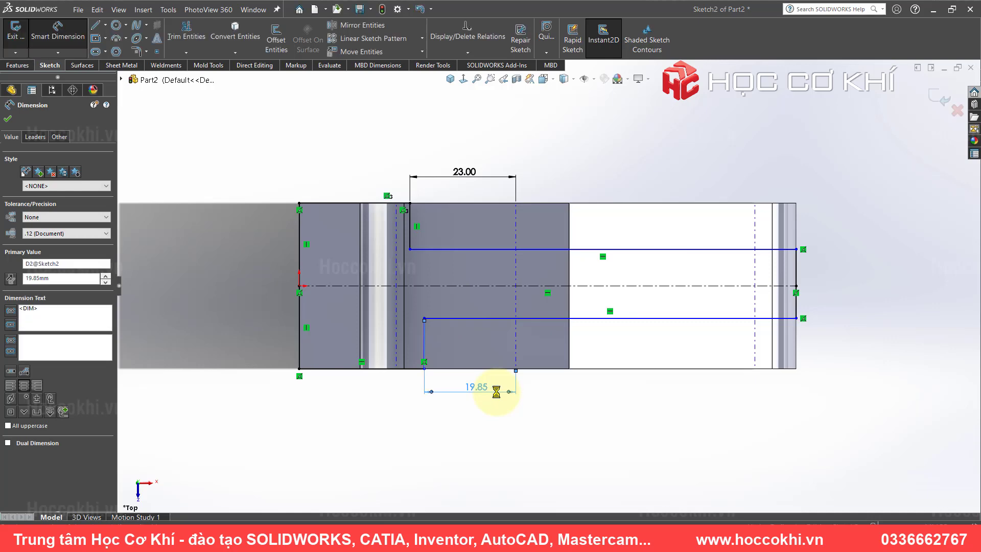
key(alt+Tab)
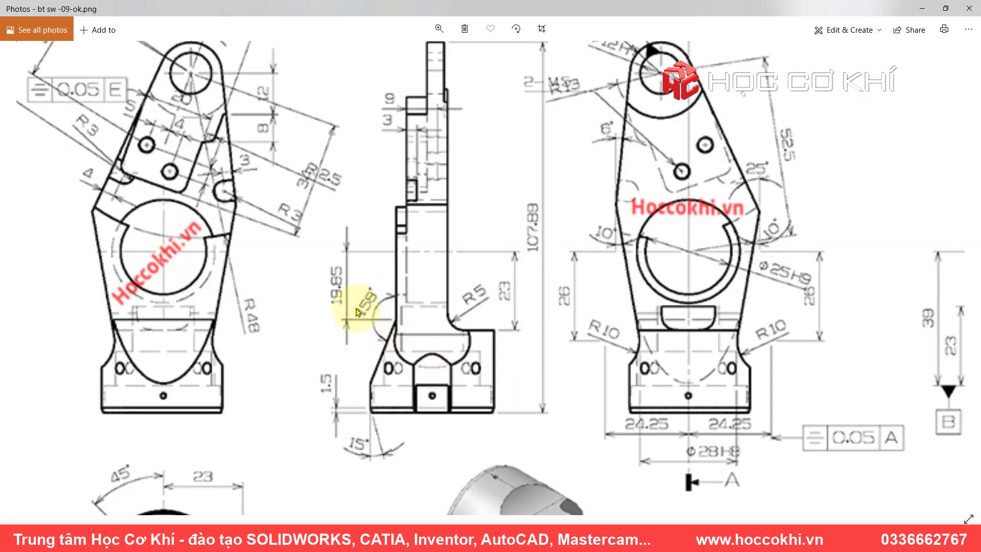
key(alt+Tab)
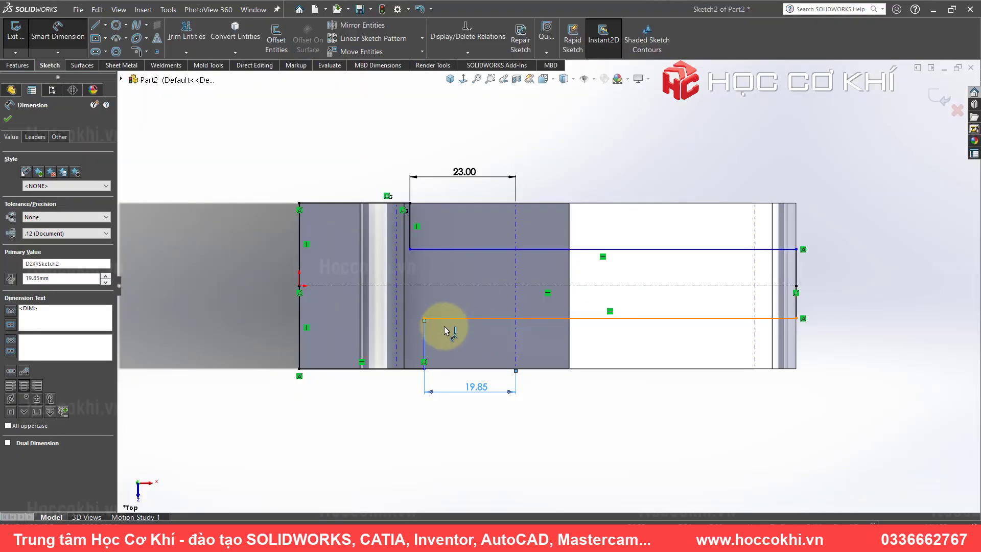
- Add a trial angle dimension between Sketch2's vertical and top lines, then undo it
scroll(443, 339, down, 3)
scroll(443, 340, down, 2)
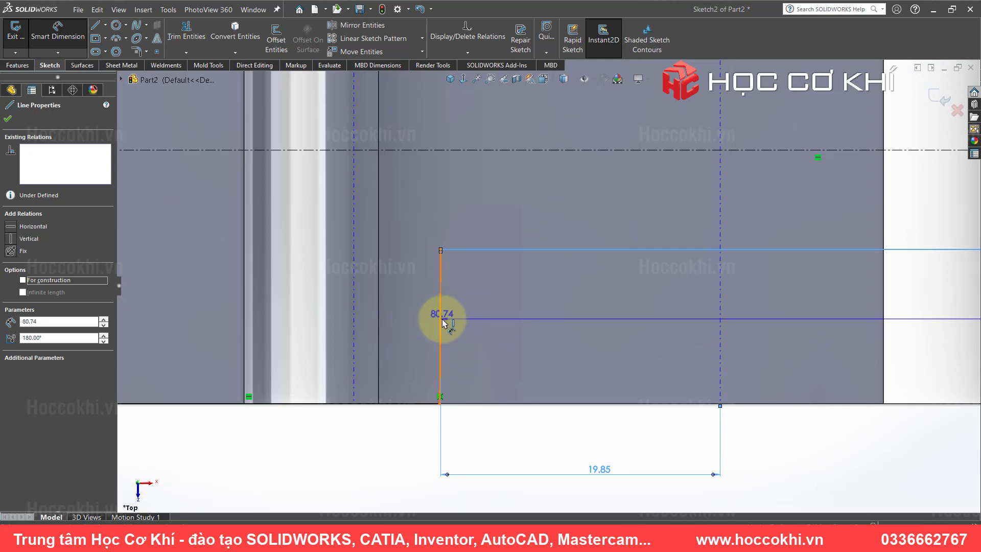
click(443, 322)
click(513, 333)
key(Return)
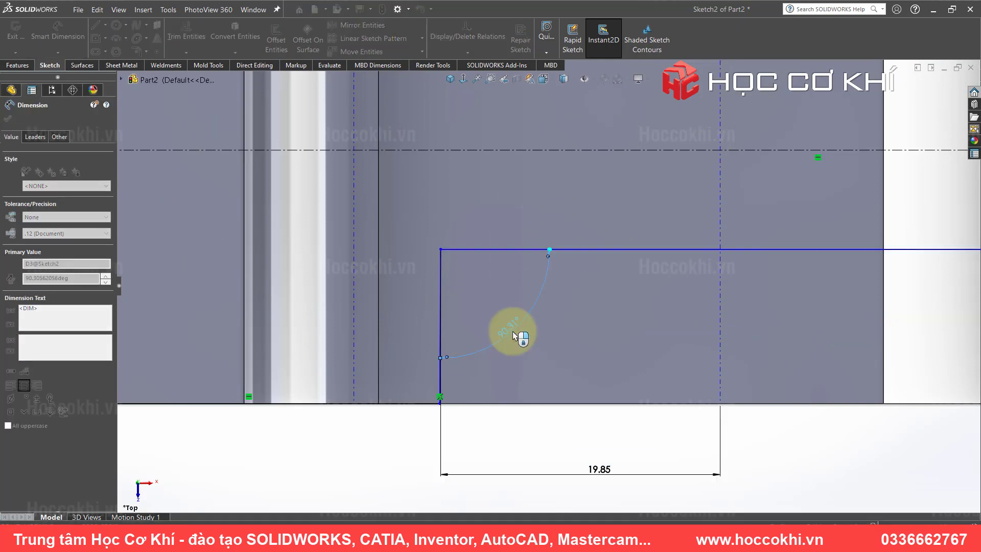
key(ctrl+z)
key(ctrl+z)
- Bring up the reference drawing and pan to the DETAIL B section view
key(alt+Tab)
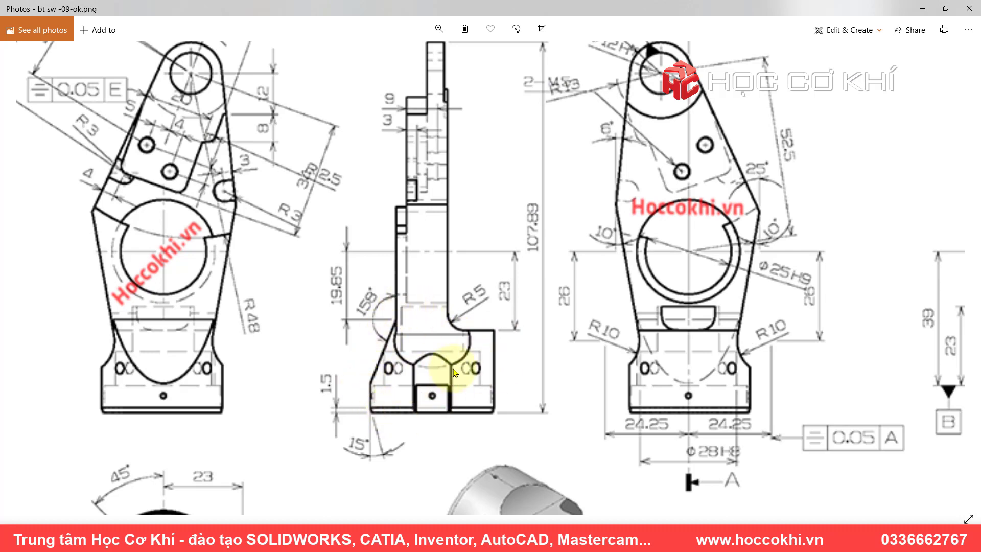
mouse_move(477, 320)
mouse_down()
mouse_move(373, 299)
mouse_move(473, 348)
mouse_move(474, 369)
mouse_up()
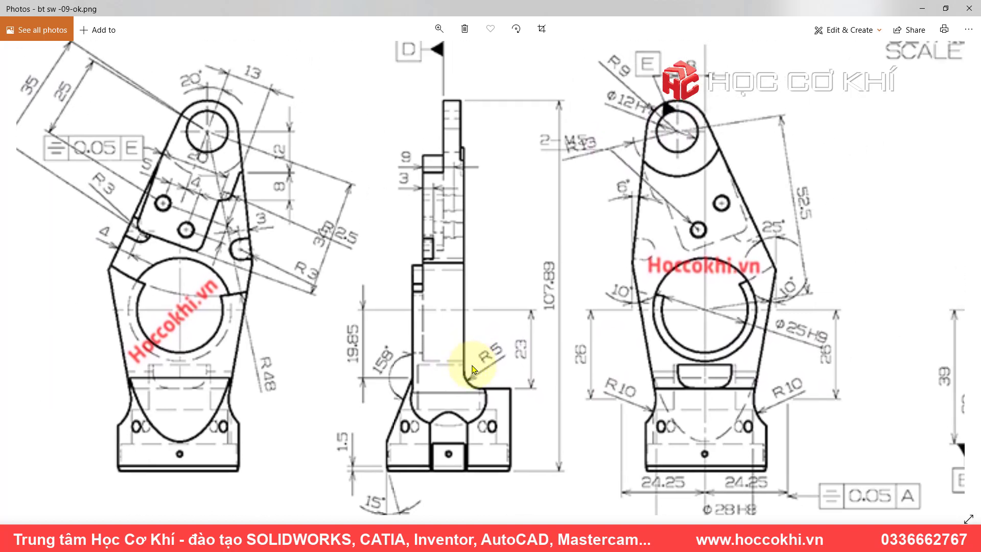
drag(776, 317, 409, 335)
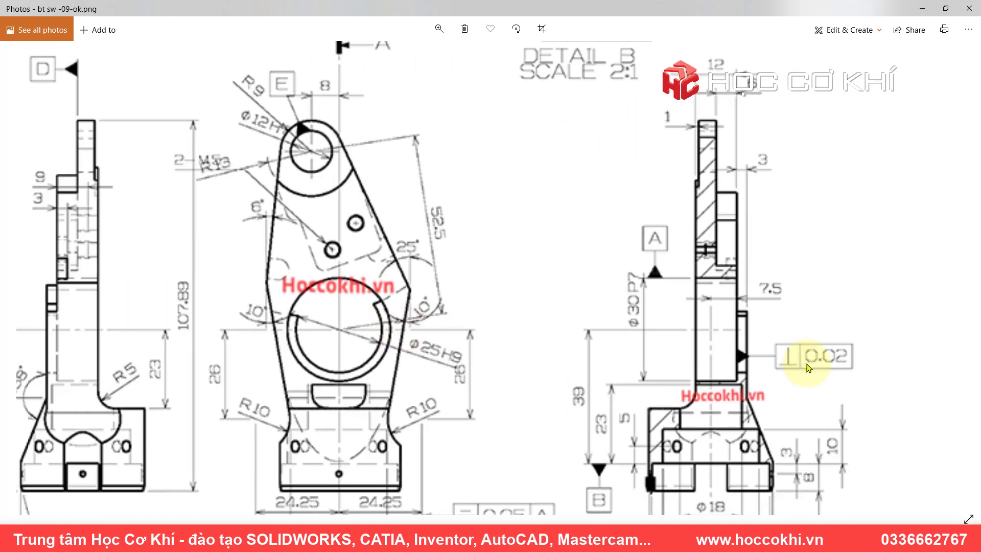
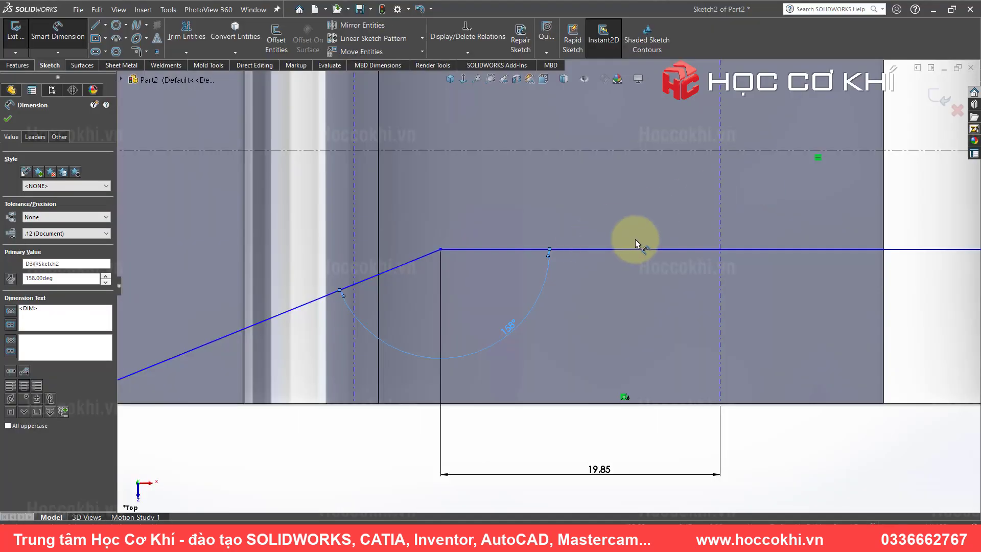
- Dimension the lower line 10.50 from the centreline
key(z)
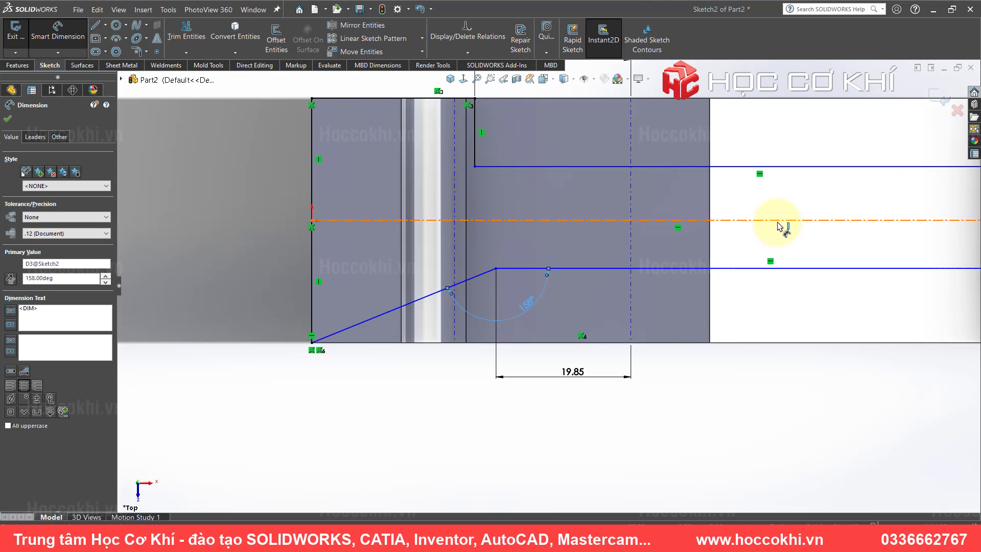
click(723, 268)
click(736, 220)
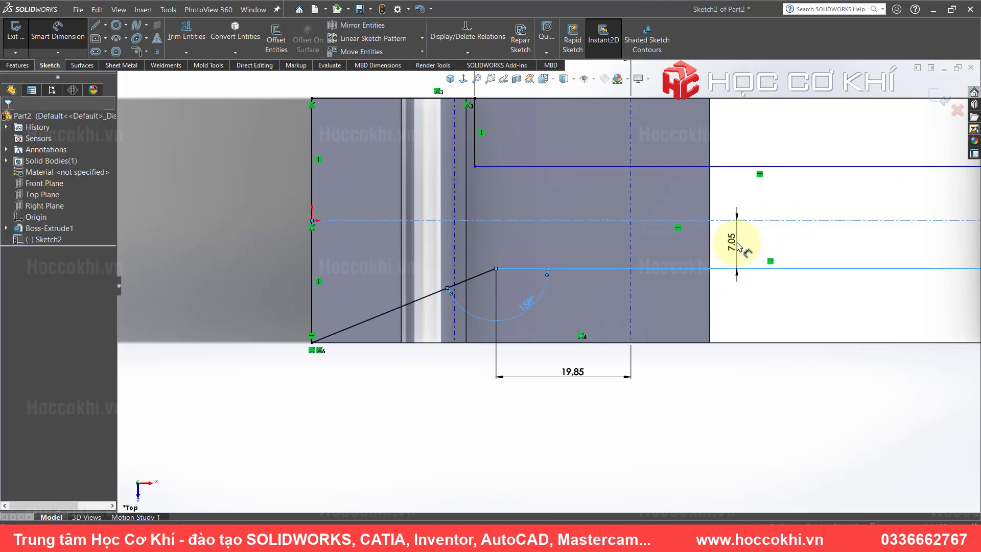
click(737, 247)
text(10.)
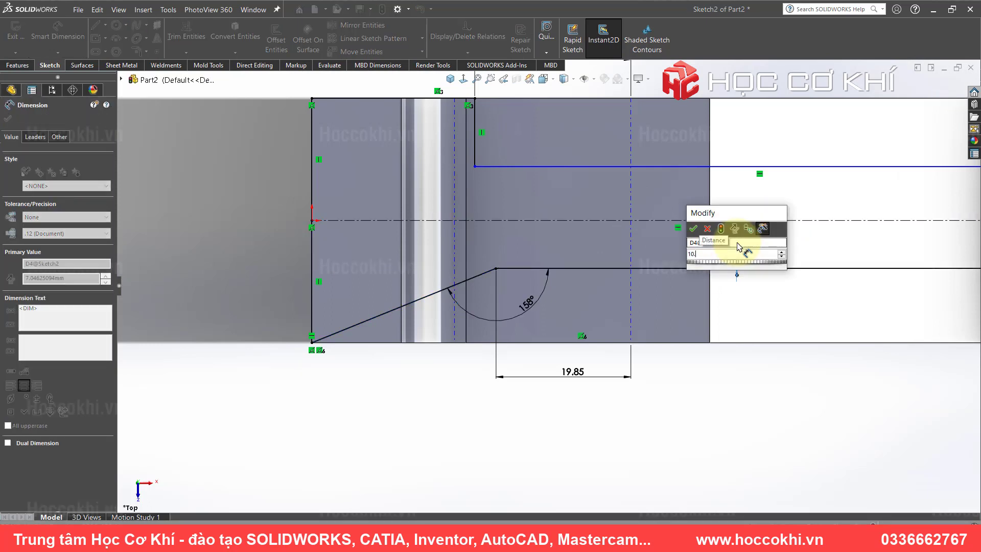
text(5)
key(Return)
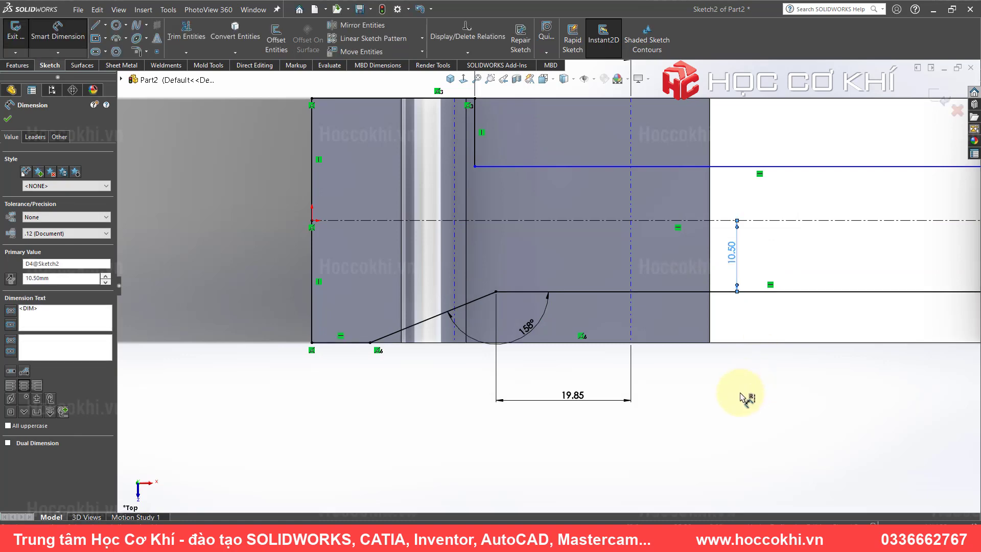
key(Escape)
scroll(620, 280, up, 2)
scroll(696, 225, up, 2)
scroll(697, 226, up, 1)
- Check the reference drawing and dimension the right-end strip width at 15.00
key(alt+Tab)
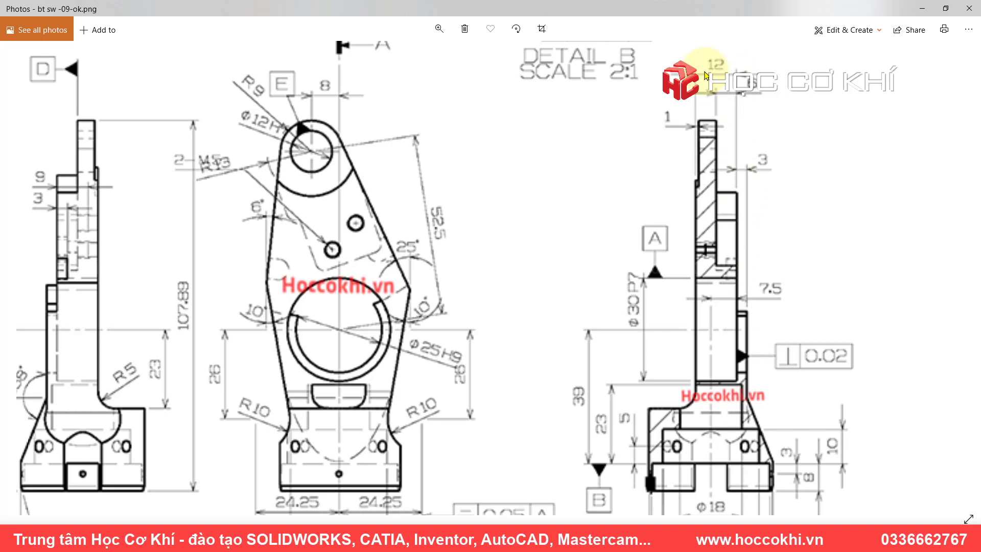
key(alt+Tab)
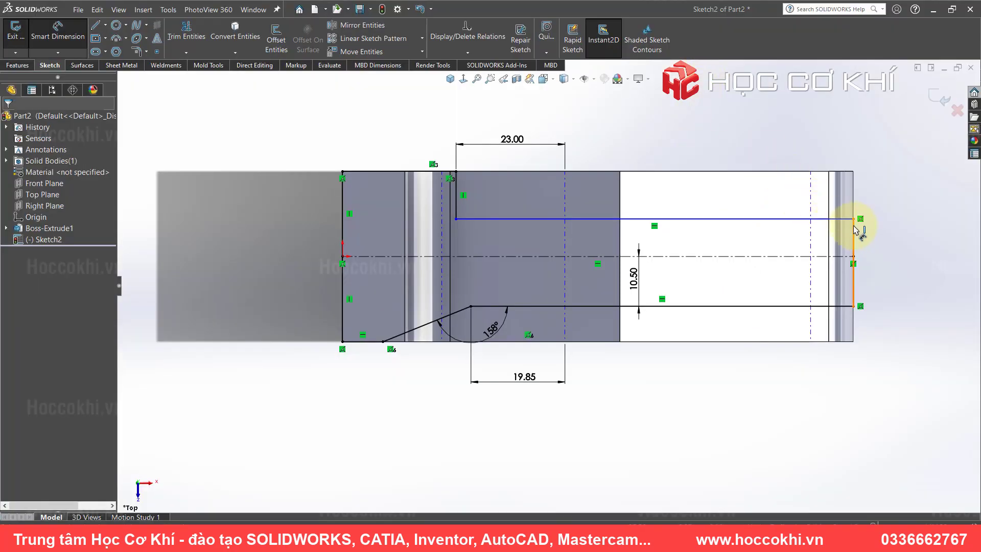
click(855, 230)
click(894, 255)
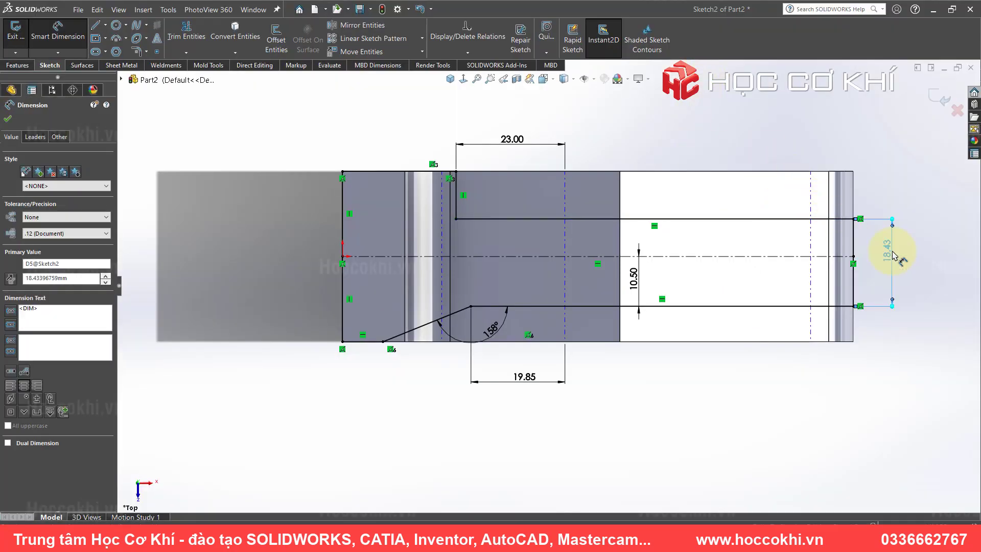
key(Escape)
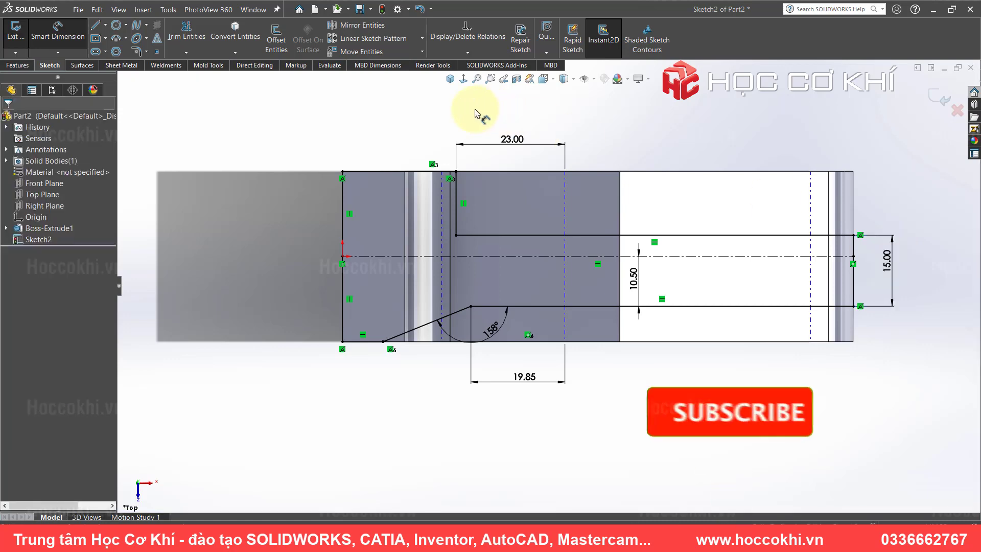
key(alt+Tab)
drag(427, 405, 388, 330)
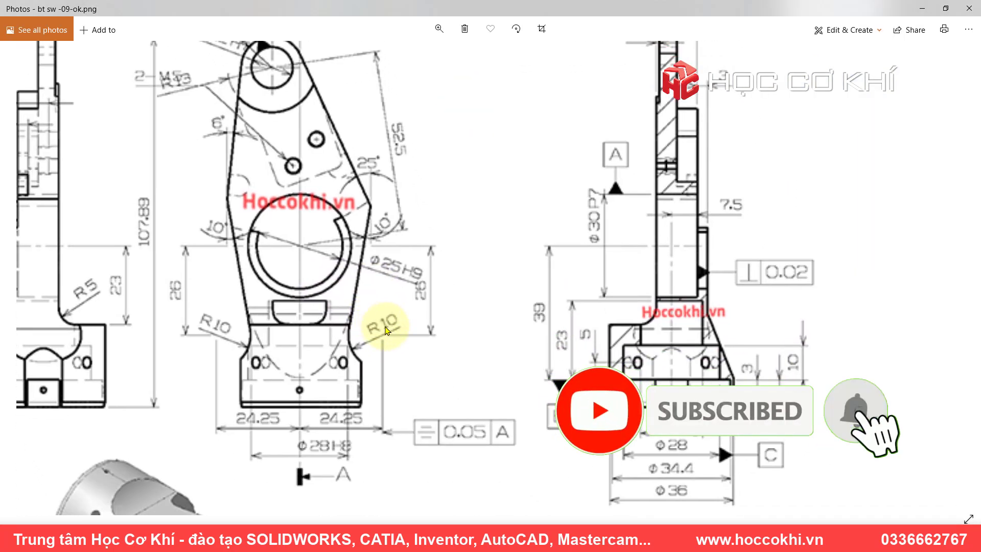
key(alt+Tab)
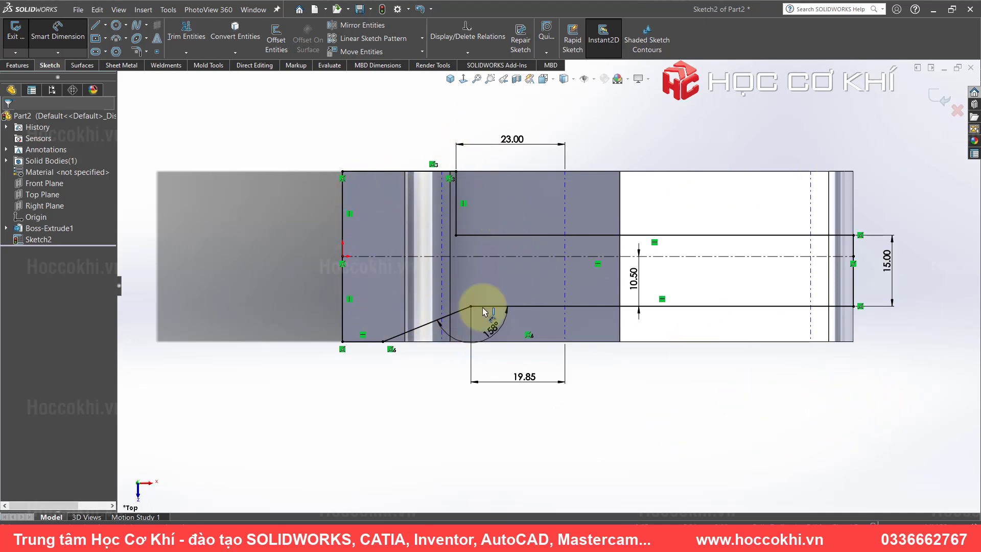
- Extrude-cut the profile Through All - Both with Flip side to cut, leaving the thin arm
click(7, 66)
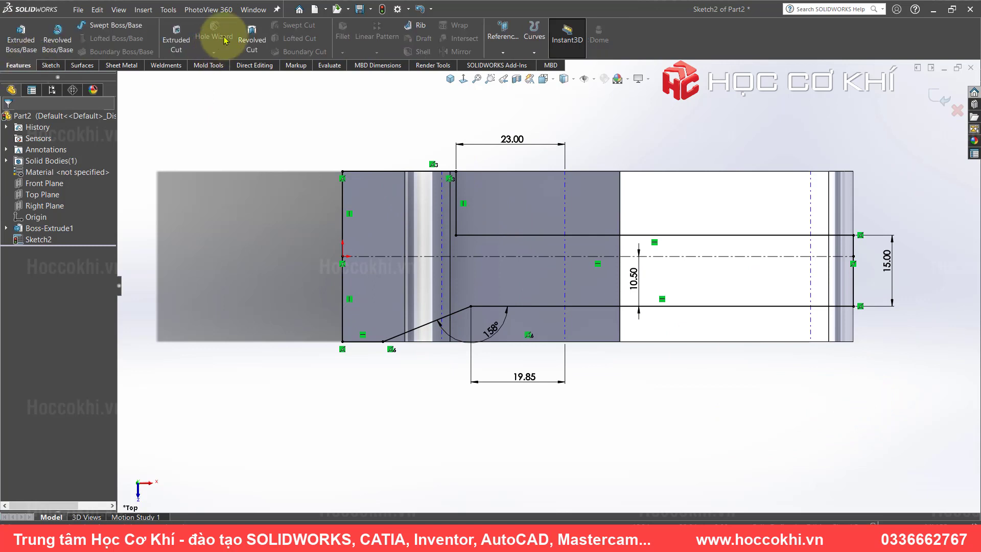
click(176, 36)
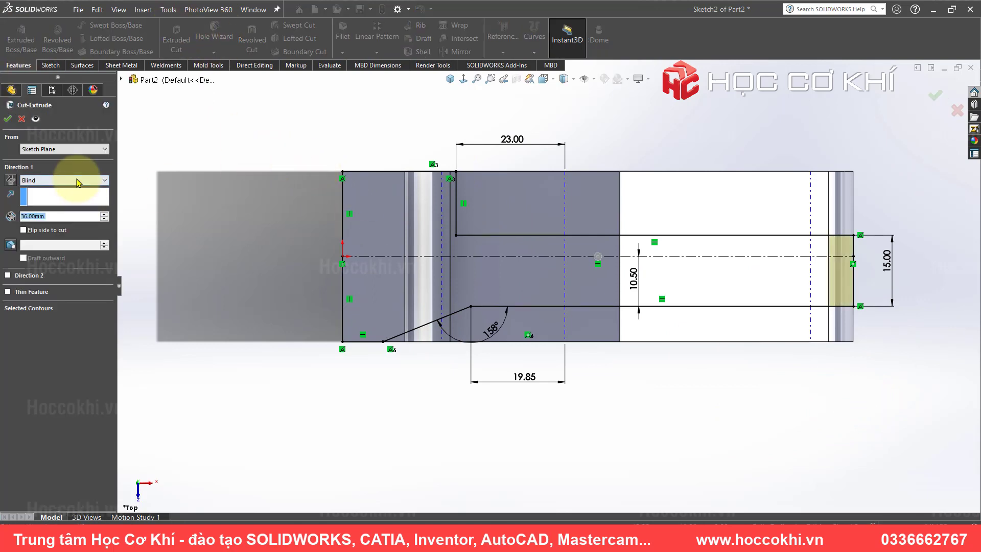
click(63, 180)
click(62, 207)
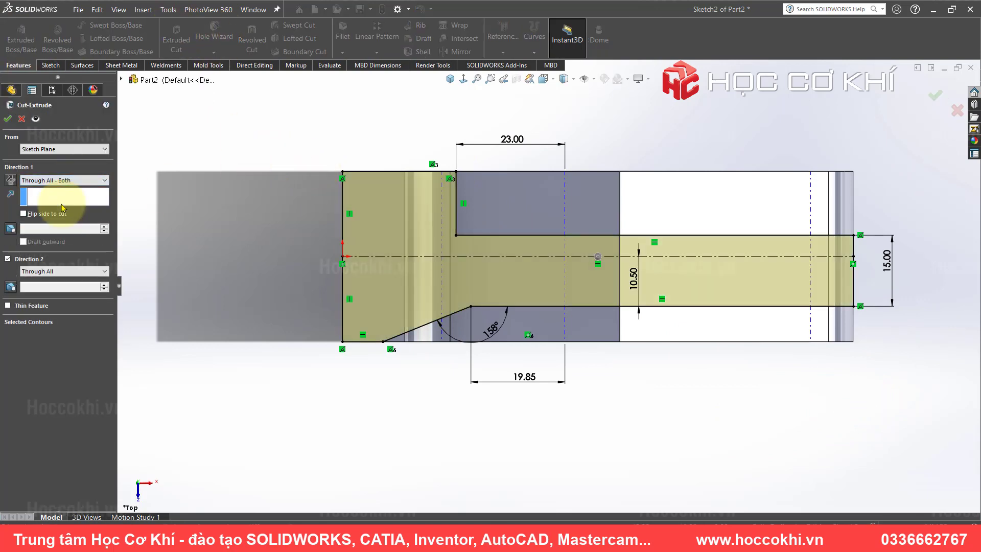
click(24, 214)
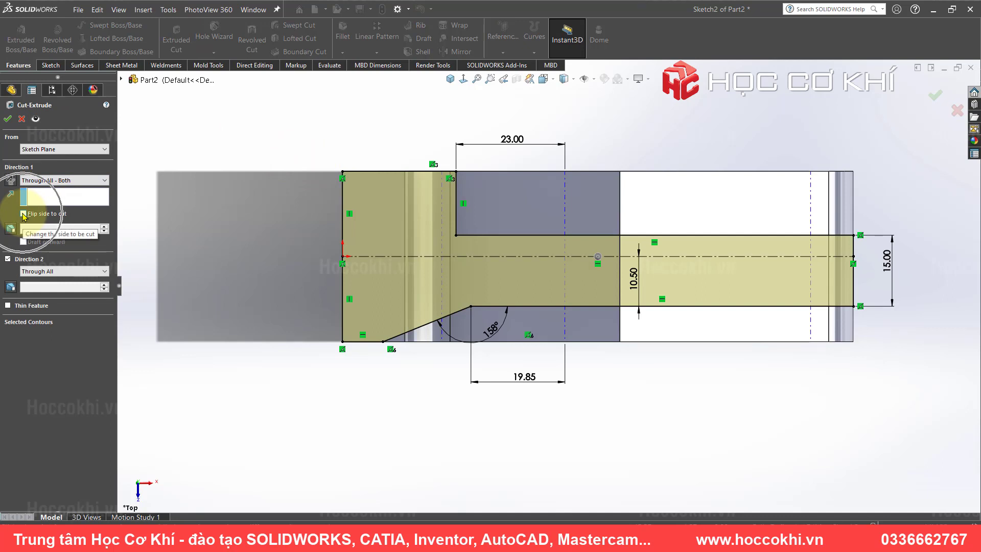
click(23, 214)
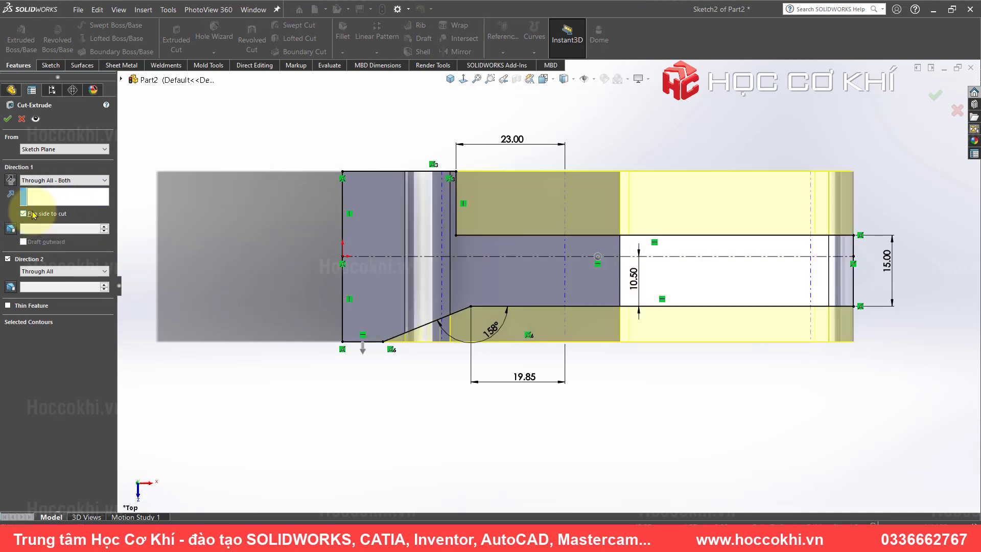
click(7, 119)
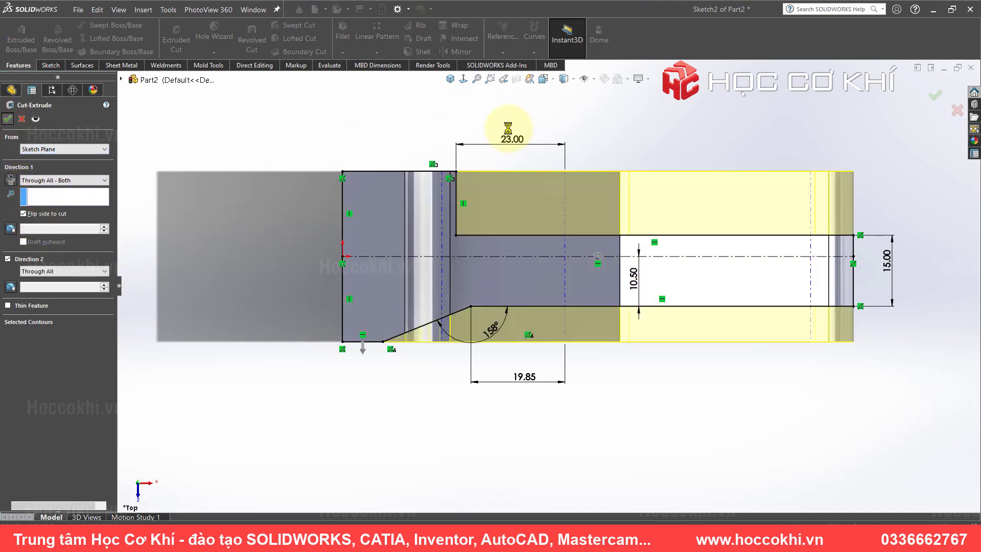
mouse_move(517, 324)
middle_down()
mouse_move(605, 266)
mouse_move(406, 383)
mouse_move(502, 480)
mouse_move(466, 236)
middle_up()
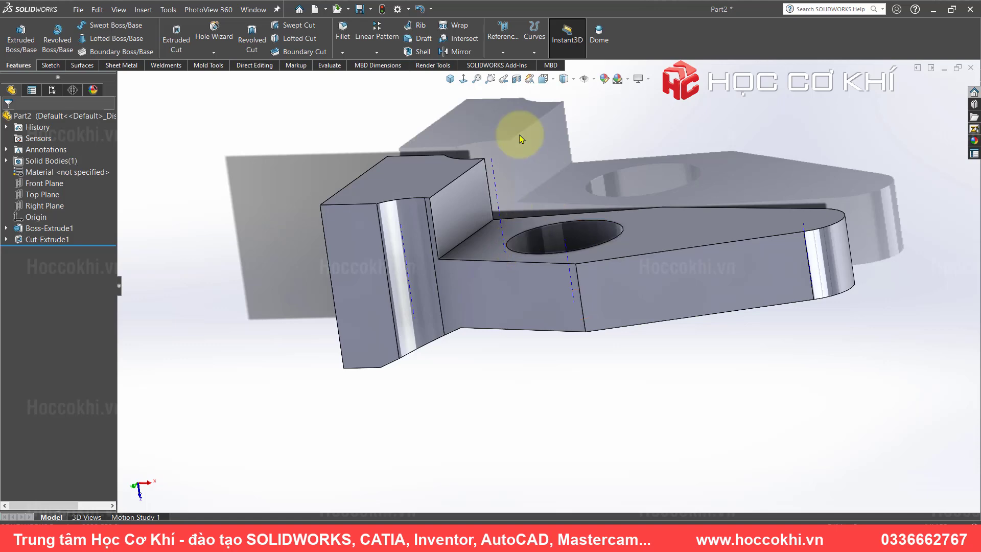
- Fillet the inner edge between the arm and raised block at 5 mm radius
click(597, 82)
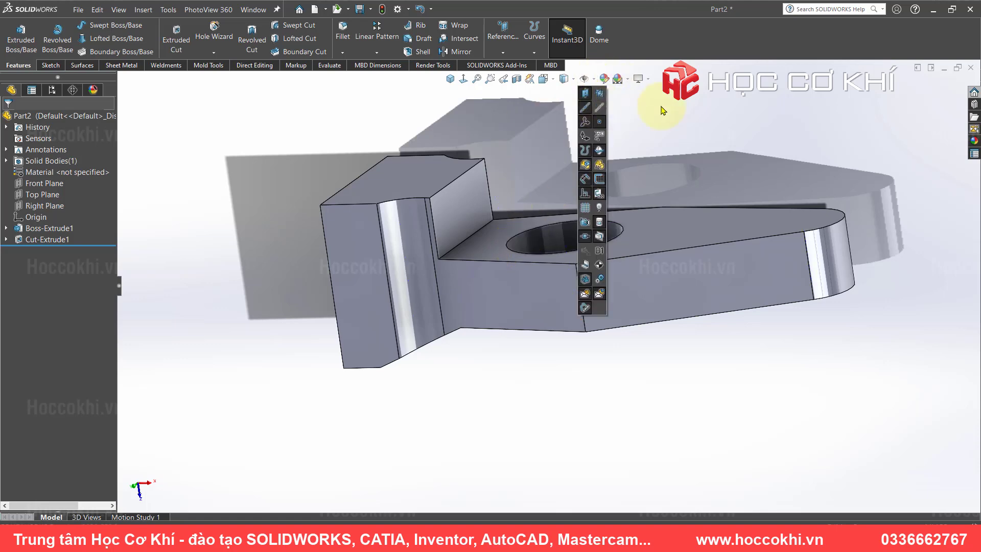
key(alt+Tab)
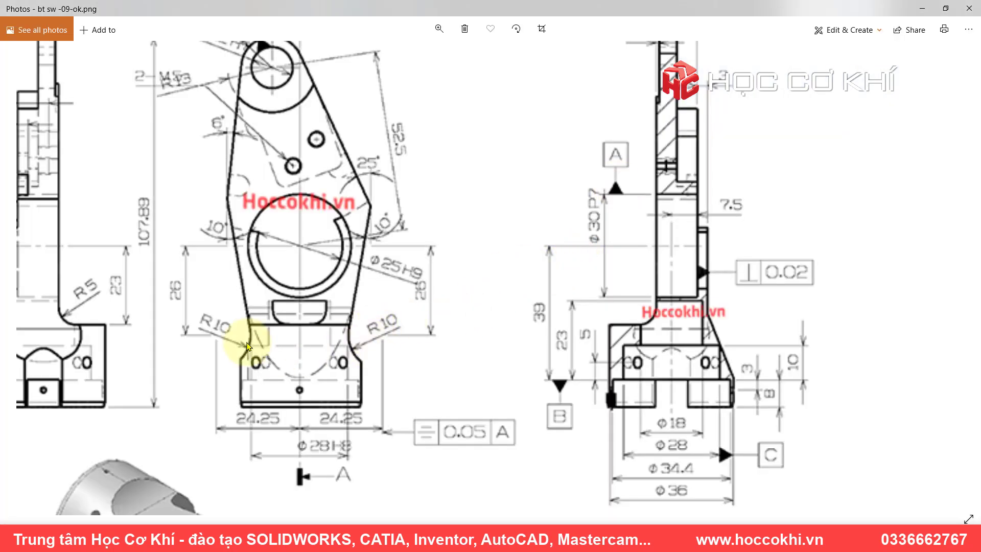
drag(247, 346, 708, 302)
key(alt+Tab)
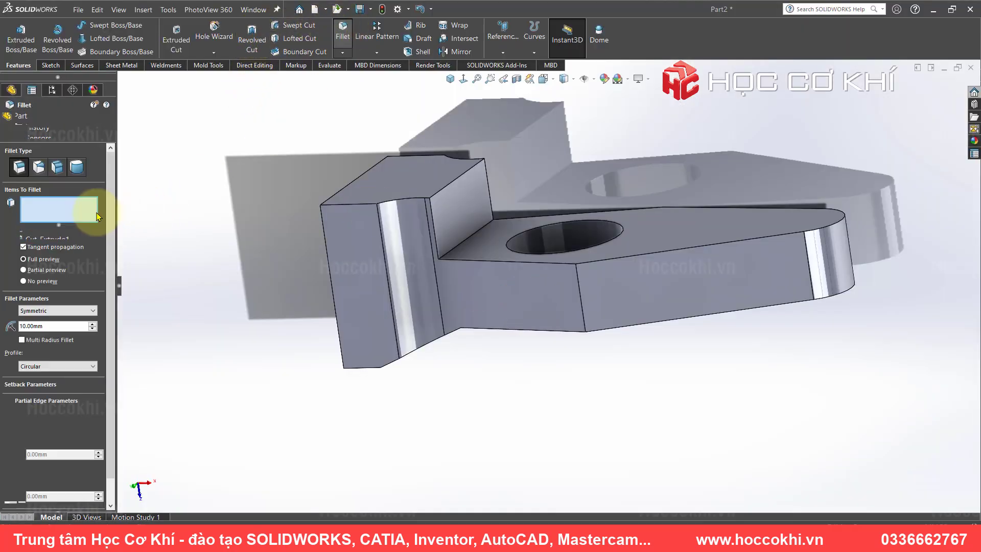
text(5)
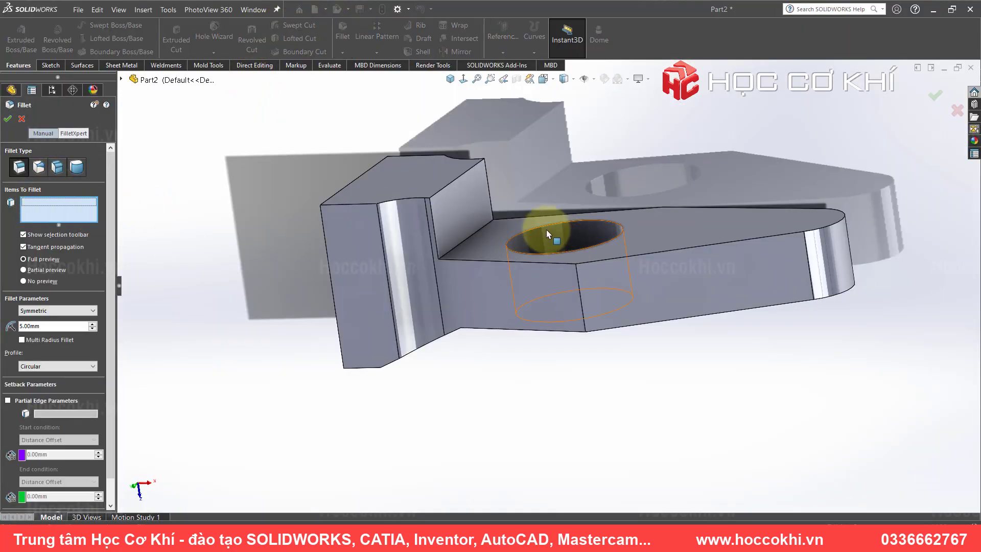
click(475, 234)
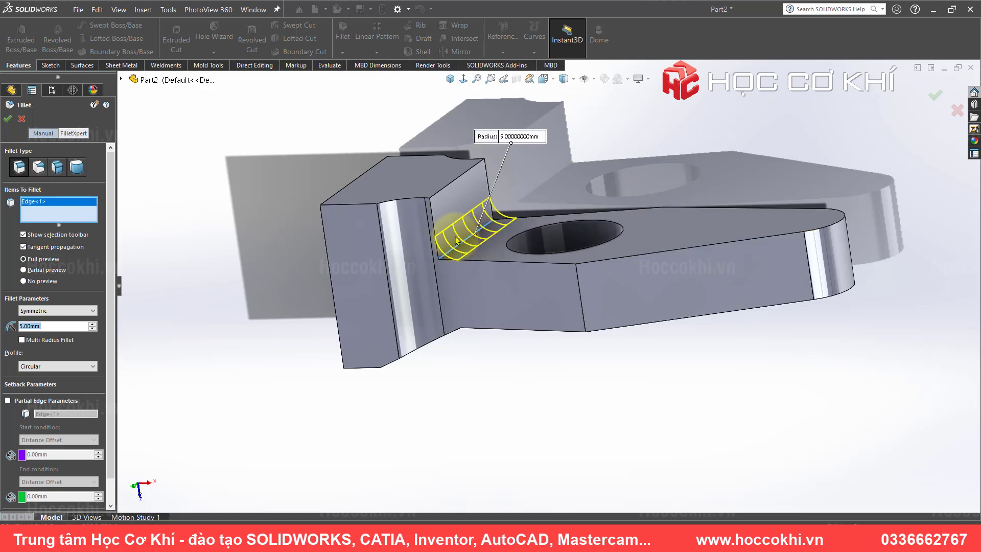
key(Return)
mouse_move(306, 236)
middle_down()
mouse_move(564, 219)
mouse_move(530, 147)
mouse_move(495, 191)
mouse_move(416, 252)
mouse_move(533, 227)
mouse_move(590, 130)
middle_up()
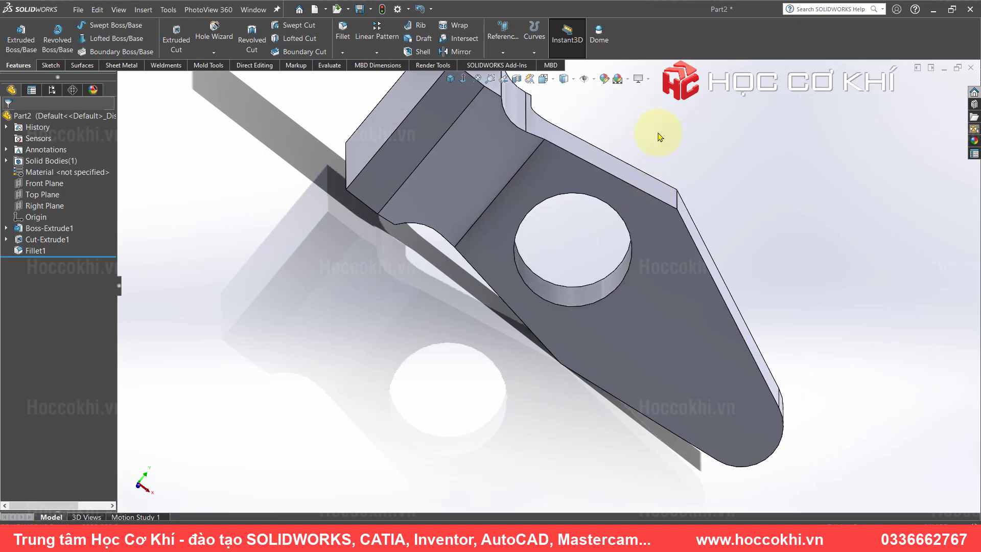
scroll(610, 246, up, 5)
mouse_move(609, 247)
middle_down()
mouse_move(519, 355)
mouse_move(509, 197)
mouse_move(538, 168)
mouse_move(537, 149)
middle_up()
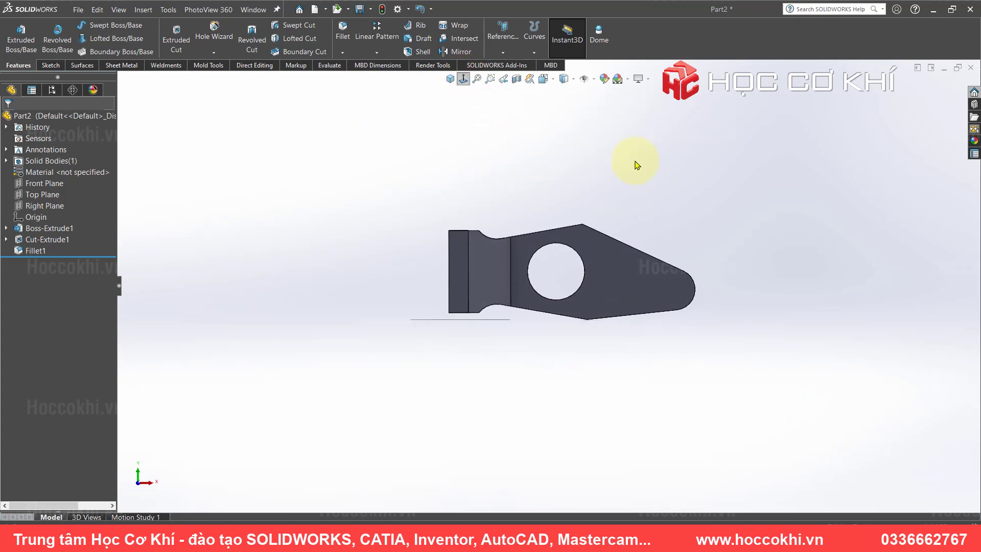
key(ctrl+5)
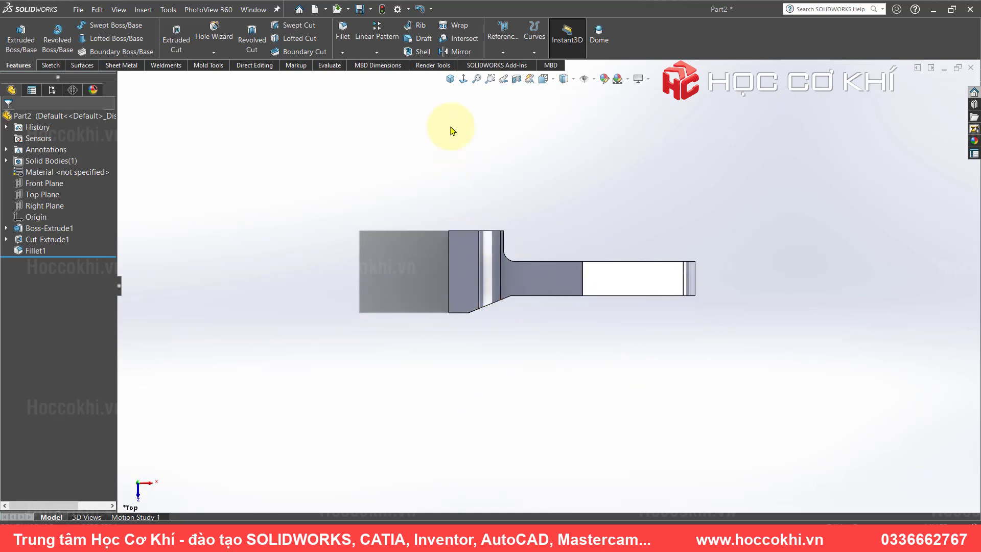
mouse_move(529, 285)
middle_down()
mouse_move(620, 208)
mouse_move(672, 344)
mouse_move(603, 136)
mouse_move(561, 262)
middle_up()
scroll(562, 261, down, 3)
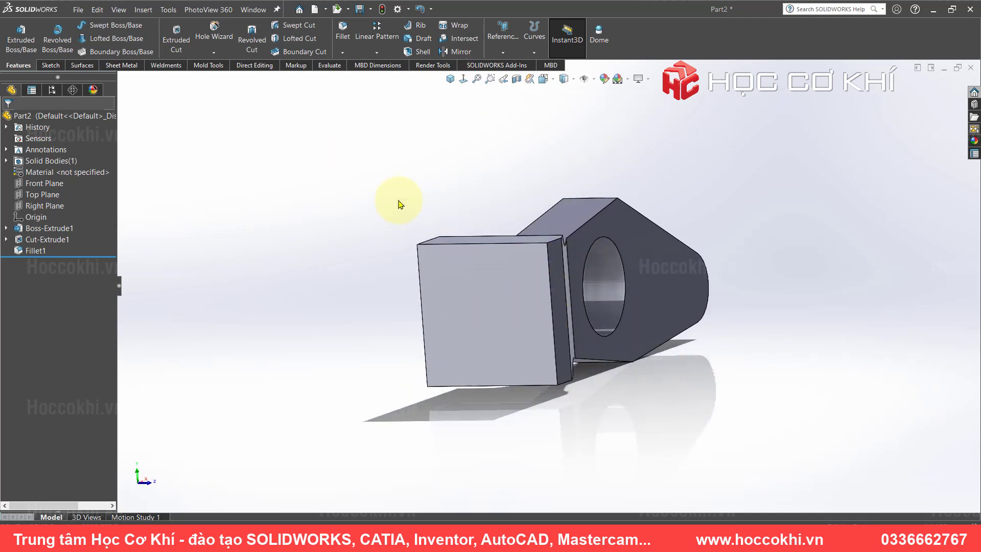
click(468, 302)
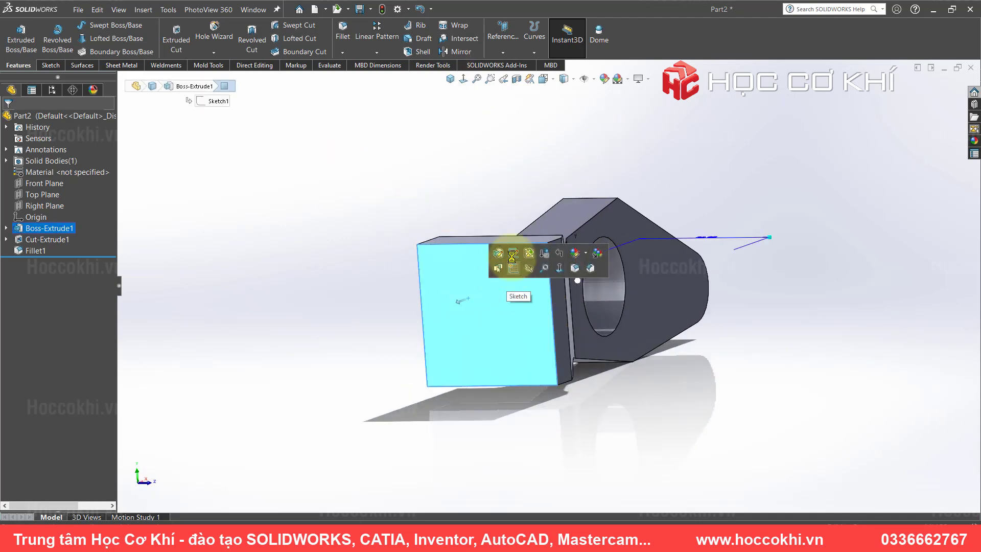
- Sketch an R18 circle centred on the origin on the block's end face
click(464, 79)
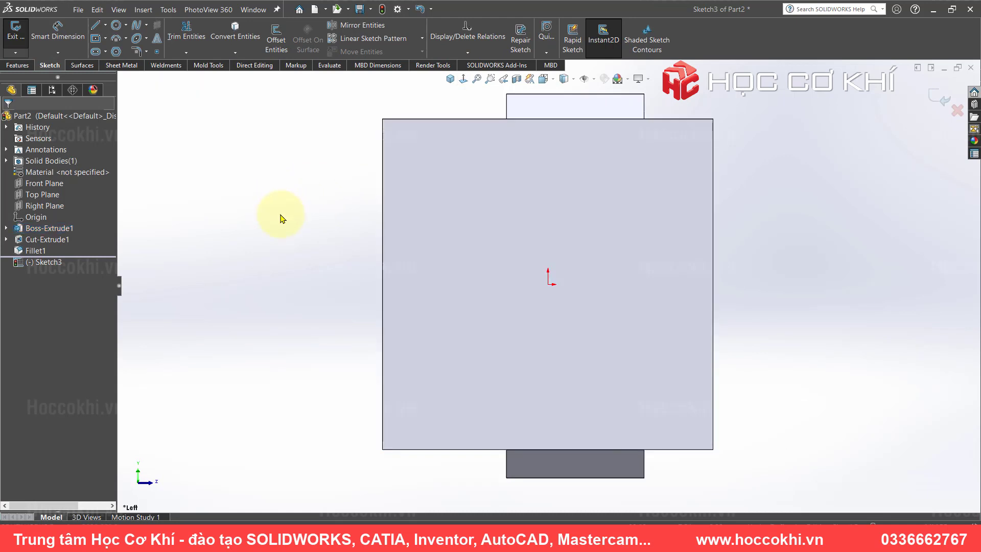
key(c)
drag(550, 285, 555, 118)
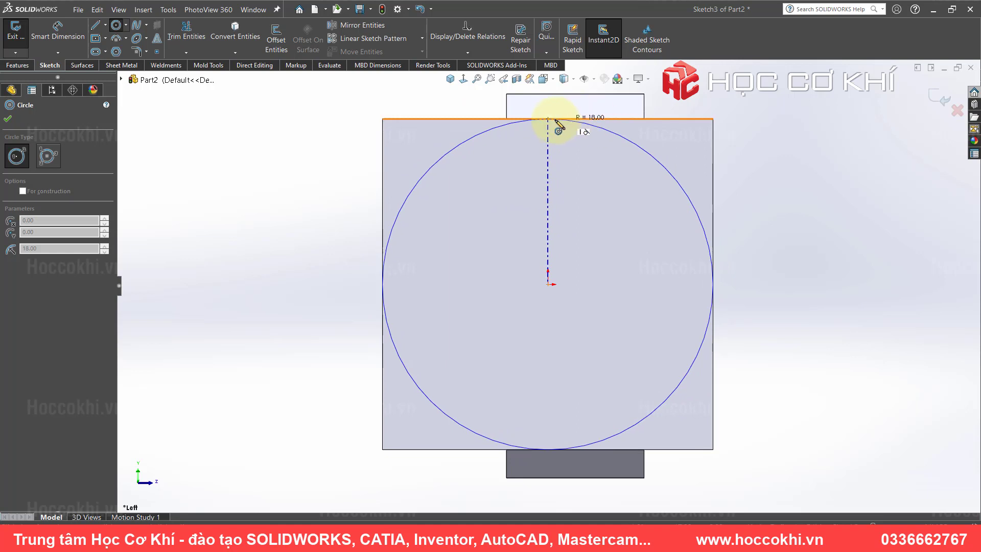
click(550, 121)
key(Escape)
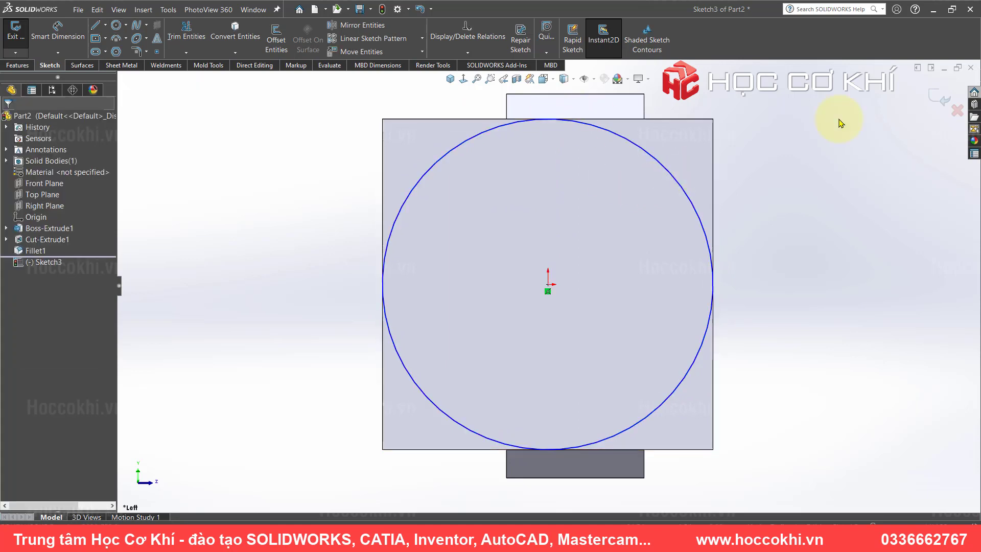
- Make the circle tangent to the block's top edge so the sketch is fully defined
click(652, 158)
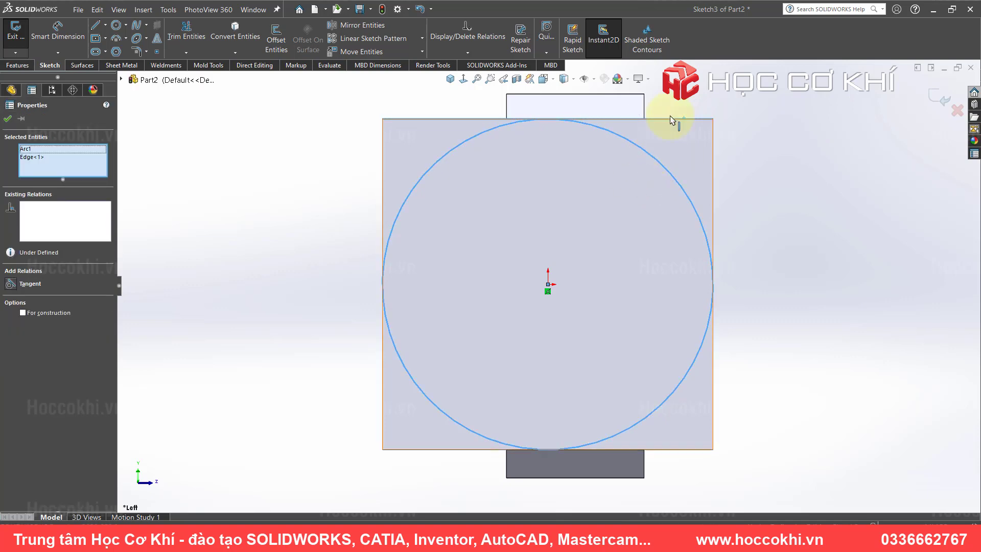
click(289, 208)
key(z)
mouse_move(620, 275)
middle_down()
mouse_move(532, 278)
mouse_move(477, 324)
middle_up()
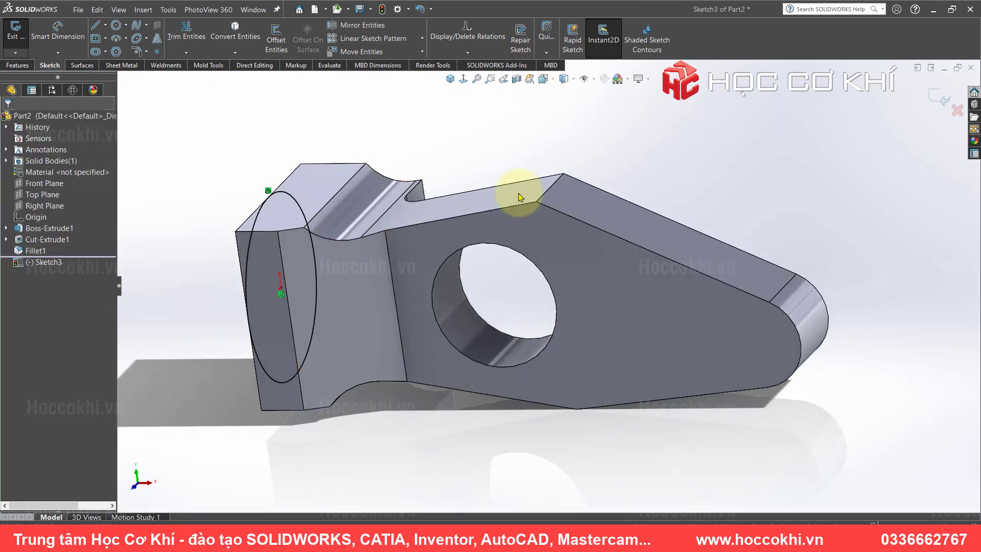
mouse_move(354, 284)
middle_down()
mouse_move(460, 267)
mouse_move(405, 245)
middle_up()
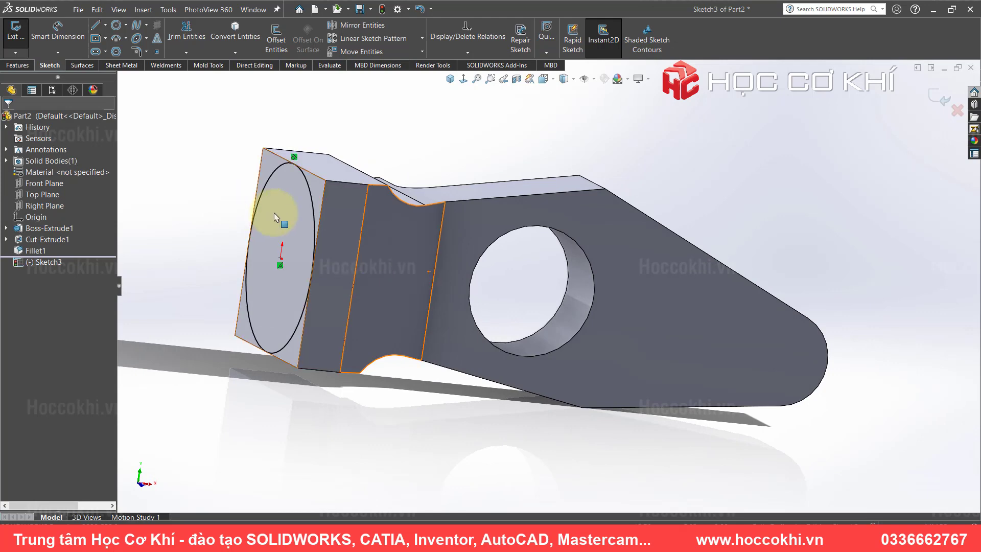
click(18, 65)
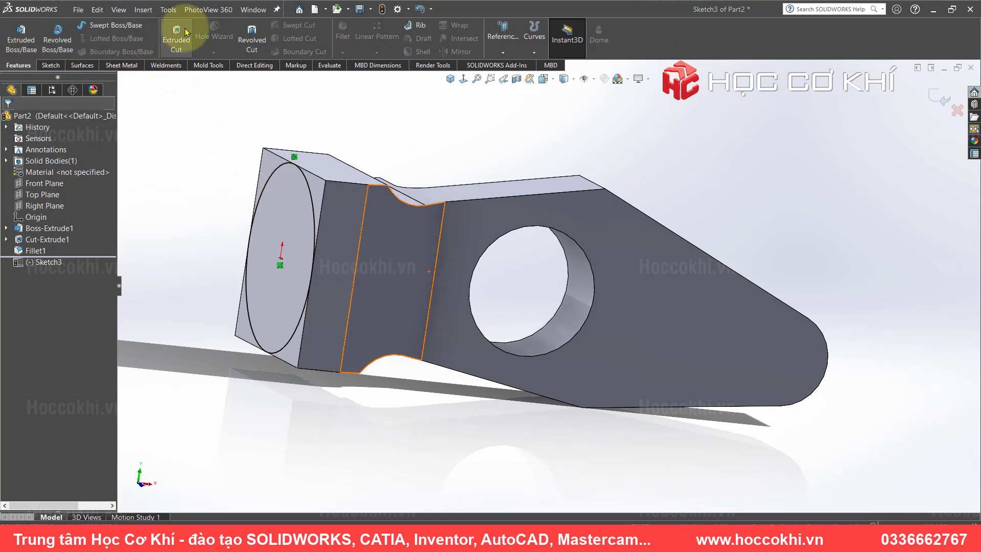
- Flip the cut side to remove material outside the end circle and extend the cut depth
middle_drag(269, 194, 237, 193)
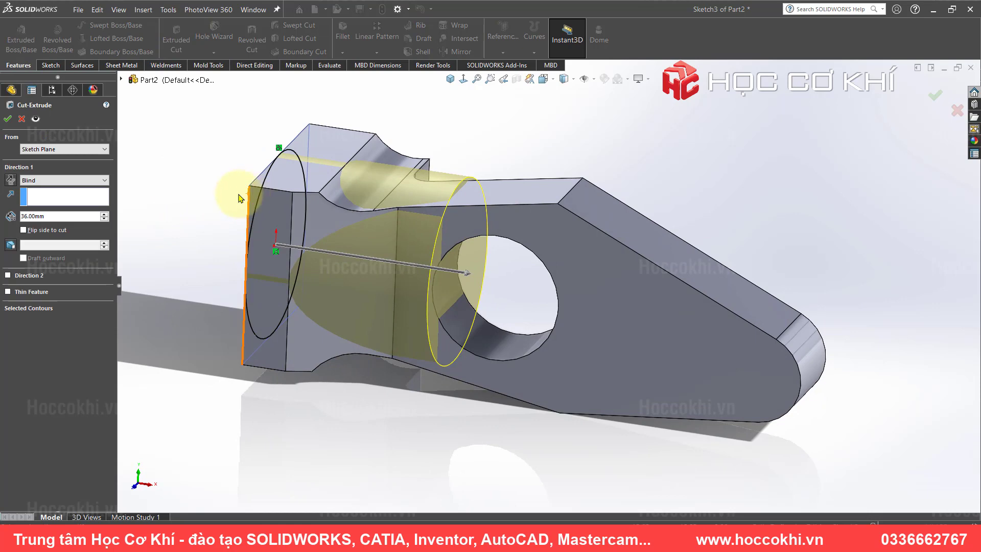
click(23, 231)
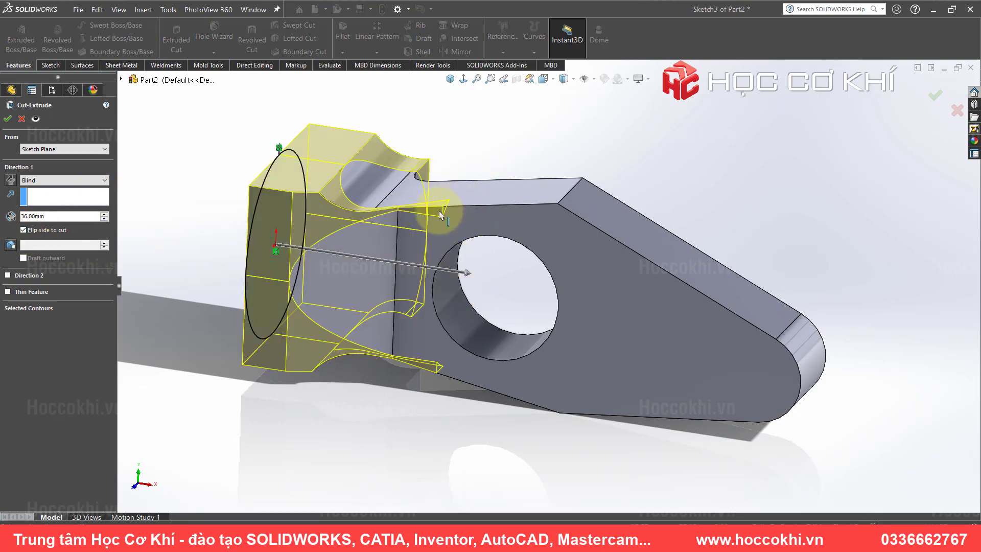
scroll(441, 215, down, 3)
drag(495, 340, 872, 361)
scroll(872, 361, up, 3)
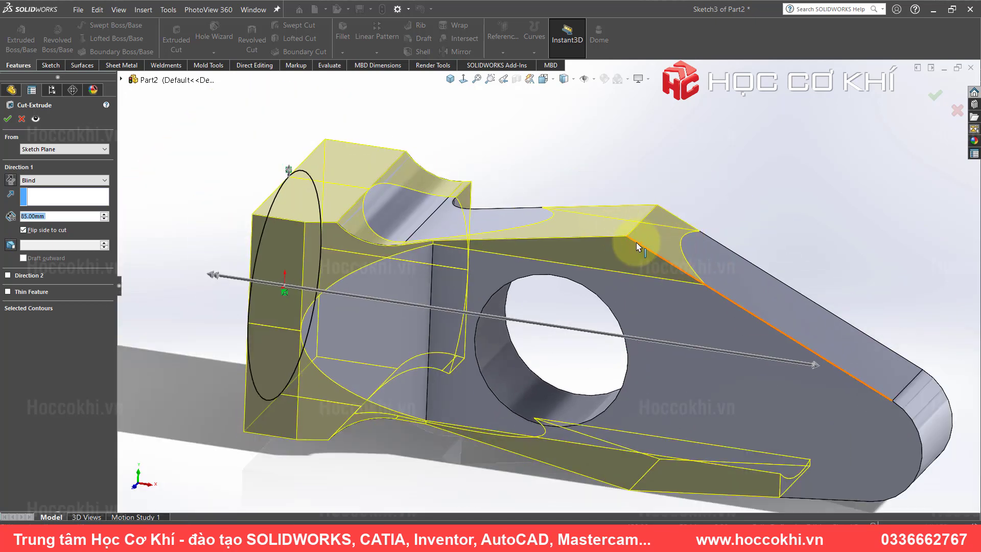
scroll(485, 258, down, 3)
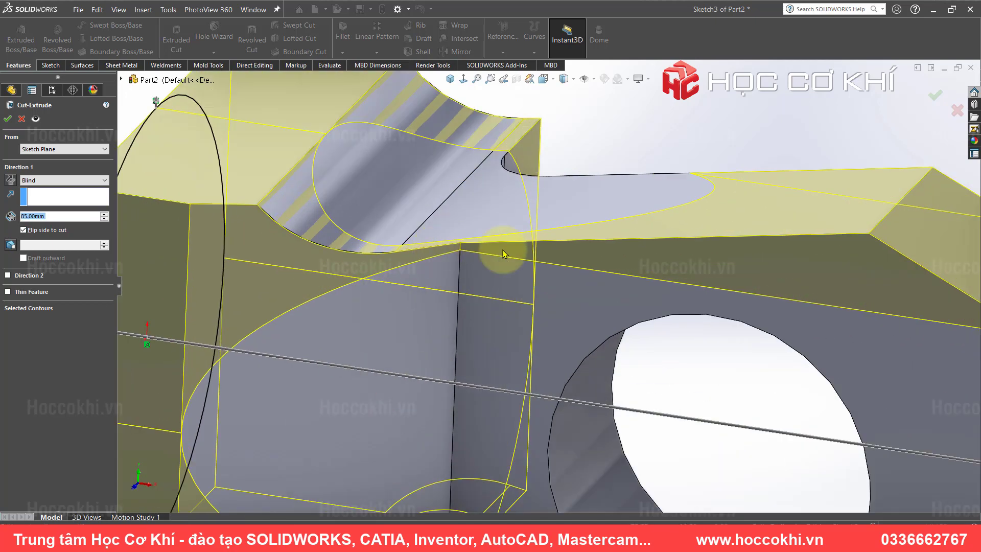
scroll(459, 266, down, 3)
scroll(449, 256, up, 2)
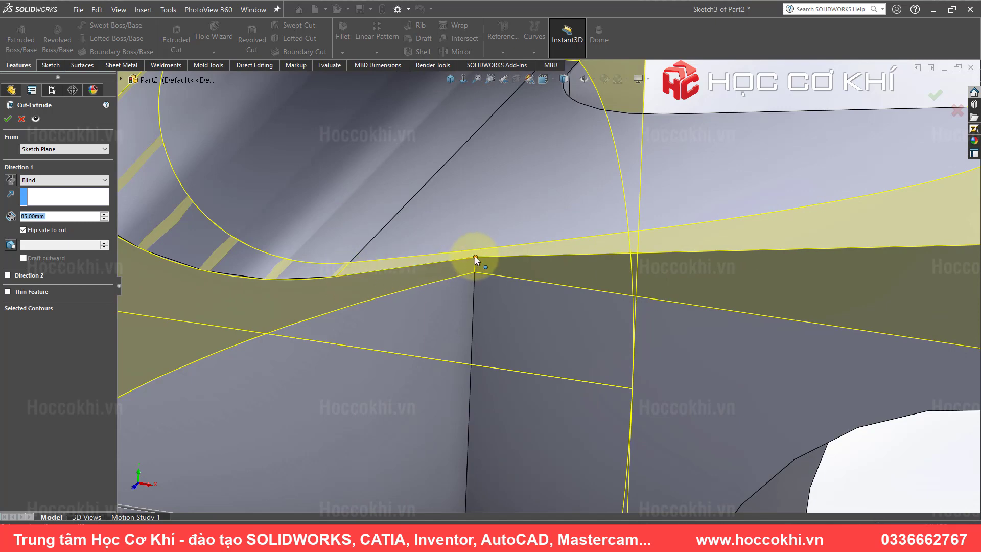
- End the cut Up To Vertex at the notch corner and confirm Cut-Extrude2
click(475, 257)
middle_drag(634, 207, 544, 245)
scroll(543, 246, up, 3)
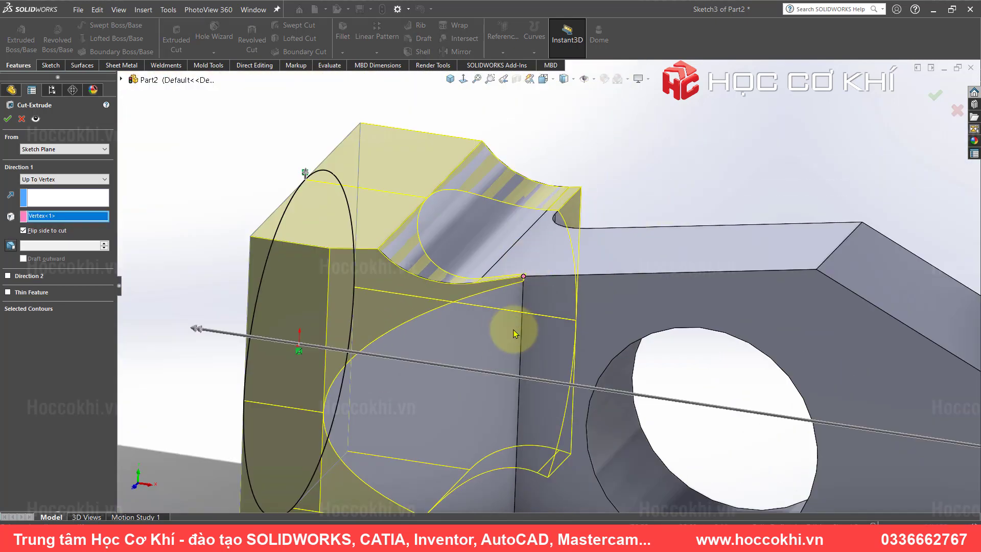
mouse_move(517, 329)
middle_down()
mouse_move(569, 355)
mouse_move(515, 407)
middle_up()
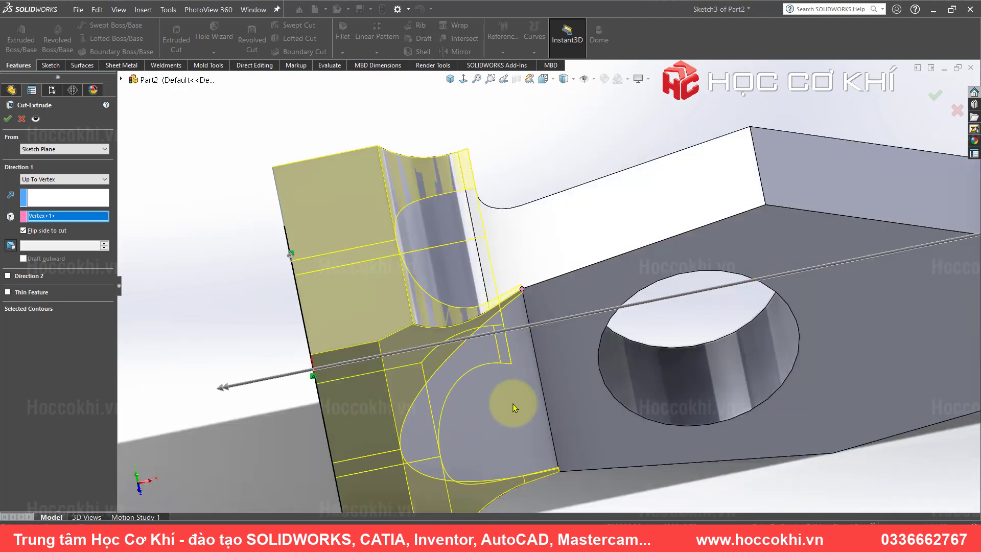
scroll(532, 263, down, 2)
scroll(532, 262, down, 3)
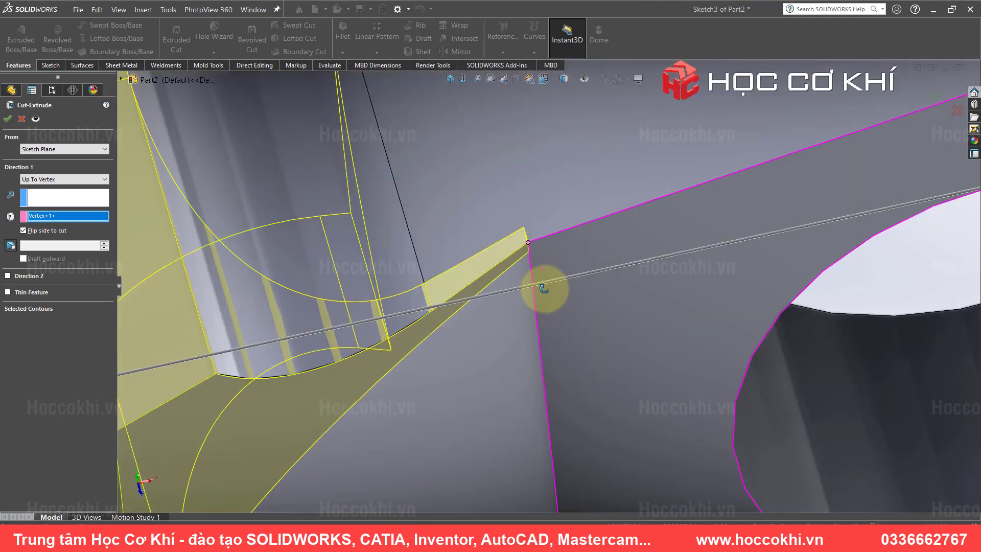
scroll(528, 243, down, 2)
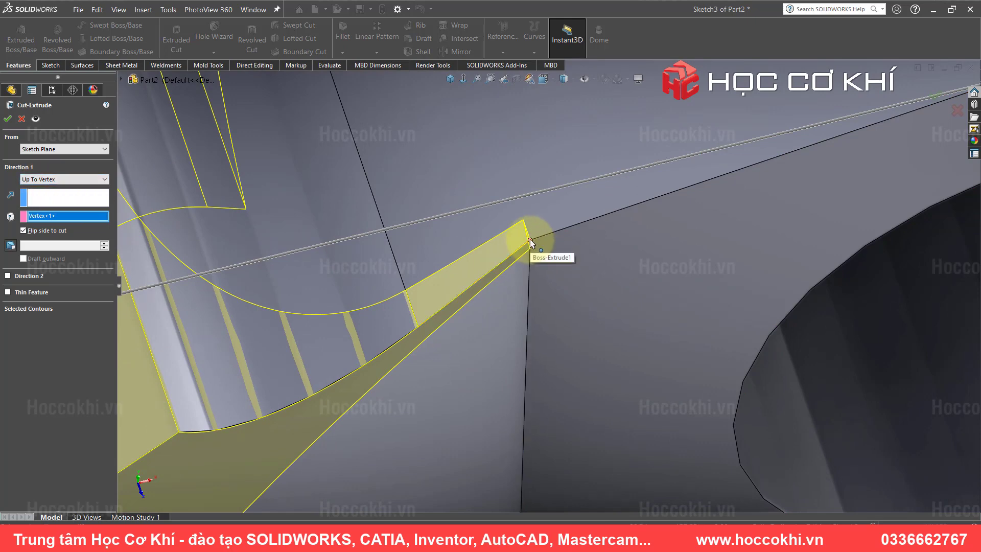
click(7, 119)
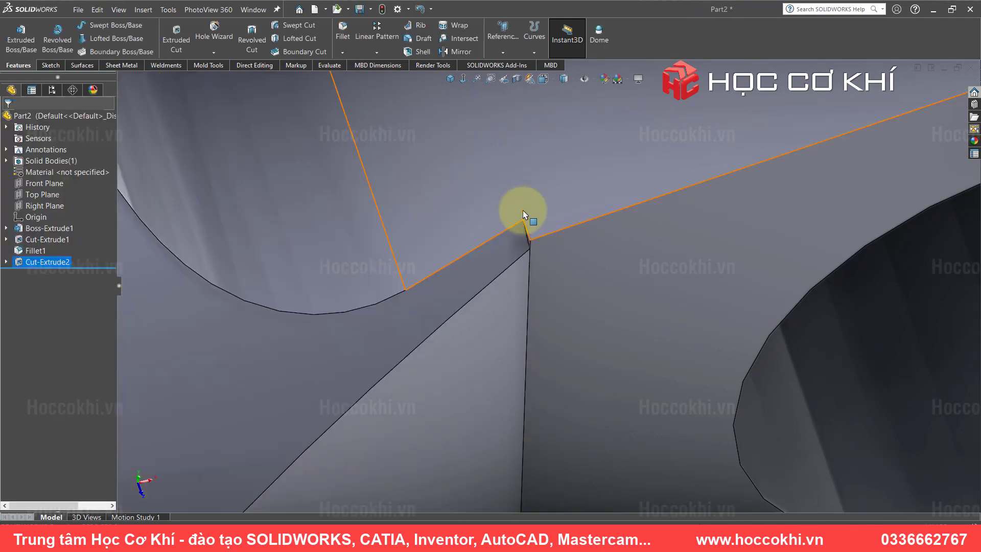
- Inspect the rounded cylinder end and select the leftover triangular notch face
scroll(523, 210, up, 5)
scroll(541, 284, up, 3)
scroll(486, 281, up, 3)
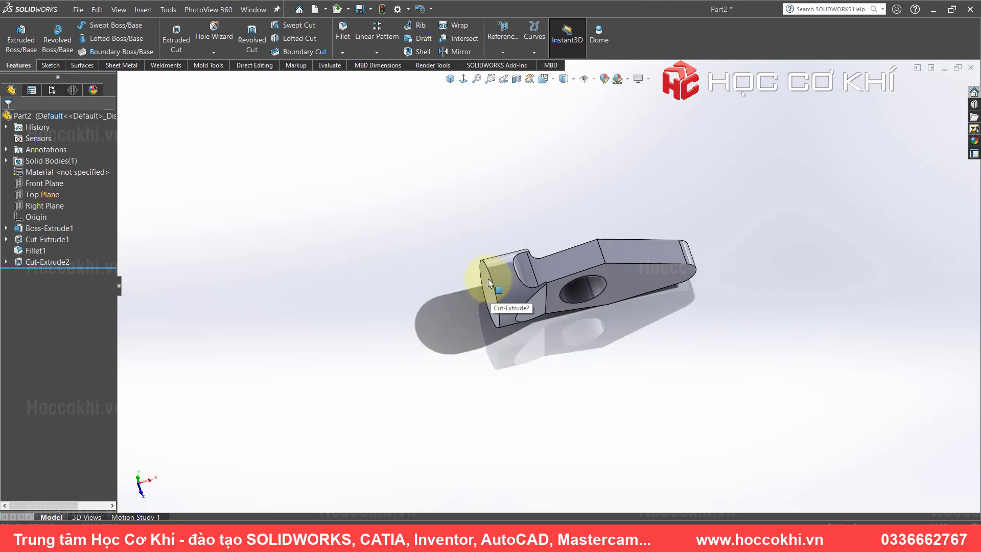
middle_drag(486, 281, 514, 213)
scroll(571, 263, down, 3)
scroll(570, 264, down, 3)
scroll(538, 255, down, 3)
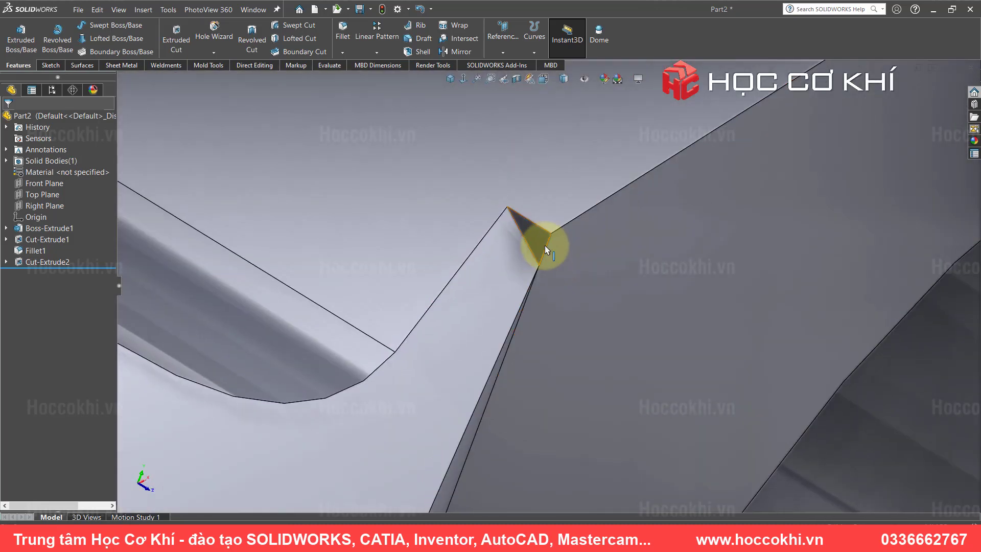
click(540, 244)
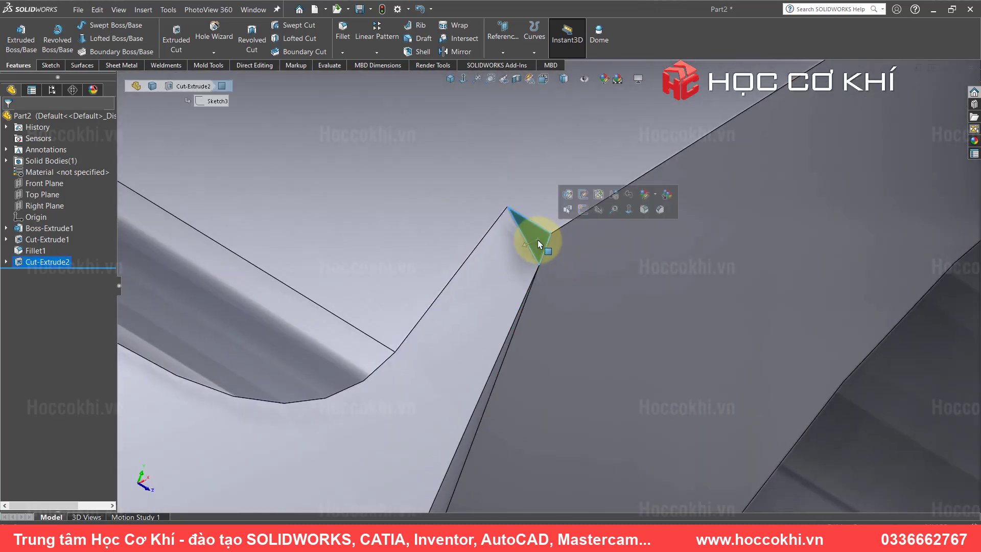
key(alt+Tab)
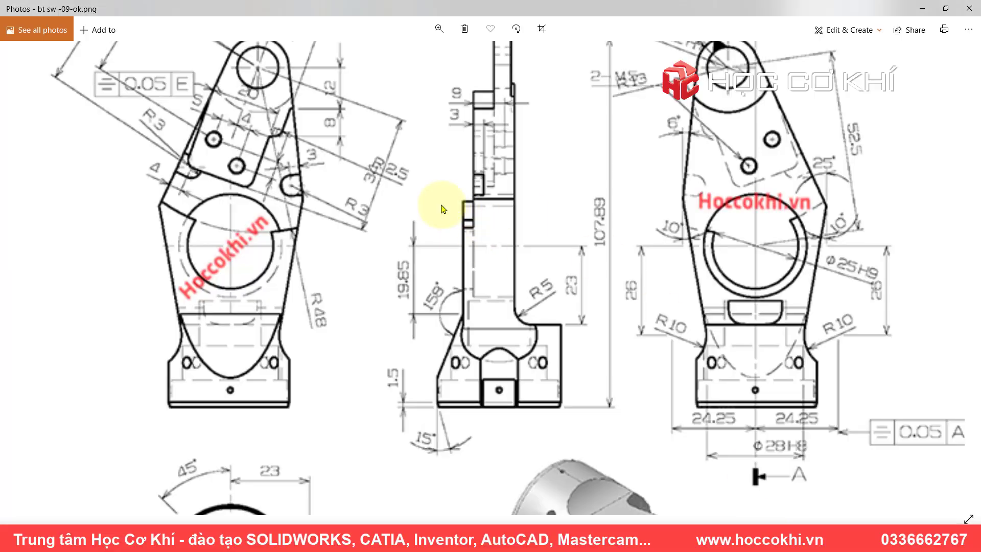
drag(442, 209, 405, 99)
scroll(508, 302, up, 3)
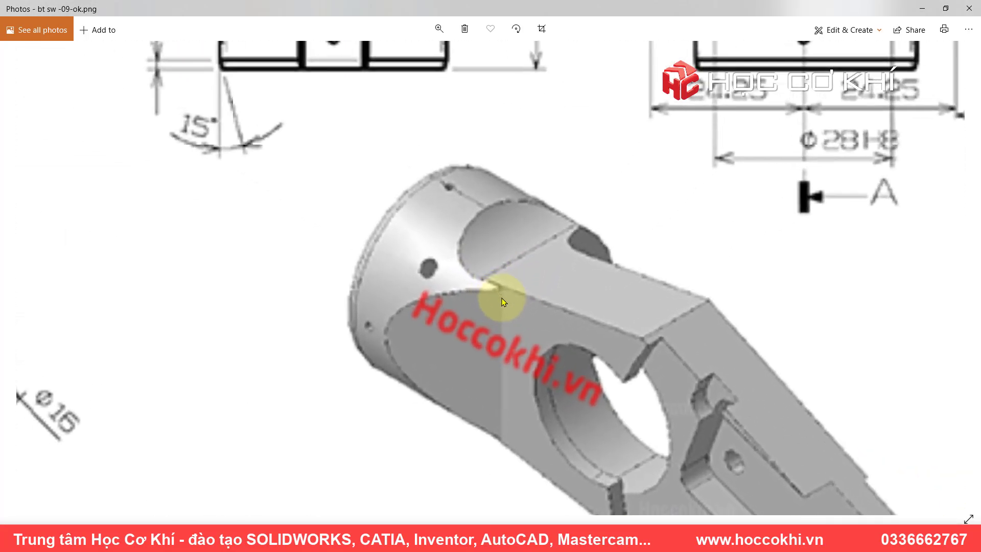
scroll(502, 301, down, 1)
scroll(526, 299, down, 1)
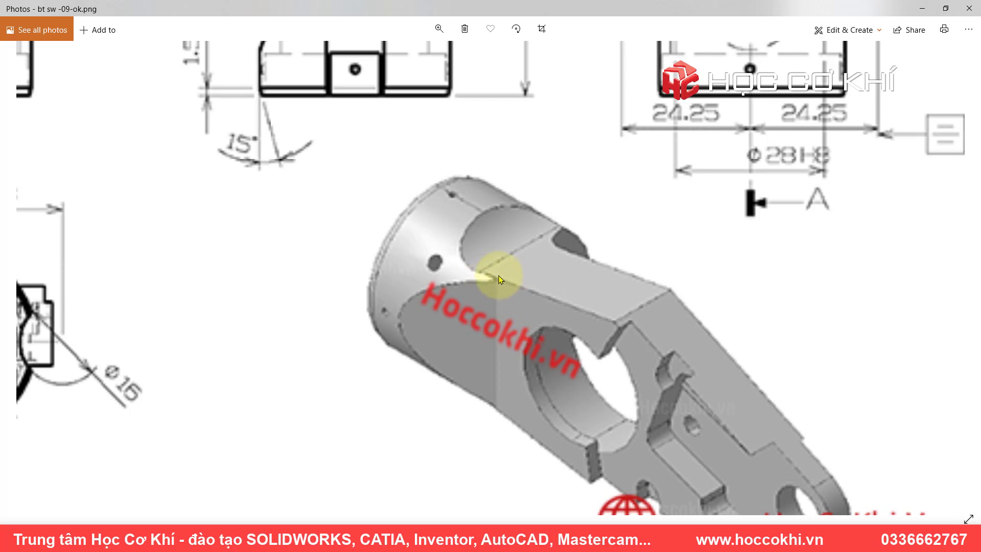
- Orbit around the part to inspect the leftover faces at the notch
key(alt+Tab)
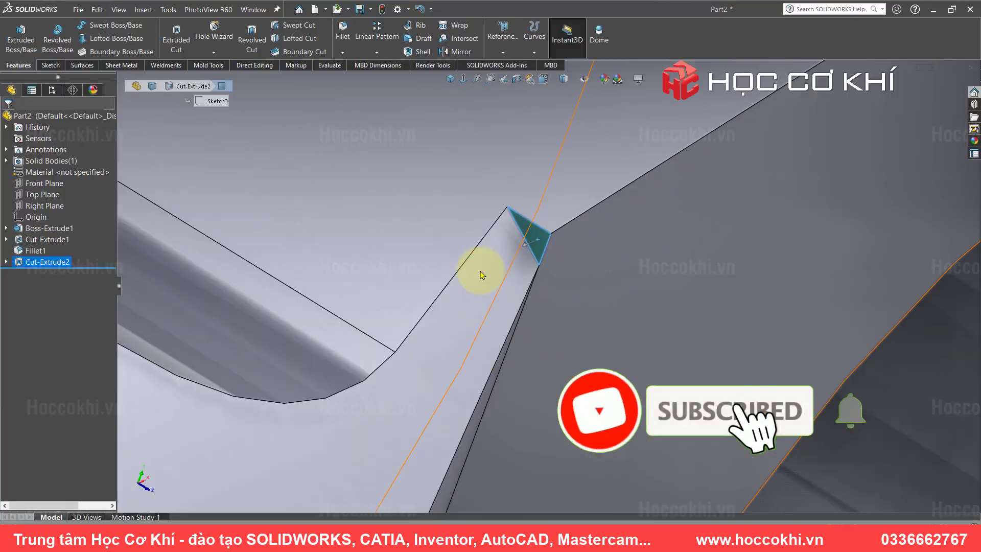
scroll(585, 251, down, 5)
scroll(532, 255, down, 3)
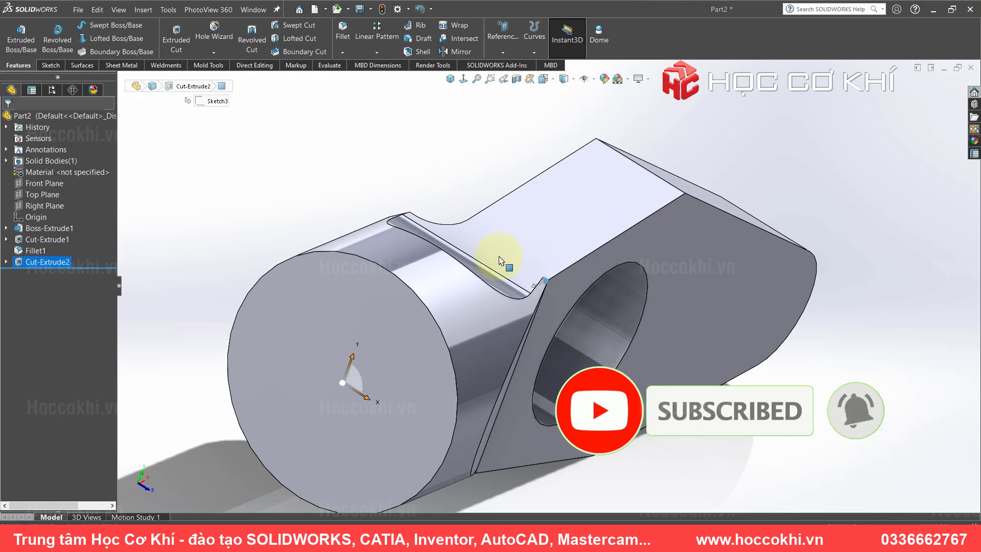
mouse_move(500, 259)
middle_down()
mouse_move(544, 292)
mouse_move(416, 219)
middle_up()
scroll(516, 317, down, 2)
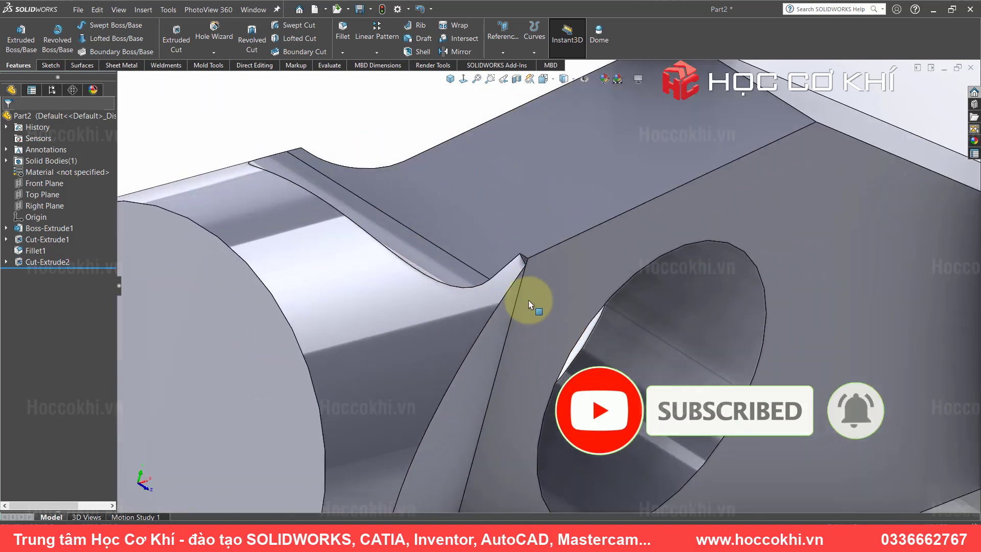
scroll(527, 266, down, 2)
scroll(523, 243, up, 1)
scroll(555, 341, up, 4)
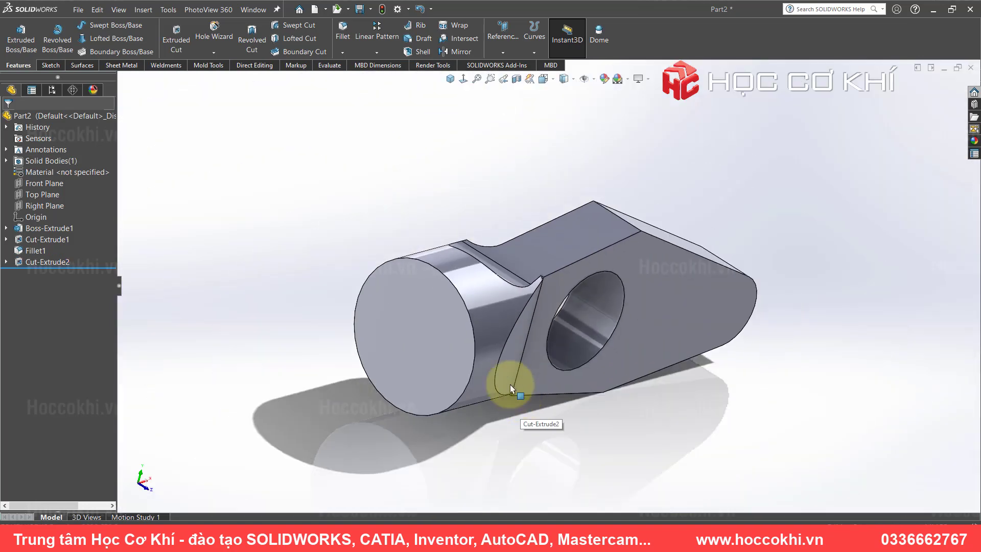
middle_drag(510, 384, 493, 265)
scroll(467, 329, down, 4)
scroll(437, 345, down, 2)
scroll(517, 327, up, 3)
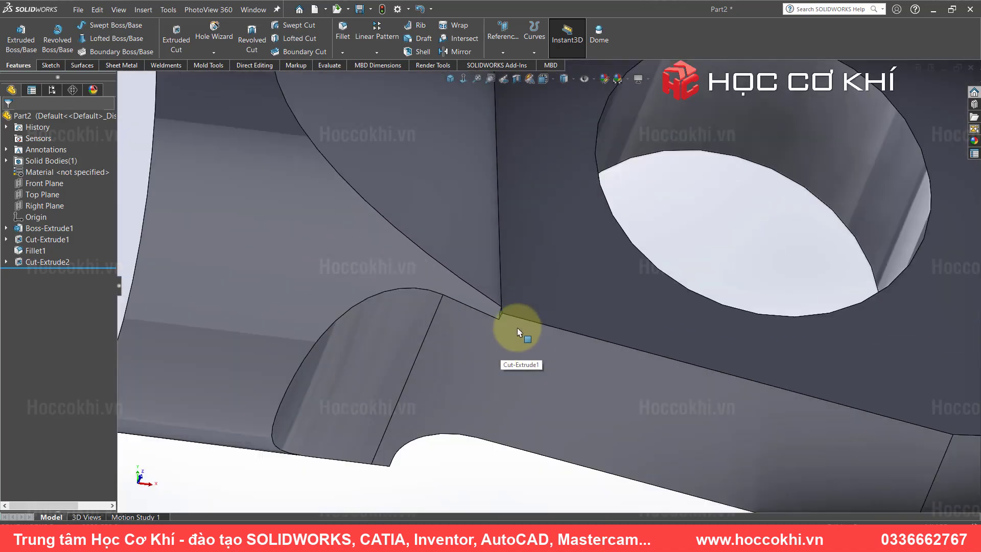
scroll(511, 330, up, 2)
mouse_move(510, 330)
middle_down()
mouse_move(528, 192)
mouse_move(450, 257)
mouse_move(578, 226)
mouse_move(592, 176)
mouse_move(652, 236)
mouse_move(609, 363)
mouse_move(491, 503)
middle_up()
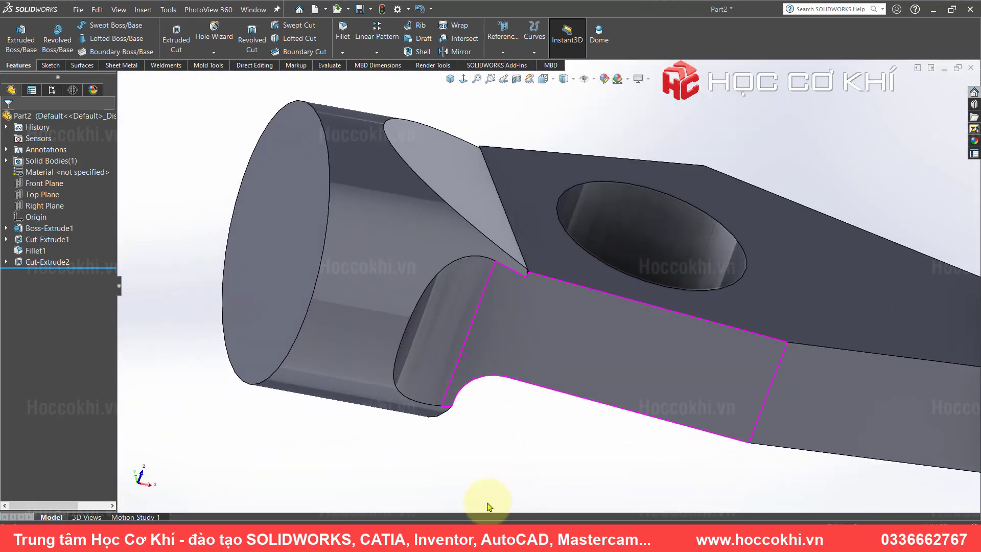
scroll(213, 158, down, 2)
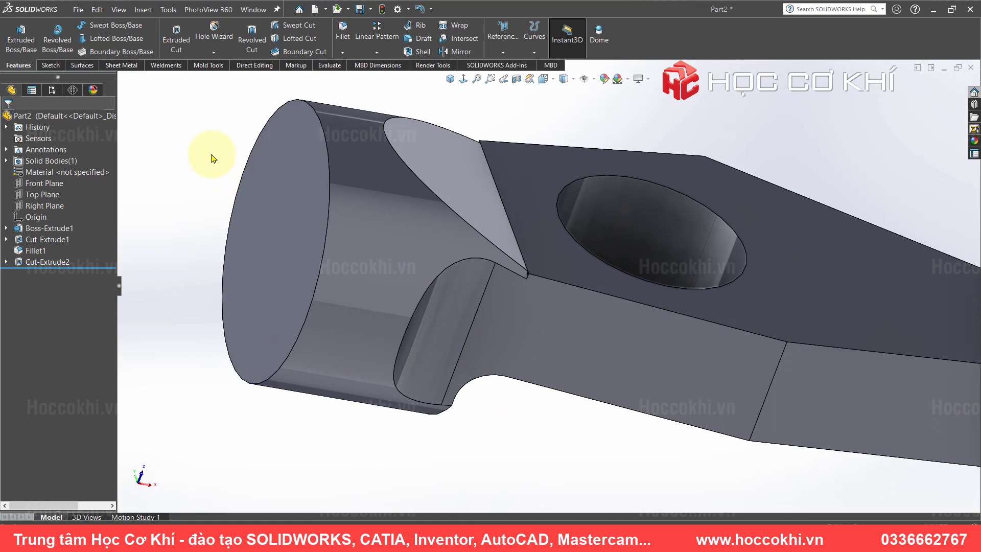
- Remove the two small triangular notch faces with Delete Face
click(250, 71)
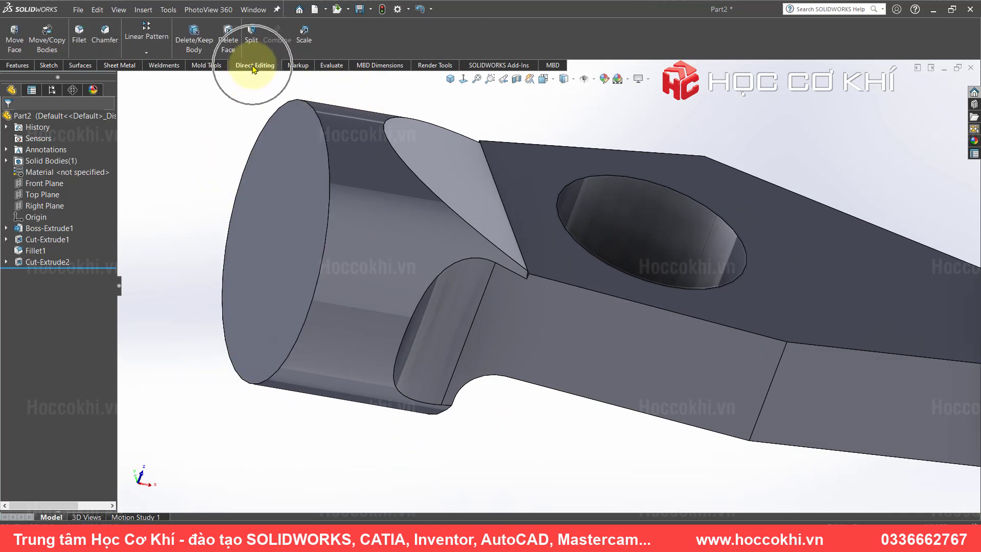
click(229, 34)
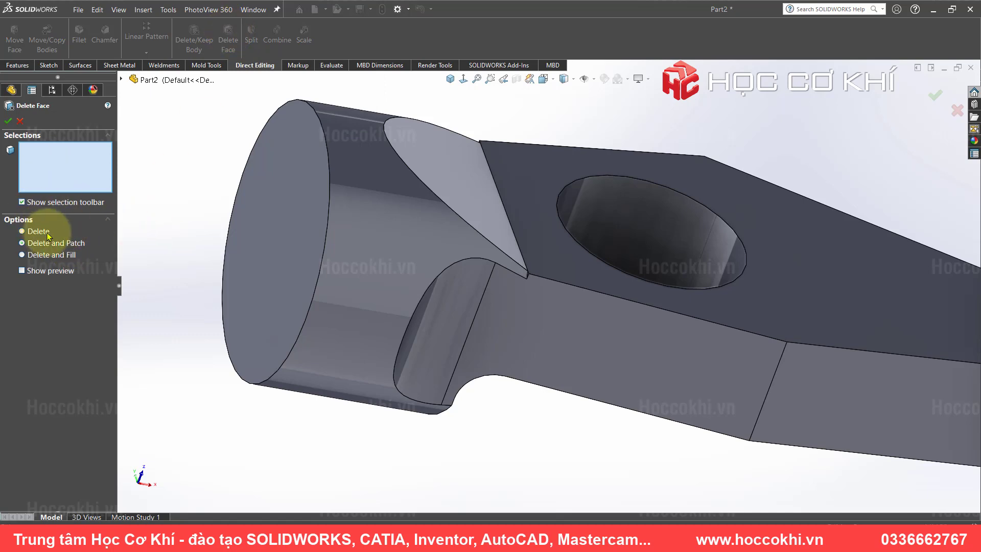
scroll(559, 283, down, 3)
scroll(508, 278, down, 2)
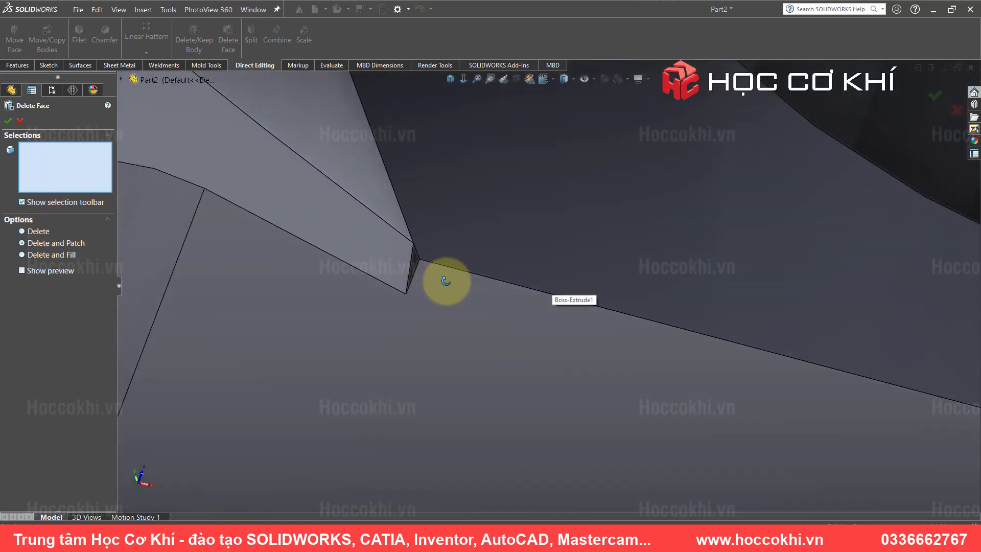
scroll(445, 281, down, 2)
click(411, 266)
scroll(525, 292, up, 3)
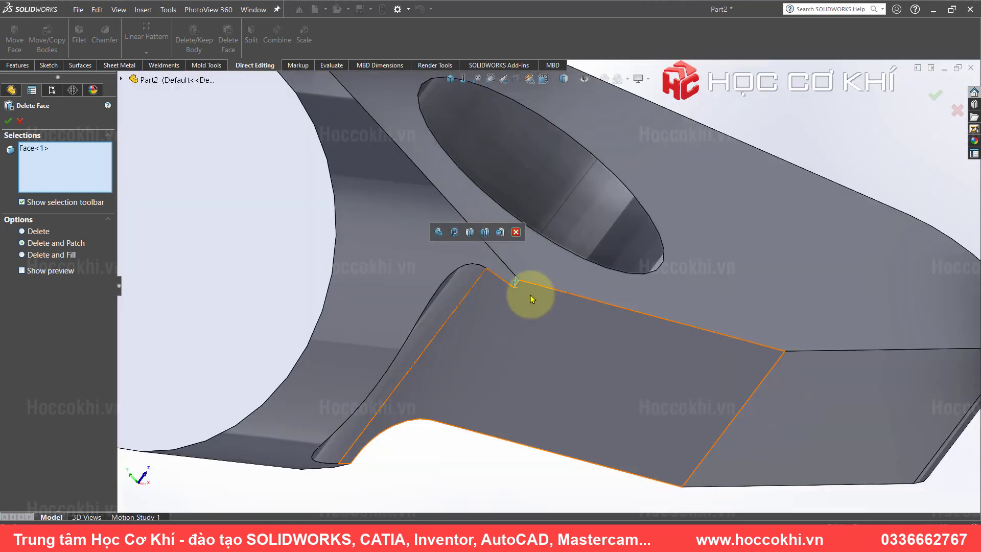
scroll(521, 278, up, 2)
scroll(434, 294, down, 2)
scroll(448, 253, down, 2)
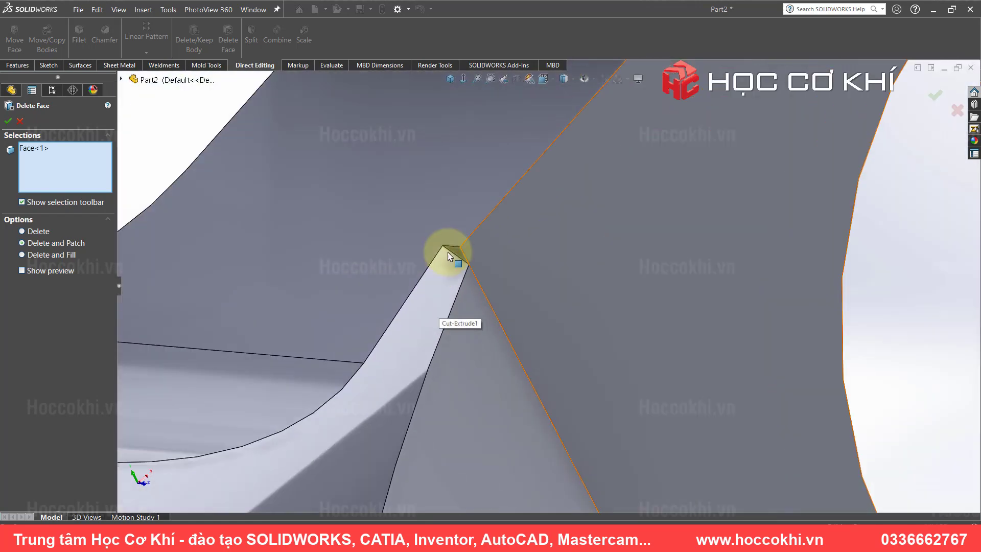
scroll(511, 268, down, 2)
click(486, 247)
- Inspect the patched notch from several angles, then return to Isometric view
scroll(562, 297, up, 3)
scroll(647, 346, up, 2)
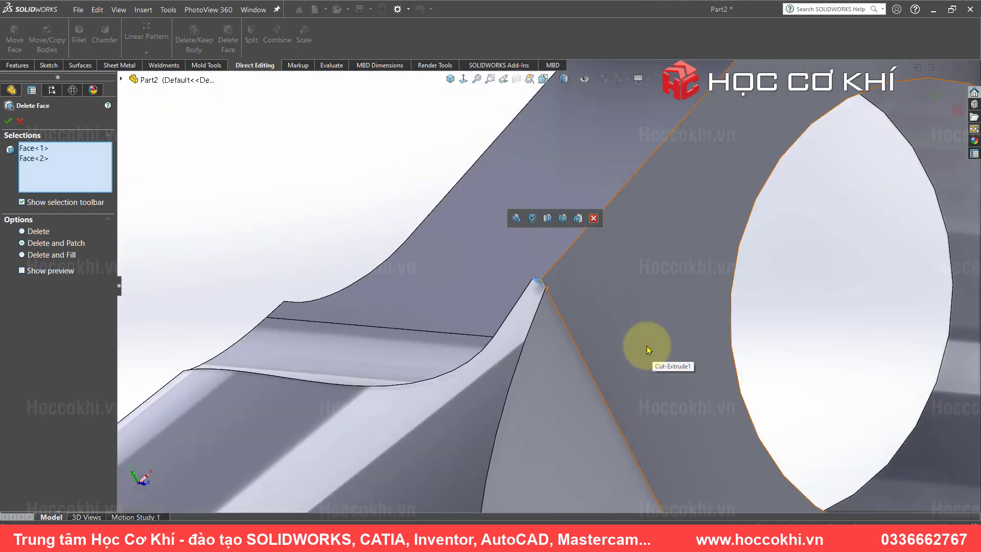
middle_drag(647, 345, 537, 317)
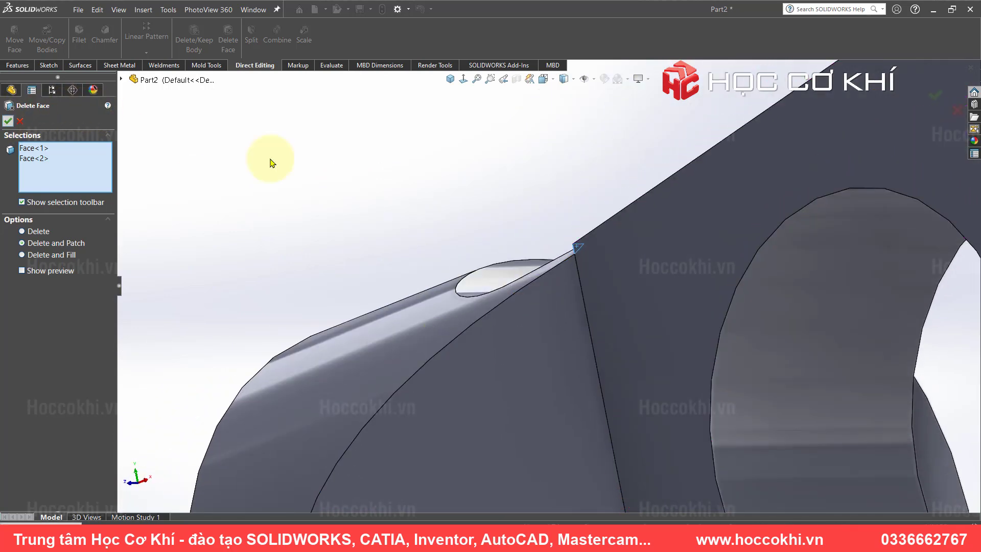
scroll(570, 307, up, 3)
mouse_move(609, 306)
middle_down()
mouse_move(562, 354)
mouse_move(572, 301)
middle_up()
scroll(553, 243, down, 3)
scroll(550, 212, down, 2)
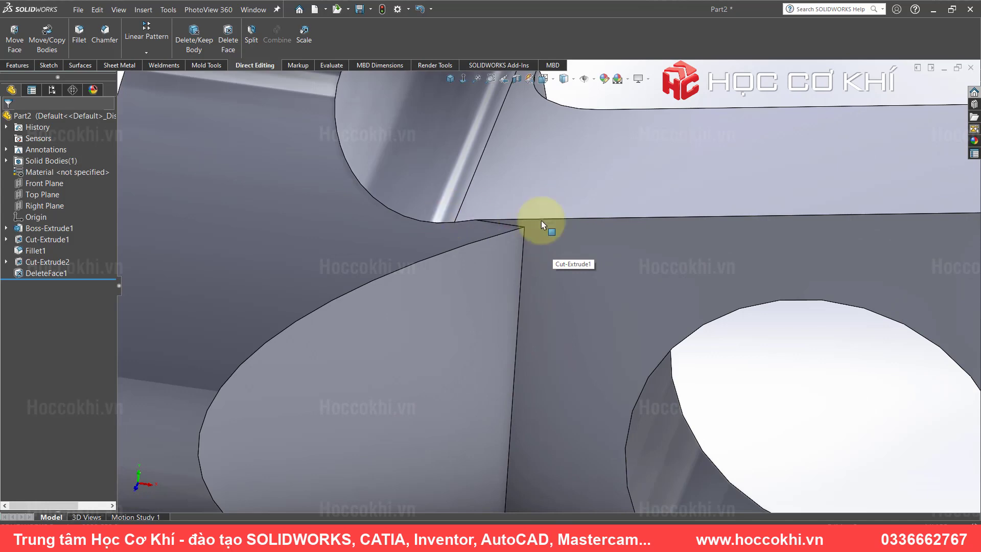
scroll(526, 289, up, 5)
scroll(527, 286, up, 2)
mouse_move(537, 285)
middle_down()
mouse_move(558, 257)
mouse_move(576, 280)
middle_up()
click(450, 81)
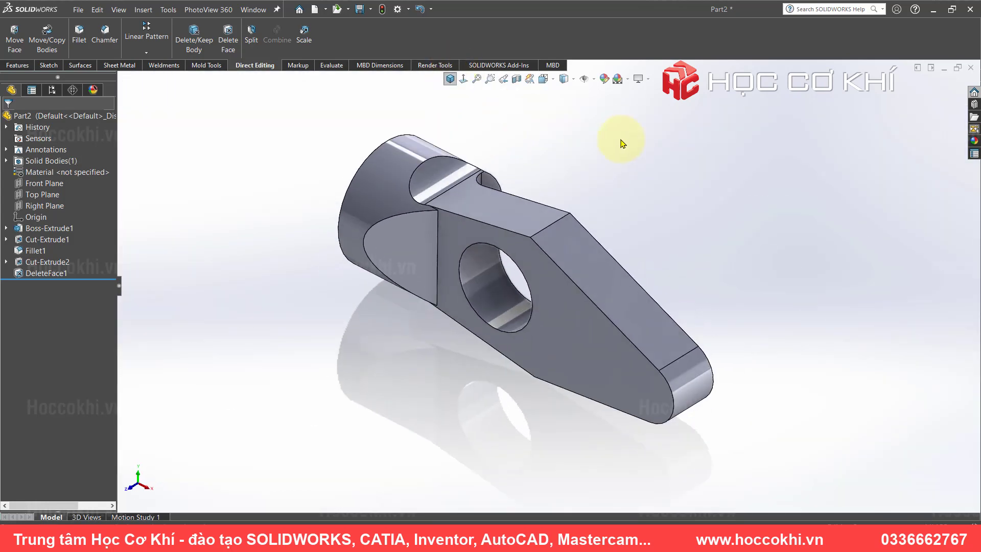
mouse_move(394, 295)
middle_down()
mouse_move(608, 208)
mouse_move(815, 247)
mouse_move(649, 256)
mouse_move(506, 294)
mouse_move(575, 337)
middle_up()
key(alt+Tab)
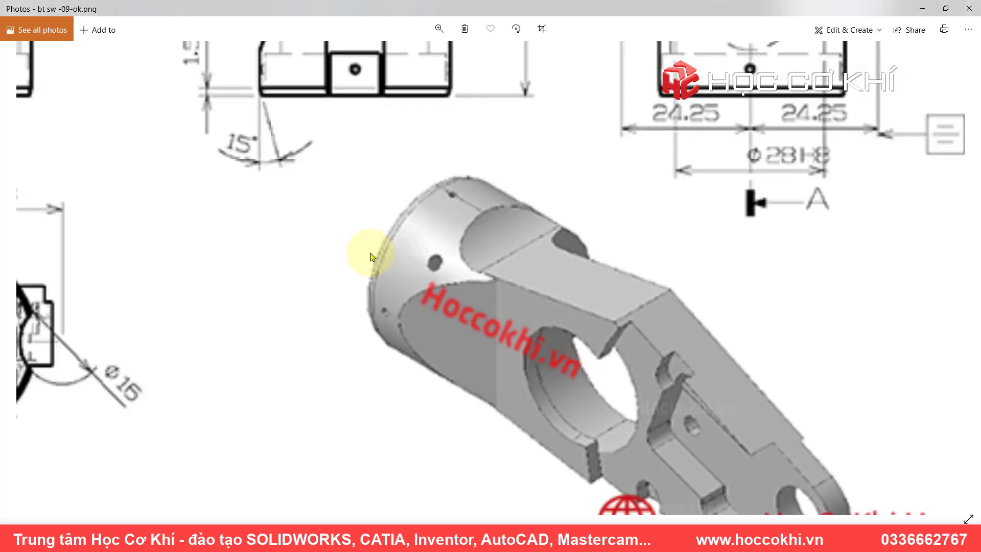
drag(471, 311, 519, 274)
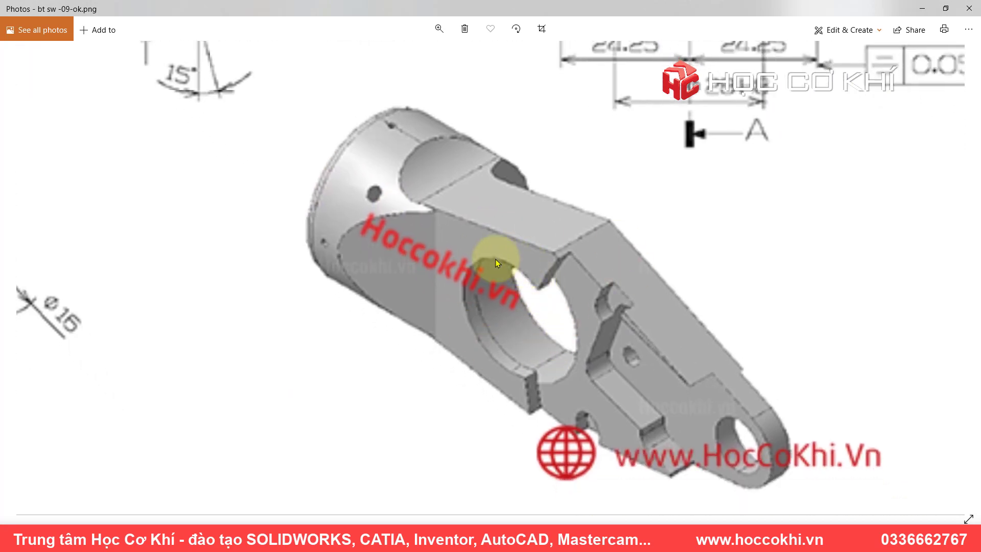
drag(563, 175, 460, 455)
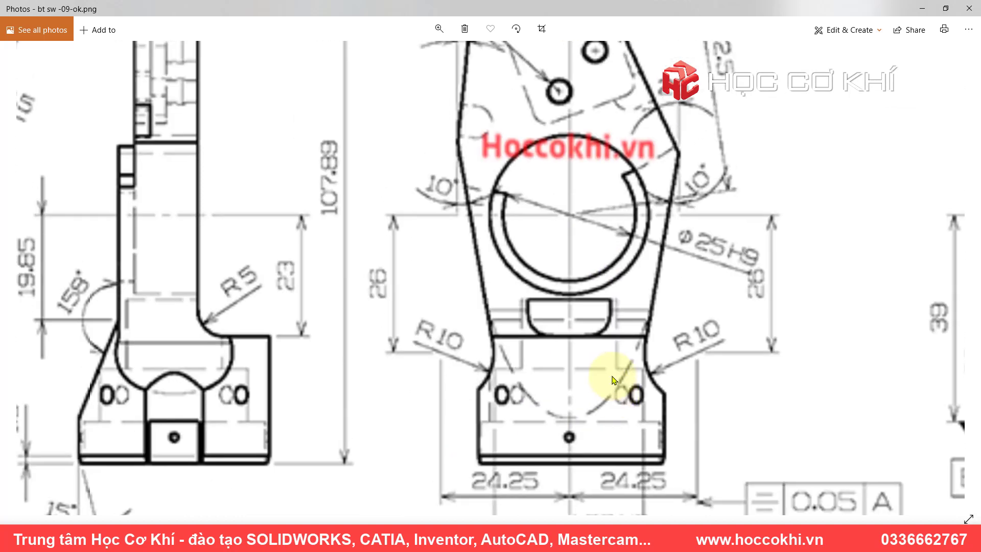
drag(614, 380, 625, 421)
drag(534, 255, 458, 258)
mouse_move(971, 286)
mouse_down()
mouse_move(800, 284)
mouse_move(633, 210)
mouse_up()
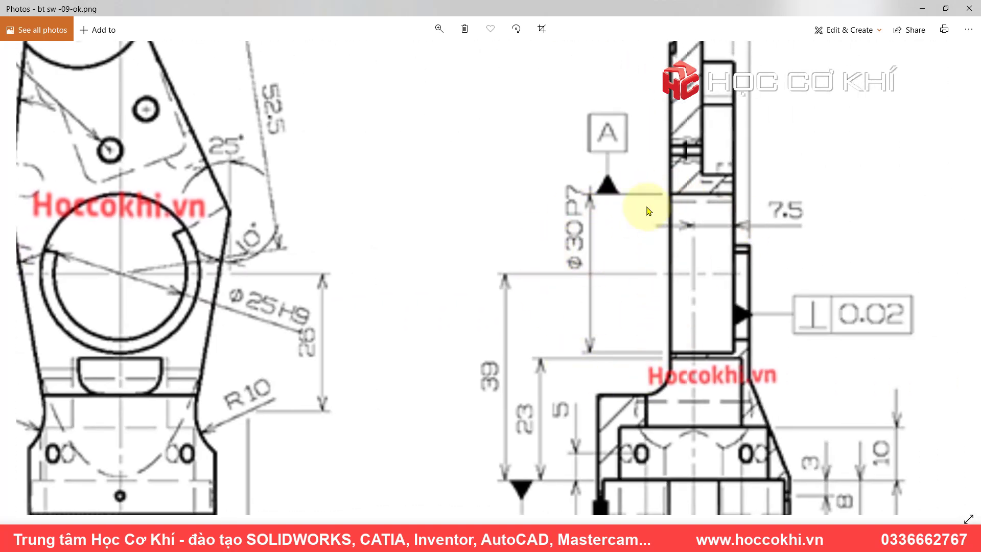
mouse_move(742, 233)
mouse_down()
mouse_move(706, 323)
mouse_move(683, 215)
mouse_up()
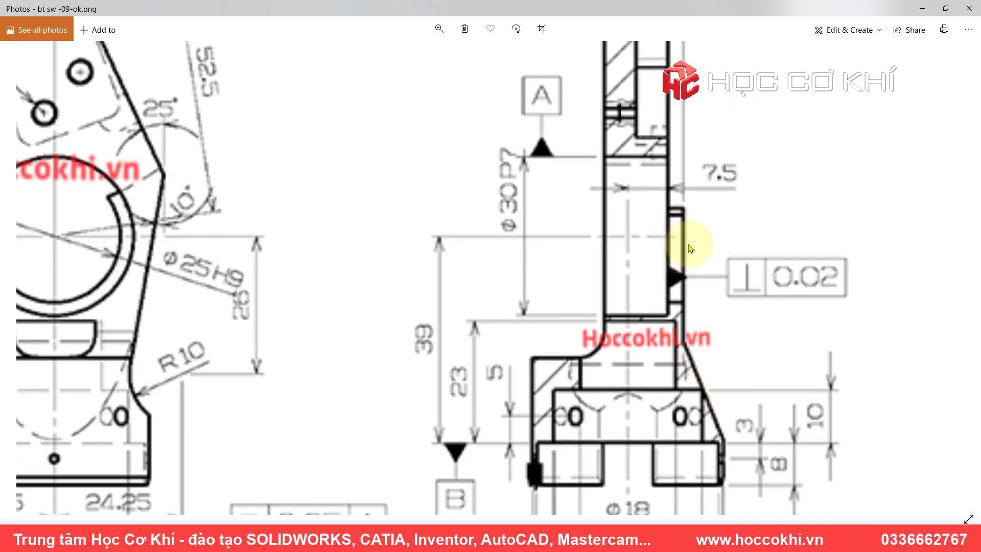
drag(658, 218, 645, 310)
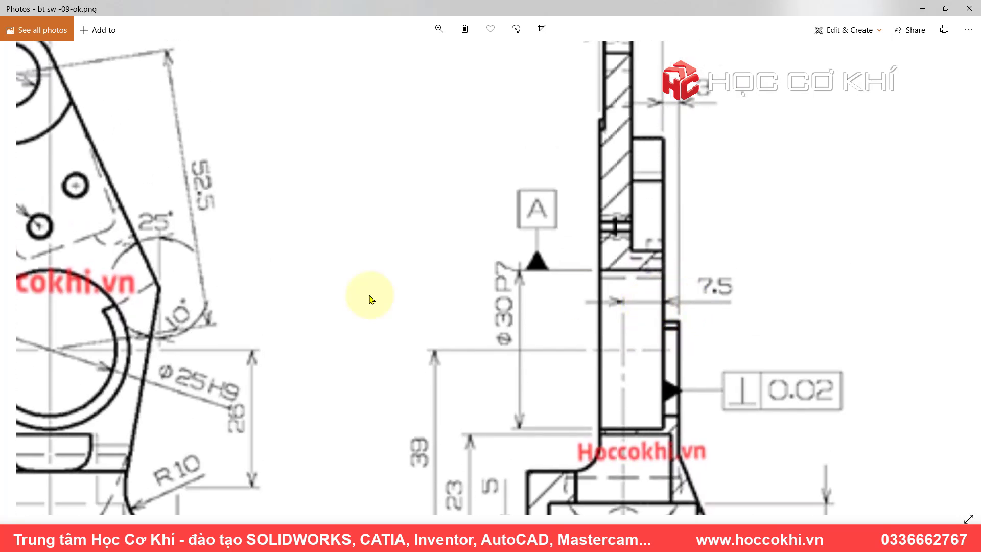
key(alt+Tab)
mouse_move(412, 250)
middle_down()
mouse_move(410, 435)
mouse_move(405, 281)
middle_up()
- Sketch a Ø30 circle concentric with the large hole on the flat face
click(508, 240)
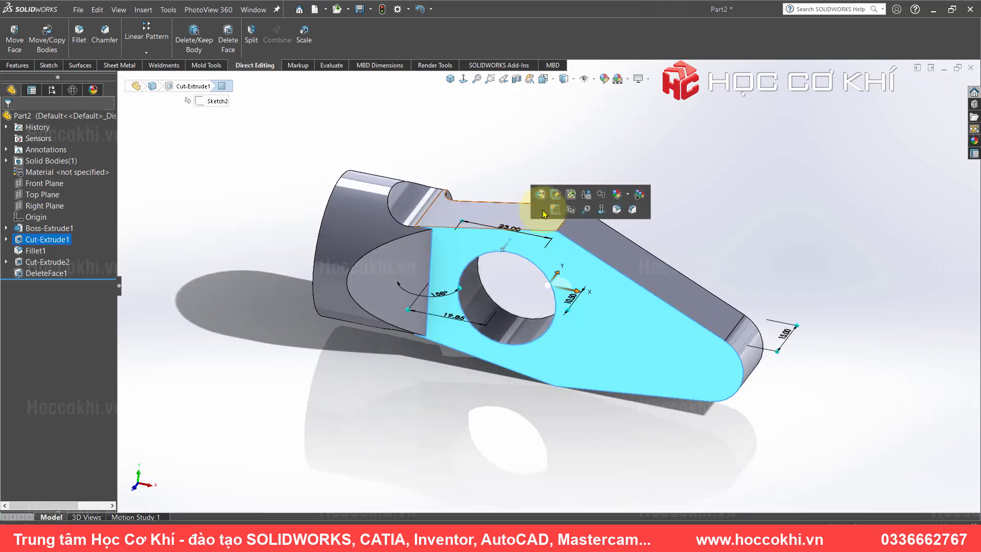
click(556, 209)
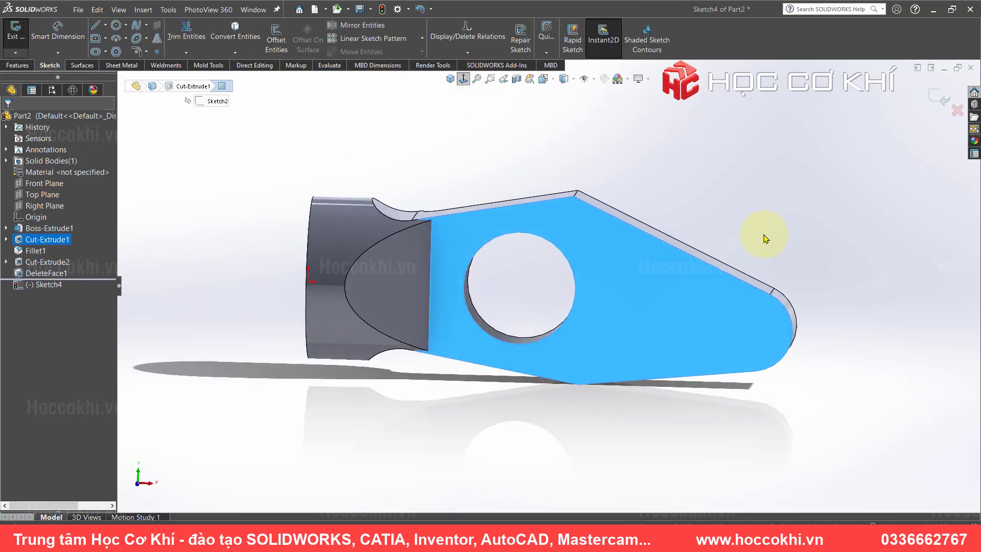
key(c)
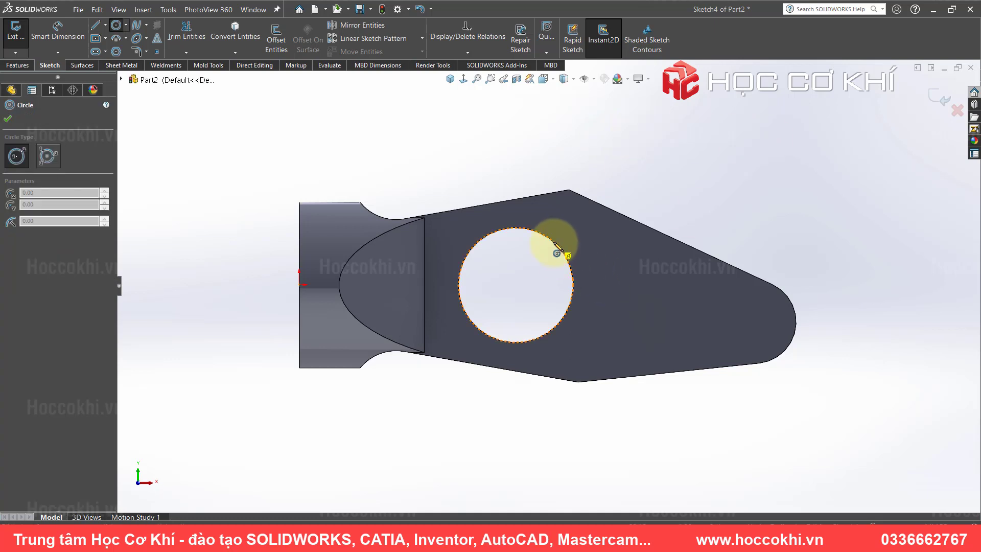
click(516, 285)
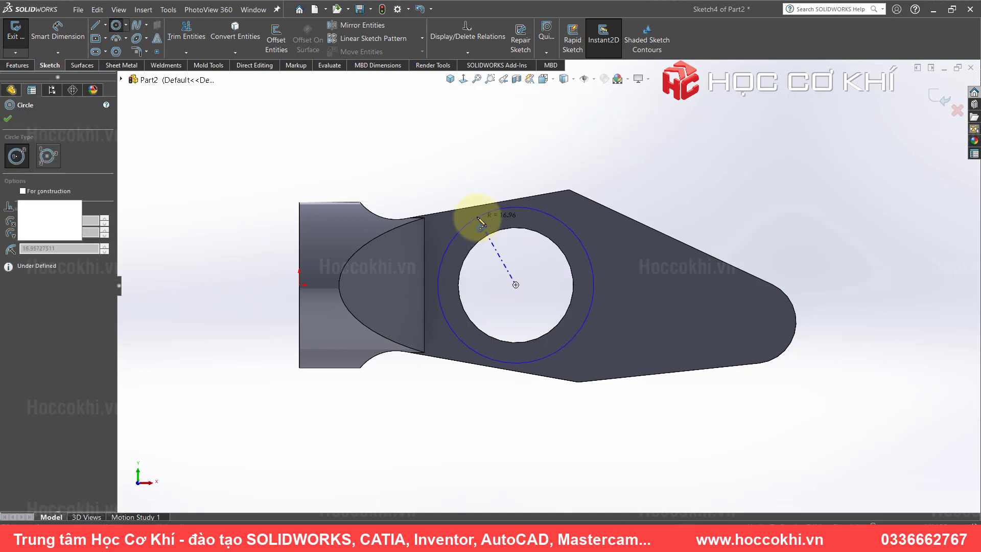
click(532, 212)
key(d)
click(532, 212)
click(513, 156)
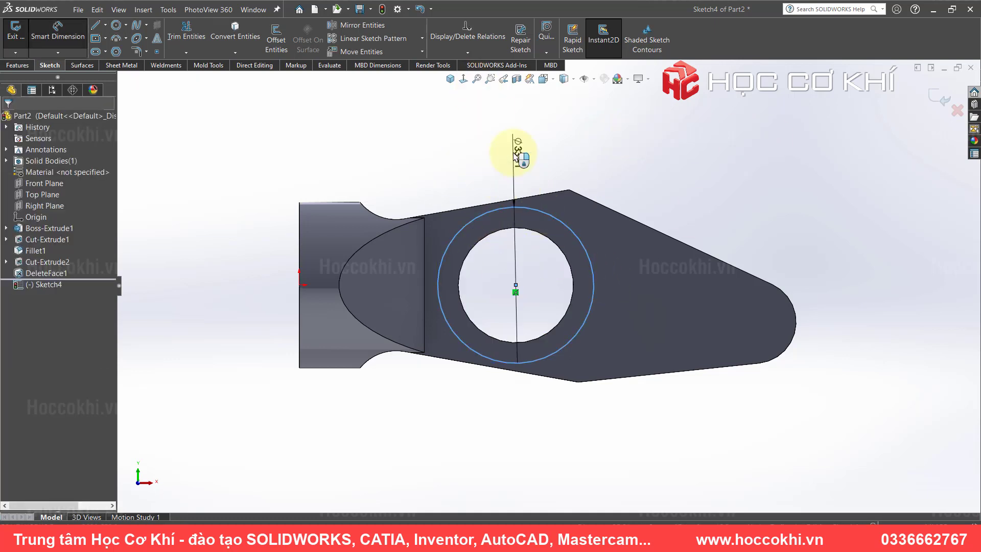
text(30)
key(Return)
text(30)
key(Return)
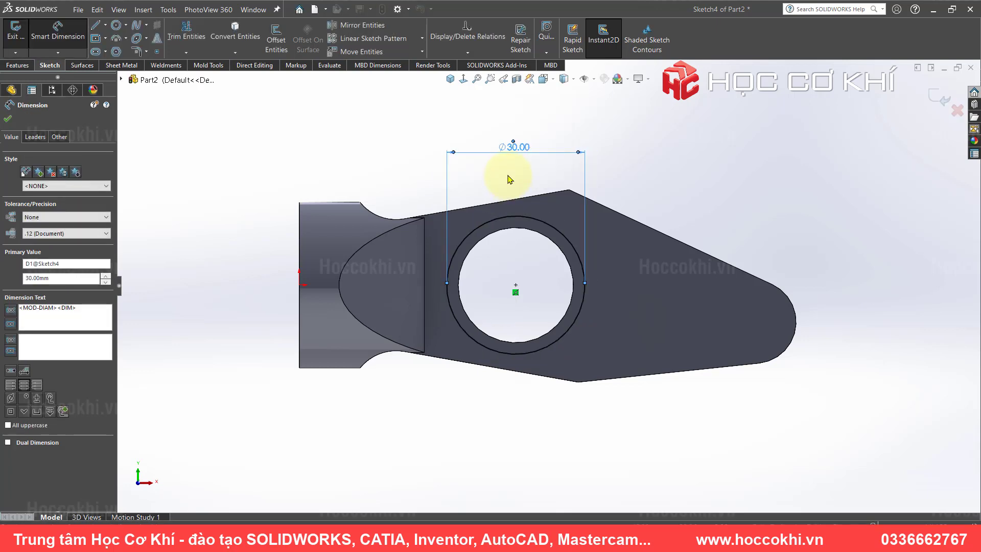
- Extrude-cut the Ø30 circle Through All, starting from a 3 mm offset
click(19, 65)
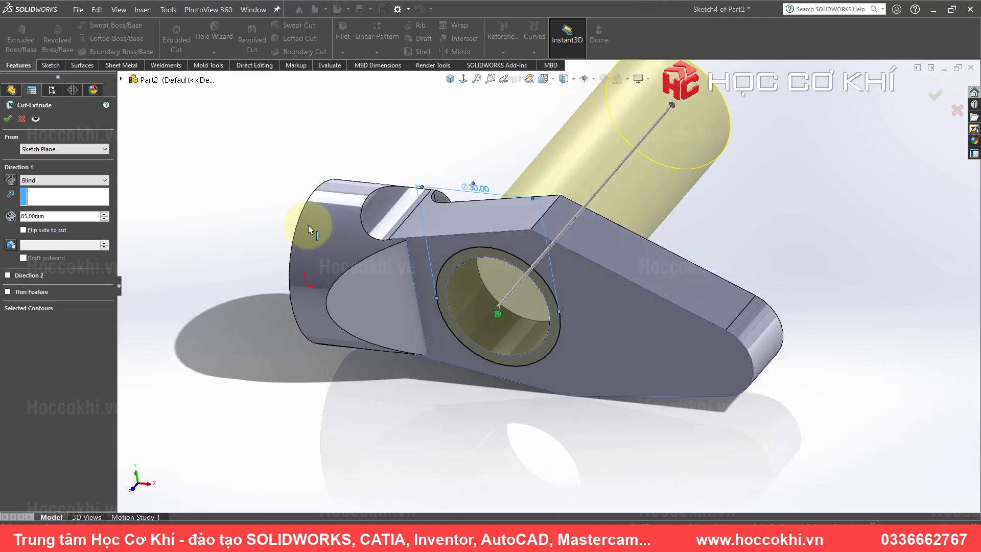
click(64, 151)
click(54, 182)
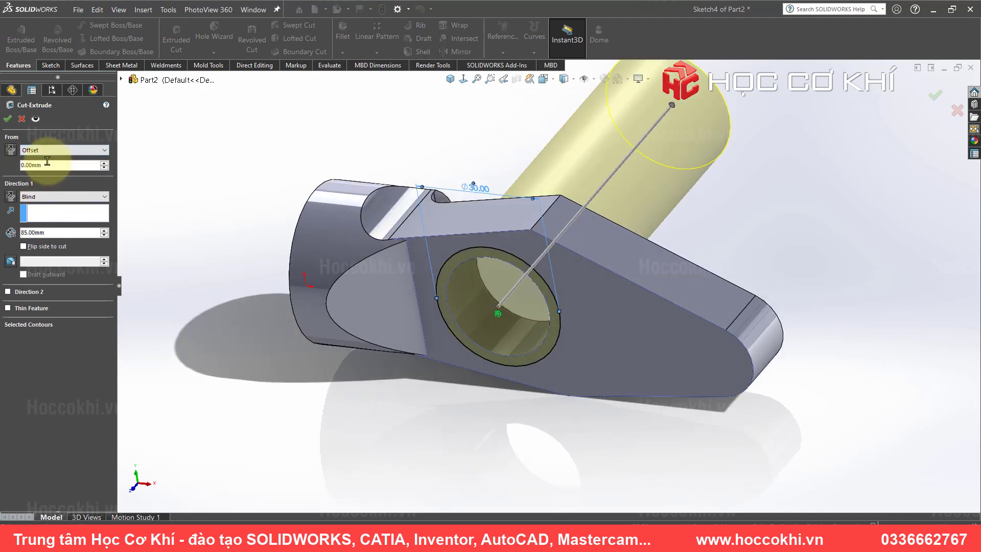
text(3)
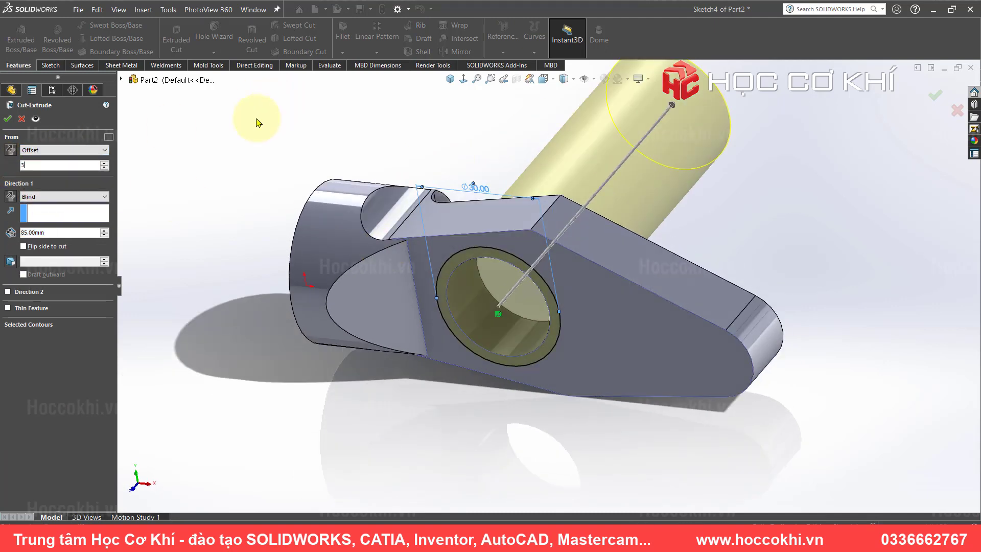
middle_drag(440, 273, 454, 426)
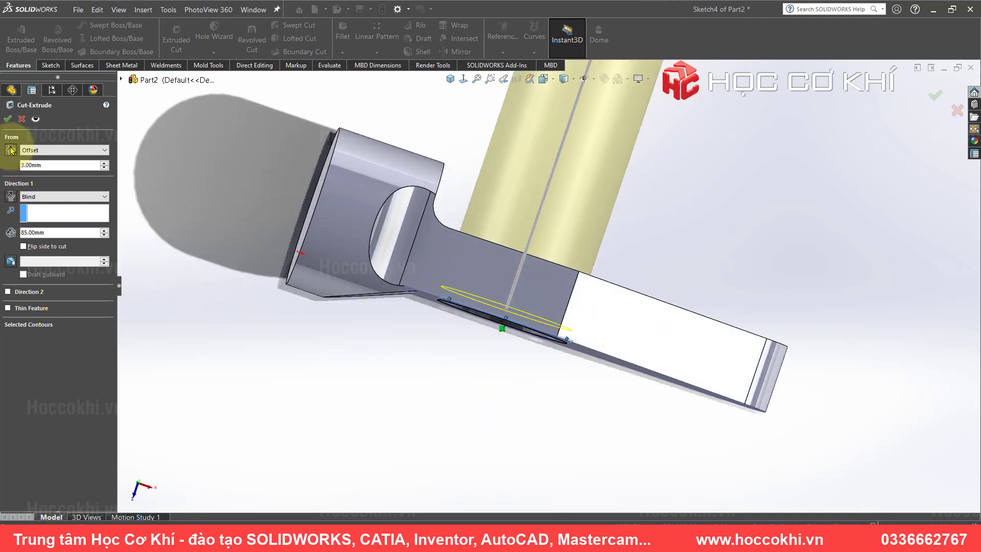
click(46, 197)
click(46, 212)
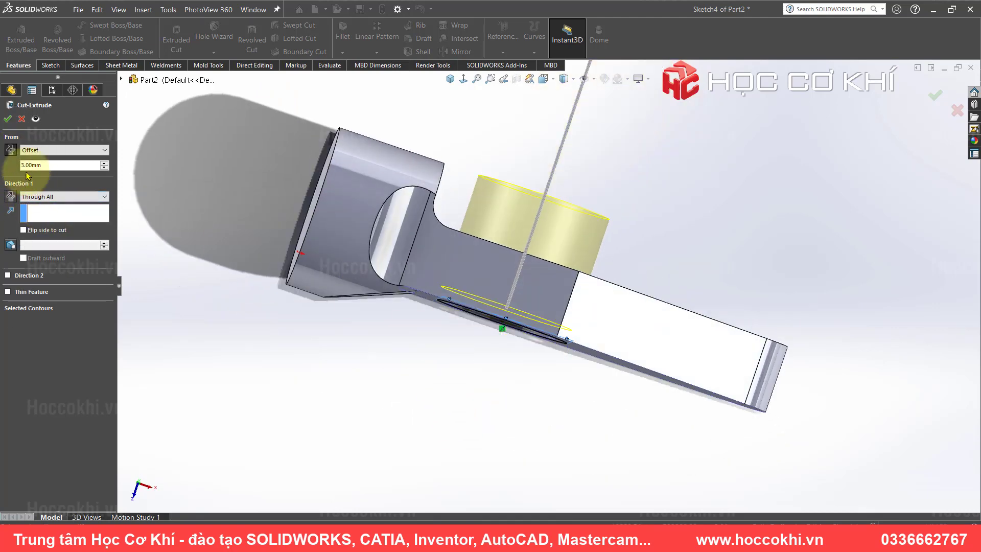
click(8, 119)
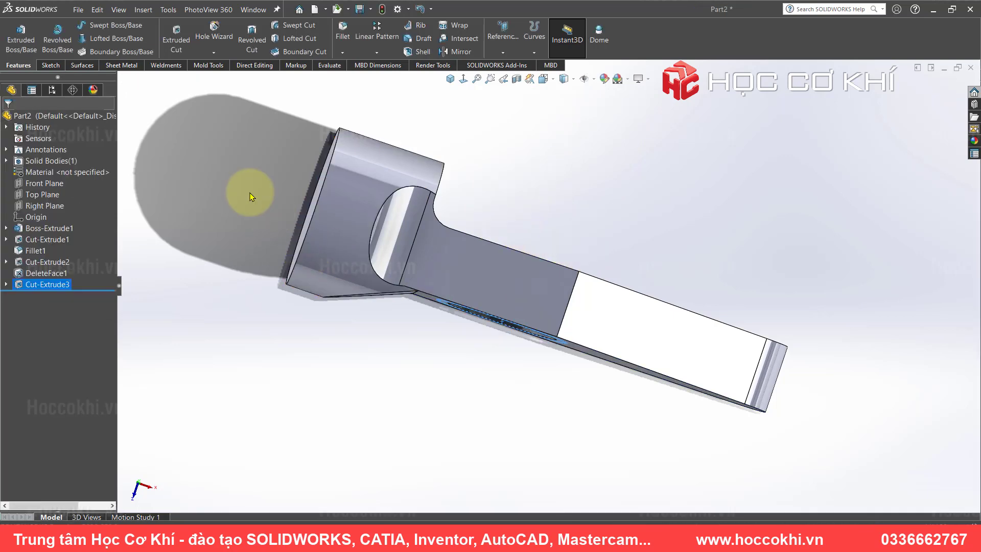
- Review the drawing's left view and Detail B in Photos, then go back to the part
mouse_move(580, 262)
middle_down()
mouse_move(547, 98)
mouse_move(503, 325)
mouse_move(576, 497)
mouse_move(517, 160)
mouse_move(565, 169)
middle_up()
key(alt+Tab)
scroll(512, 296, down, 2)
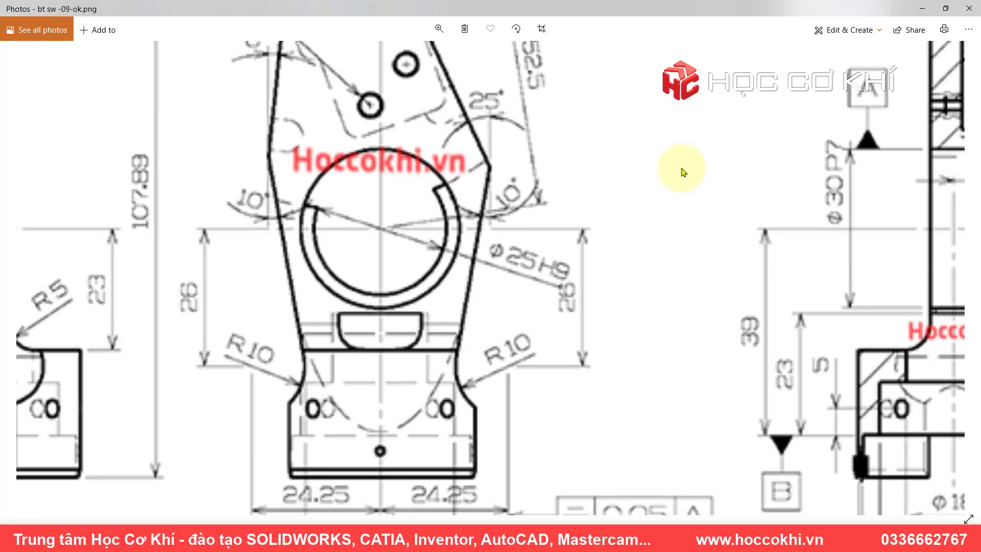
scroll(460, 234, up, 2)
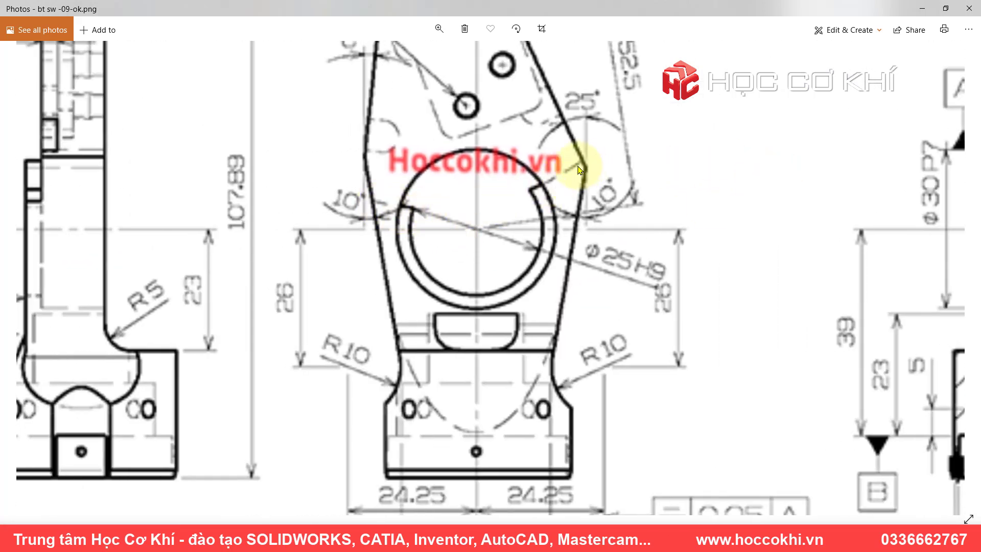
scroll(442, 224, down, 1)
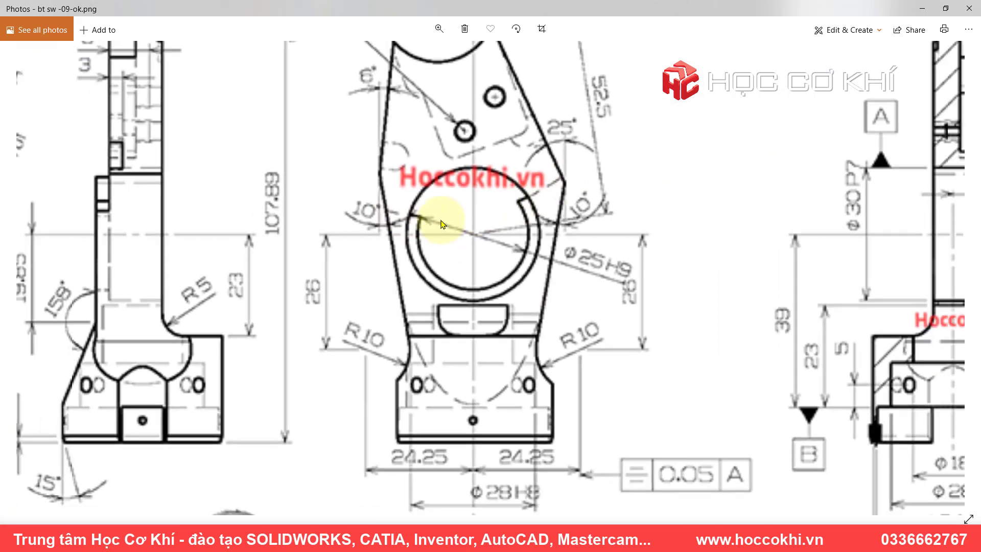
scroll(442, 225, down, 1)
scroll(442, 225, down, 1)
scroll(307, 233, down, 2)
drag(306, 233, 844, 222)
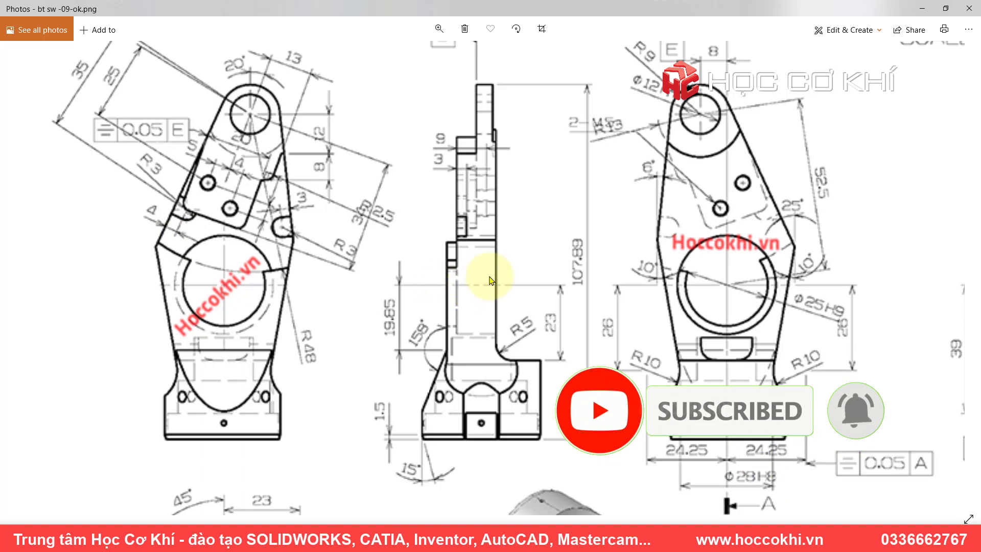
drag(806, 296, 419, 340)
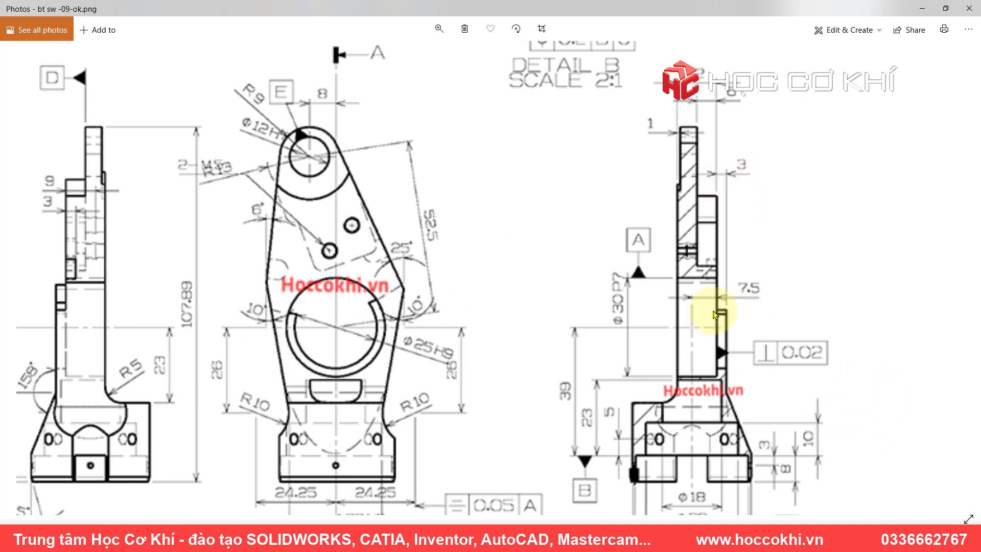
drag(400, 312, 796, 305)
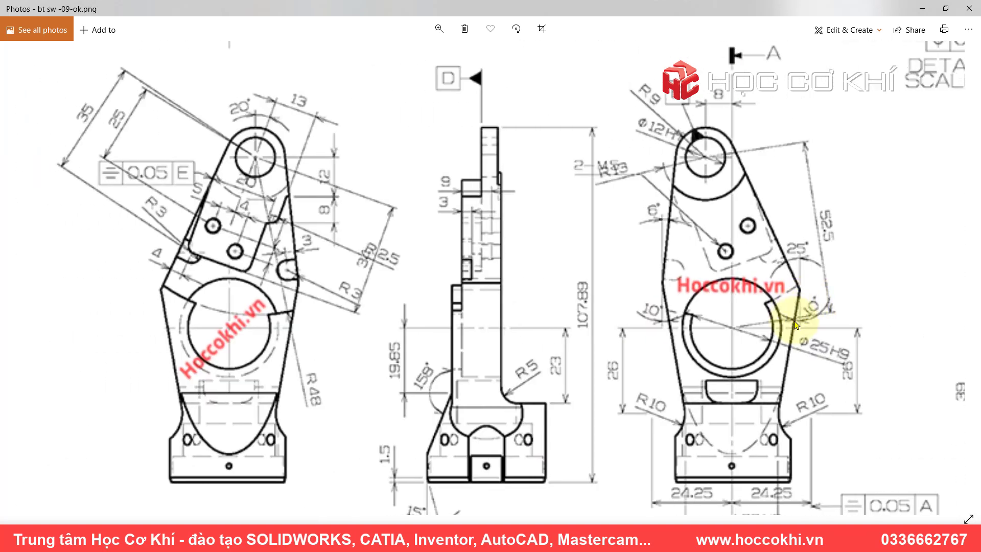
key(alt+Tab)
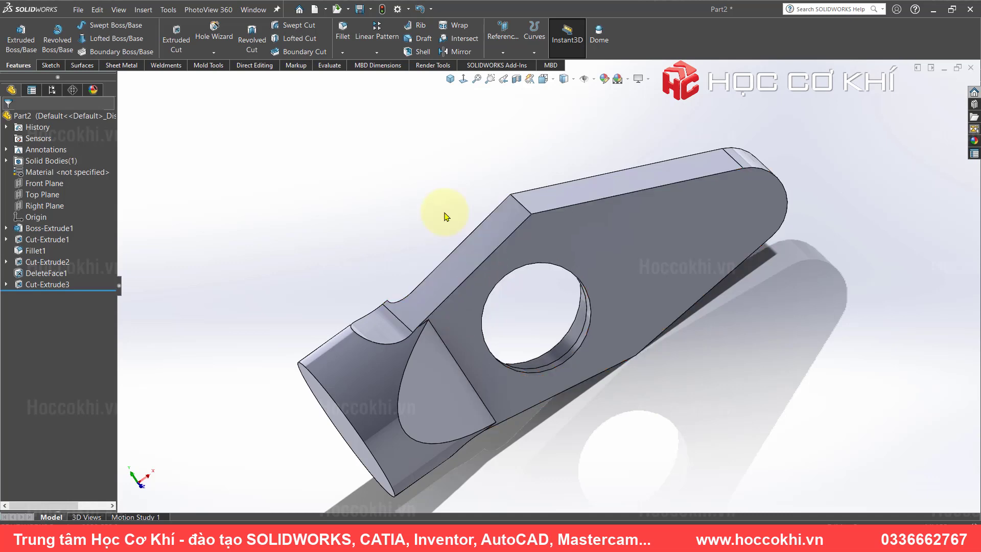
- Start a sketch on the flat face and draw a circle centred on the rounded end's arc
click(619, 252)
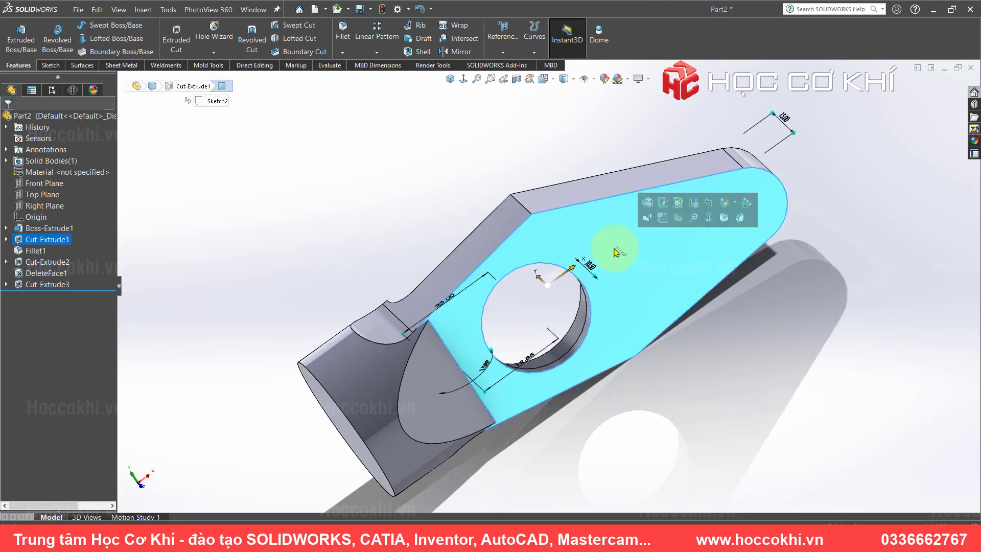
click(559, 235)
click(603, 203)
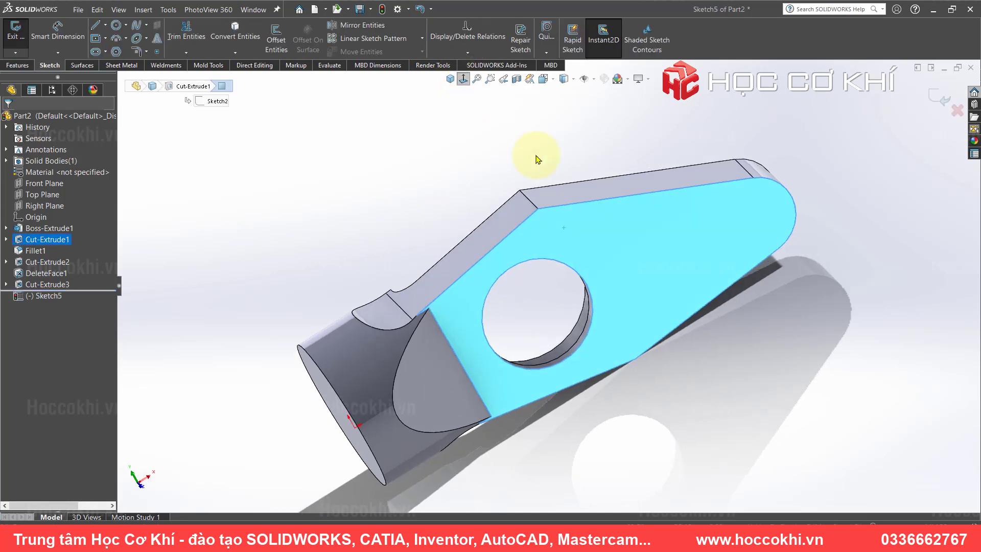
click(551, 149)
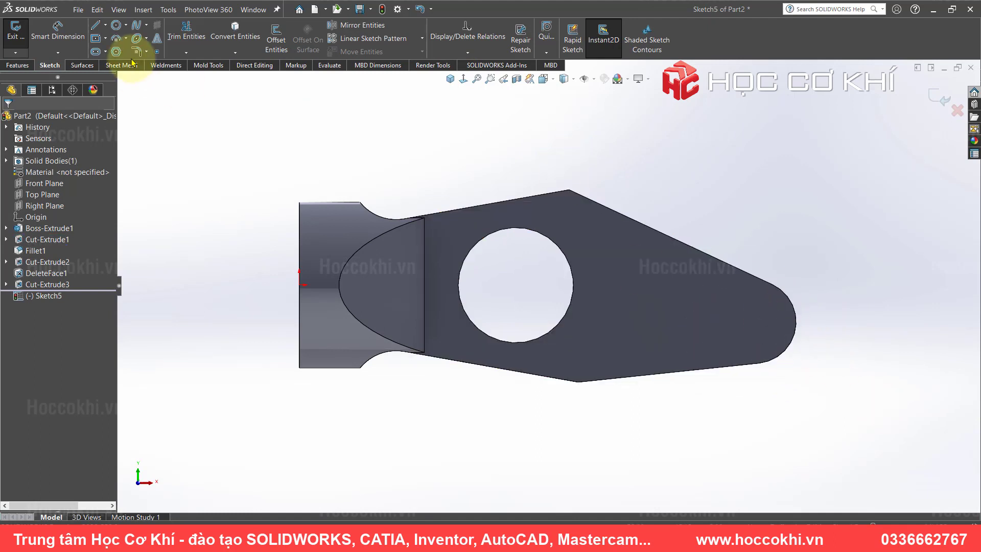
click(117, 26)
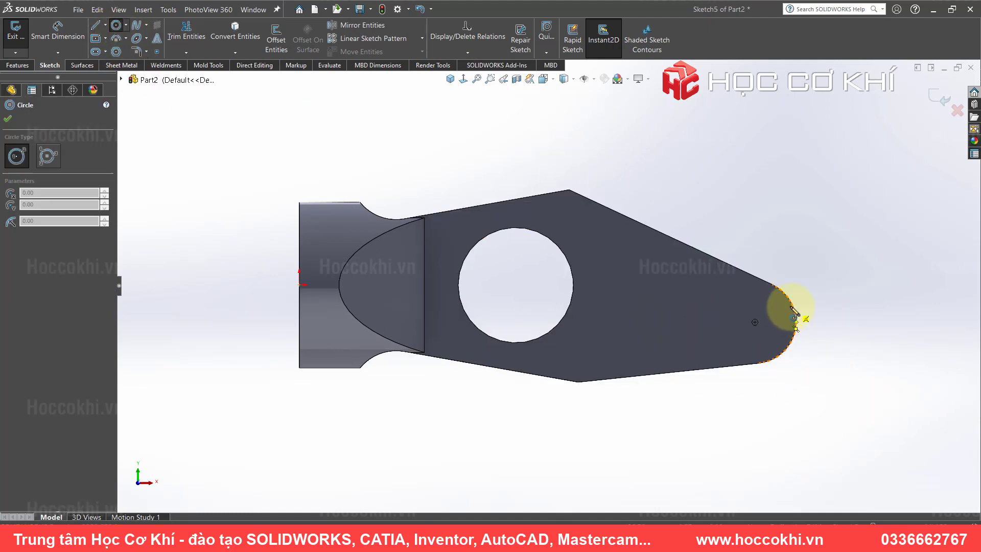
click(755, 322)
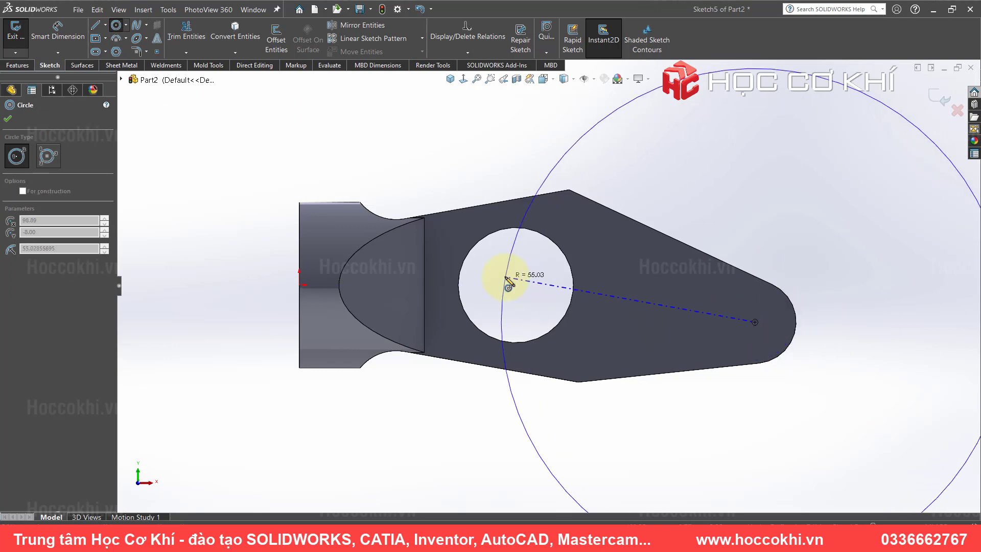
click(504, 278)
key(Escape)
- Check the reference drawing and dimension the circle's diameter to 96 mm
key(alt+Tab)
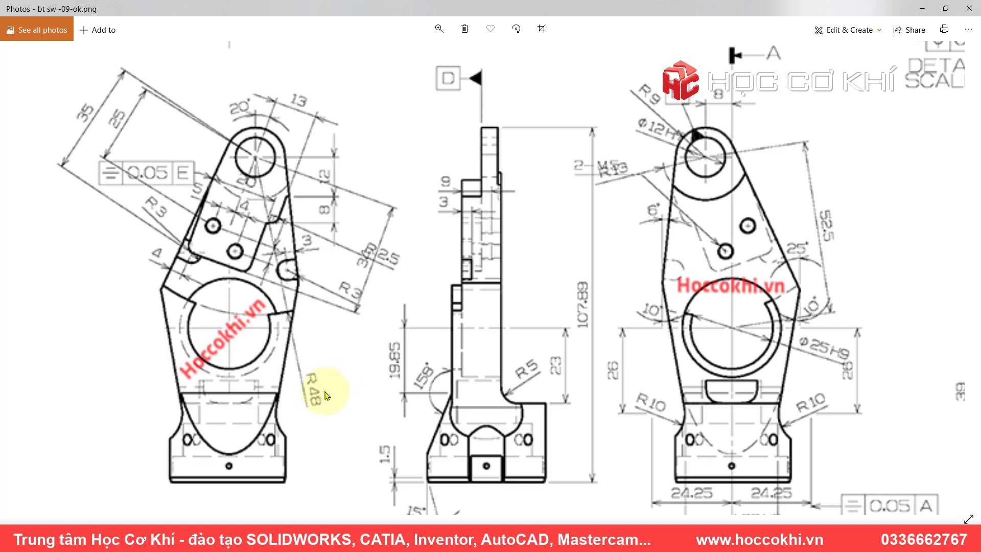
key(alt+Tab)
click(535, 138)
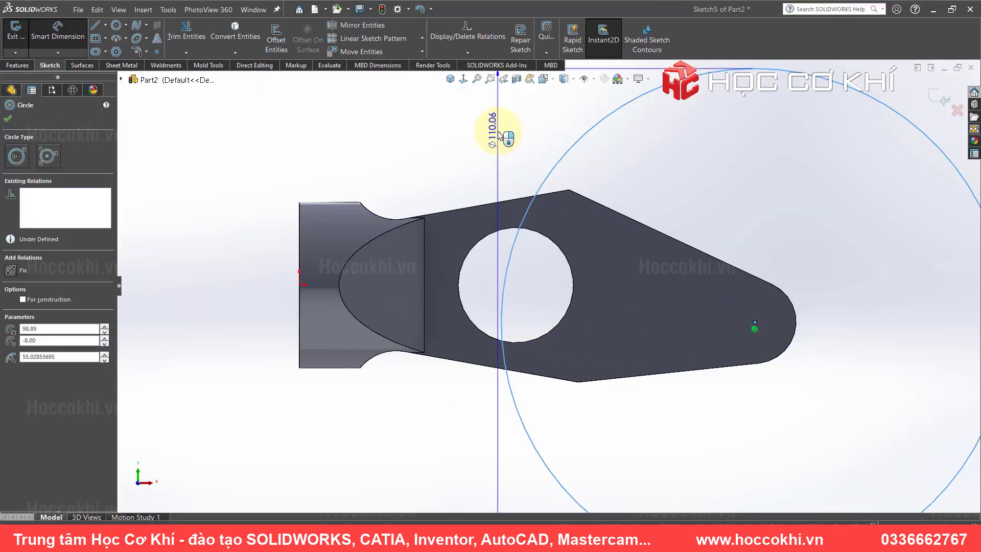
click(500, 134)
text(48*2)
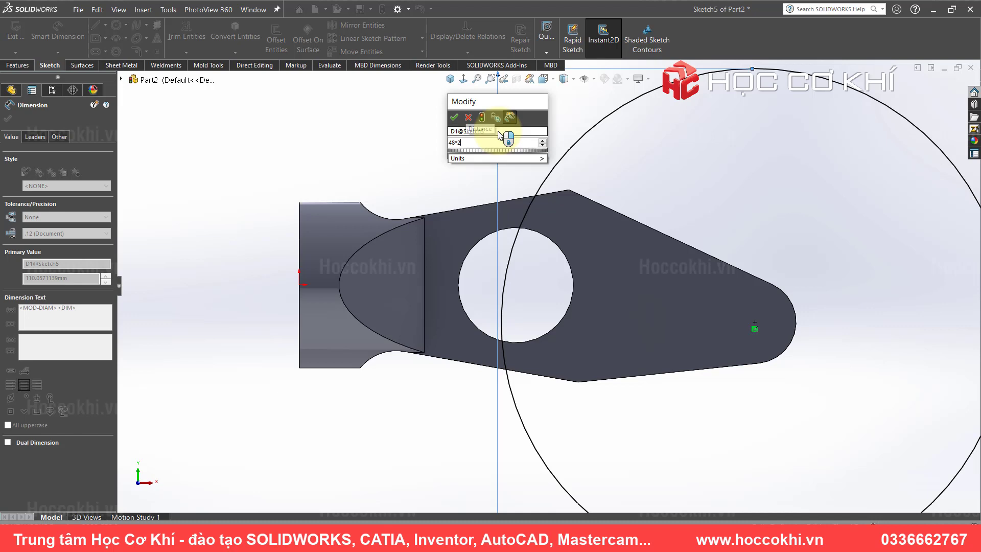
key(Return)
double_click(500, 133)
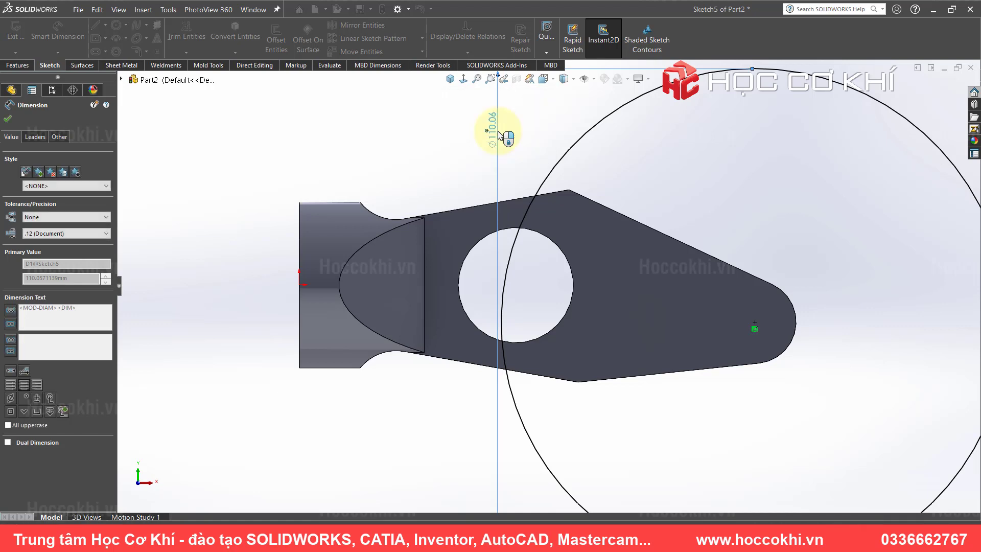
text(96)
key(Return)
key(Escape)
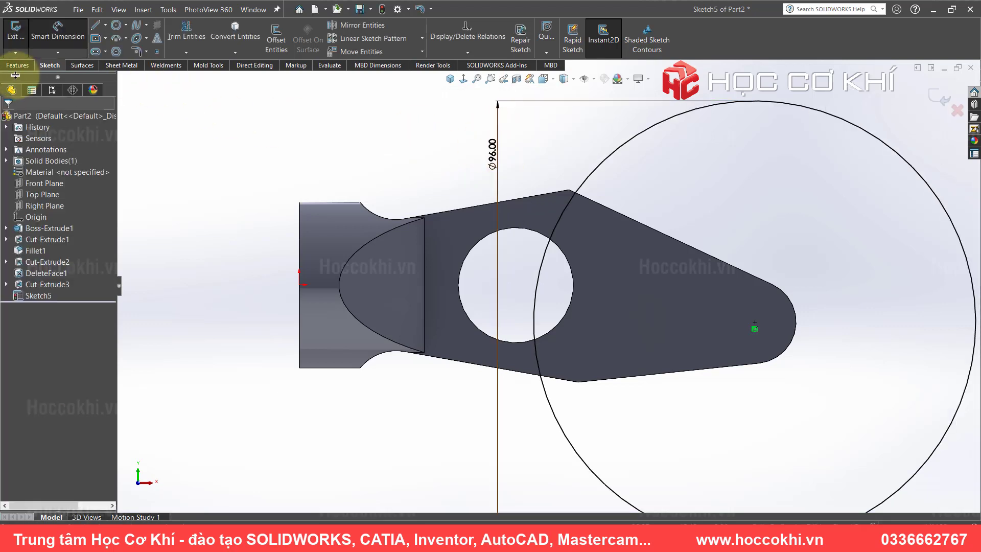
- Extrude-cut the Ø96 circle 3 mm deep (Blind), view it isometrically, and return to the drawing
click(17, 65)
click(167, 40)
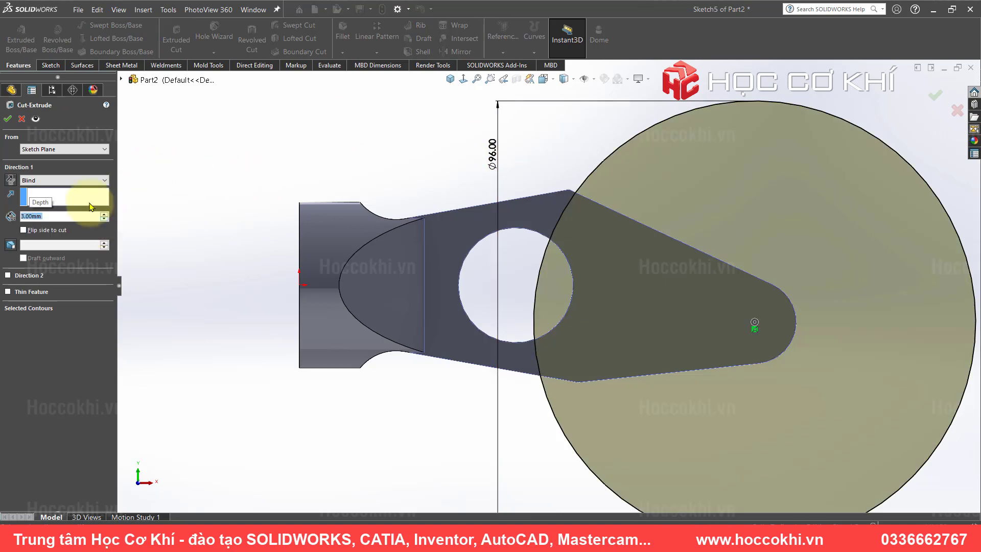
click(7, 118)
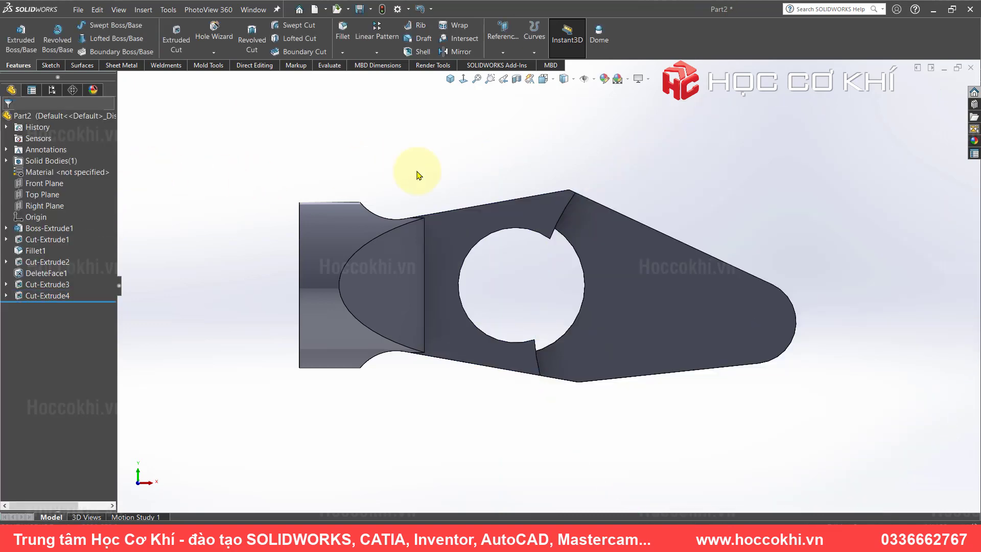
mouse_move(417, 171)
middle_down()
mouse_move(524, 274)
mouse_move(570, 158)
mouse_move(574, 245)
mouse_move(517, 307)
mouse_move(347, 331)
mouse_move(526, 307)
mouse_move(576, 263)
mouse_move(520, 280)
mouse_move(543, 169)
middle_up()
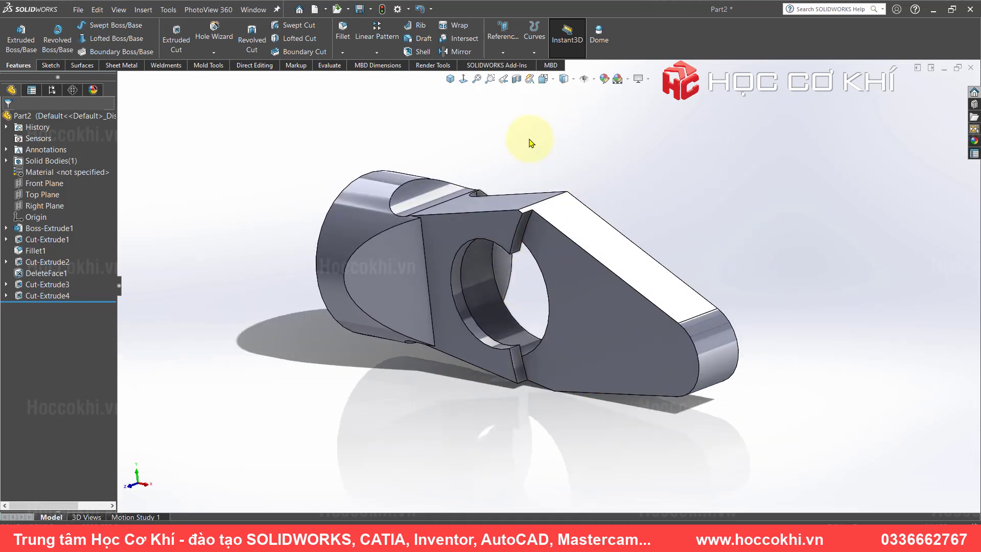
key(alt+Tab)
- Pan and zoom the drawing to inspect the front view's R3 notches and their 3.50 and 3 dimensions
mouse_move(754, 307)
mouse_down()
mouse_move(558, 87)
mouse_move(605, 208)
mouse_move(486, 317)
mouse_up()
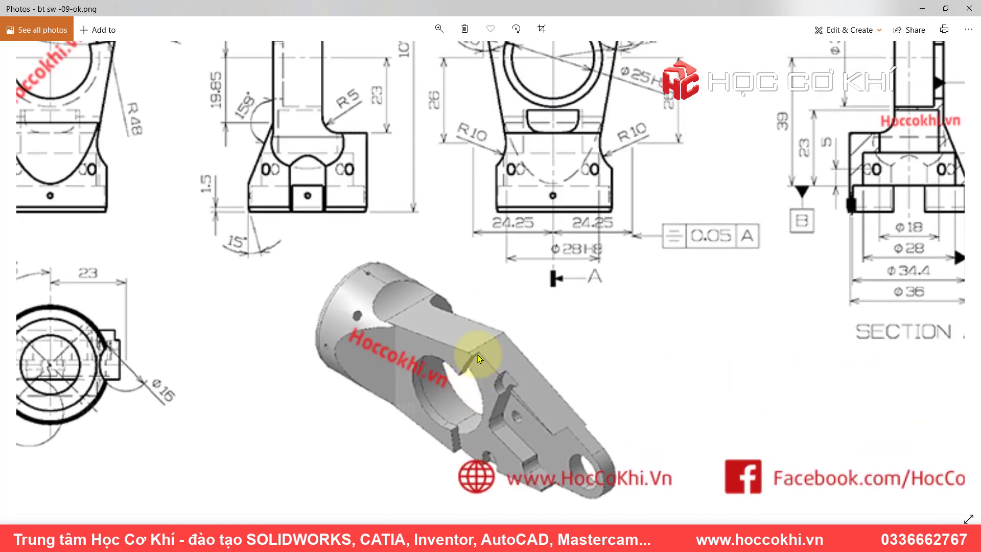
scroll(508, 406, up, 2)
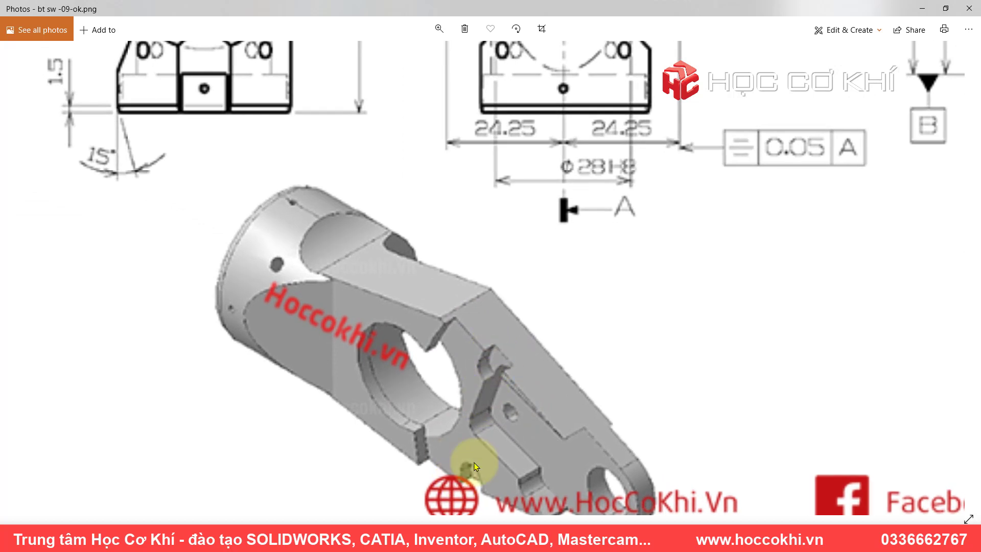
drag(569, 210, 574, 460)
drag(609, 193, 624, 394)
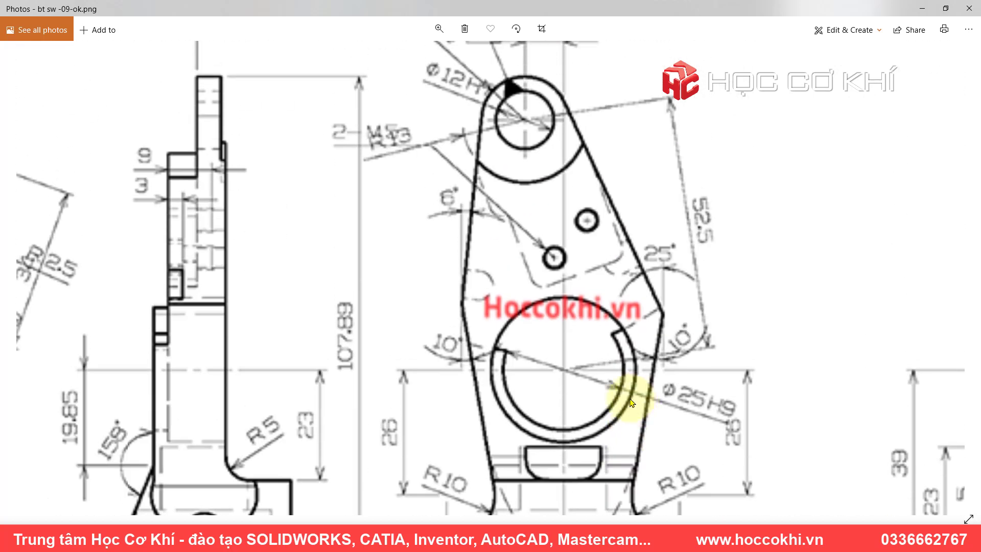
drag(269, 298, 629, 299)
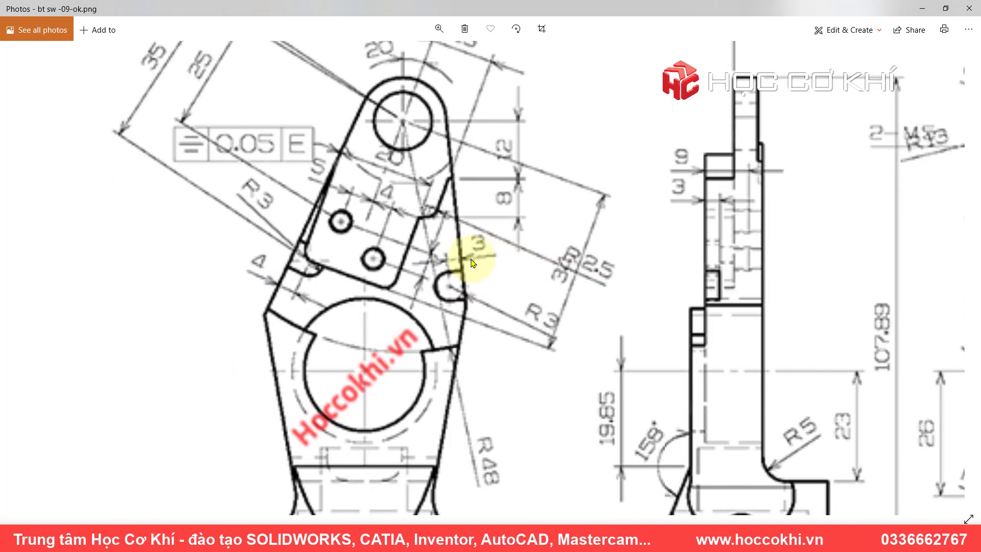
drag(284, 291, 565, 292)
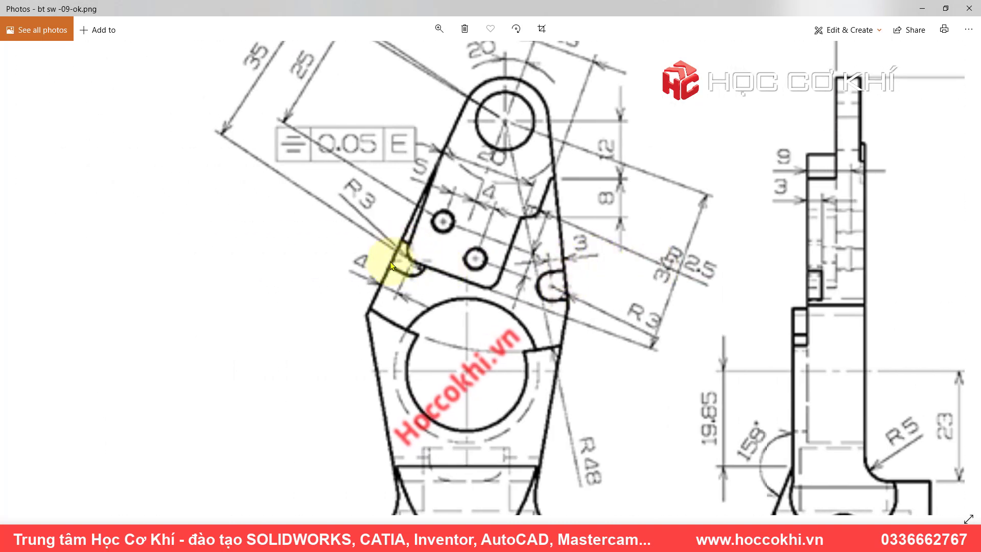
drag(390, 184, 394, 230)
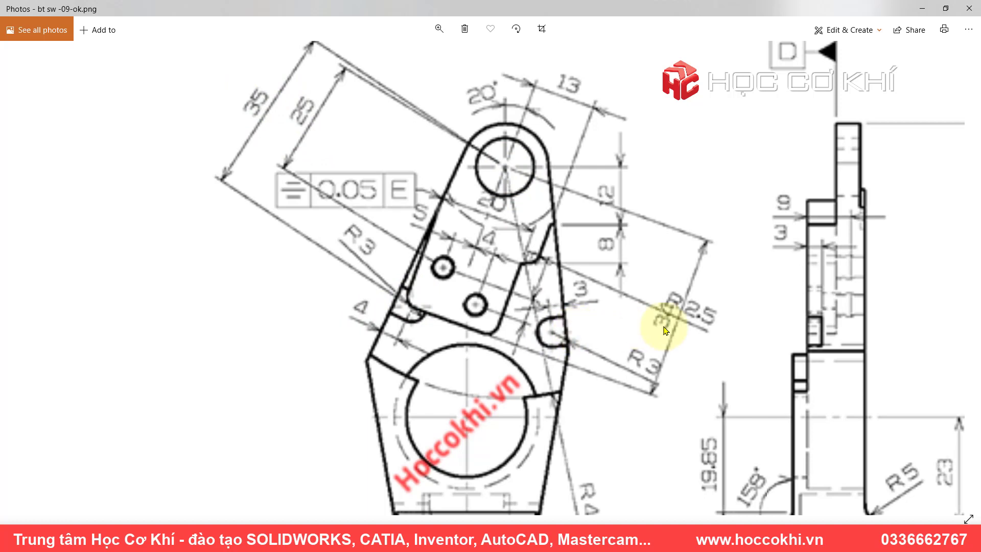
drag(650, 328, 602, 354)
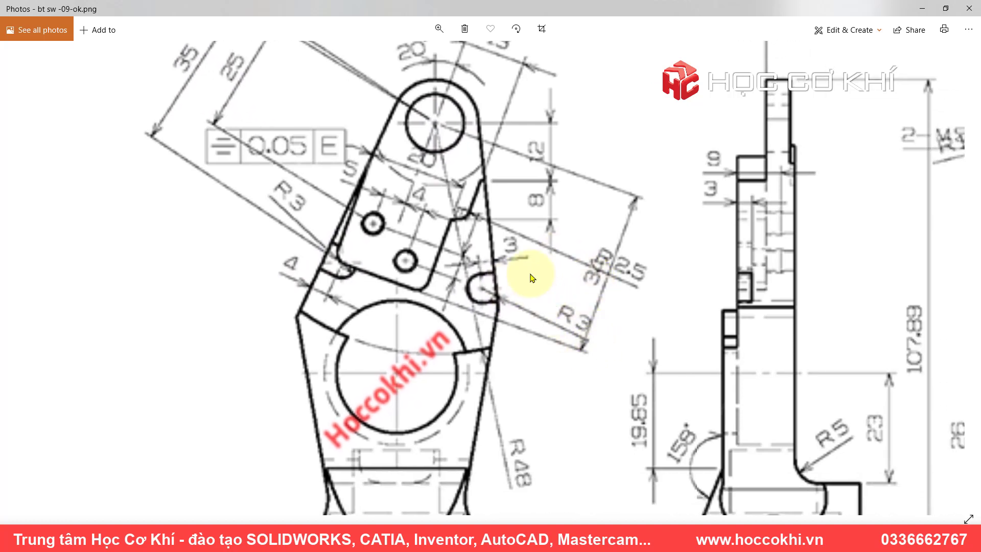
drag(532, 277, 532, 317)
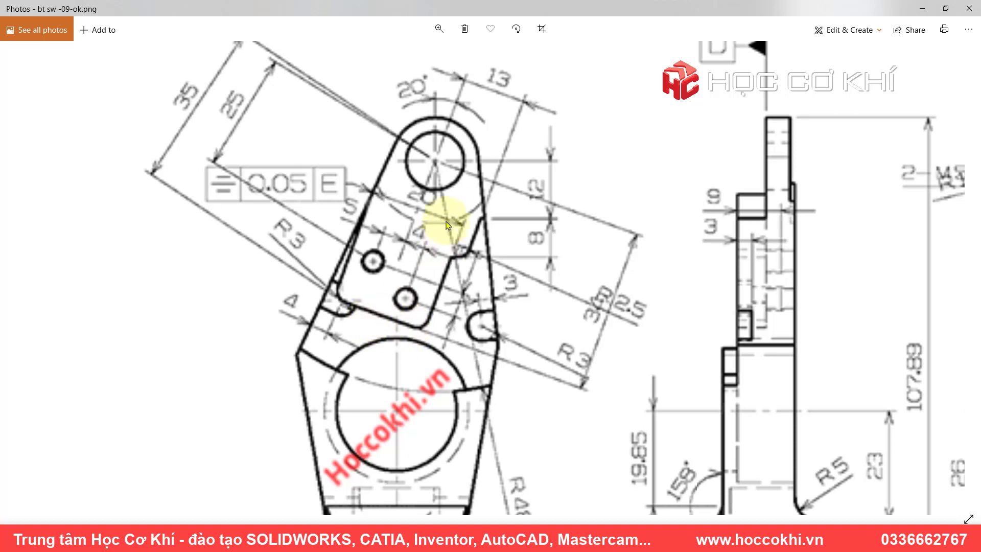
scroll(562, 305, up, 2)
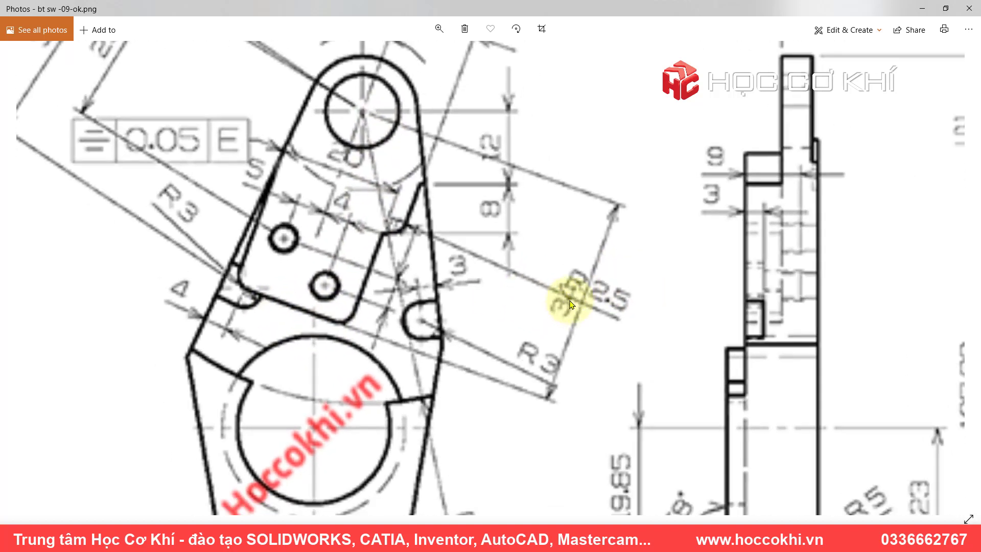
scroll(567, 296, down, 1)
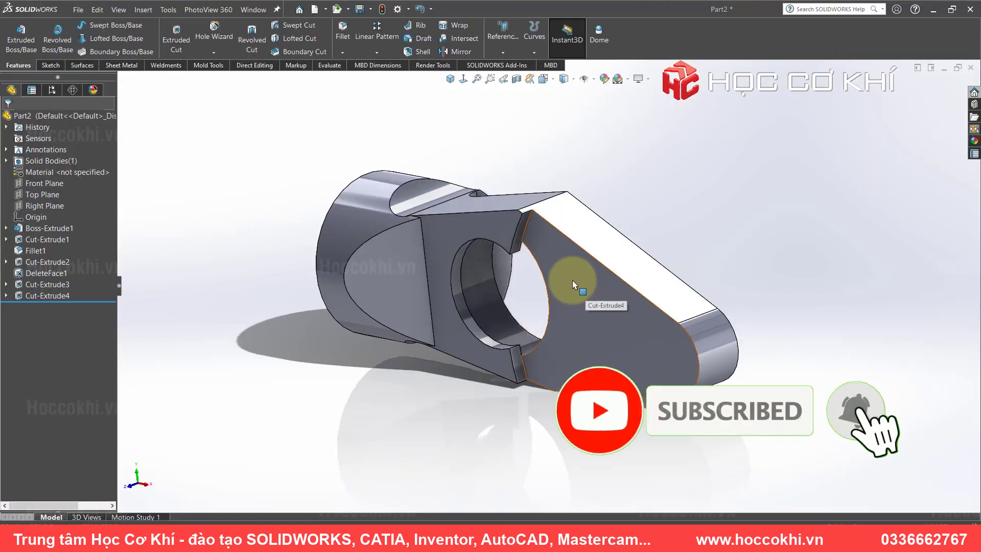
- Start a sketch on the recessed end face and draw straight slots across the upper and lower edges
click(572, 280)
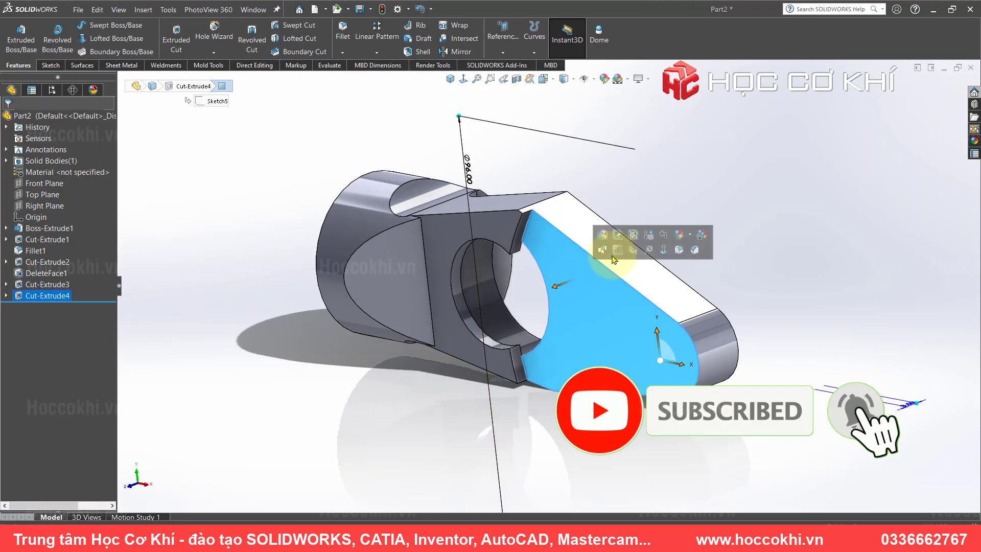
click(456, 82)
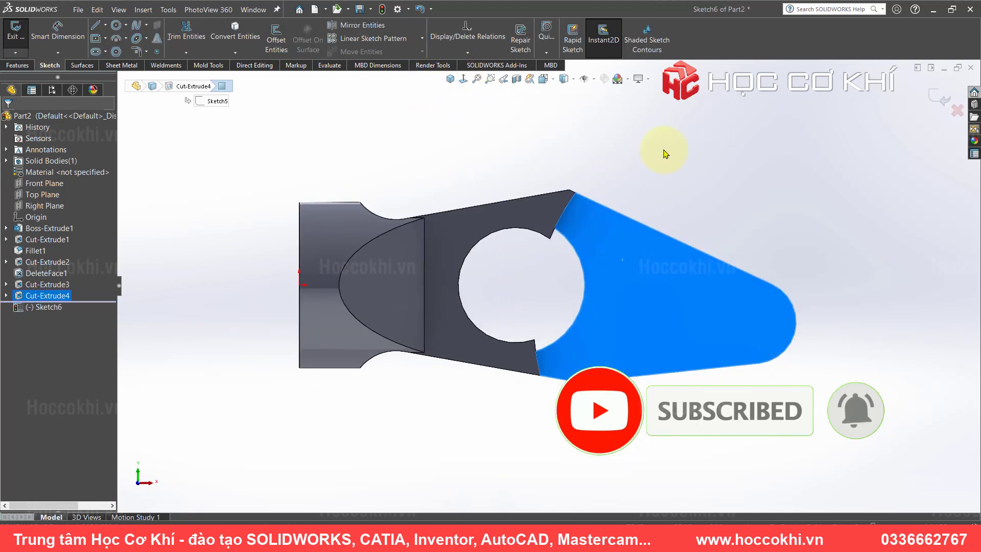
click(96, 51)
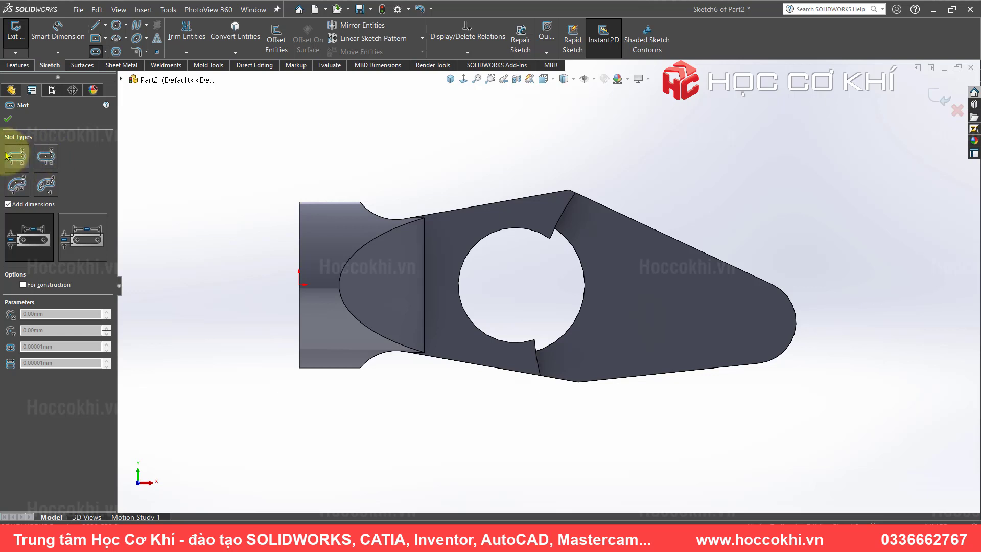
scroll(625, 246, down, 3)
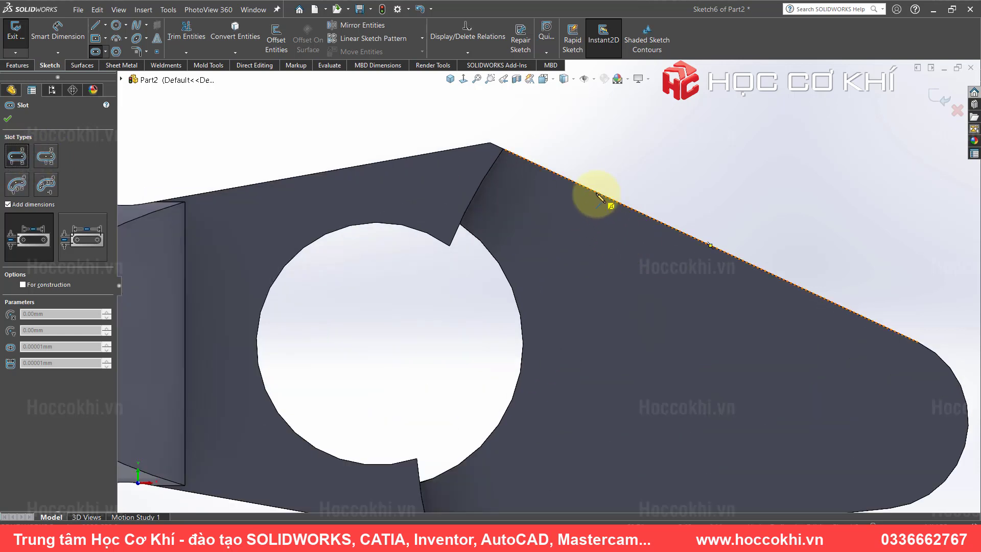
click(599, 197)
click(587, 224)
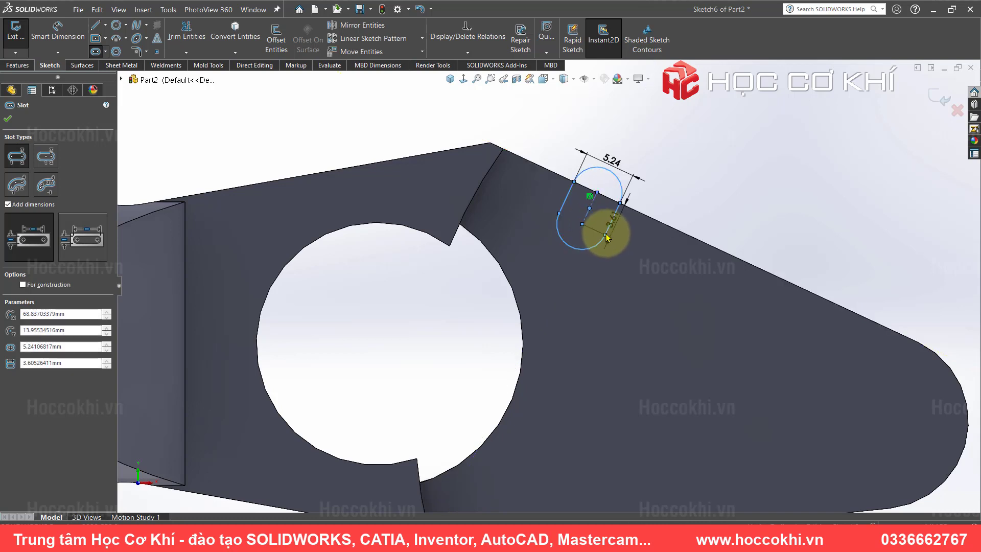
scroll(544, 374, up, 2)
scroll(578, 408, down, 3)
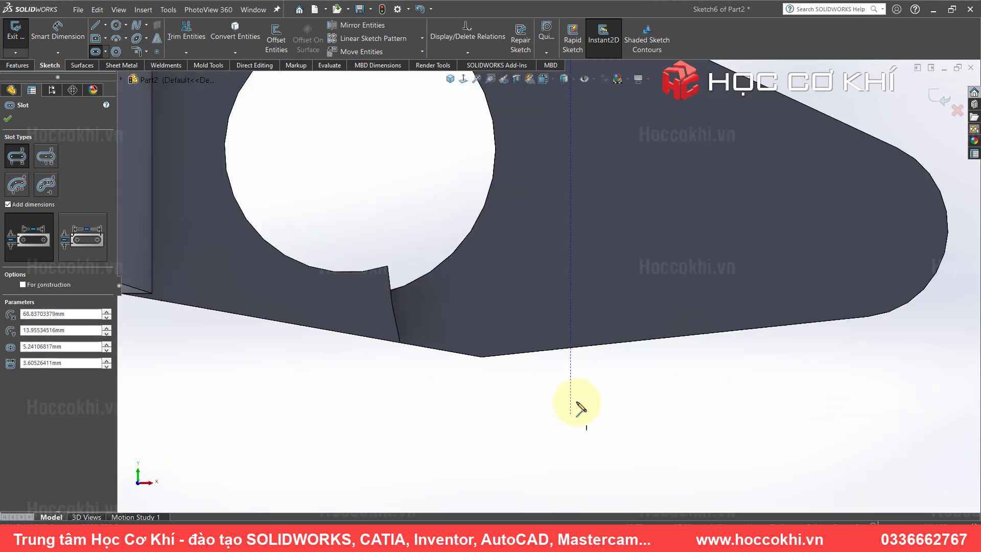
click(582, 349)
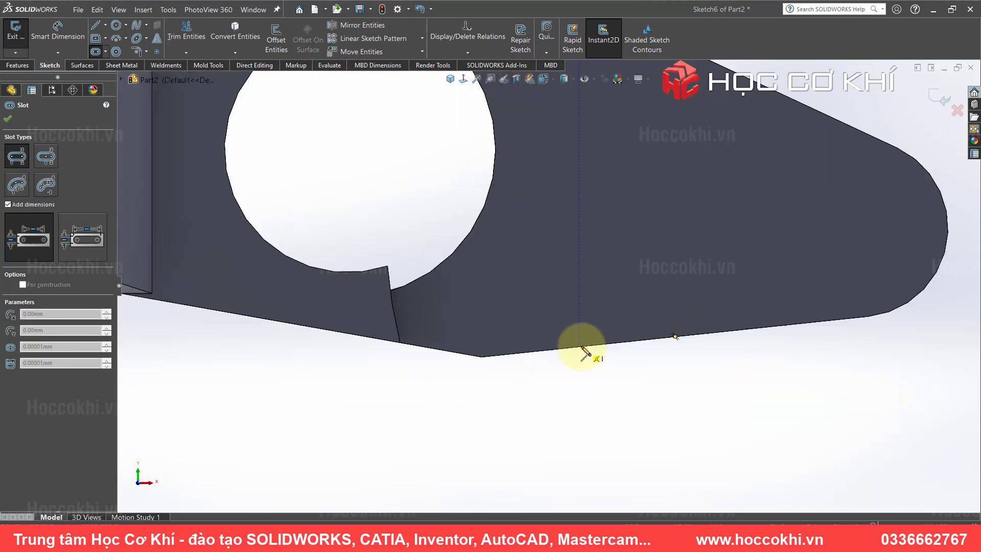
click(573, 305)
click(599, 297)
key(Escape)
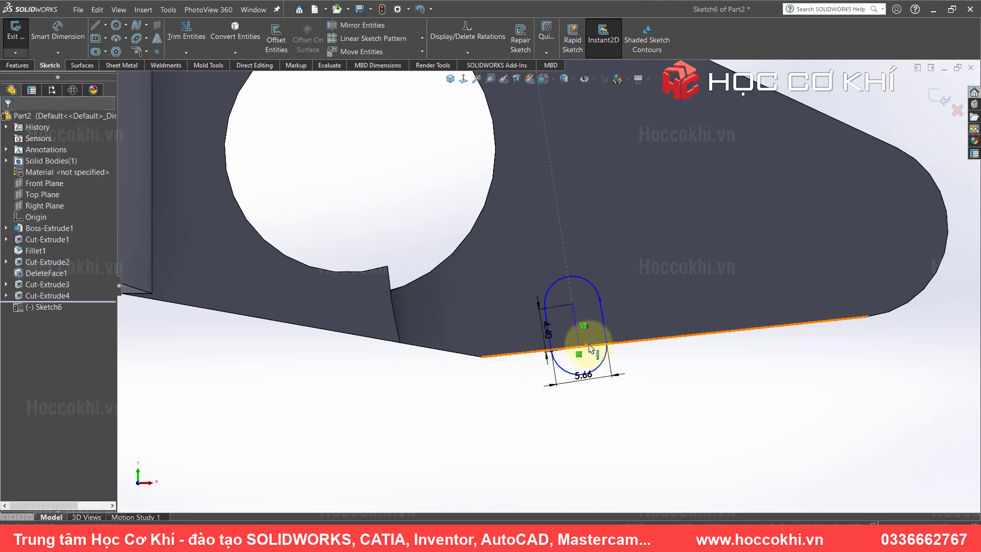
- Make the lower slot's centreline perpendicular to the bottom edge, then select the upper centreline and top edge
scroll(591, 350, down, 3)
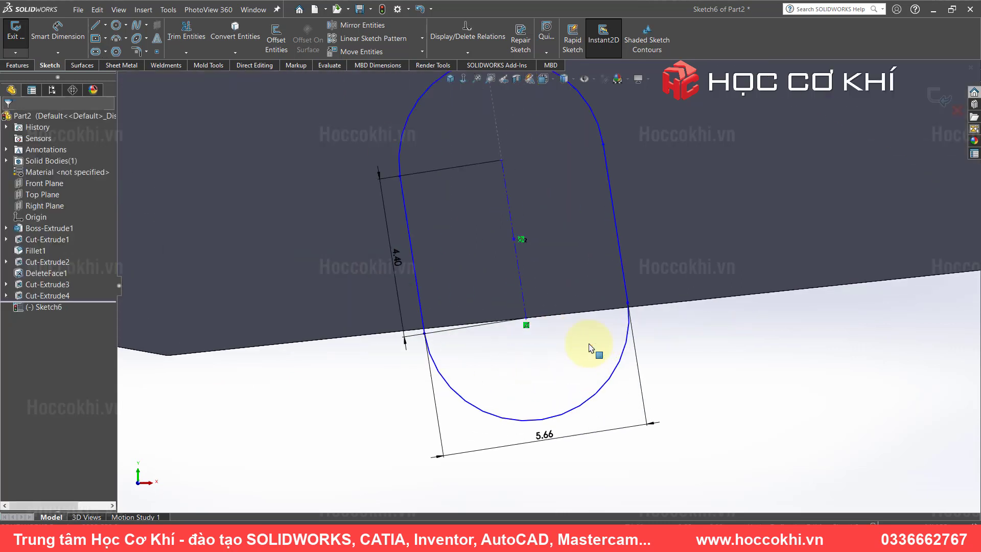
click(506, 187)
ctrl+click(713, 303)
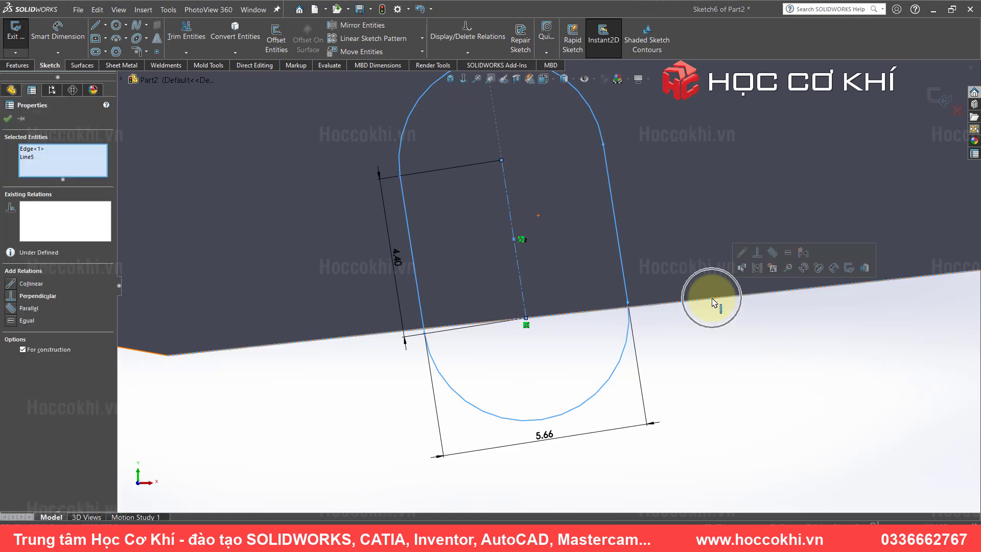
click(746, 258)
key(Escape)
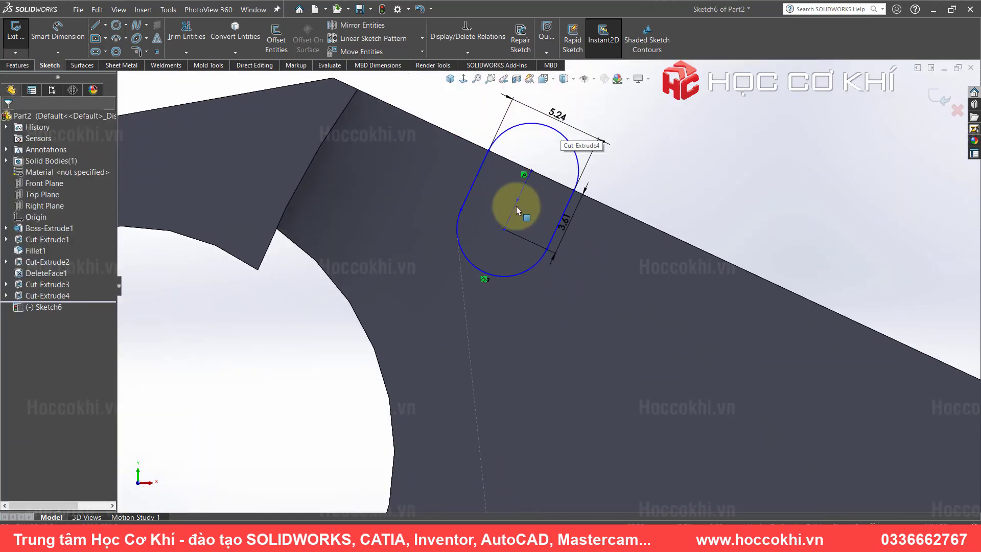
click(514, 204)
ctrl+click(510, 160)
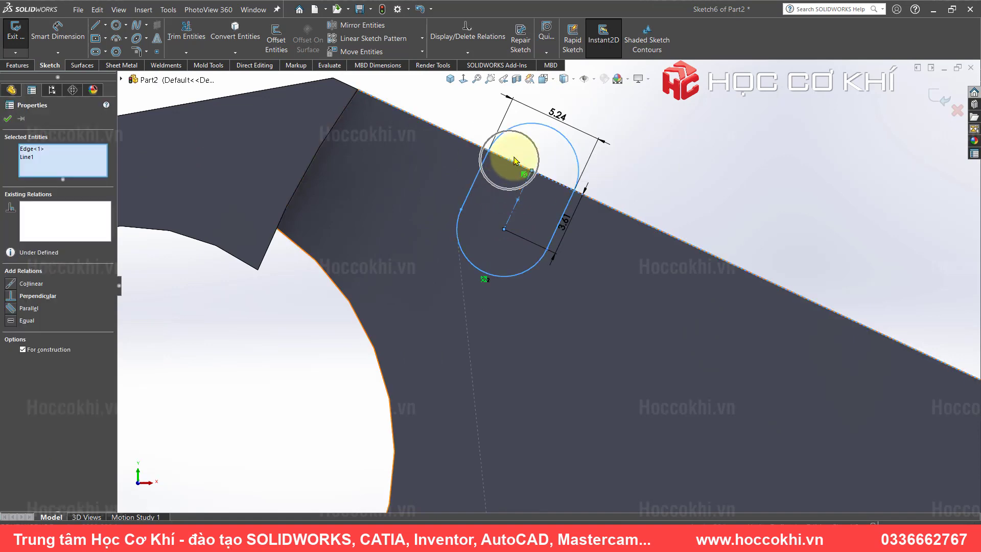
- Make the upper slot's centreline perpendicular to the top edge and check the drawing
click(555, 117)
key(Escape)
scroll(565, 202, up, 5)
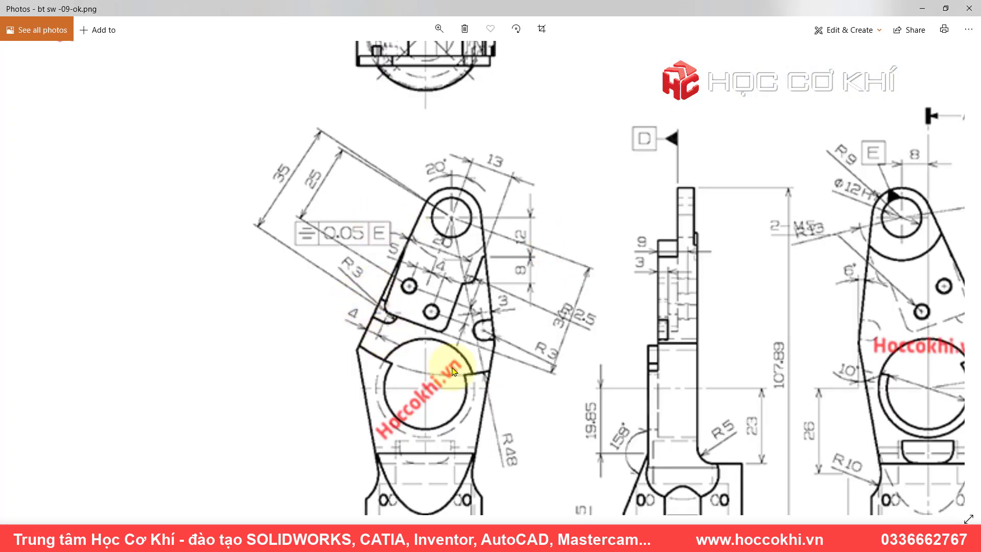
key(alt+Tab)
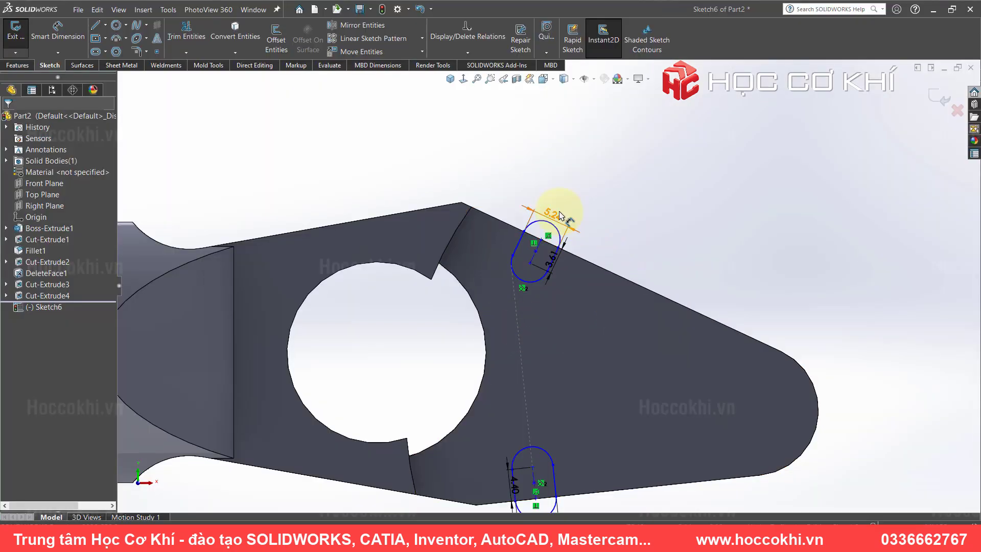
key(Return)
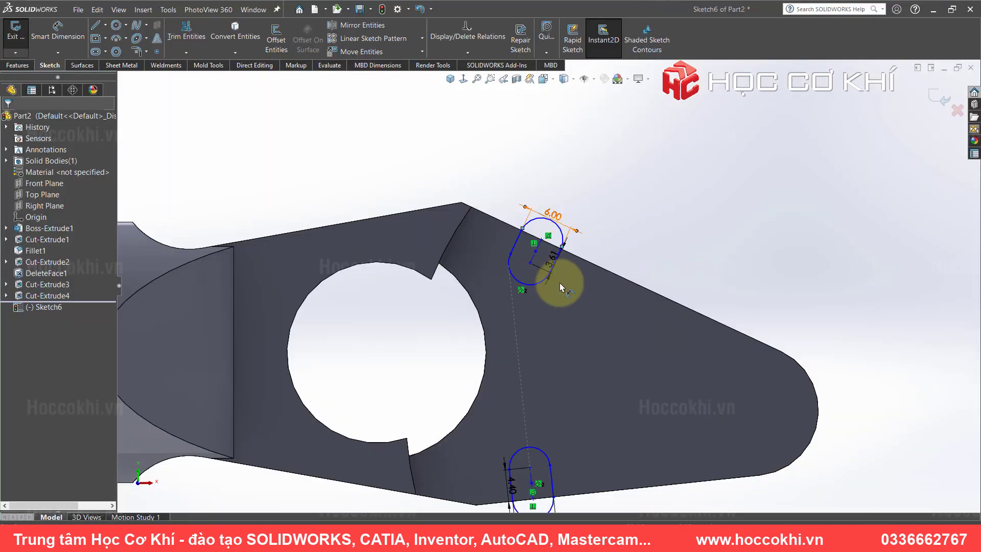
scroll(562, 335, up, 3)
scroll(530, 384, down, 3)
scroll(534, 419, down, 2)
- Dimension the lower slot to 6 mm width and 3 mm length
click(536, 443)
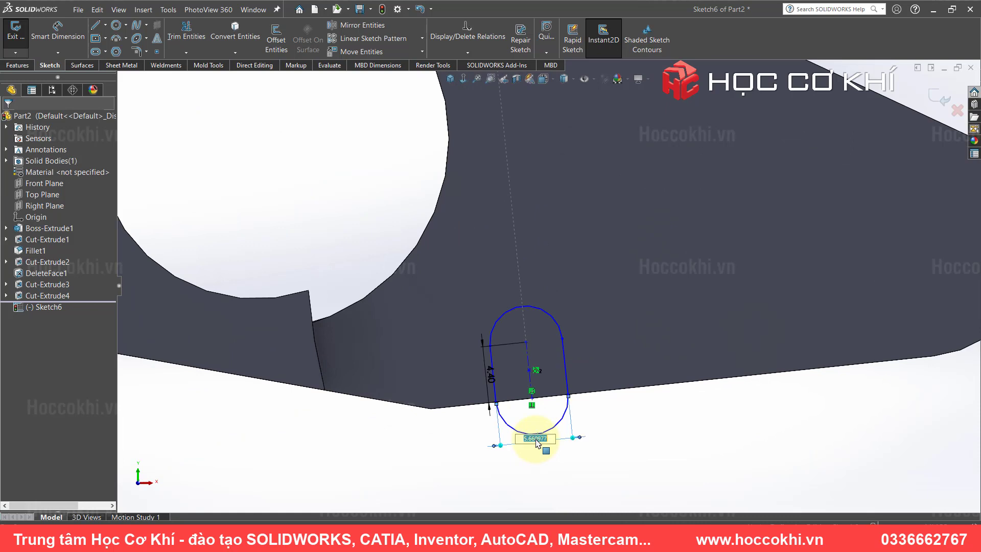
text(6)
key(Return)
key(alt+Tab)
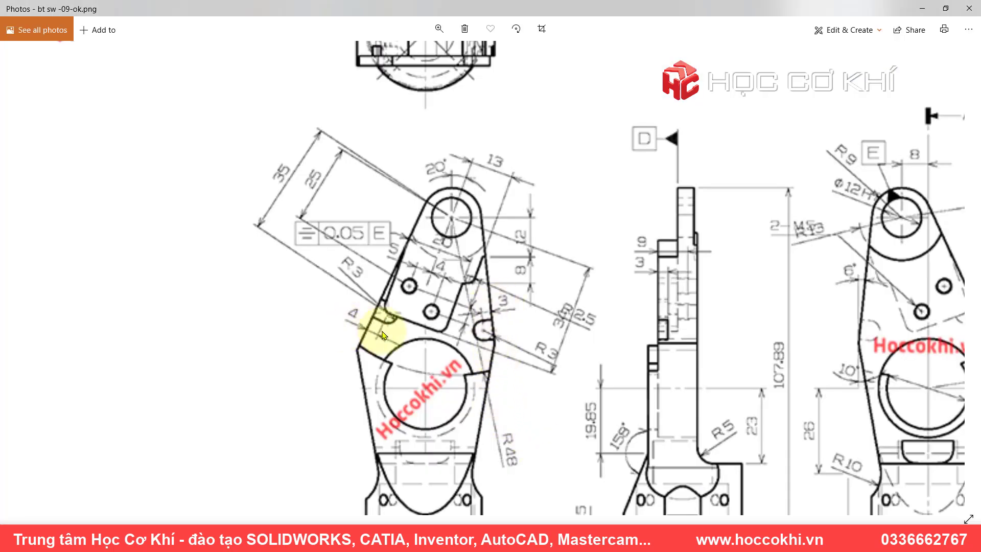
key(alt+Tab)
click(465, 372)
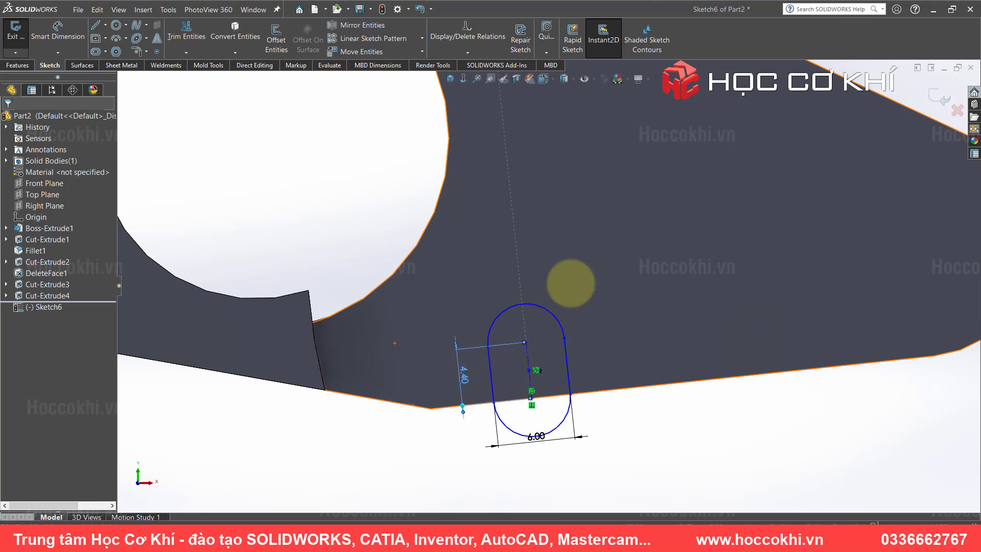
key(f)
key(alt+Tab)
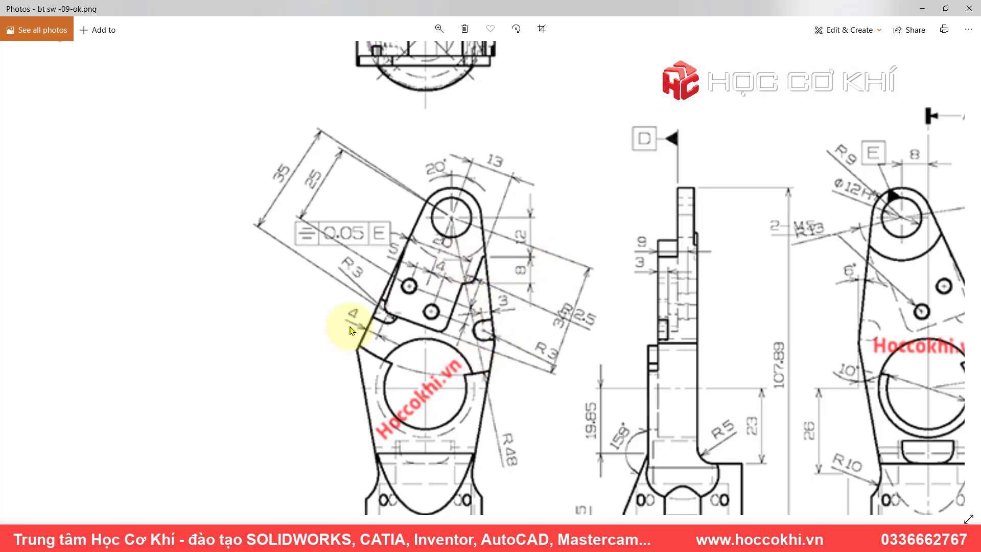
key(alt+Tab)
click(509, 334)
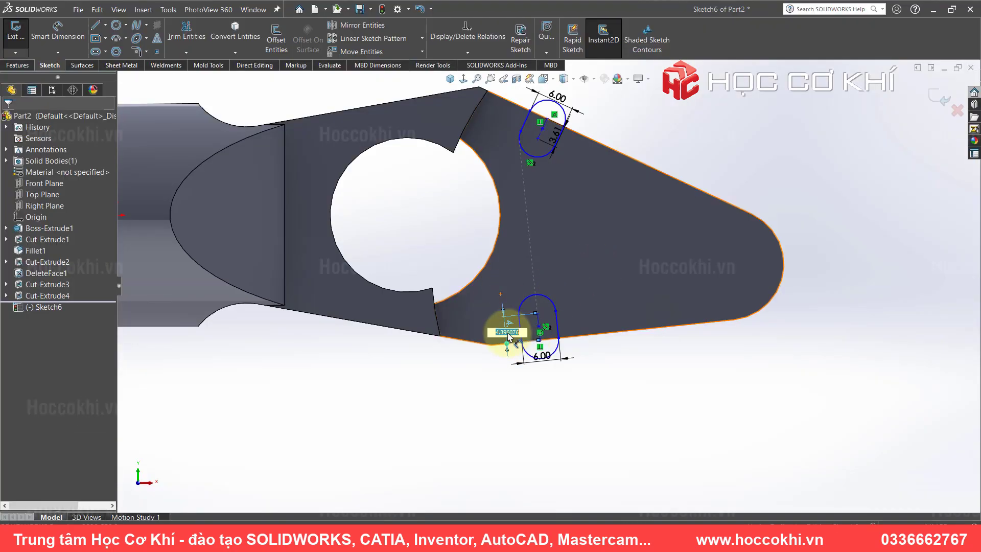
key(Return)
- Change the upper slot's 3.61 length dimension to 4 mm
drag(554, 137, 572, 147)
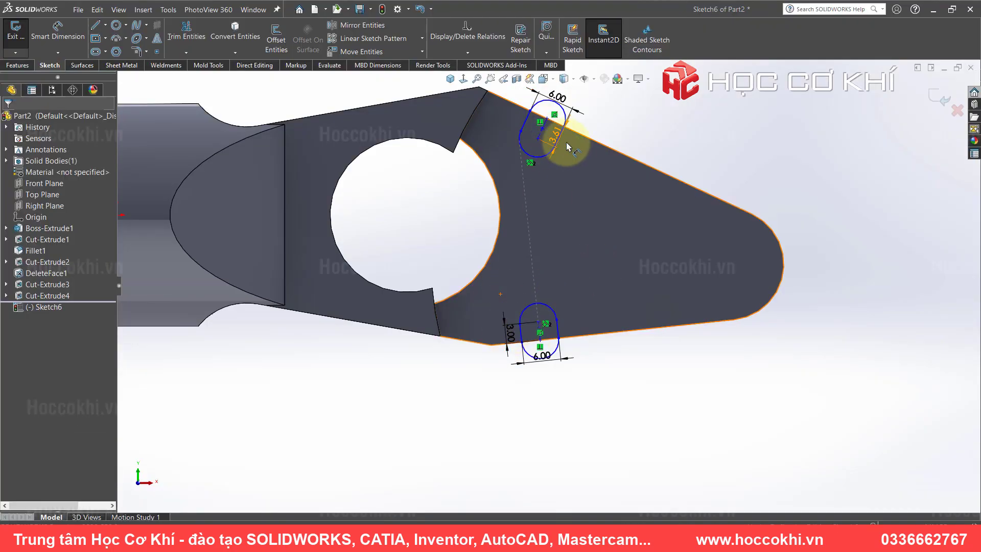
click(571, 146)
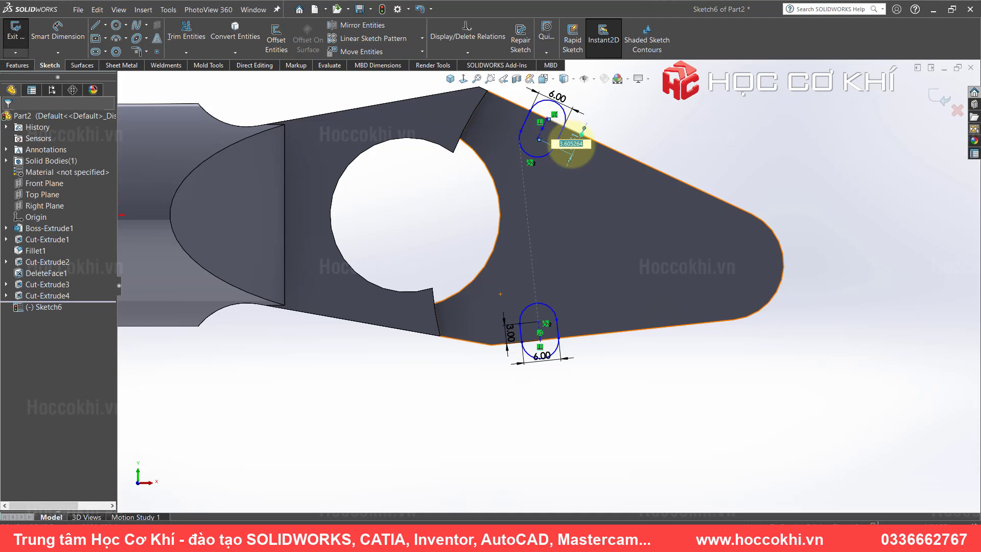
text(4)
key(Return)
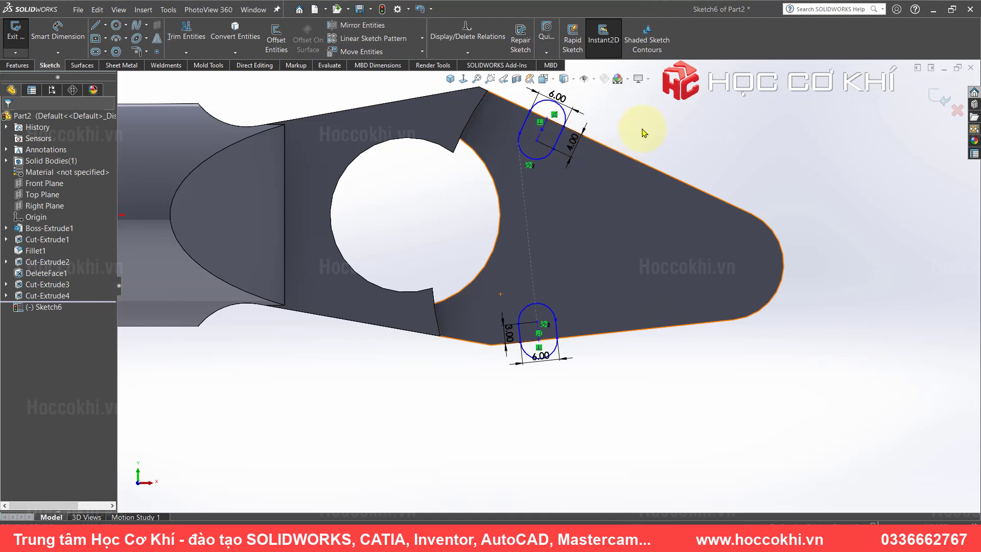
key(alt+Tab)
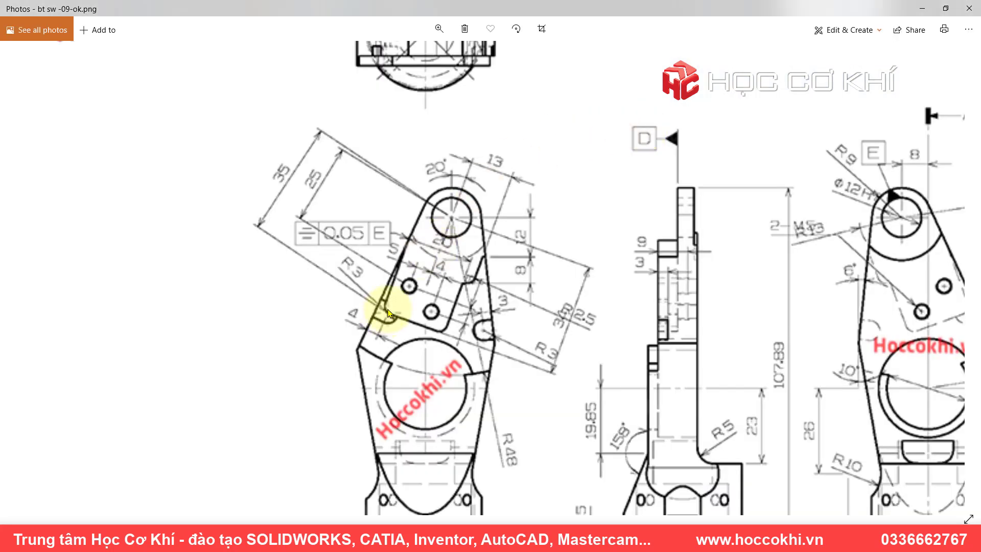
key(alt+Tab)
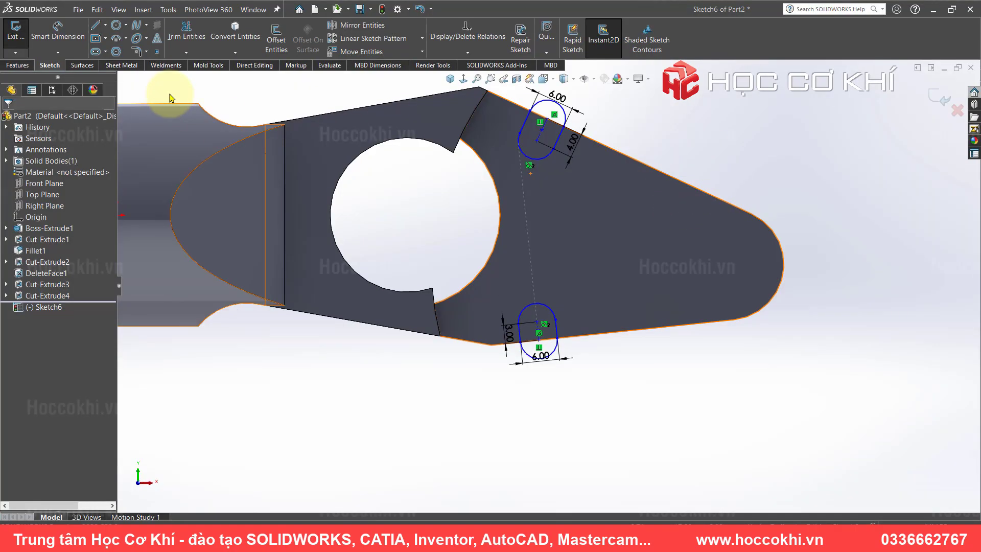
- Dimension the upper slot's centre 35 mm from the rounded end's centre
click(536, 142)
click(779, 246)
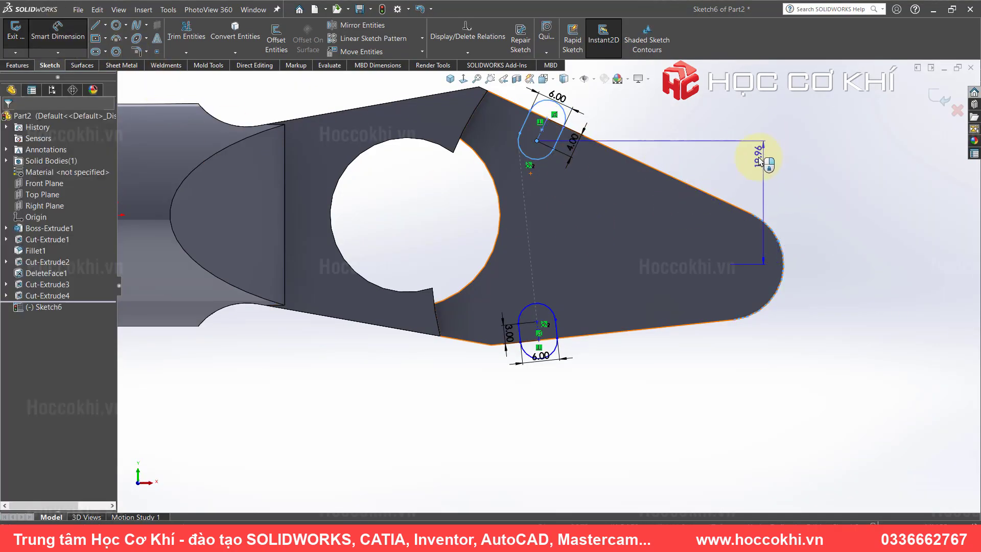
scroll(745, 171, up, 2)
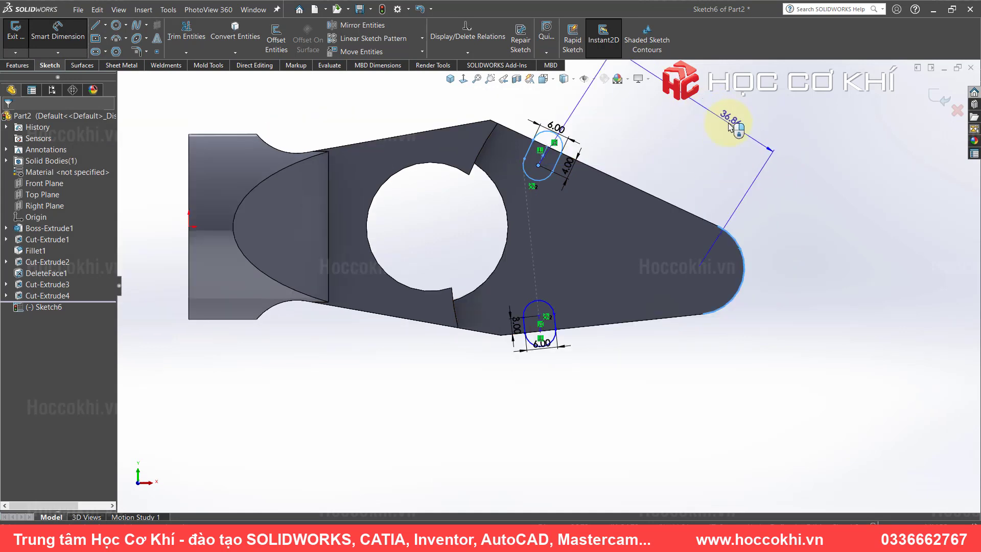
click(710, 146)
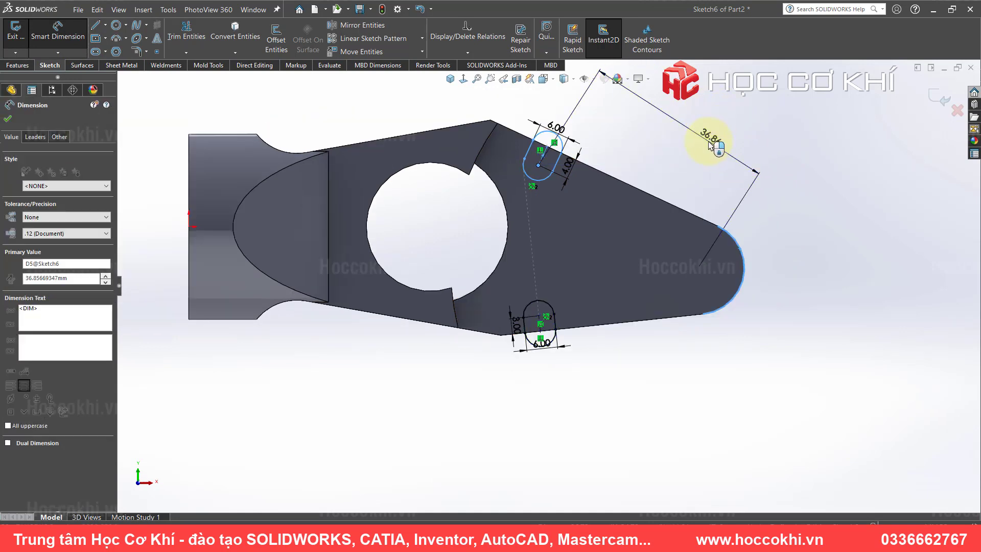
text(35)
key(Return)
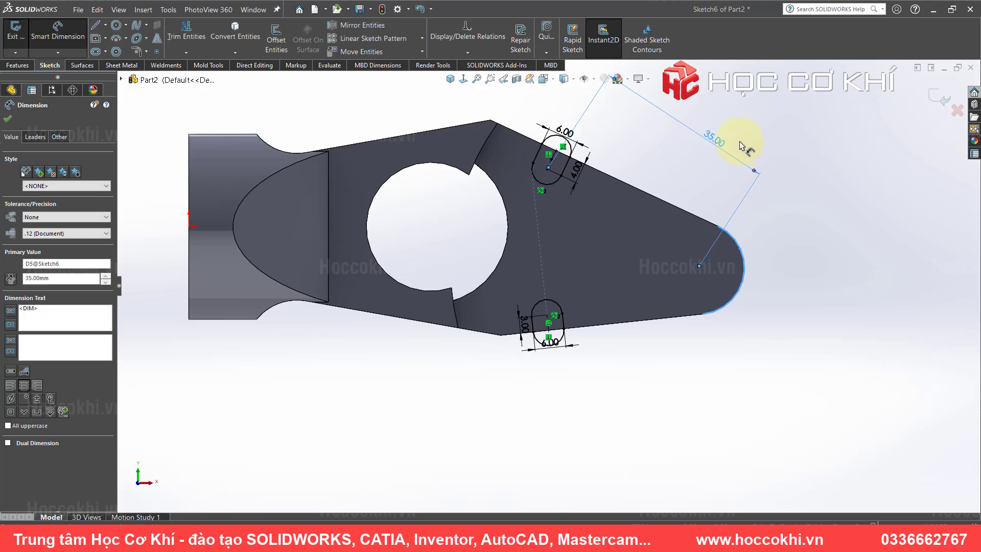
scroll(654, 213, down, 2)
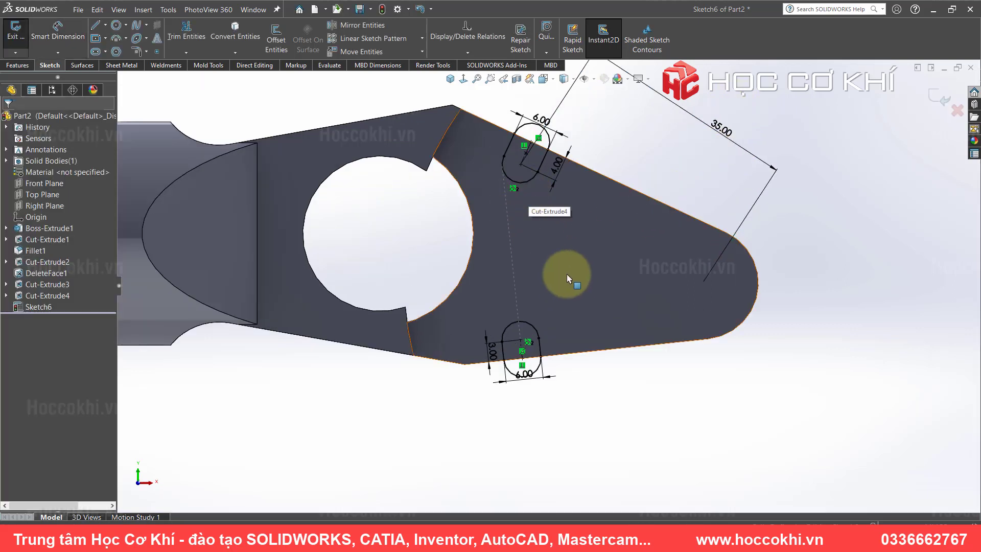
scroll(565, 274, down, 1)
scroll(566, 274, down, 2)
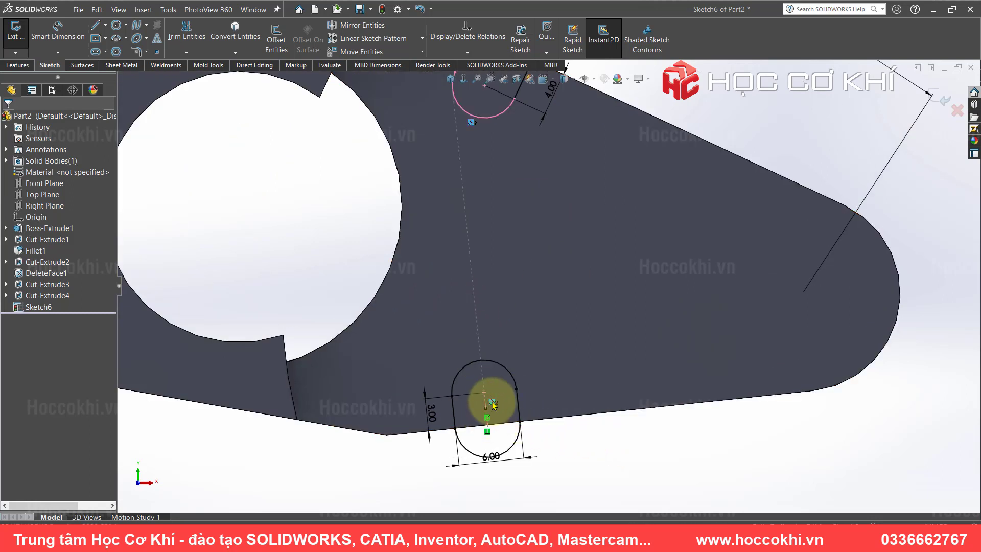
scroll(493, 407, down, 3)
scroll(495, 405, down, 3)
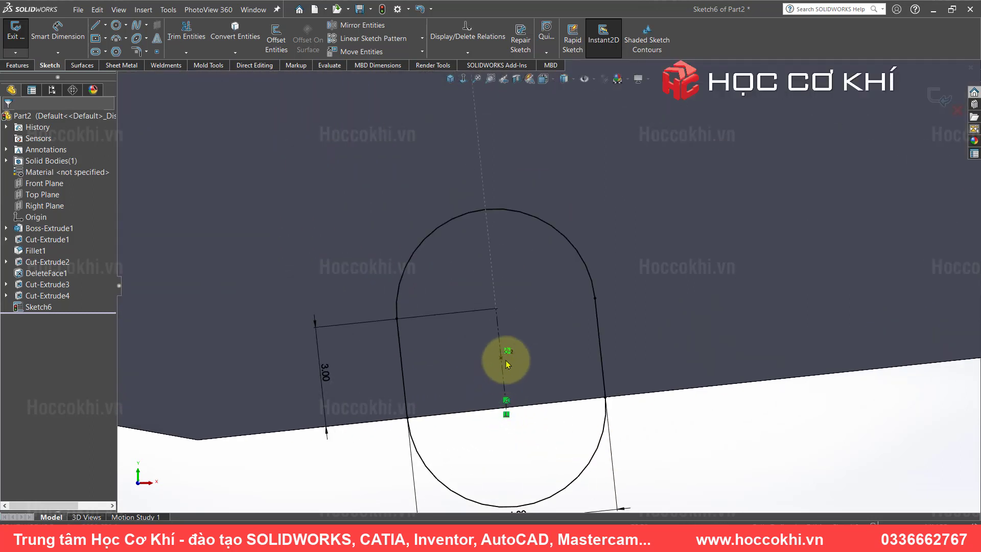
key(Delete)
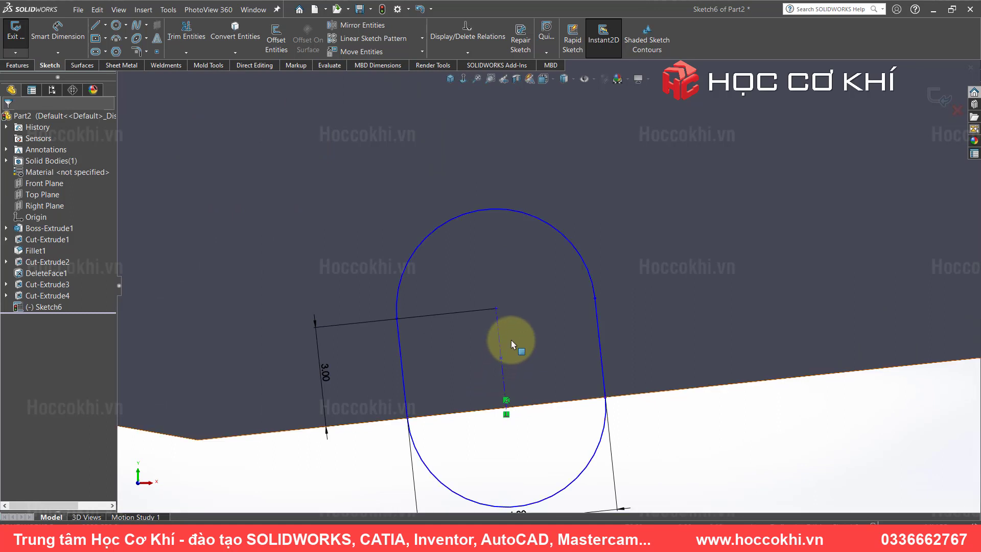
scroll(511, 340, up, 6)
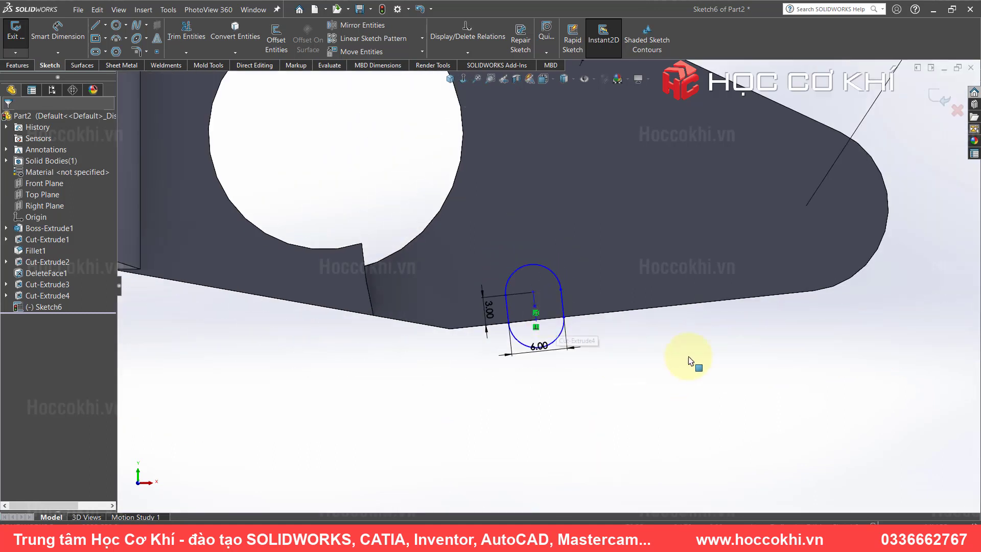
- Place the lower slot's centre 35 mm from the rounded end's centre
click(533, 292)
click(806, 207)
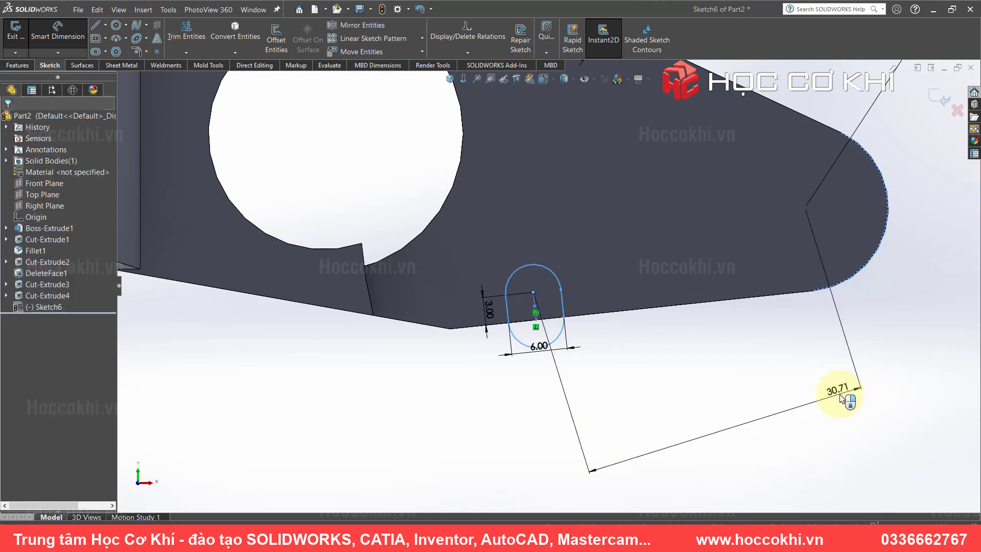
click(841, 397)
text(35)
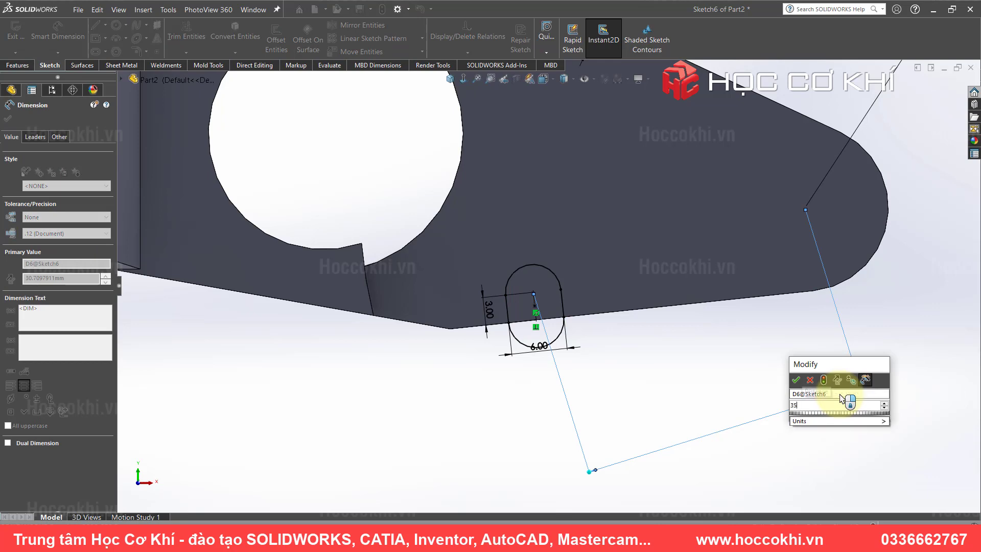
key(Return)
key(Escape)
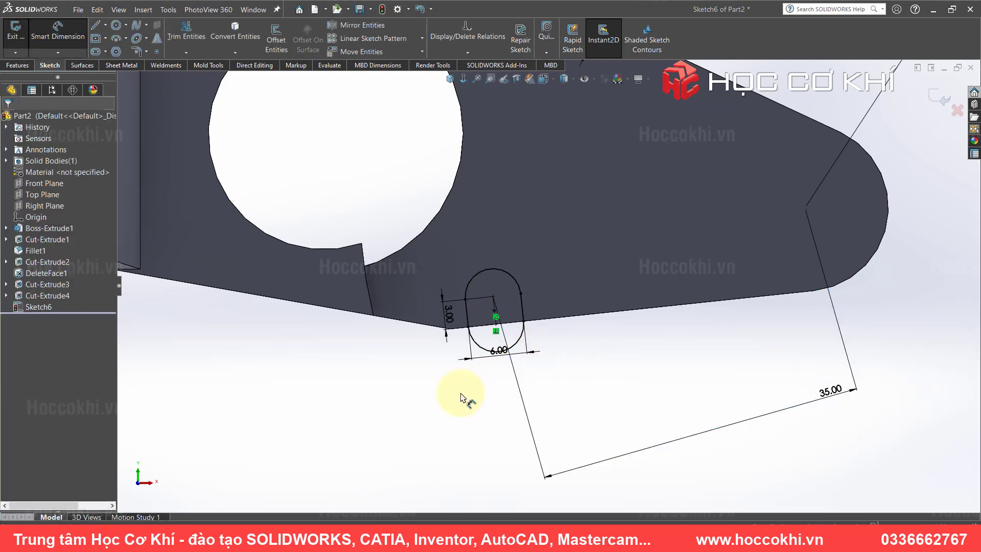
key(alt+Tab)
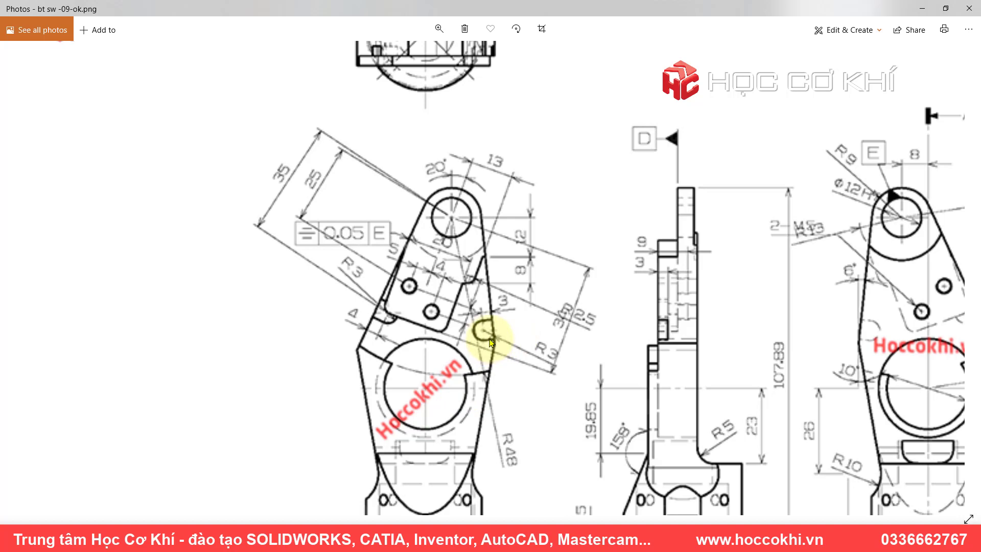
- Dimension the lower slot 3.00 mm from the part's bottom edge
scroll(518, 341, up, 2)
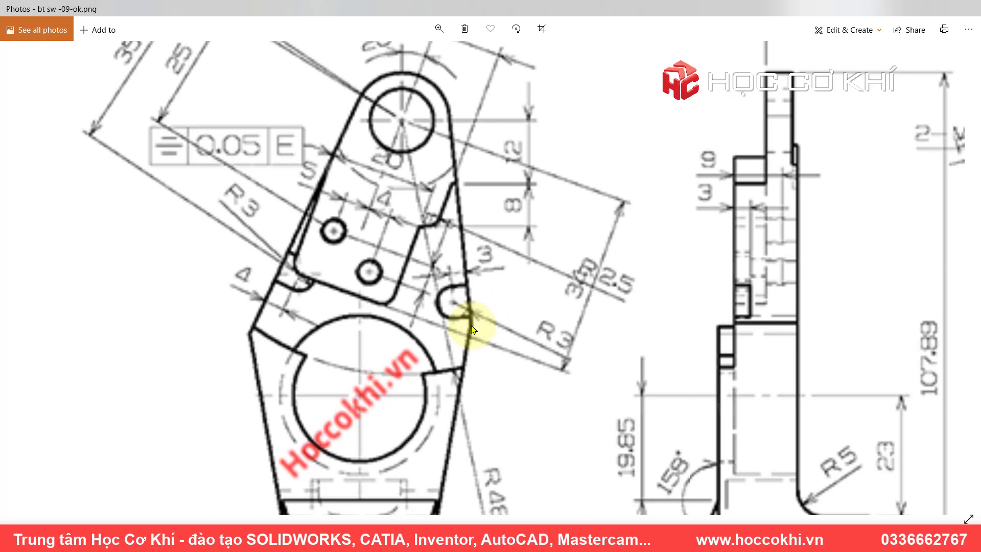
key(alt+Tab)
click(447, 327)
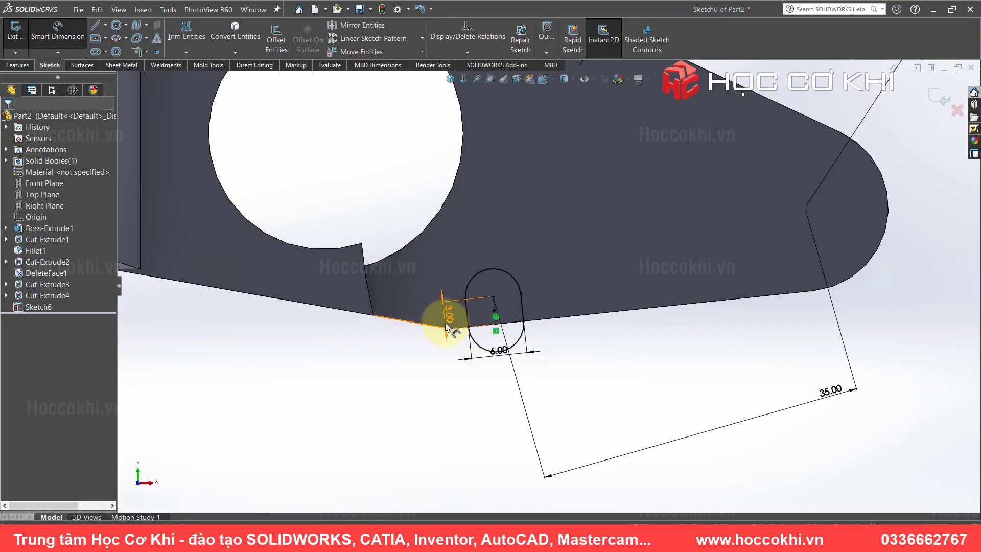
click(416, 323)
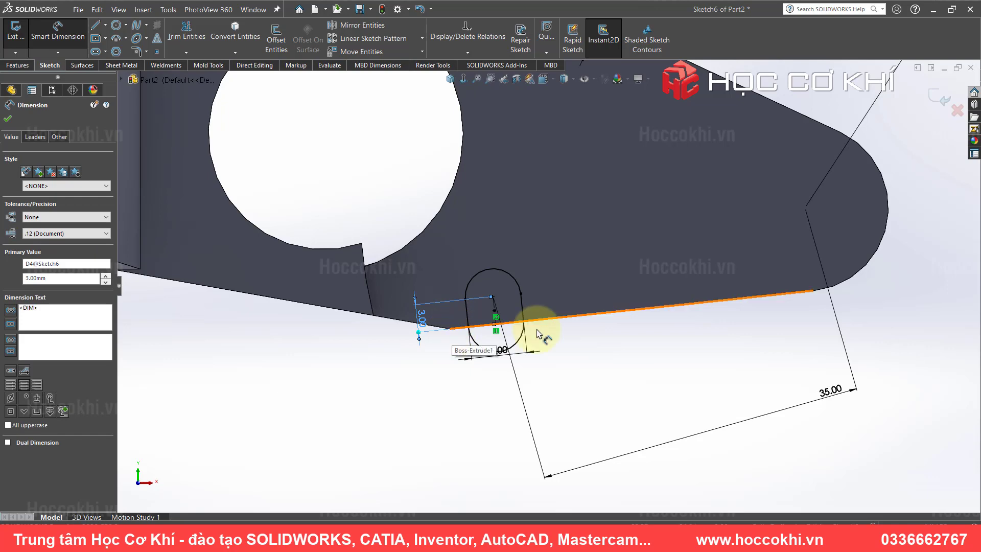
scroll(537, 328, down, 3)
scroll(574, 318, down, 2)
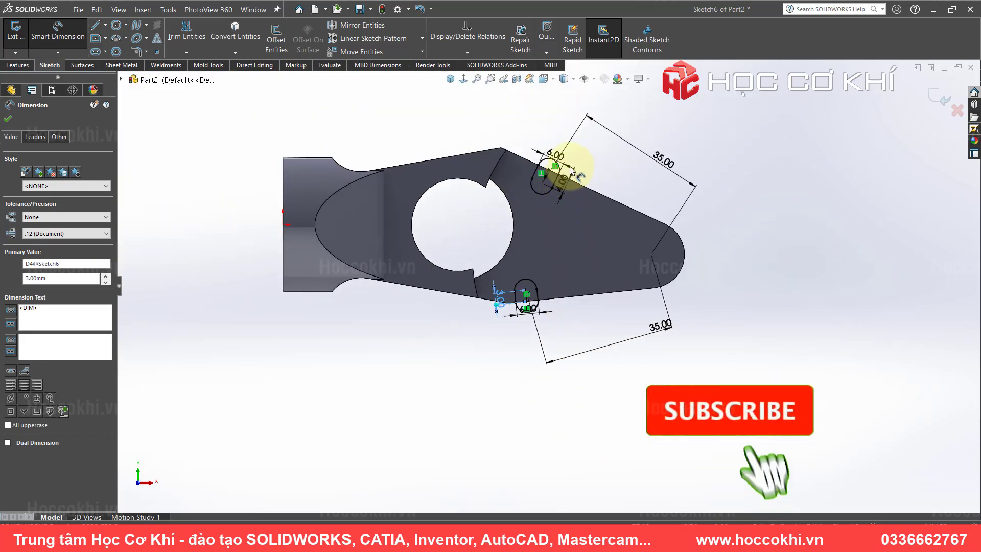
scroll(574, 173, up, 2)
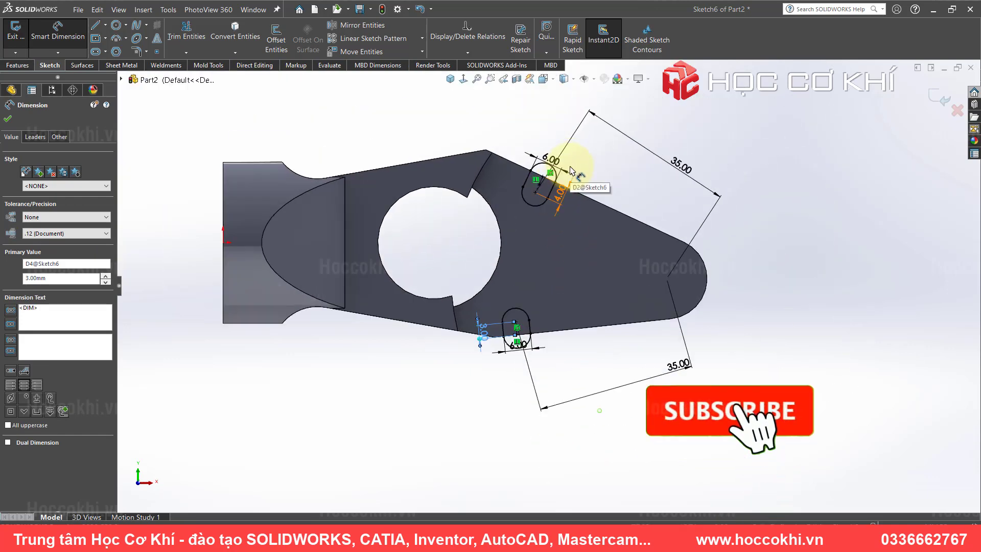
scroll(574, 172, up, 2)
- Pan across the drawing's side and right-hand views to review the slot details
key(alt+Tab)
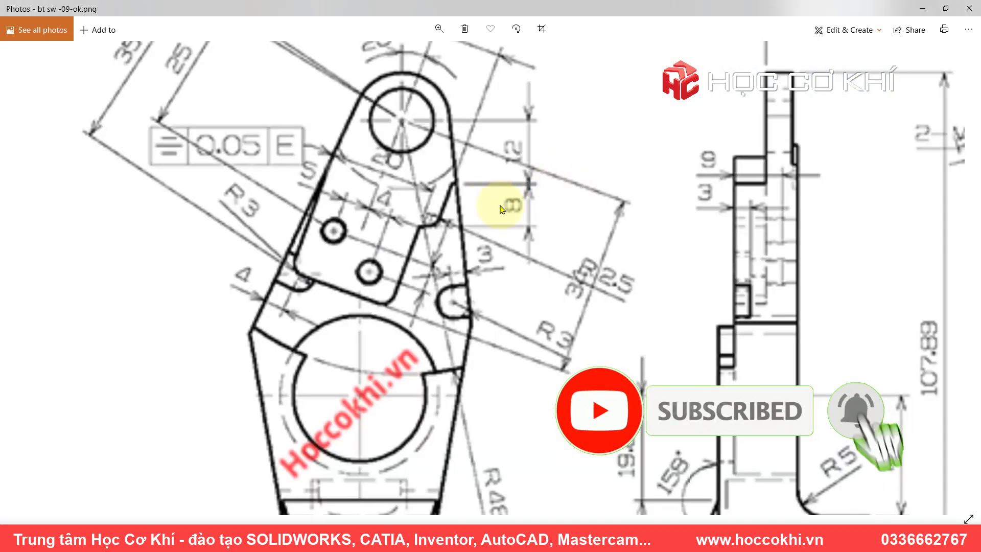
drag(696, 267, 434, 222)
scroll(530, 260, down, 1)
scroll(529, 259, down, 2)
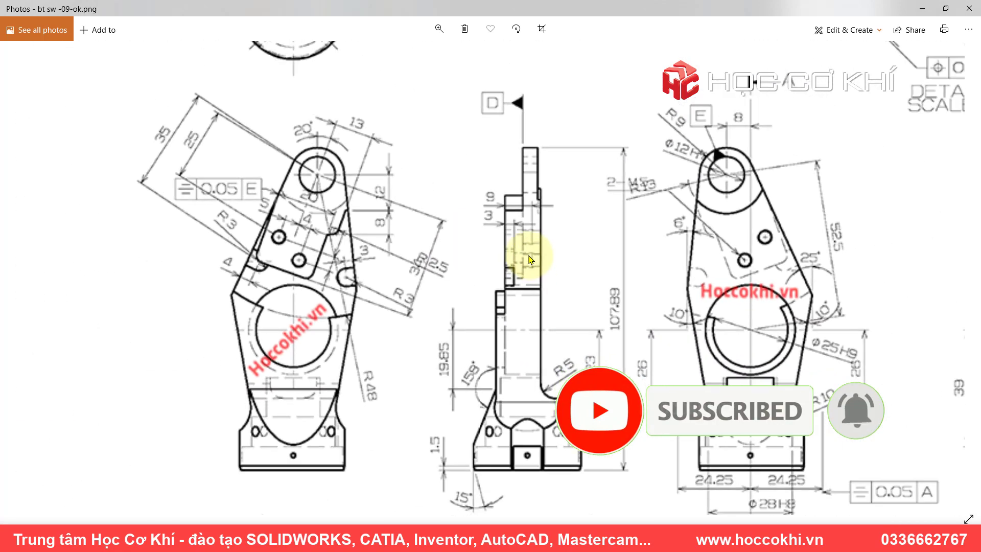
scroll(660, 327, down, 1)
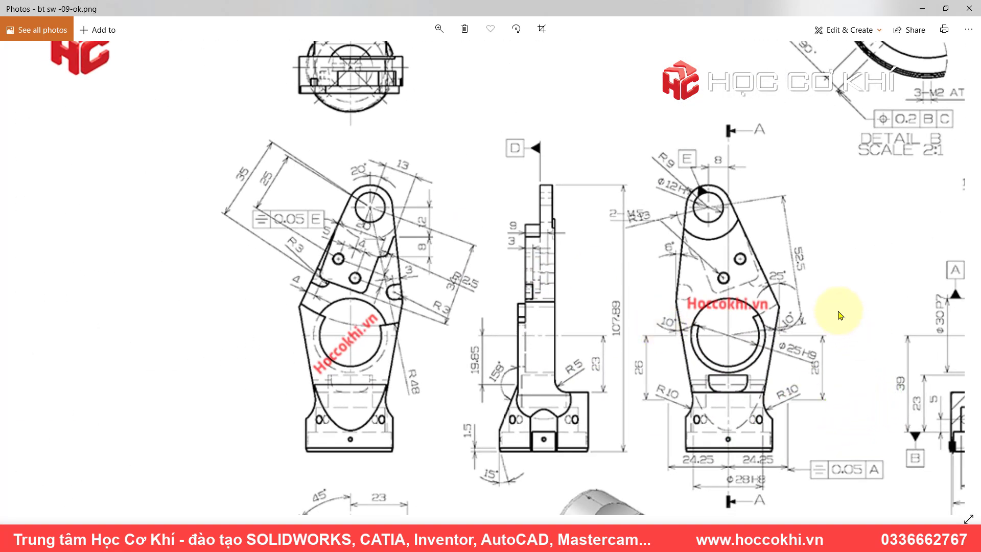
drag(843, 283, 681, 289)
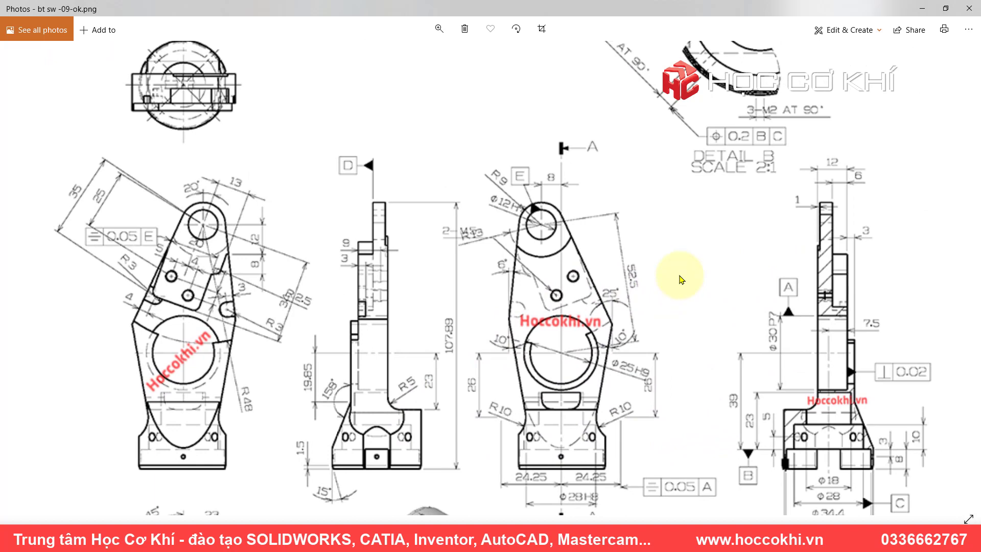
drag(736, 284, 569, 276)
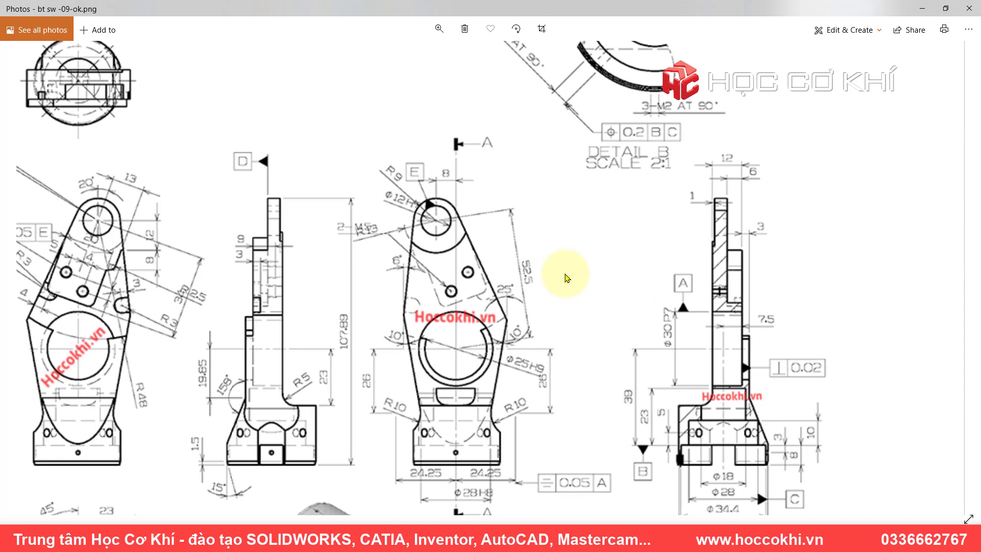
drag(392, 281, 657, 237)
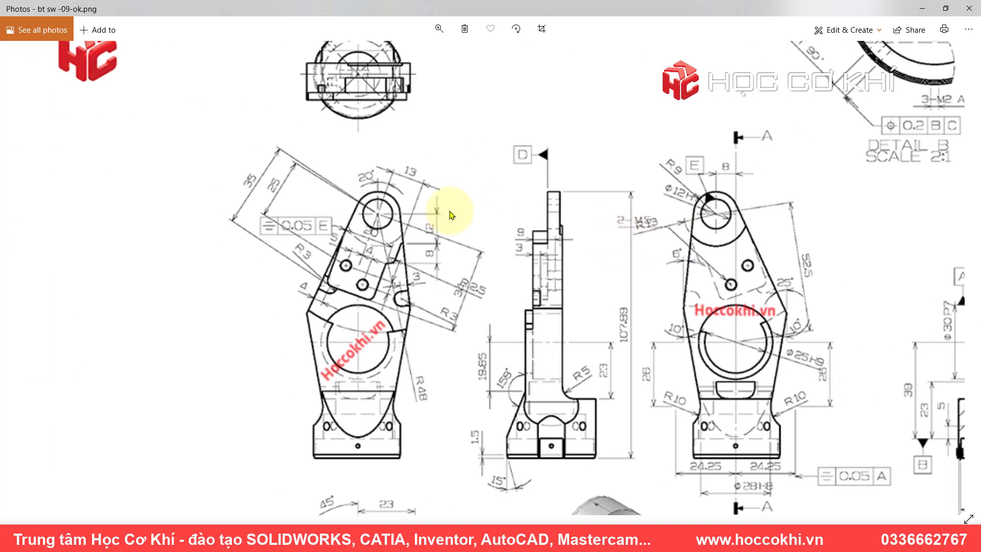
mouse_move(465, 343)
mouse_down()
mouse_move(474, 149)
mouse_move(394, 351)
mouse_up()
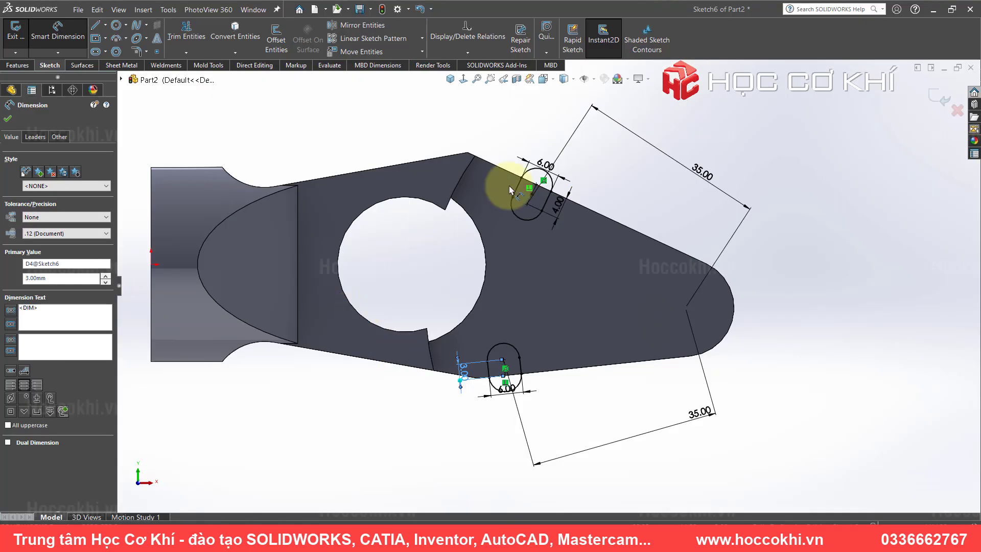
- Extrude-cut both slot sketches 3 mm deep as edge notches and orbit to inspect them
click(18, 65)
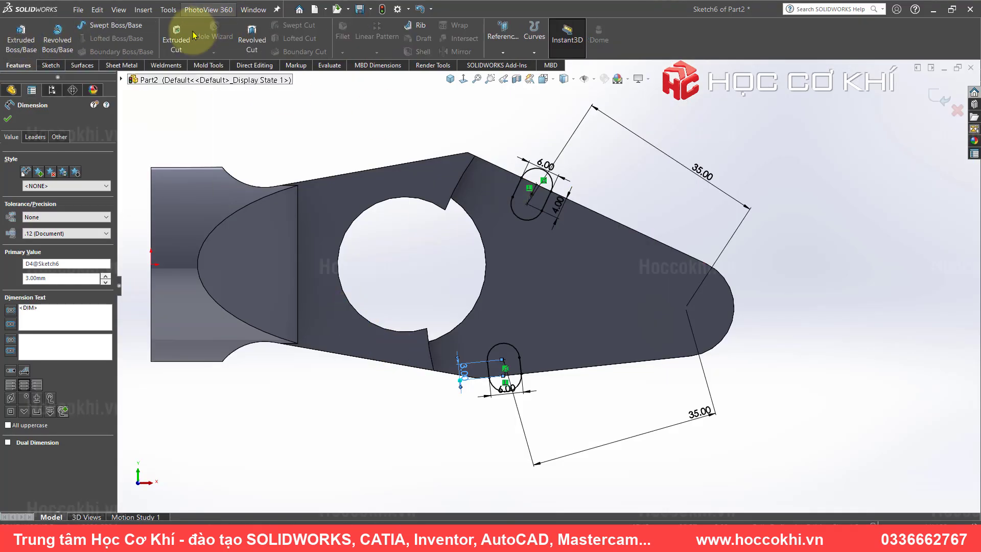
key(alt+Tab)
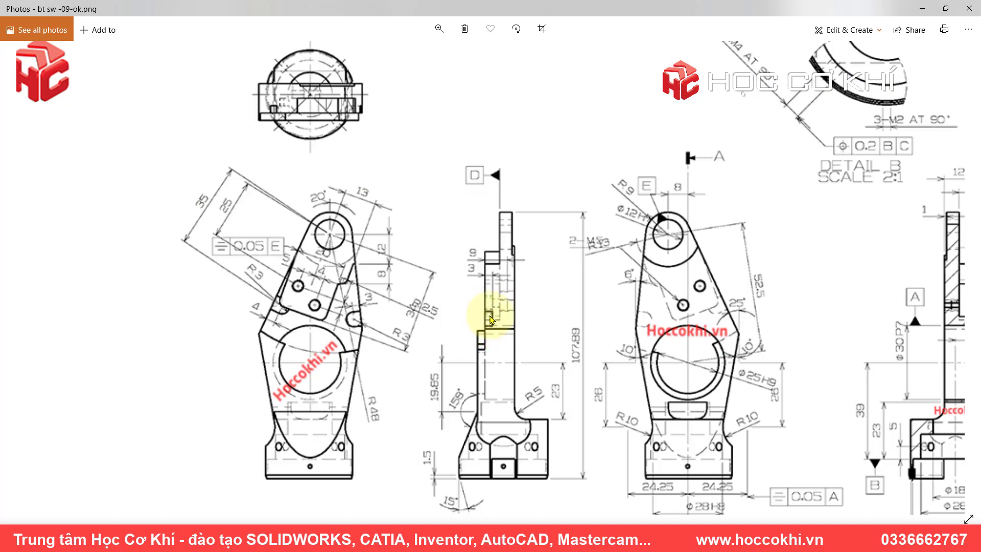
scroll(486, 315, up, 3)
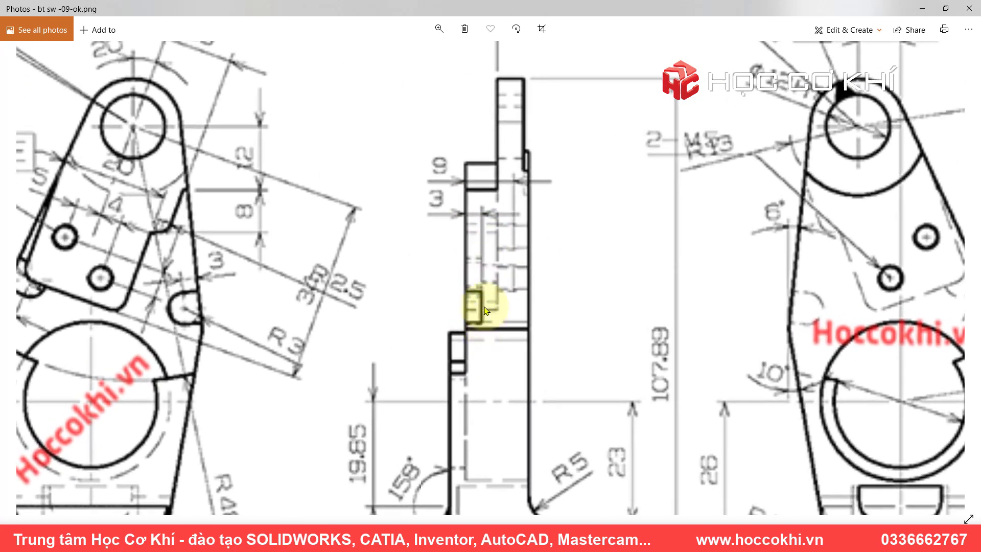
key(alt+Tab)
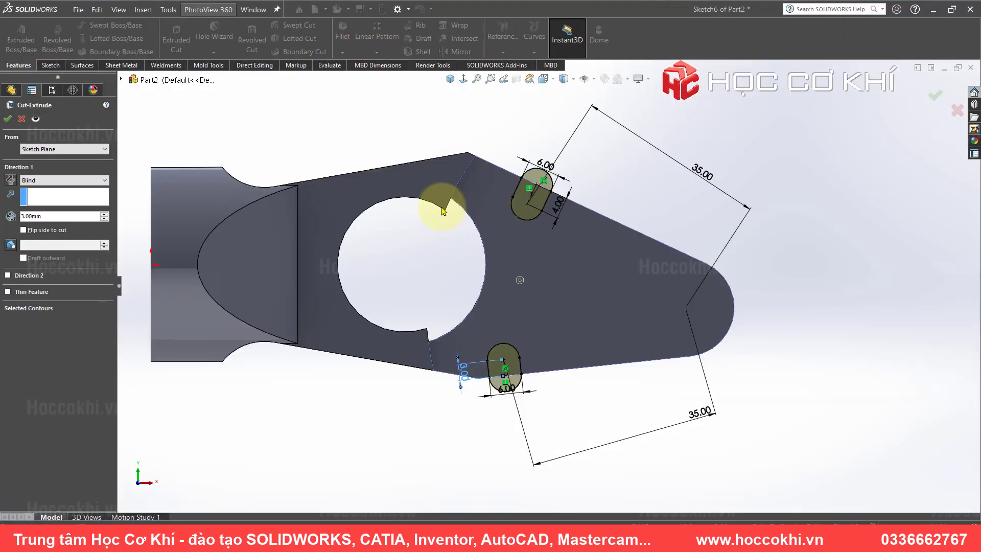
click(8, 119)
mouse_move(631, 223)
middle_down()
mouse_move(634, 160)
mouse_move(633, 252)
middle_up()
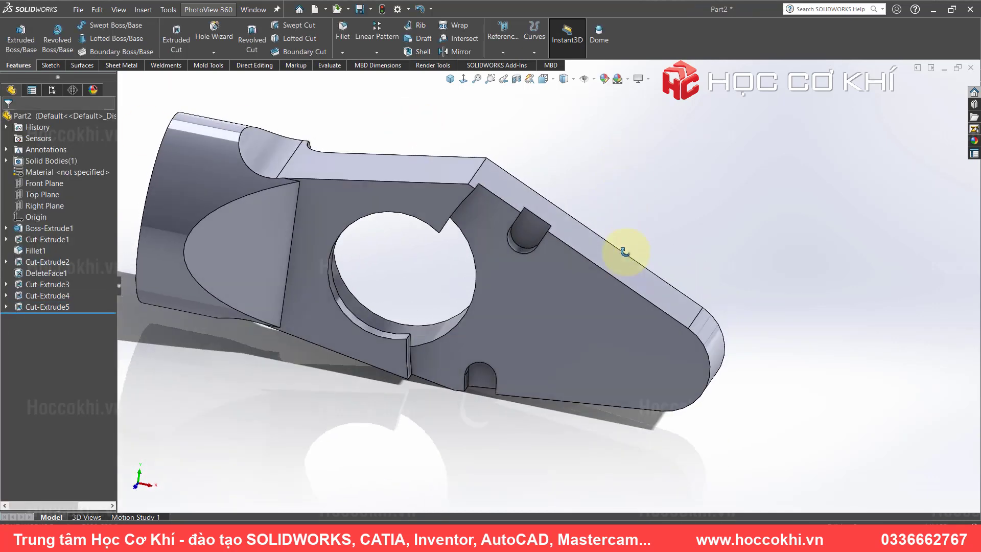
key(alt+Tab)
- Zoom and pan the drawing to read the side view and Detail B near the 7.5 and 3 dimensions
scroll(571, 278, down, 3)
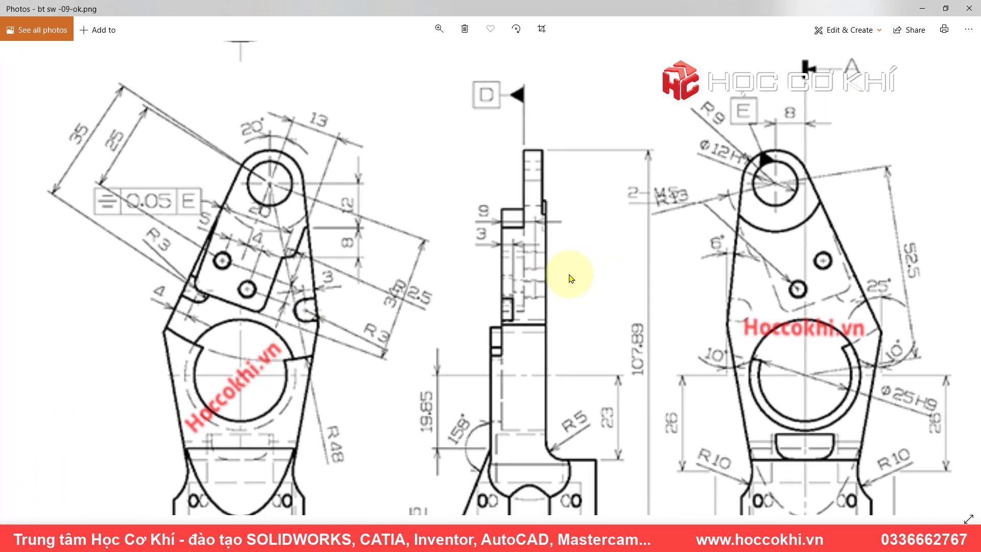
scroll(445, 279, down, 2)
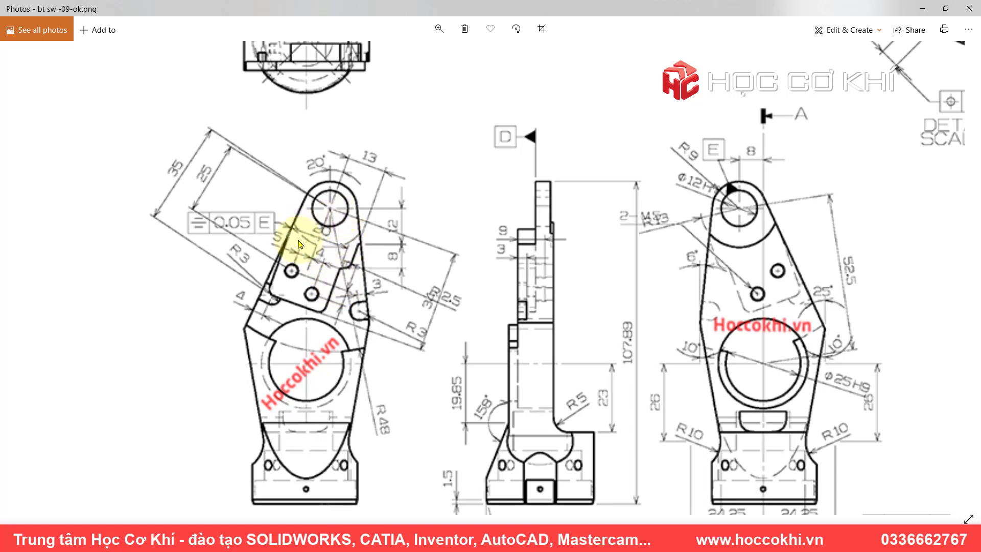
drag(682, 244, 251, 227)
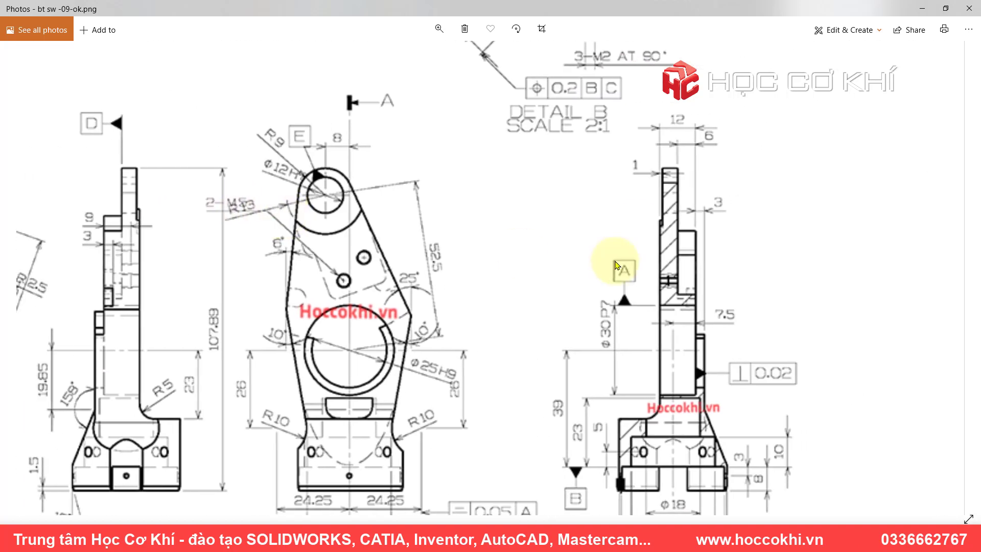
scroll(658, 287, up, 2)
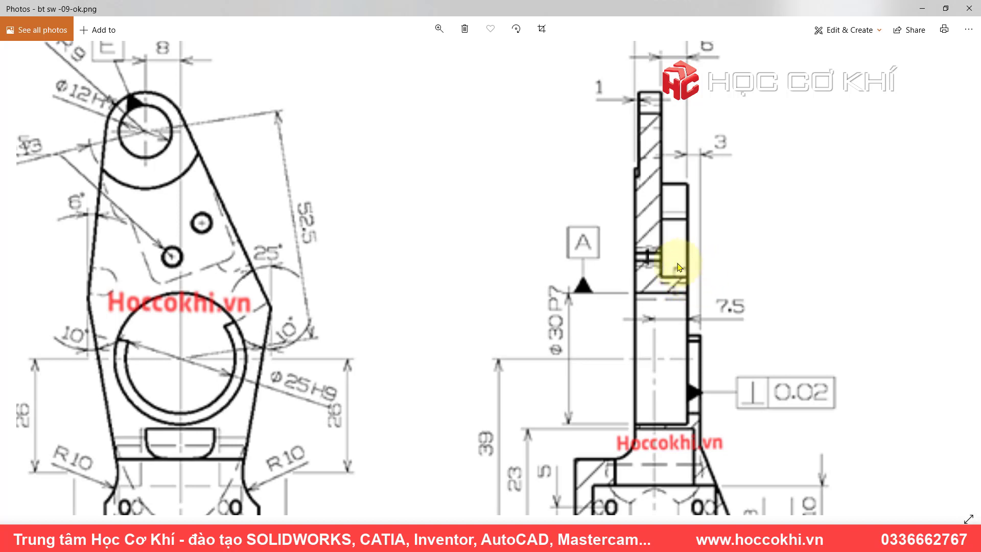
scroll(679, 230, up, 1)
scroll(690, 233, up, 2)
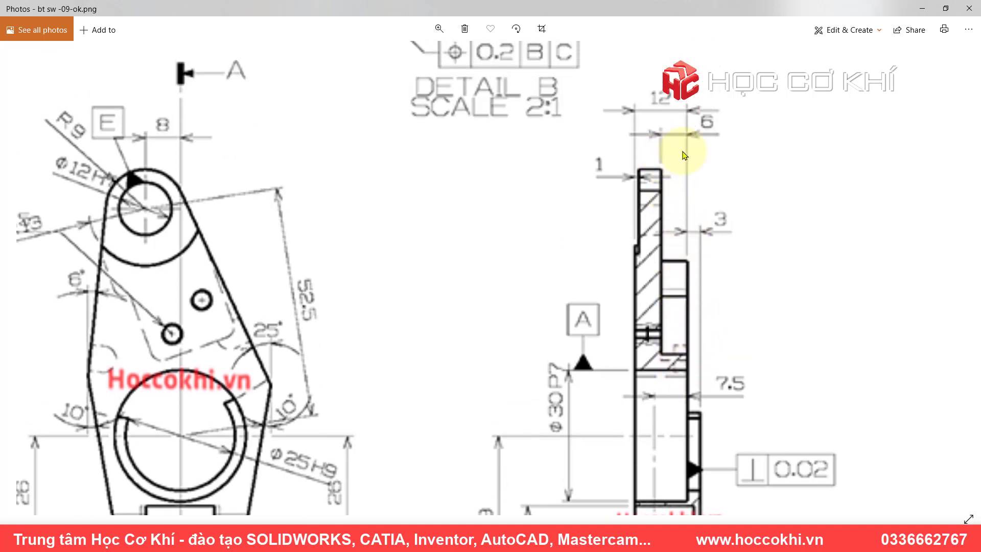
key(alt+Tab)
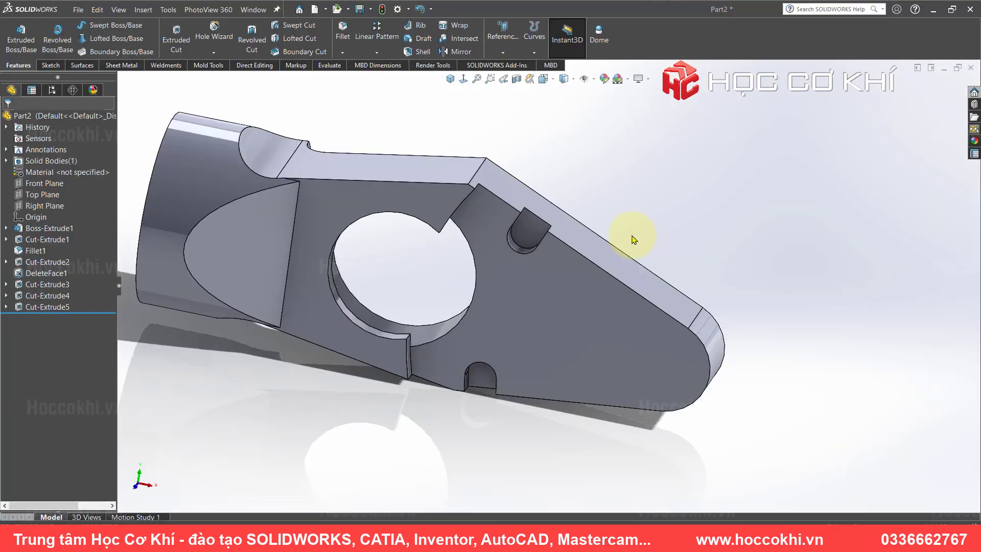
- Open a sketch Normal To the recessed face around the notches, then check the drawing's left view
click(514, 304)
click(594, 184)
click(542, 299)
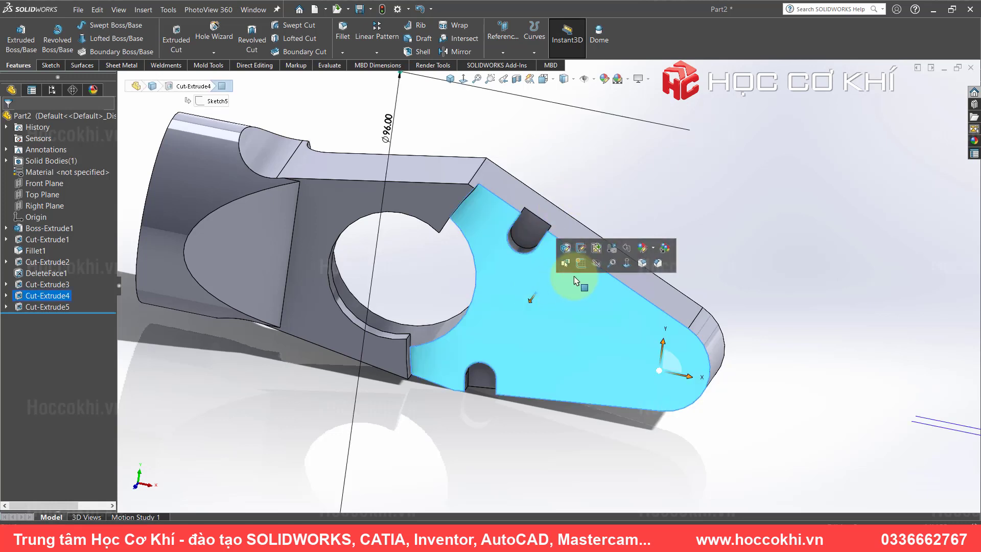
click(585, 266)
click(465, 86)
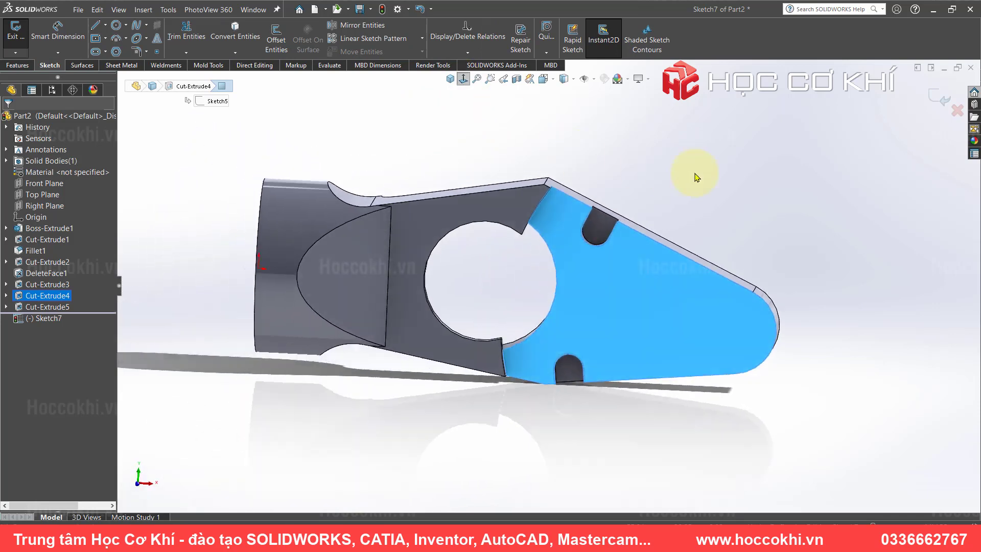
scroll(759, 314, down, 3)
scroll(759, 315, down, 2)
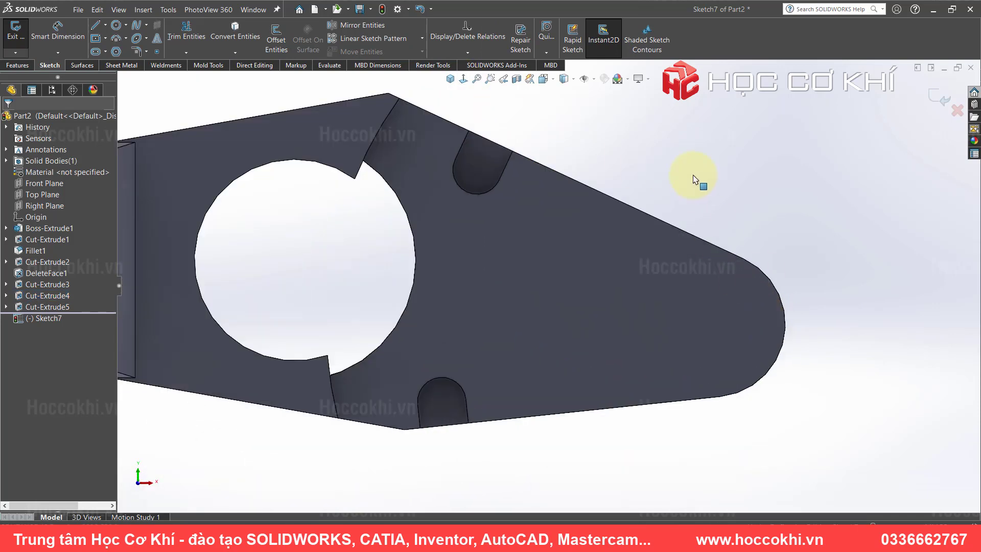
key(alt+Tab)
drag(136, 219, 876, 197)
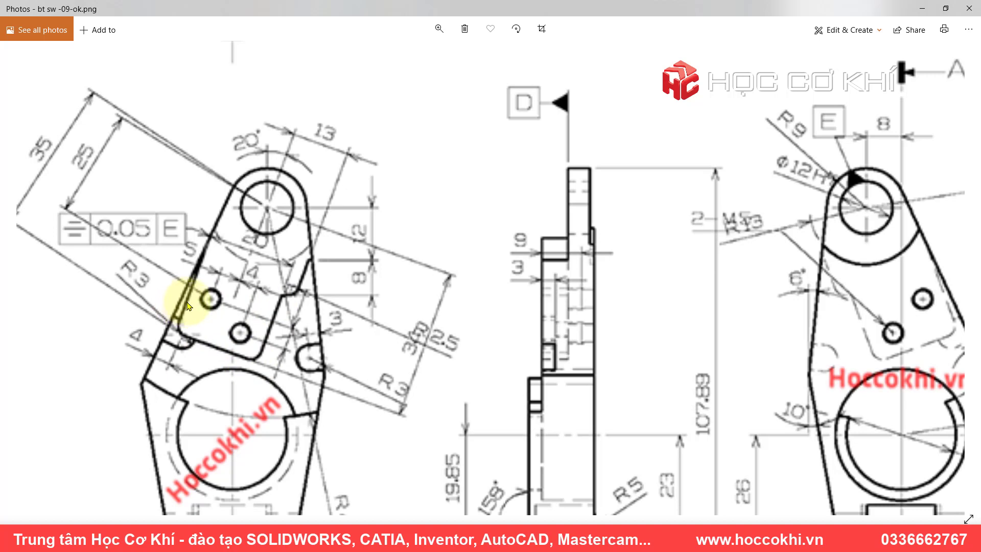
key(alt+Tab)
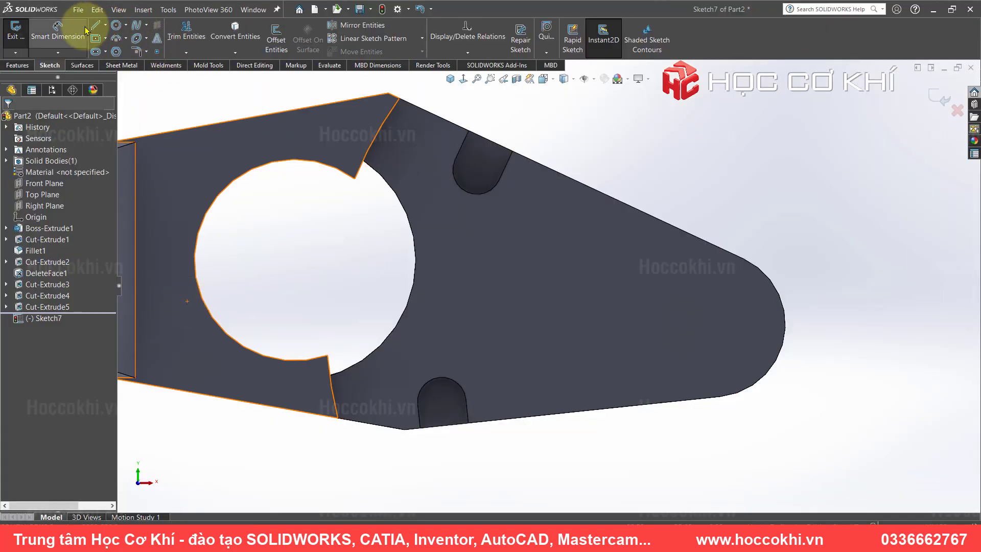
- Draw the first lines of the stepped chain from the sloped top edge past the upper notch
click(95, 25)
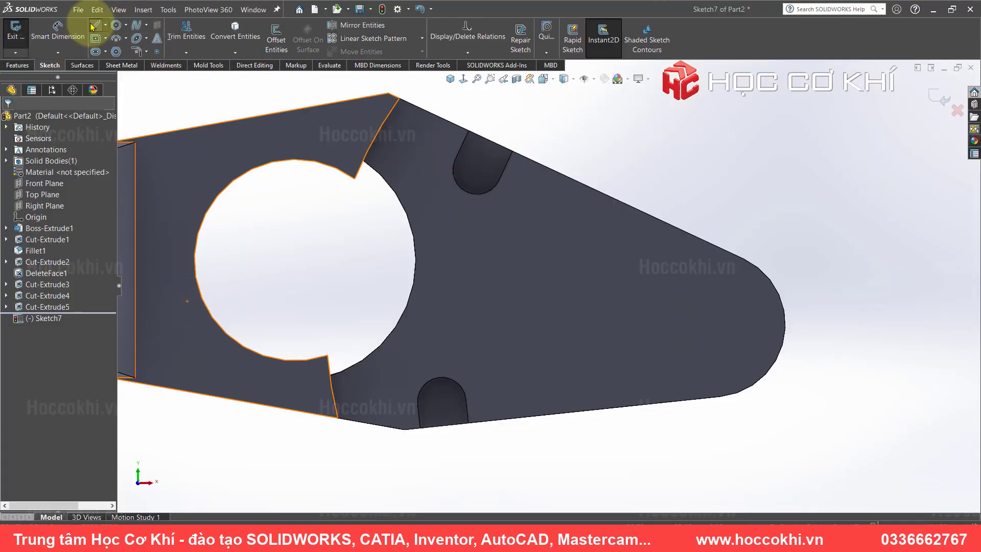
click(673, 225)
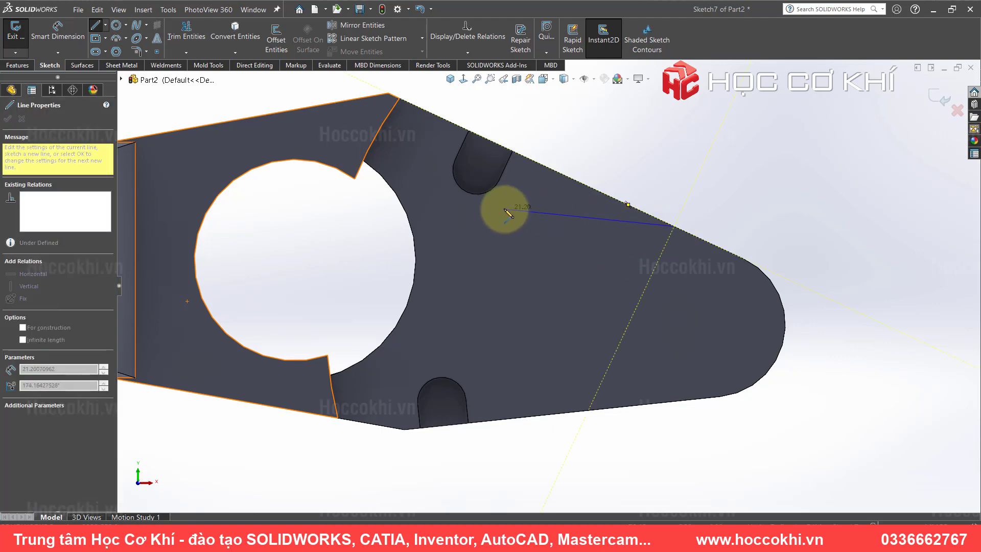
key(alt+Tab)
key(alt+Tab)
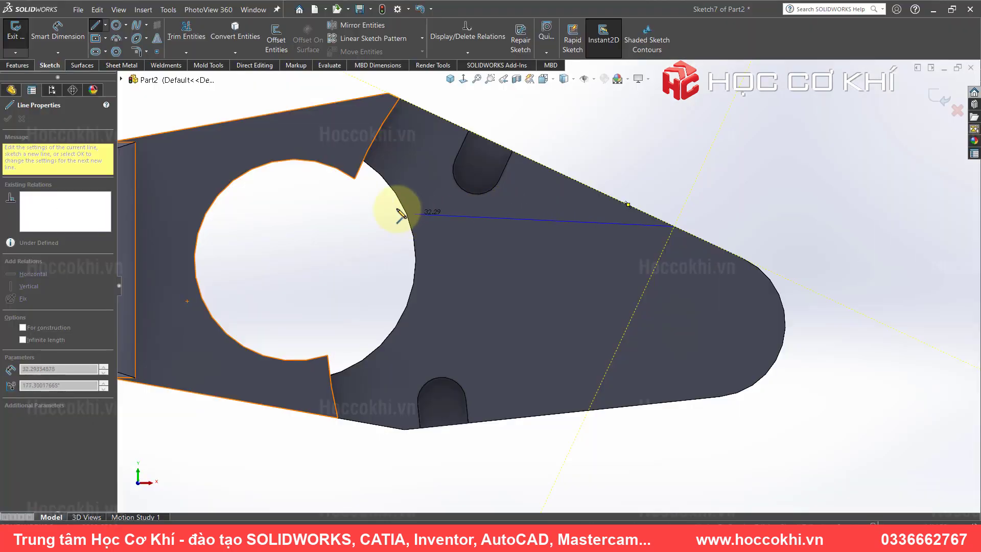
click(474, 178)
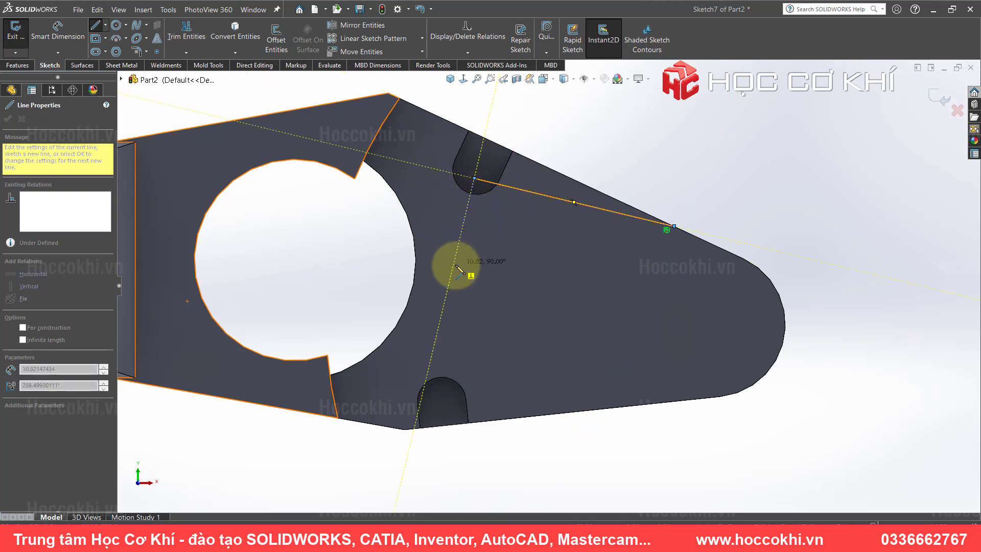
click(449, 284)
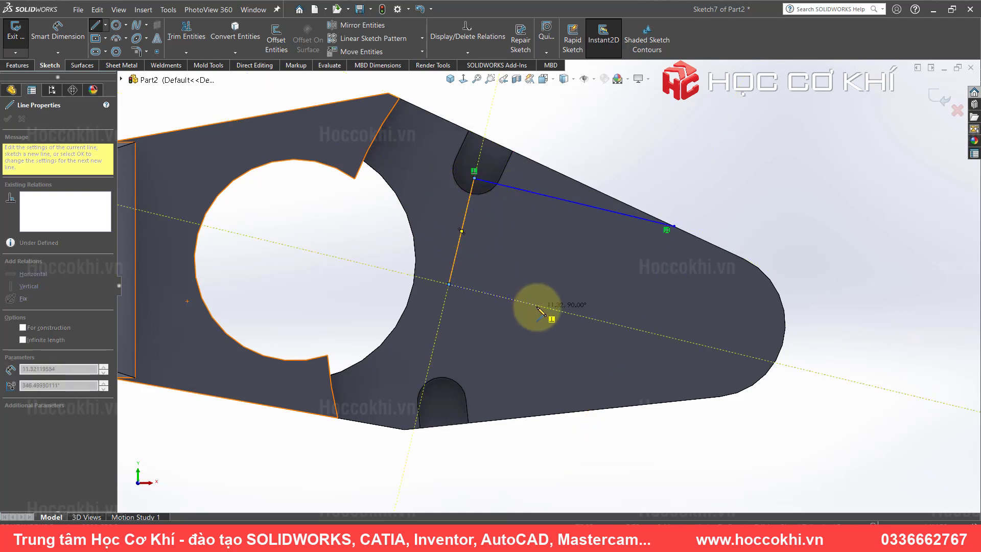
key(alt+Tab)
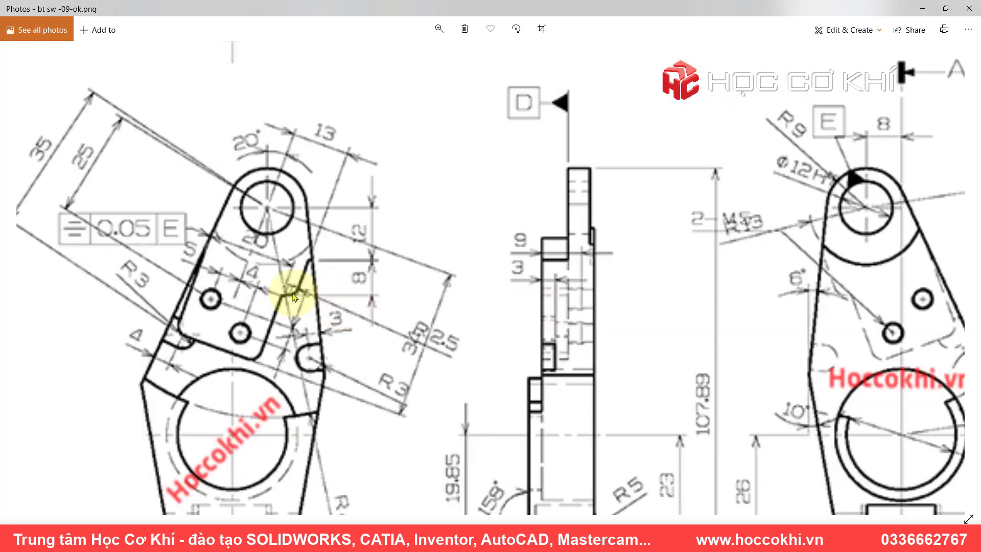
key(alt+Tab)
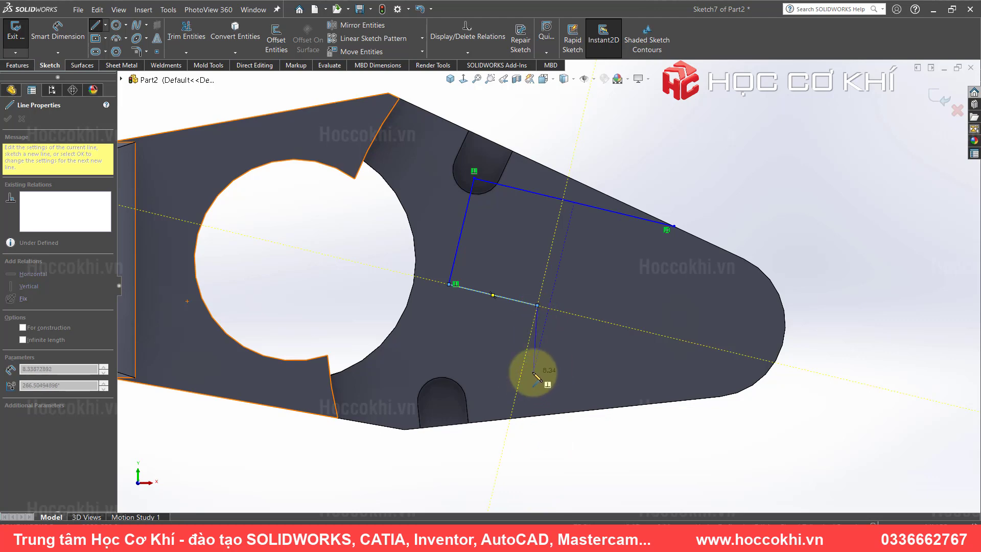
double_click(538, 355)
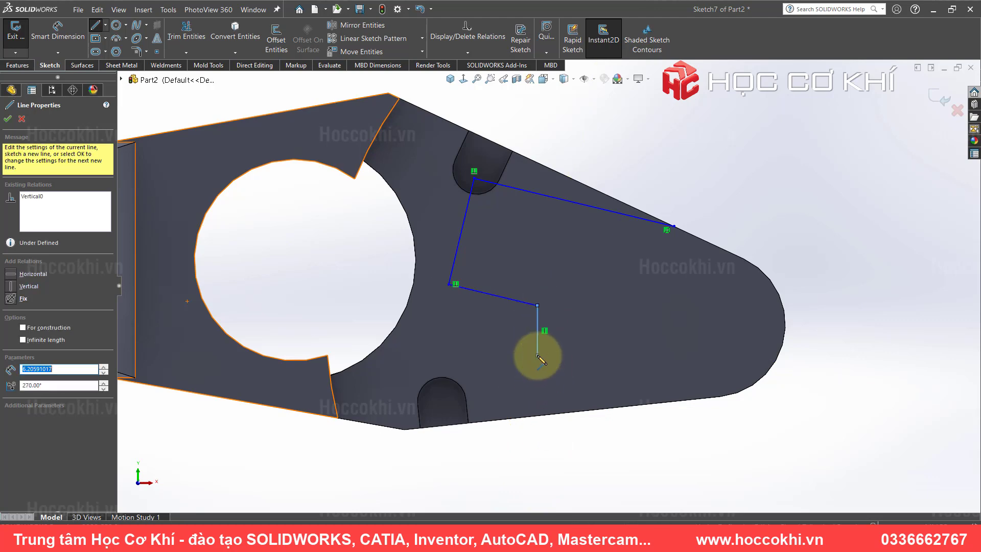
- Continue the chain with a sloped segment and a final vertical line onto the bottom edge
key(alt+Tab)
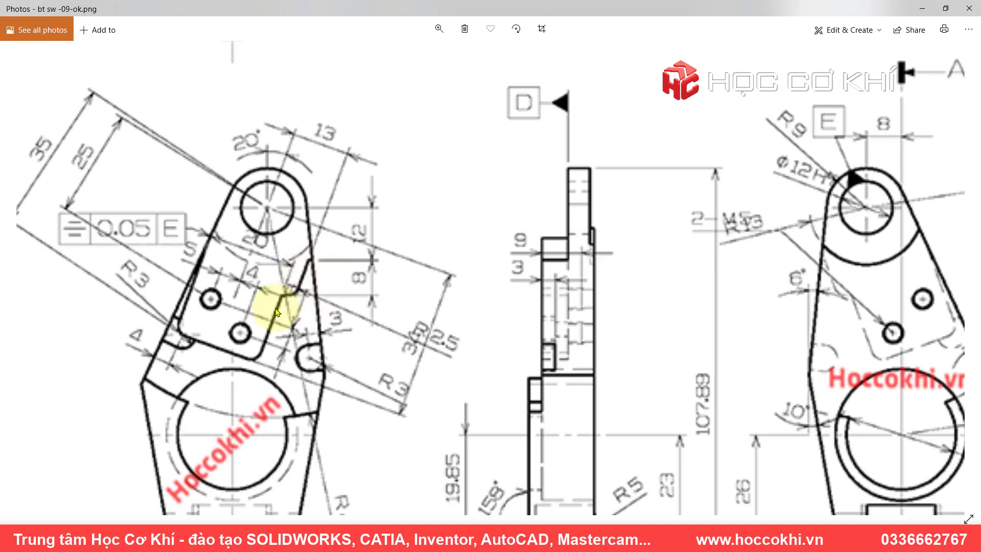
key(alt+Tab)
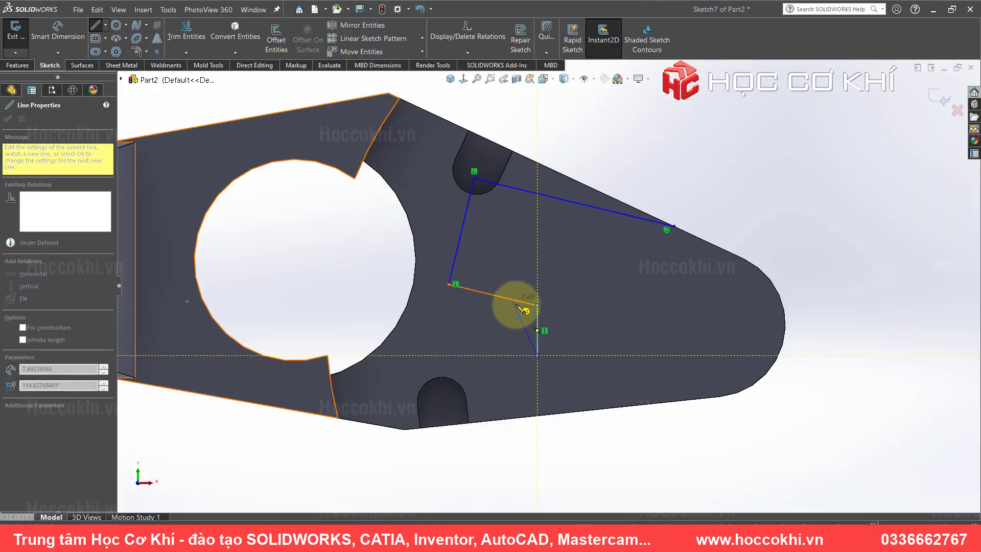
click(628, 378)
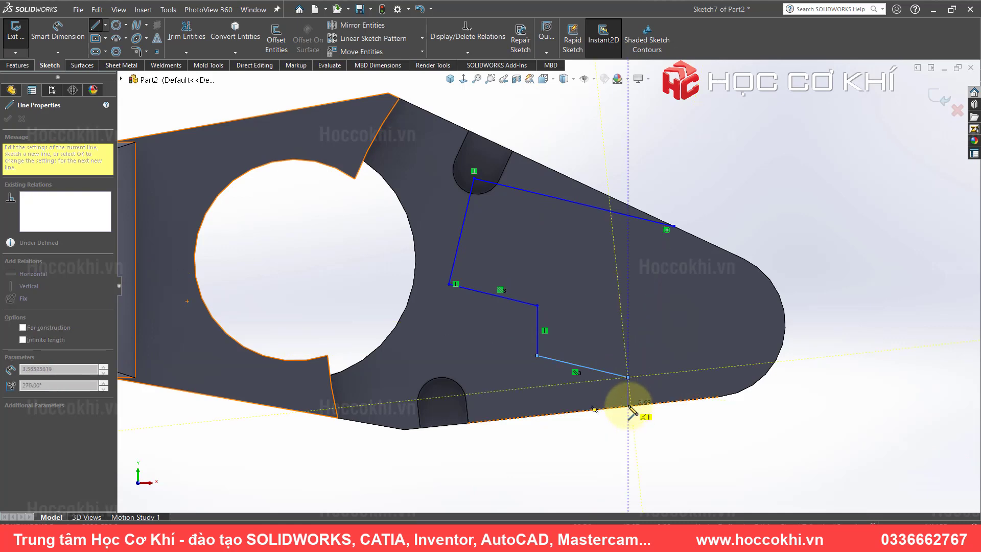
scroll(629, 406, down, 3)
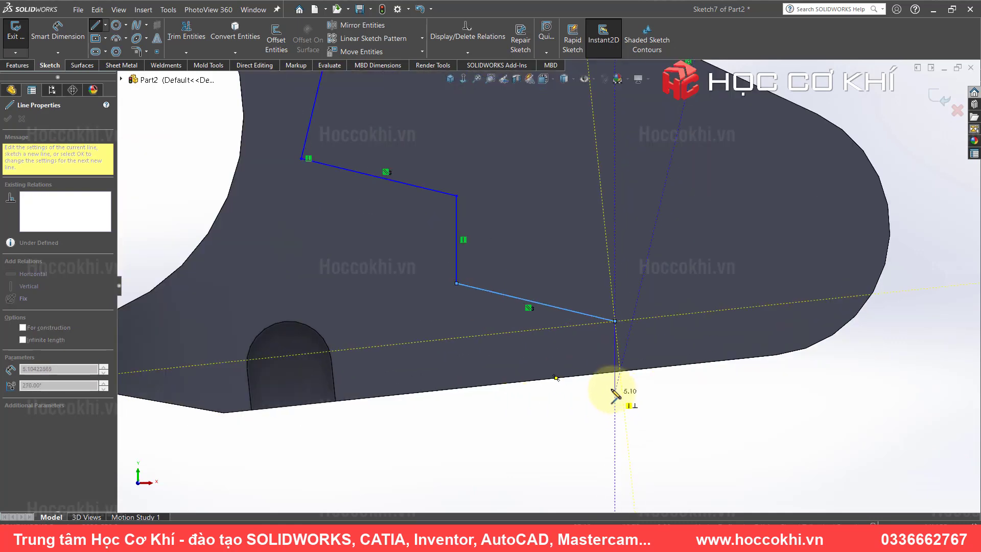
scroll(616, 395, down, 4)
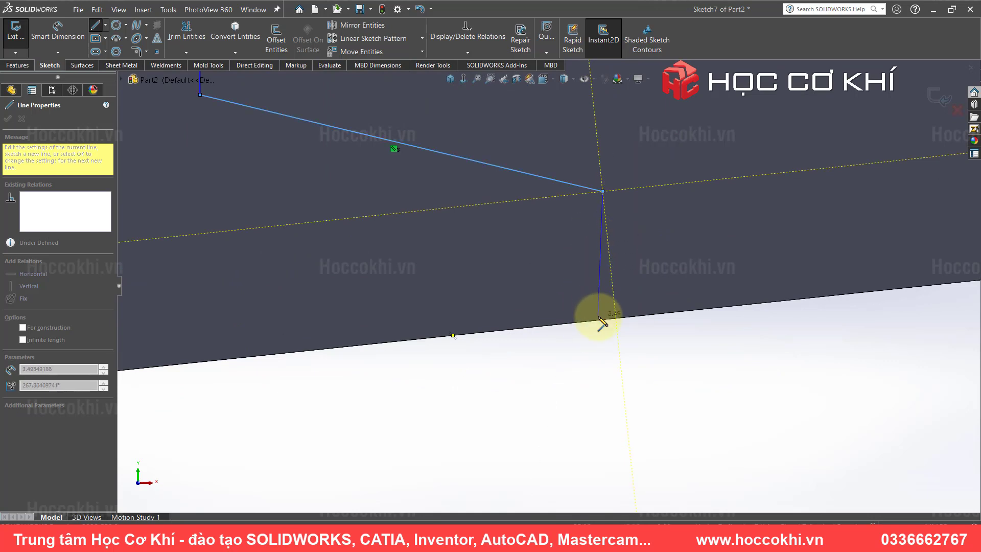
click(604, 321)
key(Escape)
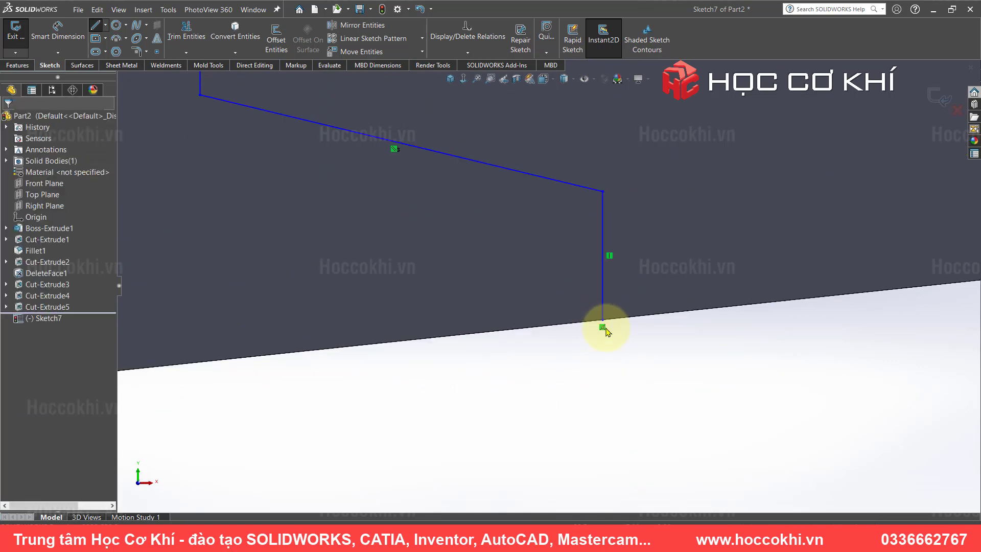
- Zoom around the lever tip to inspect the finished line chain and clear the selection
scroll(617, 299, up, 3)
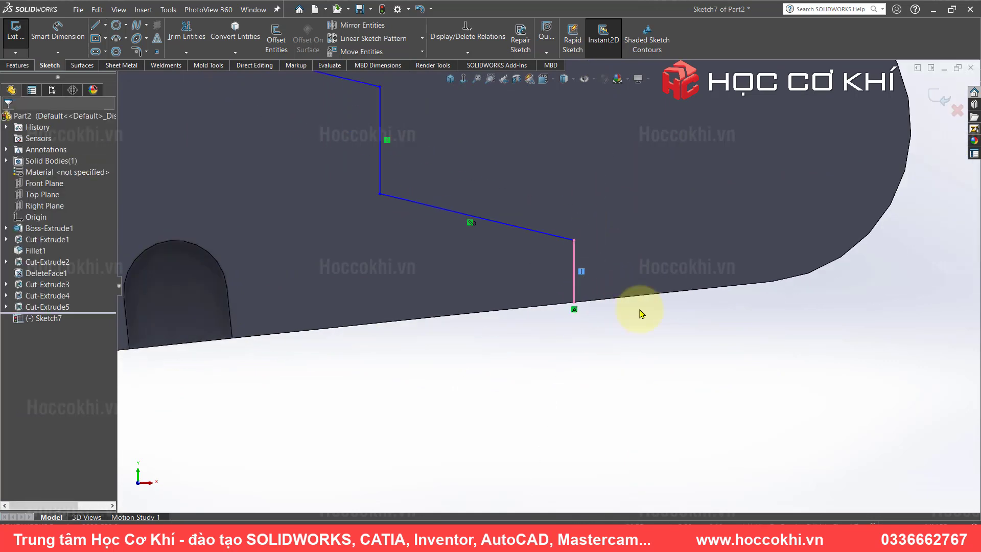
scroll(600, 292, up, 3)
scroll(477, 197, down, 2)
scroll(515, 268, up, 3)
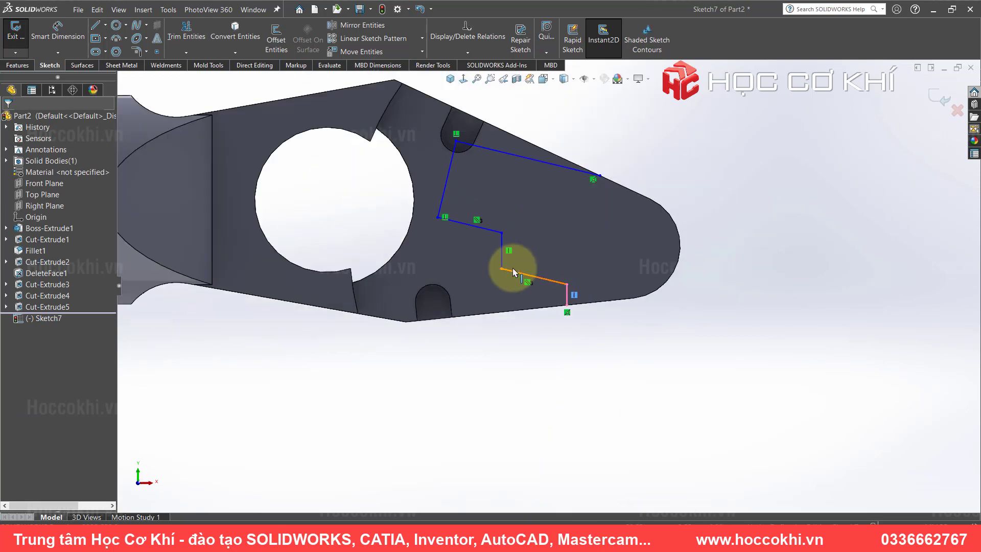
scroll(500, 213, down, 2)
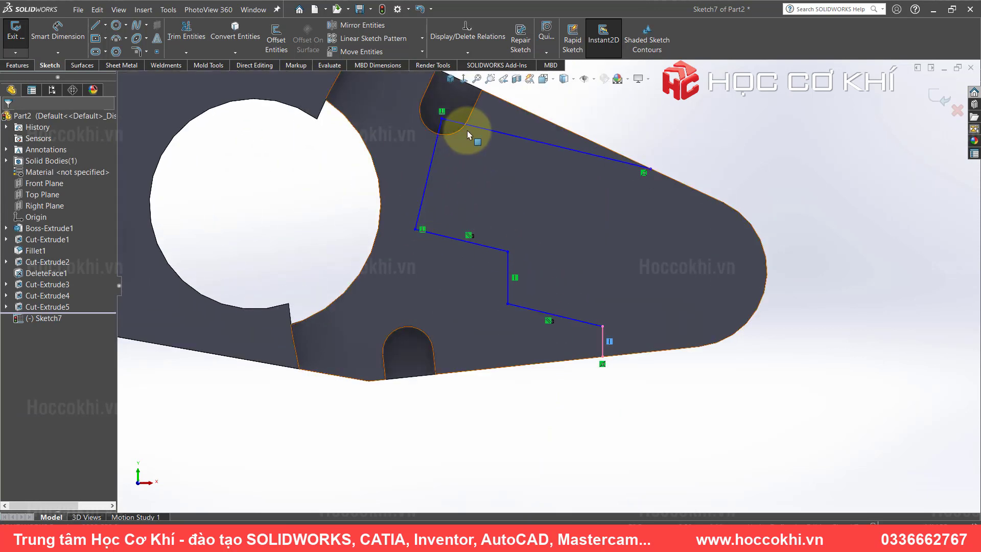
click(667, 118)
scroll(670, 202, up, 1)
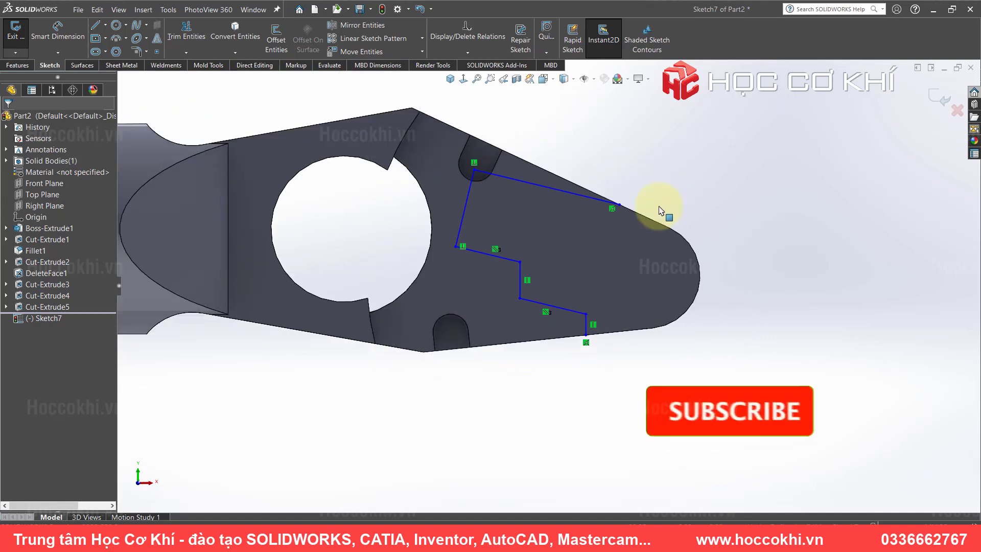
scroll(662, 208, down, 3)
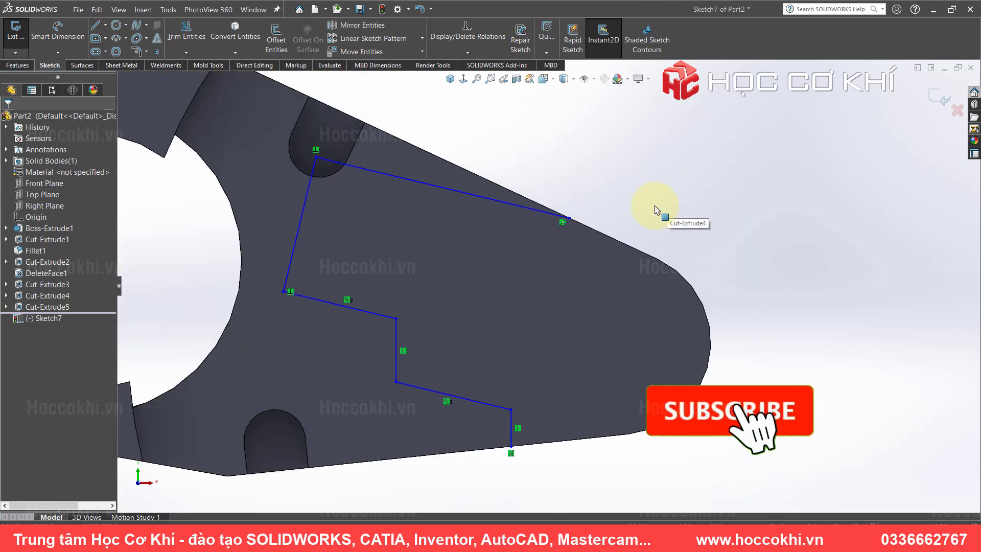
- Convert the tip's top edge, rounded end and bottom edge into sketch entities
click(237, 31)
click(708, 320)
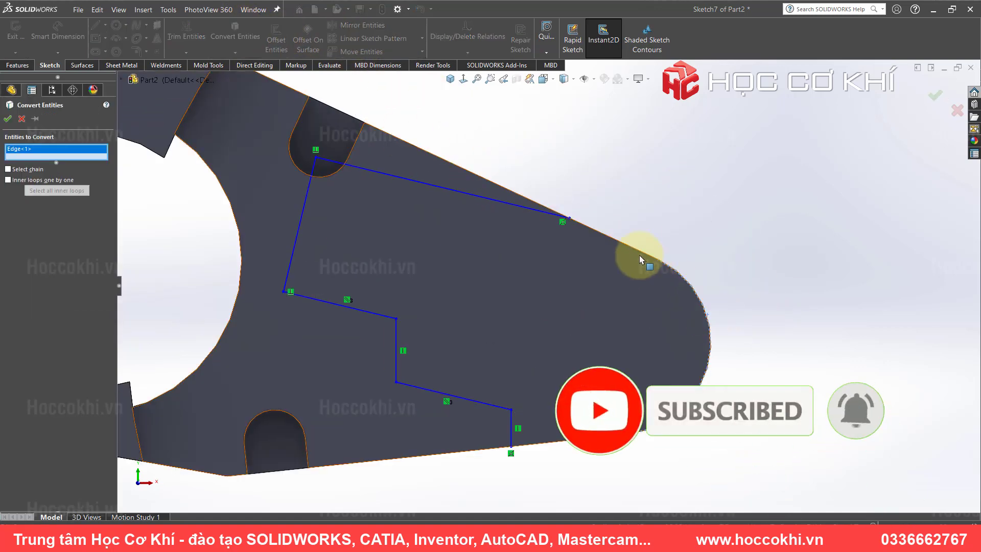
click(635, 250)
click(606, 440)
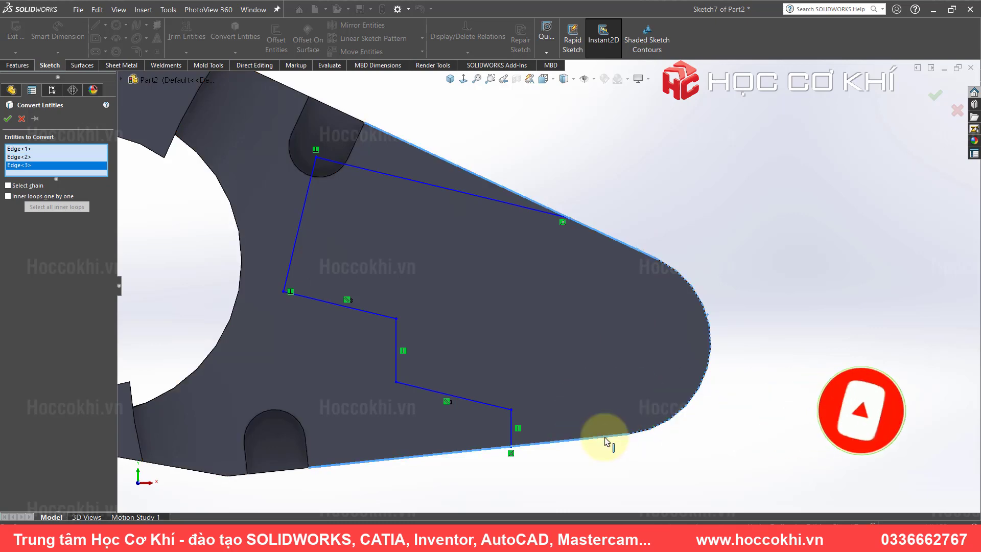
right_click(606, 440)
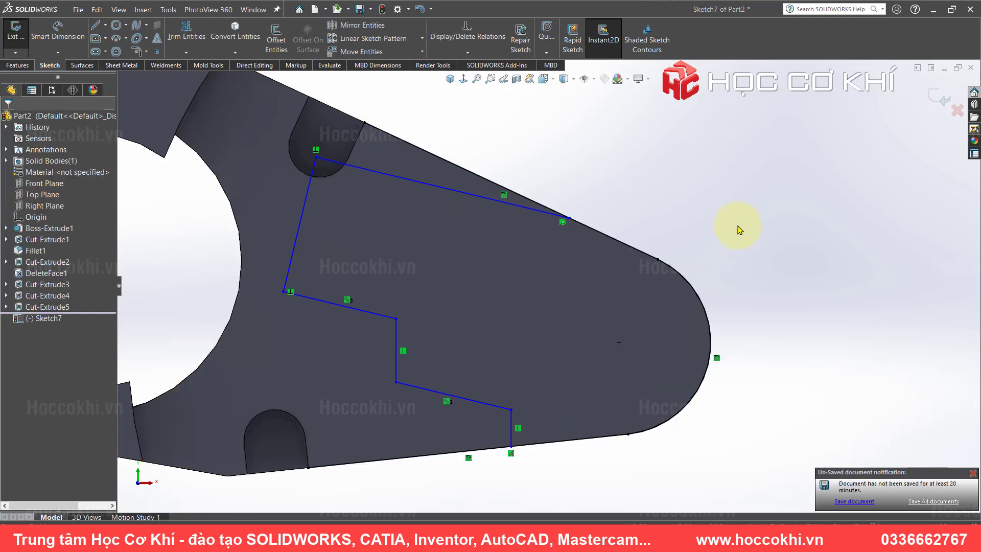
- Review the reference drawing's 3.50 and 2.5 dimensions near the R3 notch
key(alt+Tab)
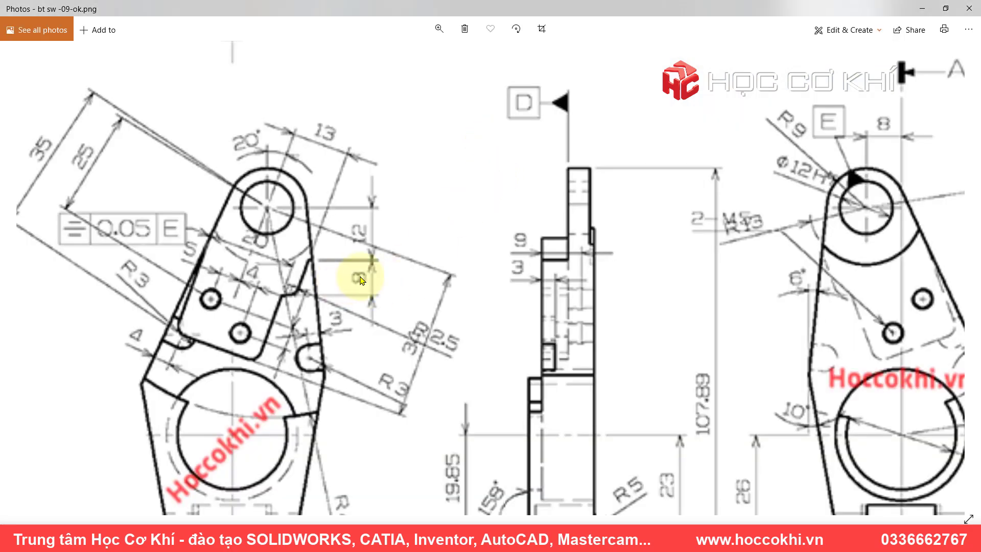
drag(361, 280, 430, 233)
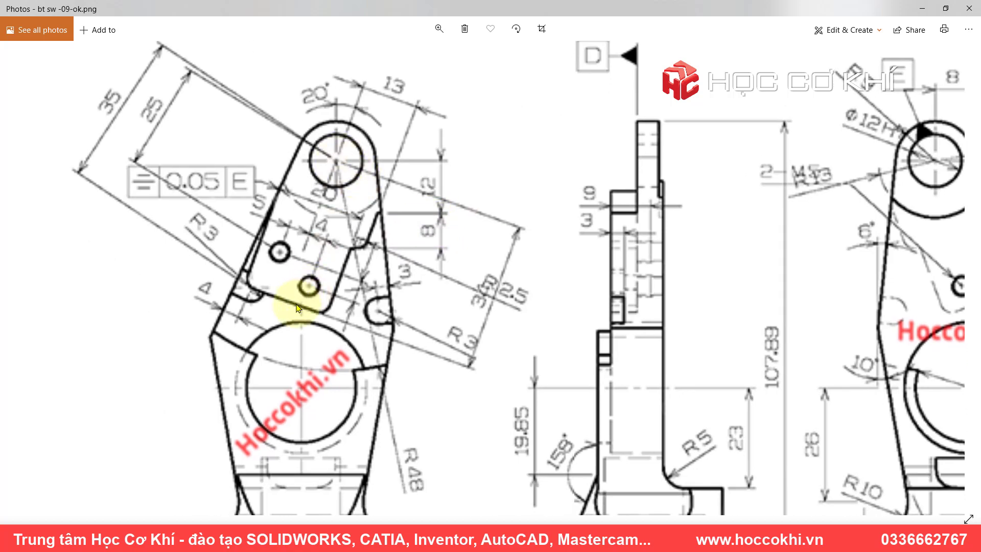
scroll(488, 307, up, 2)
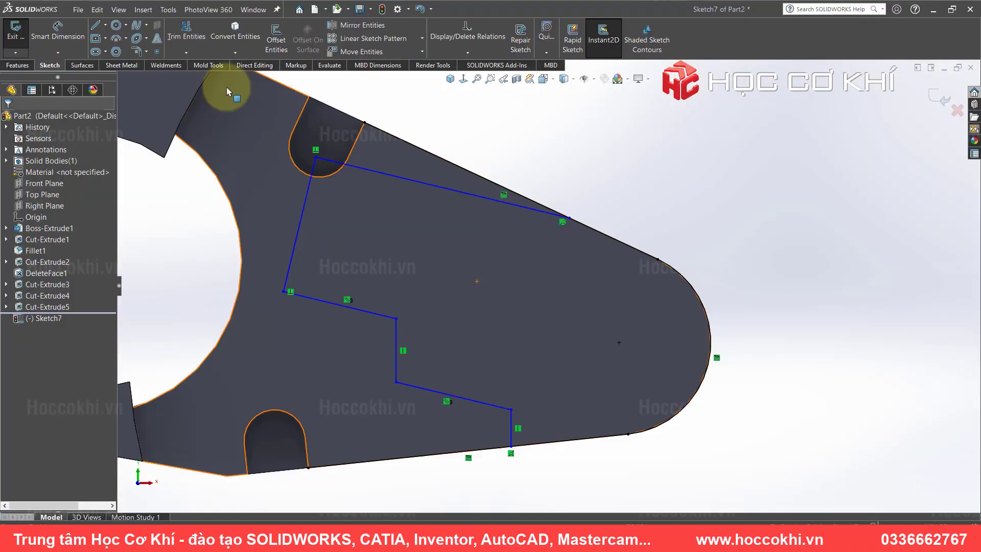
click(61, 32)
key(alt+Tab)
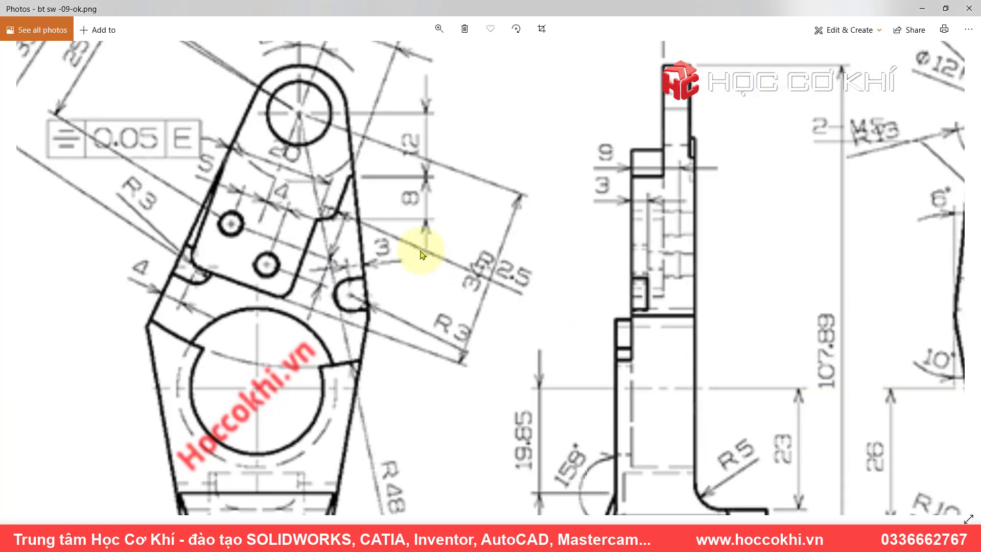
key(alt+Tab)
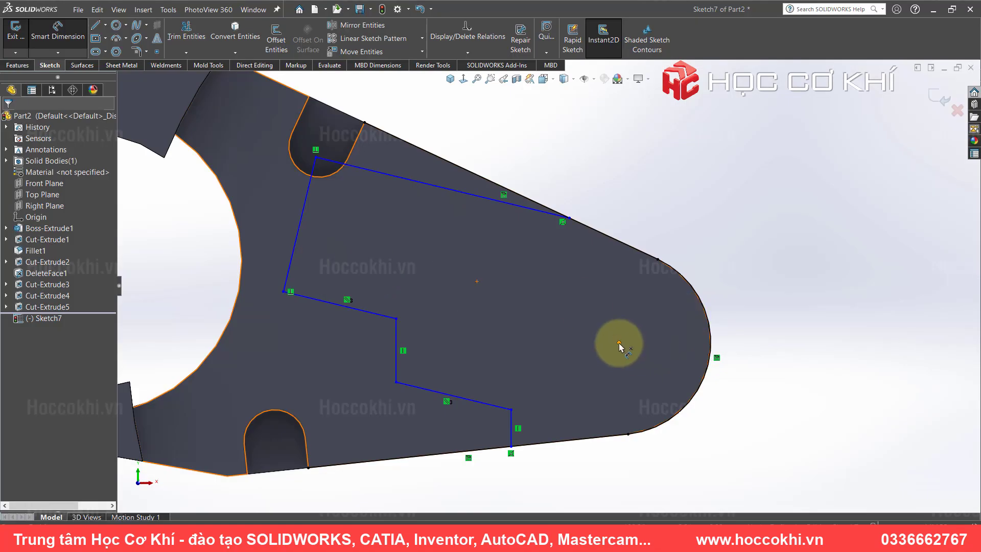
- Add a 34 mm distance dimension between two sketch lines
click(313, 237)
click(302, 225)
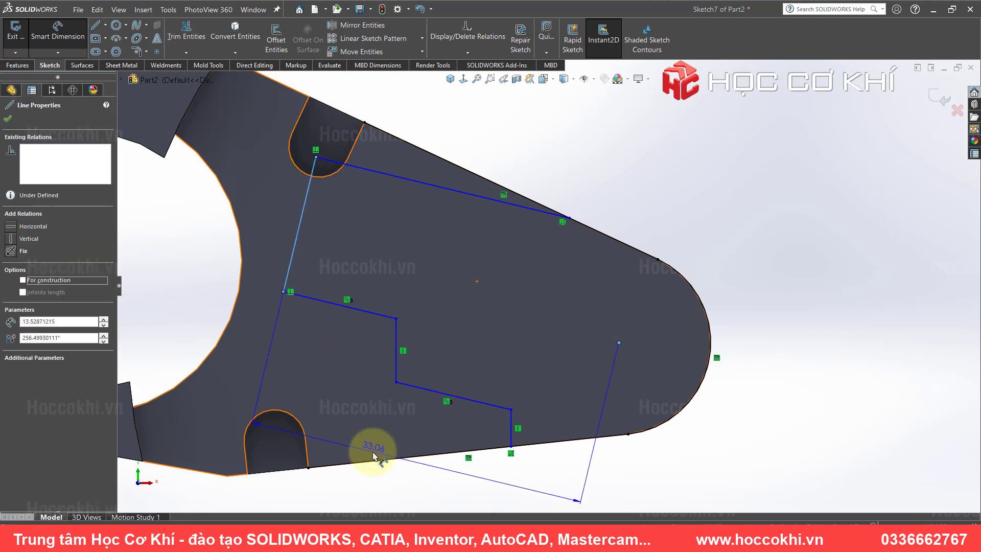
click(403, 471)
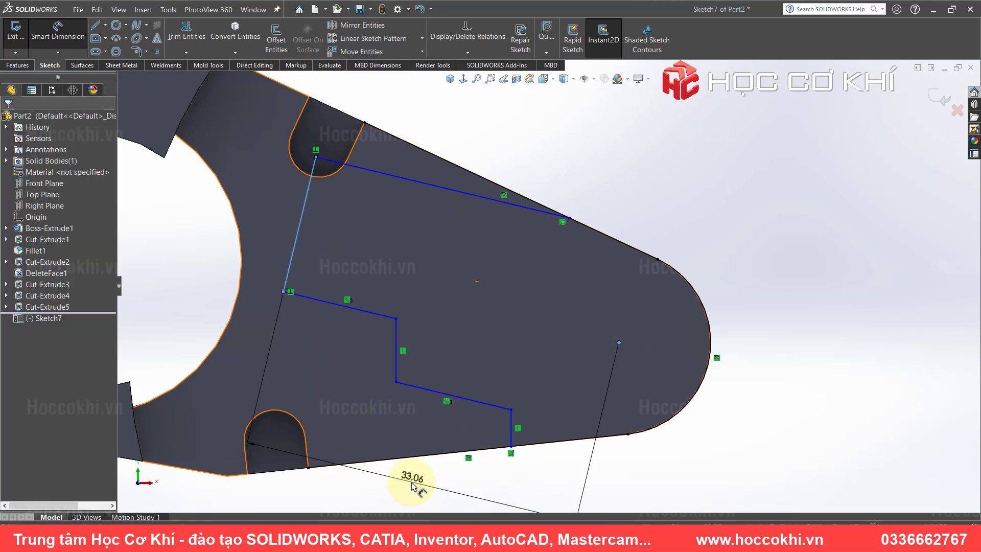
text(34)
key(Return)
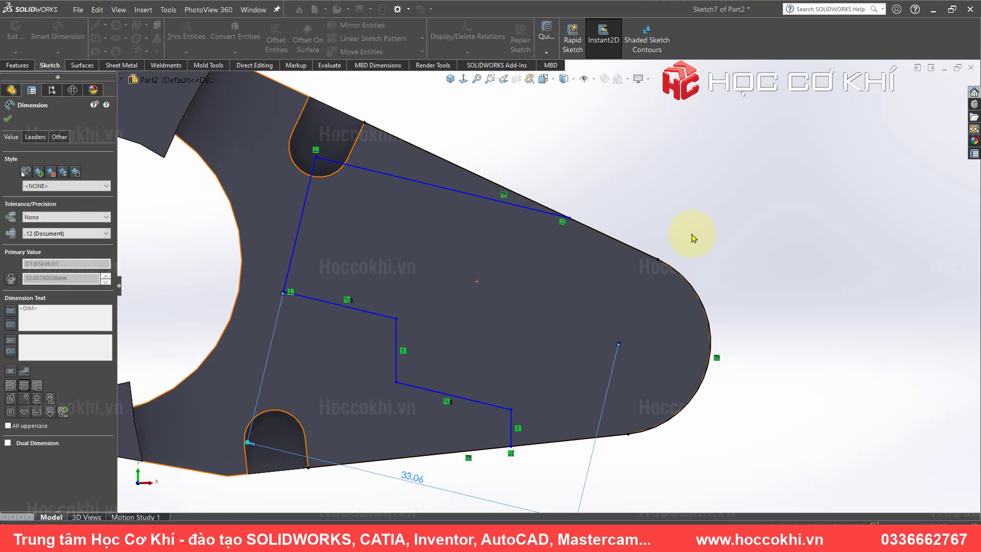
- After checking the upper hole on the drawing, dimension the left slanted edge to 20 mm
key(alt+Tab)
drag(389, 169, 426, 203)
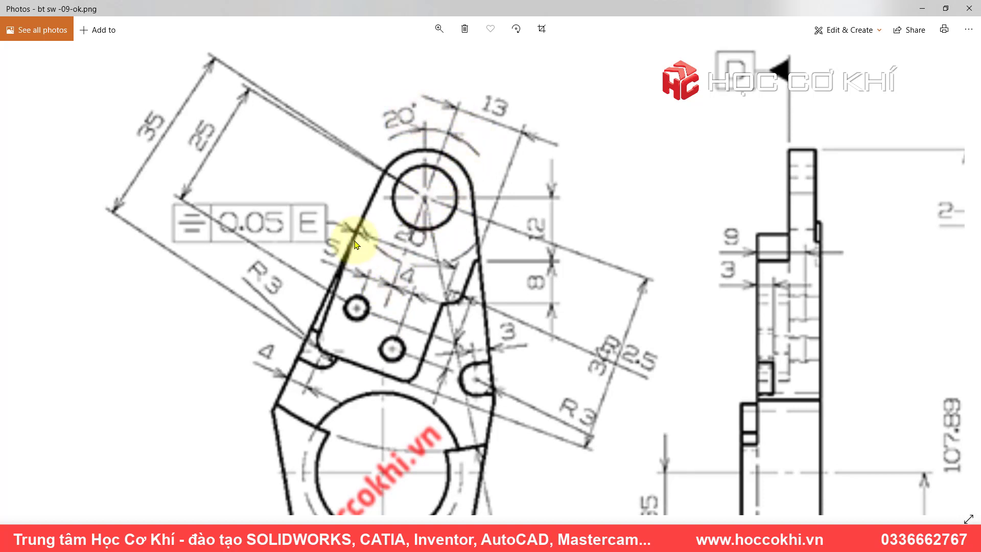
key(alt+Tab)
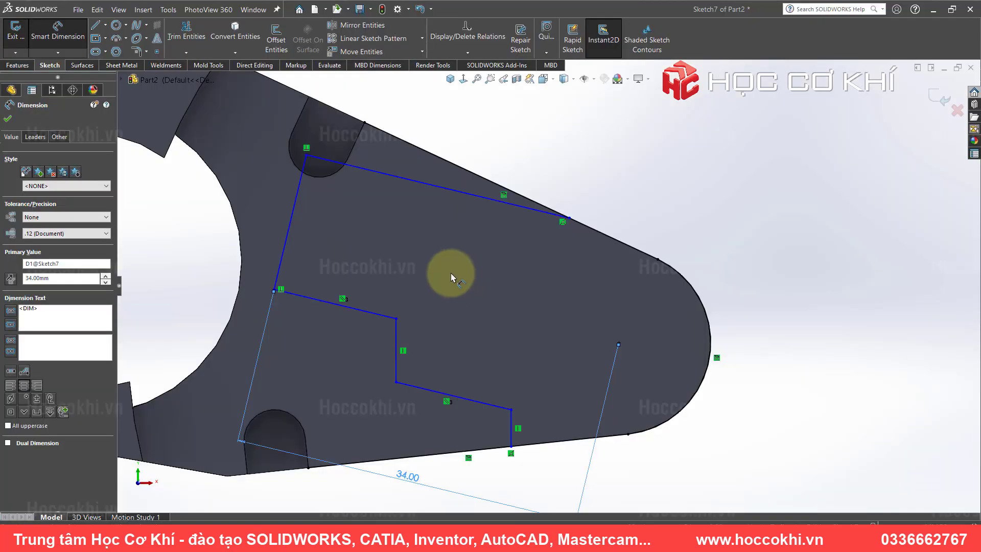
click(295, 205)
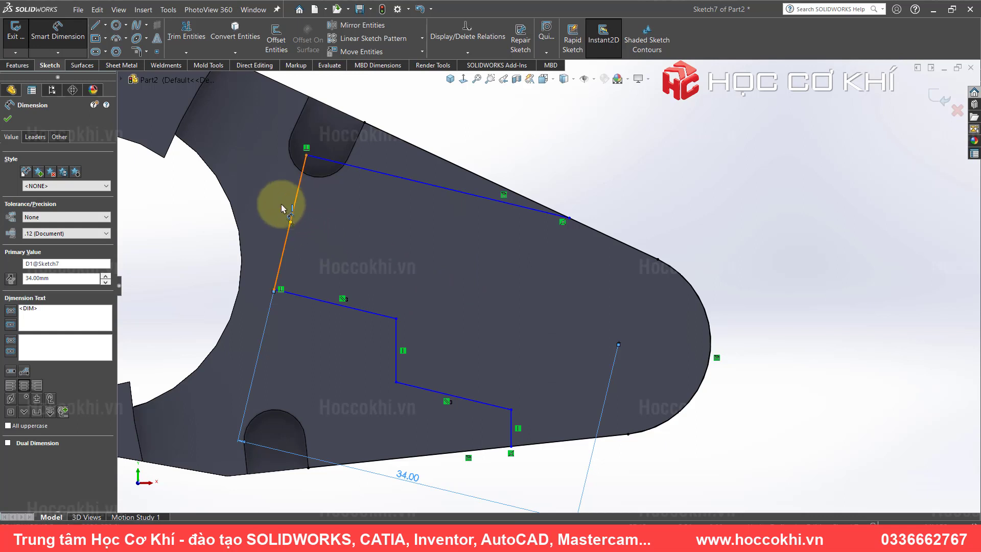
click(280, 205)
text(20)
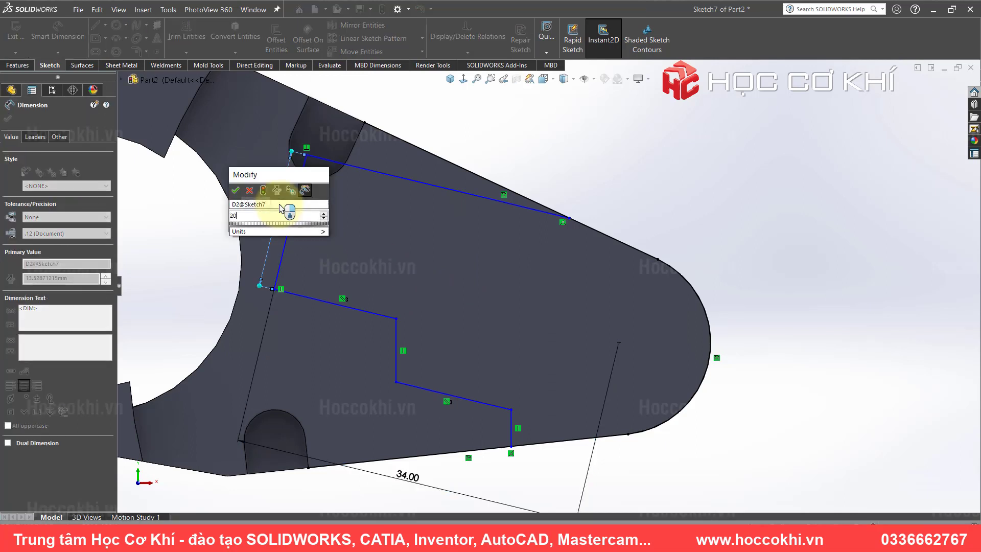
key(Return)
key(Escape)
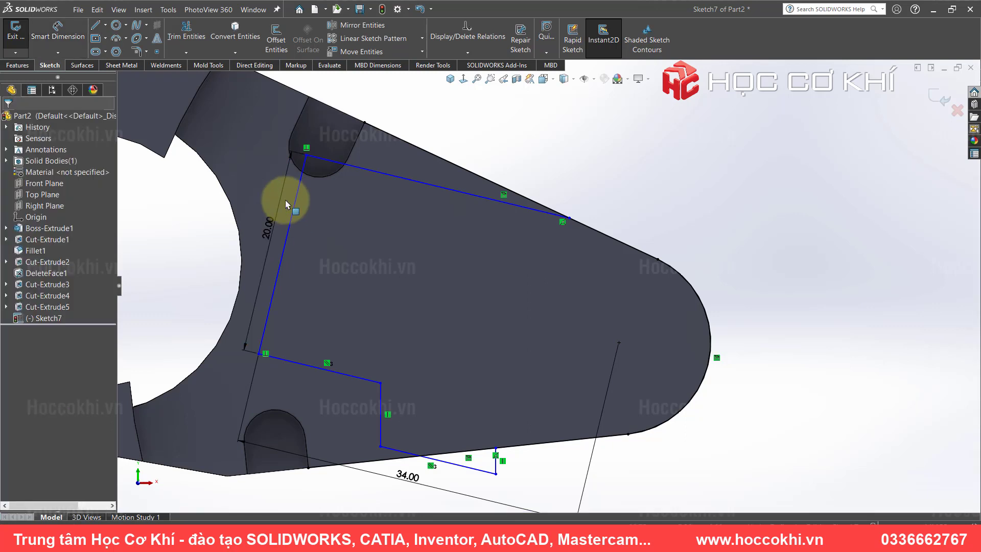
click(105, 25)
- Draw a centerline from the 20 mm edge toward the rounded tip end
click(122, 50)
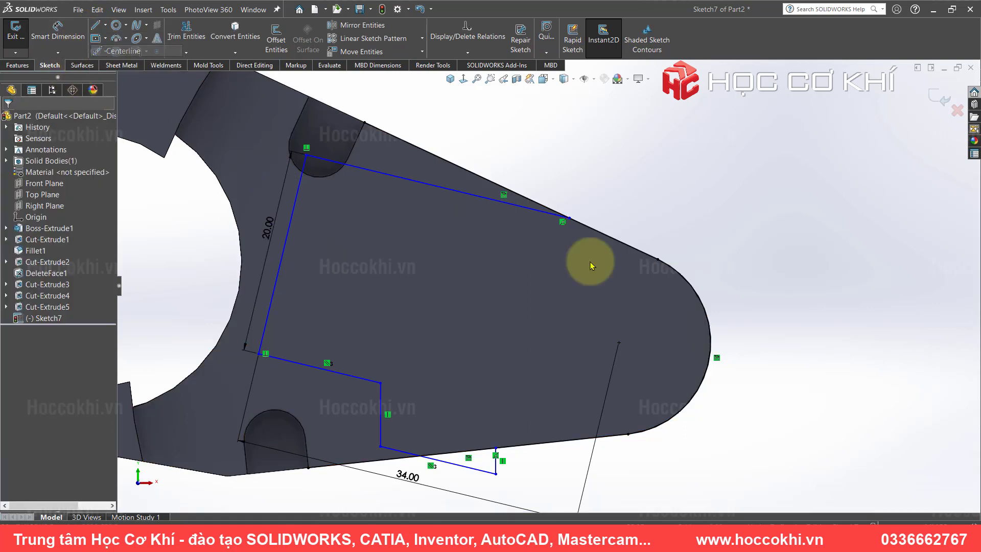
click(619, 343)
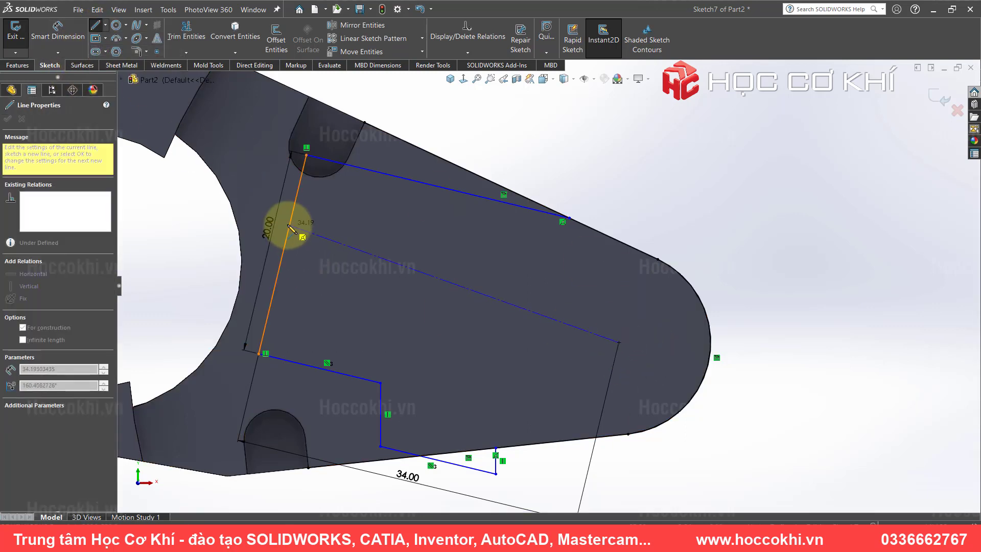
key(Escape)
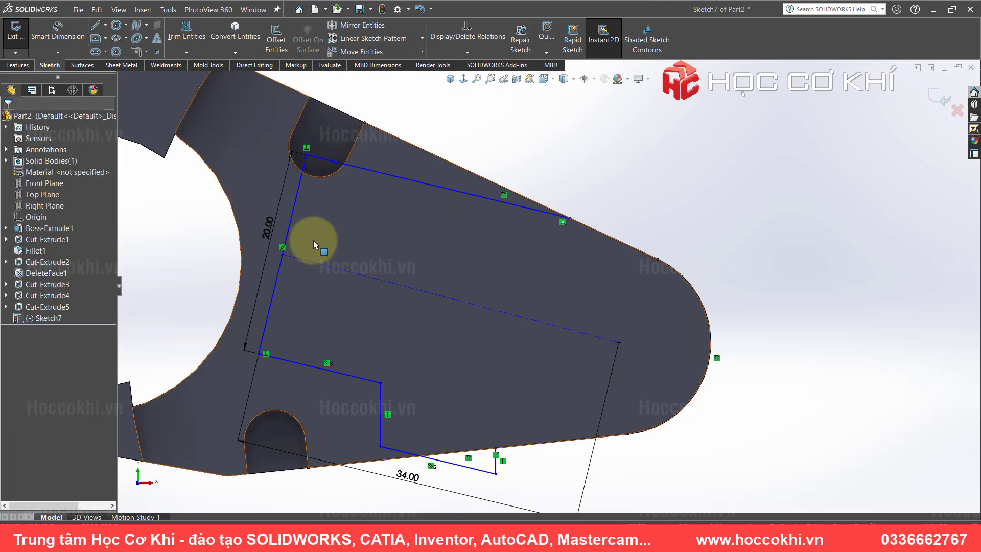
drag(308, 273, 280, 245)
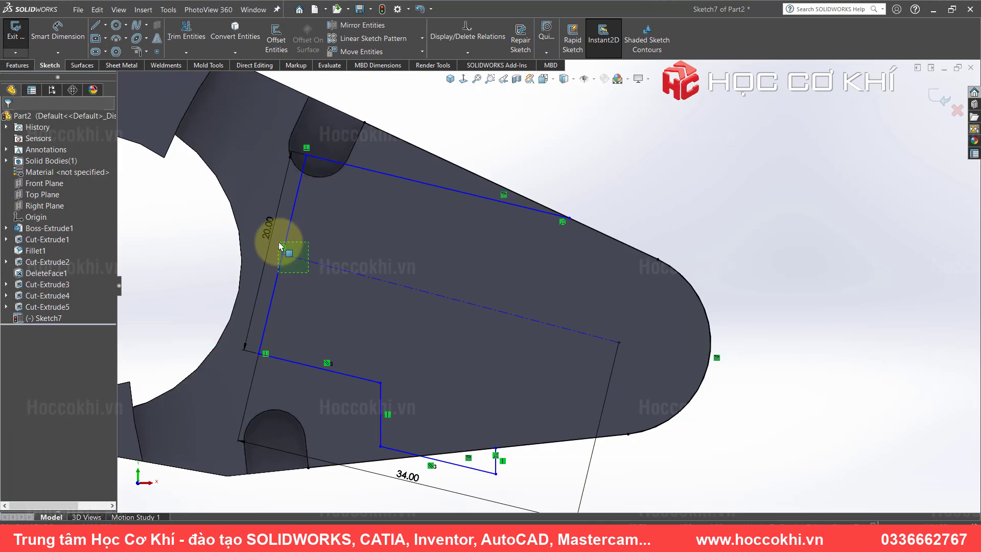
click(309, 209)
- Make the centerline's start coincident with the 20 mm edge and compare with the drawing
scroll(350, 251, down, 3)
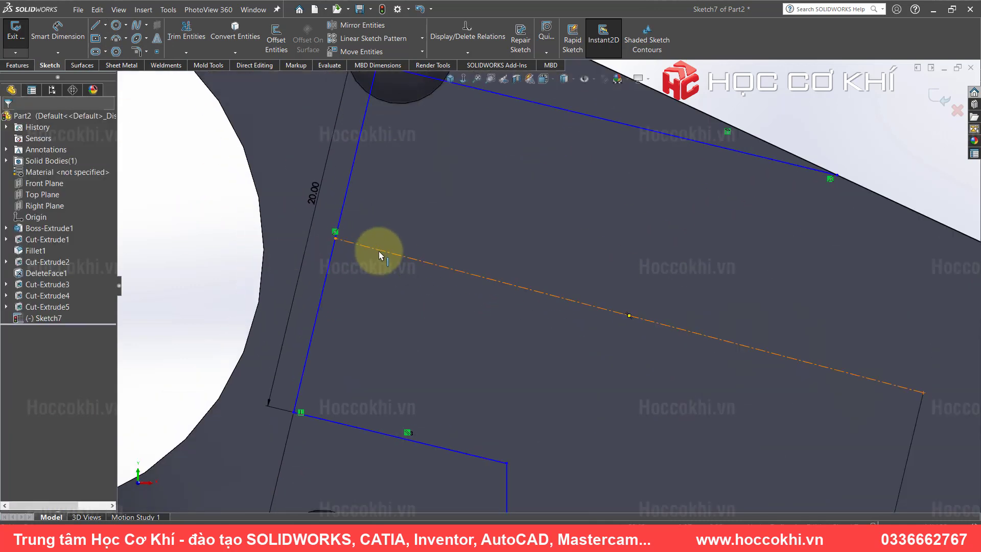
ctrl+click(345, 195)
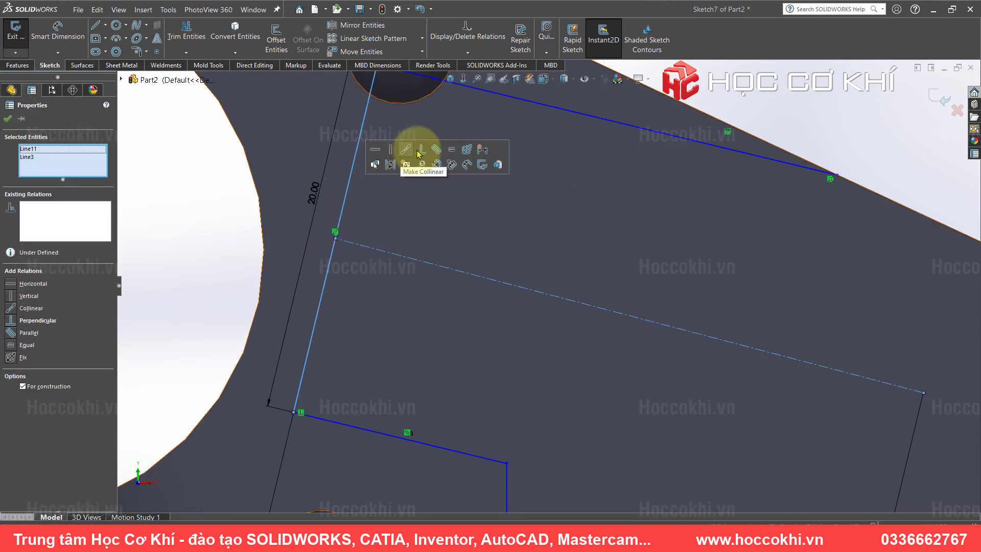
click(213, 250)
scroll(500, 281, up, 3)
scroll(499, 280, up, 2)
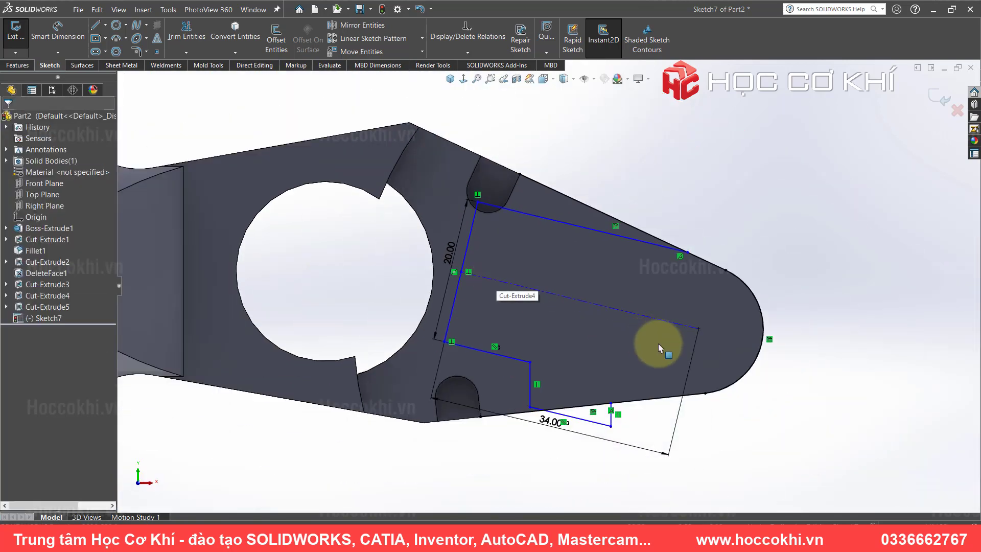
key(alt+Tab)
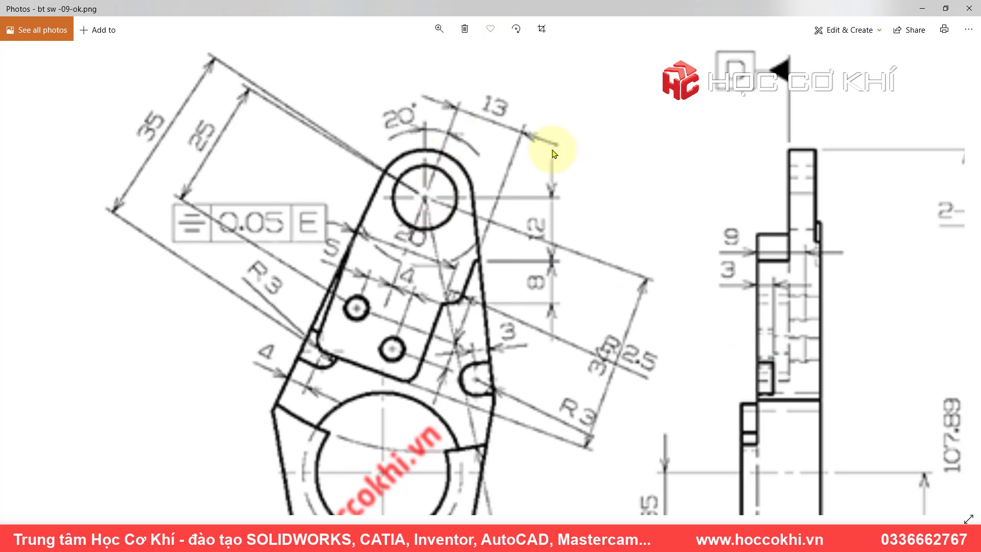
key(alt+Tab)
right_drag(710, 205, 615, 317)
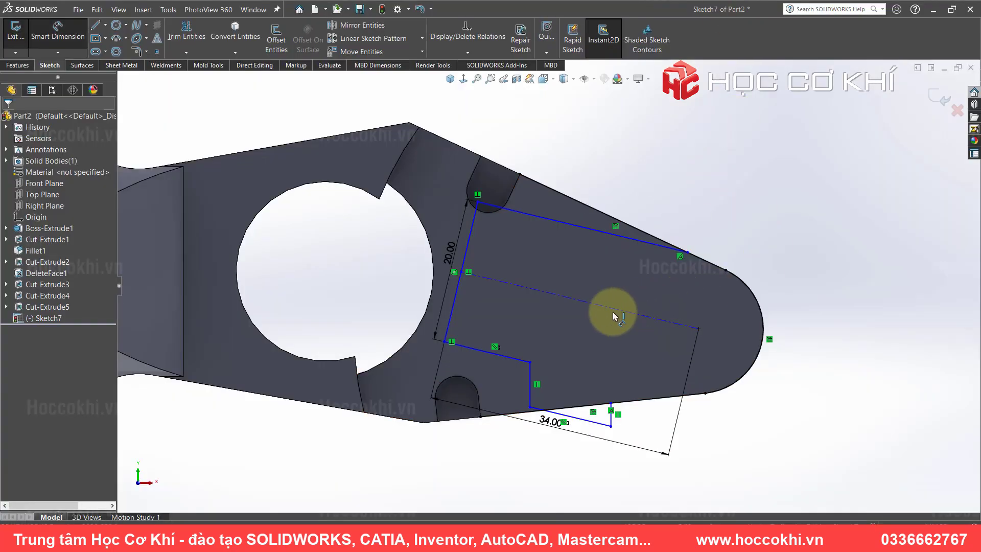
- Draw a horizontal line from the centerline's far end and set their angle to 20°
click(698, 330)
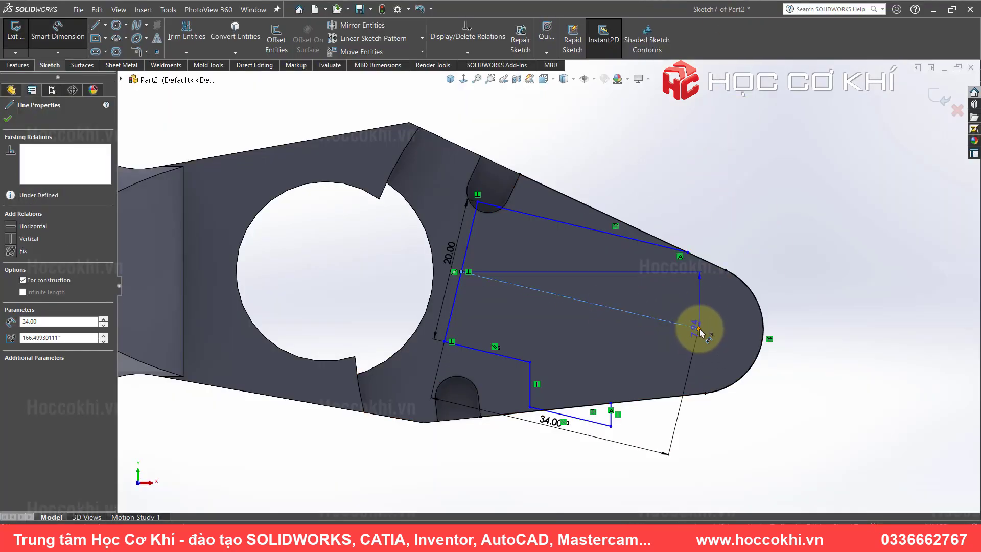
click(699, 329)
scroll(700, 330, down, 2)
scroll(629, 330, down, 1)
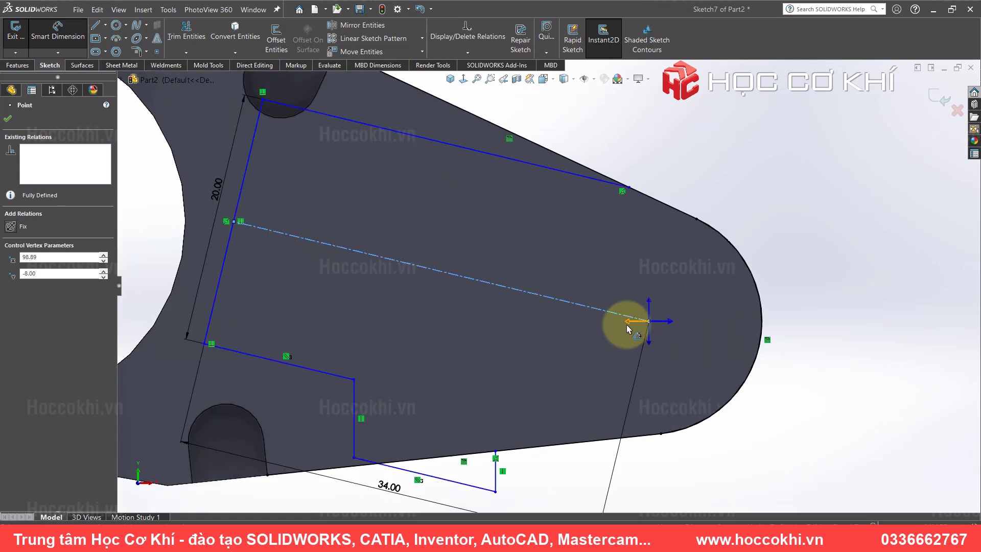
mouse_move(629, 325)
mouse_down()
mouse_move(477, 306)
mouse_move(743, 325)
mouse_move(521, 307)
mouse_up()
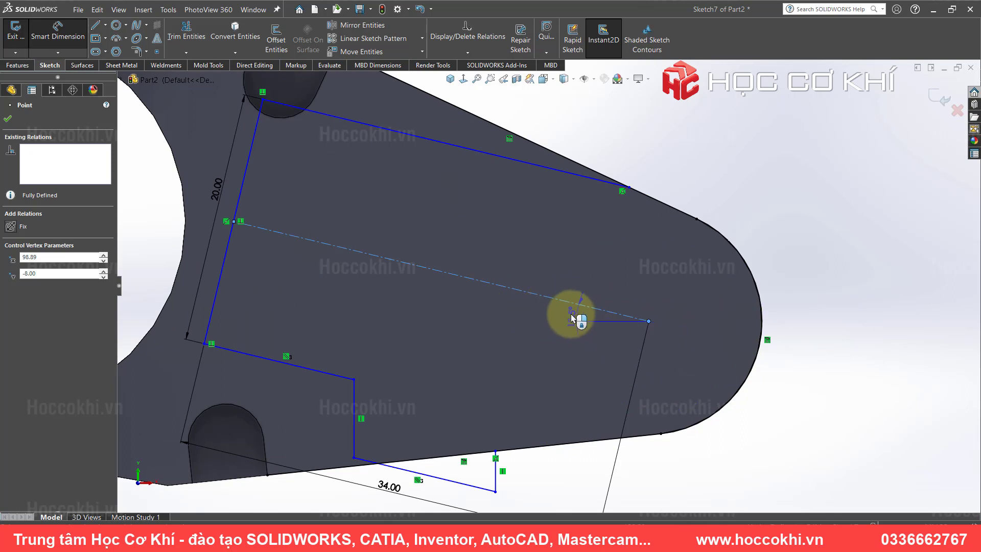
click(522, 307)
text(20)
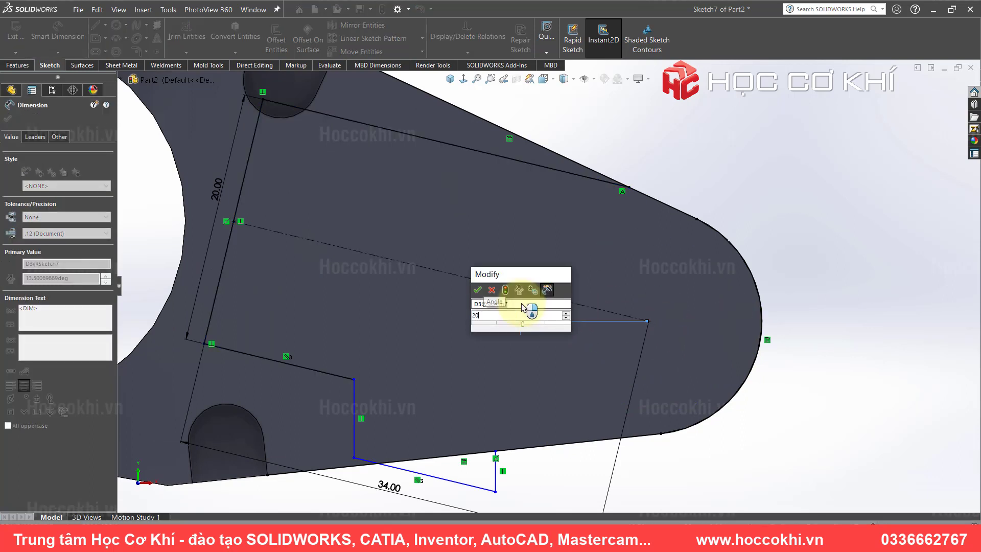
key(Return)
key(alt+Tab)
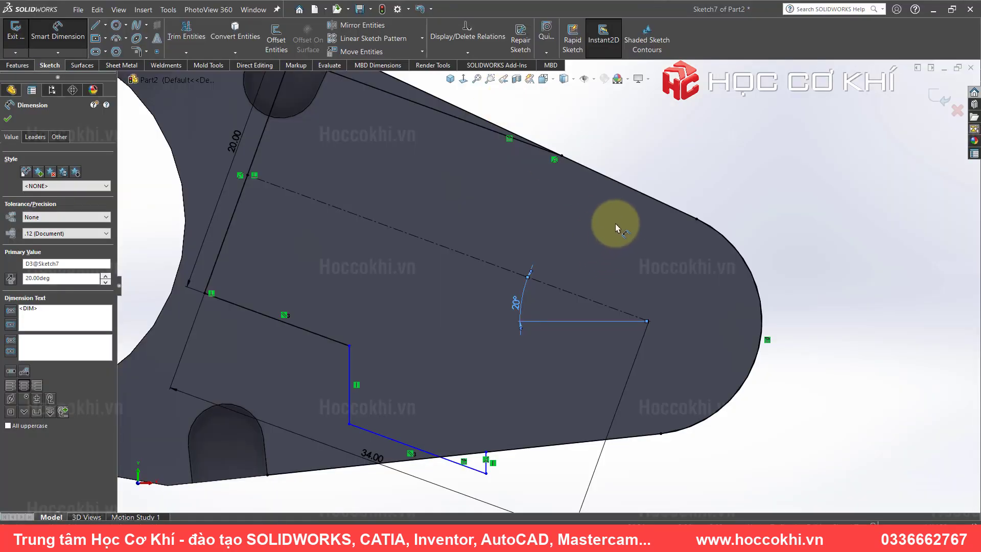
key(Escape)
- Dimension the lower slanted edge 13 mm from the centerline's end, then view the reference drawing
key(d)
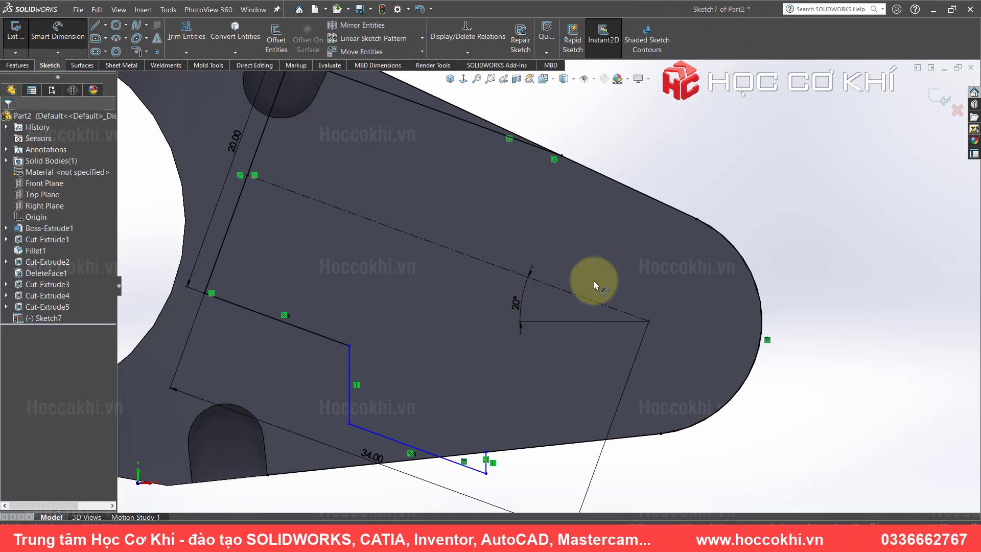
click(572, 290)
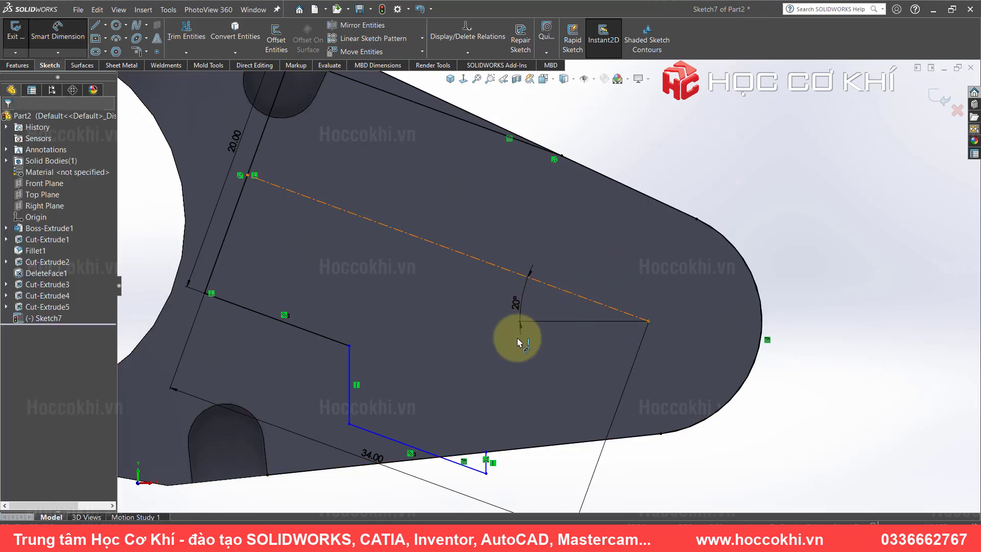
click(399, 443)
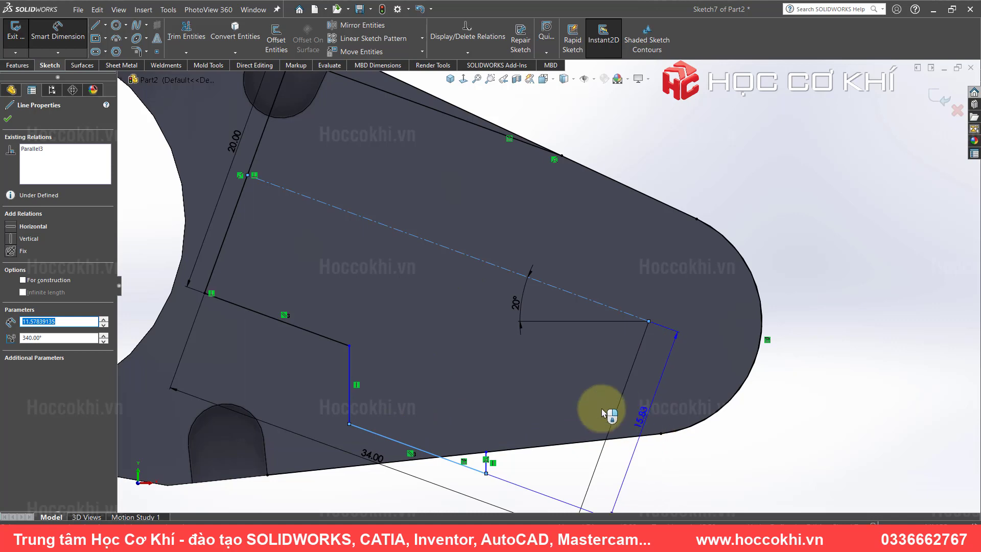
click(735, 442)
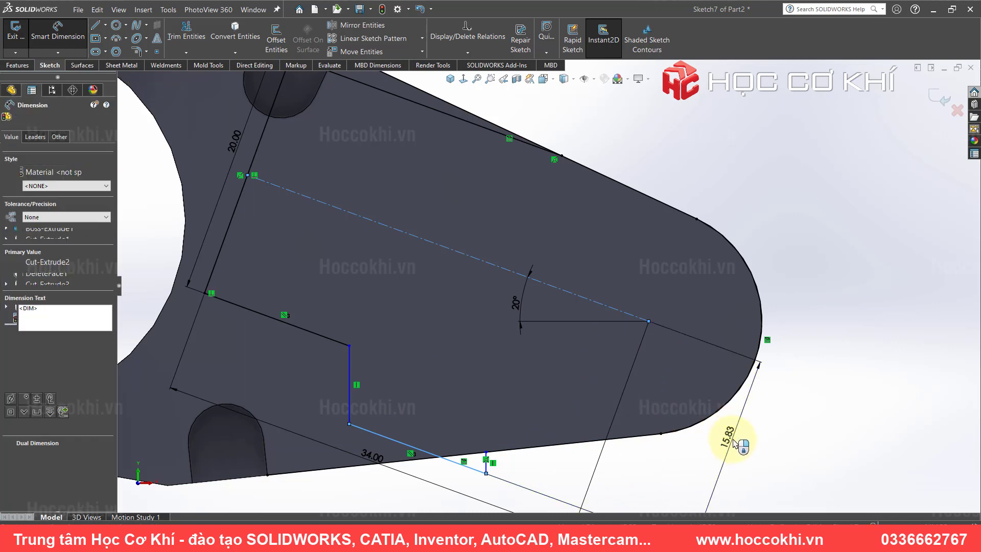
text(13)
key(Escape)
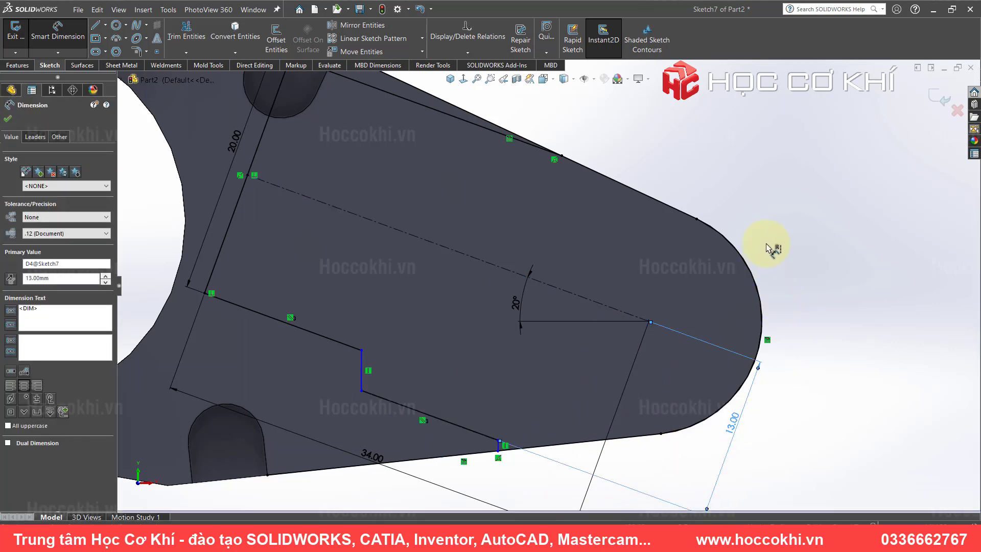
key(alt+Tab)
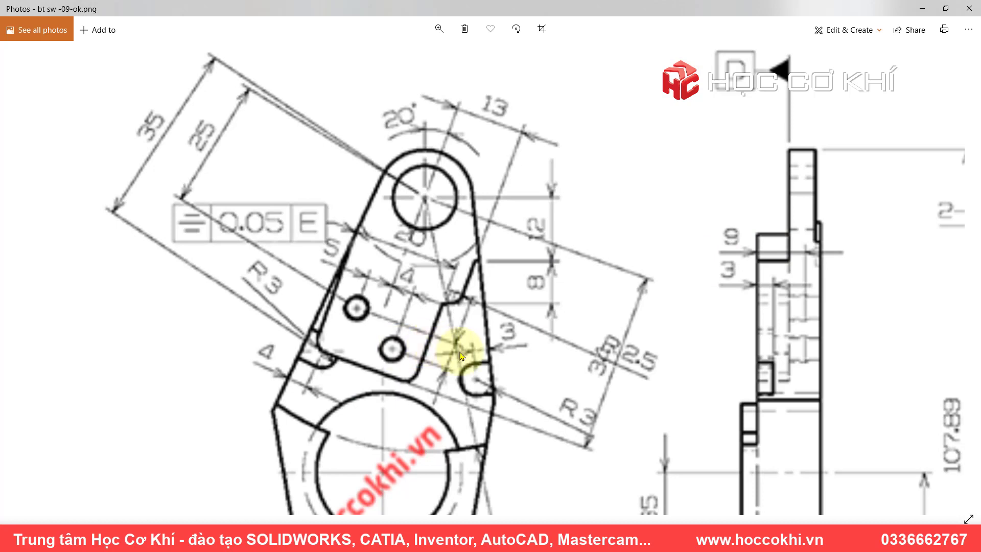
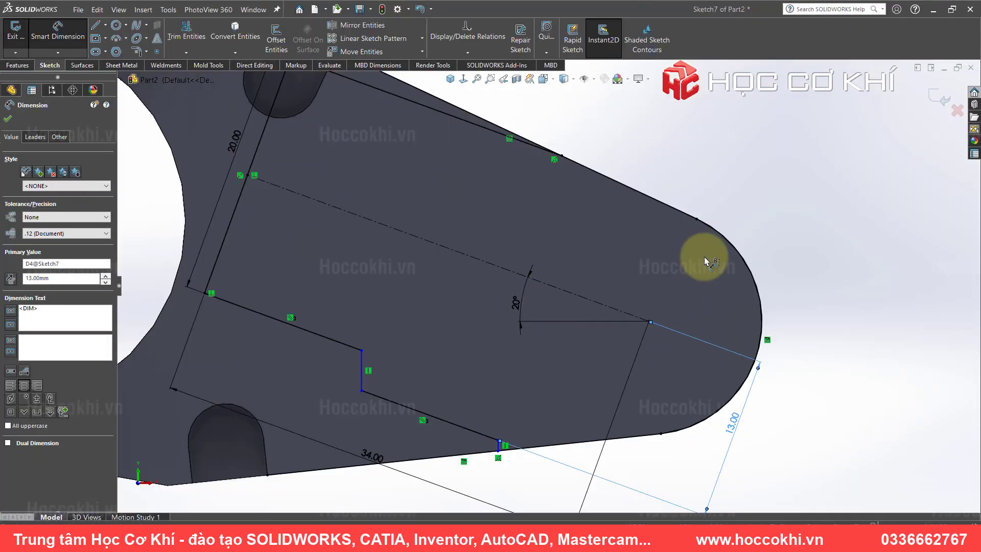
- Dimension the offset from the endpoint to the step line as 12 mm, checking the drawing
key(alt+Tab)
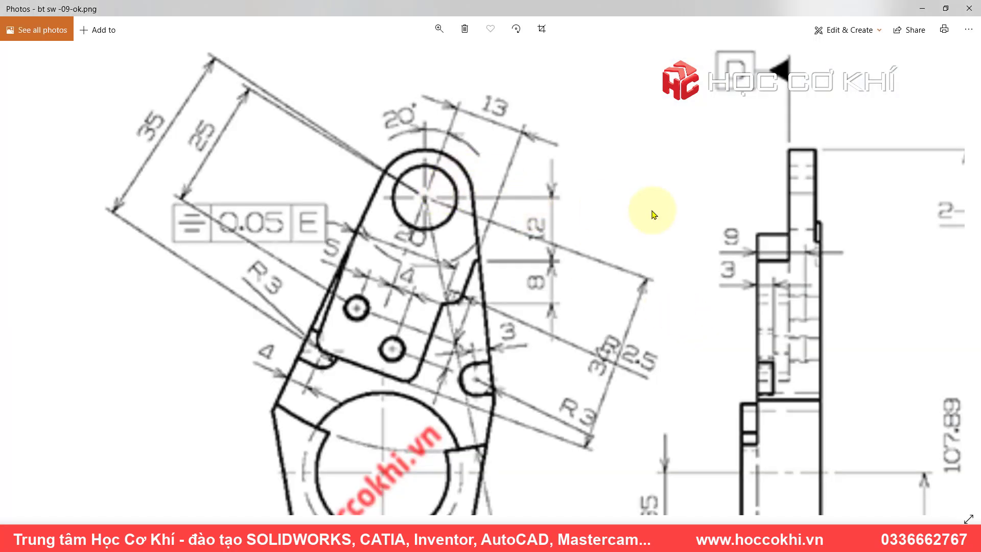
key(alt+Tab)
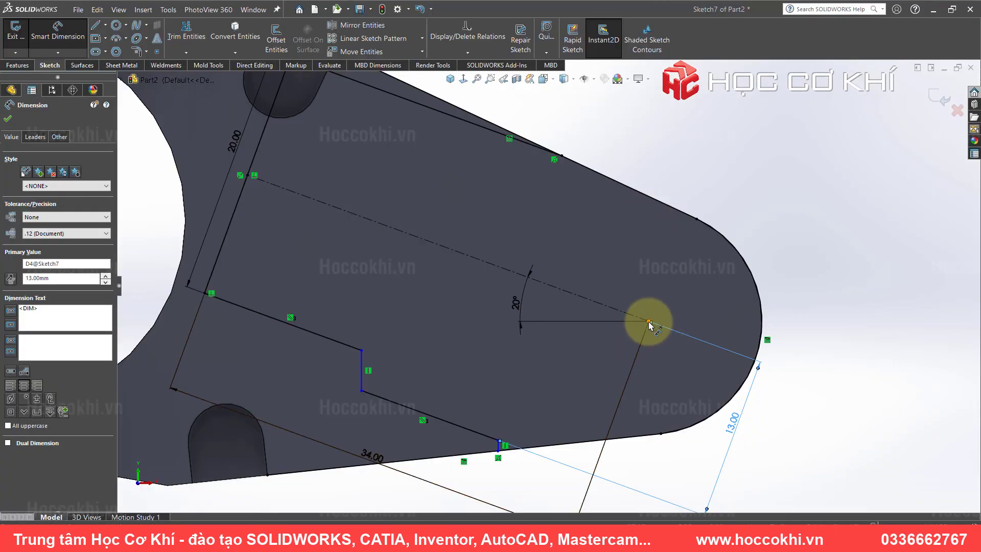
click(501, 442)
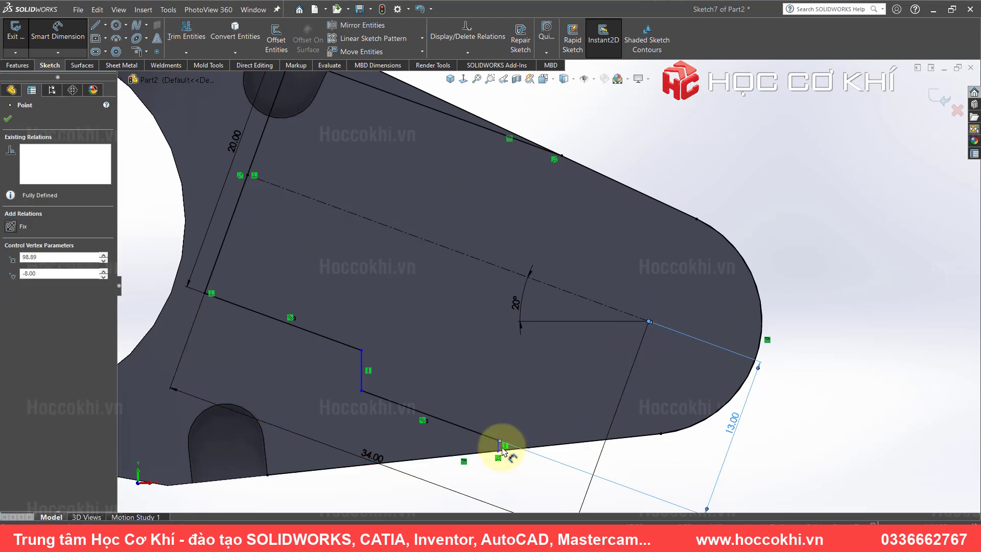
click(568, 464)
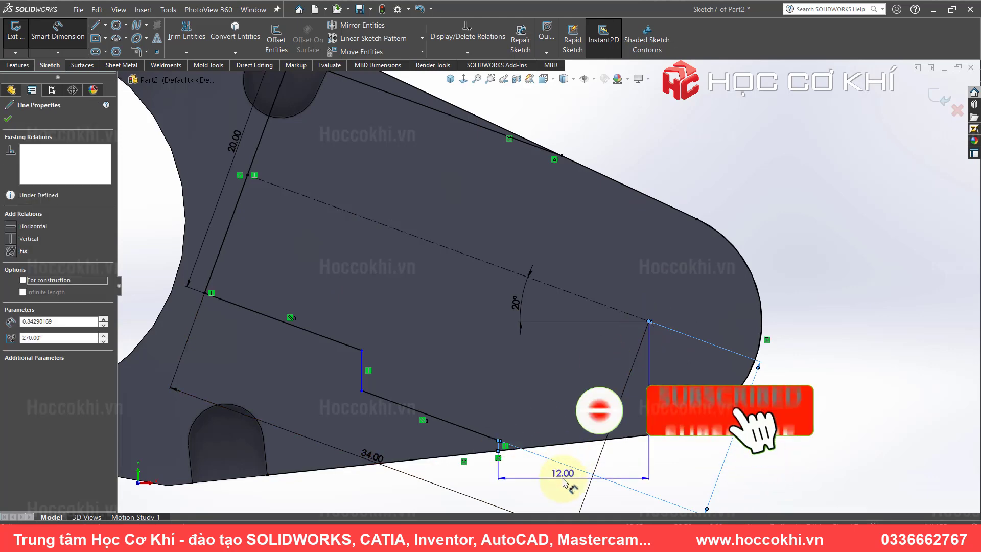
key(alt+Tab)
key(alt+Tab)
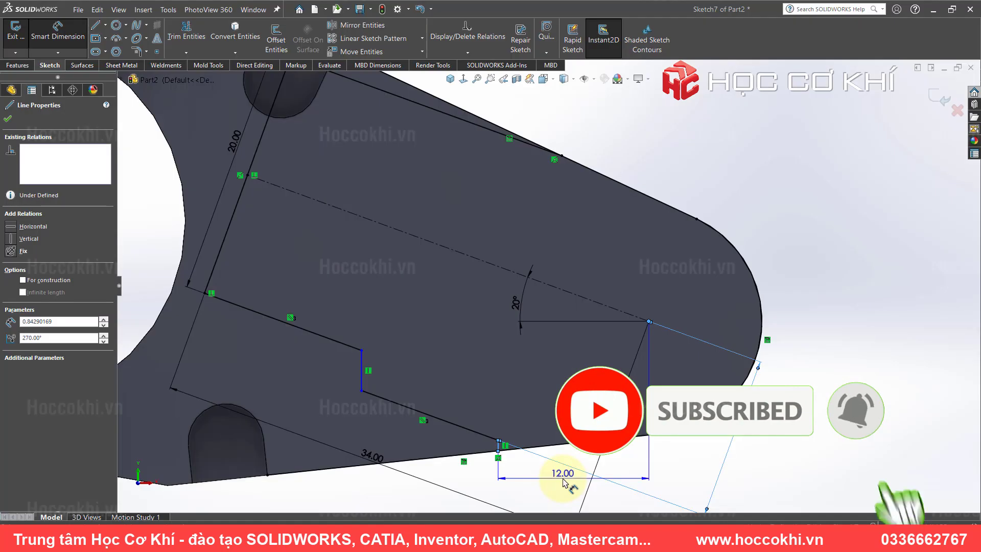
click(562, 476)
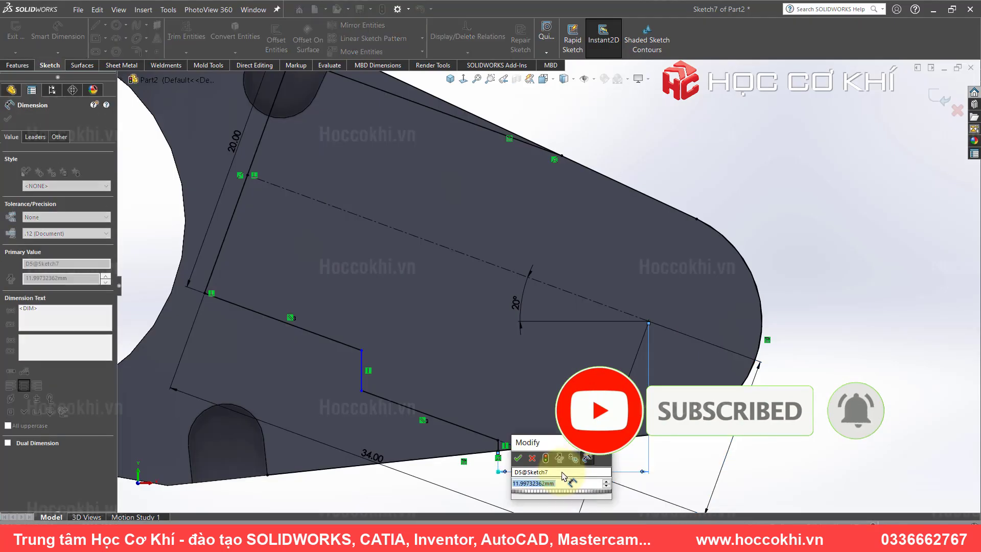
key(Return)
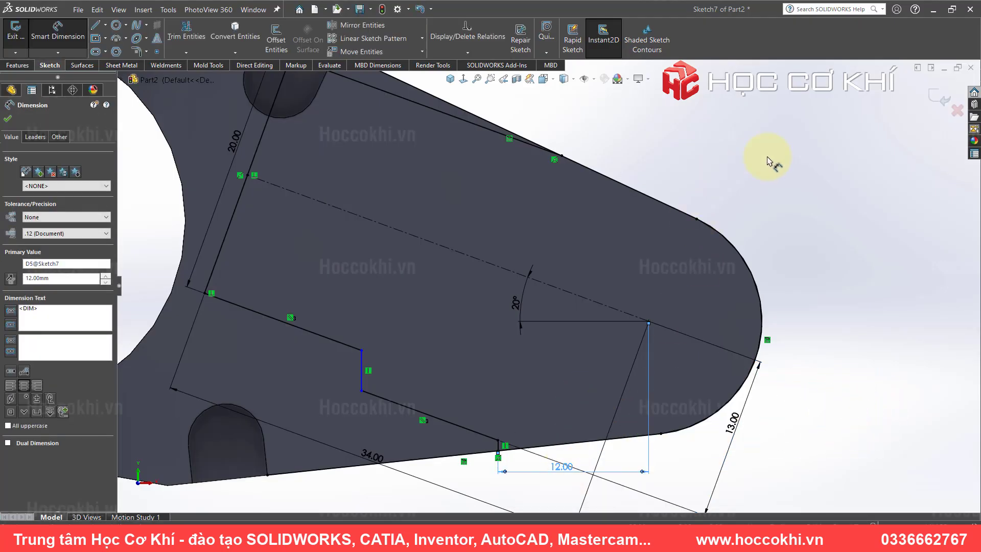
- Dimension the short vertical step line's offset as 8 mm, then recheck the drawing
key(alt+Tab)
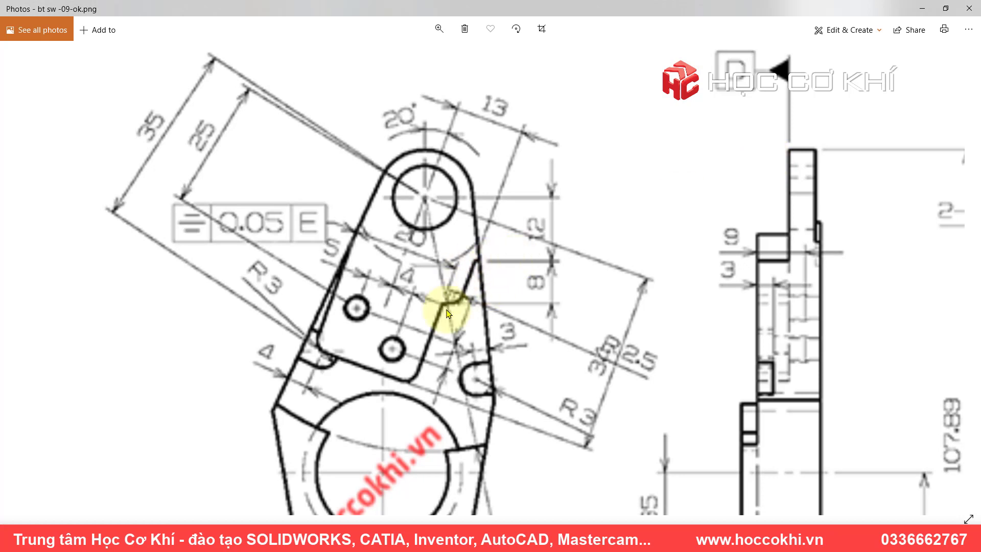
key(alt+Tab)
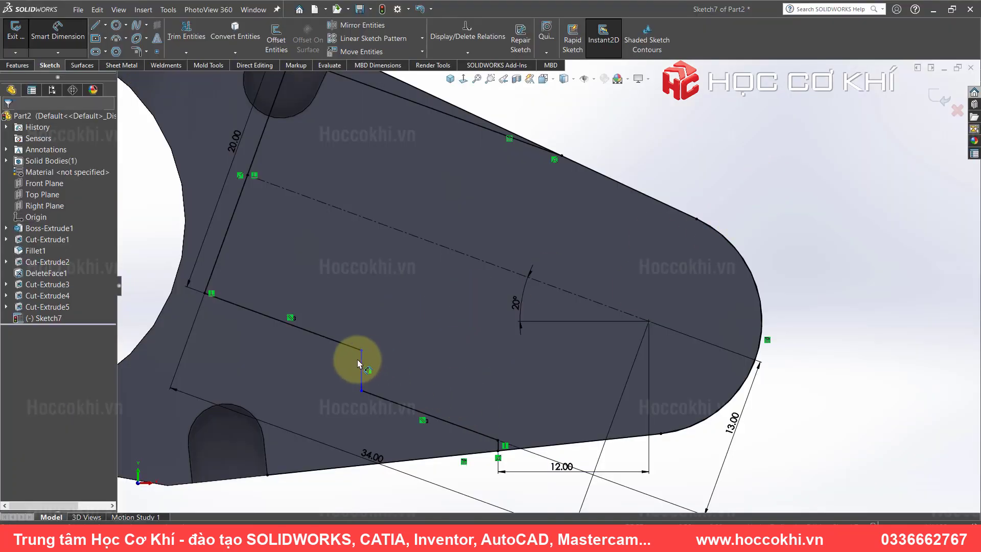
click(360, 362)
click(499, 451)
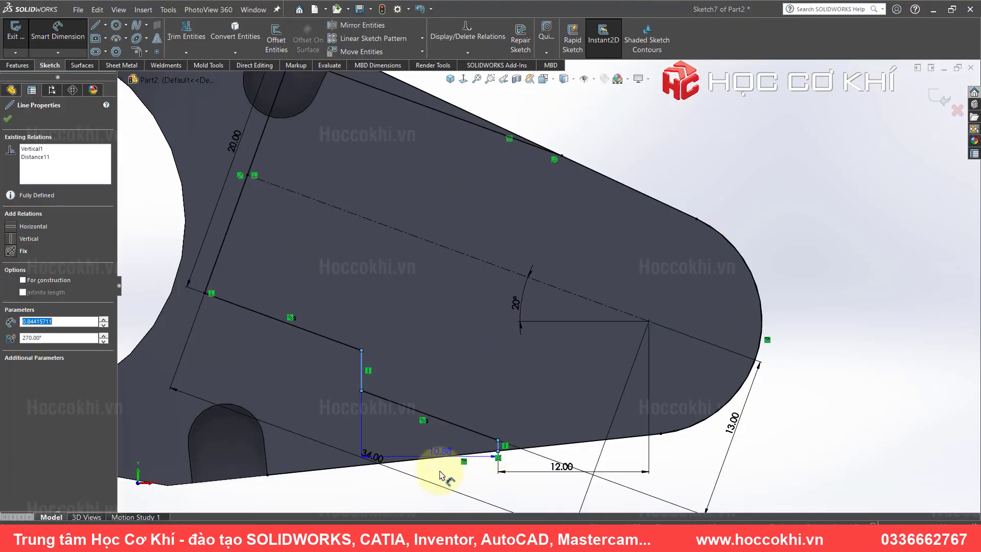
click(438, 474)
key(Return)
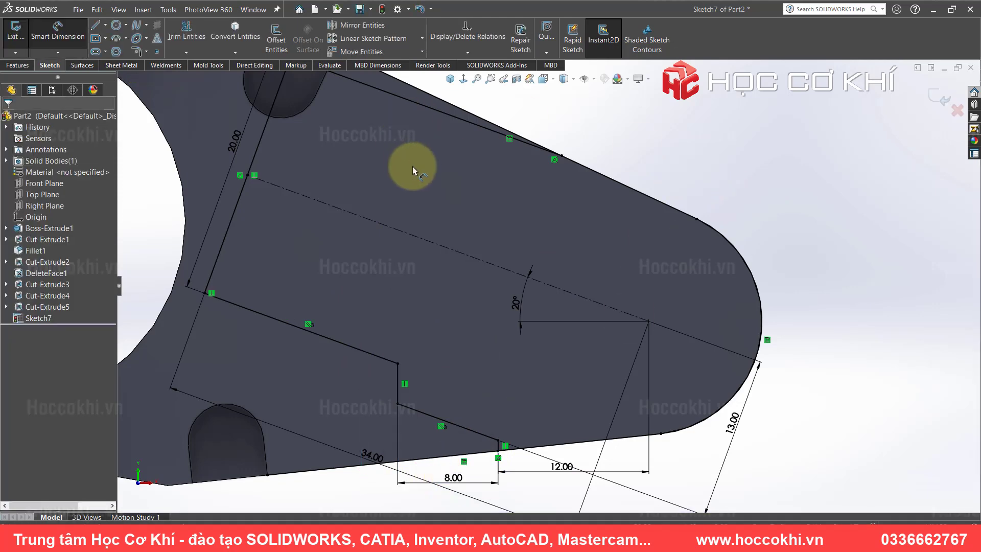
key(alt+Tab)
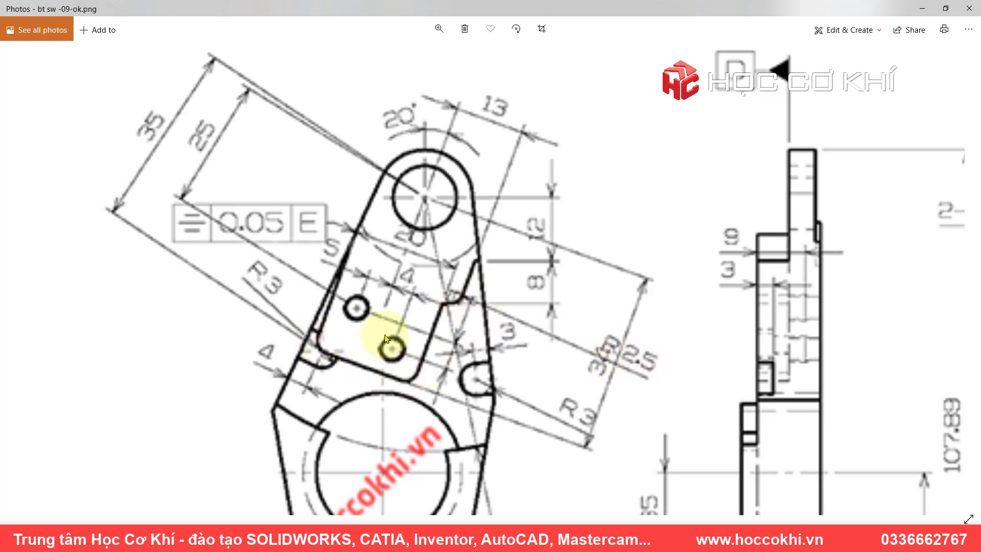
- Round the upper-left, lower-left and inner step corners with R2.5 sketch fillets
key(alt+Tab)
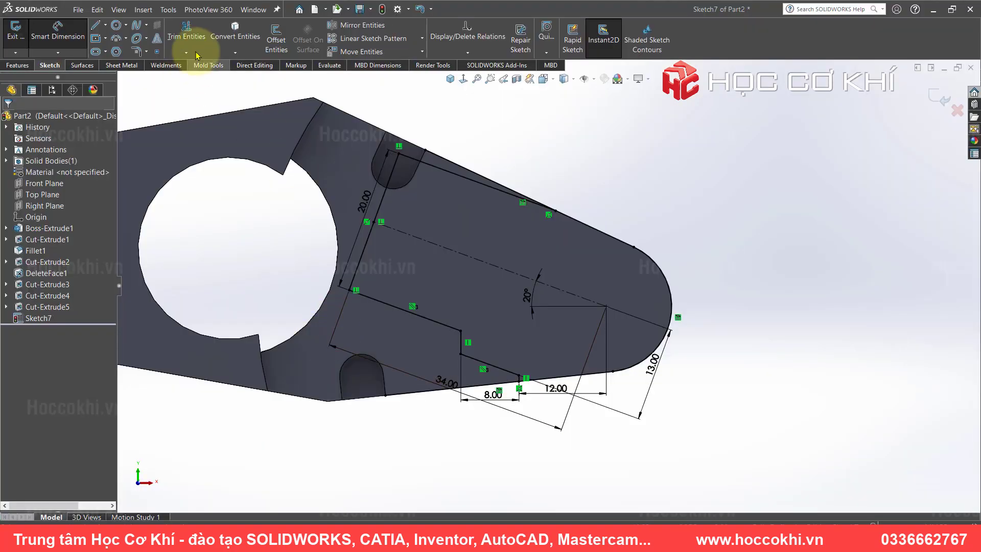
click(136, 51)
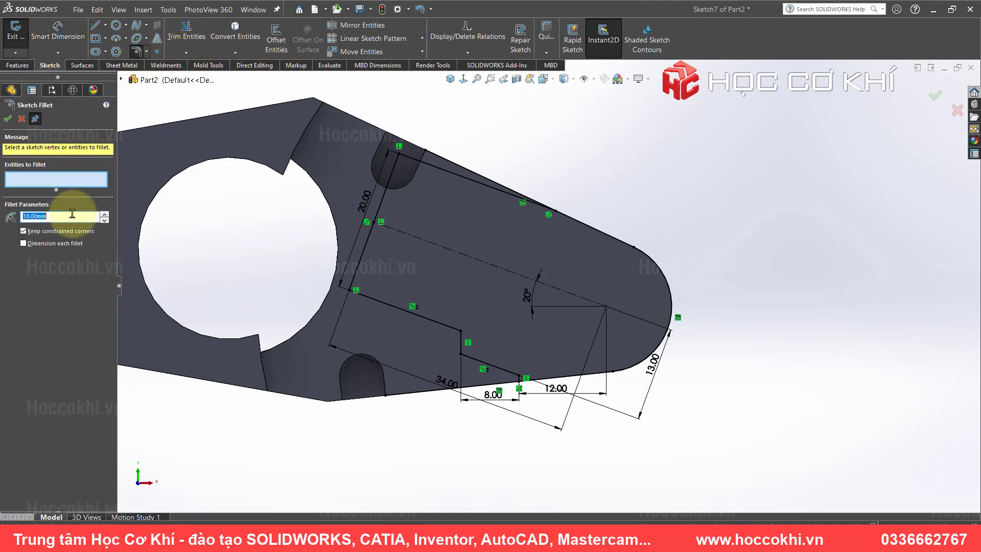
text(2.5)
key(Return)
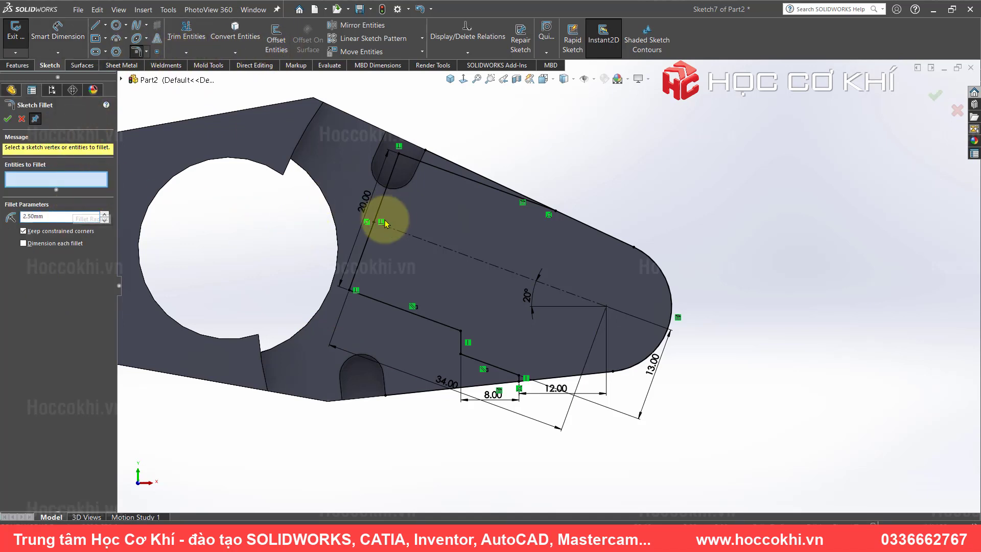
click(400, 155)
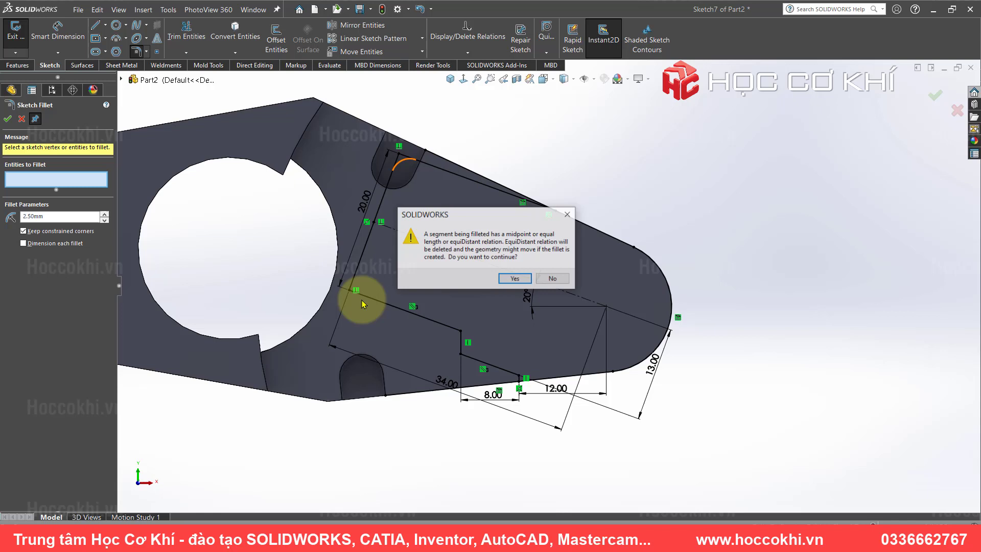
click(516, 279)
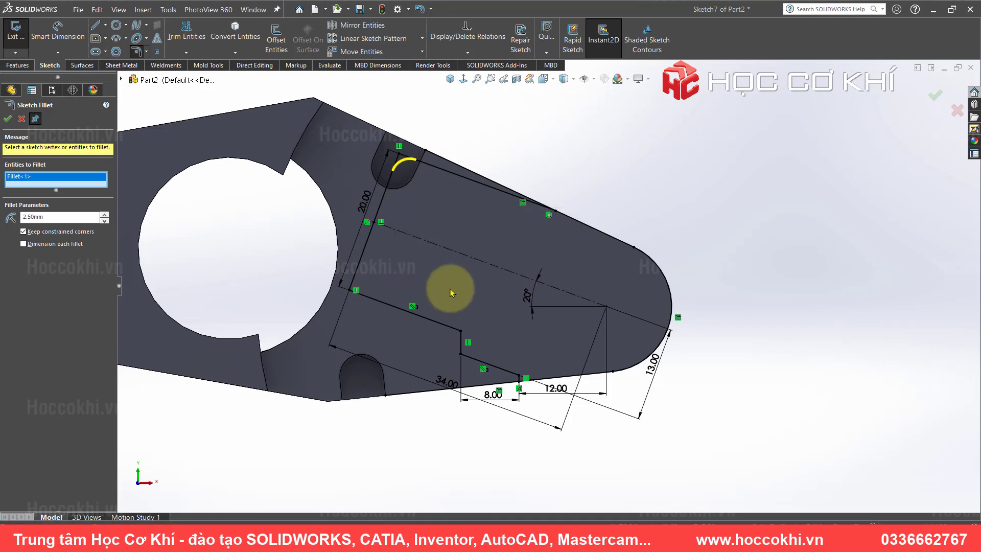
click(349, 293)
click(516, 280)
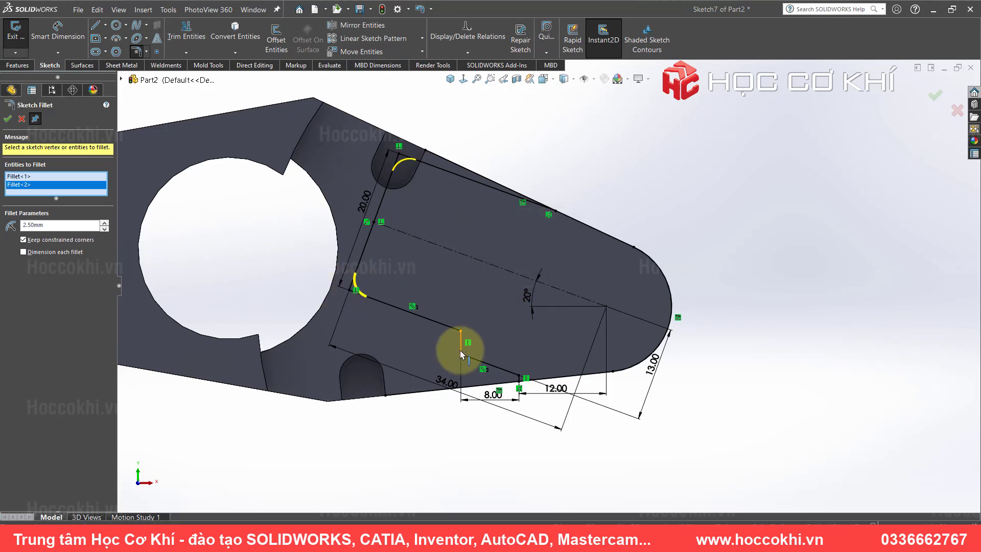
click(461, 357)
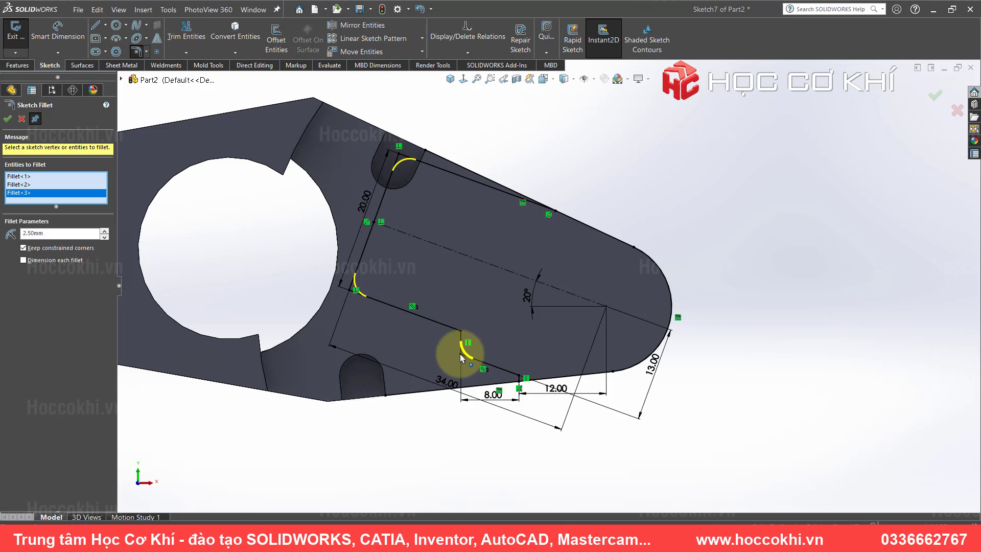
click(8, 118)
key(alt+Tab)
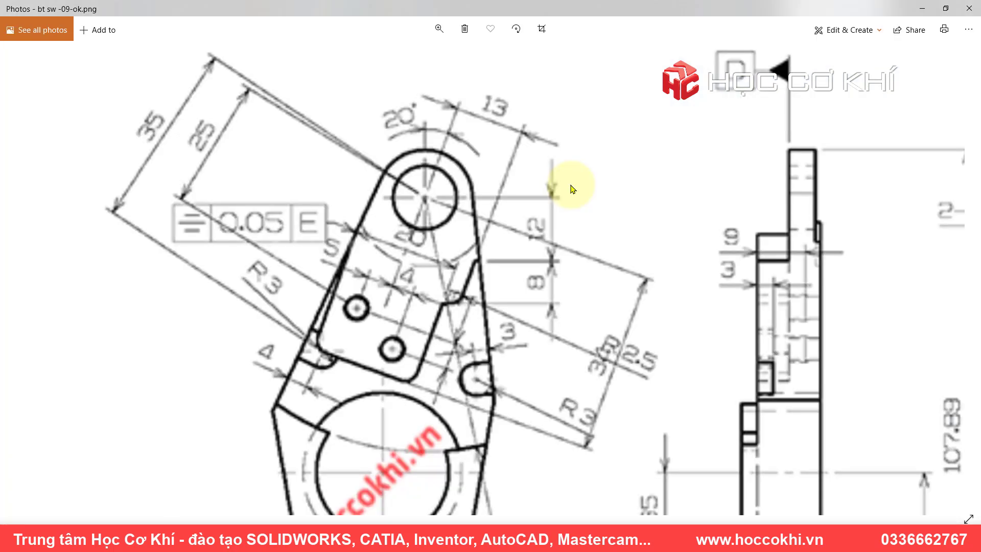
key(alt+Tab)
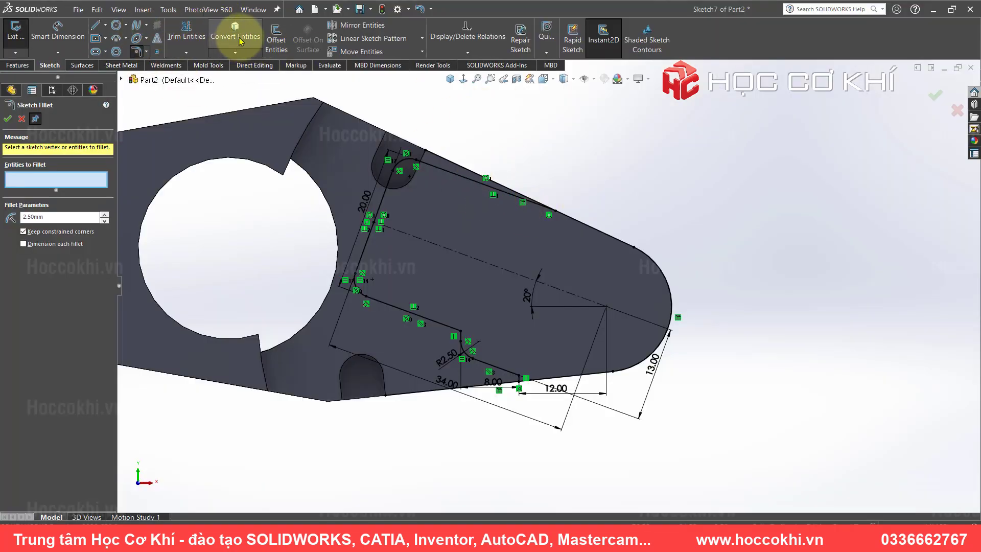
- Cut the sketched pocket 6 mm deep with a blind Extruded Cut
click(192, 30)
scroll(439, 181, down, 3)
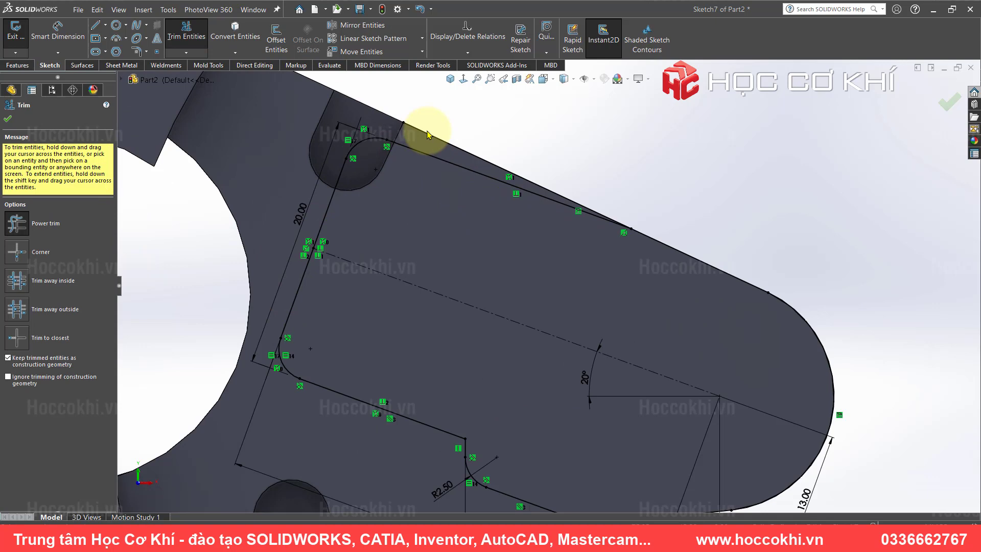
scroll(476, 287, up, 2)
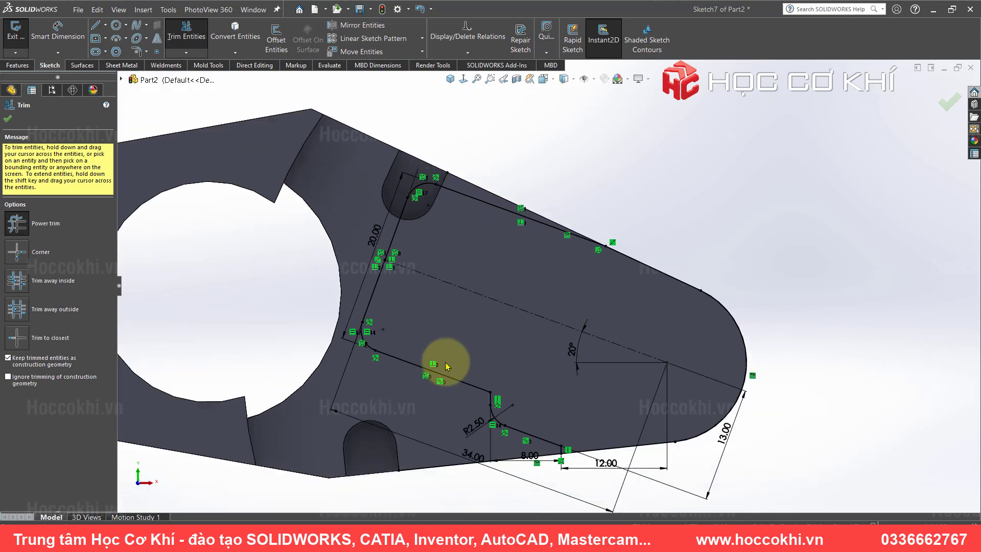
scroll(512, 404, up, 2)
scroll(524, 419, down, 2)
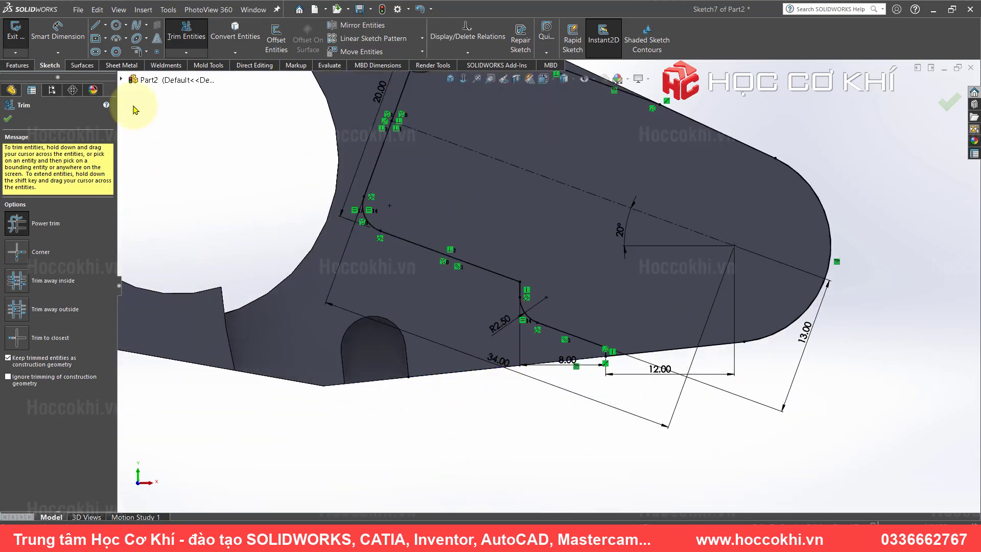
click(18, 65)
click(168, 32)
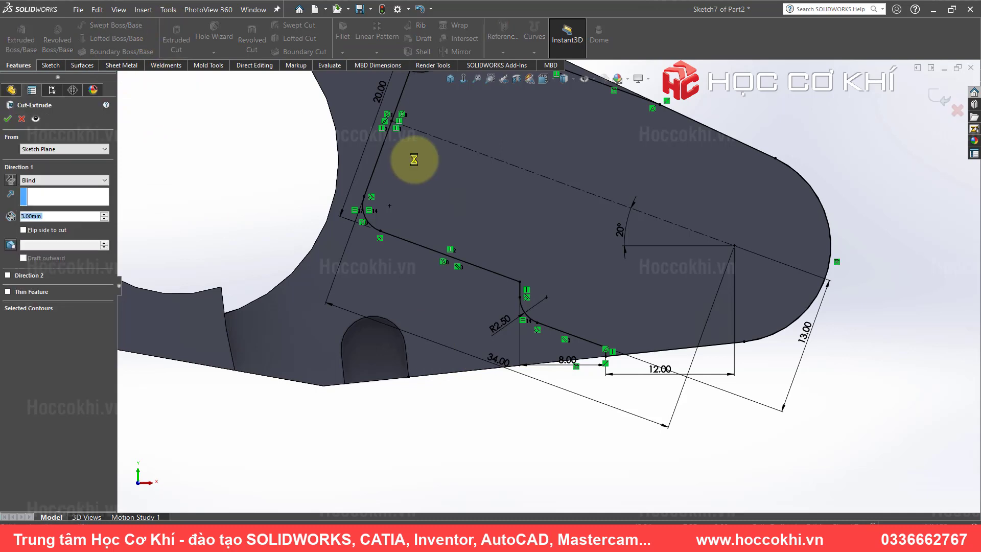
text(6)
key(Return)
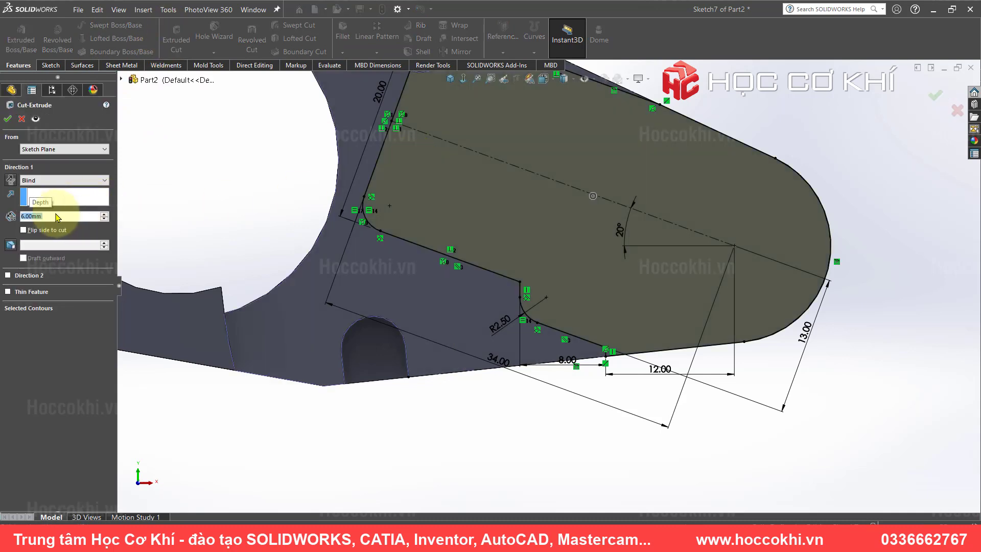
click(7, 119)
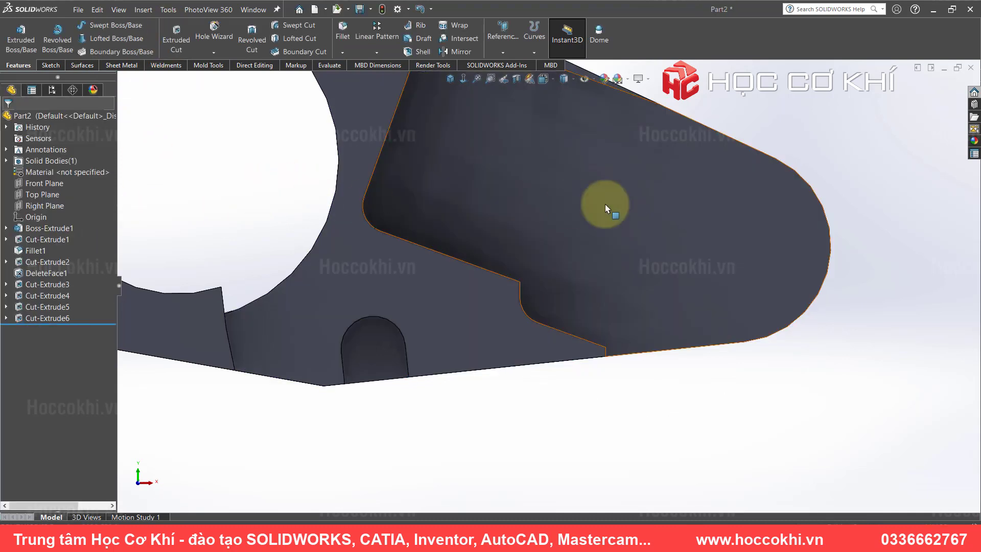
- Orbit to inspect the pocket, review the drawing's side view and Ø12 callout, and select the pocket floor
scroll(552, 211, up, 3)
mouse_move(574, 158)
middle_down()
mouse_move(620, 226)
mouse_move(595, 252)
middle_up()
key(alt+Tab)
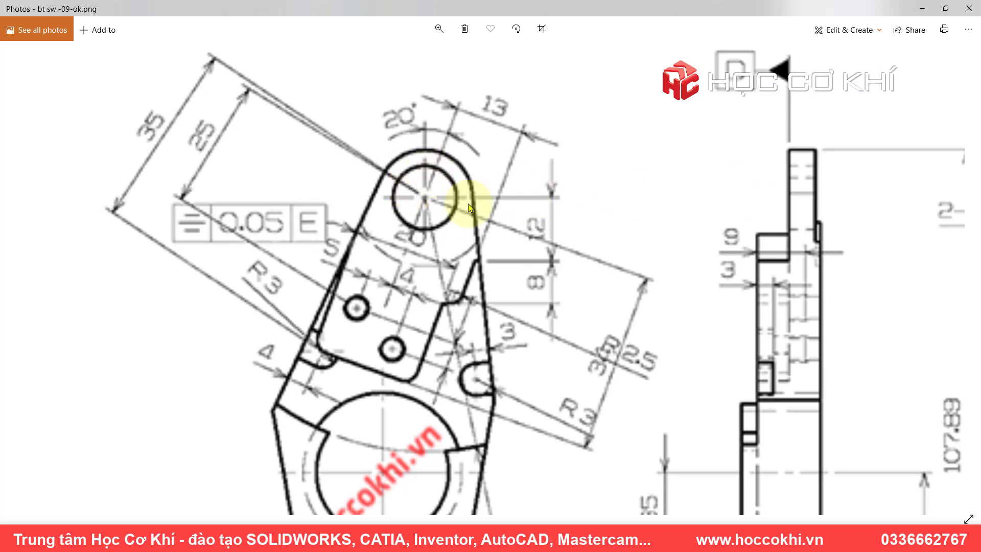
drag(723, 142, 236, 219)
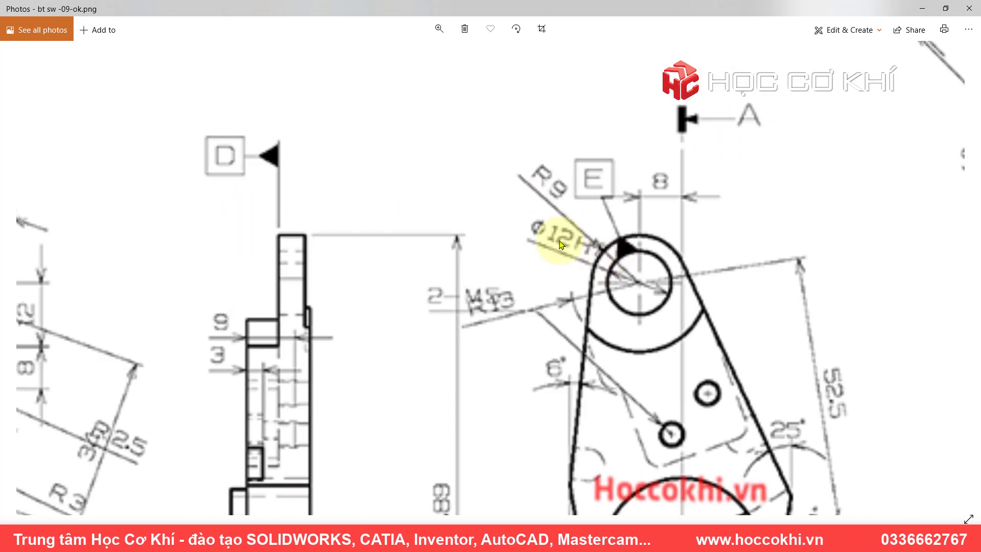
key(alt+Tab)
click(638, 270)
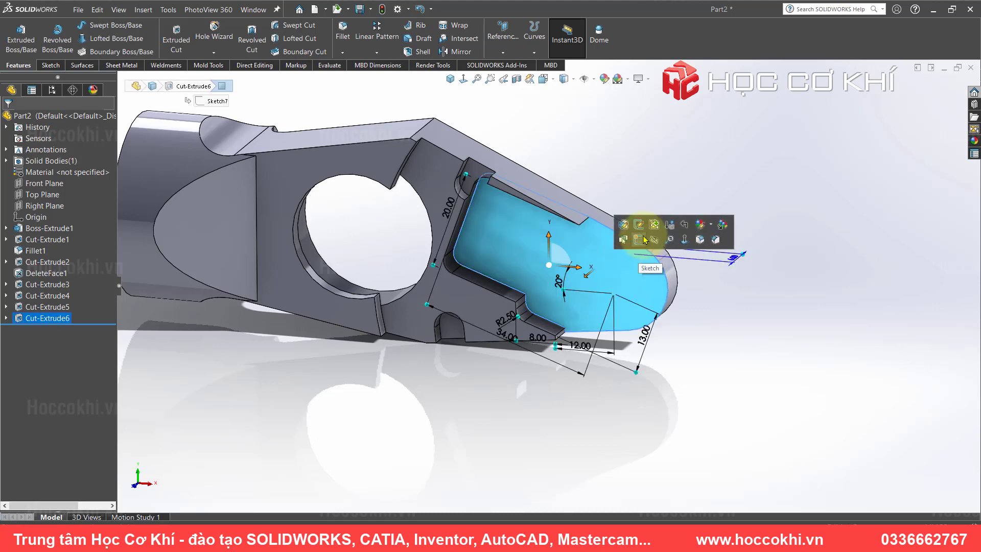
- Sketch a Ø12 circle centred on the rounded end's arc on the pocket face
click(630, 225)
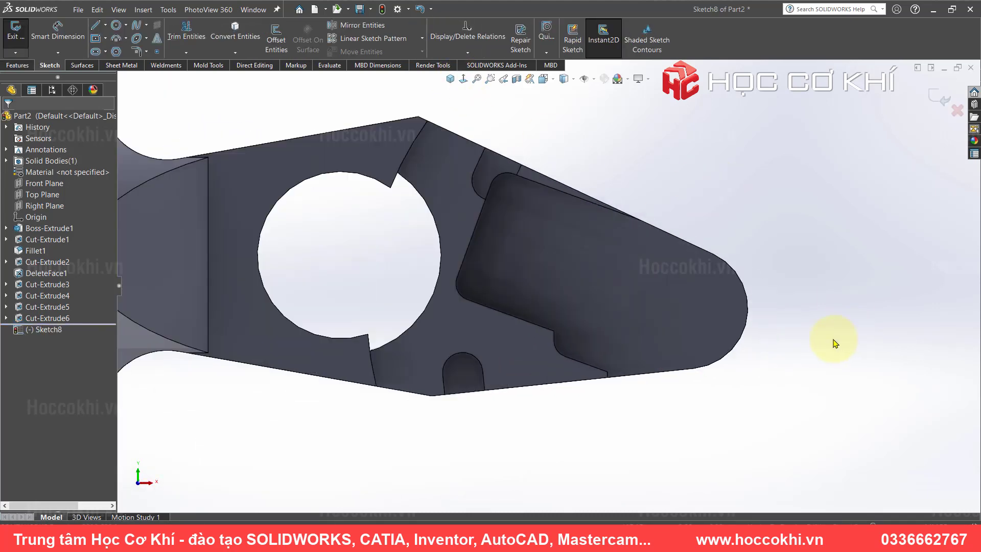
key(c)
scroll(720, 338, down, 2)
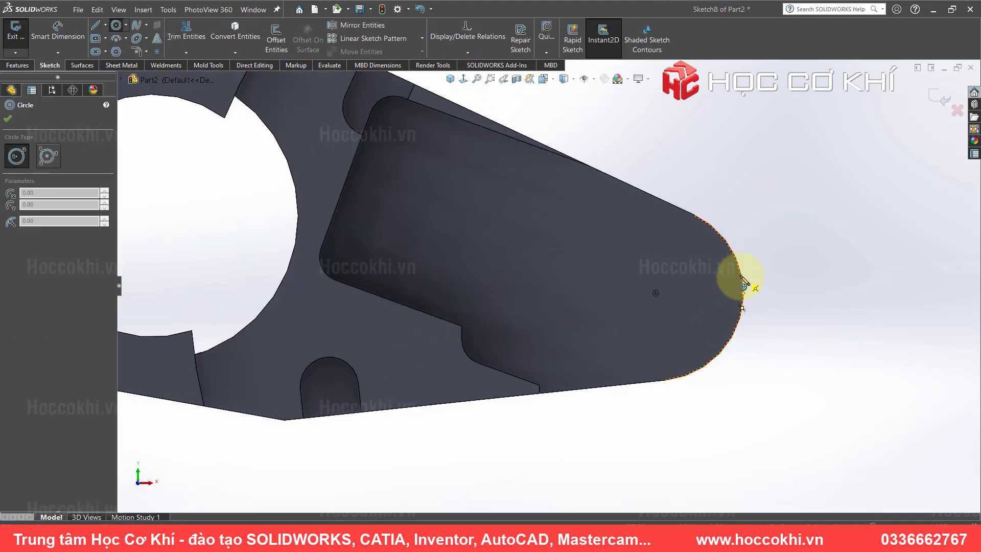
click(656, 293)
click(665, 268)
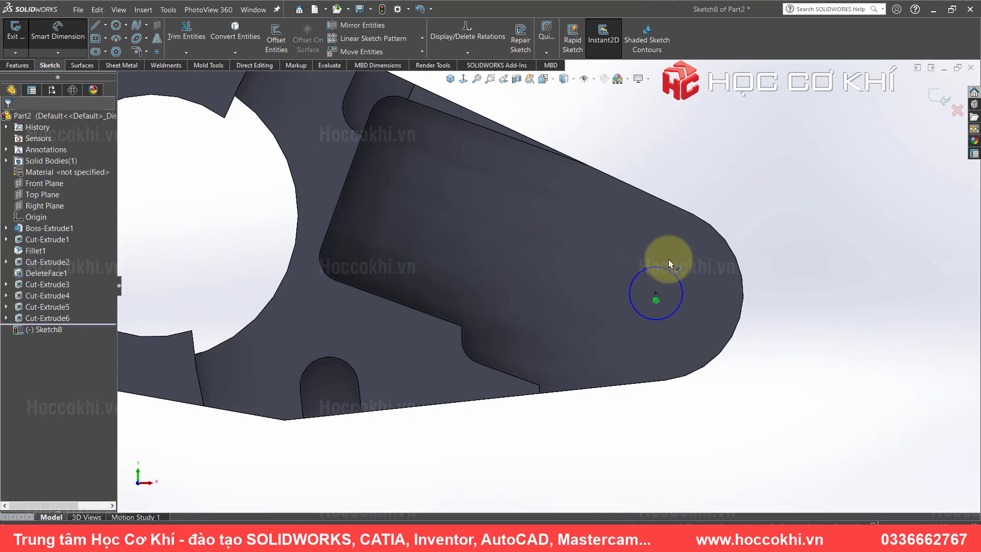
click(664, 266)
click(660, 244)
text(12)
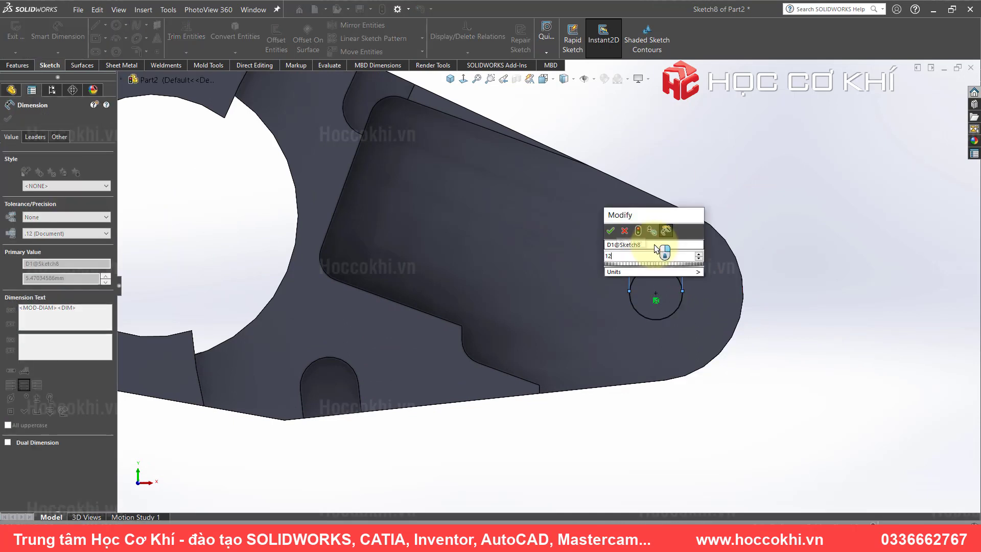
key(Return)
text(12)
key(Return)
- Cut the Ø12 circle Through All with an Extruded Cut
click(18, 65)
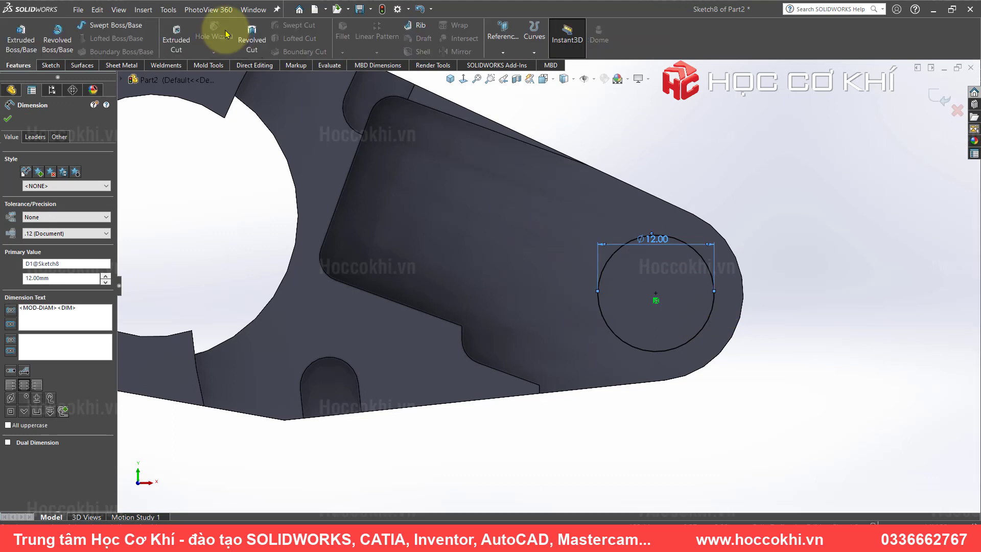
click(181, 36)
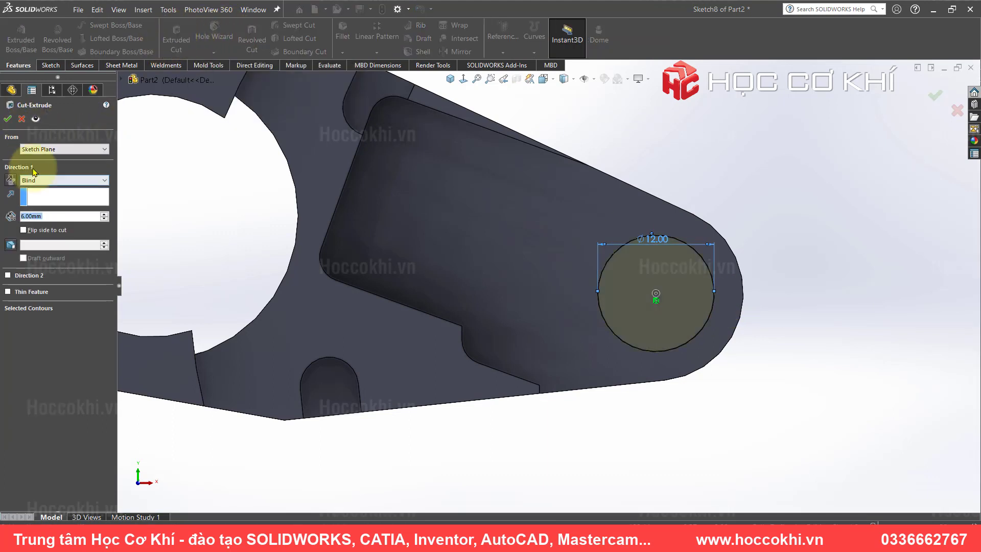
click(41, 180)
click(36, 194)
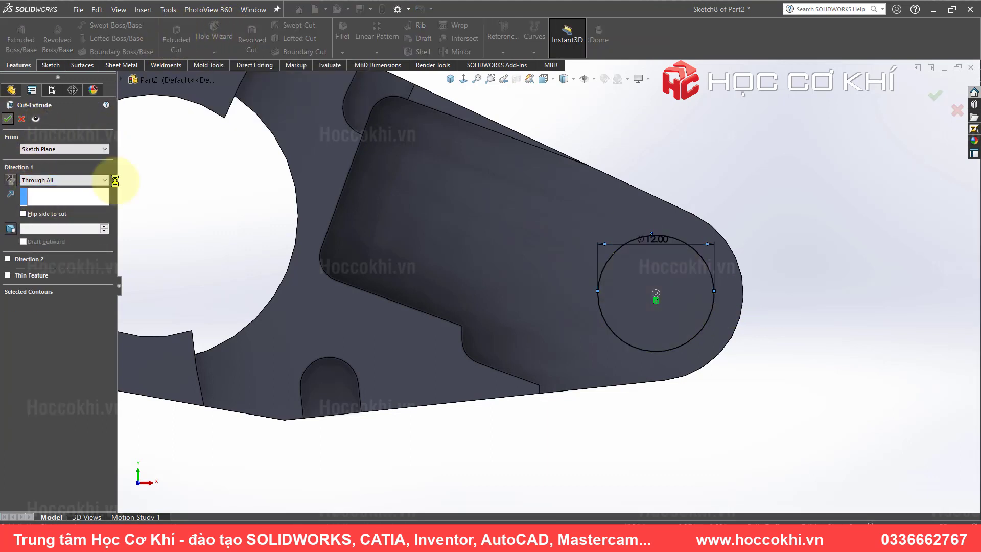
key(Return)
- Review the narrow-end hole details on the drawing, then orbit the part to an isometric view
key(alt+Tab)
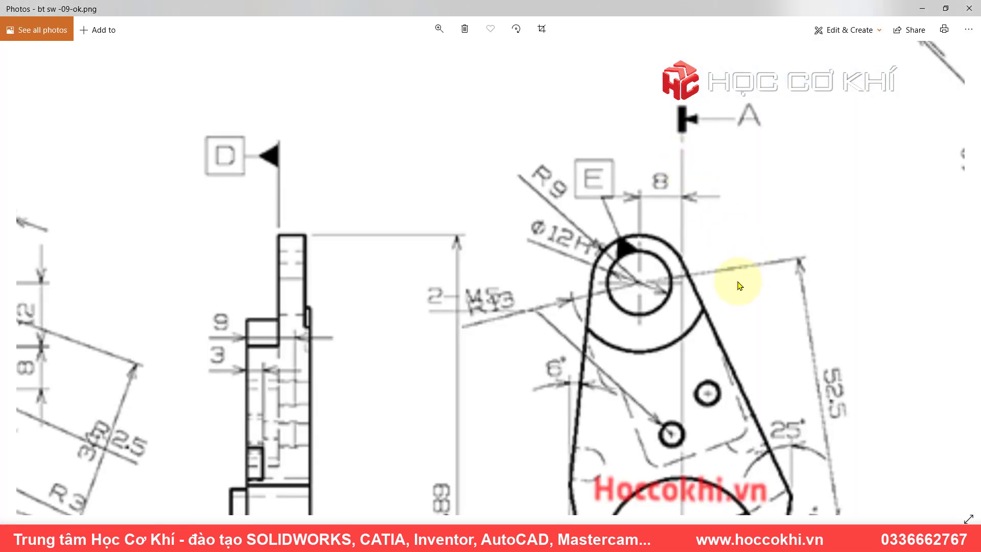
drag(640, 240, 567, 137)
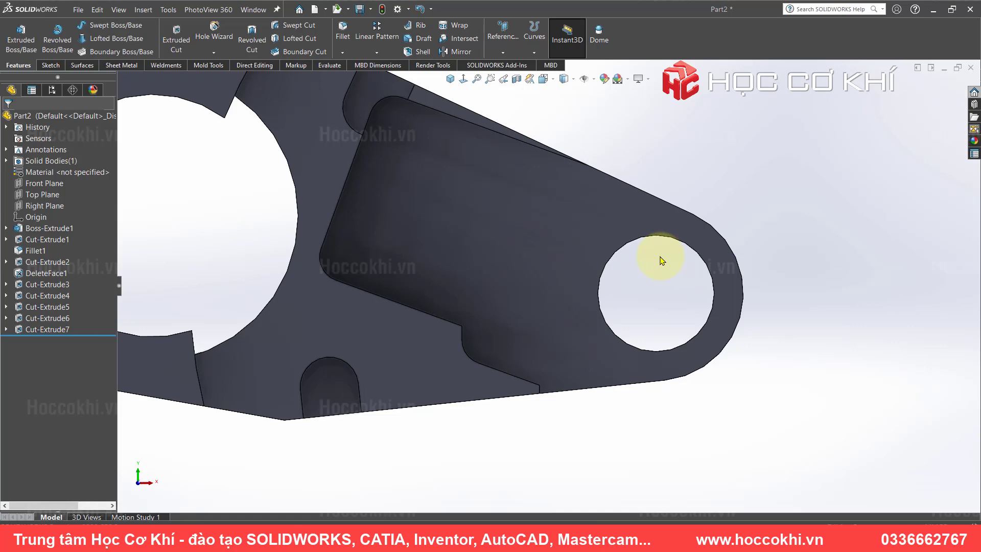
scroll(660, 261, up, 5)
middle_drag(636, 263, 486, 285)
- Sketch a Ø26 (13*2) circle concentric with the small hole on the lever's flat face
click(346, 275)
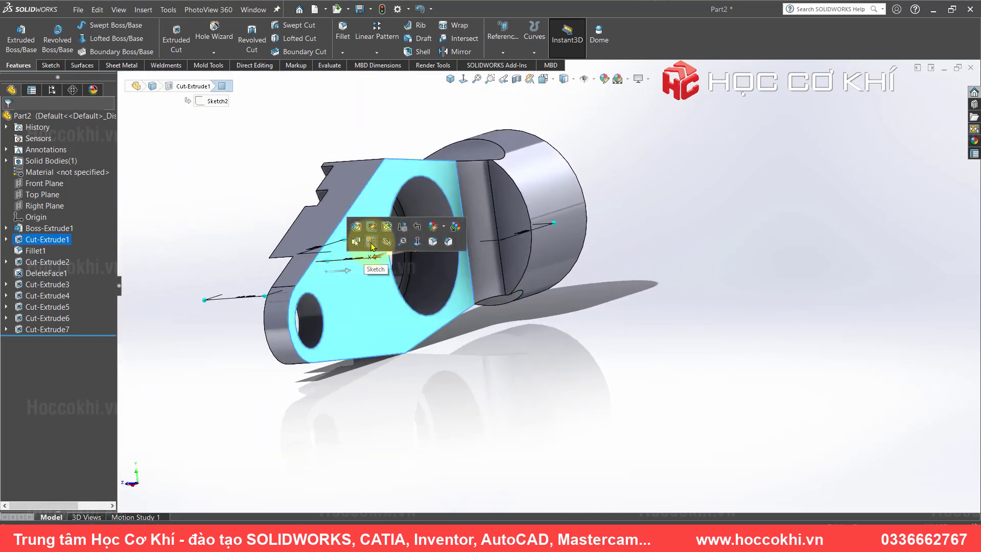
click(375, 225)
click(463, 79)
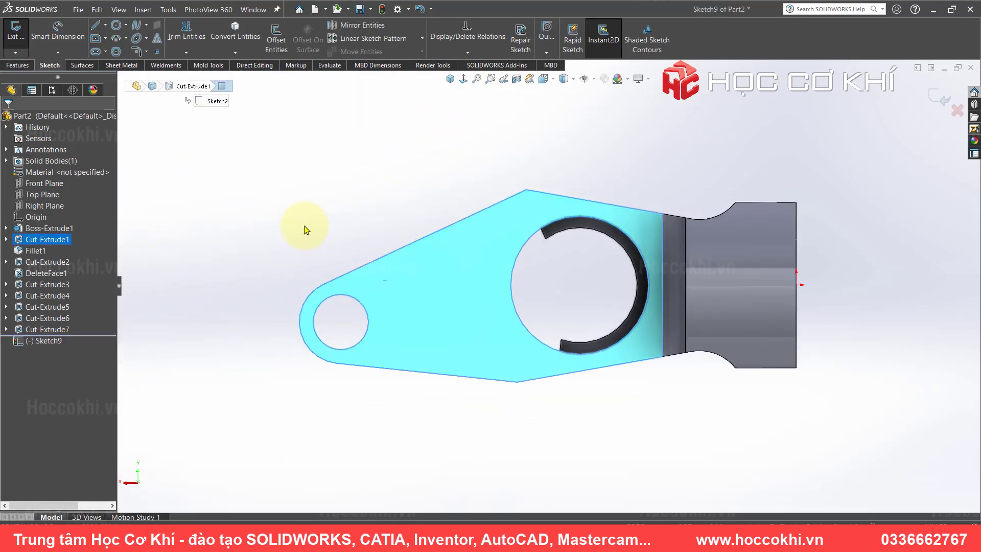
right_drag(291, 210, 324, 198)
scroll(287, 344, down, 3)
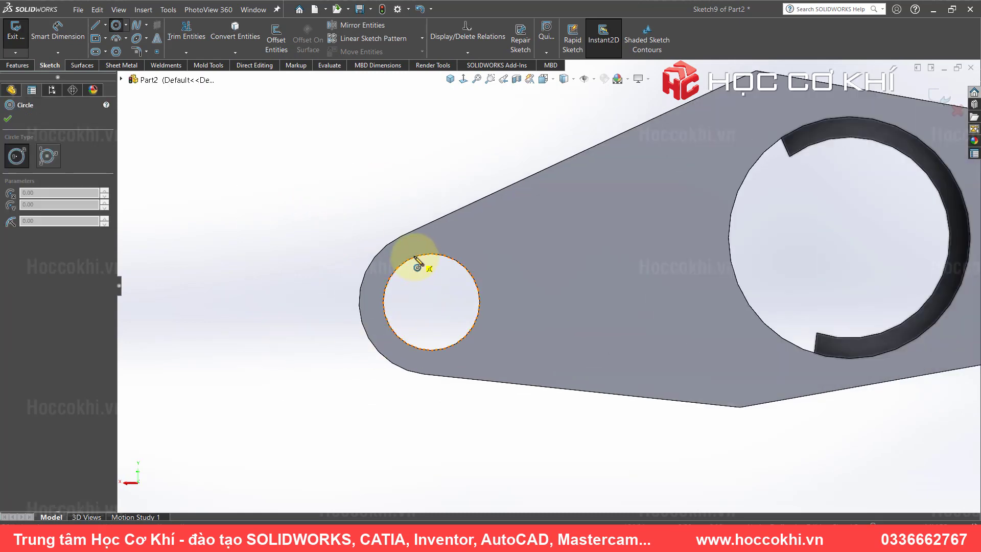
click(432, 302)
click(368, 217)
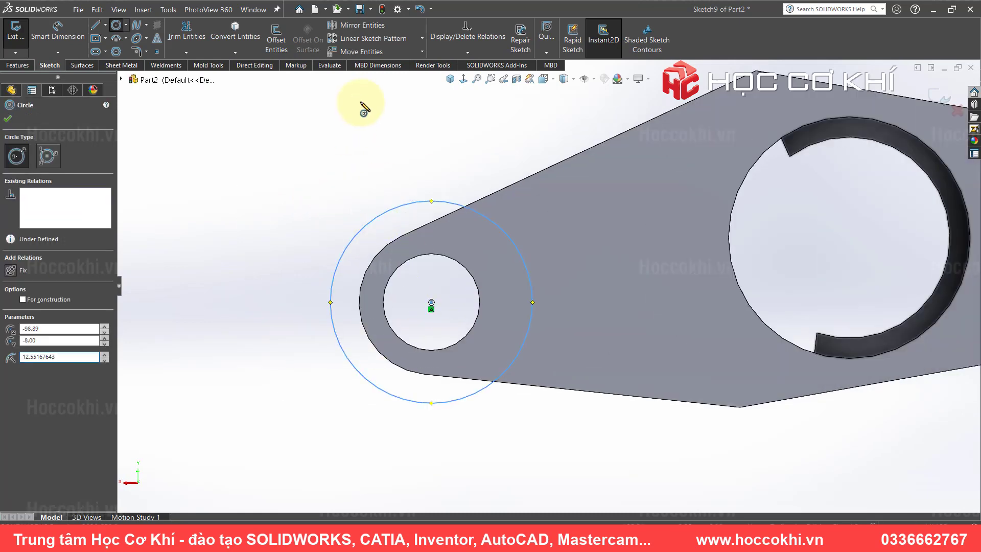
key(Escape)
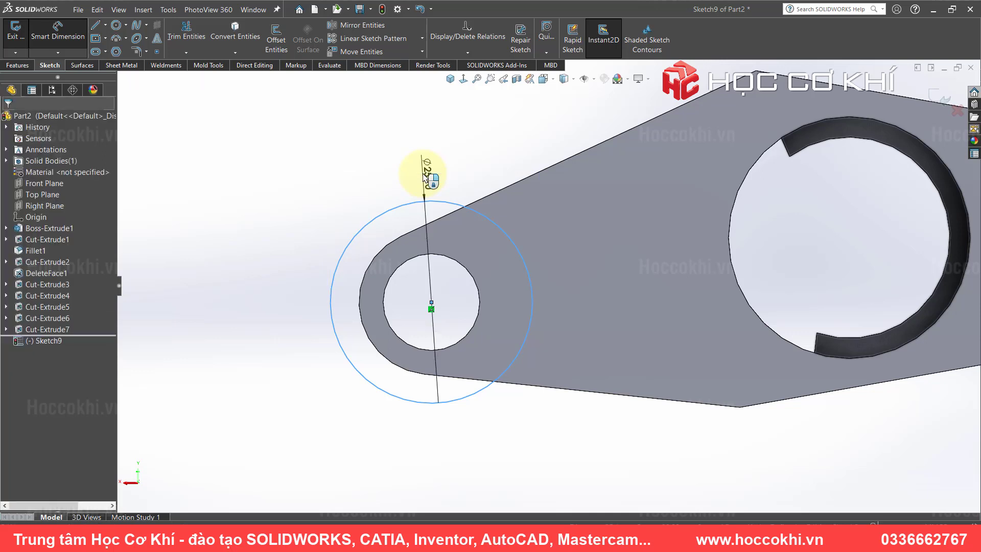
click(424, 174)
text(13*2)
key(Return)
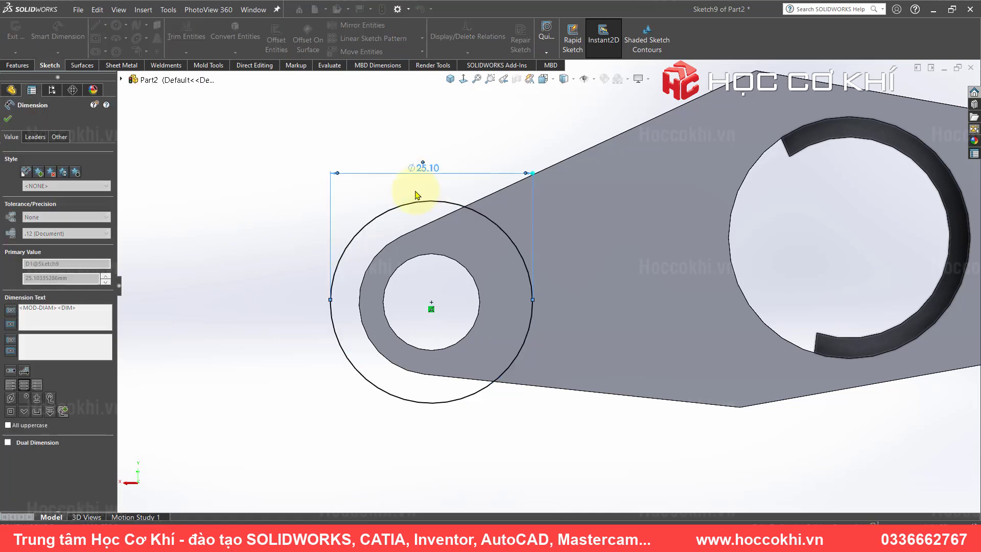
- Check DETAIL B on the drawing and cut the Ø26 circle 1 mm deep
scroll(148, 40, up, 1)
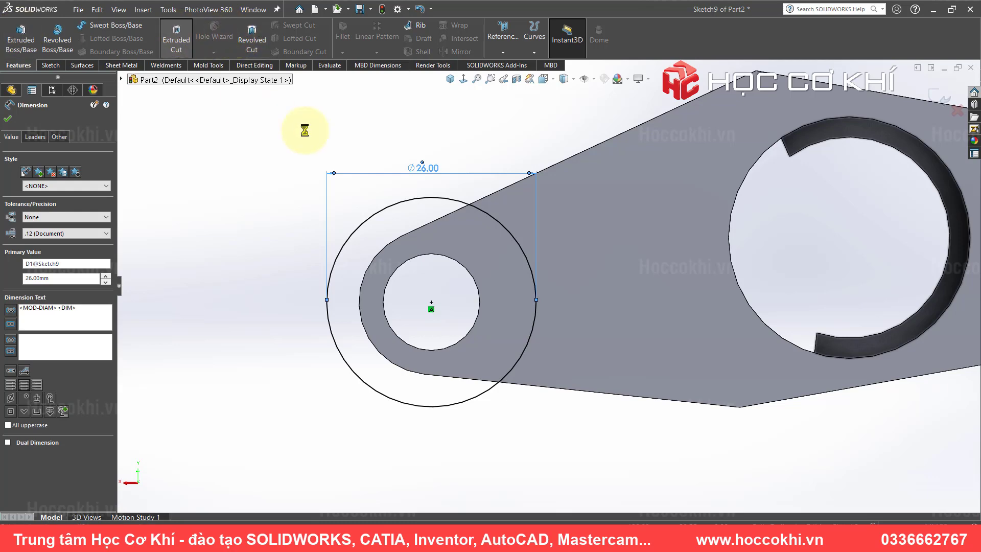
key(alt+Tab)
drag(718, 192, 721, 292)
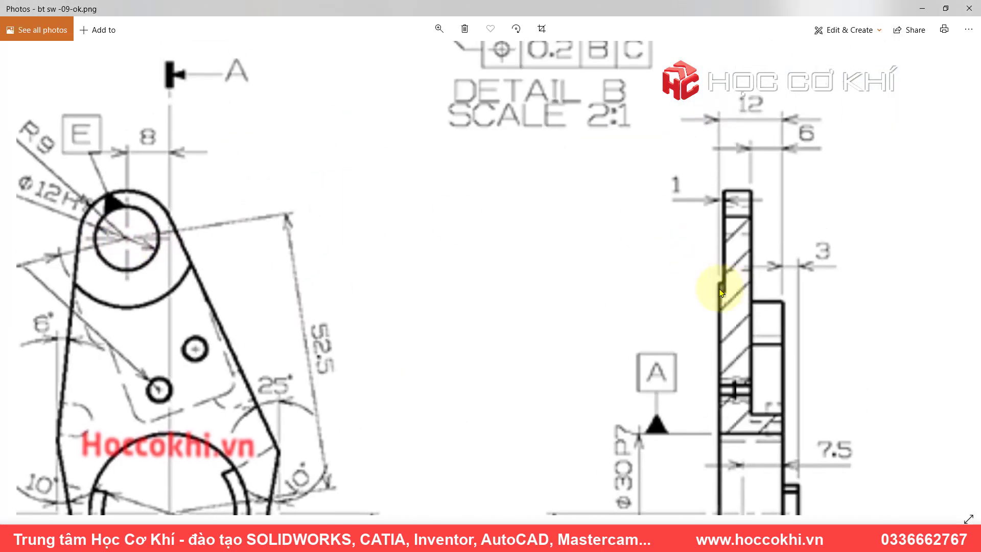
key(alt+Tab)
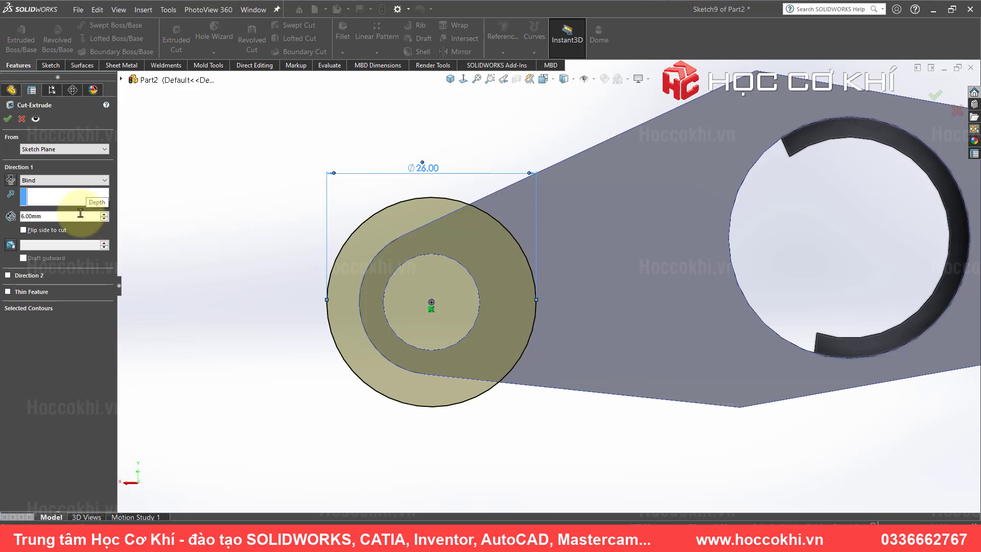
text(1)
key(Return)
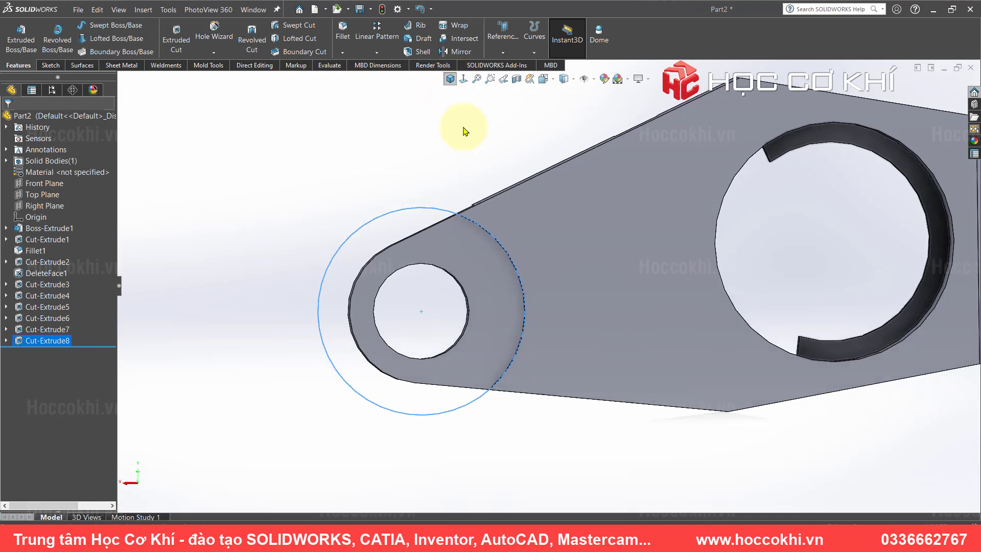
key(ctrl+7)
- Turn off ambient occlusion and orbit in to inspect the lever's narrow end
click(298, 235)
mouse_move(697, 259)
middle_down()
mouse_move(694, 245)
mouse_move(701, 346)
mouse_move(695, 226)
mouse_move(679, 307)
mouse_move(648, 149)
middle_up()
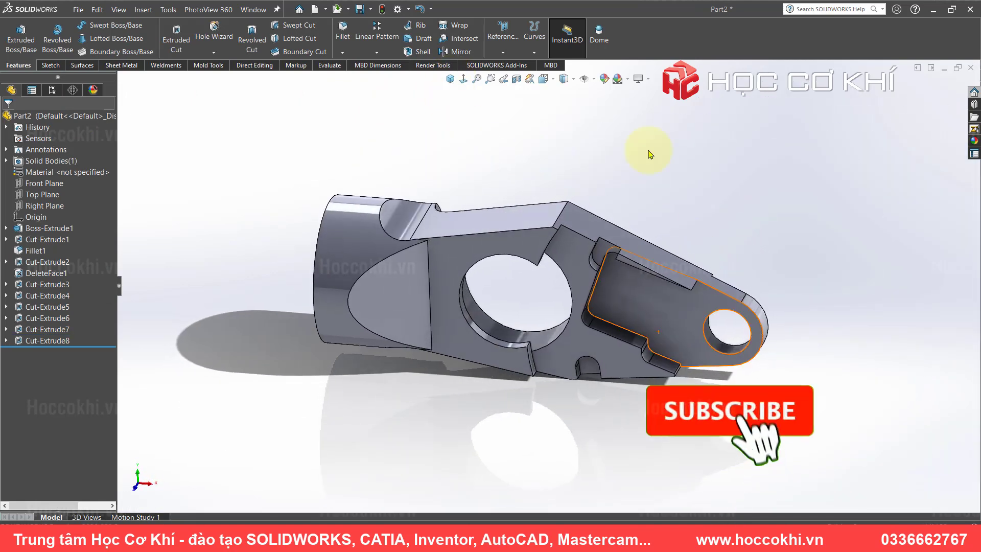
click(639, 78)
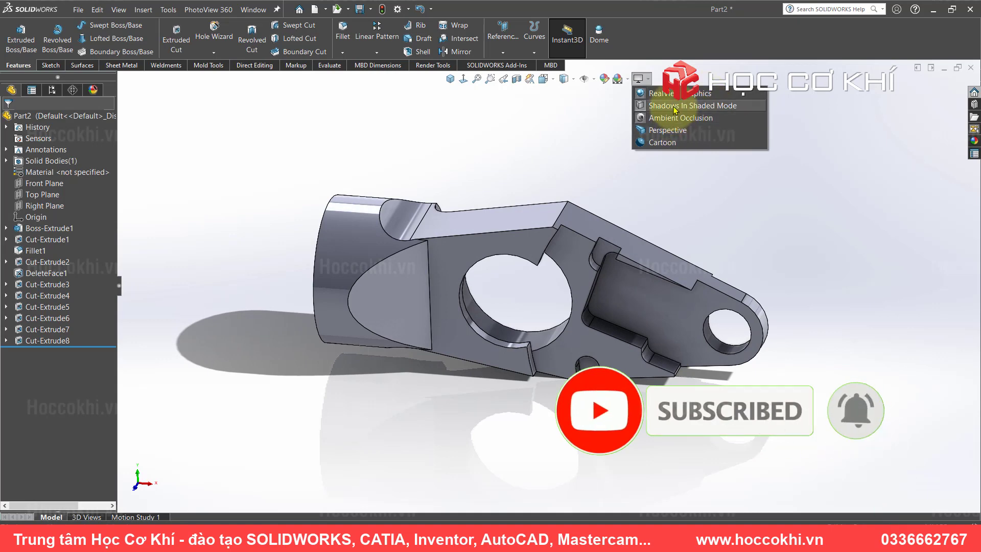
click(679, 118)
mouse_move(510, 159)
middle_down()
mouse_move(477, 326)
mouse_move(506, 364)
mouse_move(333, 405)
mouse_move(513, 344)
mouse_move(653, 324)
middle_up()
scroll(565, 242, down, 3)
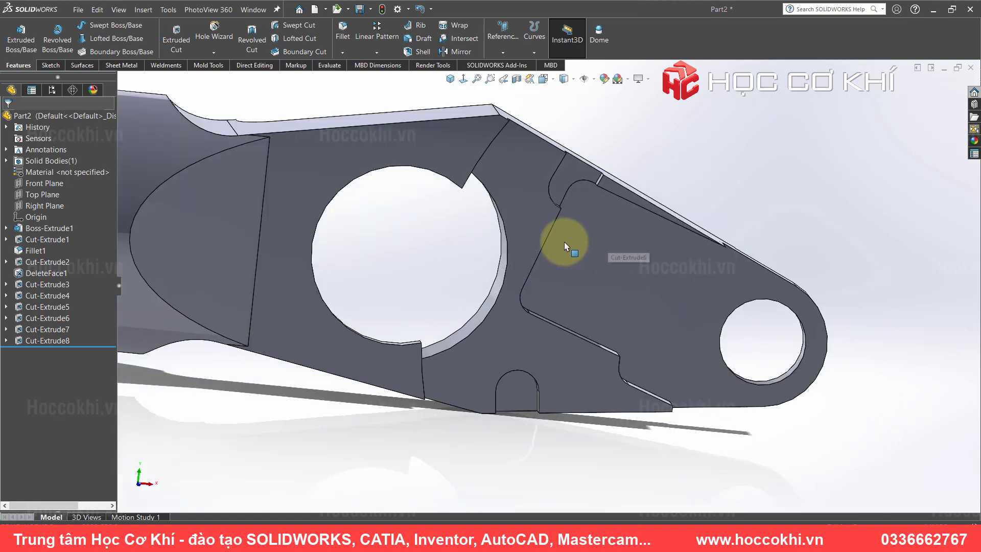
- Study the drawing's pocket callouts, then display the pocket cut's 20, R2.5, 34 and 12 dimensions
key(alt+Tab)
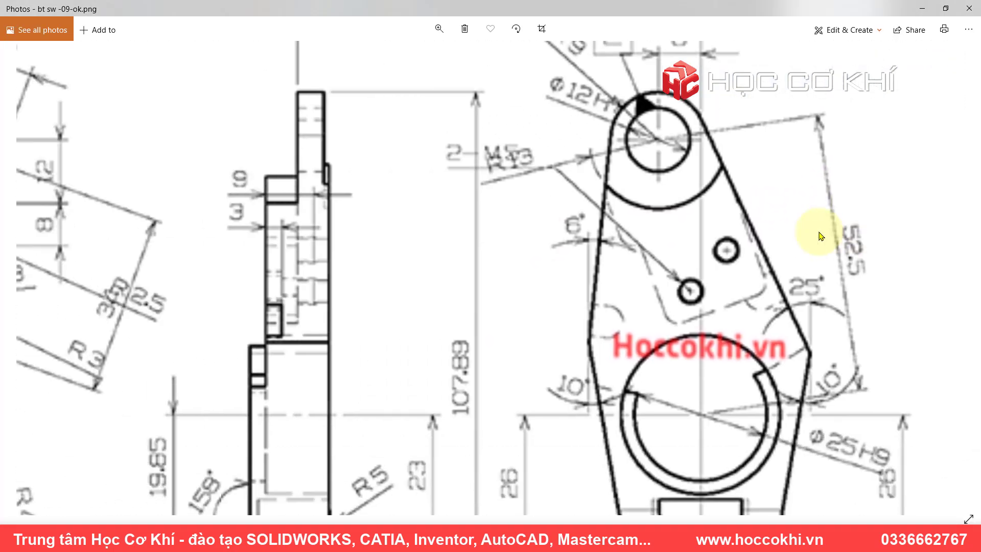
scroll(817, 228, up, 2)
scroll(587, 318, down, 2)
scroll(551, 331, up, 2)
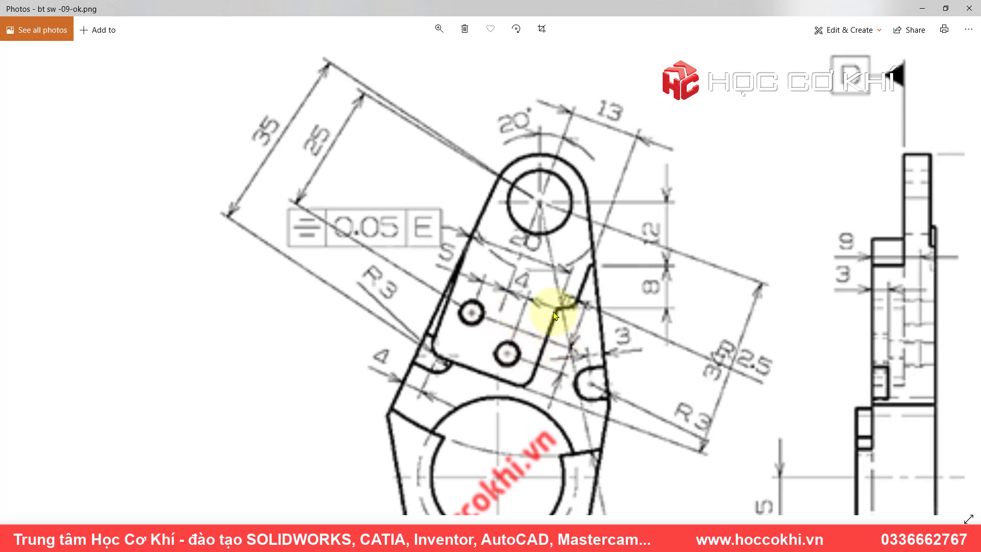
scroll(575, 302, up, 1)
scroll(549, 292, down, 2)
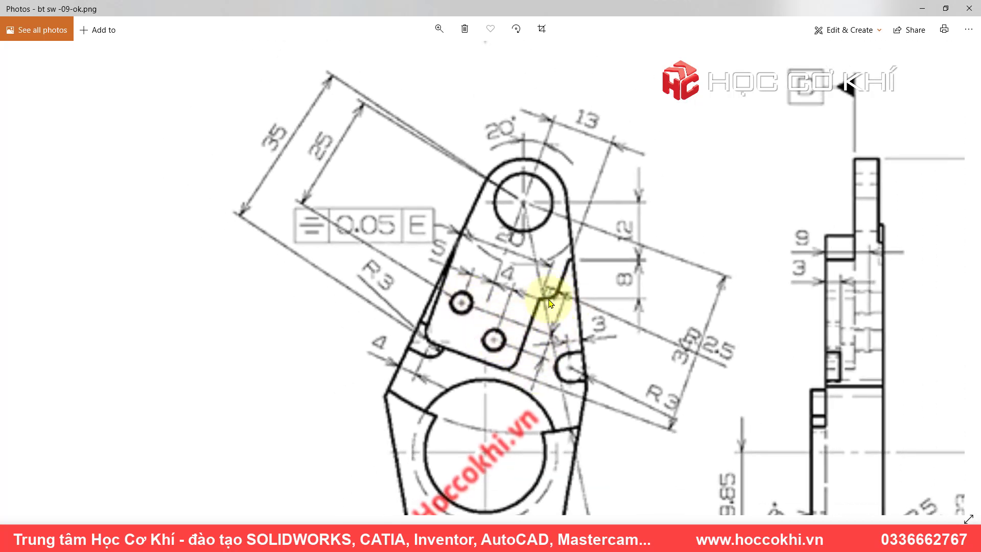
click(554, 293)
drag(487, 293, 445, 293)
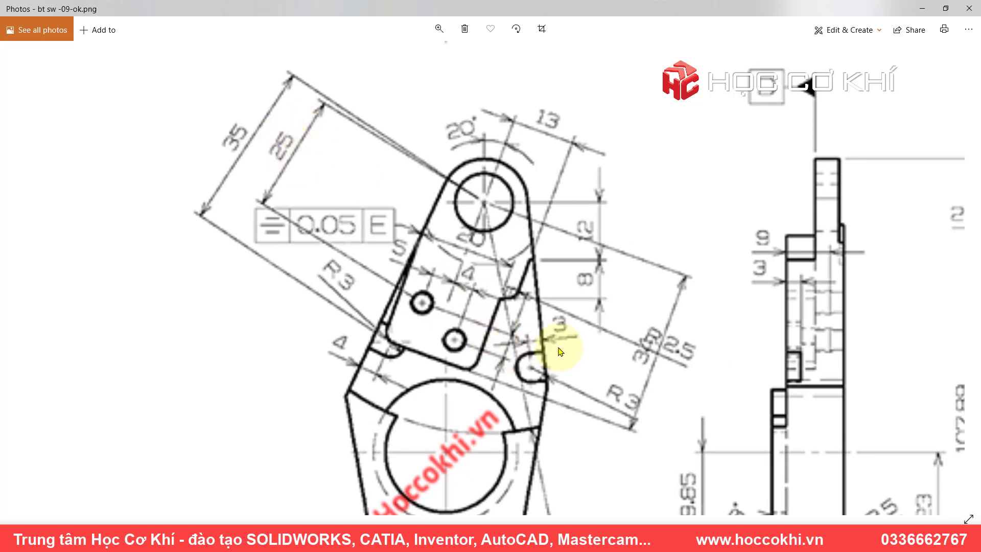
key(alt+Tab)
click(587, 232)
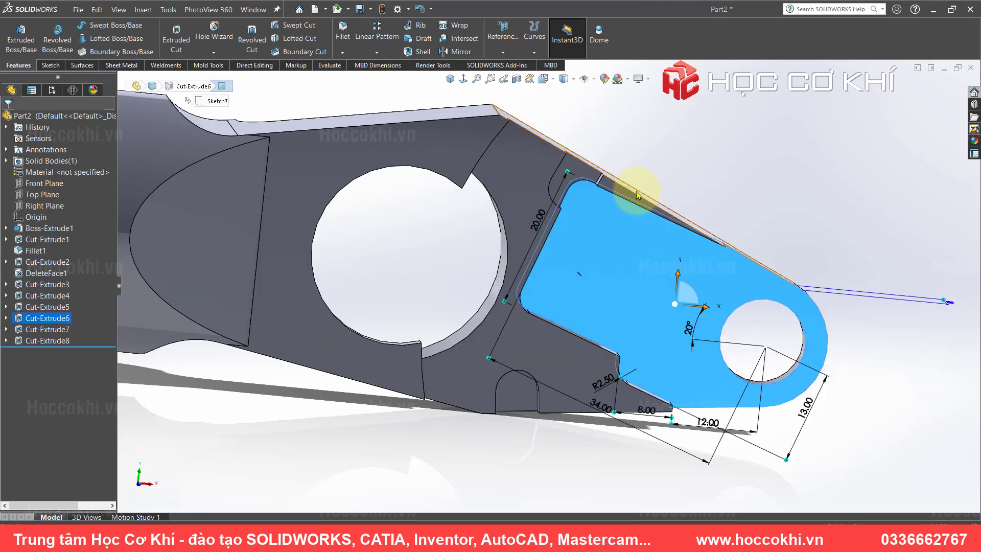
- Check the drawing's 2-M5 hole callout, then start Hole Wizard on the pocket floor face
key(alt+Tab)
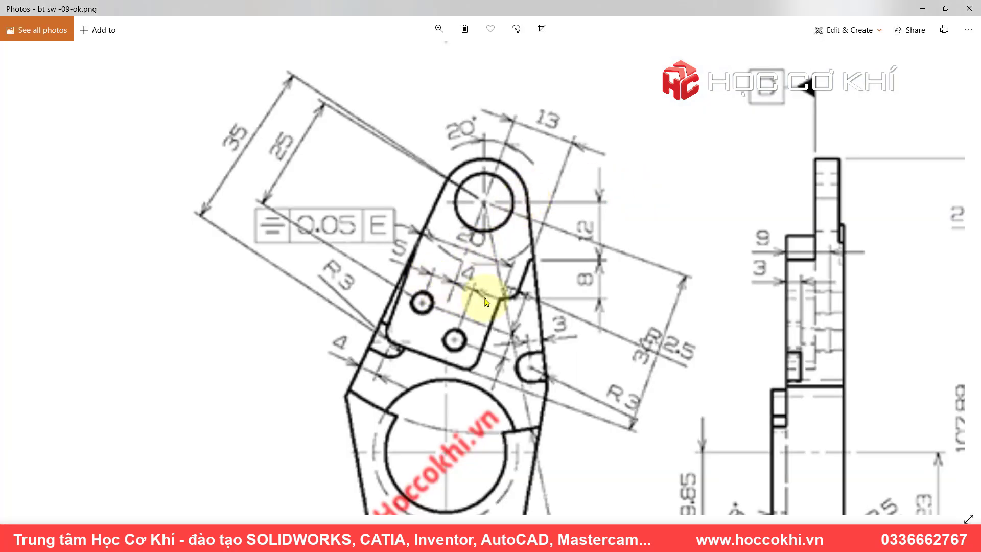
drag(796, 318, 384, 297)
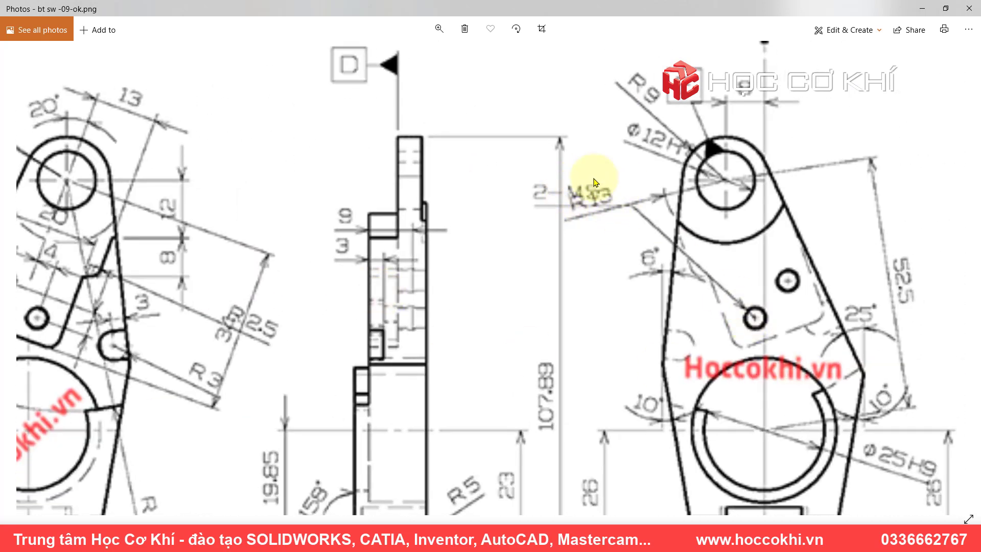
key(alt+Tab)
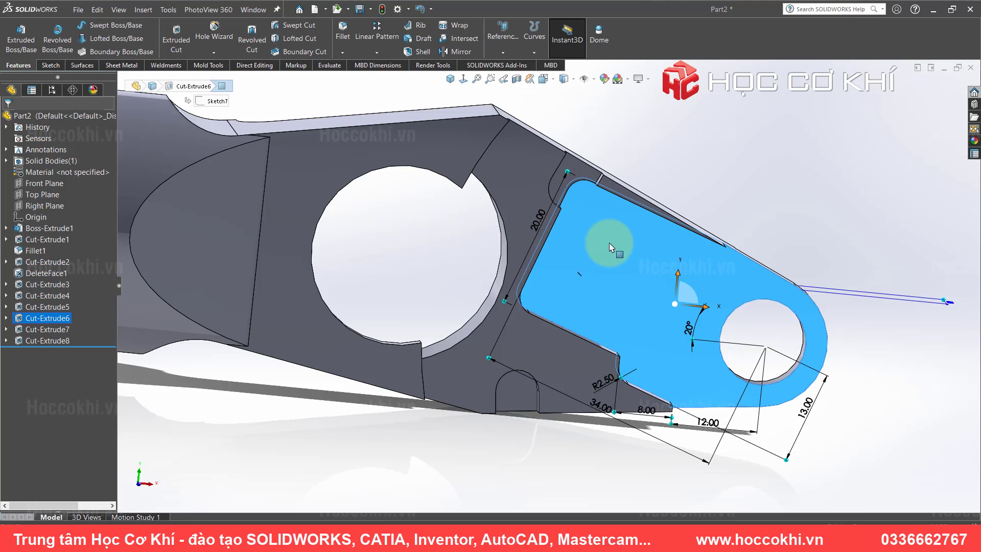
middle_drag(659, 248, 545, 241)
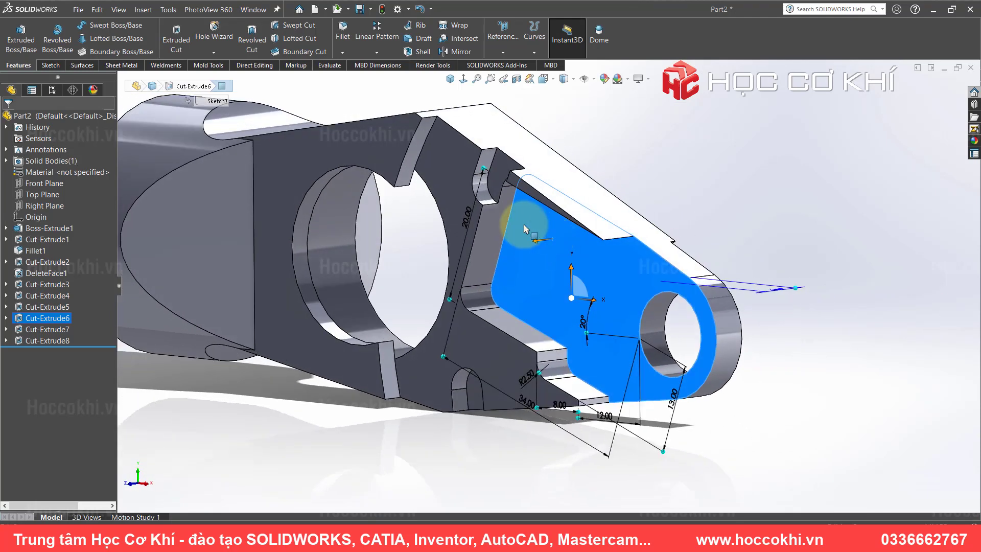
click(509, 224)
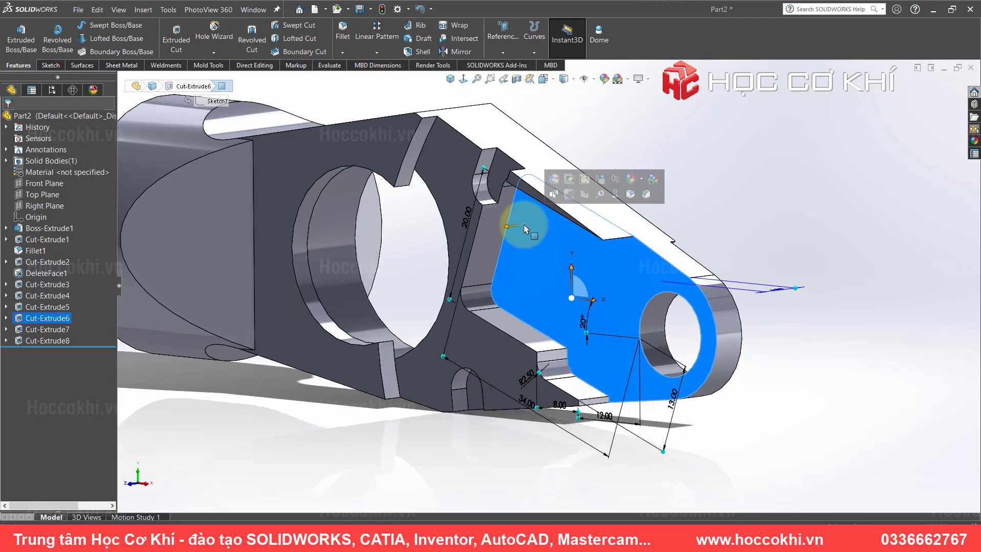
click(219, 36)
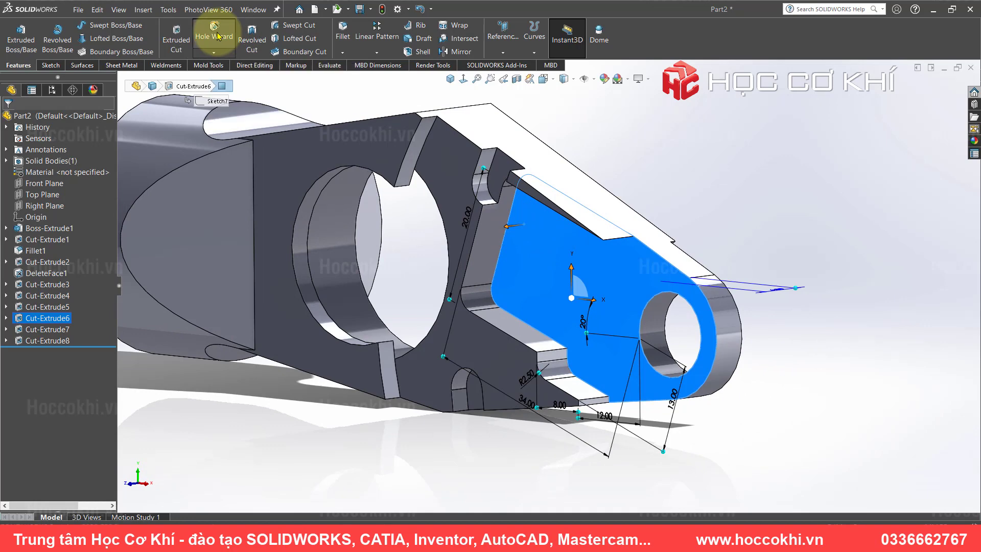
- Make the hole an ISO straight tapped M5 hole, then move to positioning it
click(20, 256)
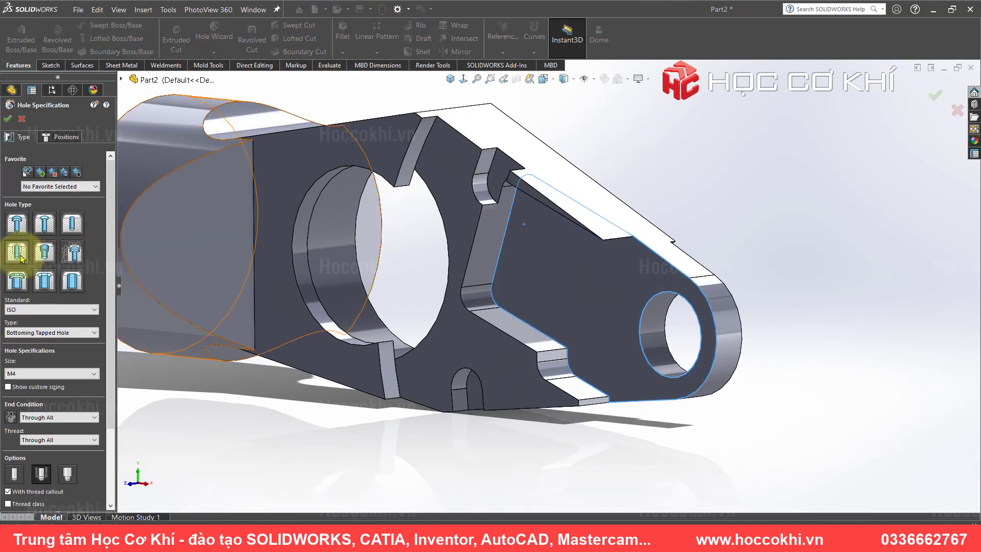
click(17, 254)
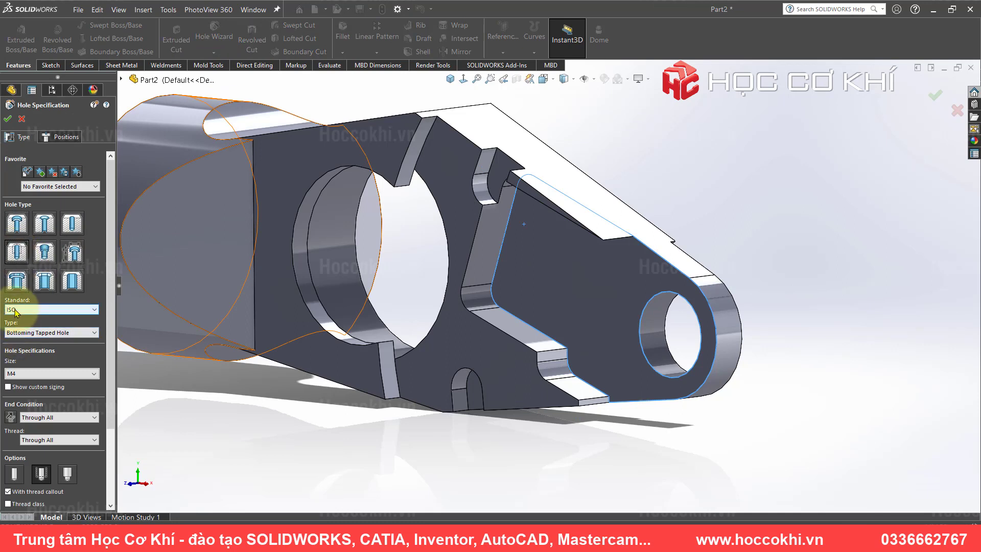
click(86, 375)
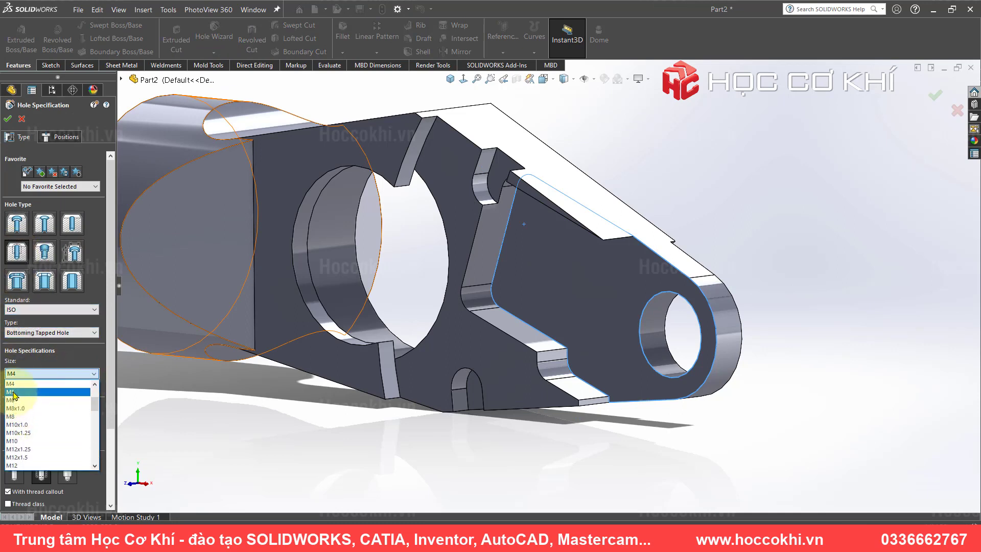
click(16, 392)
drag(111, 301, 113, 358)
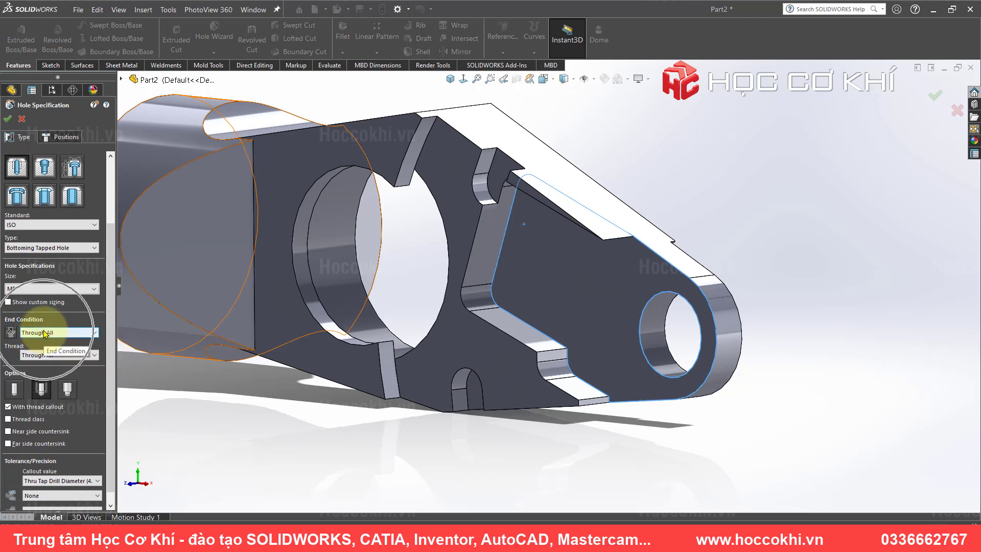
click(65, 137)
click(513, 210)
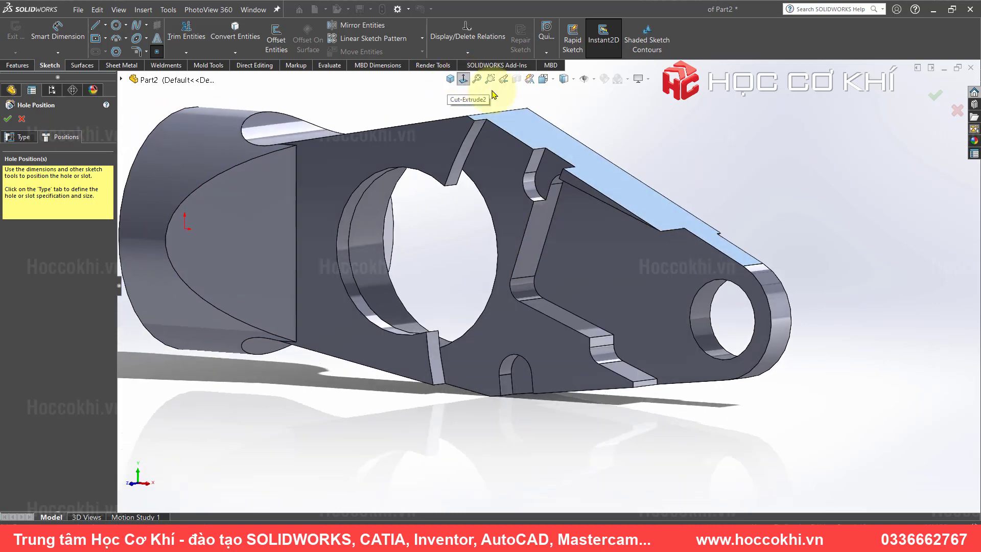
- Place the M5 hole centre points on the pocket floor, matching the reference drawing's layout
scroll(634, 276, up, 4)
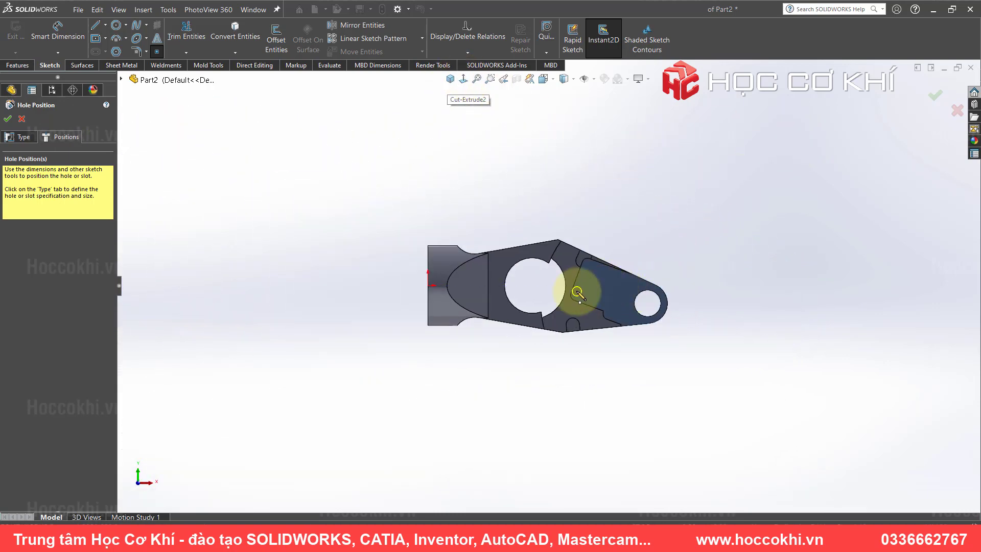
scroll(578, 293, down, 5)
scroll(554, 285, down, 3)
key(alt+Tab)
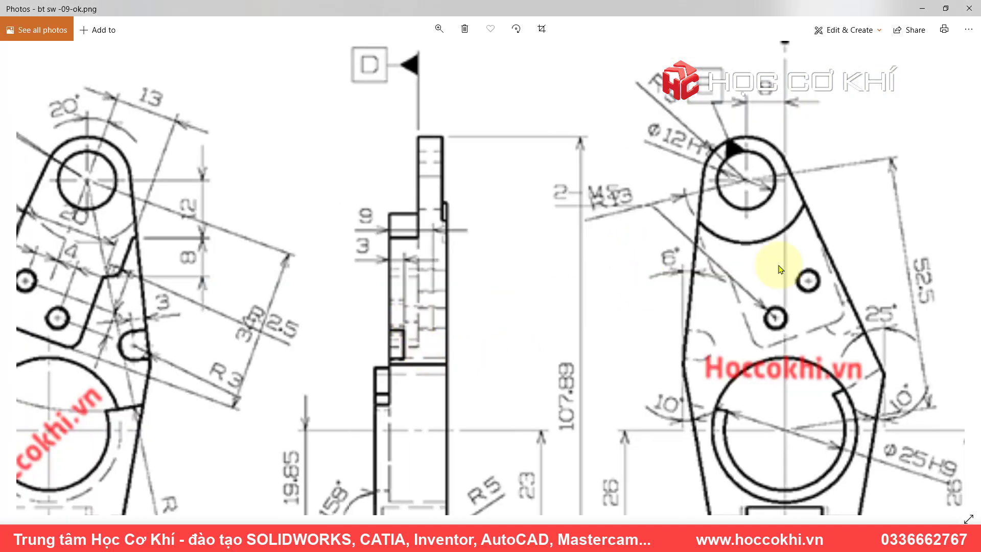
drag(110, 306, 570, 307)
key(alt+Tab)
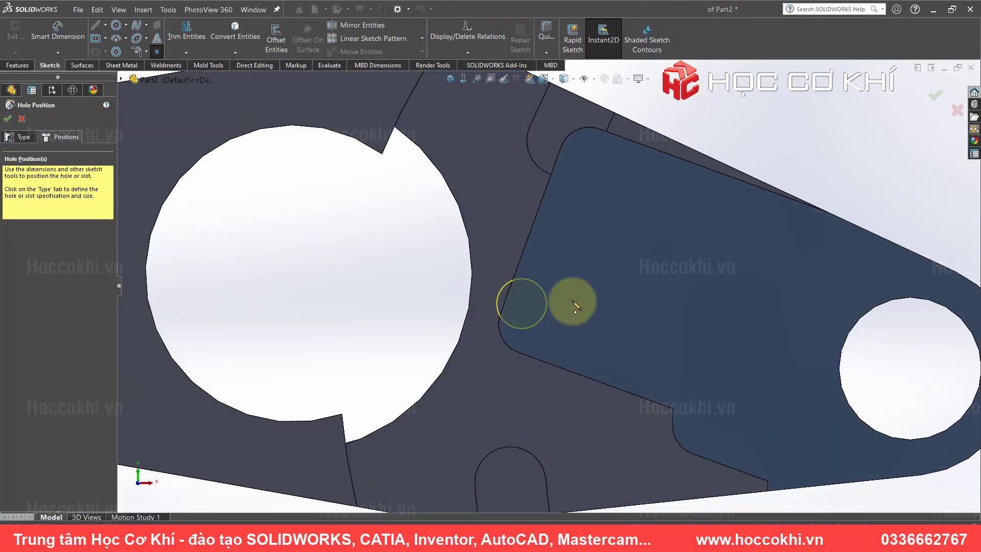
click(561, 310)
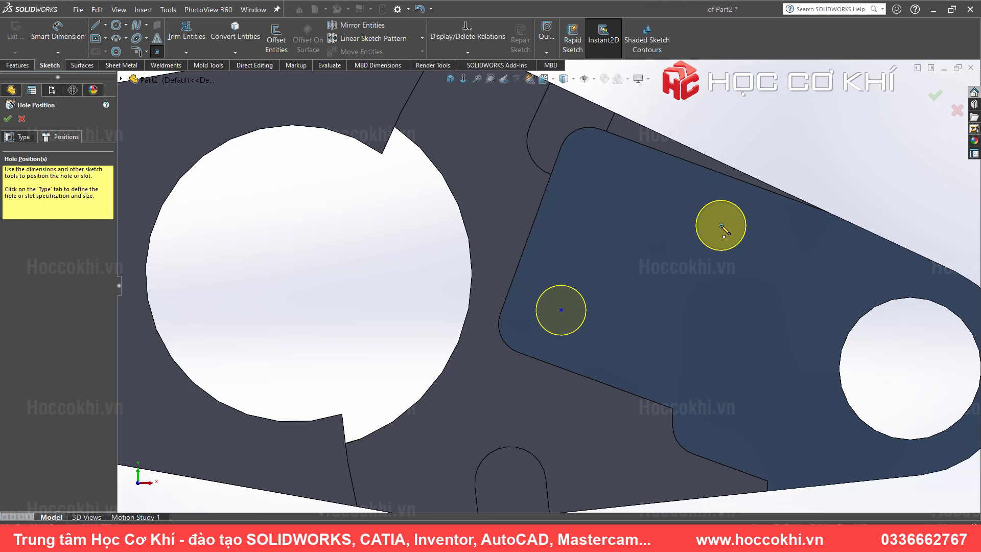
key(alt+Tab)
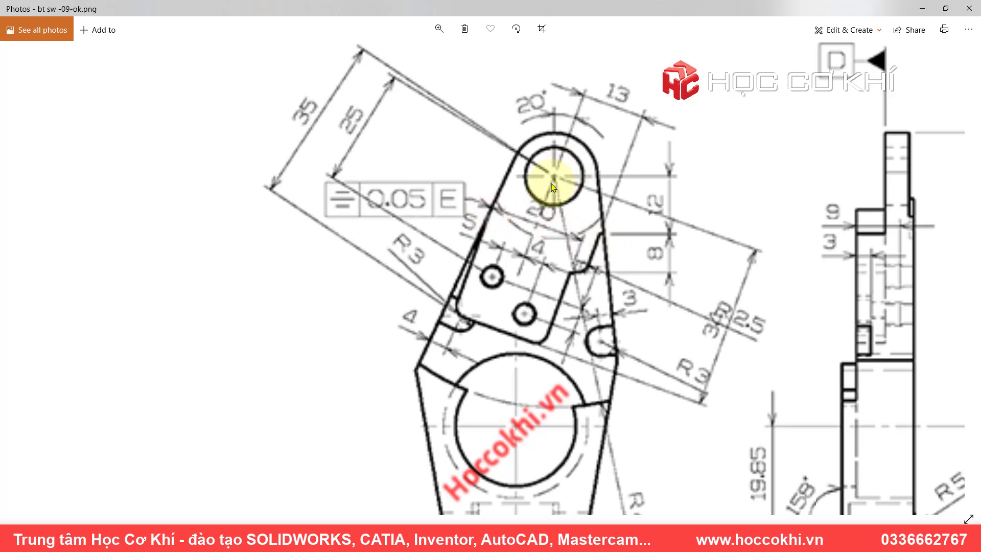
key(alt+Tab)
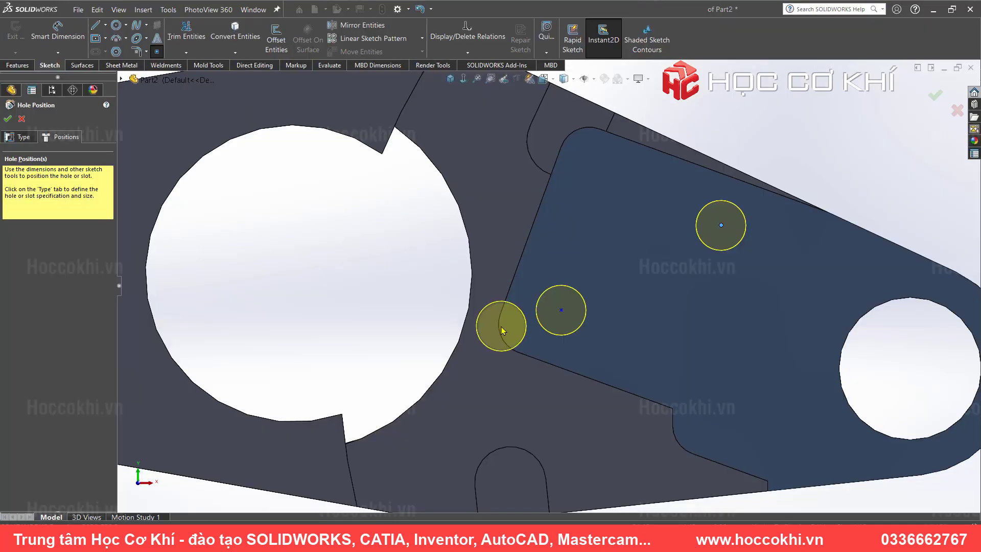
- Draw a construction centreline from the Ø12 end-hole centre, fixing its endpoint on the pocket's left edge
click(105, 25)
click(123, 51)
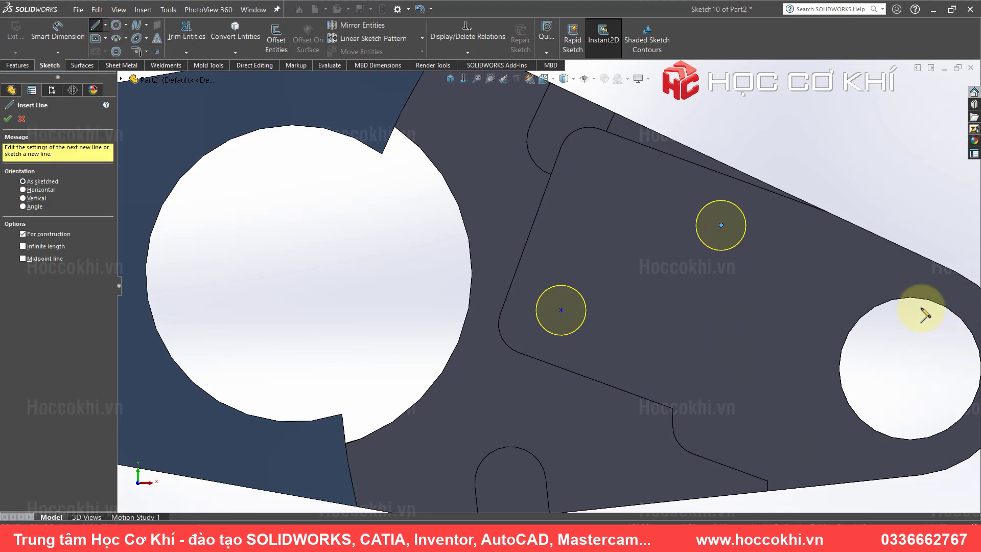
click(910, 369)
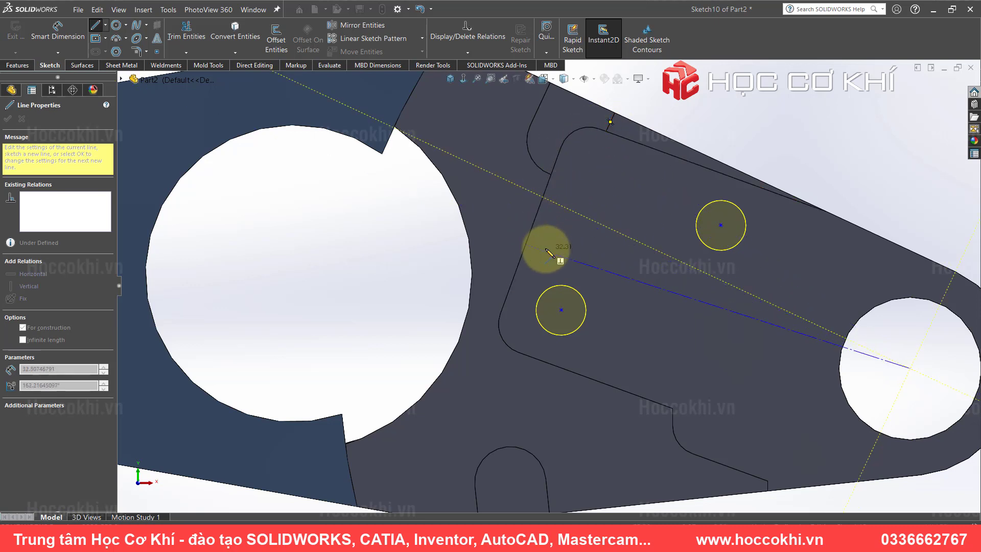
click(541, 217)
key(Escape)
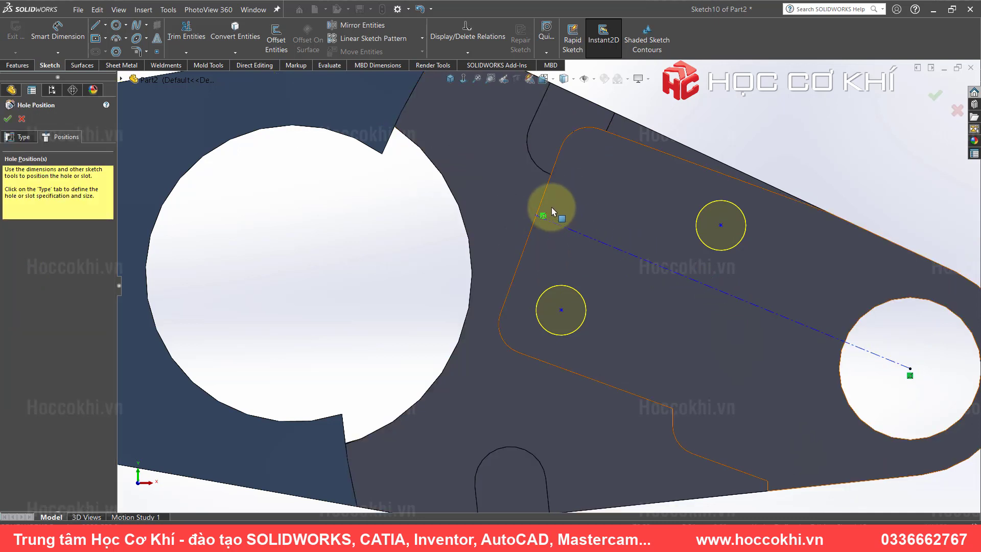
click(545, 189)
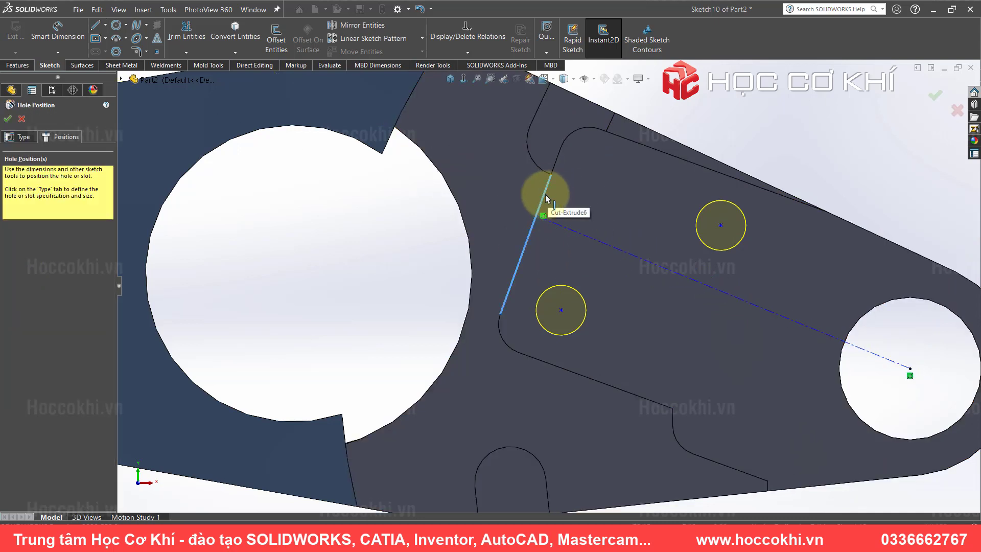
ctrl+click(554, 226)
click(582, 194)
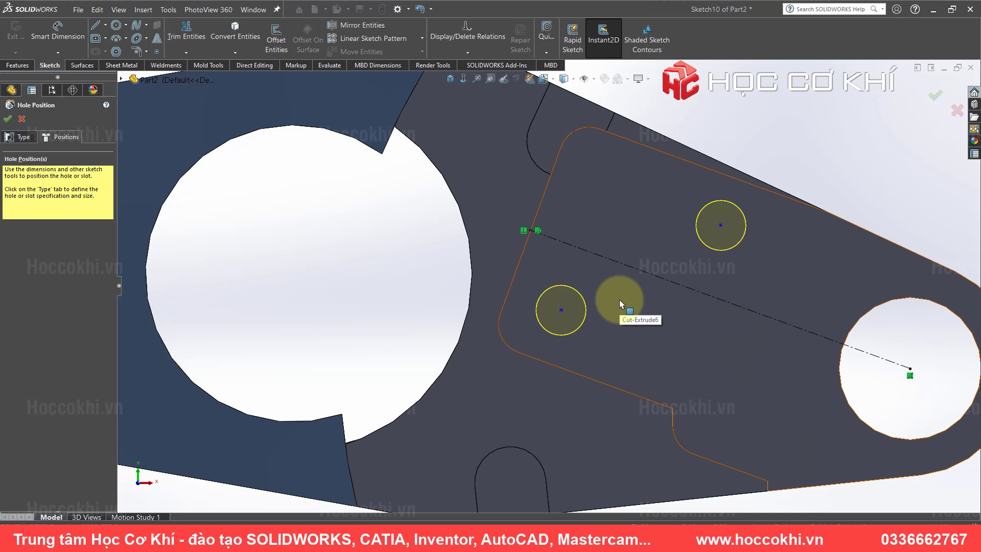
key(alt+Tab)
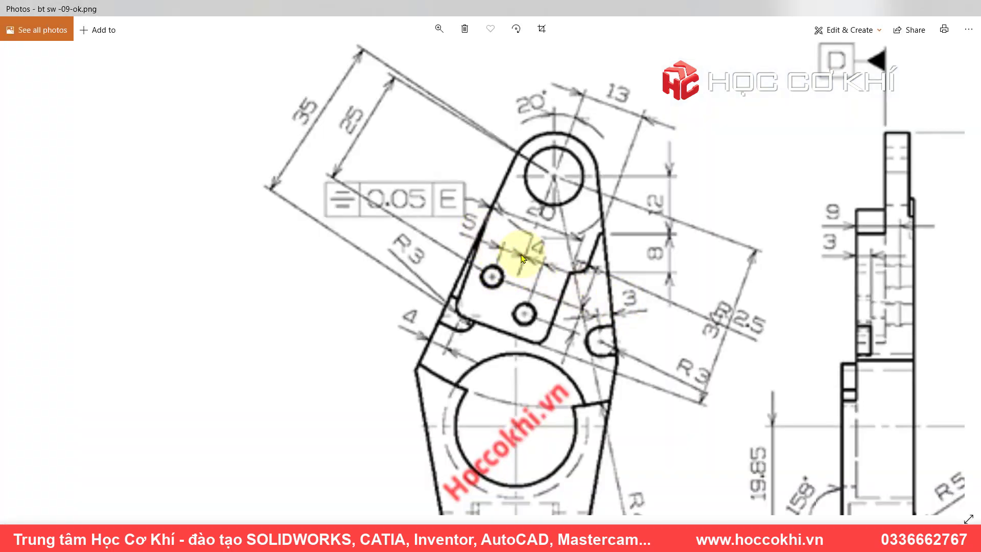
- Dimension the two hole points 5 mm and 4 mm off the centreline
key(alt+Tab)
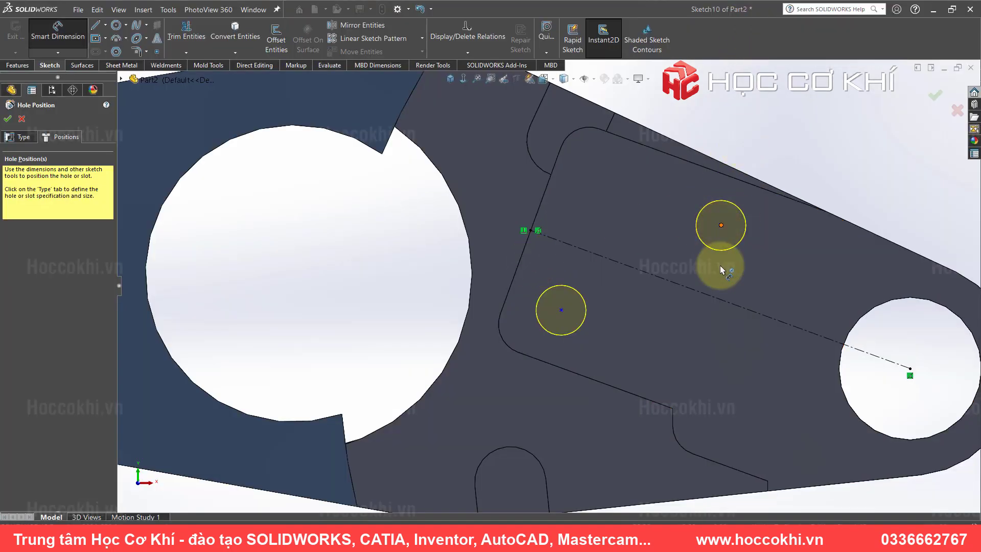
click(720, 300)
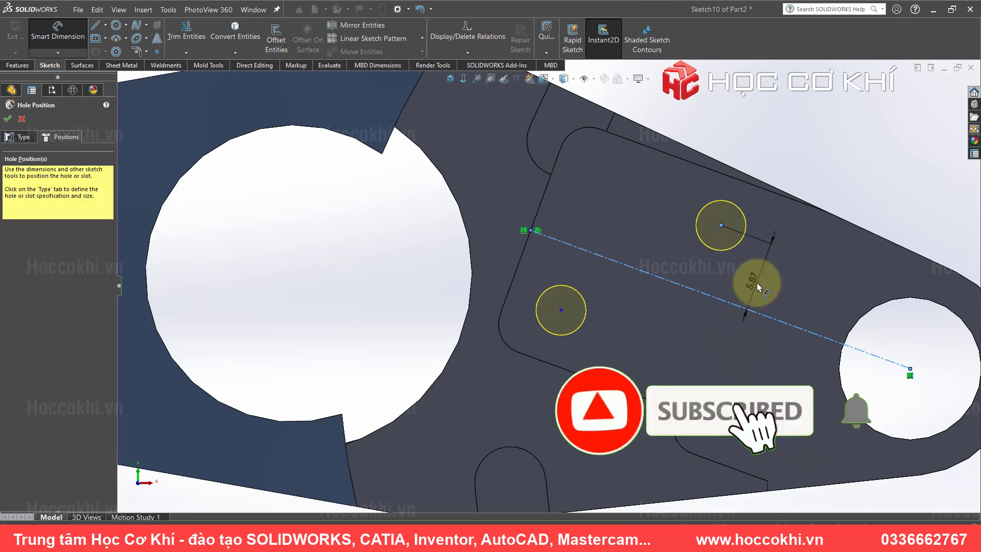
click(758, 285)
text(5.87095361mm)
key(Return)
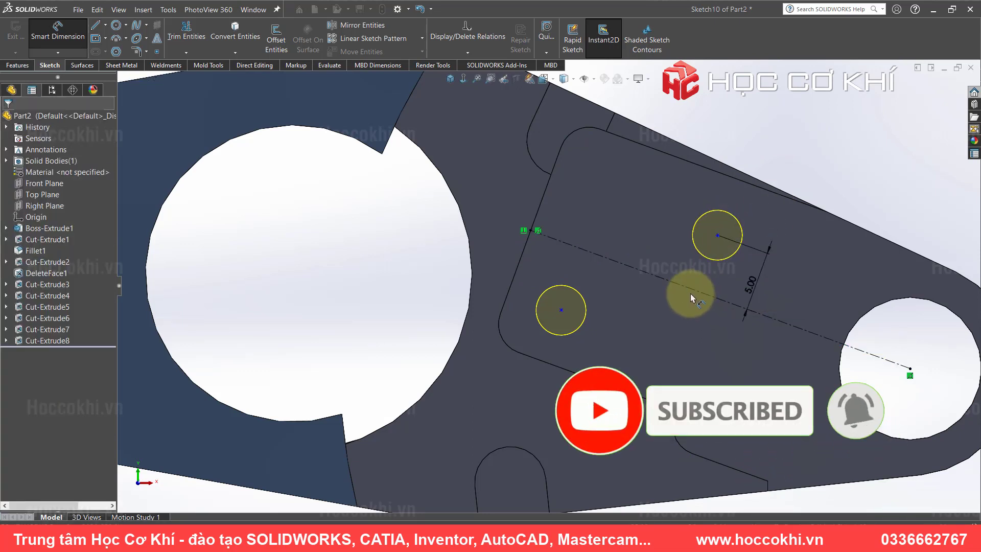
click(690, 288)
click(562, 311)
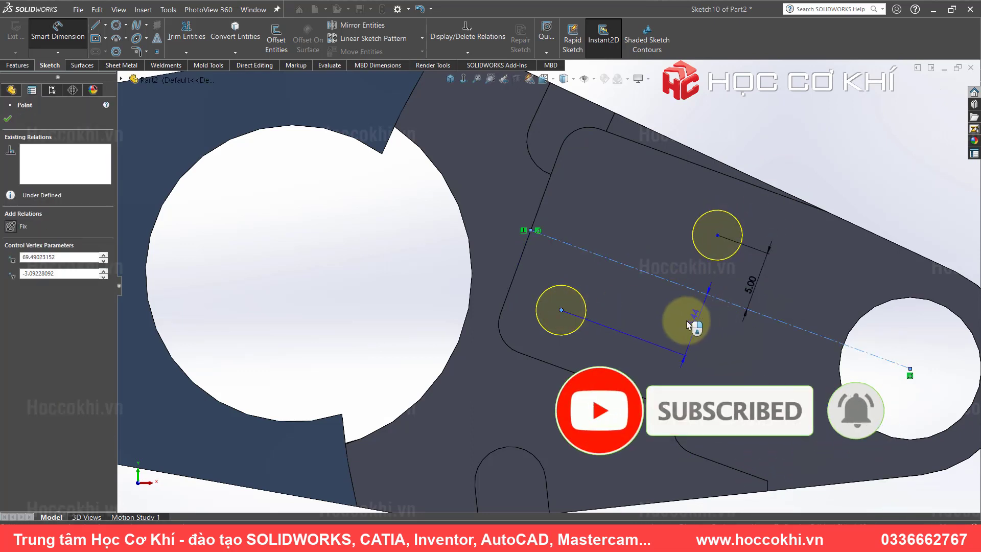
click(687, 326)
text(4)
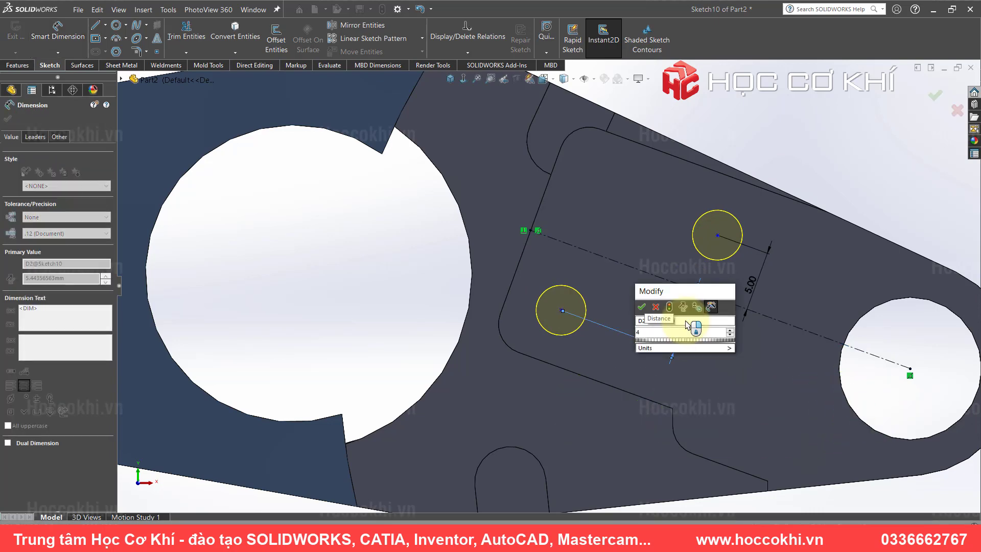
key(Return)
- Check the reference drawing, then discard an unwanted 13.61 distance between the hole centres
key(alt+Tab)
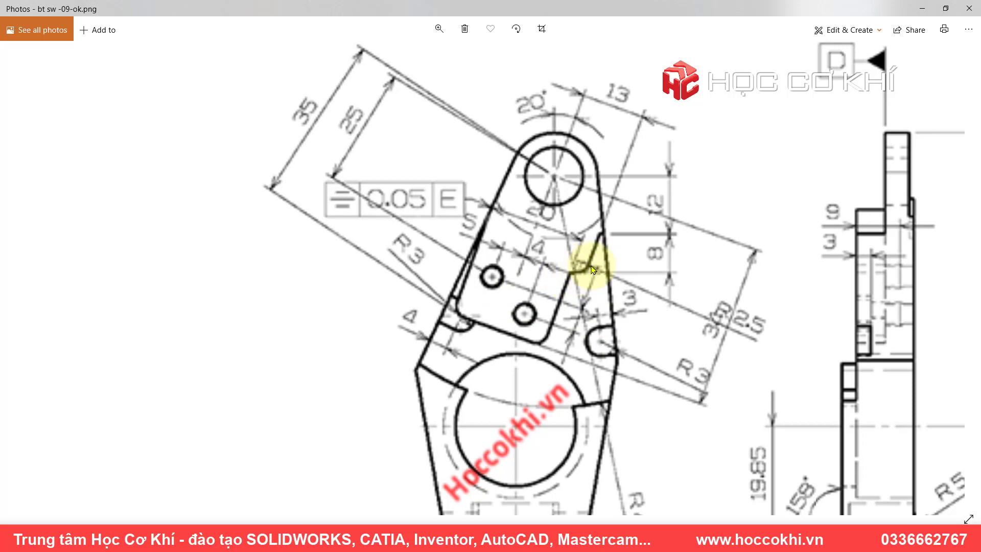
scroll(593, 269, down, 1)
scroll(588, 267, down, 1)
scroll(574, 272, down, 1)
scroll(559, 258, down, 1)
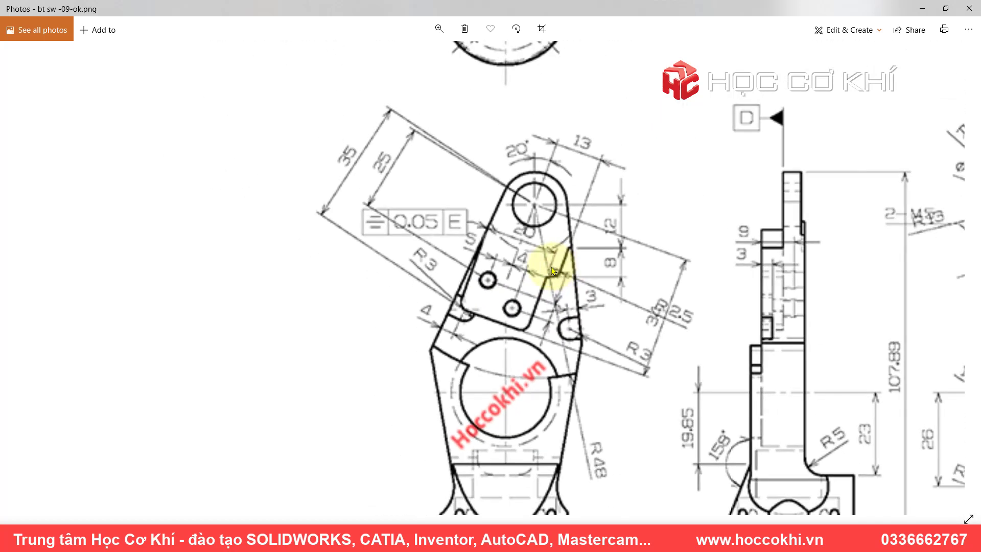
scroll(550, 273, up, 1)
scroll(539, 250, up, 1)
scroll(533, 253, down, 1)
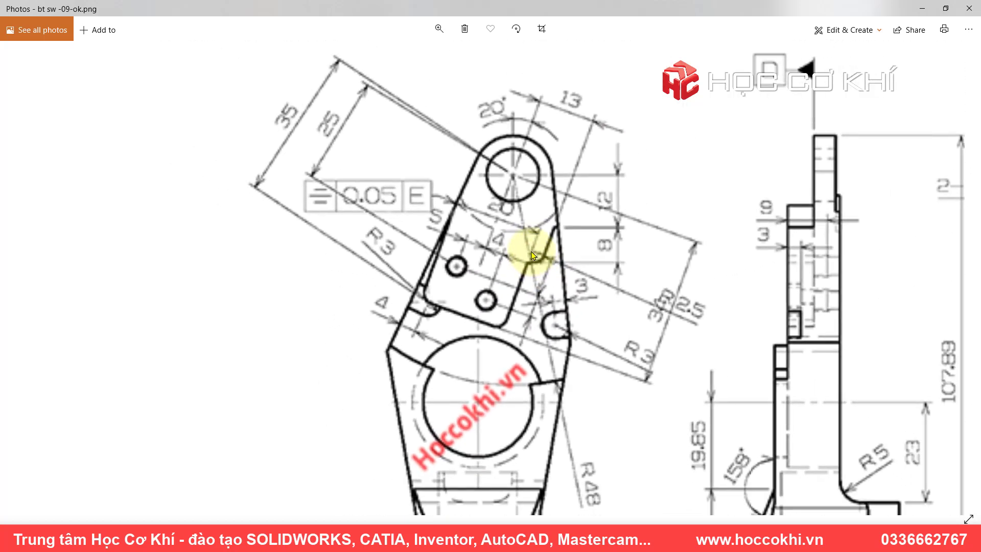
key(alt+Tab)
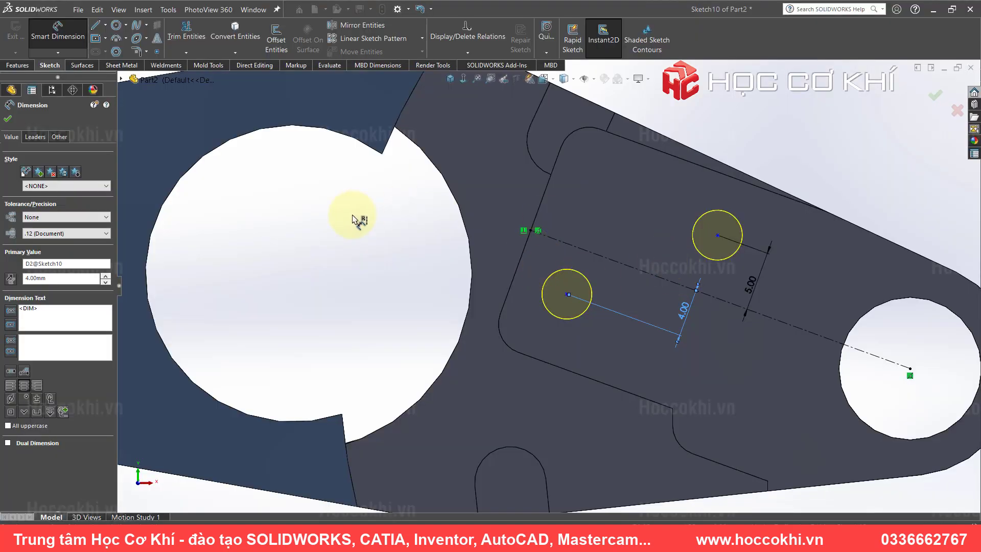
click(353, 220)
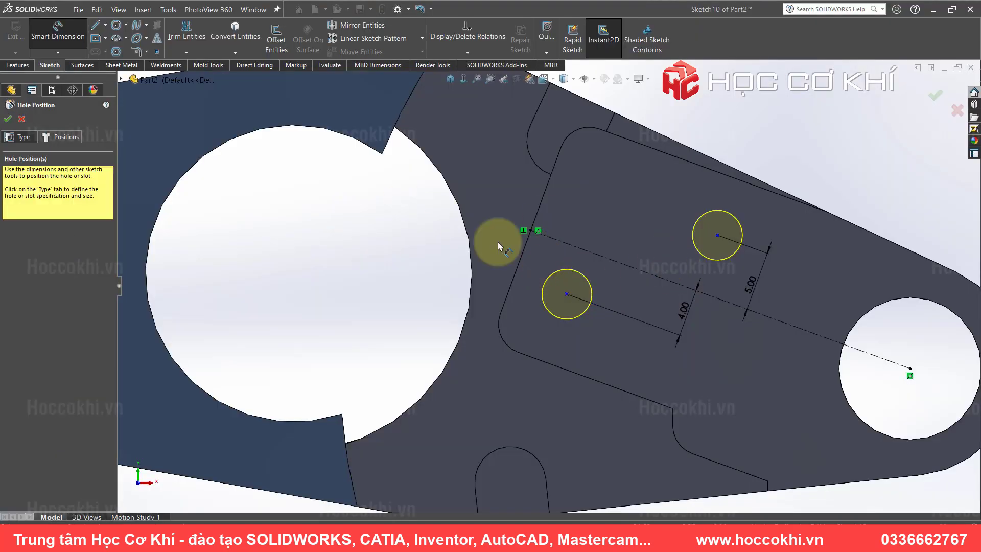
click(567, 294)
click(718, 236)
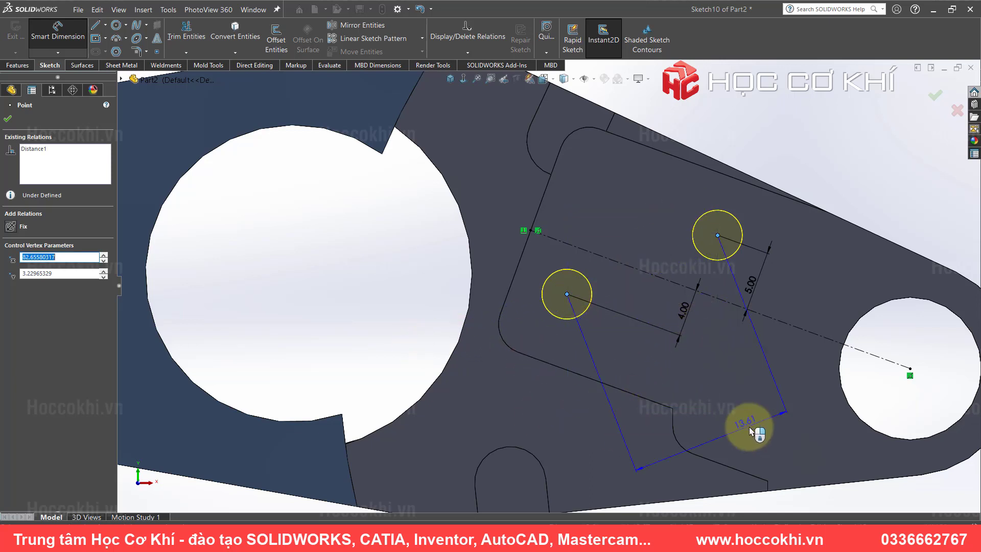
right_click(793, 405)
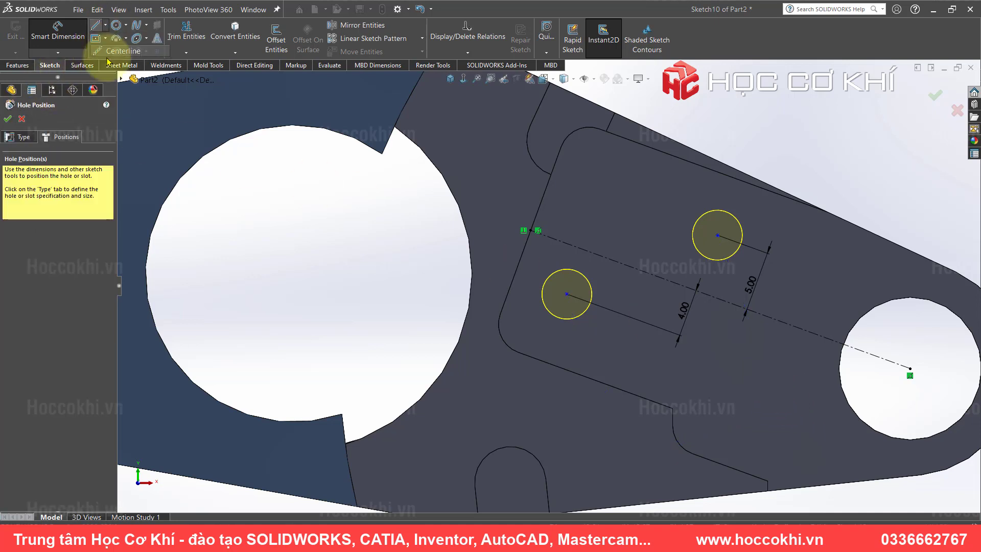
- Draw two construction lines linking the lower and upper hole centres
click(95, 25)
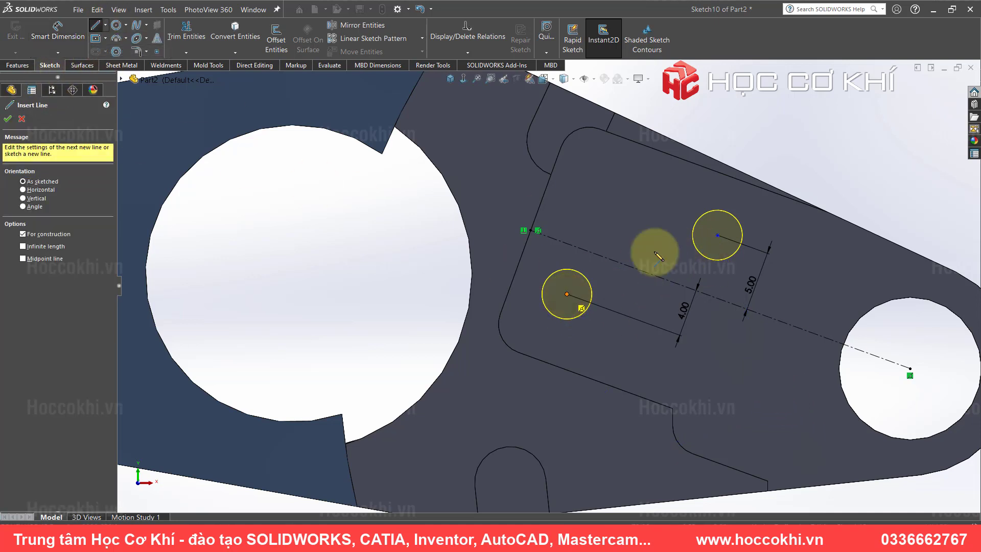
scroll(664, 225, down, 3)
click(472, 358)
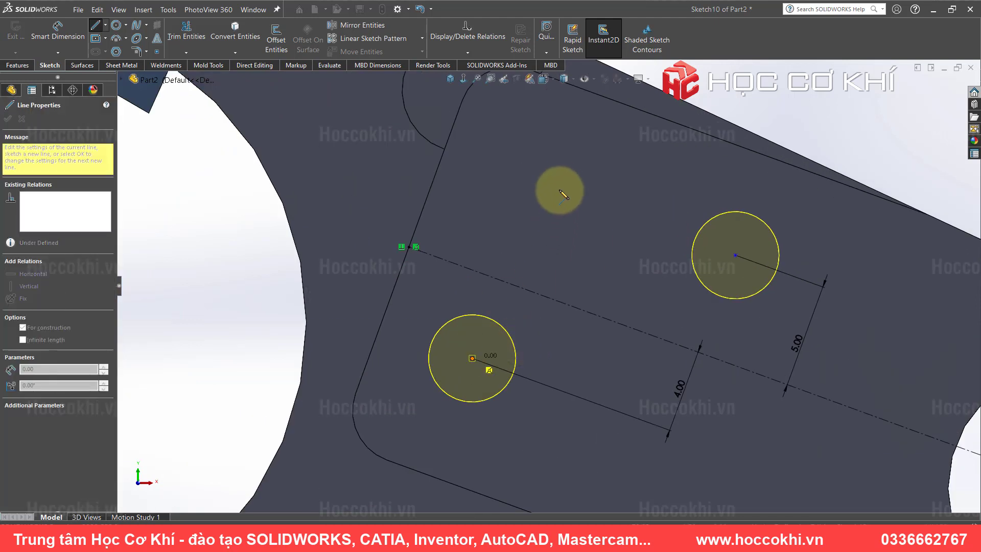
click(534, 170)
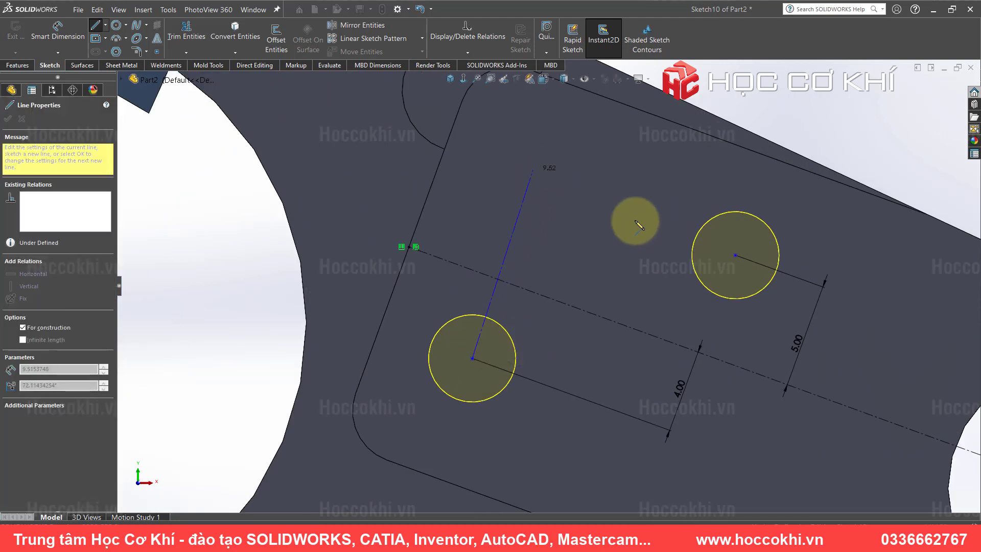
click(736, 256)
key(Escape)
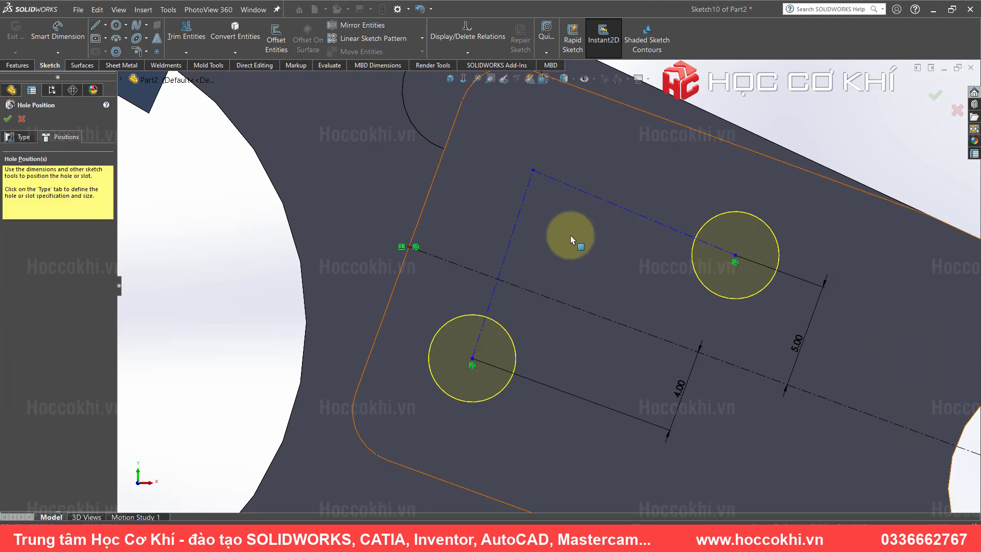
- Make the construction lines perpendicular, with the short one parallel to the plate's left edge
drag(562, 207, 517, 157)
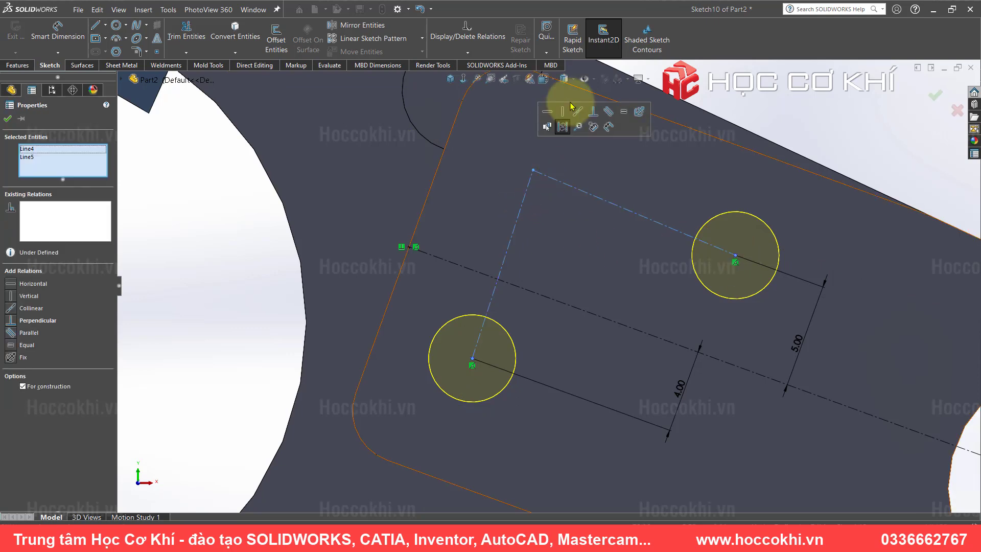
click(593, 111)
click(716, 140)
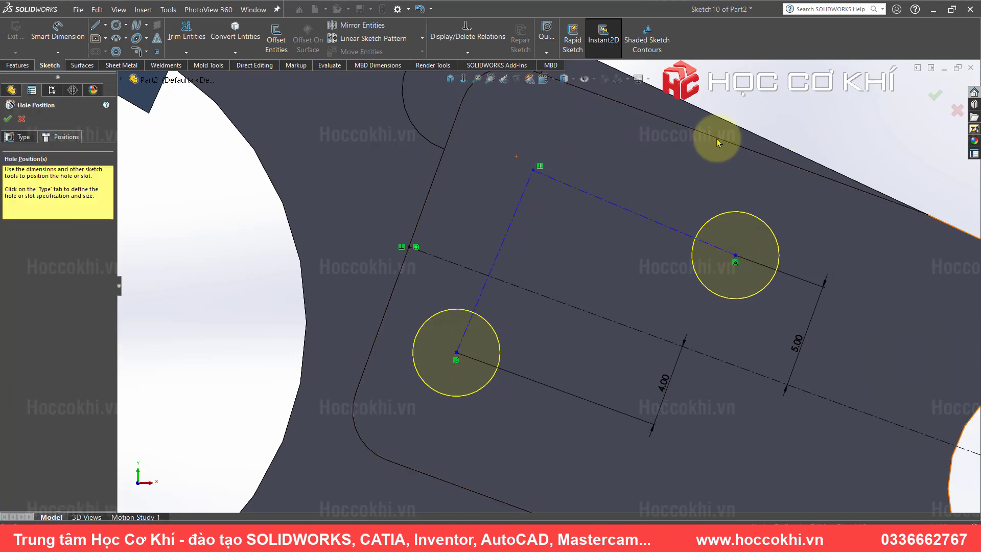
click(436, 176)
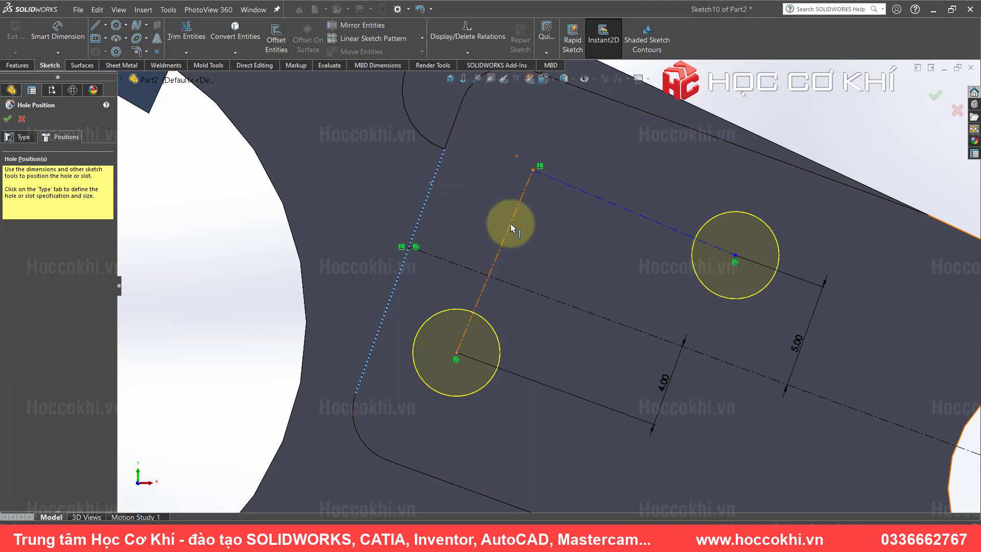
ctrl+click(511, 227)
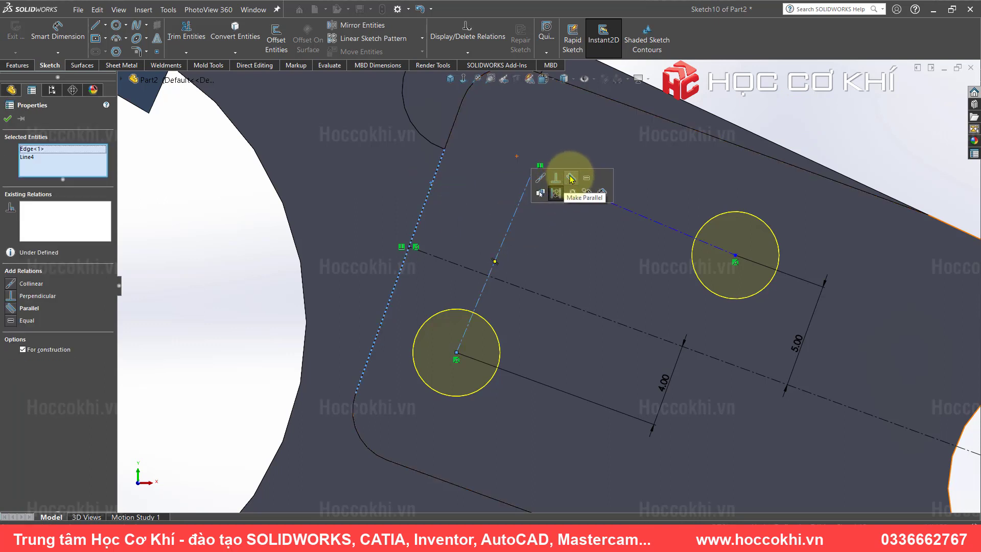
click(569, 183)
click(257, 282)
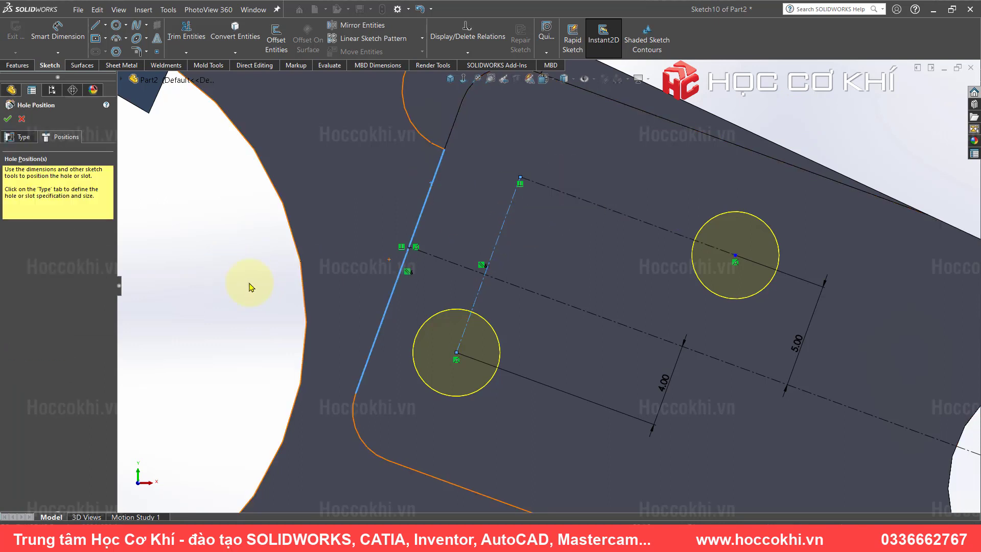
- Dimension the short construction line 5 mm to fix the hole spacing
click(606, 235)
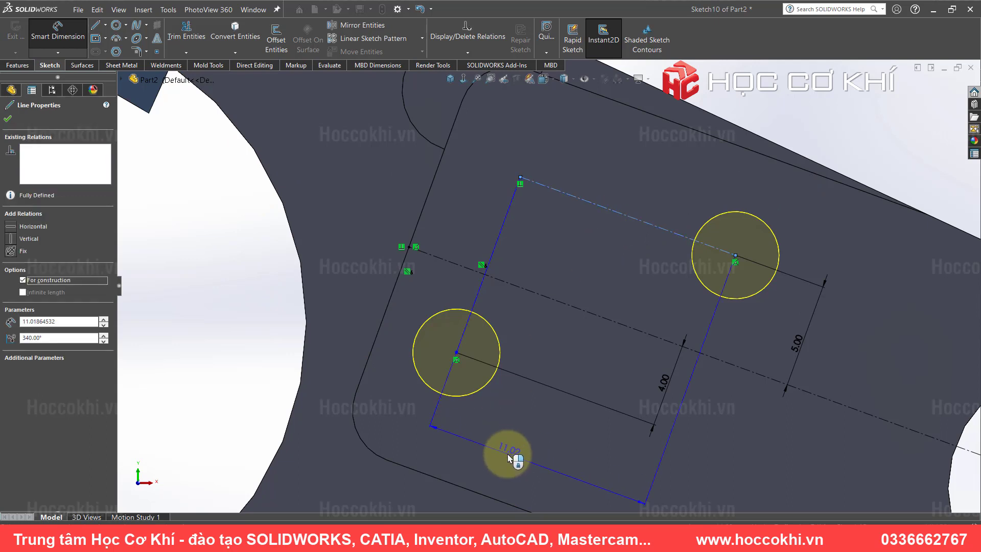
click(511, 458)
text(5)
key(Return)
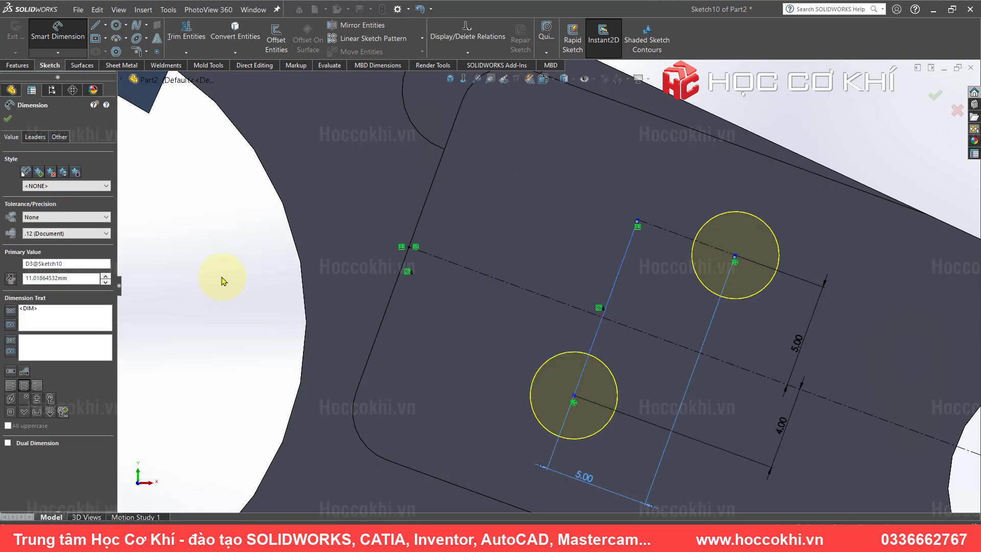
click(643, 187)
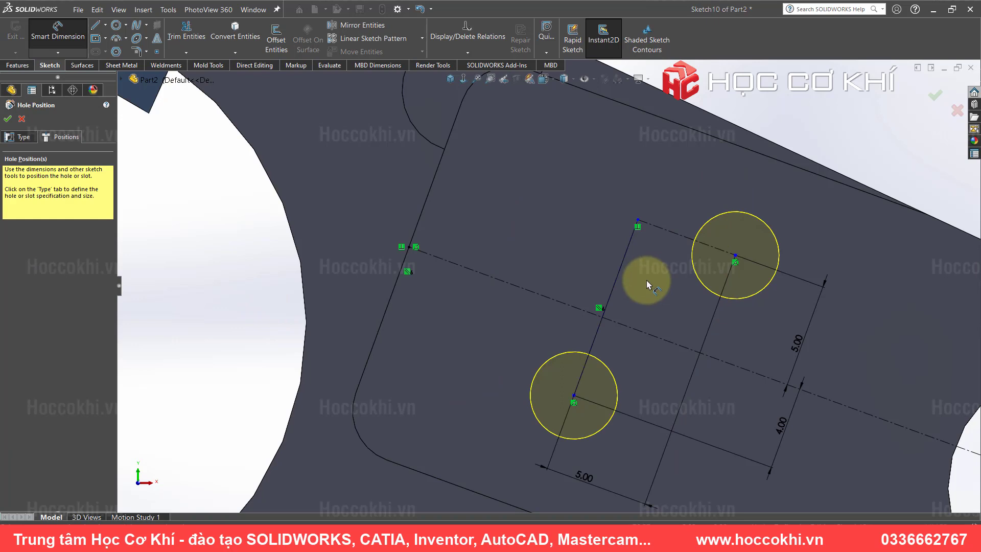
key(alt+Tab)
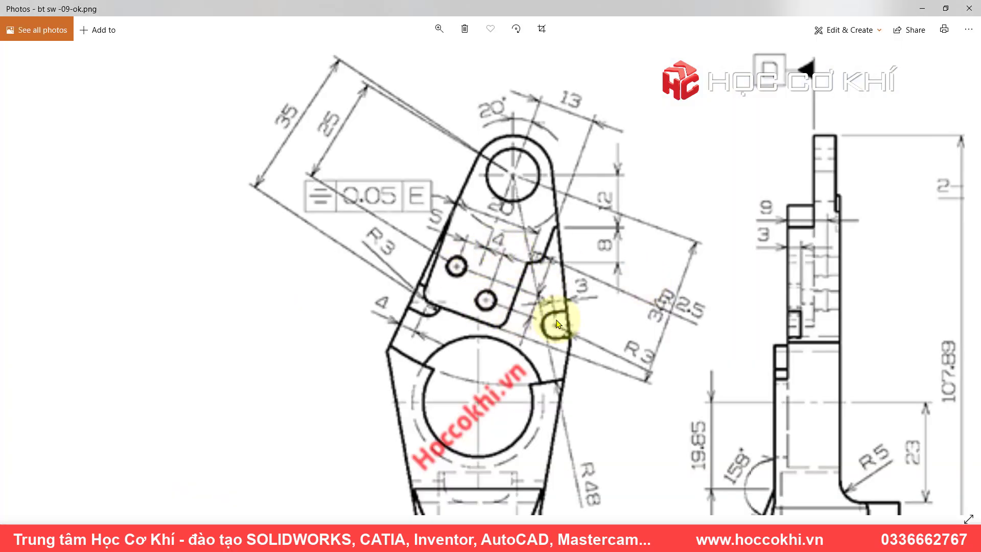
- Zoom in on the drawing's hole dimensions around the end hole, then return to SOLIDWORKS
scroll(483, 249, up, 1)
scroll(476, 263, up, 1)
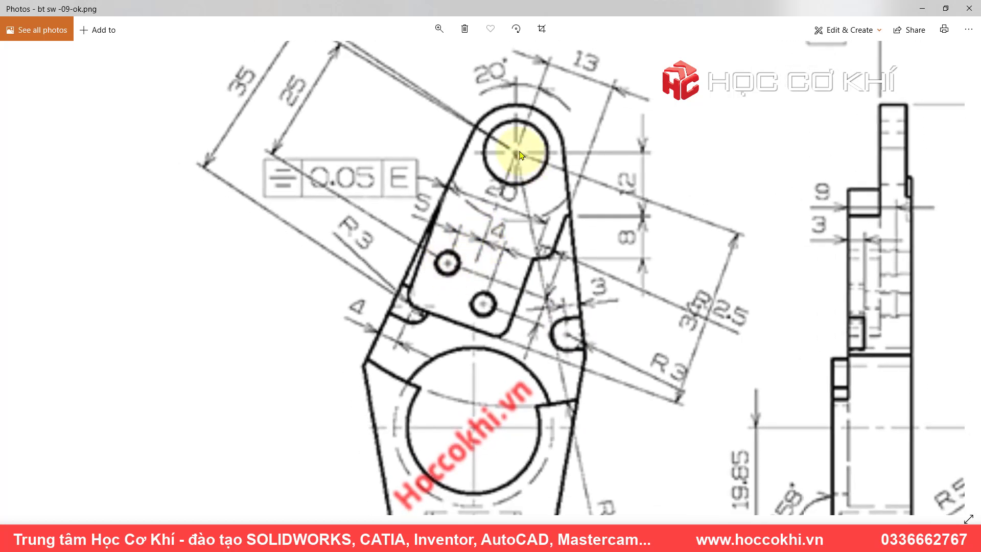
key(alt+Tab)
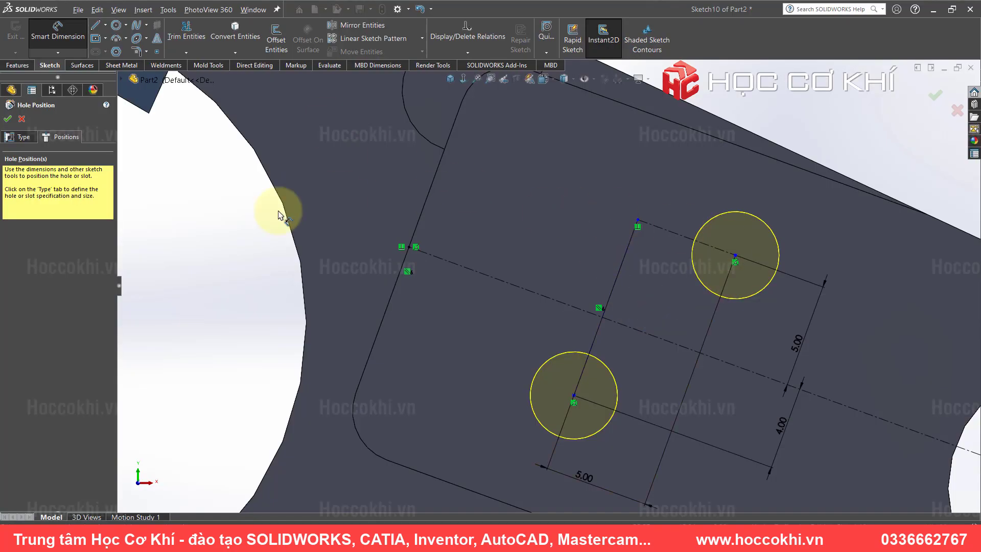
- Dimension the holes 25 mm from the large end-hole centre and create M5 Tapped Hole1
scroll(836, 287, up, 3)
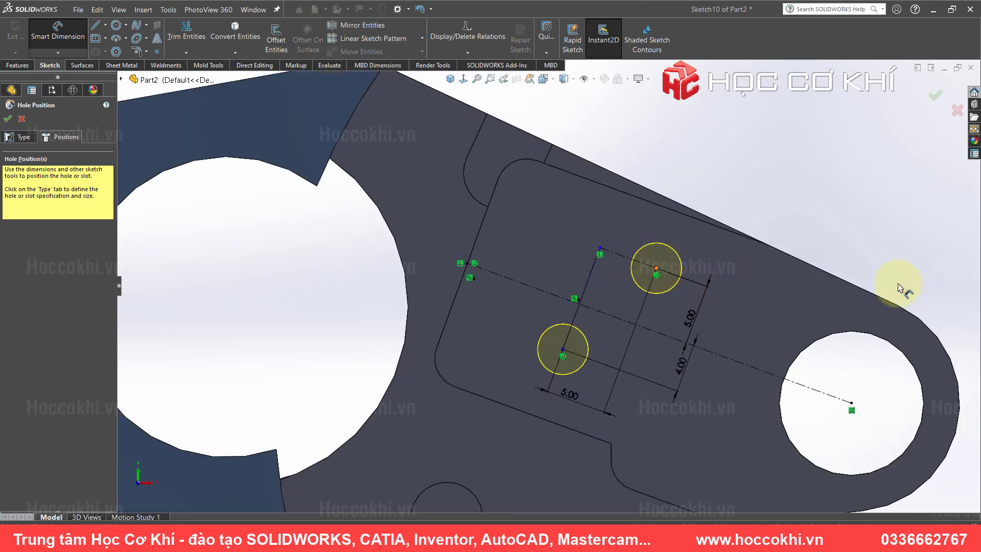
click(851, 403)
click(852, 404)
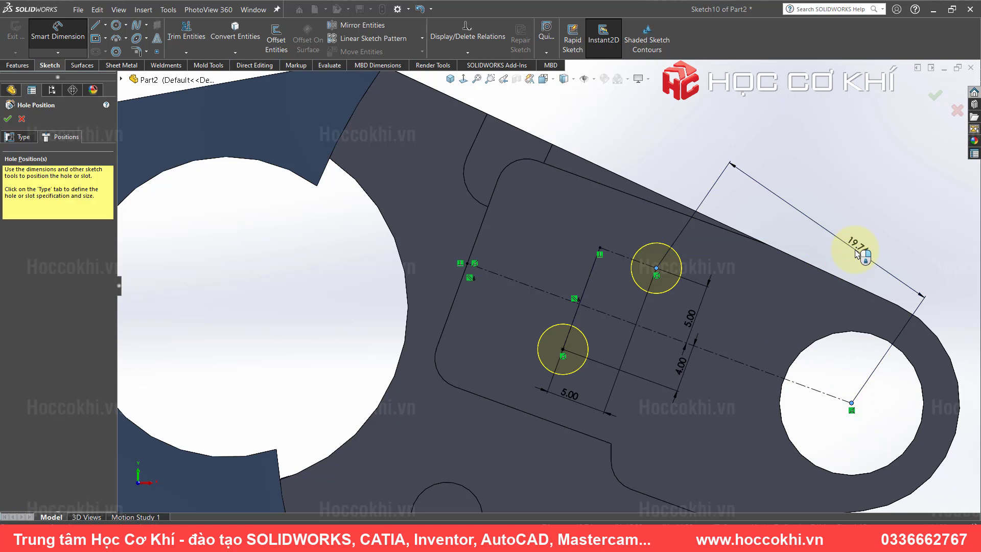
click(861, 255)
key(Return)
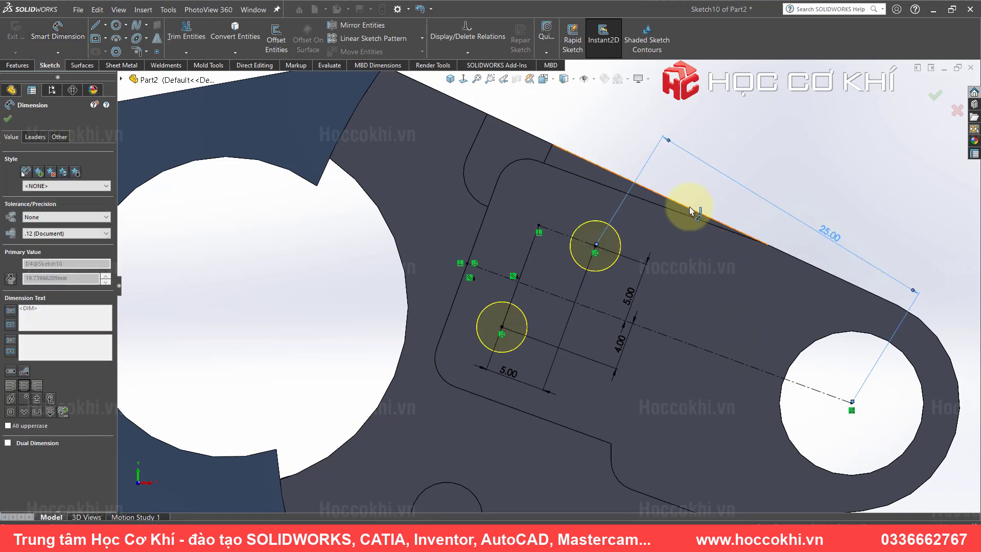
click(935, 94)
mouse_move(744, 169)
middle_down()
mouse_move(509, 321)
mouse_move(563, 296)
middle_up()
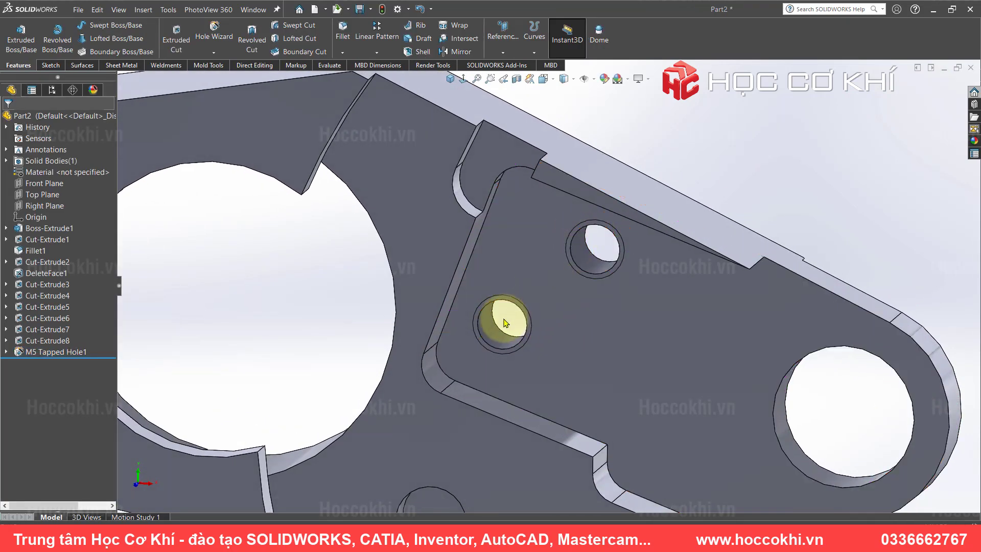
- Enable shaded cosmetic threads in the Annotations Details settings and orbit to inspect the M5 holes
scroll(505, 323, down, 5)
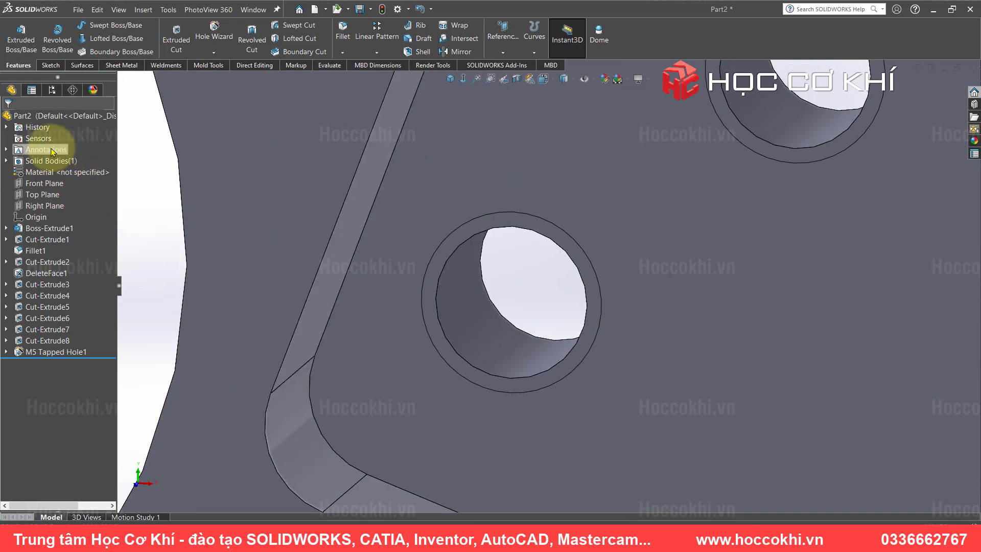
right_click(52, 152)
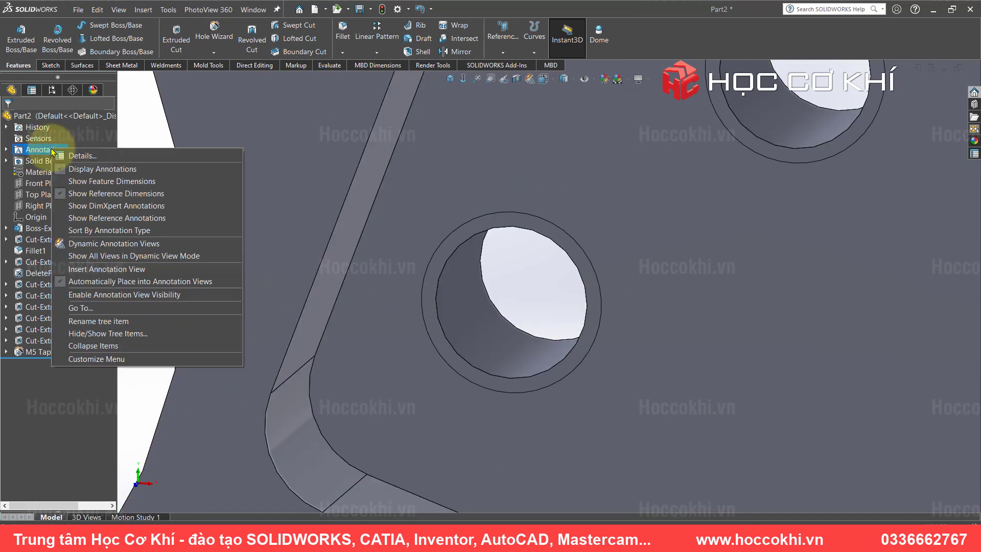
click(80, 156)
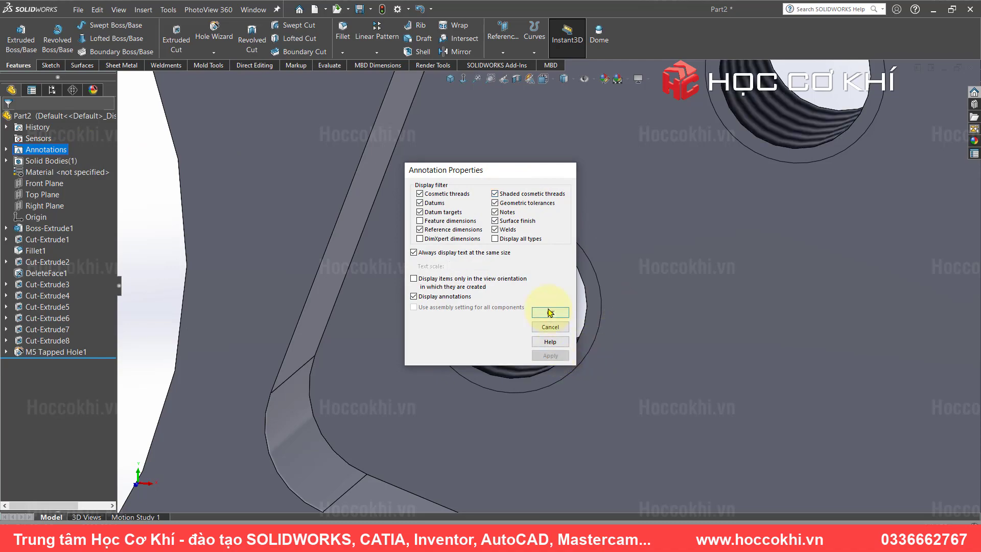
click(550, 312)
scroll(537, 282, up, 5)
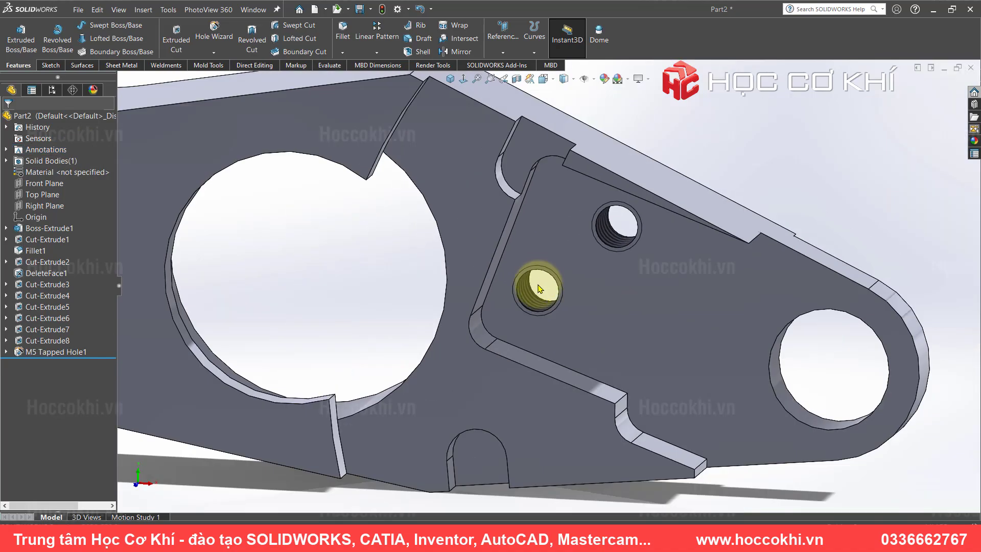
mouse_move(596, 285)
middle_down()
mouse_move(486, 270)
mouse_move(500, 287)
mouse_move(508, 272)
mouse_move(580, 307)
mouse_move(508, 267)
mouse_move(538, 213)
mouse_move(515, 294)
mouse_move(482, 307)
mouse_move(570, 307)
mouse_move(629, 328)
mouse_move(531, 298)
middle_up()
scroll(532, 298, up, 5)
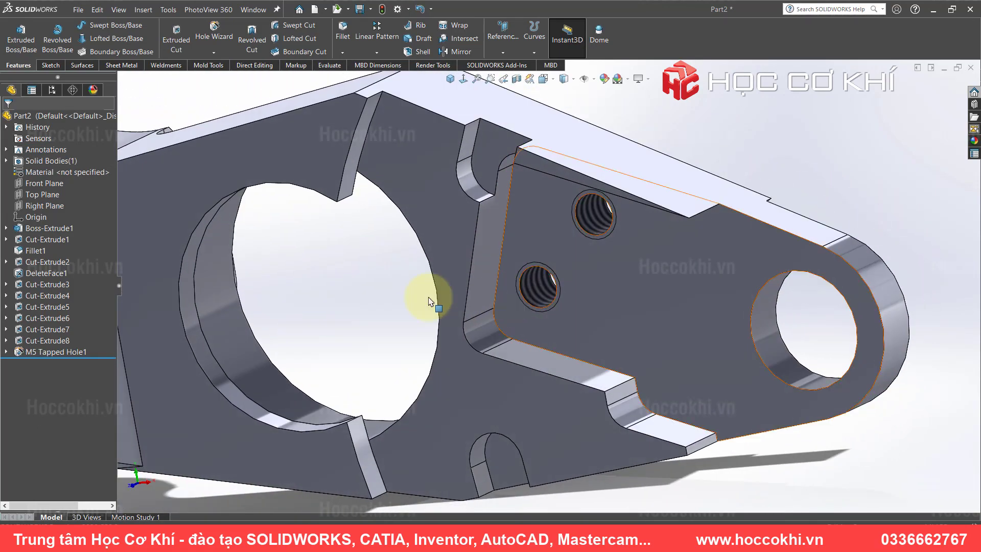
scroll(362, 276, up, 3)
- Pan and zoom the reference drawing onto Section A-A's Ø18, Ø28, Ø34.4 and Ø36 dimensions
key(alt+Tab)
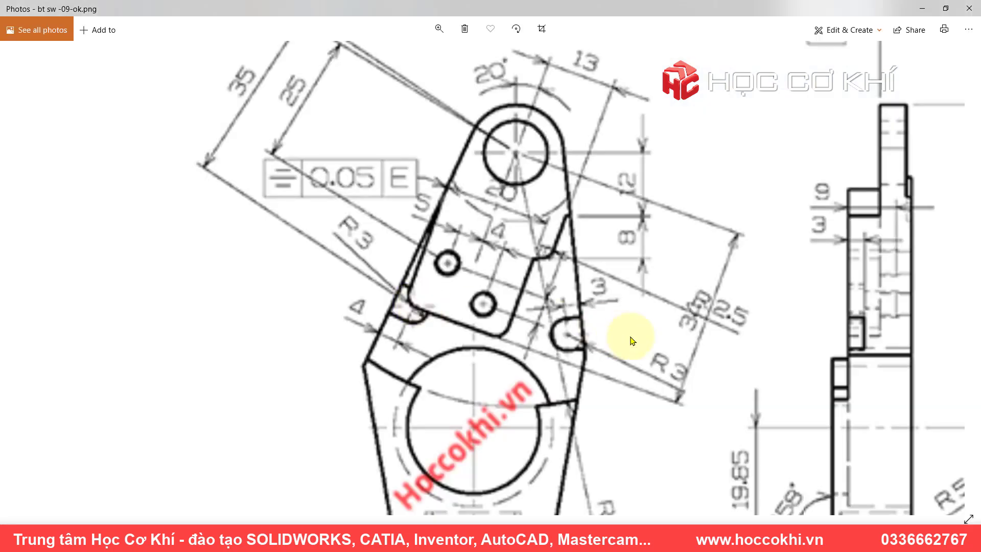
drag(668, 360, 405, 131)
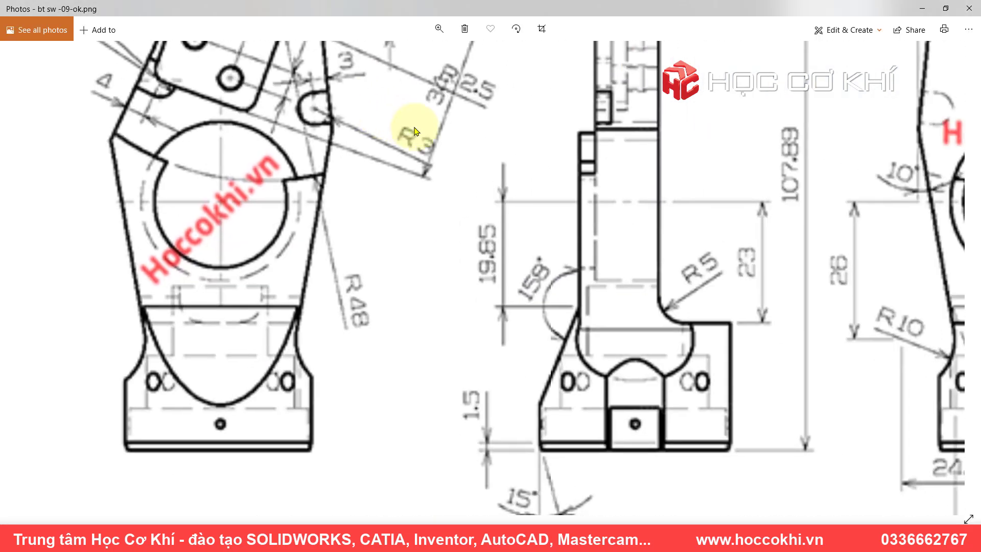
scroll(607, 314, down, 3)
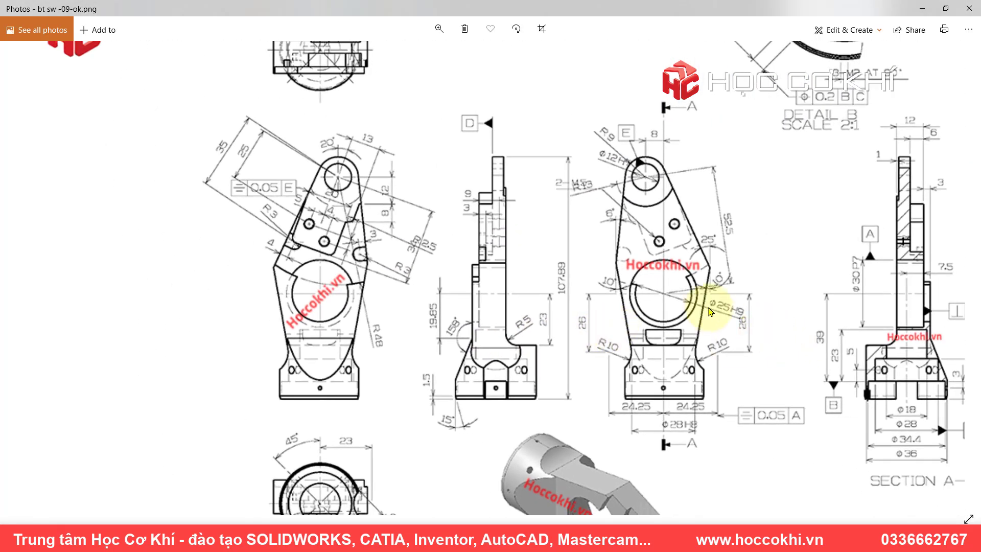
scroll(710, 311, down, 2)
scroll(672, 299, up, 2)
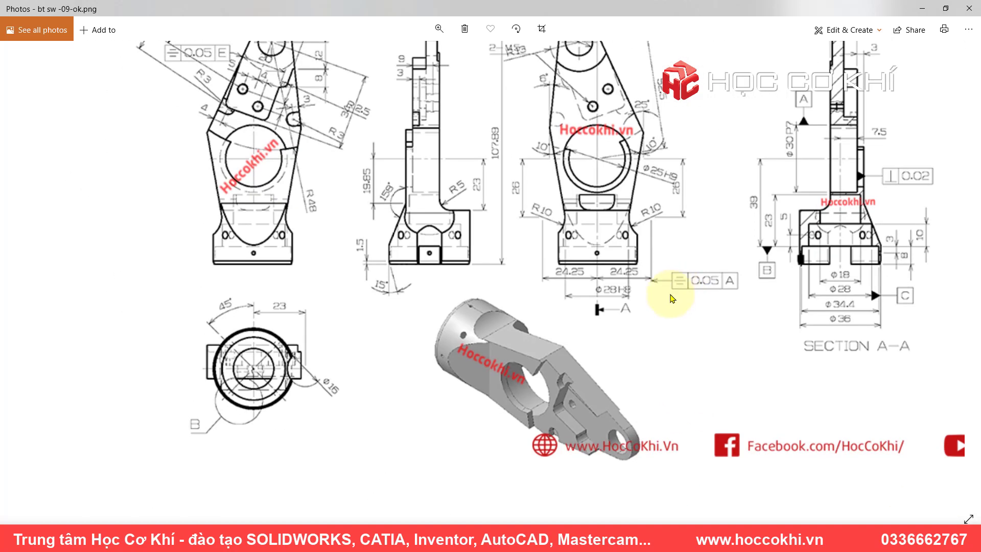
drag(672, 299, 460, 363)
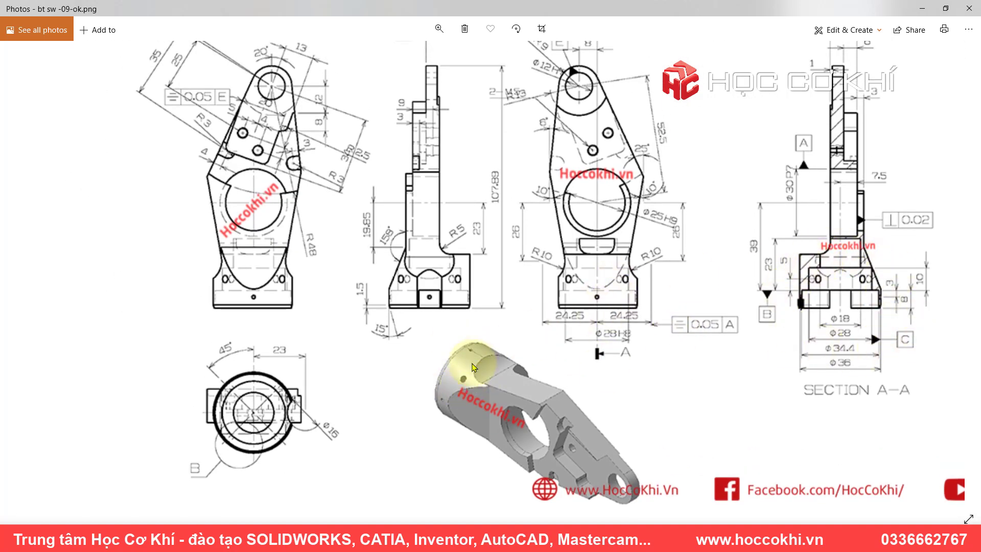
drag(603, 426, 606, 426)
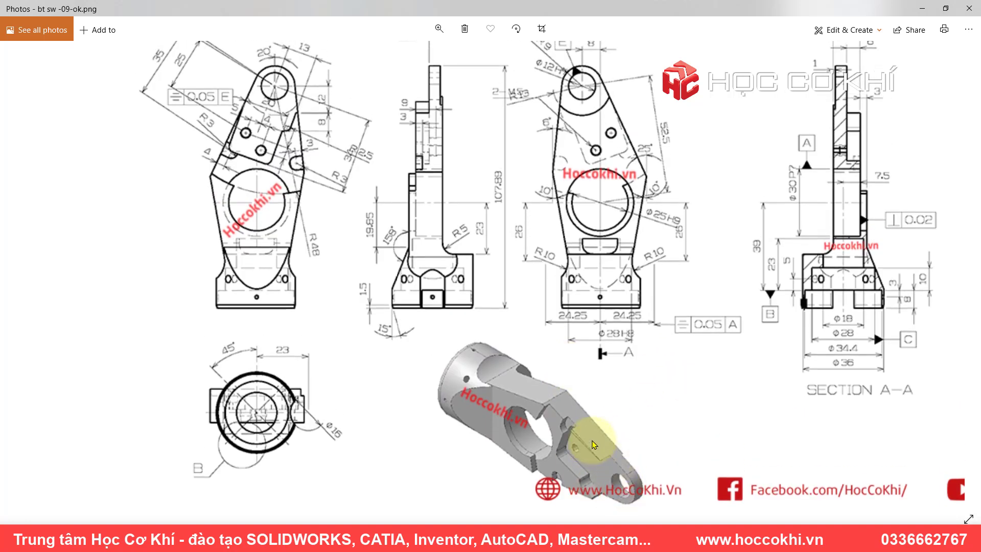
scroll(802, 285, up, 3)
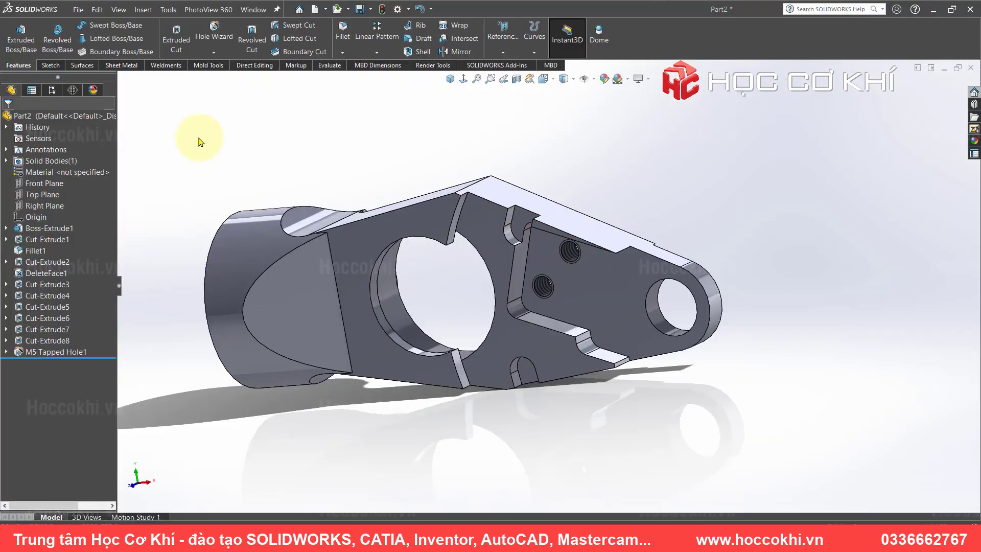
- Start a new sketch on the Top Plane, viewed normal to it
mouse_move(197, 143)
middle_down()
mouse_move(406, 289)
mouse_move(413, 351)
middle_up()
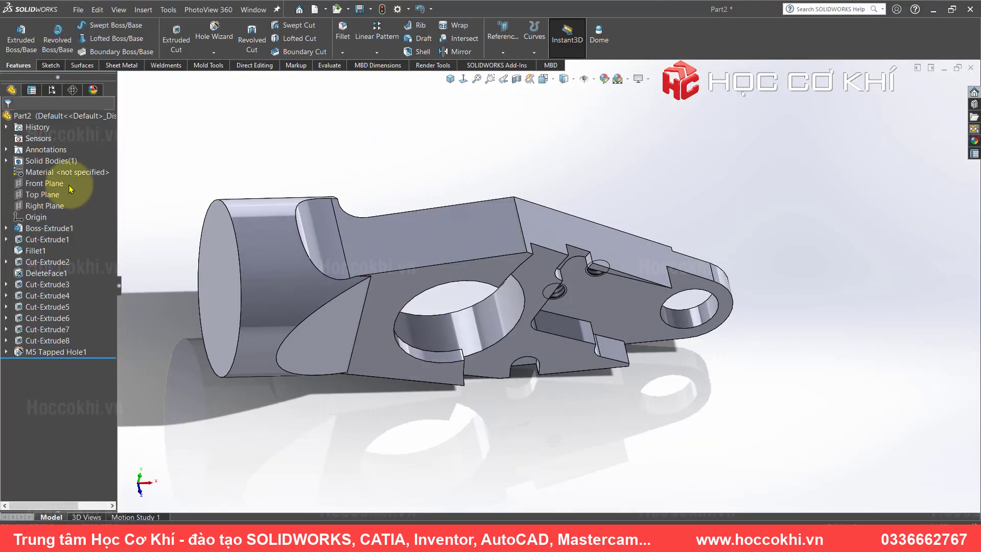
mouse_move(44, 183)
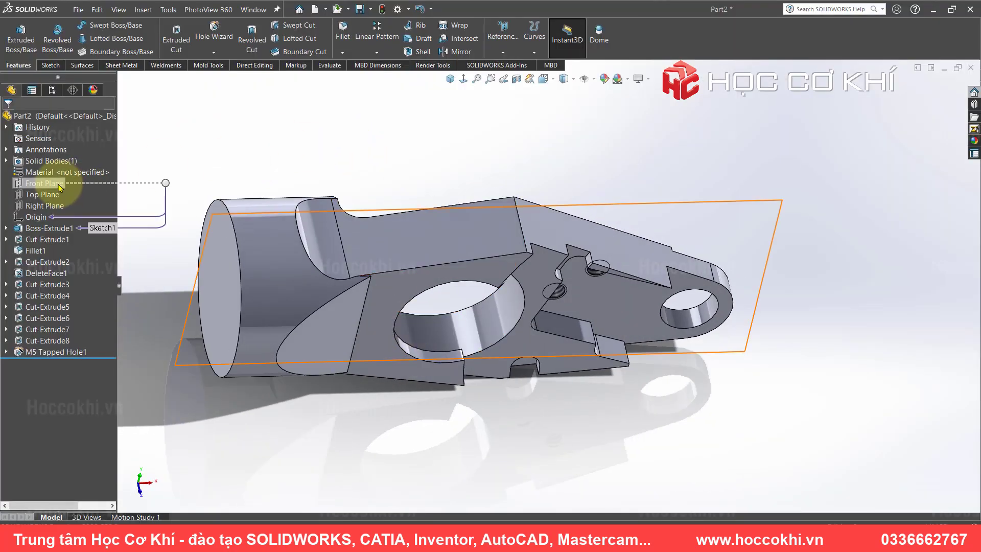
click(42, 197)
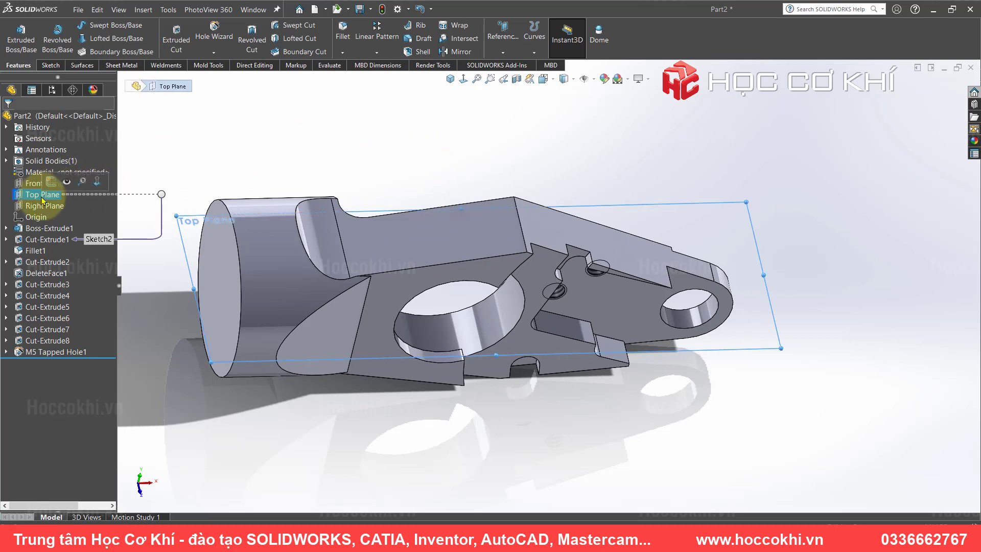
click(51, 182)
click(461, 82)
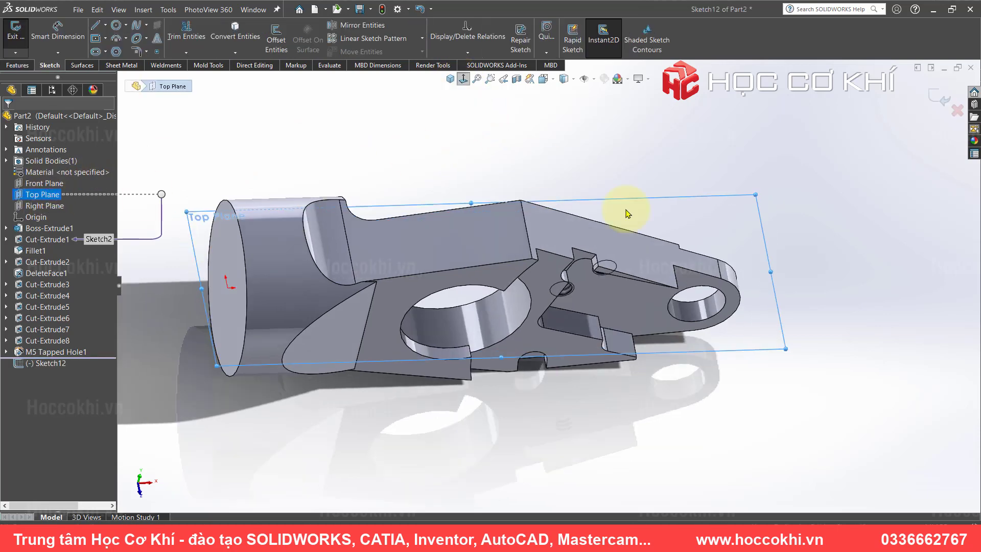
click(328, 299)
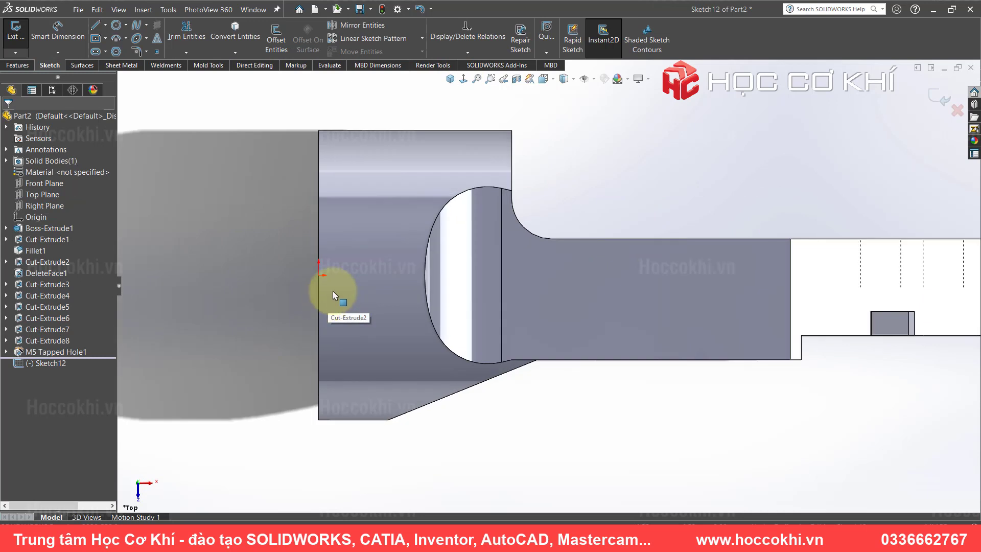
- Draw a closed stepped line profile starting and ending at the origin
click(95, 25)
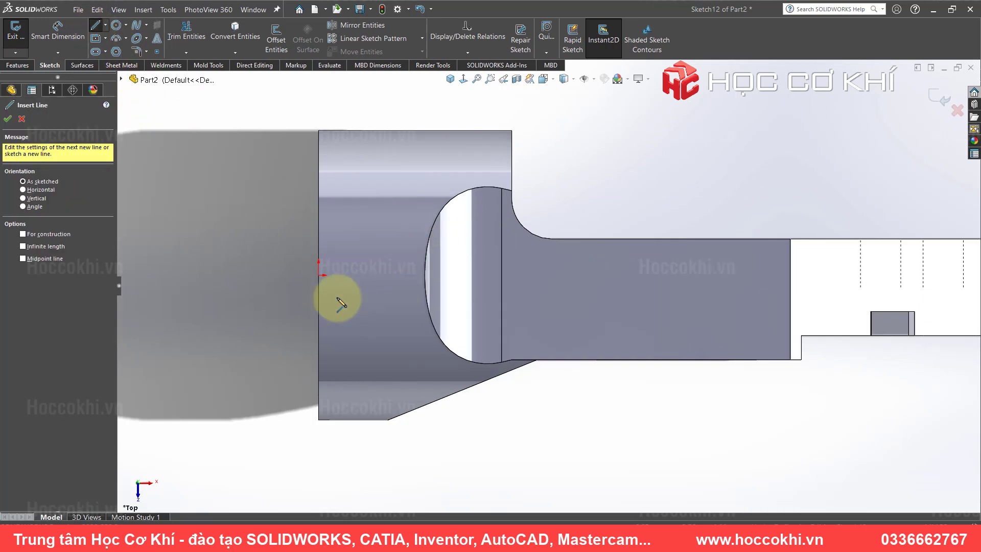
click(319, 276)
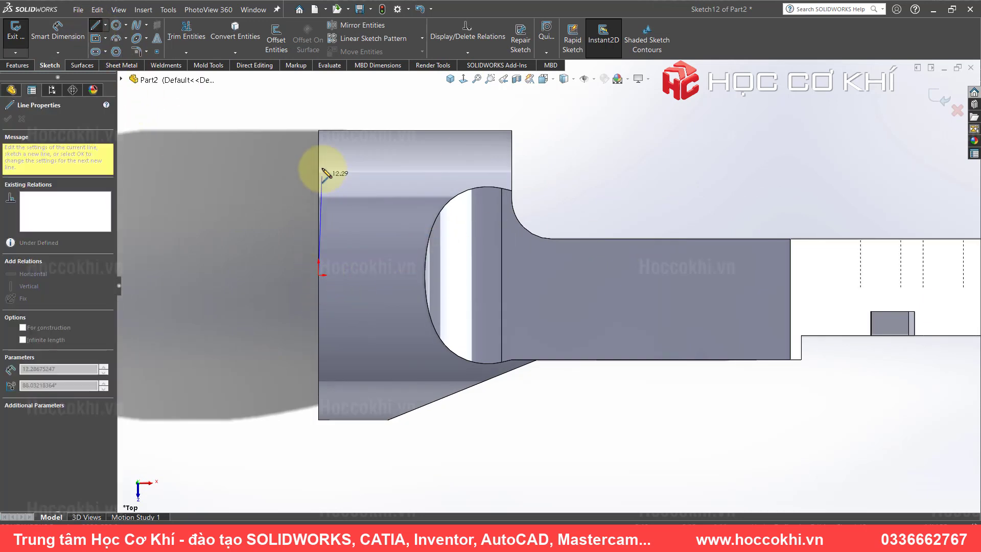
click(318, 158)
click(371, 158)
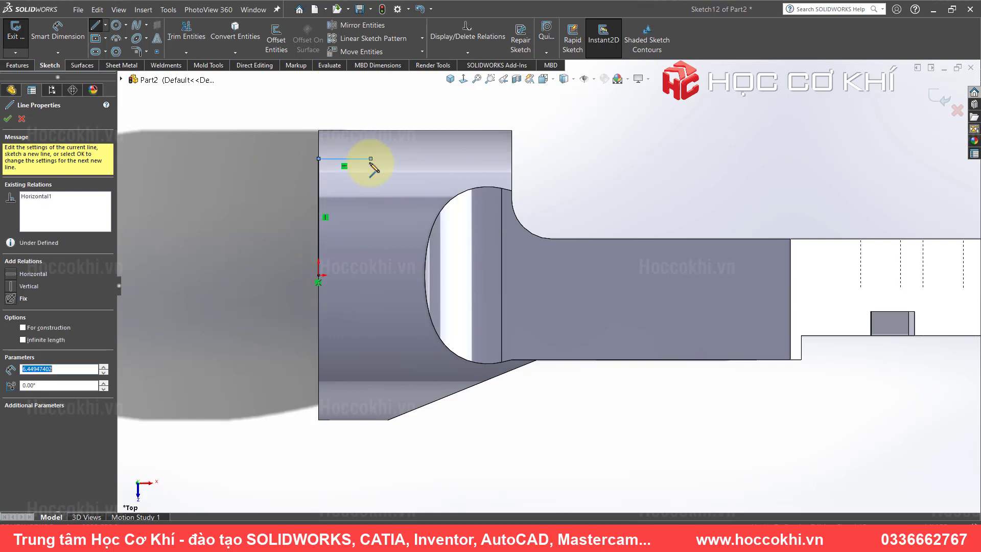
click(371, 191)
click(420, 192)
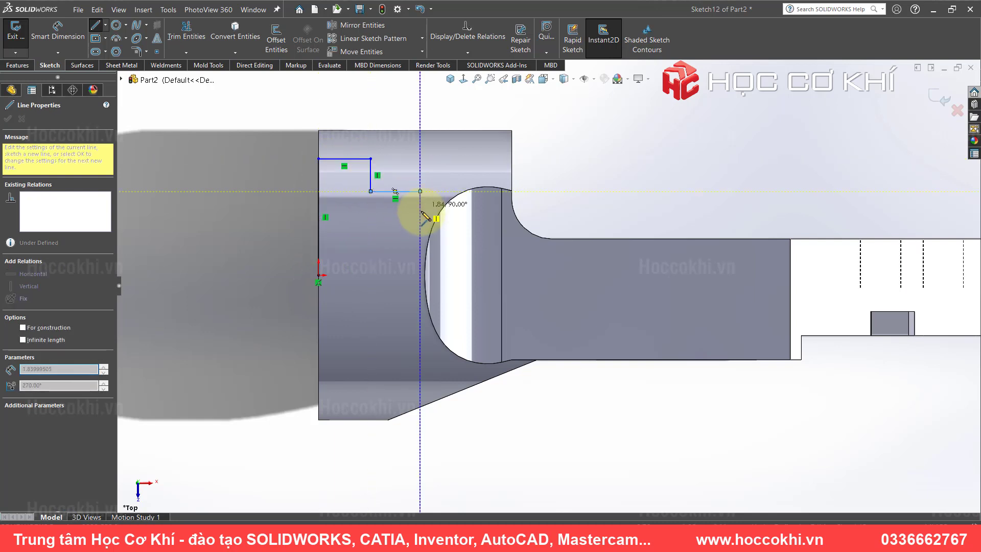
click(485, 216)
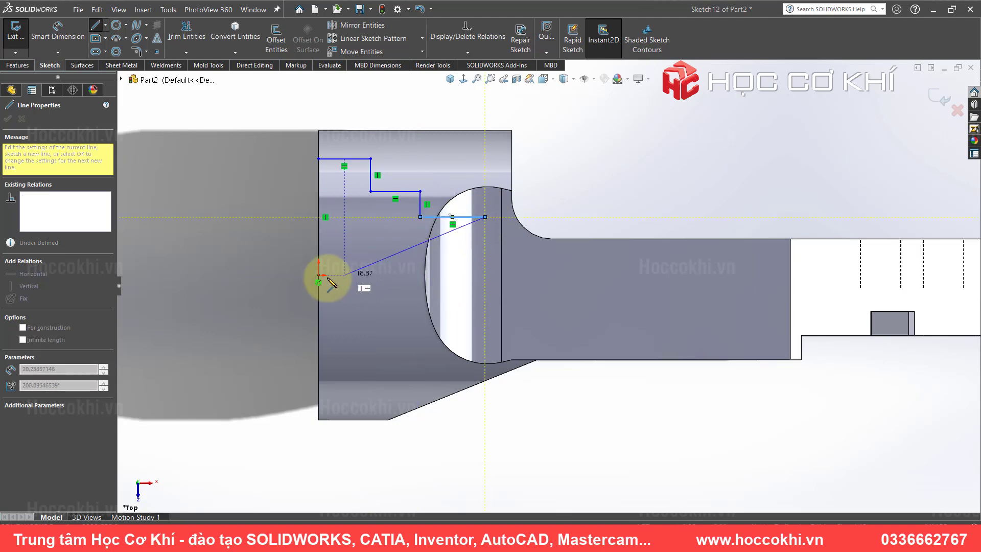
click(485, 275)
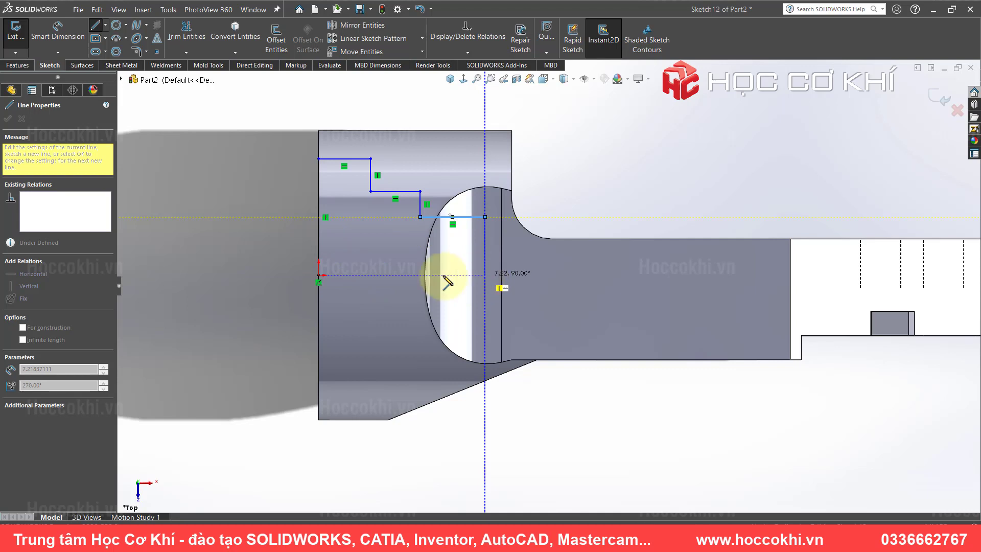
click(320, 275)
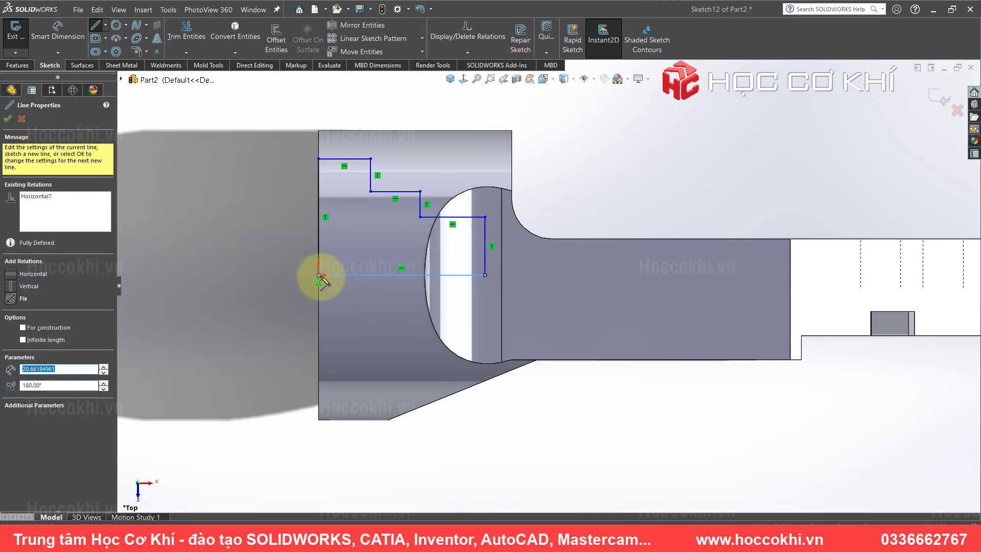
key(Escape)
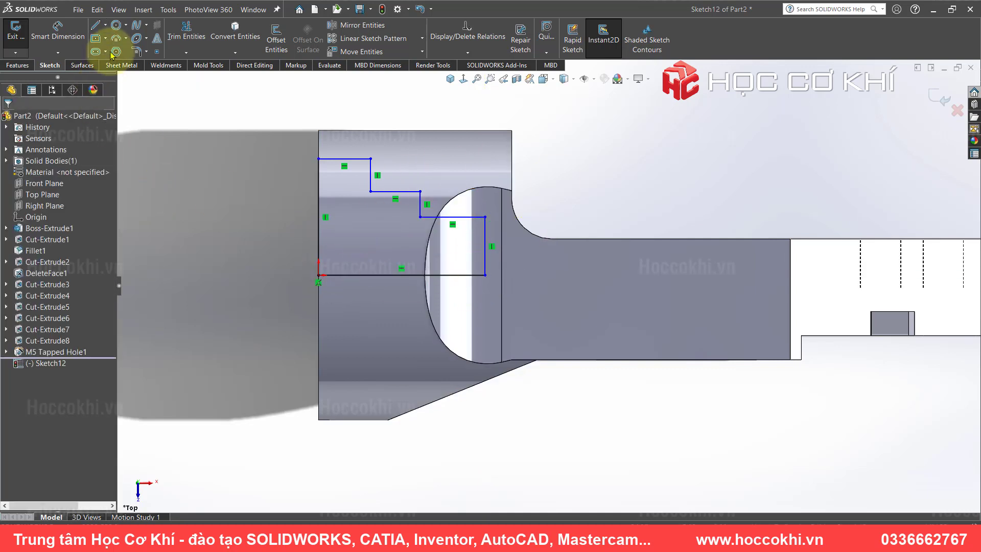
- Add a horizontal centreline running left from the origin as the revolve axis
click(105, 24)
click(122, 51)
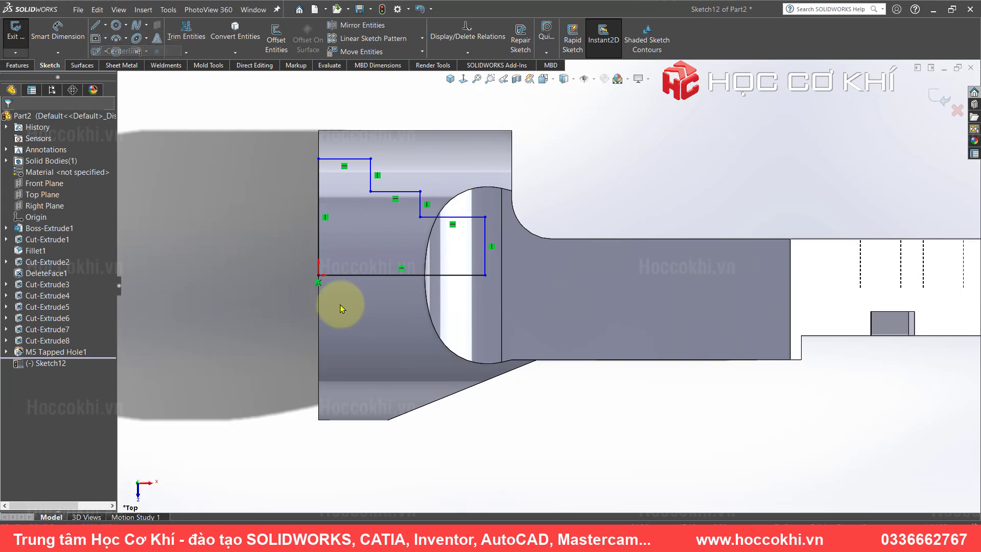
click(318, 276)
click(242, 276)
key(Escape)
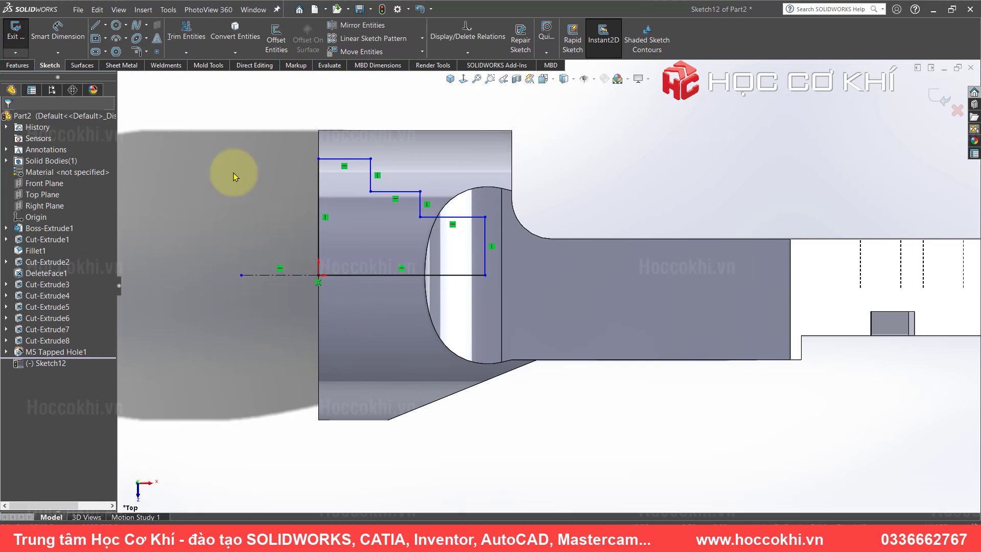
key(alt+Tab)
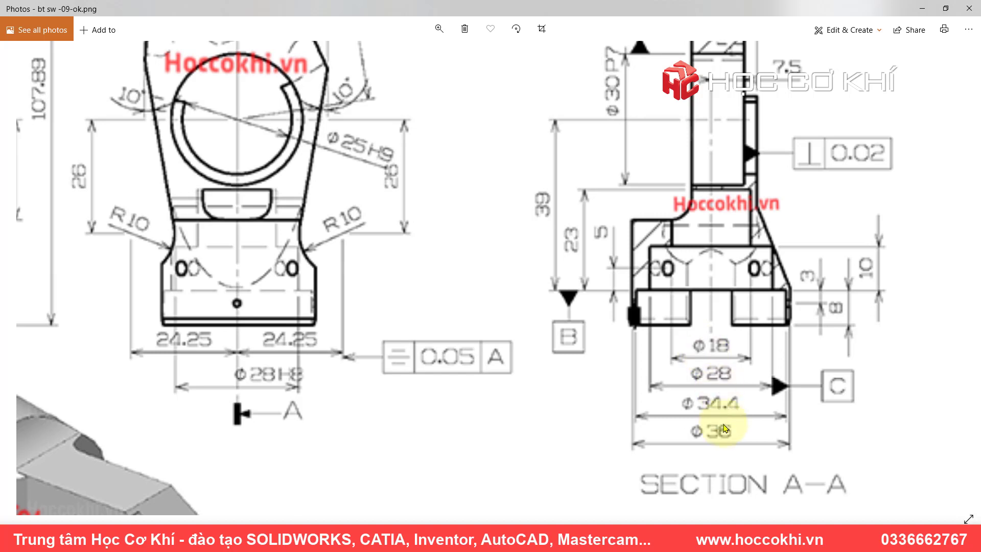
key(alt+Tab)
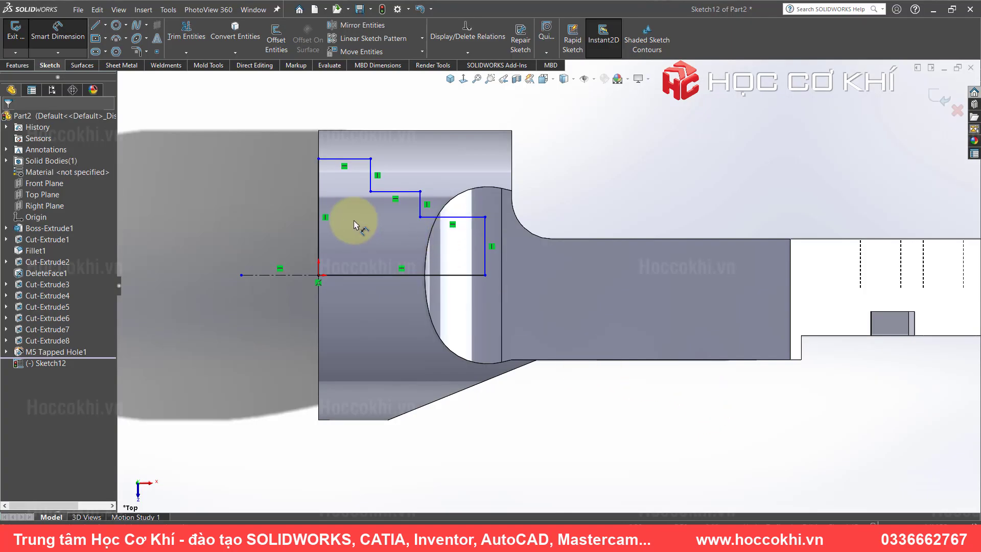
- Dimension the profile's top line as a 34.40 mm diameter across the centreline
click(319, 159)
click(318, 270)
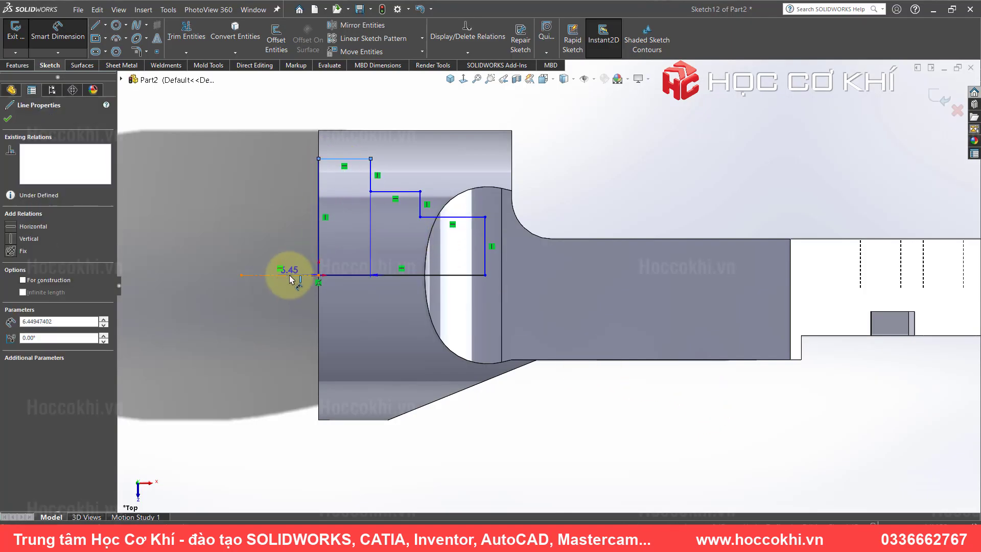
click(265, 335)
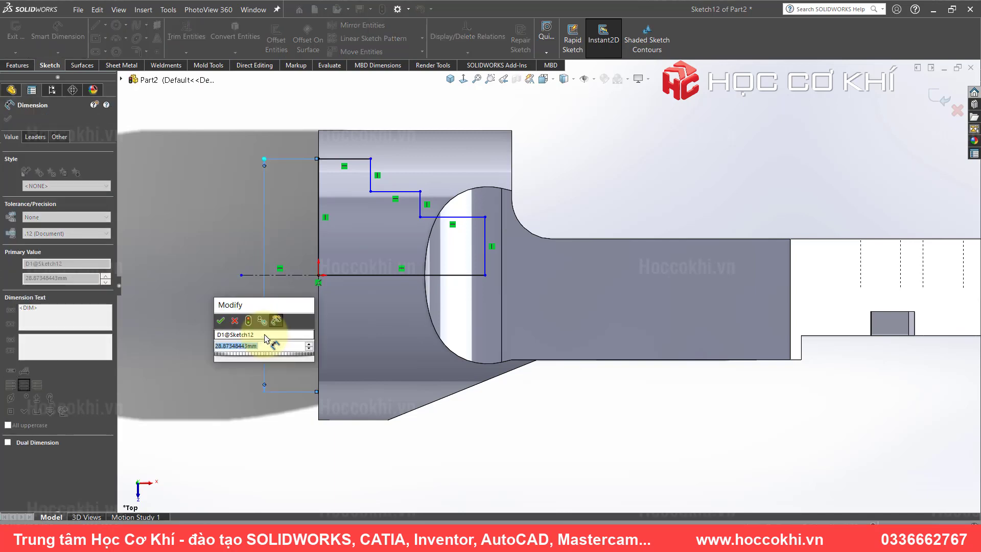
key(Return)
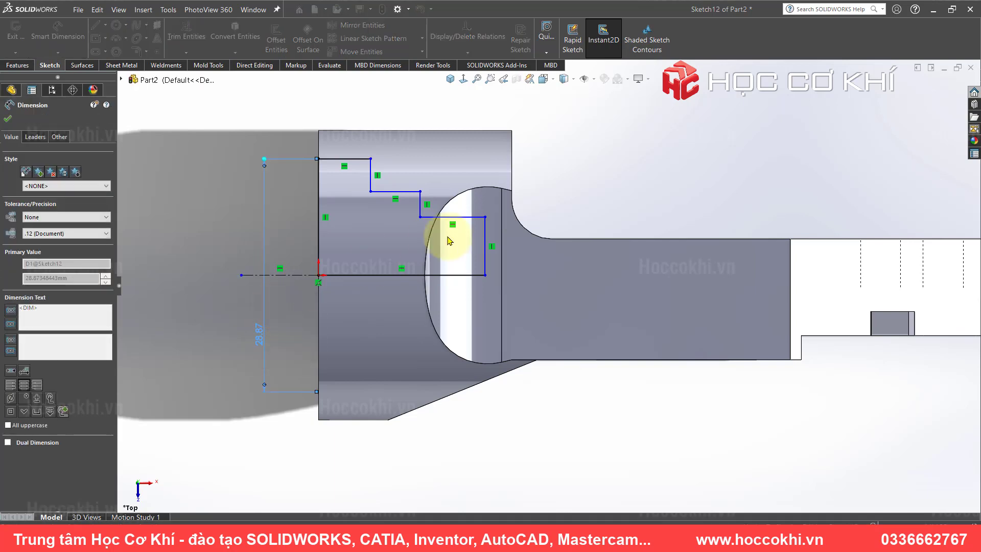
key(alt+Tab)
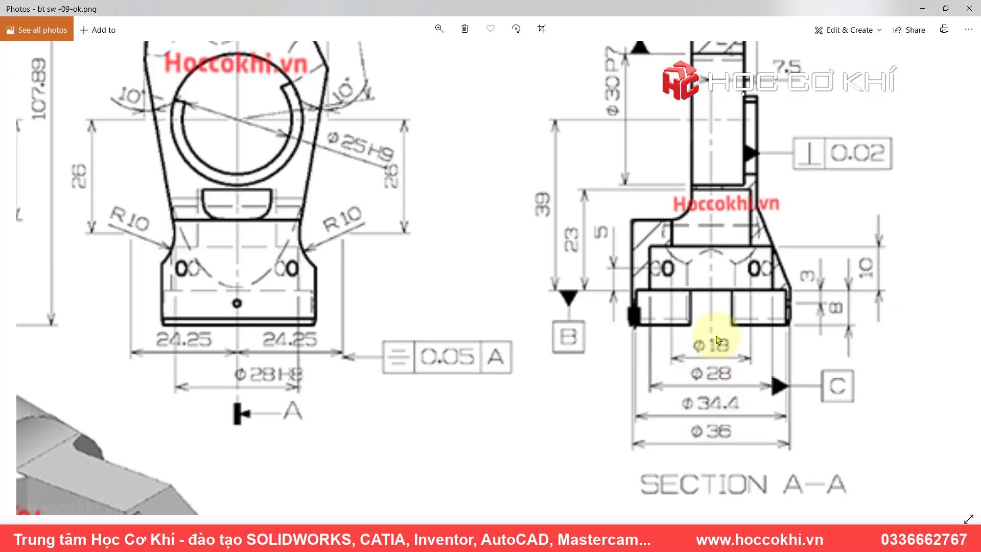
key(alt+Tab)
- Add the 28 mm and 18 mm step diameters about the centreline
click(408, 175)
click(307, 275)
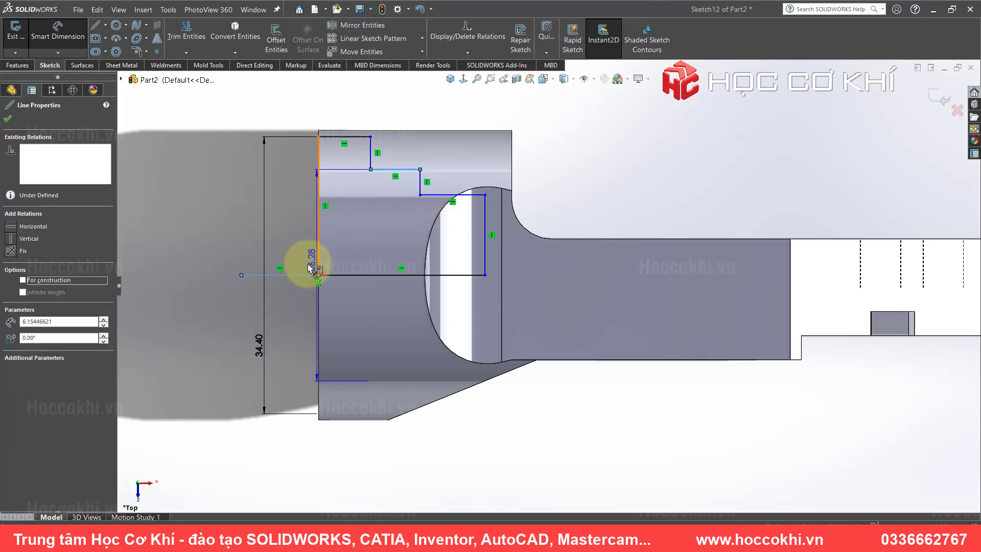
click(292, 289)
text(28)
key(Return)
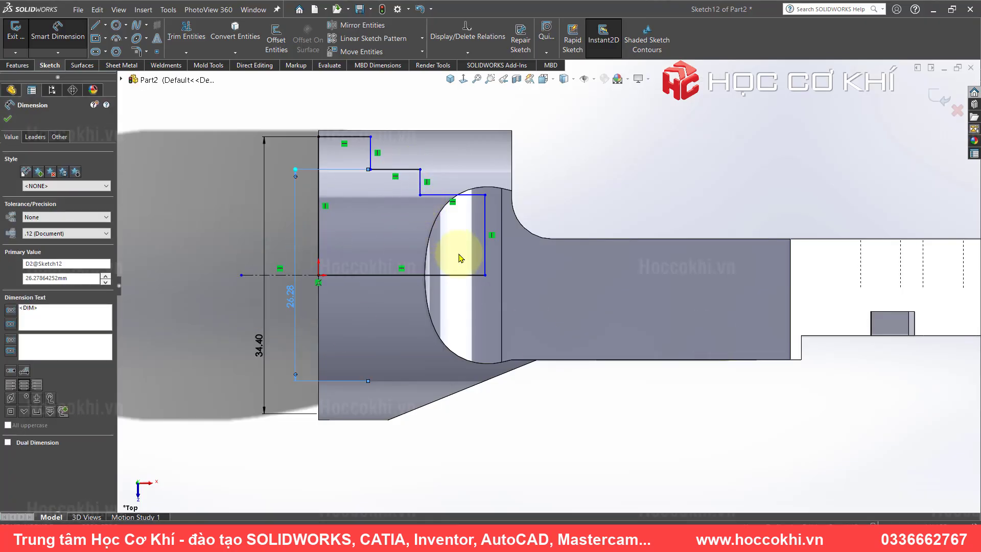
click(440, 194)
click(304, 275)
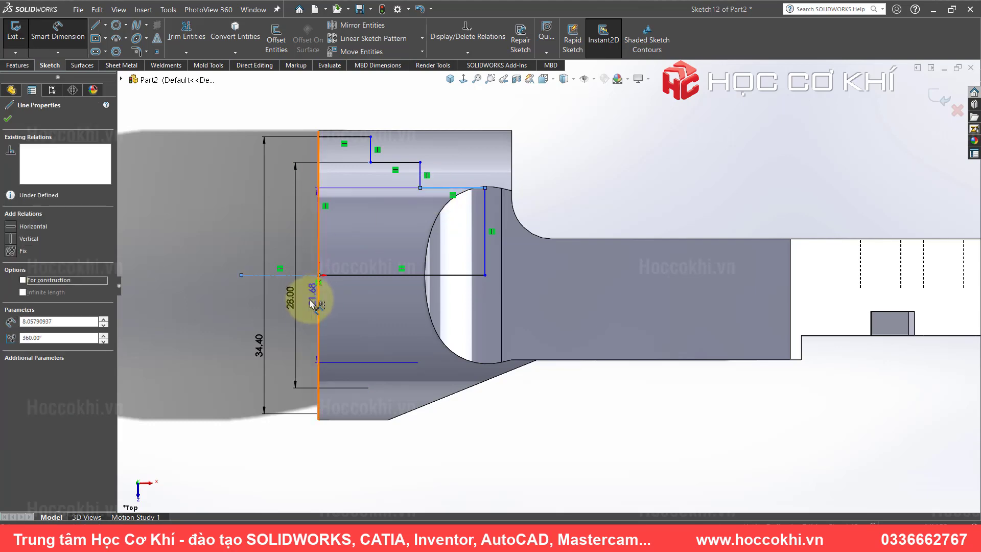
click(312, 308)
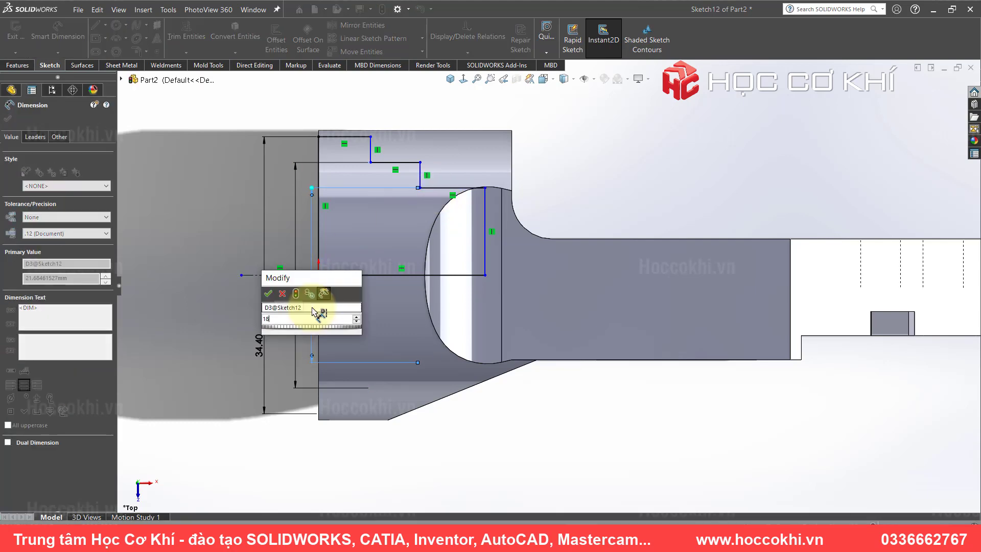
key(alt+Tab)
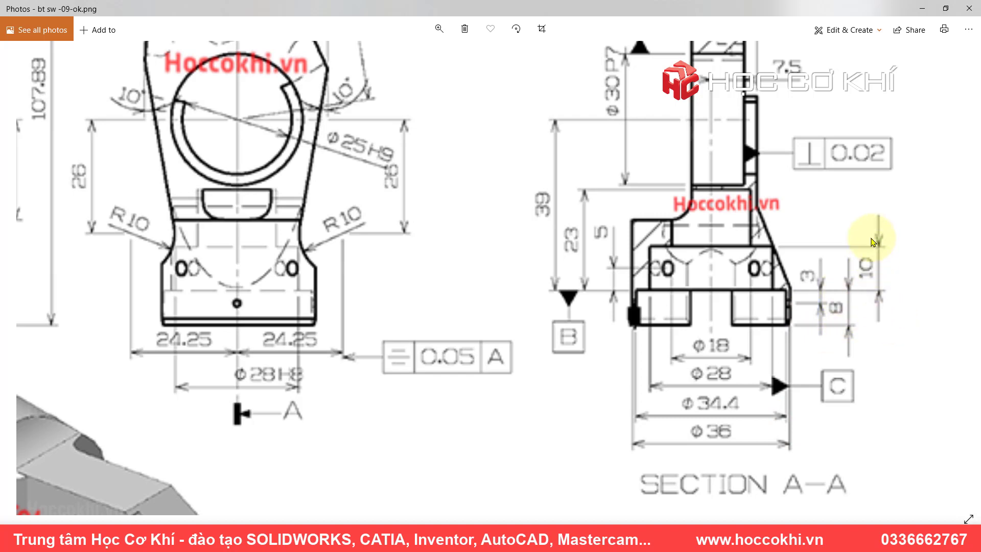
key(alt+Tab)
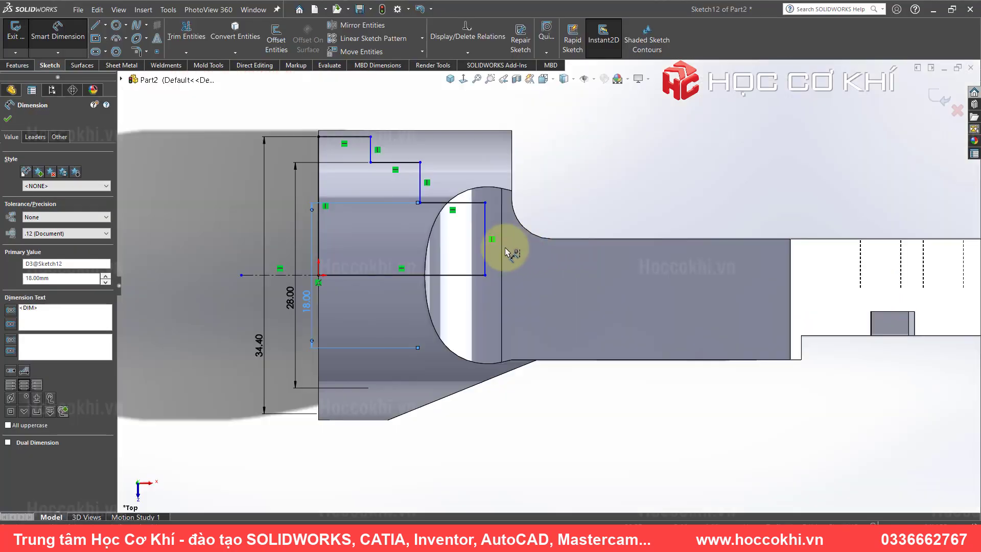
- Dimension the horizontal lengths: 8 mm top line, 10 mm step, 23 mm overall
click(357, 137)
right_drag(343, 102, 351, 97)
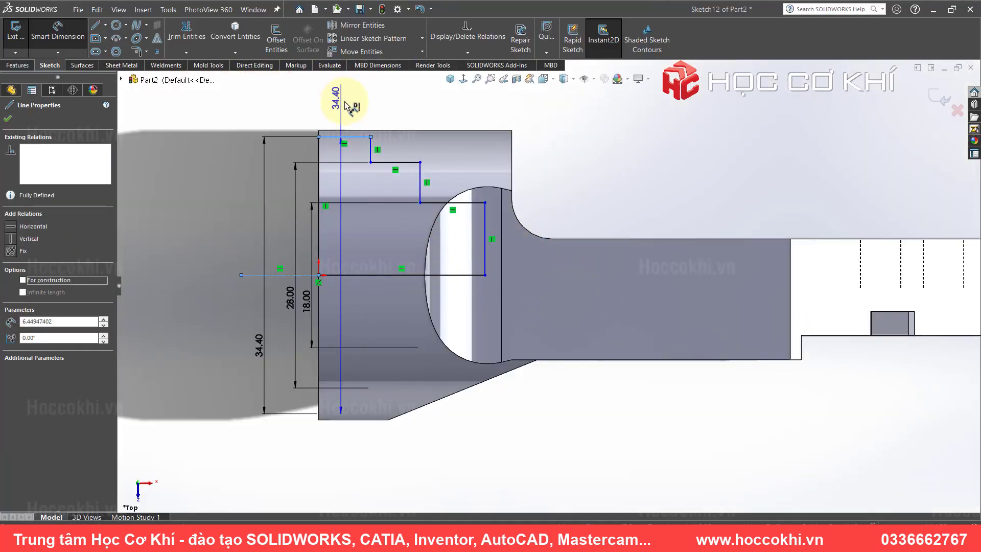
click(351, 107)
text(8)
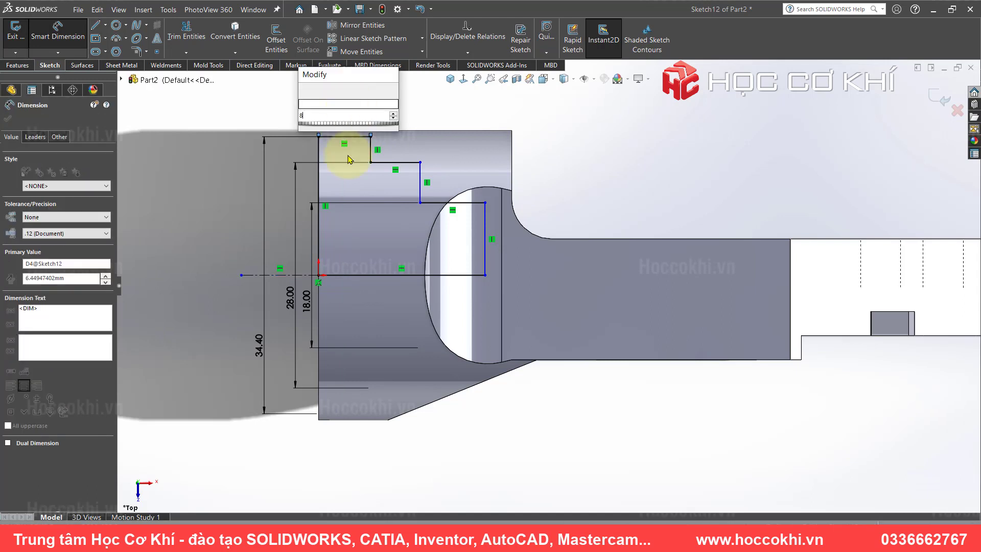
key(Return)
key(Escape)
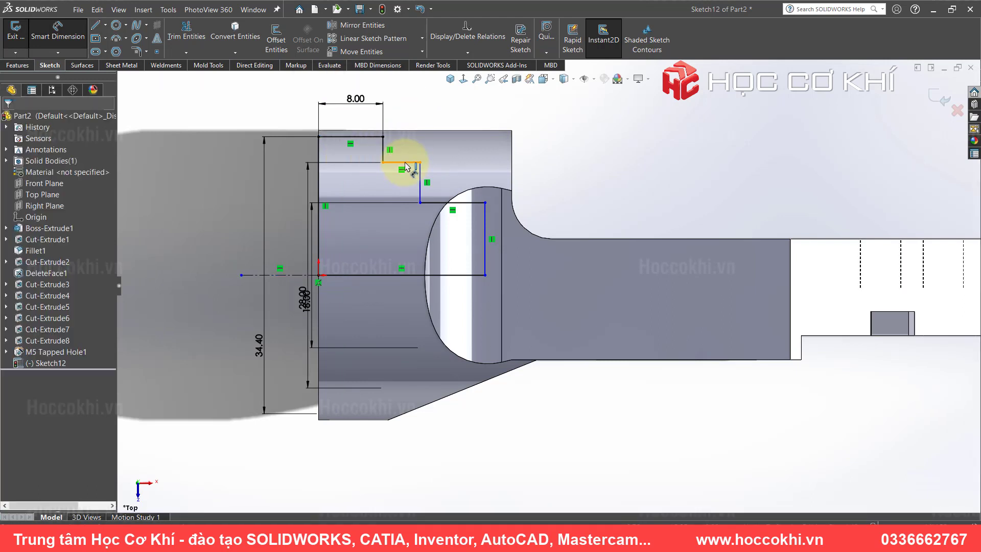
click(403, 163)
click(415, 120)
text(10)
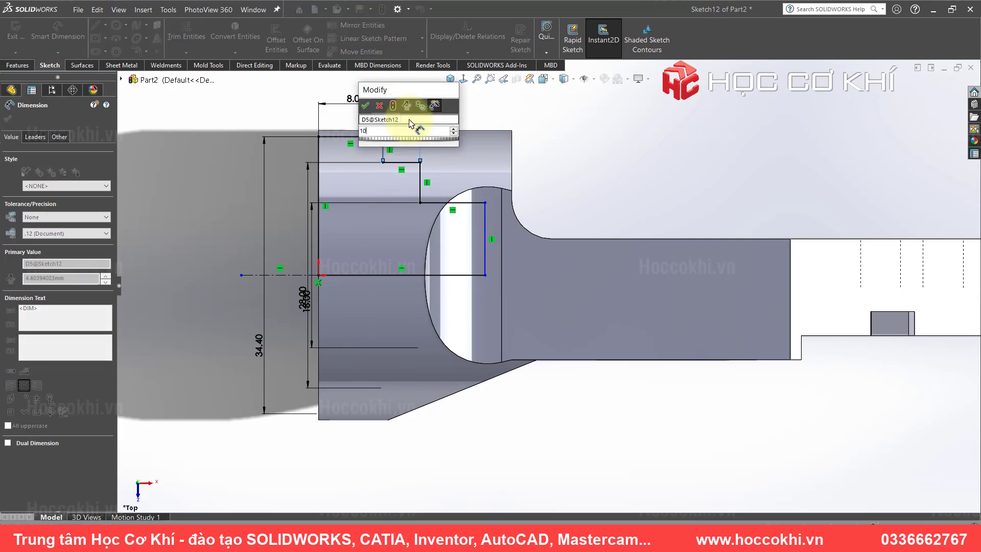
key(Return)
key(Escape)
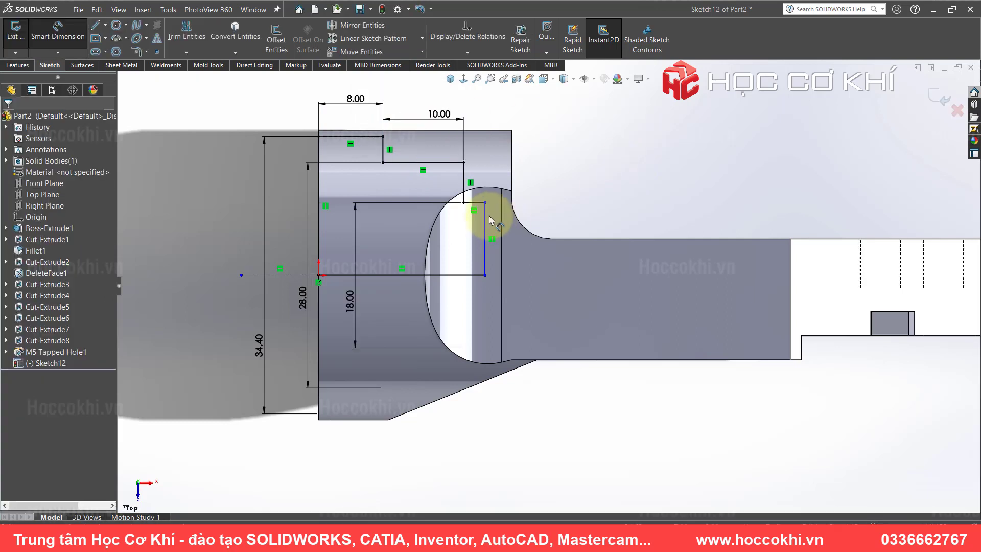
click(389, 148)
click(384, 150)
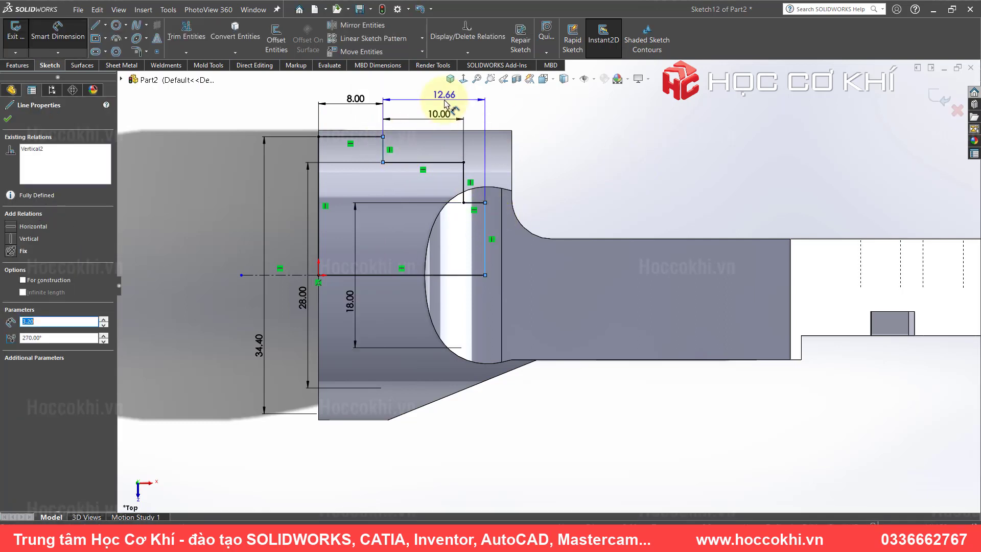
click(444, 102)
key(Return)
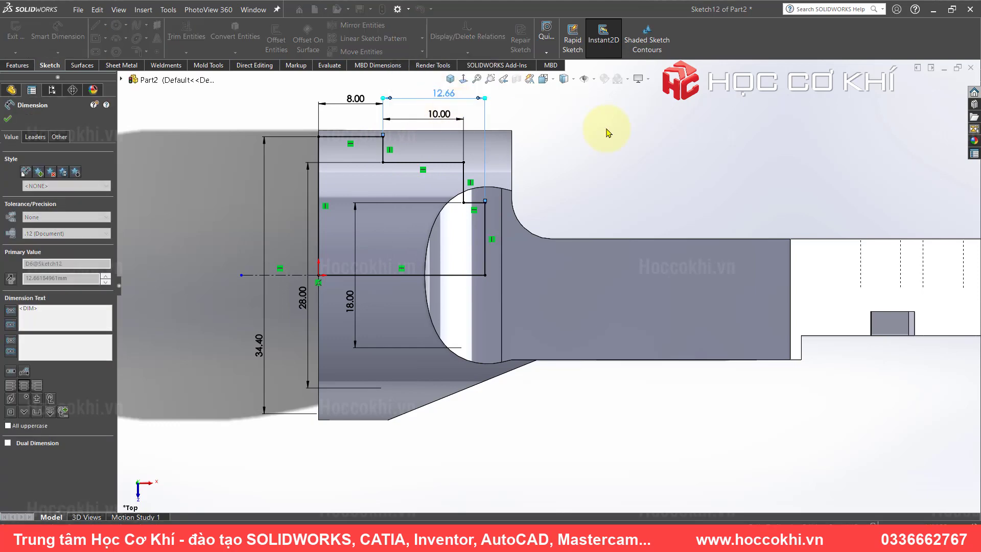
key(alt+Tab)
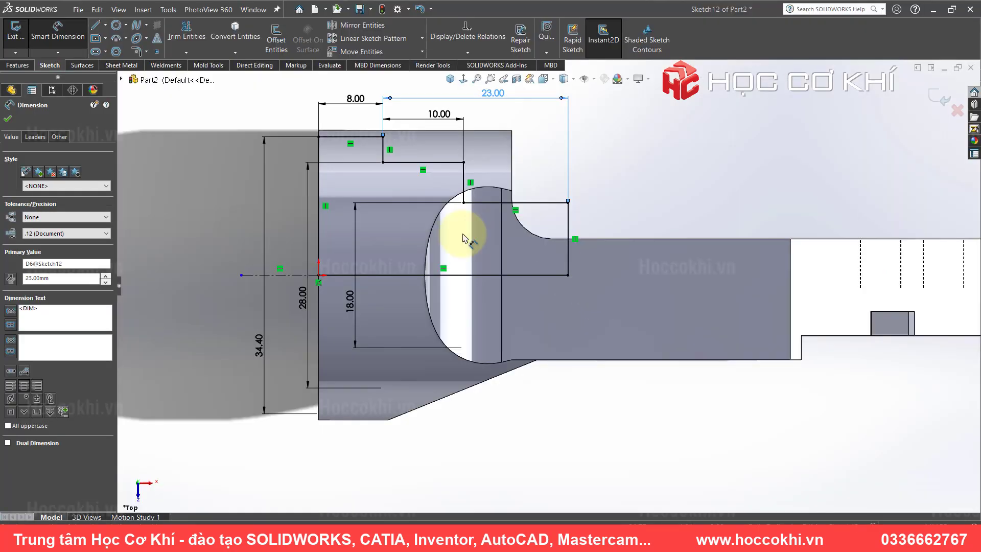
- Revolve-cut the stepped profile into the base, creating Cut-Revolve1
click(18, 65)
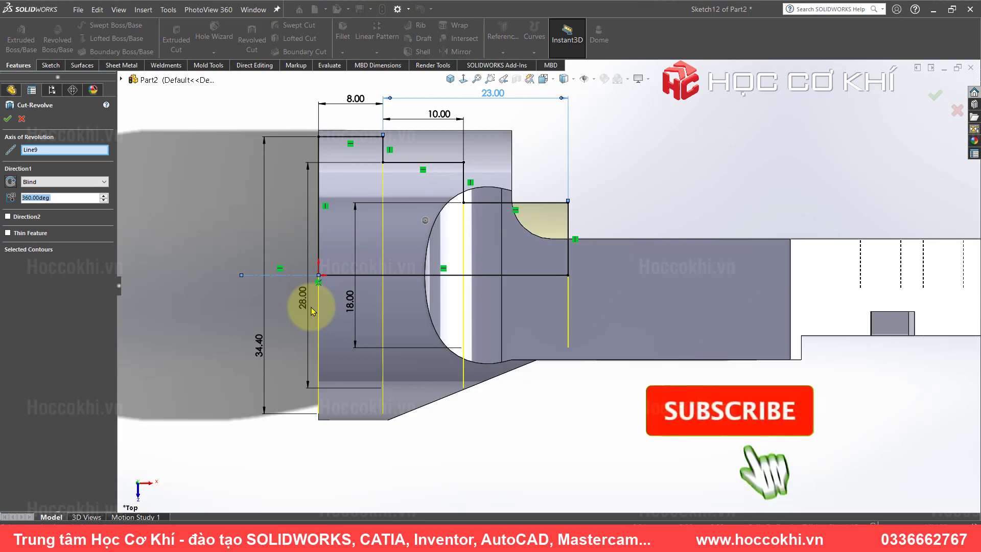
right_click(669, 149)
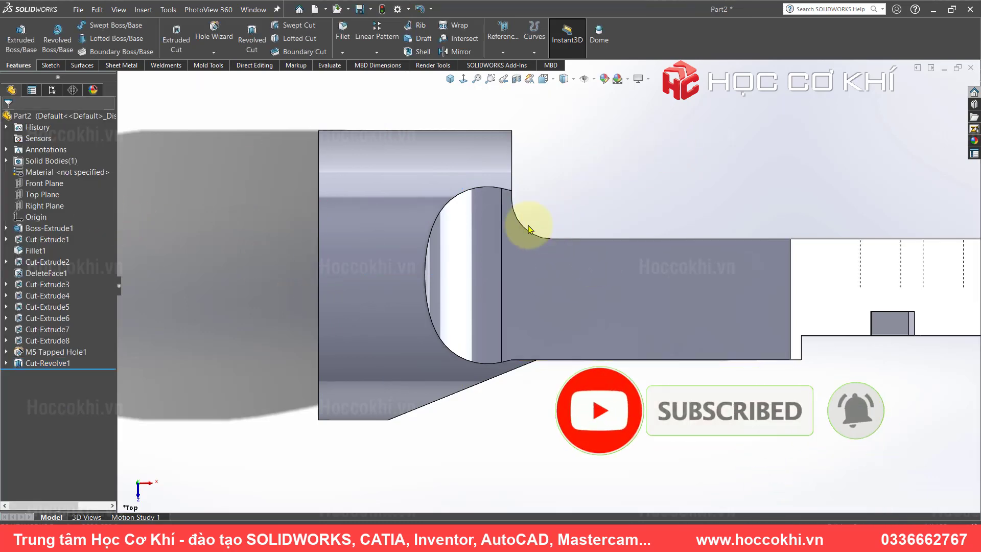
mouse_move(526, 256)
middle_down()
mouse_move(520, 290)
mouse_move(460, 300)
mouse_move(502, 351)
mouse_move(640, 265)
mouse_move(663, 176)
mouse_move(652, 416)
mouse_move(622, 447)
mouse_move(480, 256)
mouse_move(628, 307)
middle_up()
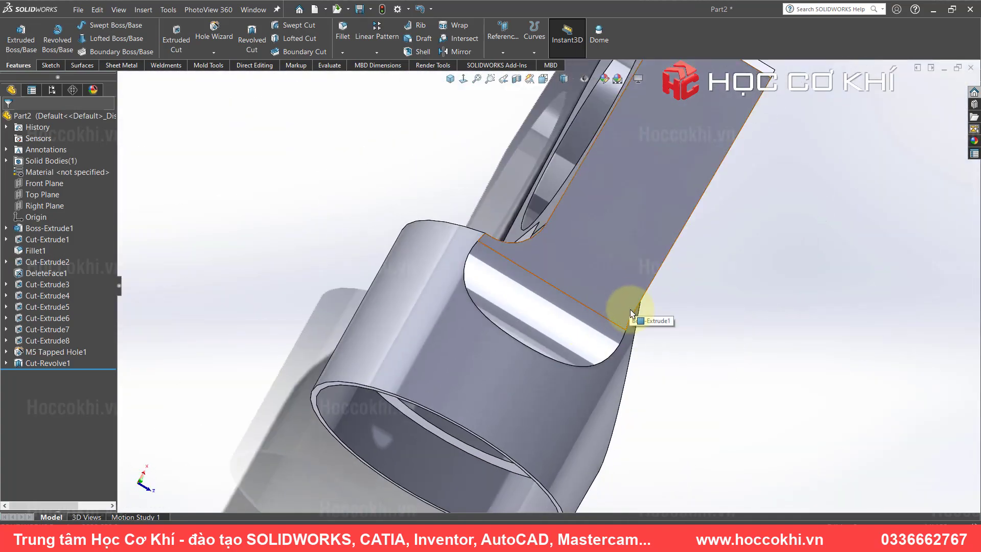
scroll(634, 319, down, 2)
- Inspect the part Normal To with hidden lines visible, then return to shaded isometric
click(466, 93)
key(ctrl+8)
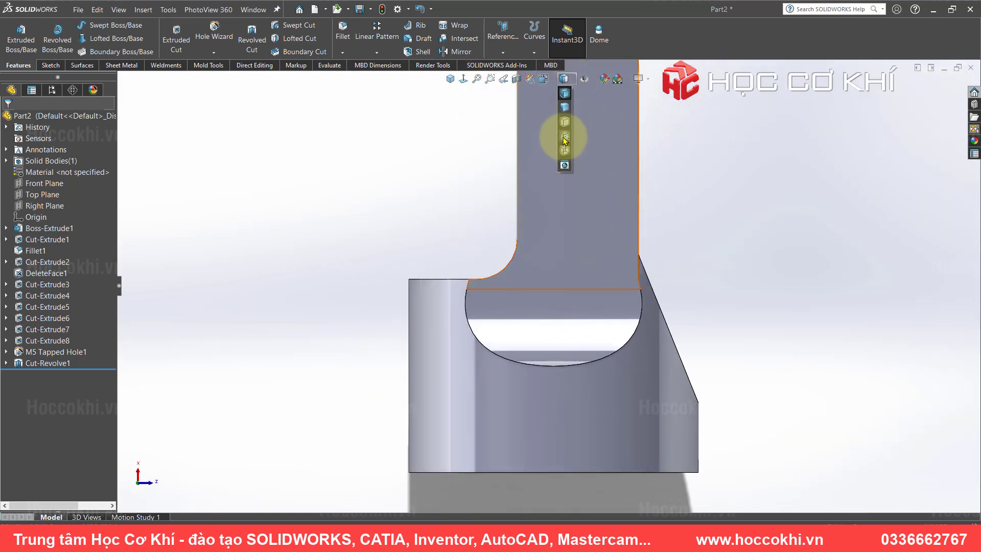
click(565, 134)
scroll(638, 251, down, 2)
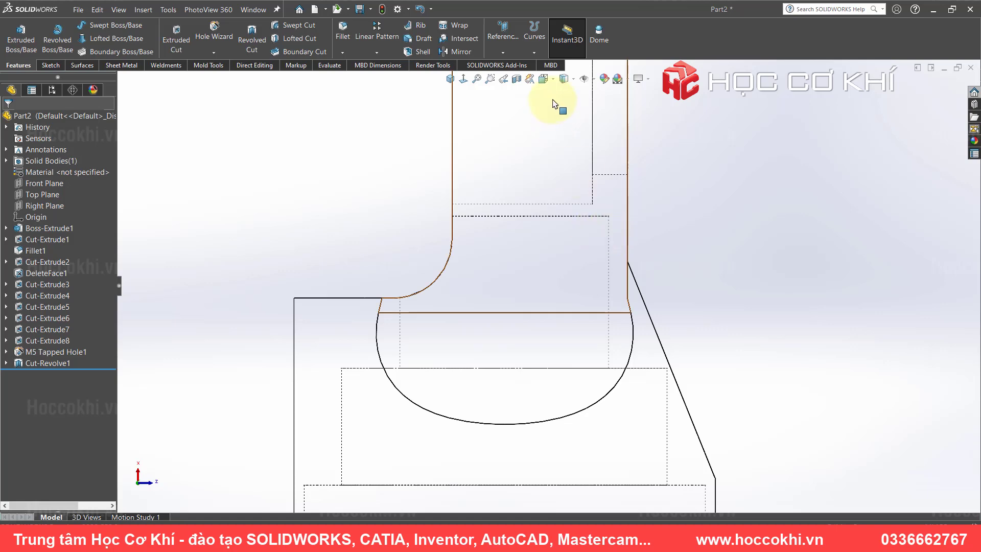
click(564, 79)
click(565, 116)
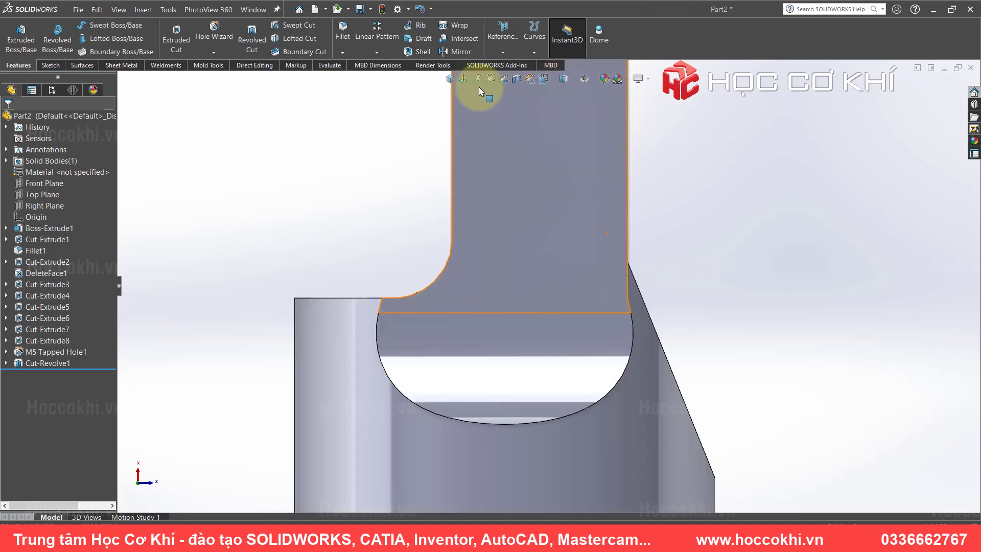
click(450, 78)
mouse_move(356, 288)
middle_down()
mouse_move(499, 230)
mouse_move(533, 256)
mouse_move(536, 339)
middle_up()
key(alt+Tab)
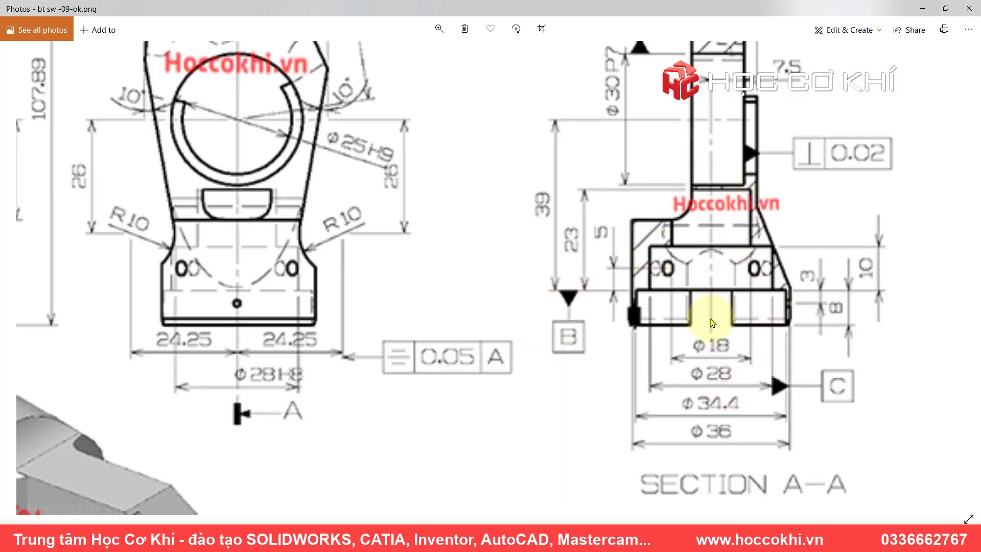
- Pan the reference drawing to read the Ø16 side cut at 45° and 23 mm
drag(580, 274, 735, 251)
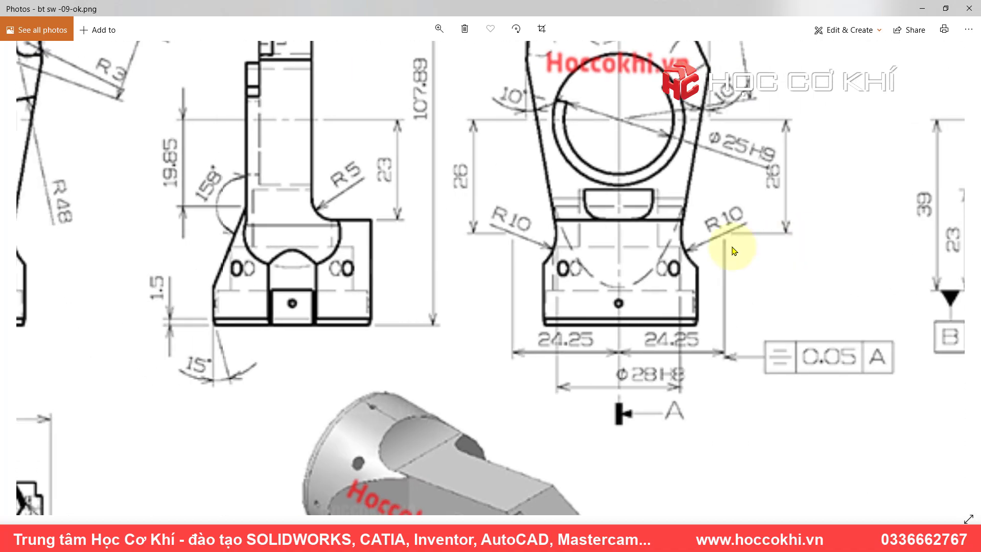
mouse_move(293, 257)
mouse_down()
mouse_move(407, 250)
mouse_move(560, 168)
mouse_up()
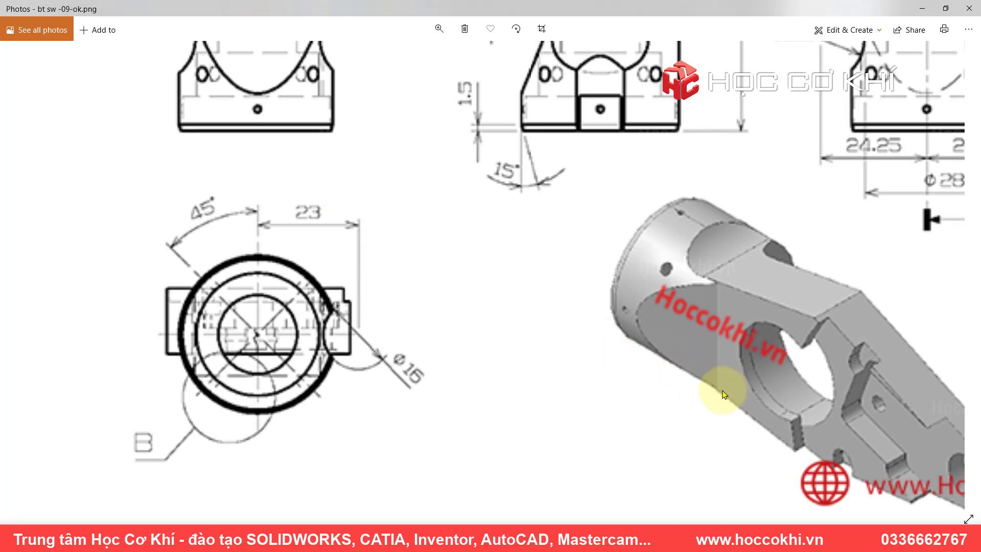
scroll(588, 338, up, 3)
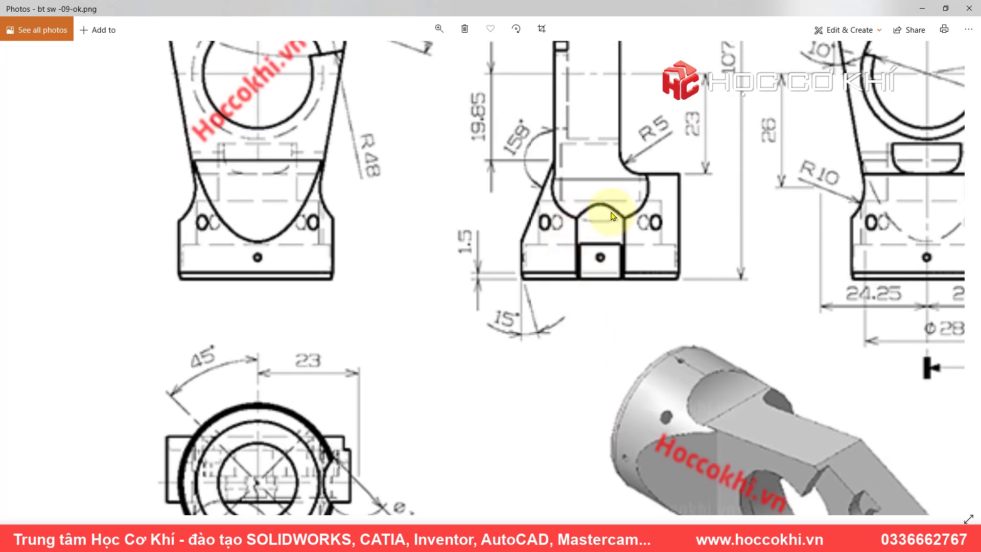
key(alt+Tab)
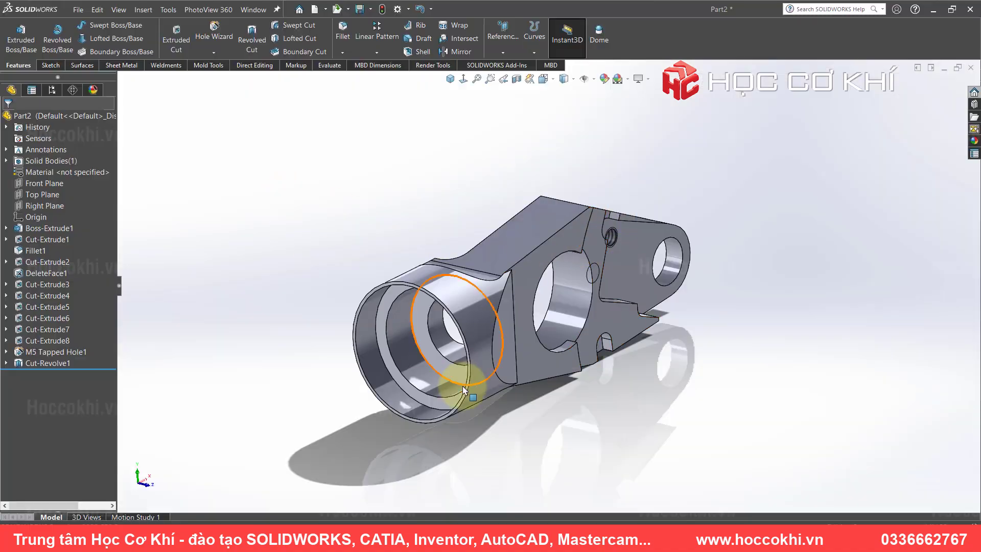
- Start a sketch on the cylinder's end ring face and draw a circle below the part
scroll(409, 409, down, 5)
scroll(460, 425, down, 5)
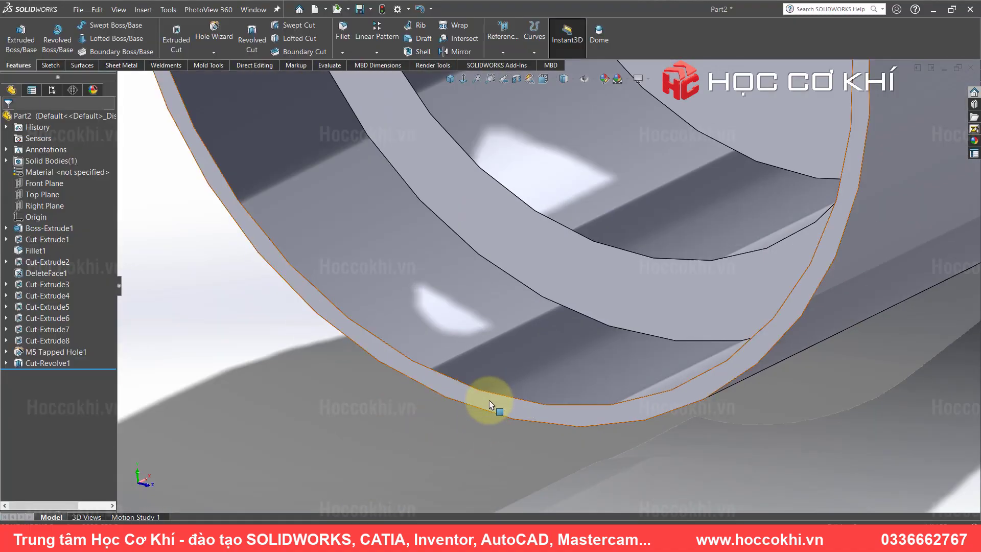
click(487, 404)
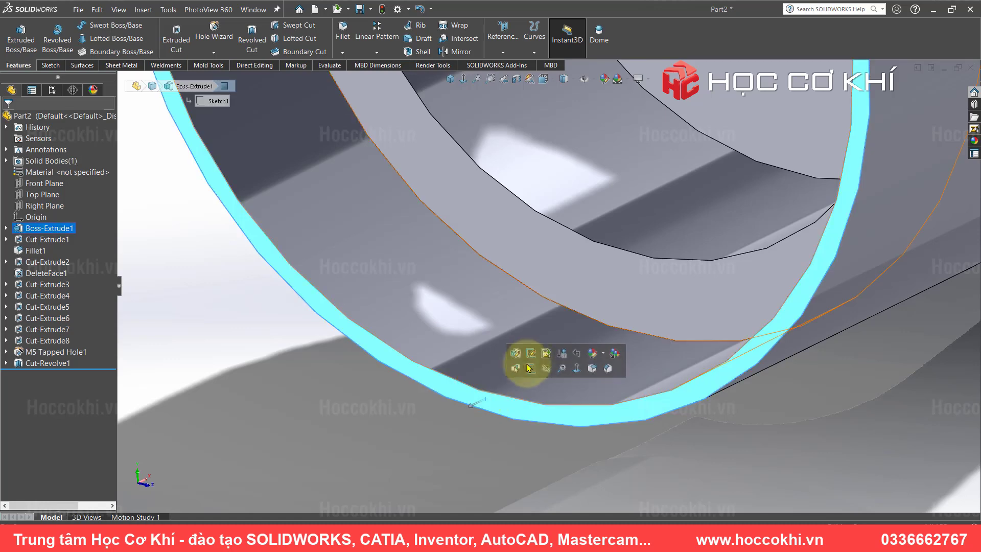
click(531, 368)
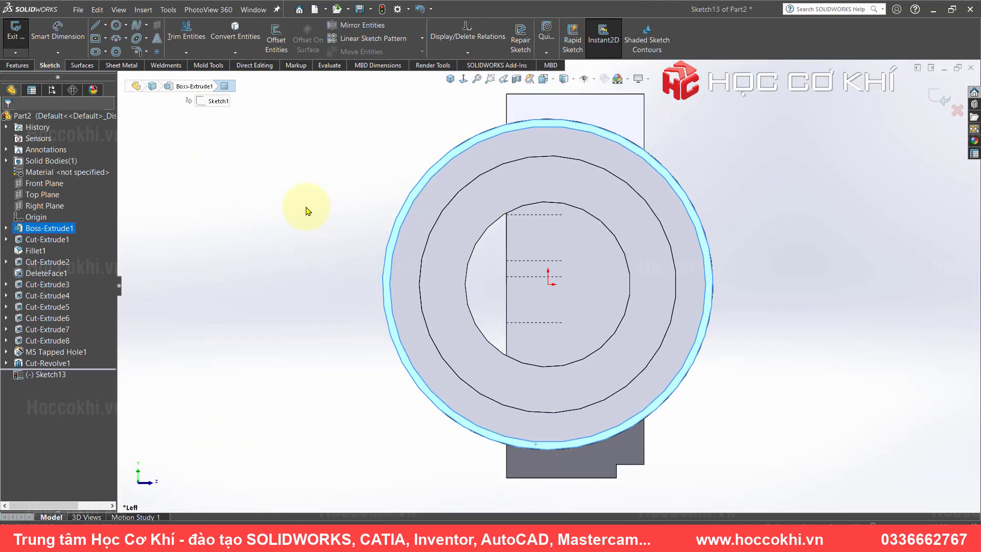
click(271, 154)
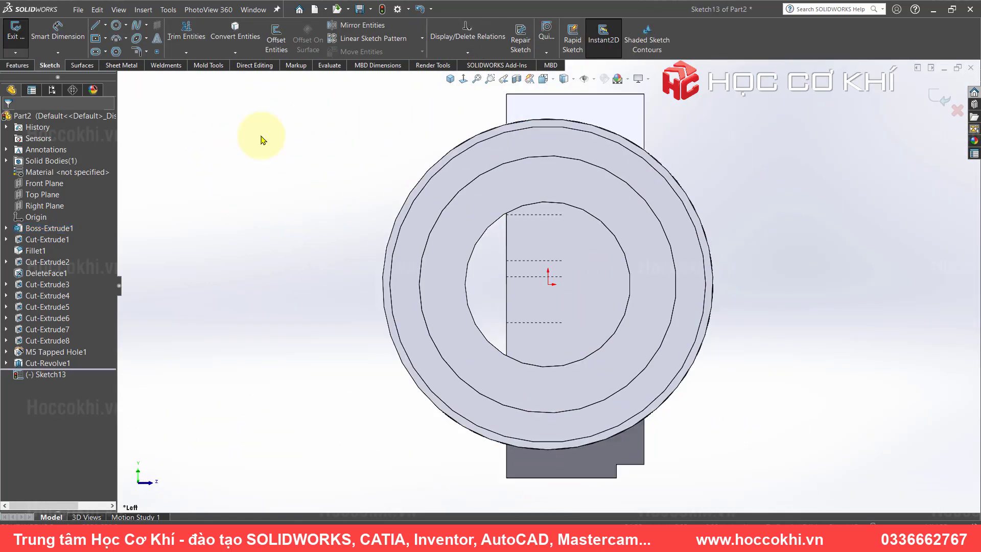
click(117, 25)
scroll(526, 296, up, 3)
scroll(526, 411, down, 3)
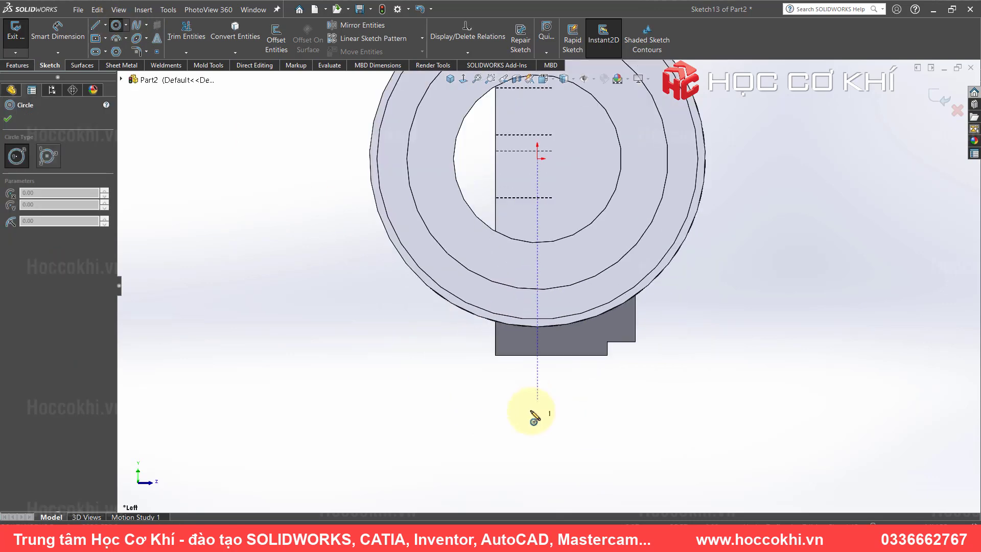
click(531, 410)
click(537, 341)
key(Escape)
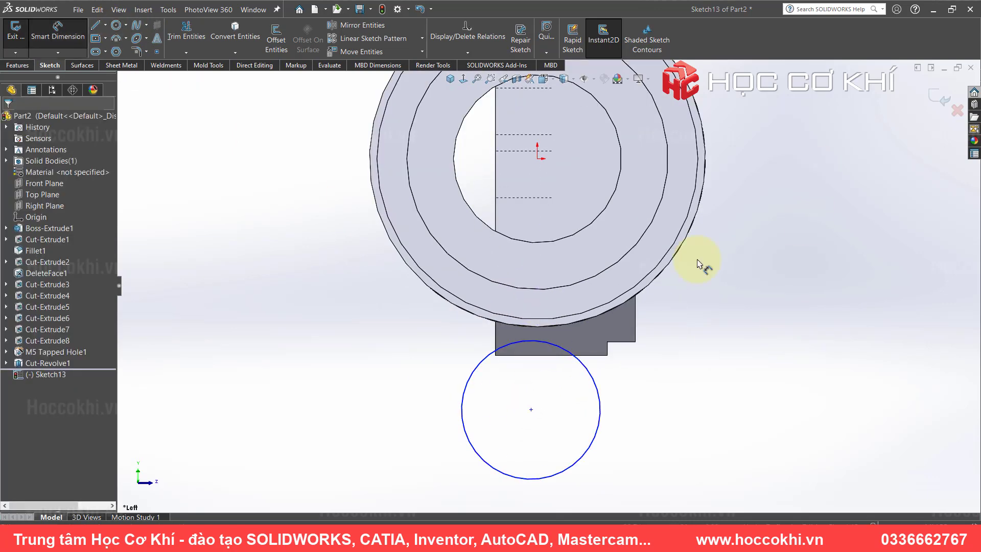
- Check the drawing and dimension the circle to a 16 mm diameter
key(alt+Tab)
scroll(371, 420, down, 2)
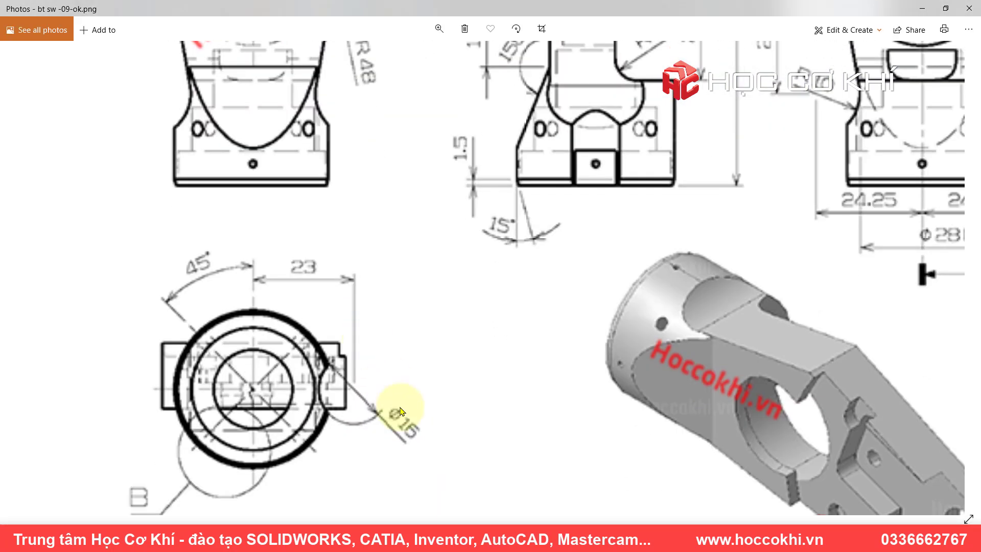
key(alt+Tab)
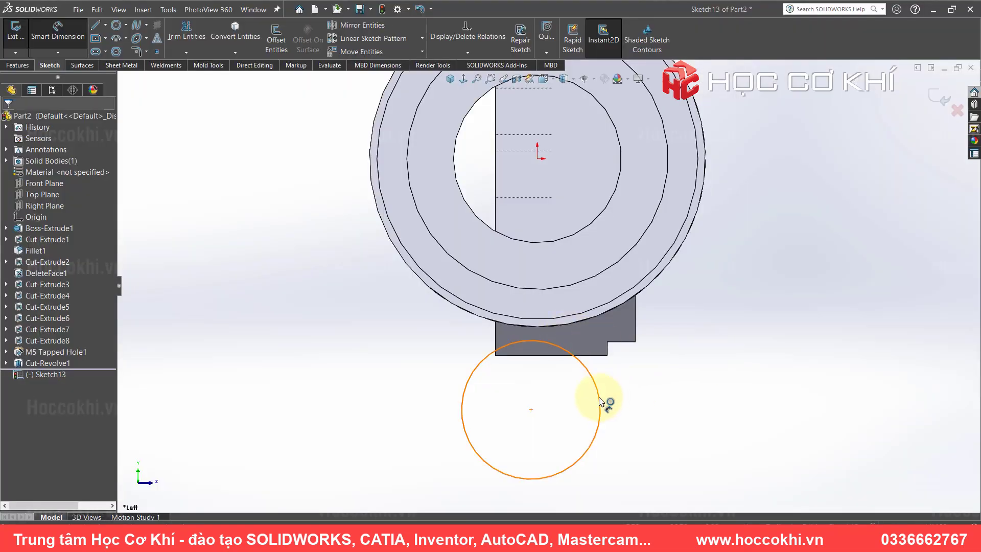
click(599, 404)
click(683, 409)
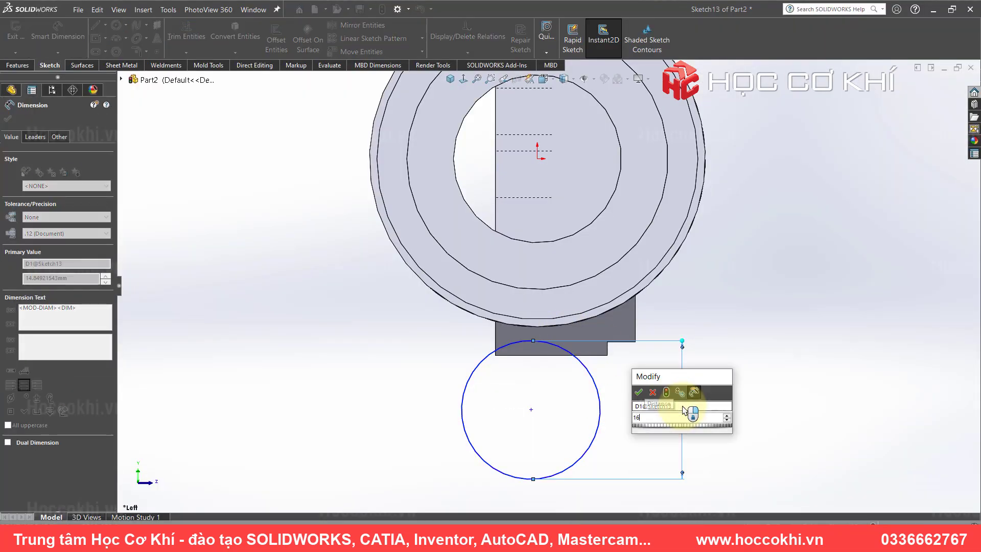
text(16)
key(Return)
key(Escape)
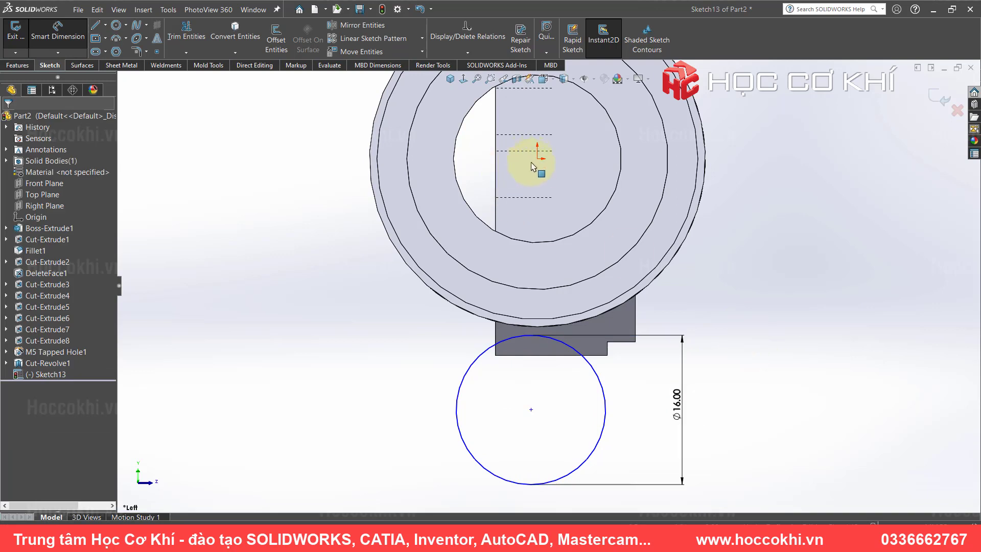
- Align the circle centre vertically with the origin and dimension it 23 mm away
click(537, 160)
ctrl+click(532, 410)
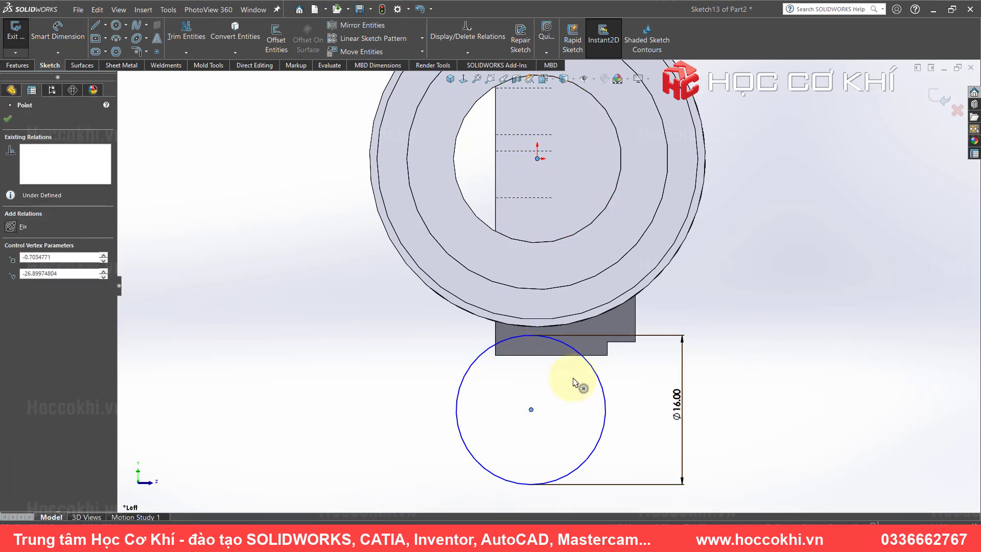
click(577, 364)
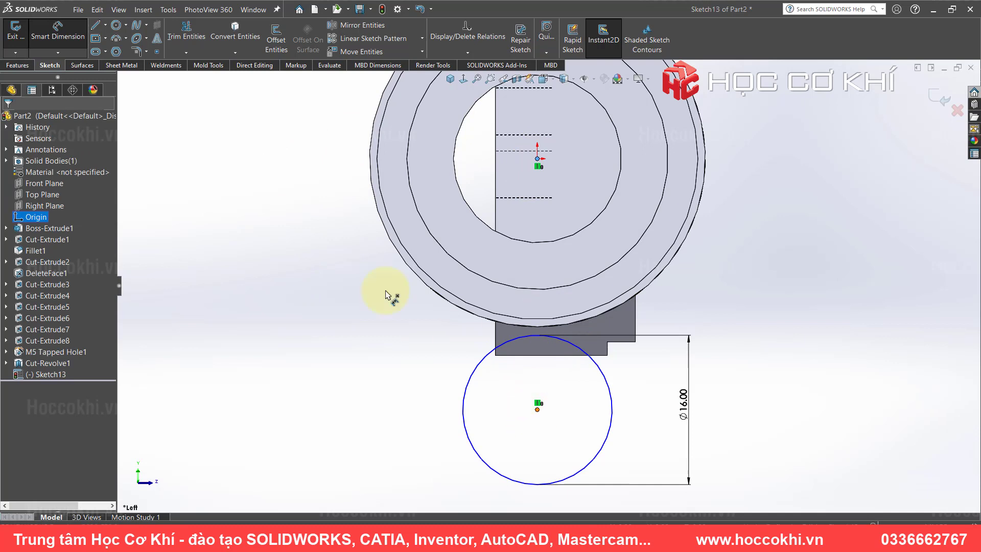
click(321, 286)
key(Return)
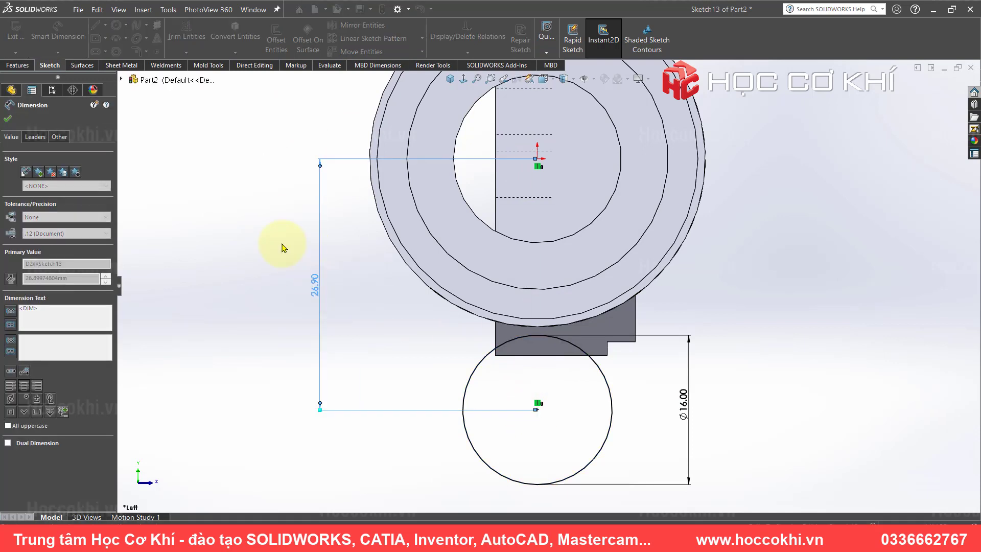
text(23)
key(Return)
click(257, 230)
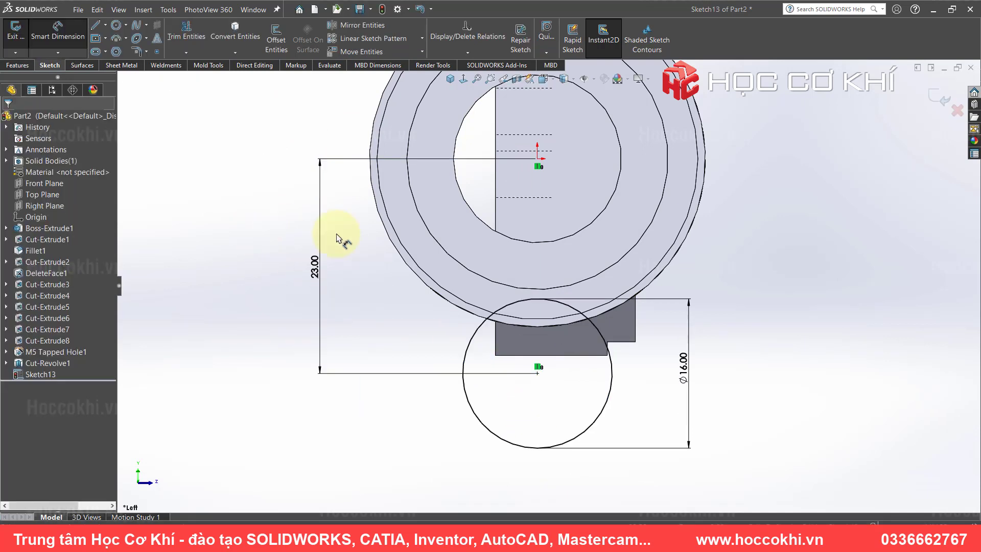
mouse_move(339, 233)
middle_down()
mouse_move(467, 234)
mouse_move(429, 247)
mouse_move(456, 307)
middle_up()
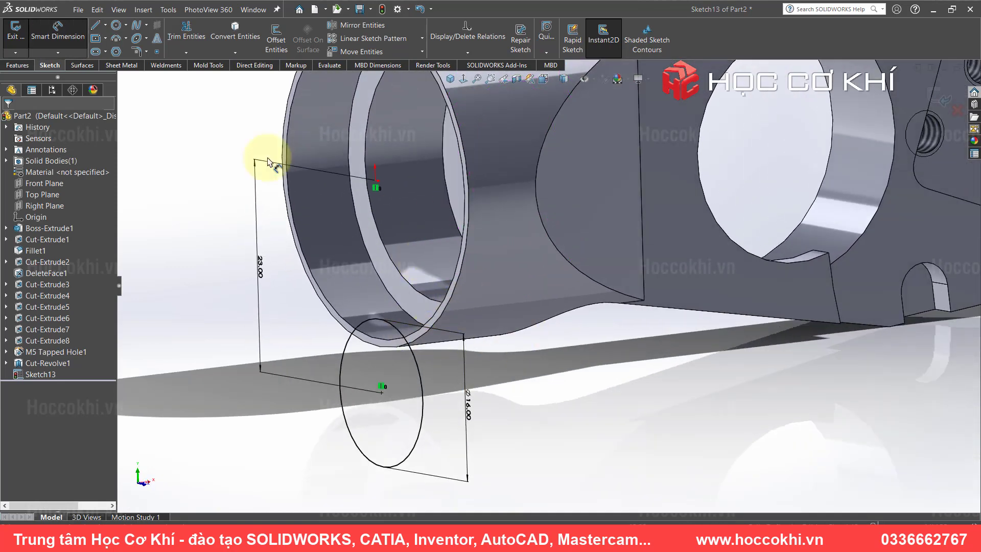
- Extrude-cut Sketch13's Ø16 circle with end condition Up To Next, creating Cut-Extrude9
click(17, 65)
click(176, 36)
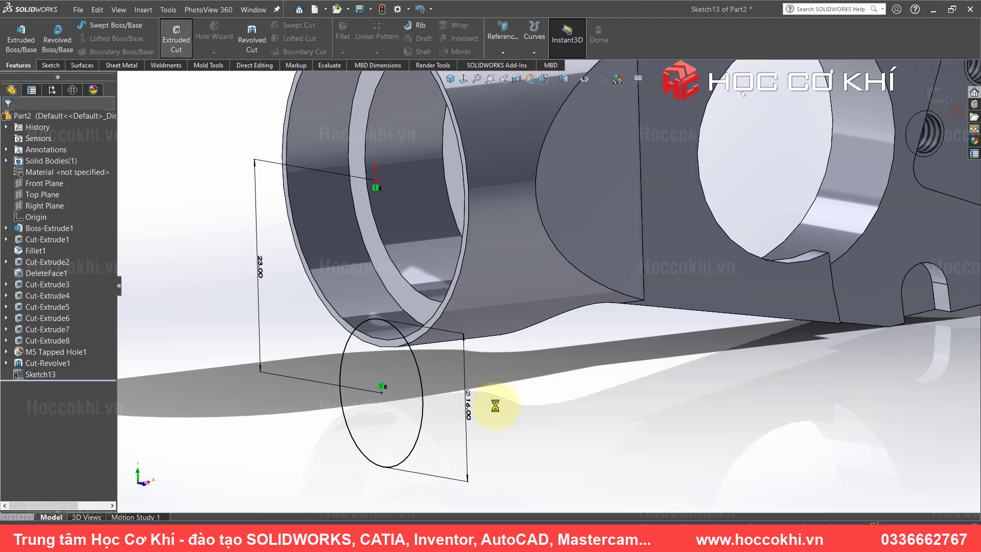
middle_drag(511, 377, 515, 380)
middle_drag(620, 336, 616, 289)
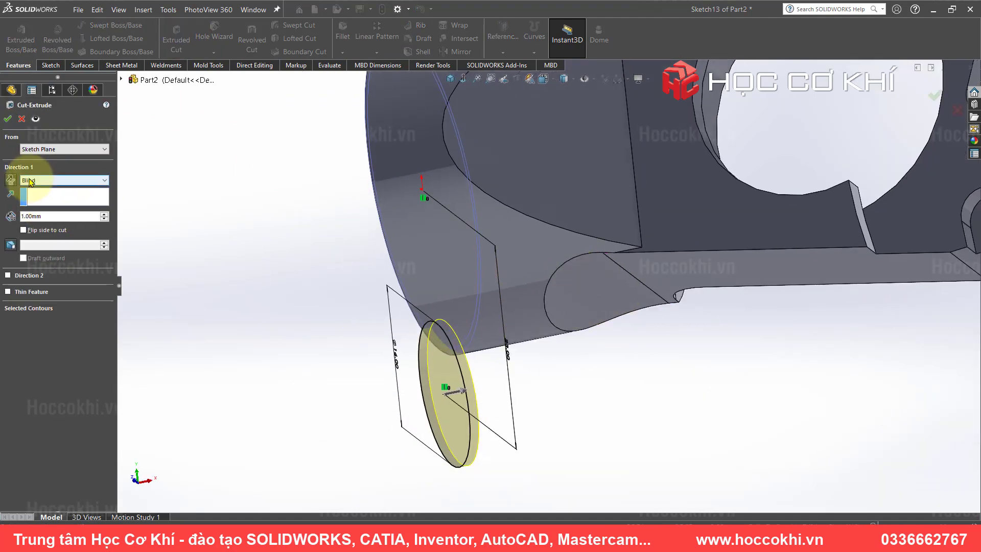
click(30, 180)
click(34, 210)
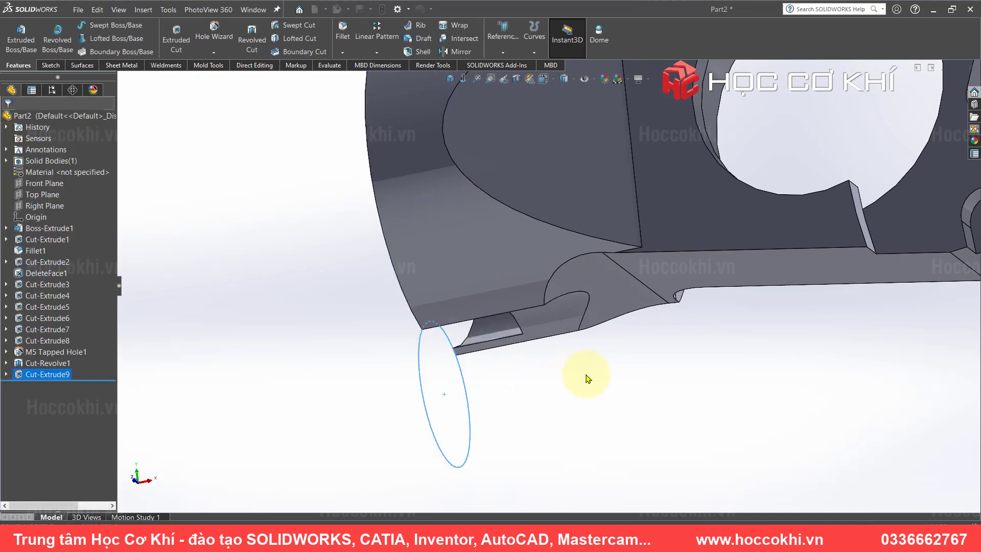
mouse_move(598, 397)
middle_down()
mouse_move(544, 285)
mouse_move(546, 226)
mouse_move(565, 382)
mouse_move(657, 296)
mouse_move(635, 381)
mouse_move(506, 232)
mouse_move(543, 285)
mouse_move(499, 313)
mouse_move(521, 267)
mouse_move(605, 357)
middle_up()
key(alt+Tab)
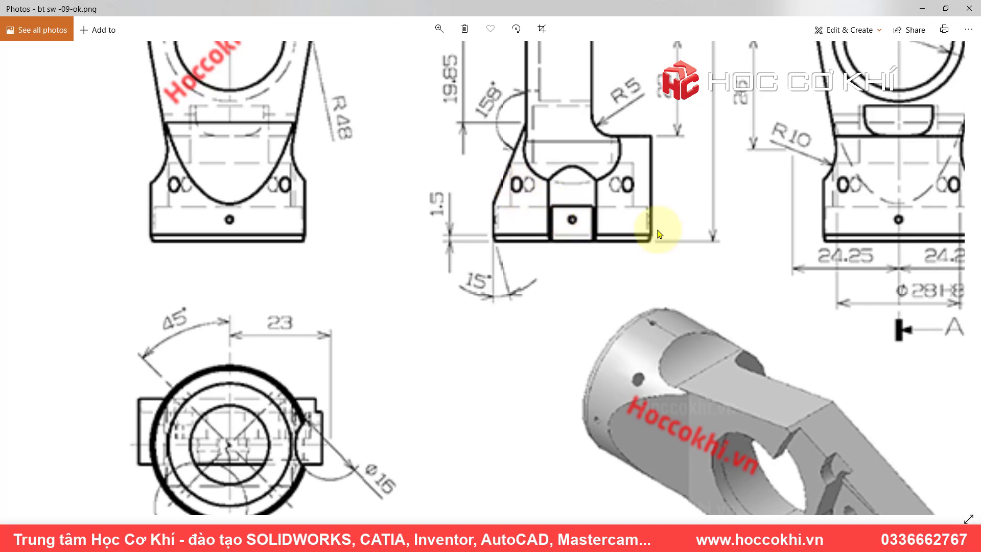
mouse_move(499, 375)
mouse_down()
mouse_move(533, 246)
mouse_move(580, 372)
mouse_up()
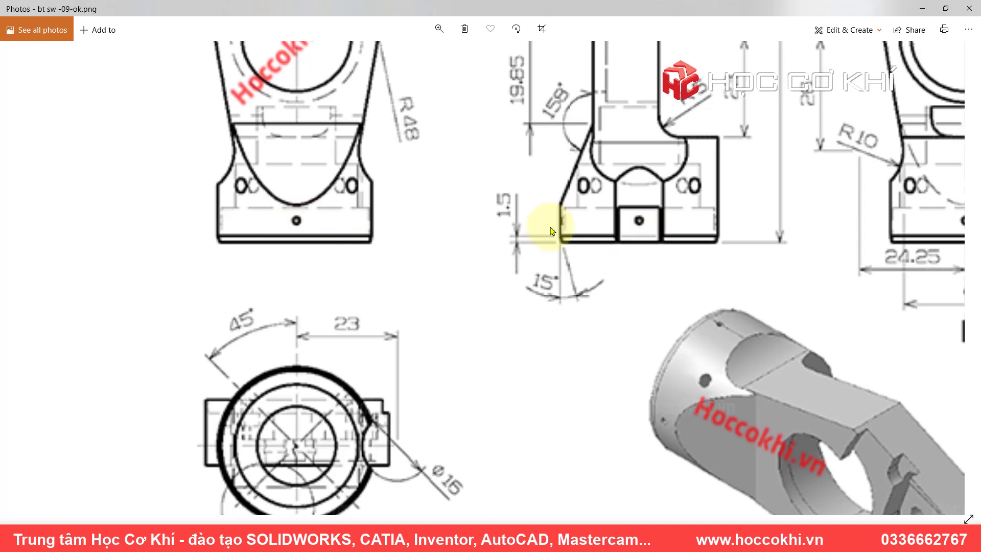
scroll(566, 226, right, 5)
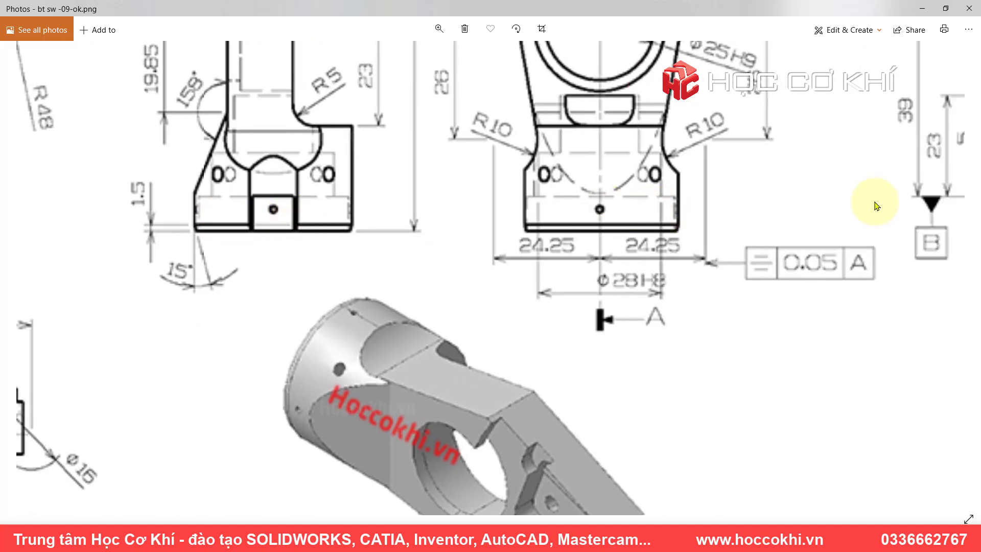
mouse_move(877, 206)
mouse_down()
mouse_move(574, 197)
mouse_move(916, 192)
mouse_up()
mouse_move(450, 329)
mouse_down()
mouse_move(815, 211)
mouse_move(486, 314)
mouse_up()
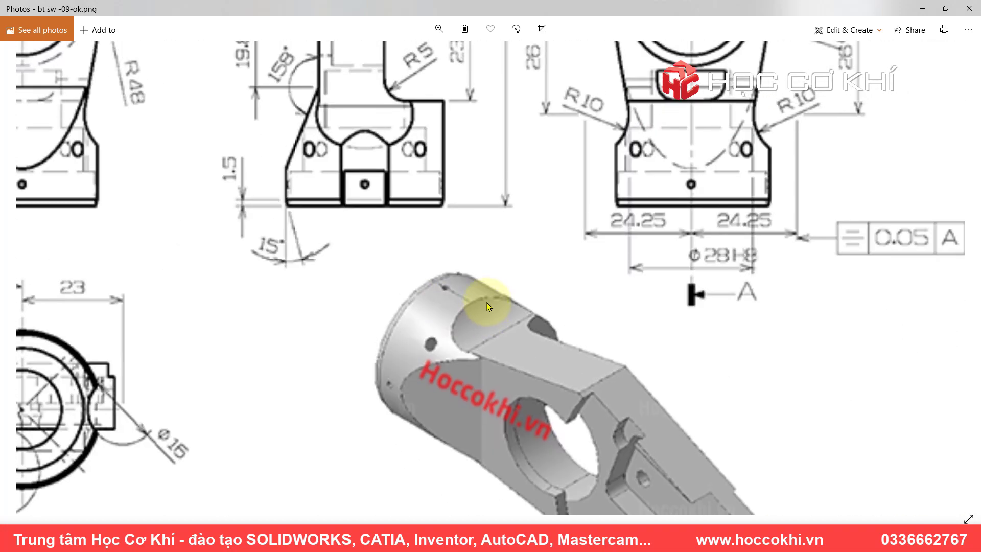
drag(810, 153, 548, 313)
drag(742, 56, 701, 292)
drag(708, 179, 737, 422)
drag(639, 200, 634, 157)
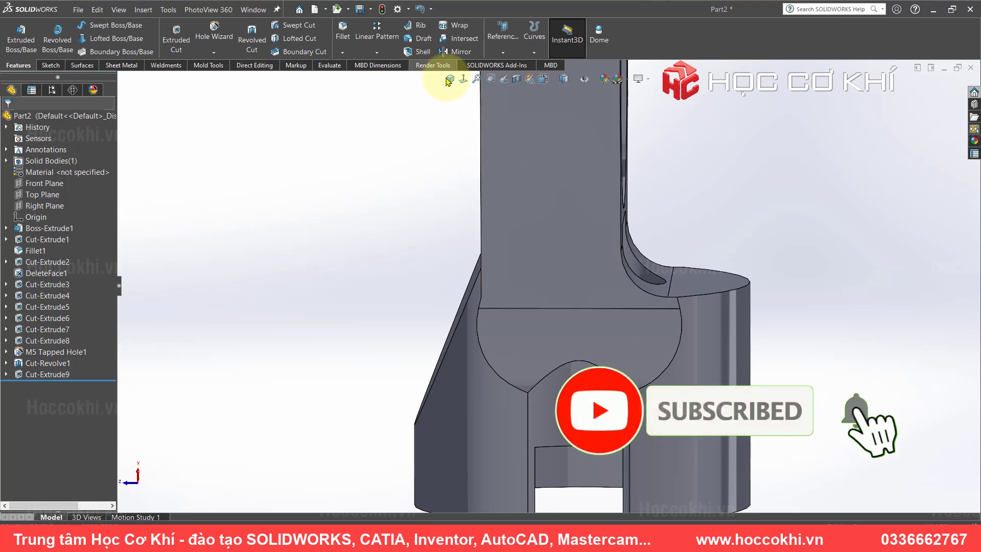
click(450, 78)
click(551, 169)
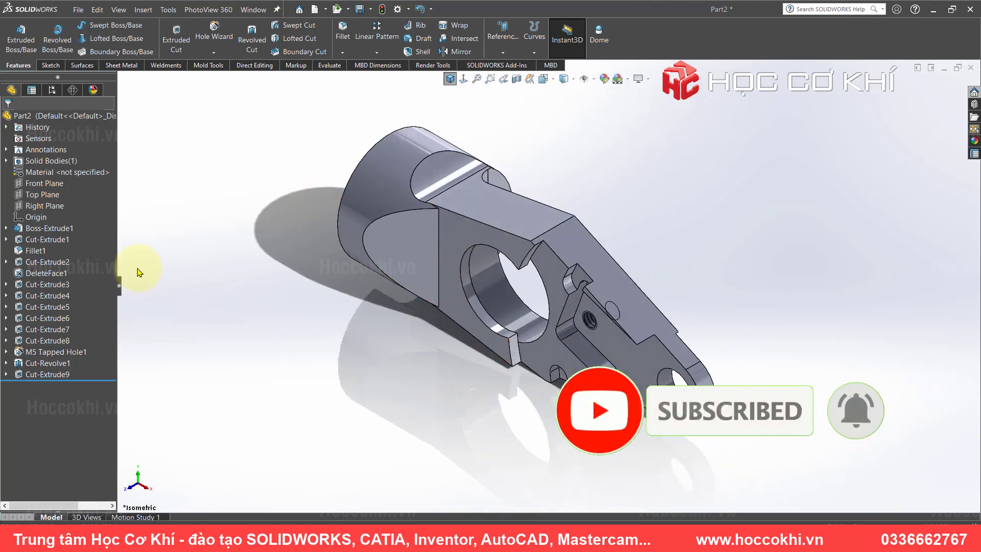
- Select the Front Plane as the placement plane for the hole
click(43, 184)
click(43, 184)
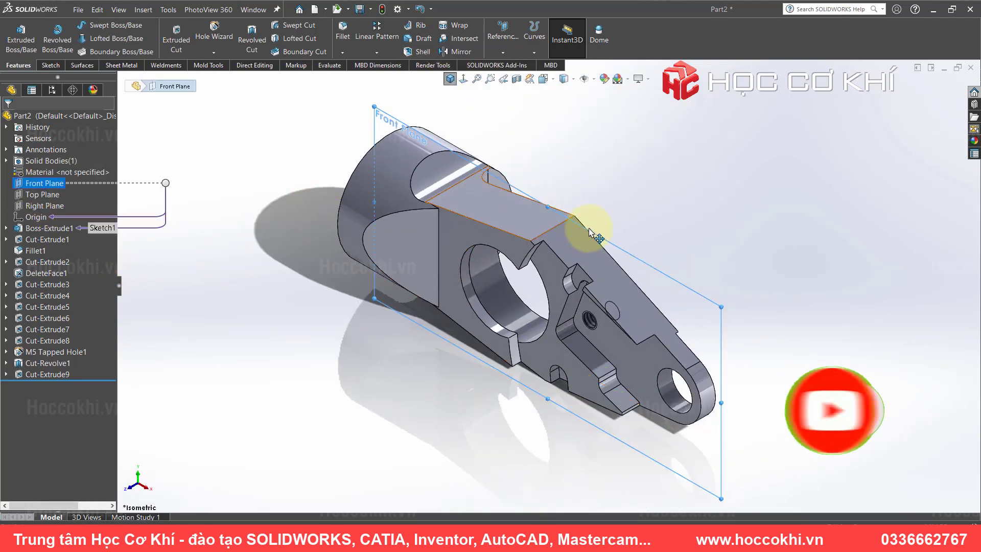
middle_drag(499, 160, 590, 197)
scroll(500, 315, down, 2)
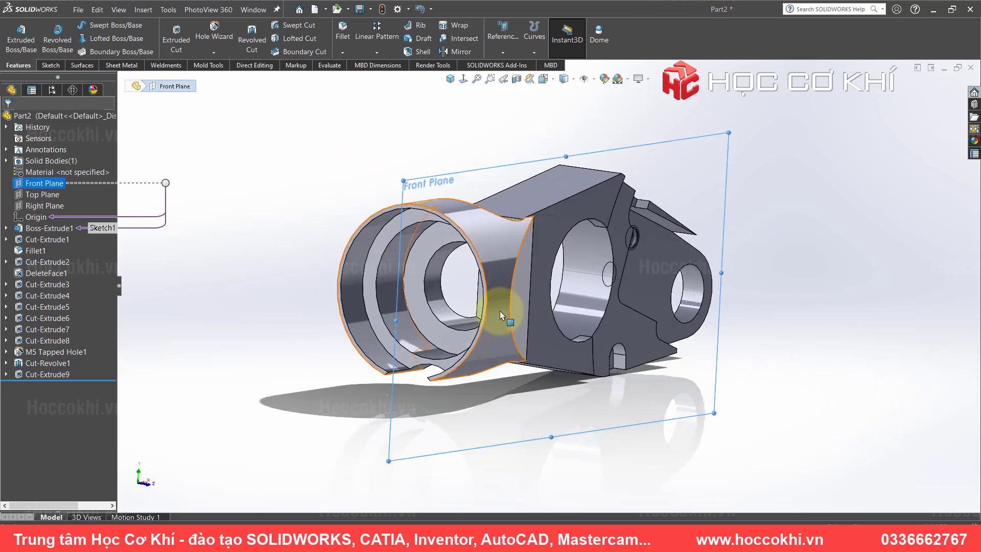
click(31, 185)
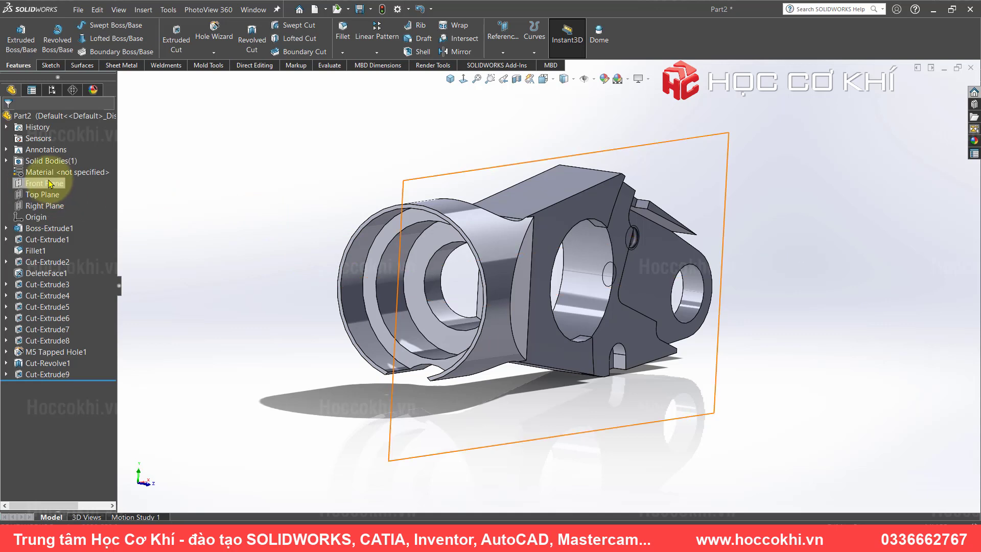
click(85, 184)
- Configure an ISO M2 bottoming tapped hole, Through All, and move to hole positioning
click(214, 31)
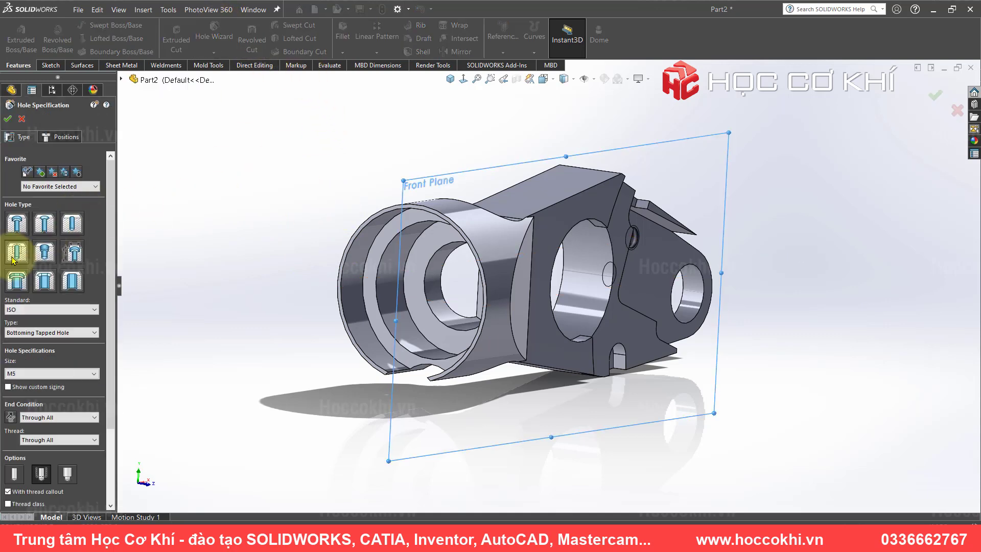
click(14, 258)
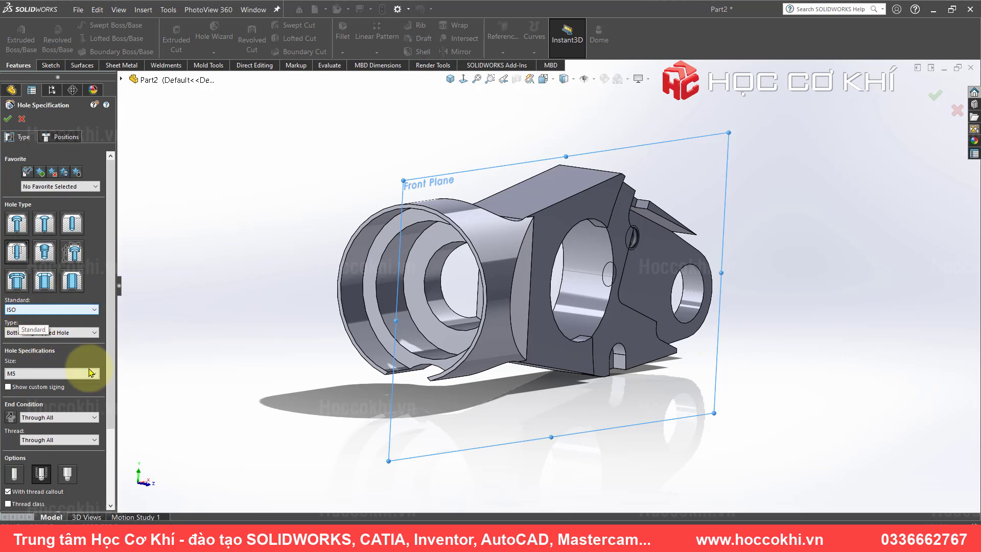
click(67, 374)
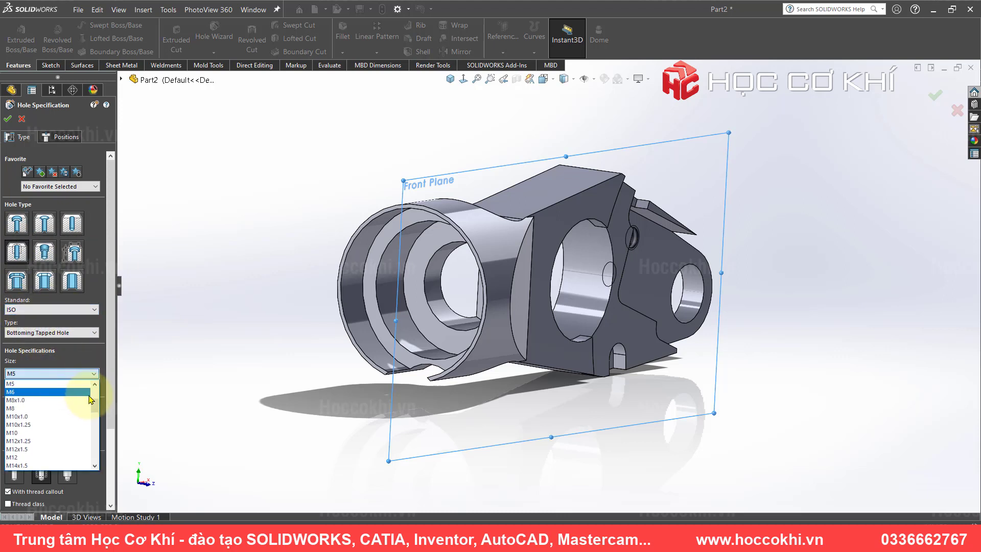
scroll(94, 404, up, 3)
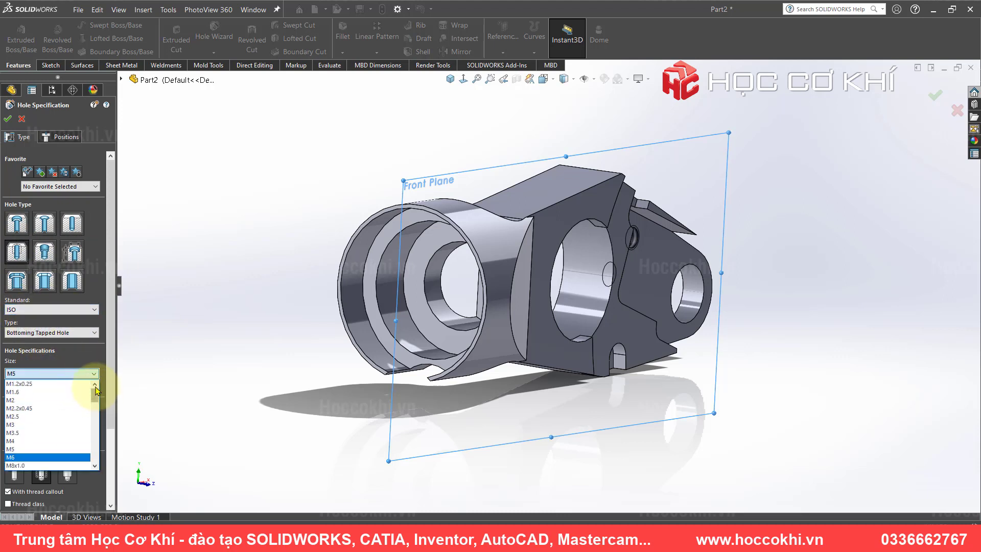
click(23, 401)
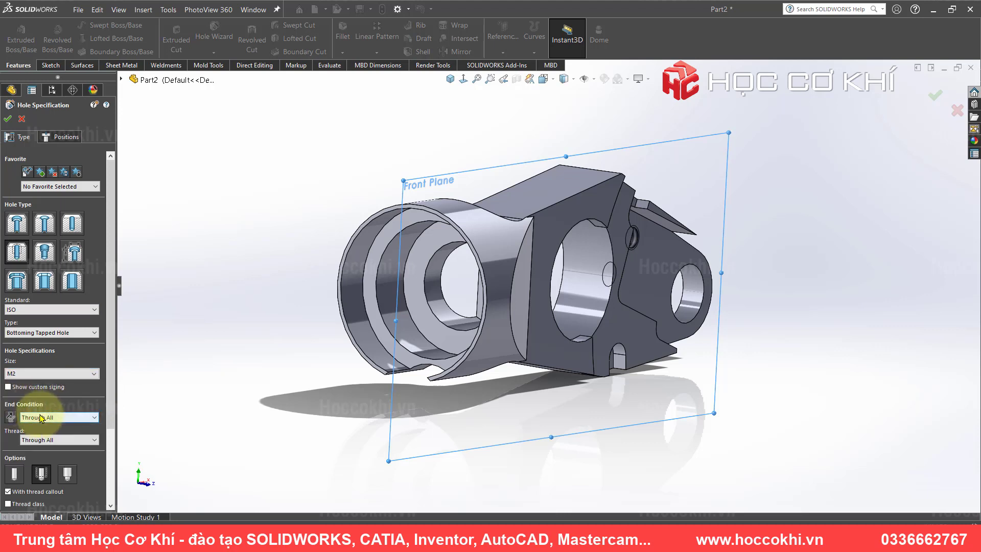
click(42, 418)
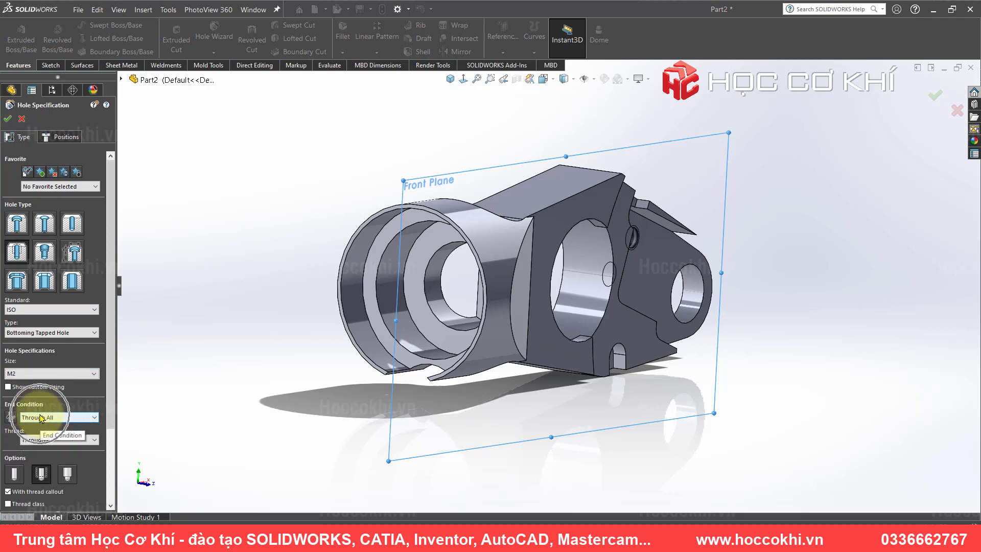
click(65, 137)
click(475, 81)
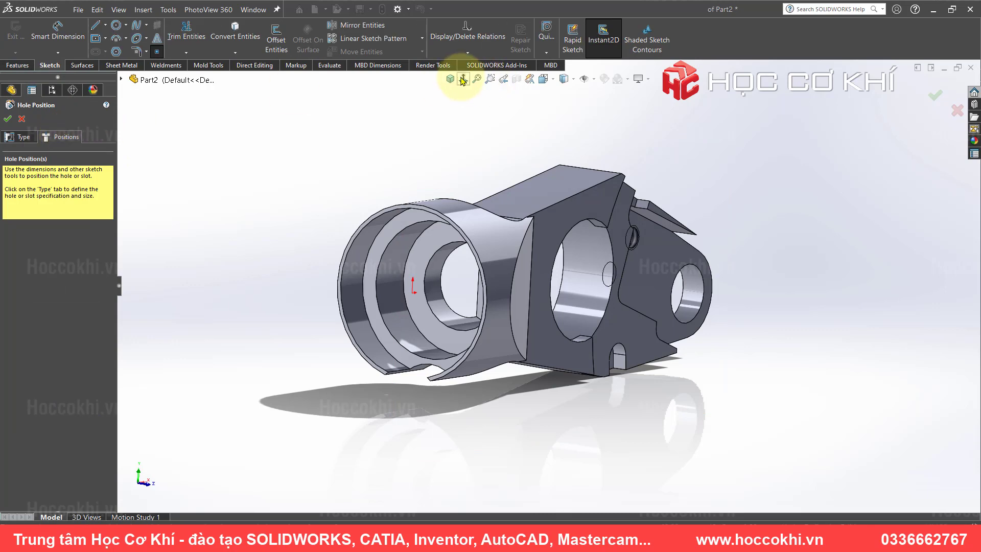
- View the front Normal To and make the hole point horizontal with the origin
click(463, 80)
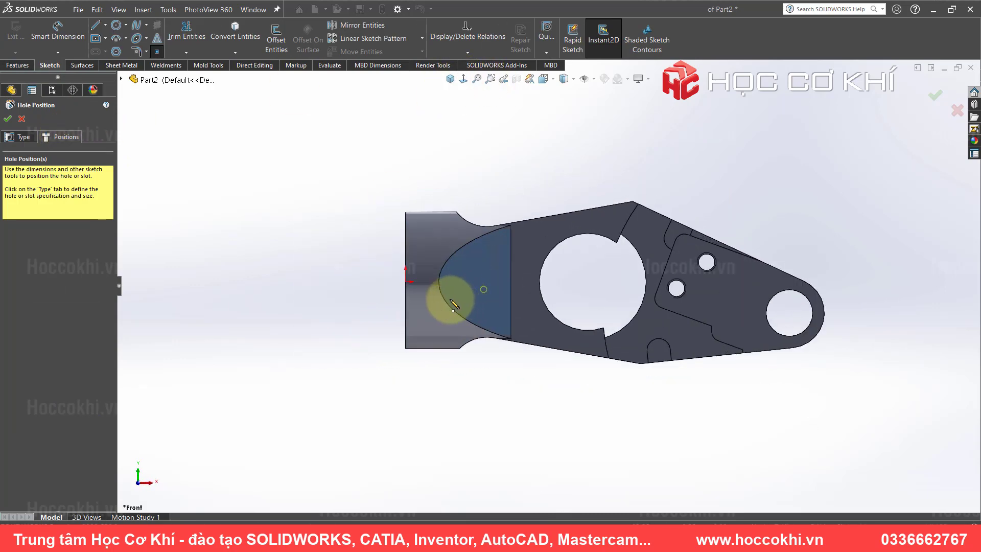
scroll(452, 306, down, 2)
scroll(409, 278, down, 2)
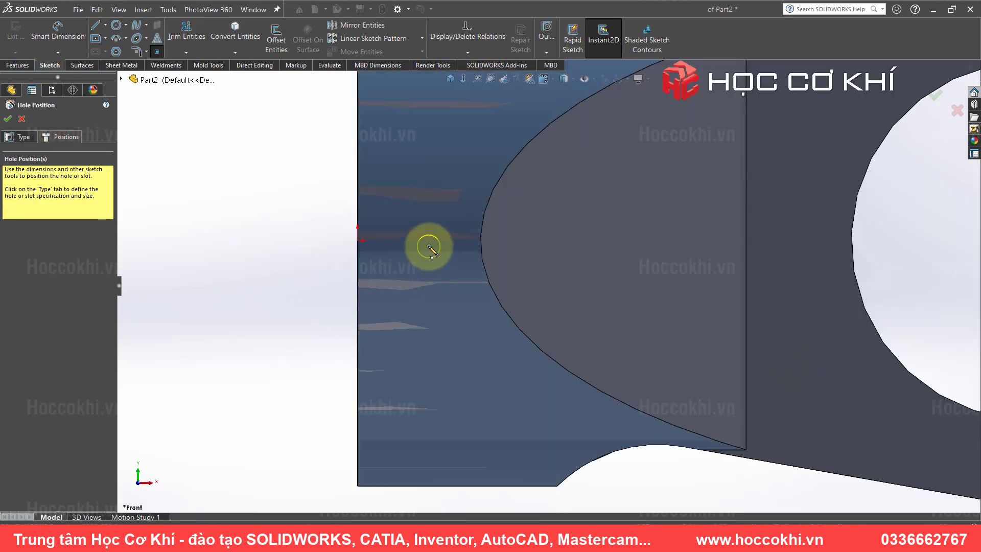
scroll(412, 254, down, 2)
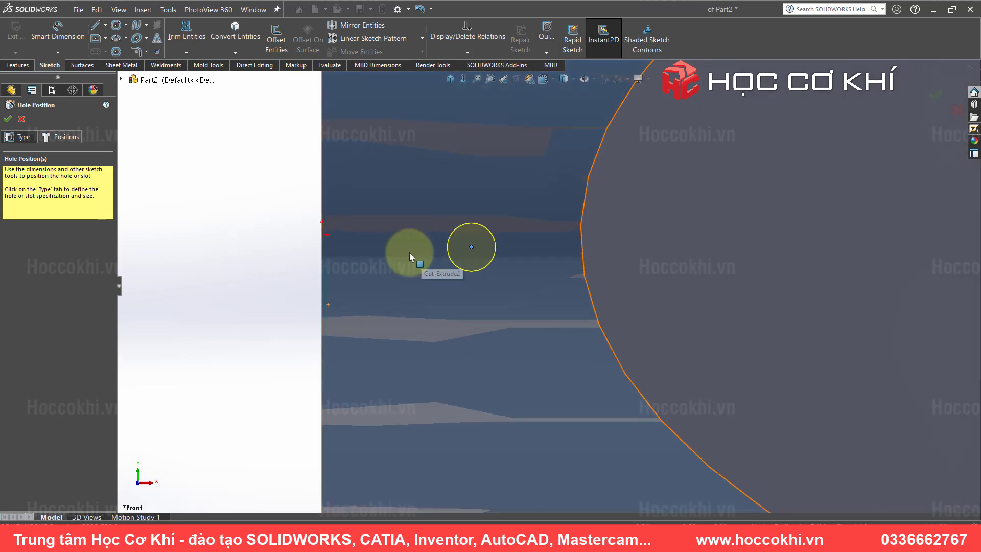
click(322, 235)
ctrl+click(472, 247)
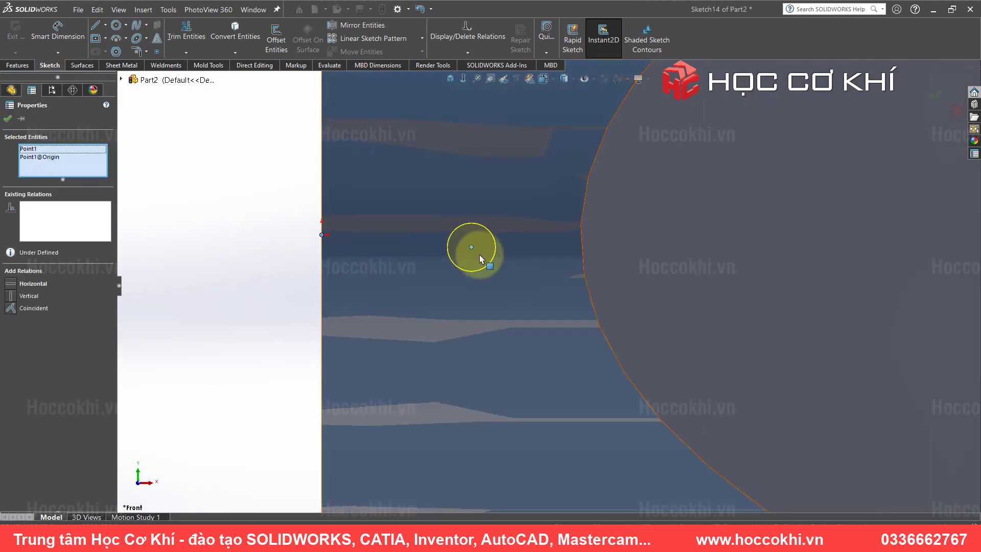
key(Escape)
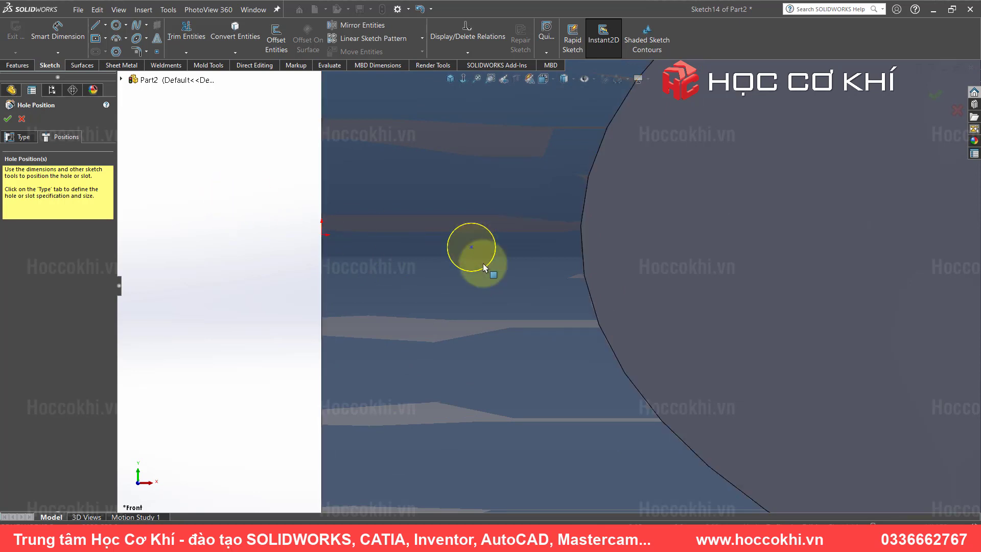
click(471, 247)
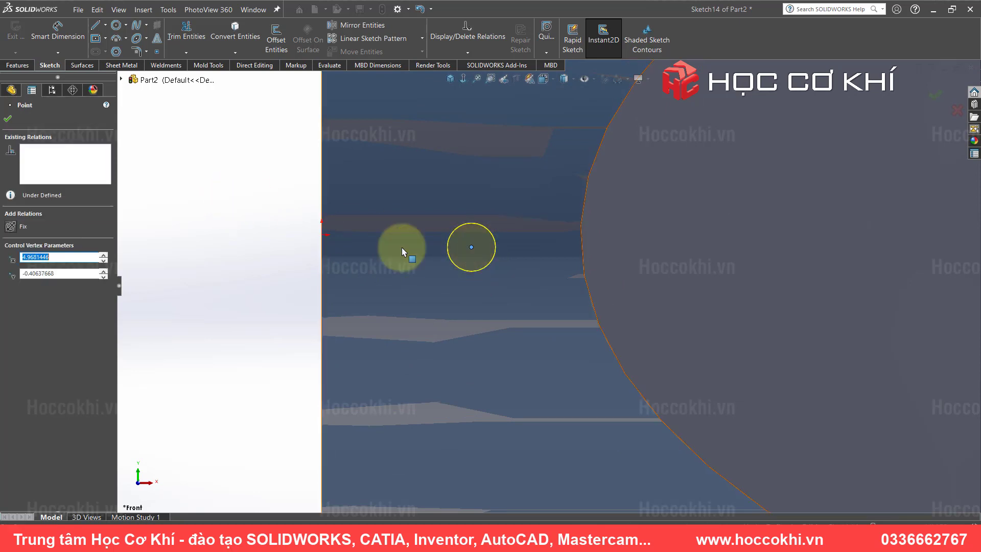
ctrl+click(322, 235)
click(361, 190)
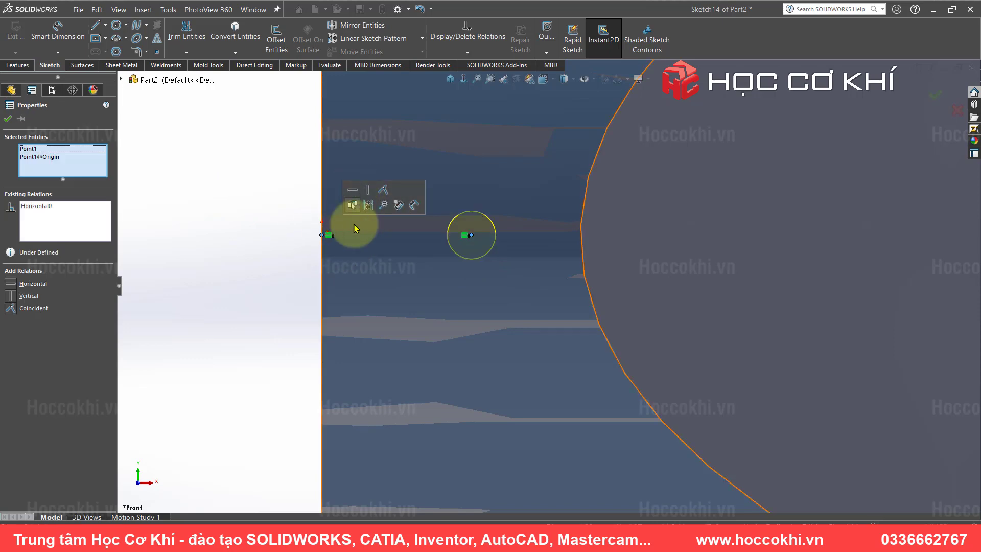
click(225, 180)
key(alt+Tab)
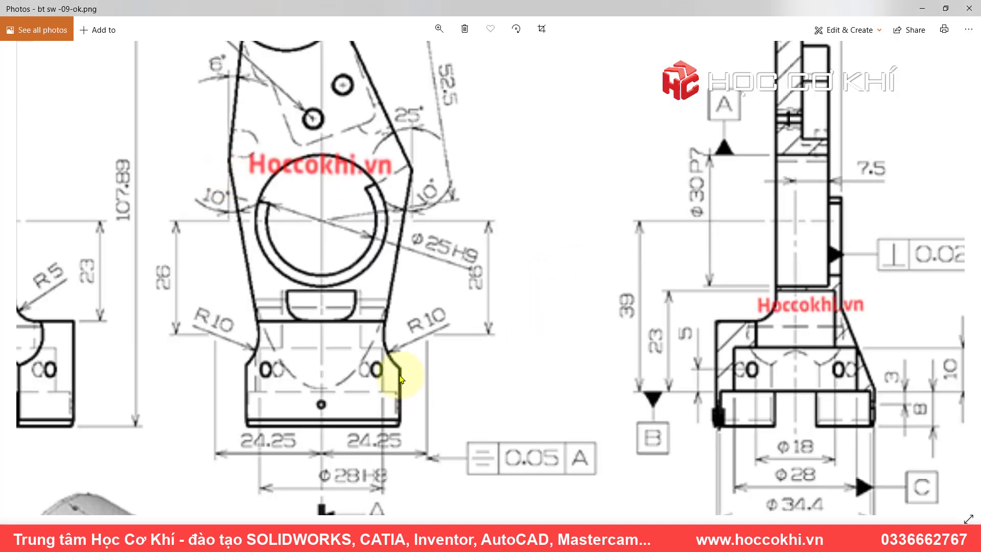
- Pan the drawing to Section A-A to check the 3, 8 and 10 step dimensions
drag(400, 379, 465, 181)
drag(828, 234, 390, 296)
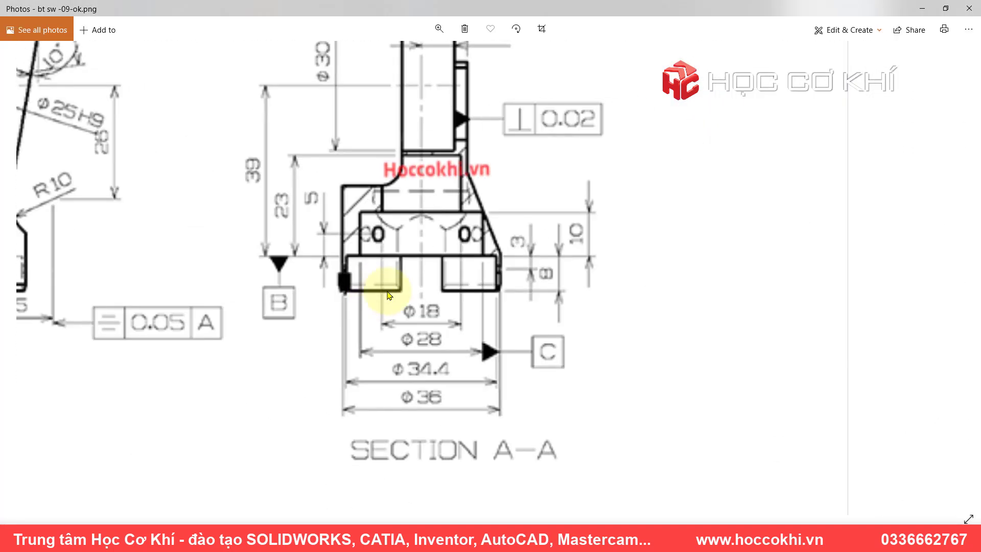
drag(597, 288, 713, 288)
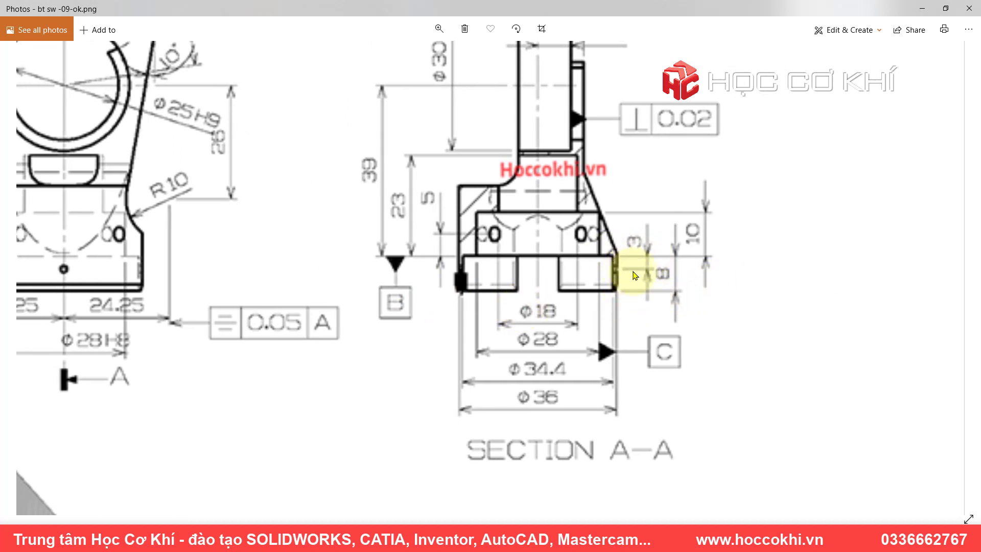
key(alt+Tab)
scroll(613, 279, down, 5)
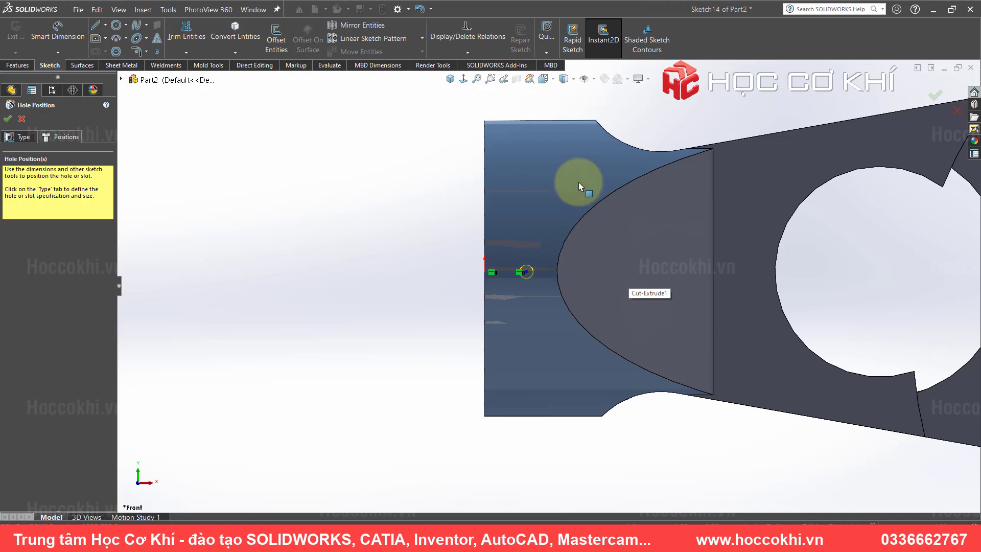
- Show hidden lines and dimension the hole point 3 mm from the vertical construction line
click(564, 79)
click(565, 147)
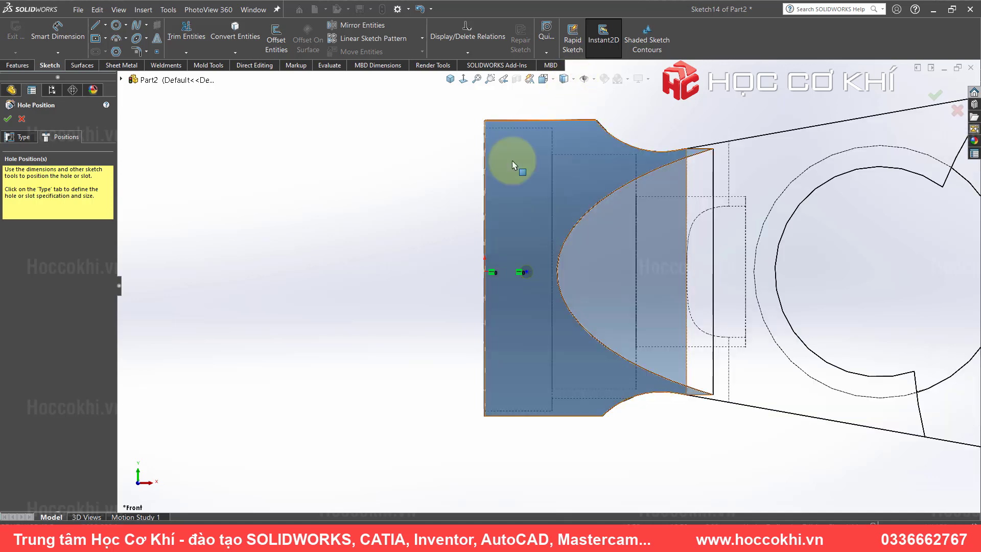
click(57, 30)
scroll(593, 235, down, 3)
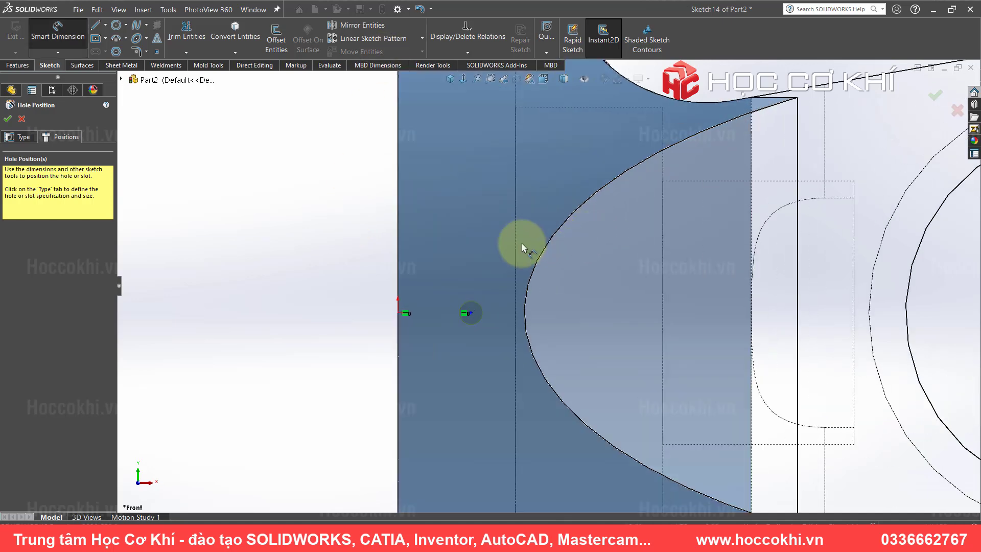
click(515, 204)
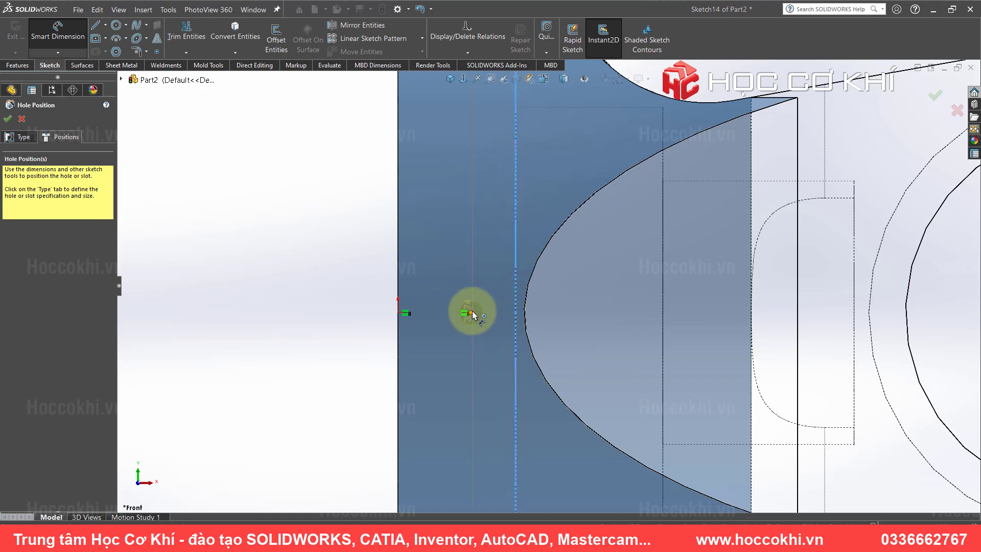
click(495, 226)
text(3)
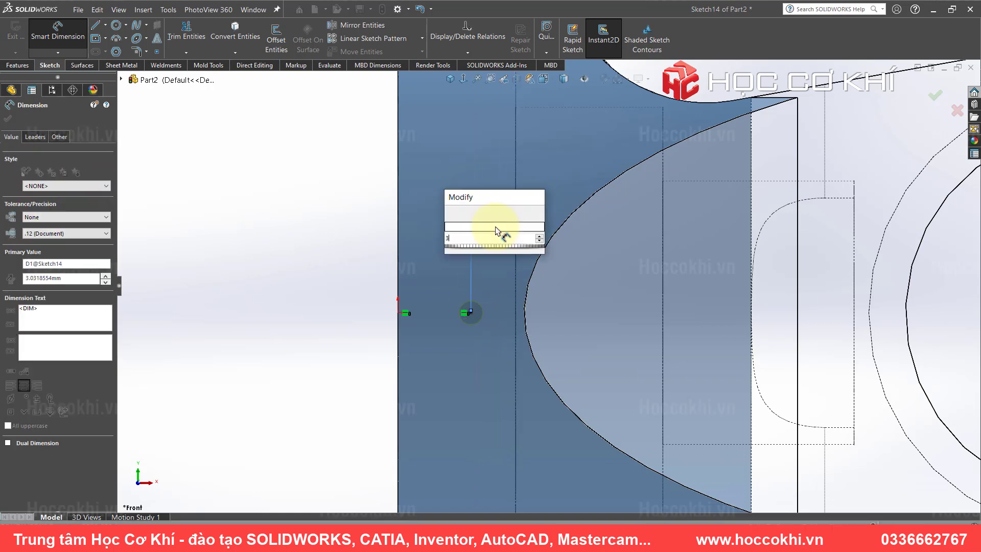
key(Return)
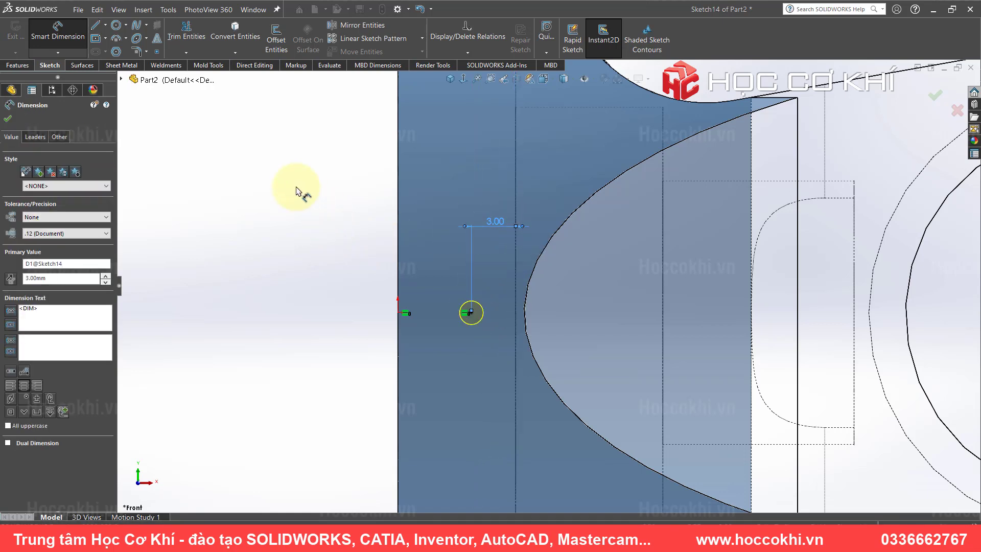
click(297, 191)
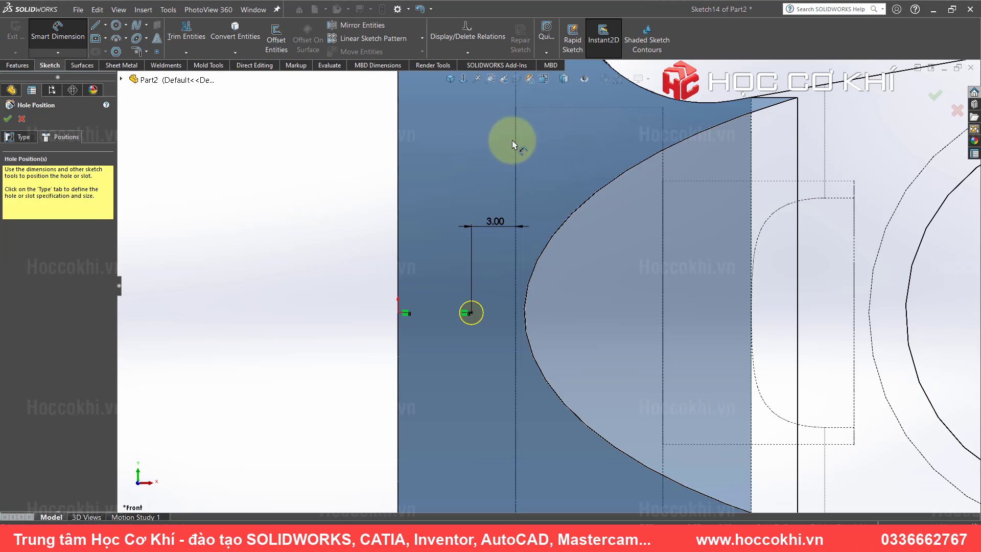
- Complete M2 Tapped Hole1 and display the part shaded with edges
scroll(550, 284, up, 3)
mouse_move(413, 269)
middle_down()
mouse_move(455, 284)
mouse_move(436, 295)
middle_up()
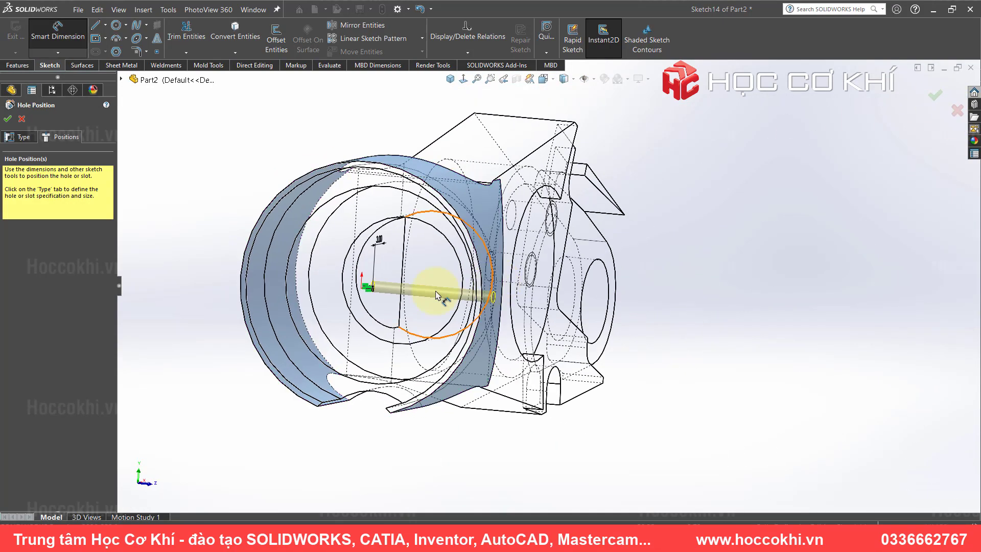
click(934, 97)
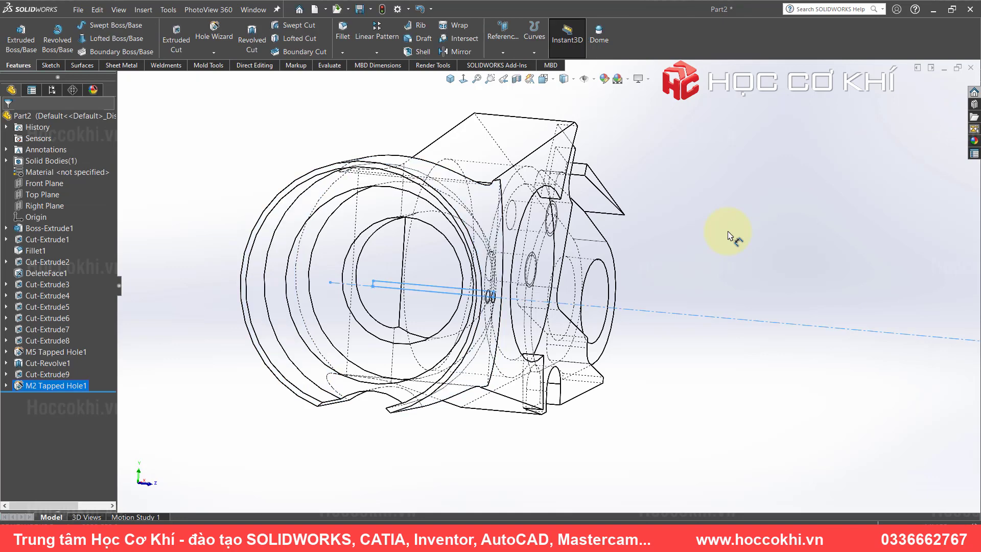
click(565, 79)
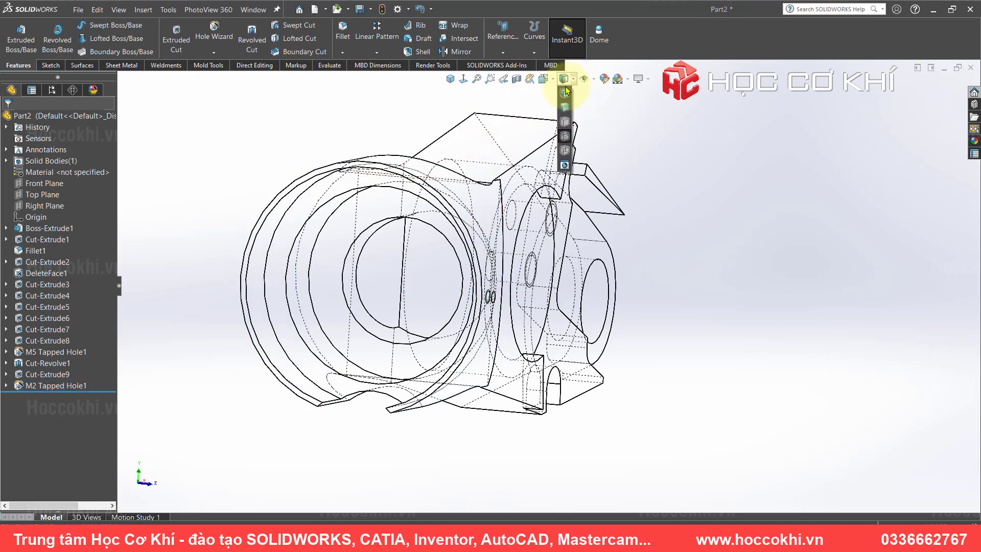
click(565, 93)
scroll(431, 328, up, 5)
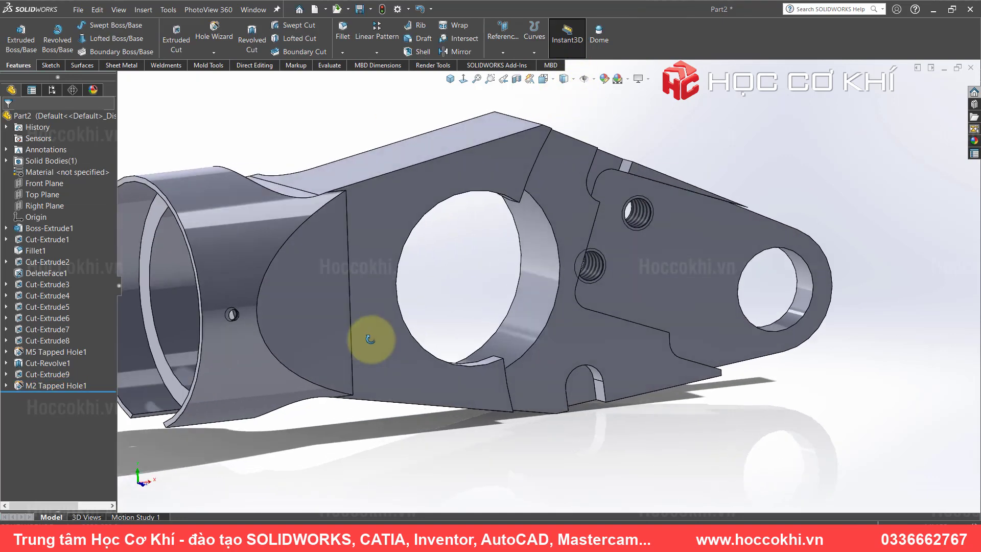
scroll(373, 335, up, 2)
scroll(300, 302, up, 3)
scroll(322, 285, up, 3)
- Orbit around the small tapped hole and the ring end to inspect them
mouse_move(322, 284)
middle_down()
mouse_move(263, 300)
mouse_move(258, 367)
middle_up()
scroll(350, 259, up, 3)
scroll(405, 186, up, 2)
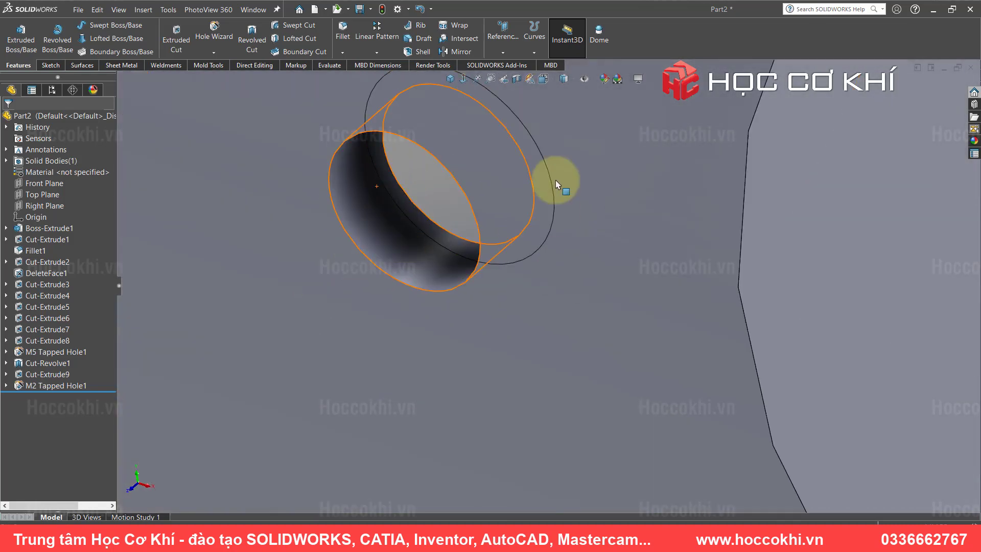
scroll(409, 202, down, 5)
scroll(390, 208, down, 3)
mouse_move(390, 208)
middle_down()
mouse_move(602, 318)
mouse_move(782, 234)
mouse_move(857, 250)
mouse_move(681, 261)
mouse_move(642, 287)
mouse_move(712, 282)
mouse_move(690, 276)
middle_up()
key(alt+Tab)
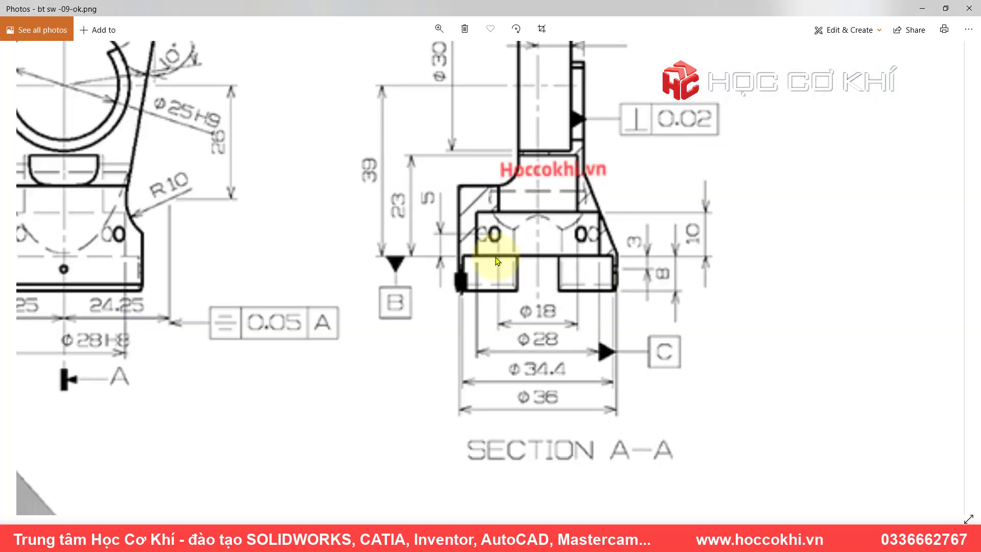
- Pan the drawing to the Ø16 45° side view and the front view
drag(360, 267, 759, 221)
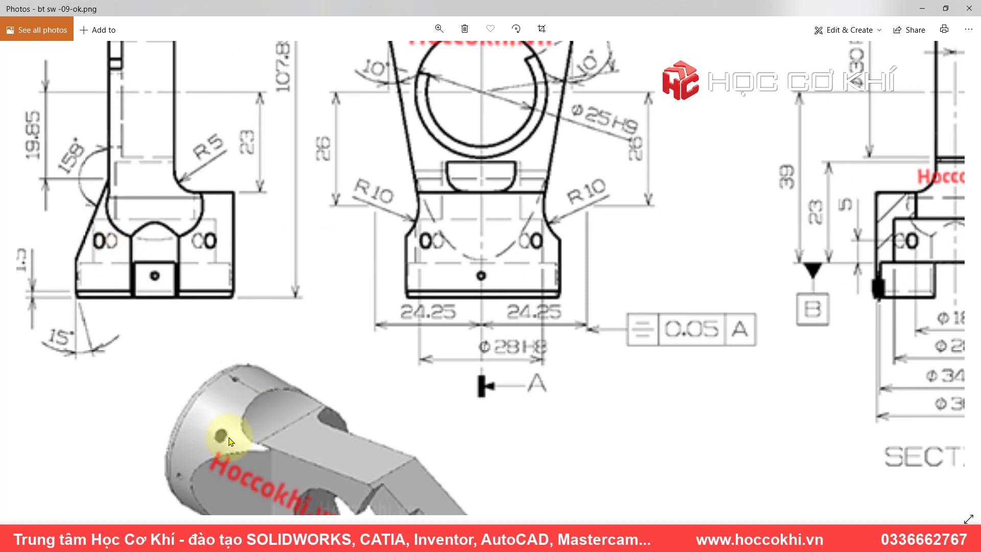
scroll(373, 288, down, 3)
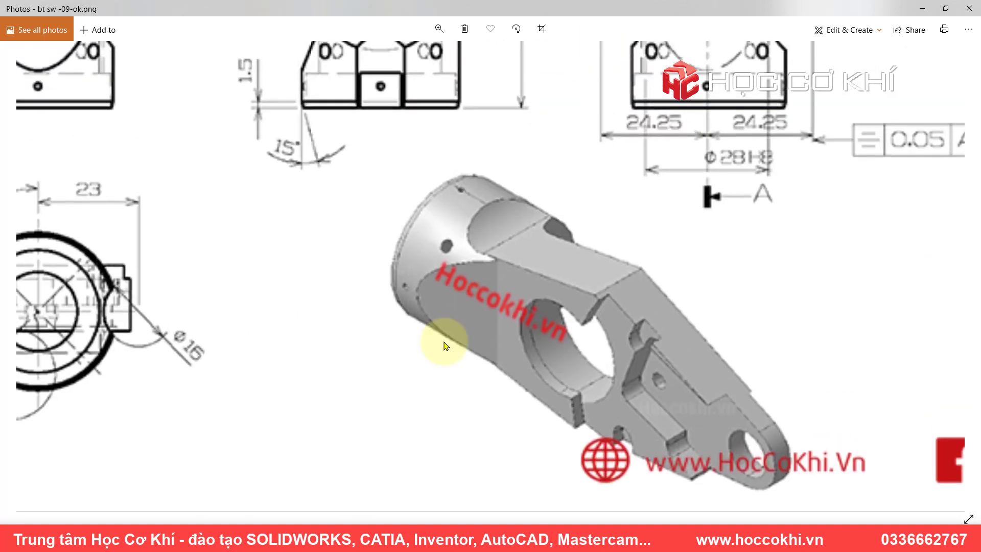
scroll(593, 393, up, 3)
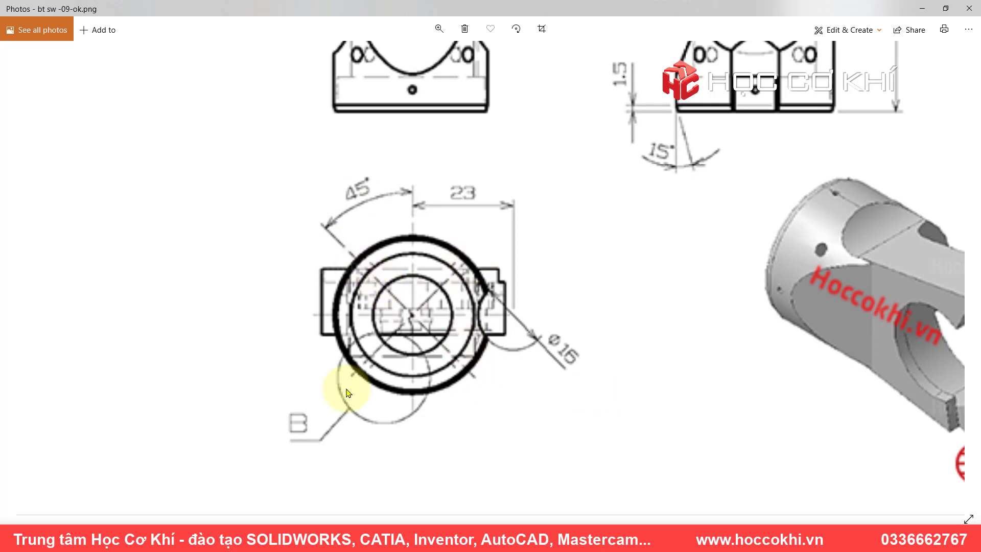
key(alt+Tab)
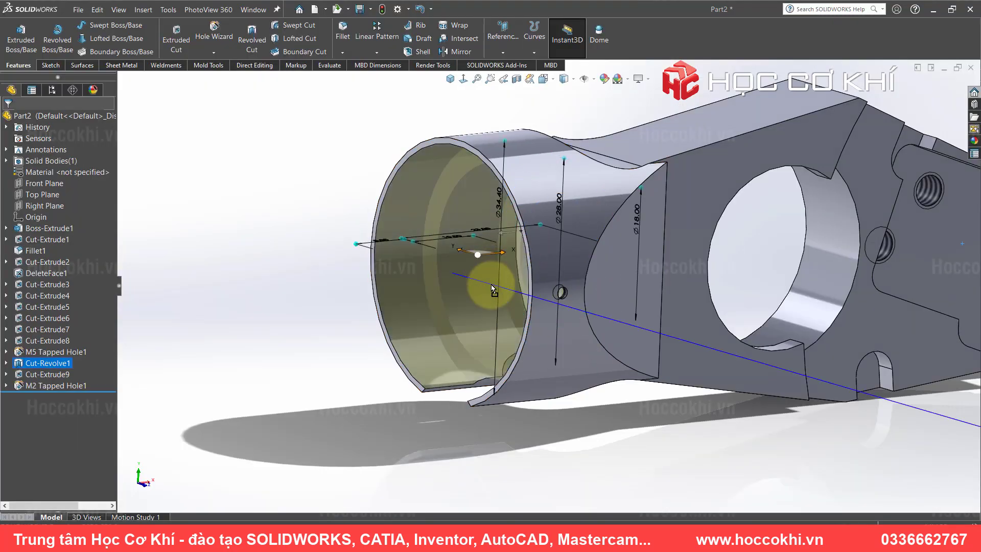
- Dismiss the feature-move warning and orbit around the cylindrical tube end
drag(523, 236, 506, 266)
click(569, 224)
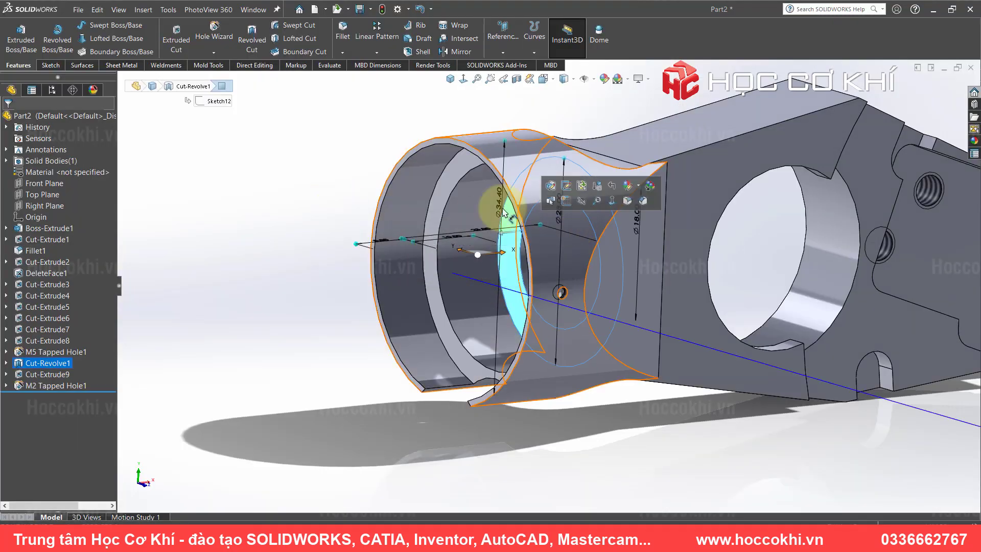
middle_drag(547, 219, 356, 201)
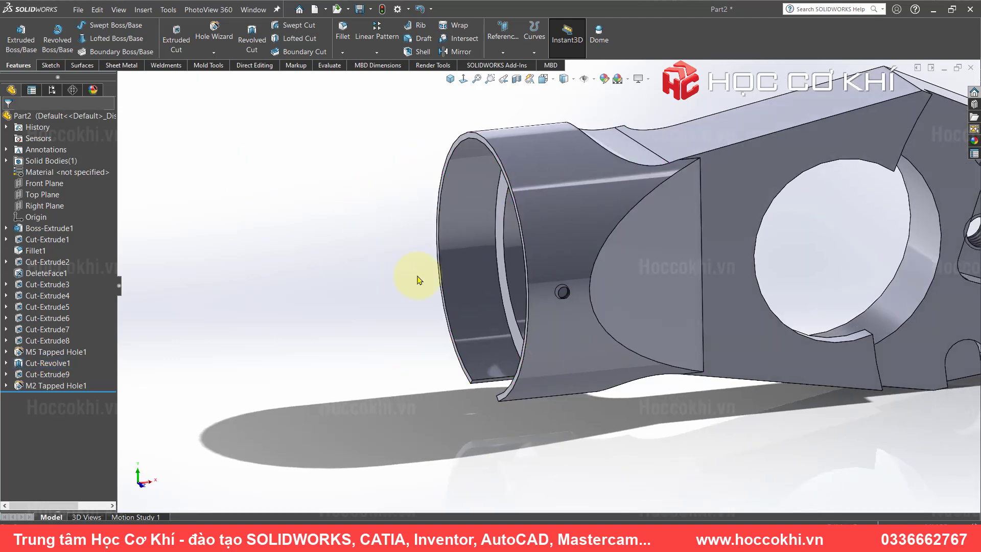
click(449, 80)
scroll(428, 159, down, 3)
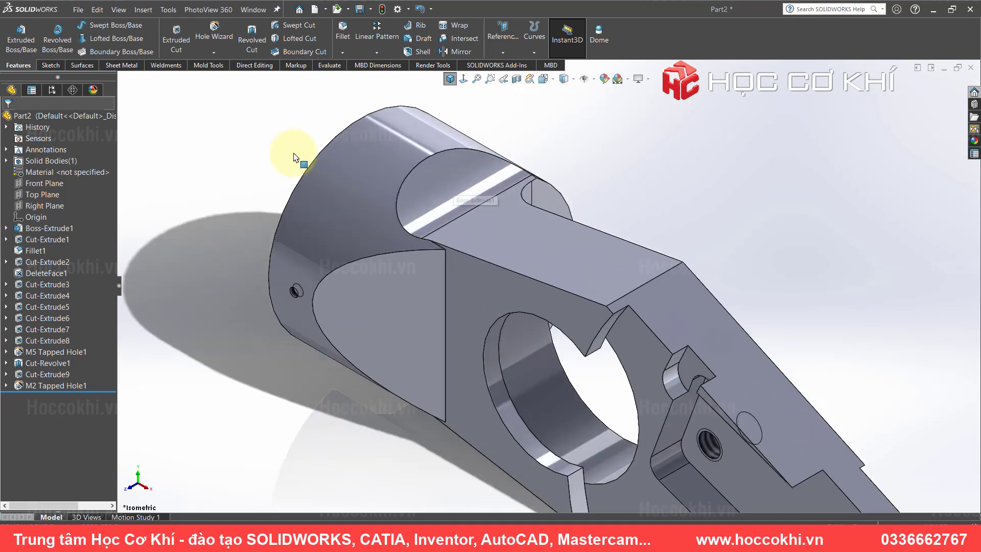
click(339, 171)
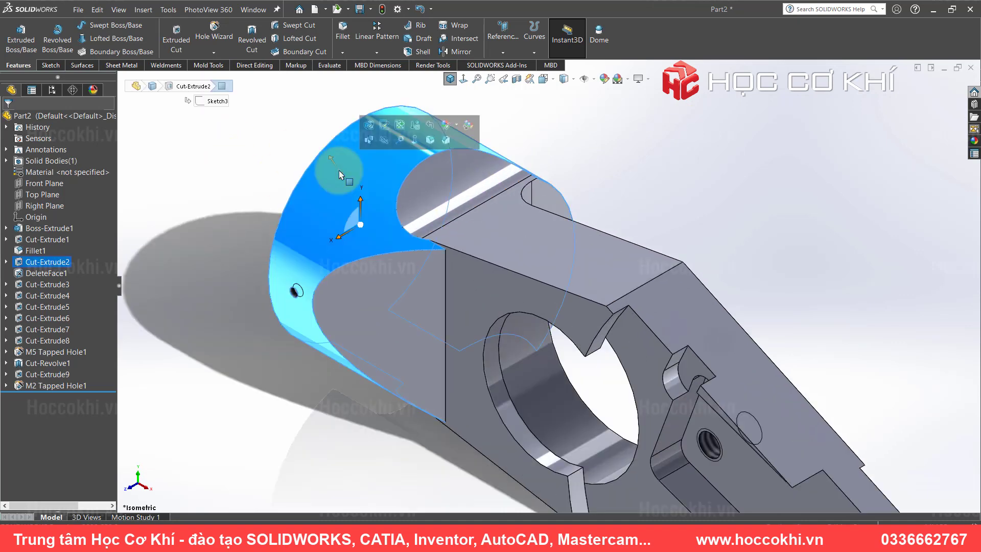
mouse_move(404, 272)
middle_down()
mouse_move(493, 204)
mouse_move(494, 254)
middle_up()
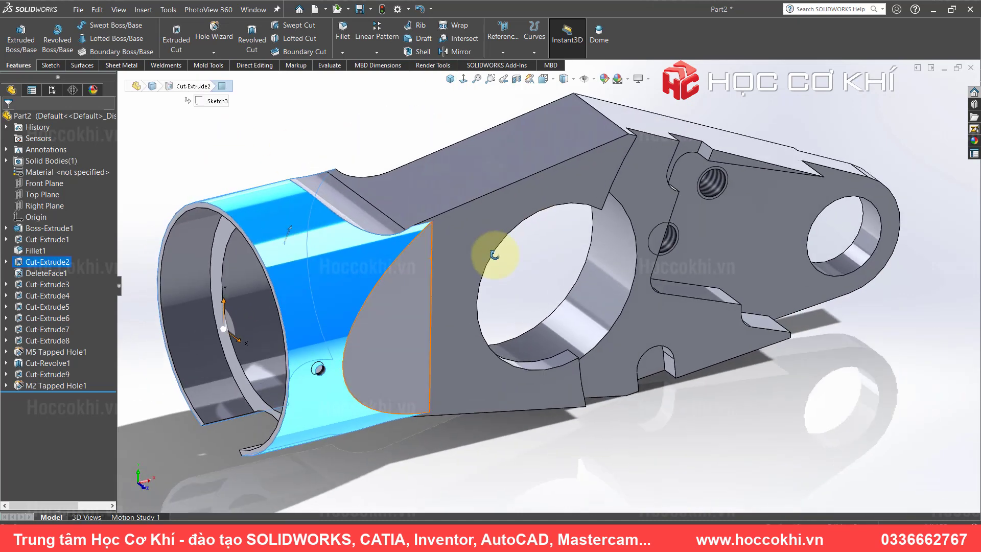
- Return to isometric view and select Front Plane for the next sketch
click(260, 109)
click(450, 80)
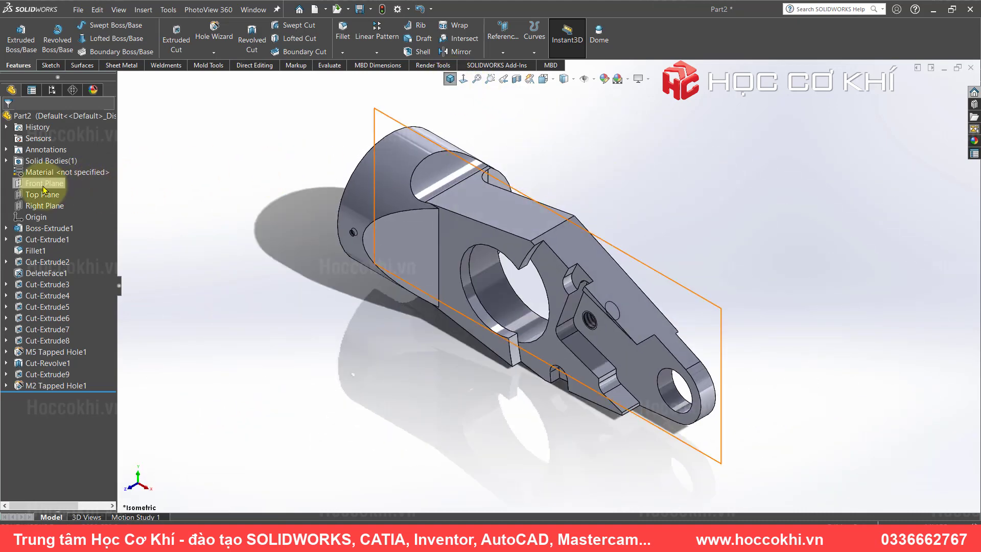
click(286, 151)
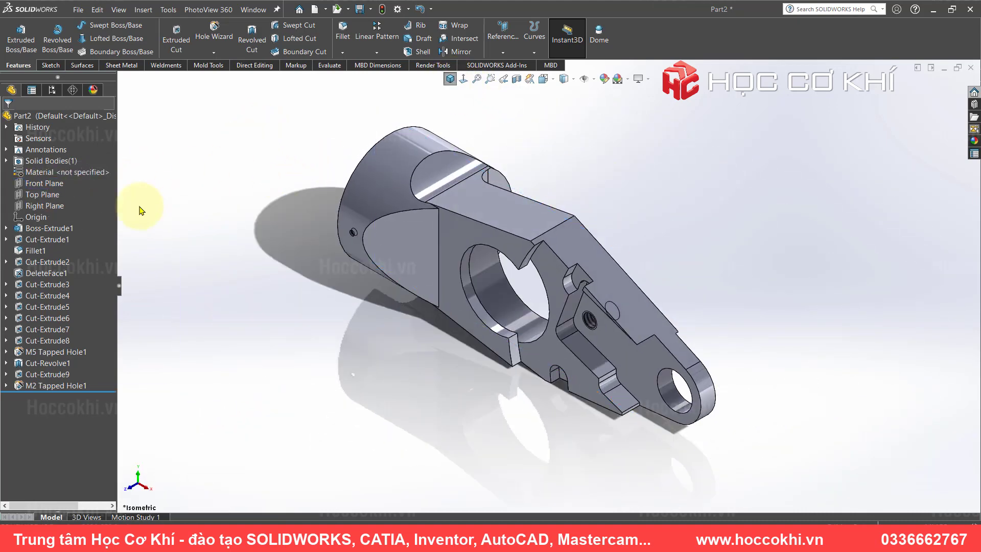
click(38, 185)
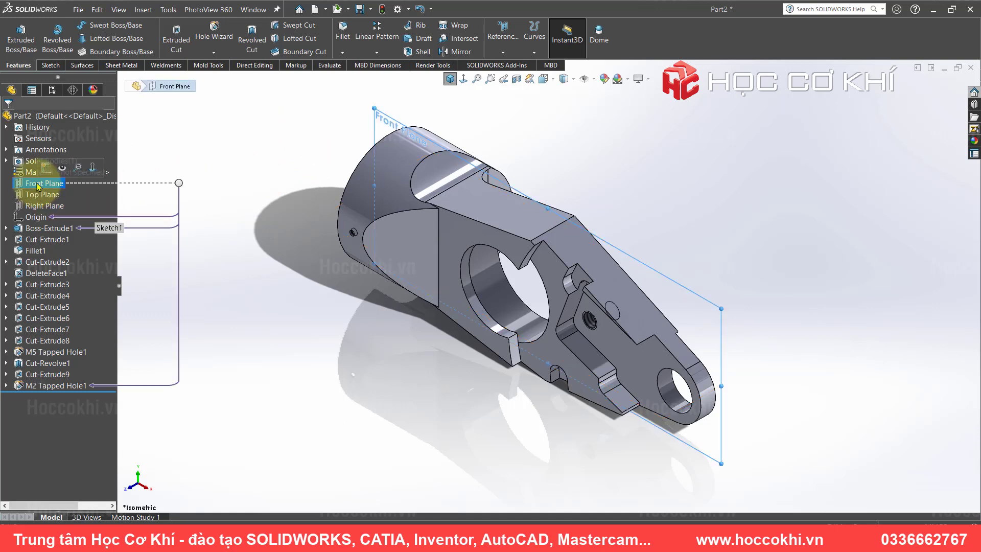
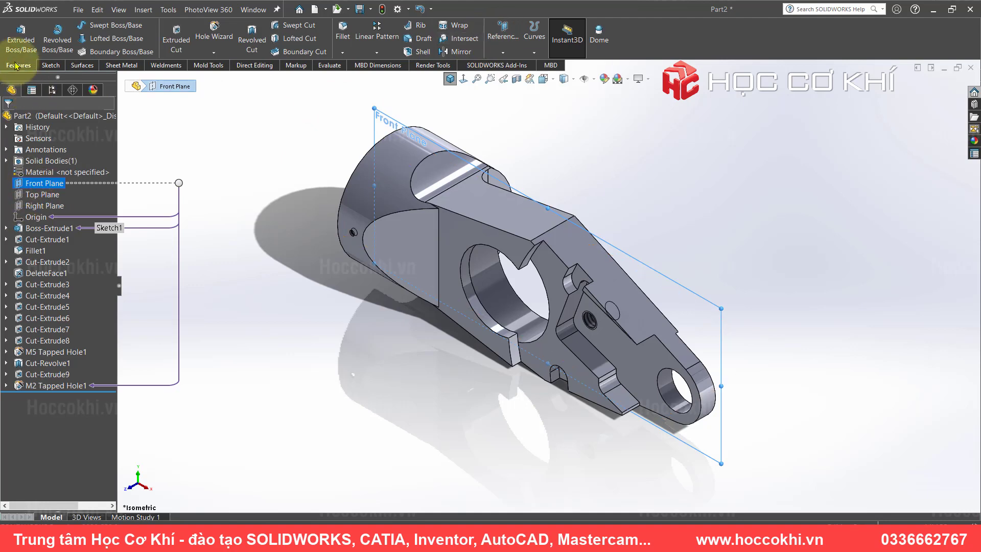
- Start a new reference plane from the Front Plane and show temporary axes
click(502, 51)
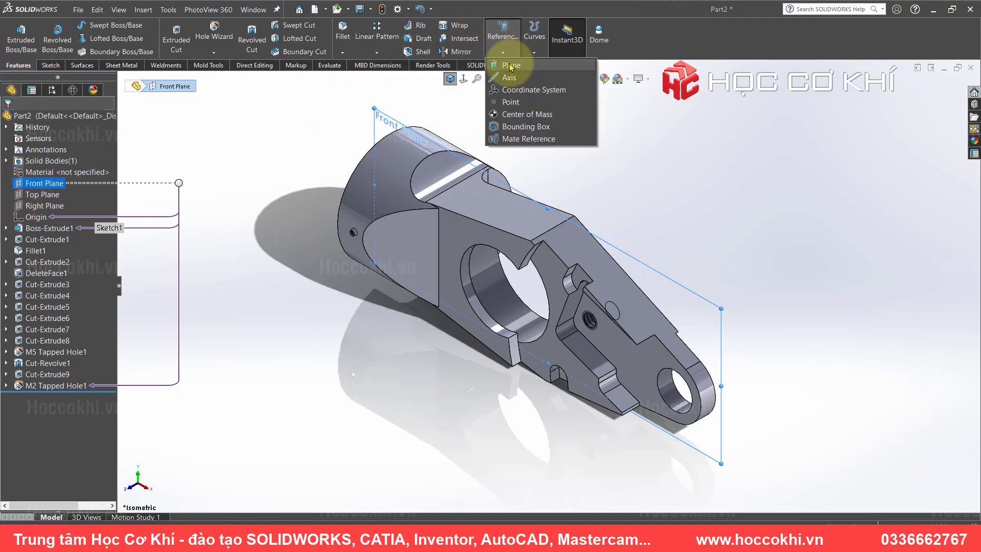
click(511, 66)
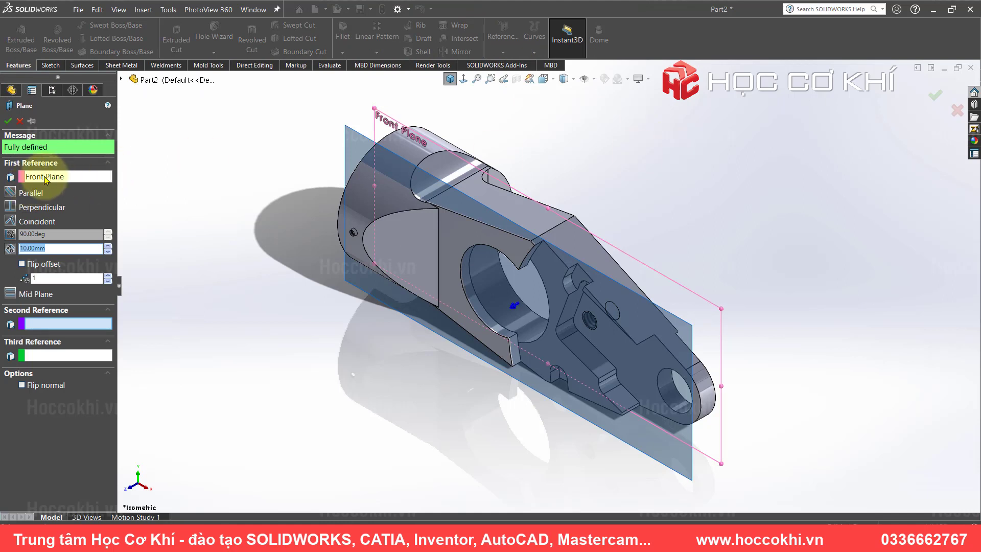
click(39, 324)
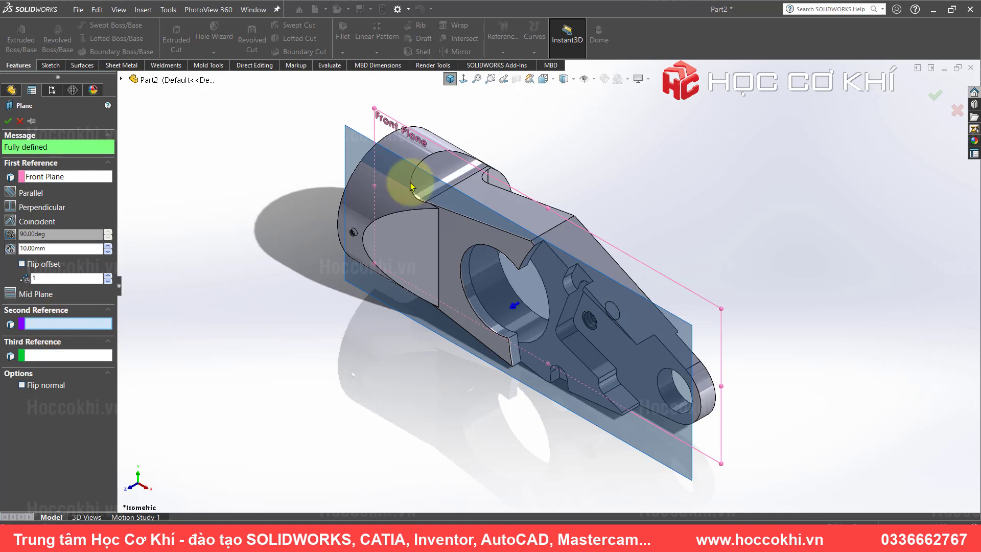
click(594, 82)
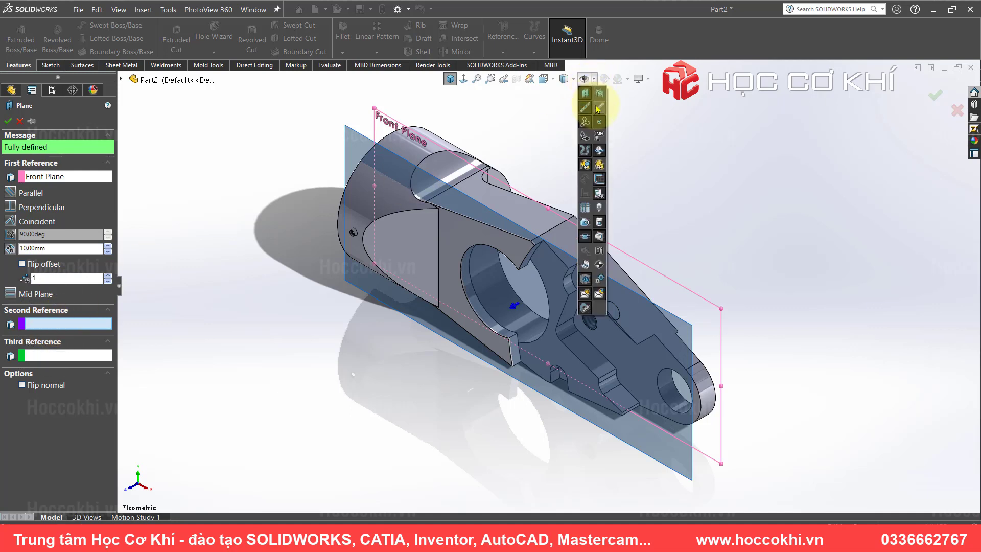
click(412, 237)
- Use the cylinder's Axis<1> as second reference at a 45° angle, creating Plane1
mouse_move(248, 254)
middle_down()
mouse_move(644, 352)
mouse_move(384, 305)
middle_up()
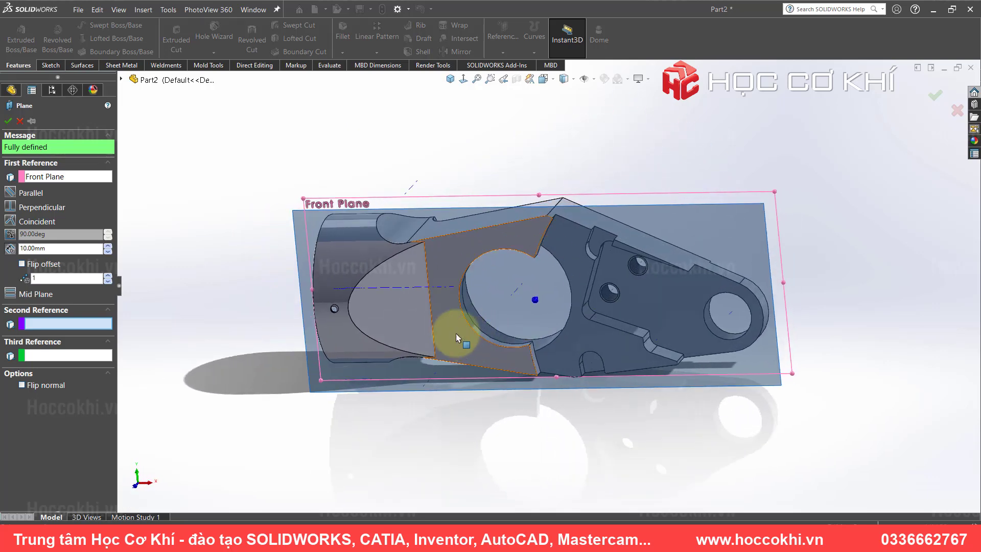
scroll(384, 306, down, 3)
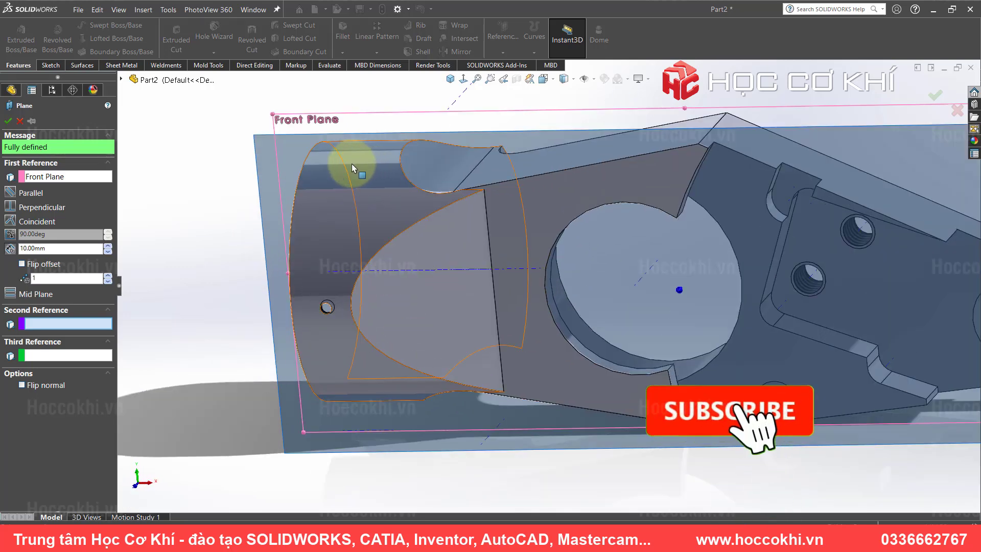
click(388, 269)
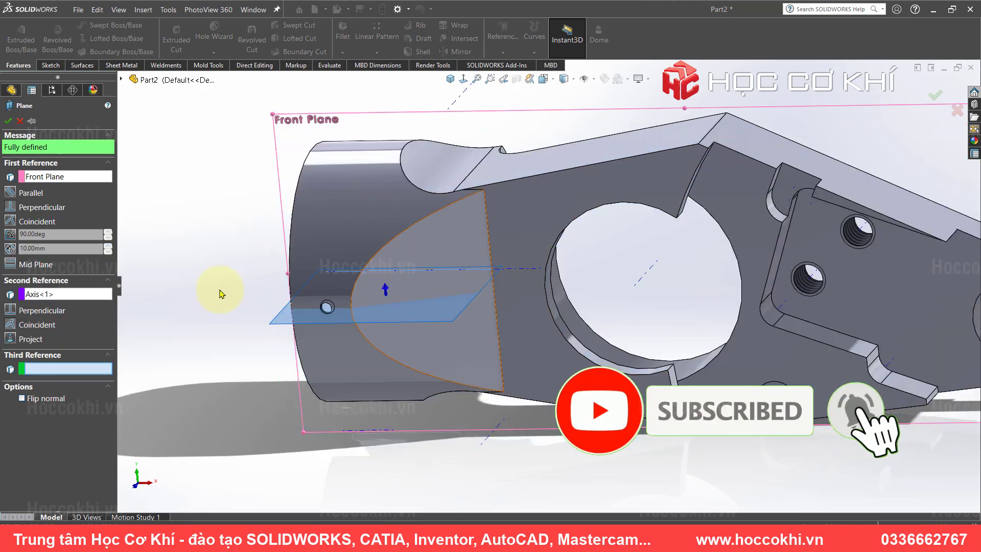
click(11, 234)
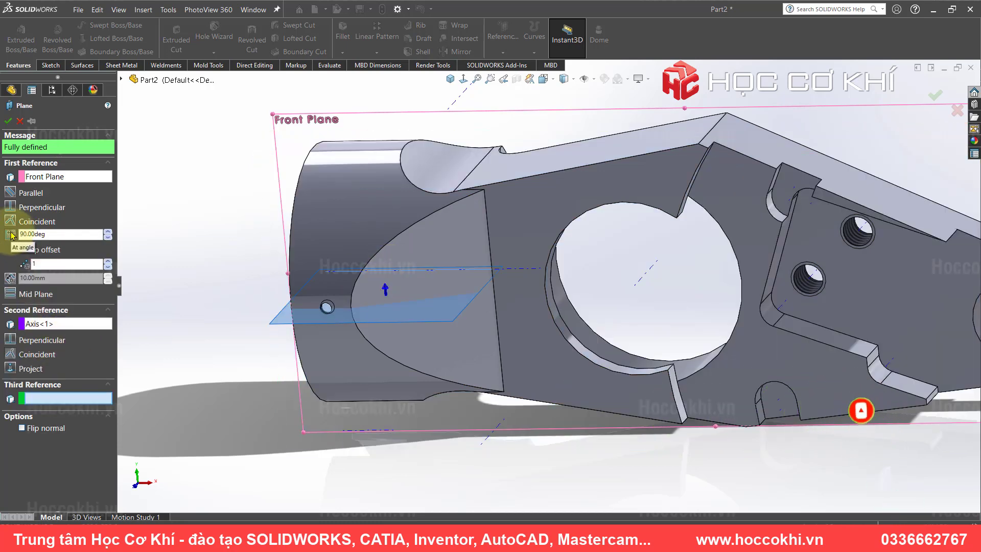
drag(62, 233, 2, 237)
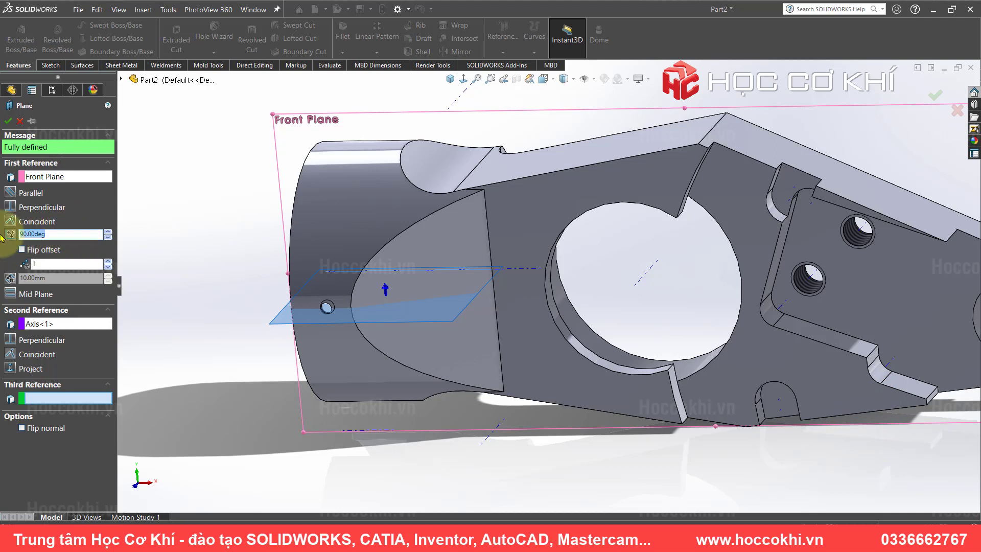
text(45)
key(Return)
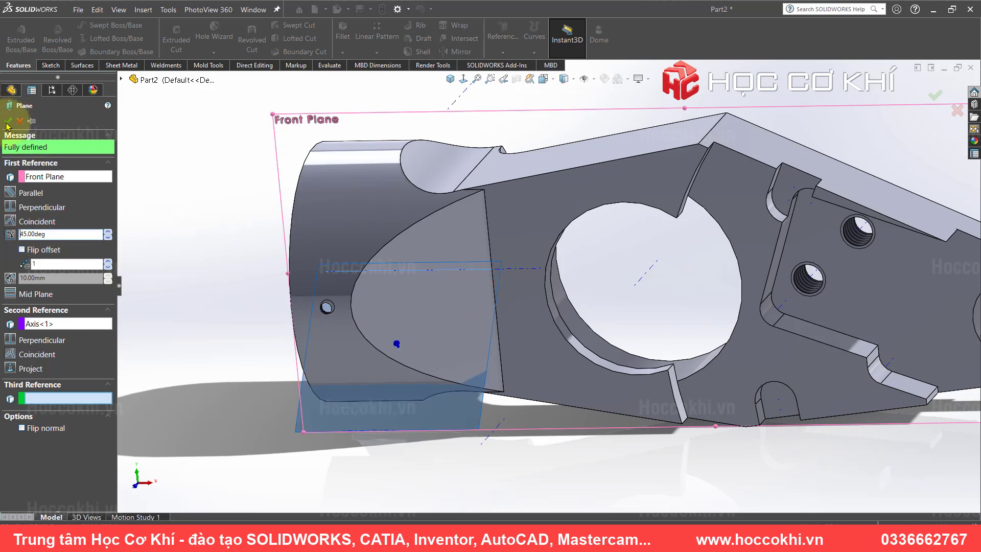
click(8, 122)
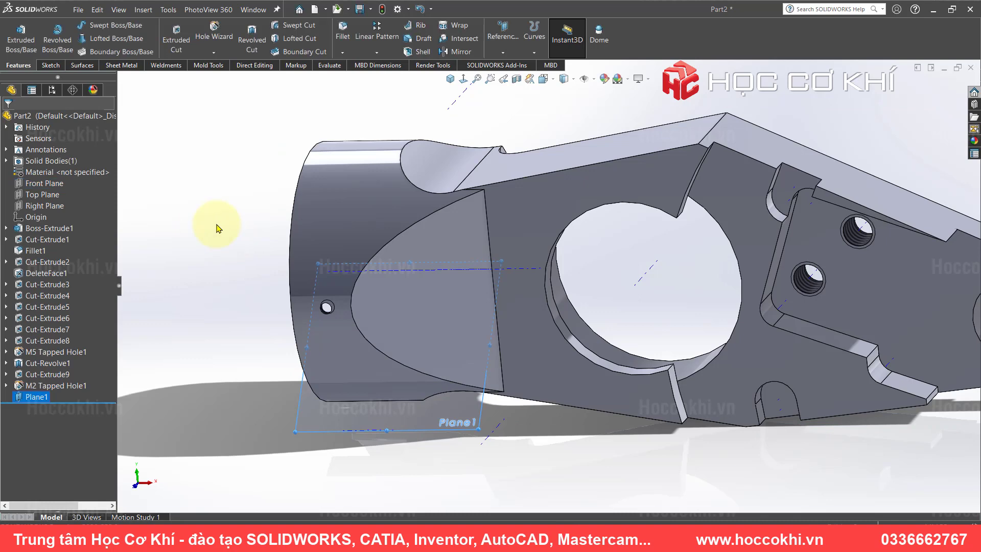
- Drag Plane1's corner to cover the cylindrical end, then select Plane1
key(f)
click(468, 372)
mouse_move(468, 372)
middle_down()
mouse_move(525, 361)
mouse_move(523, 383)
middle_up()
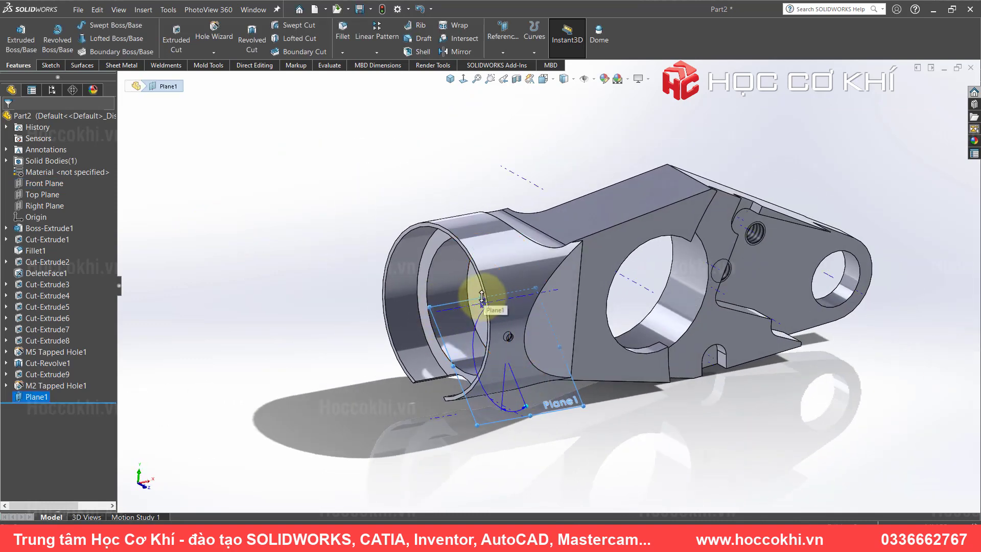
drag(429, 306, 384, 232)
click(353, 198)
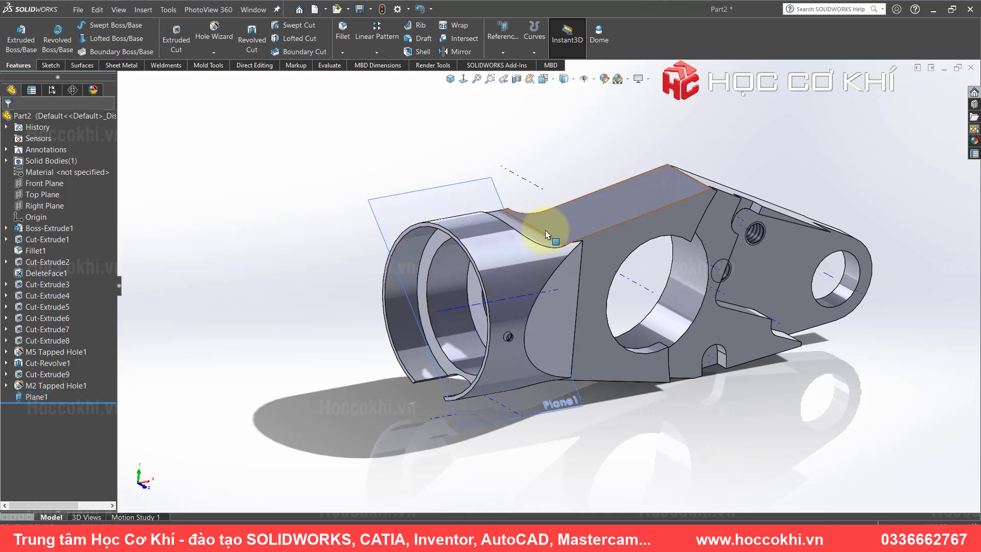
mouse_move(545, 230)
middle_down()
mouse_move(471, 219)
mouse_move(499, 289)
mouse_move(446, 179)
middle_up()
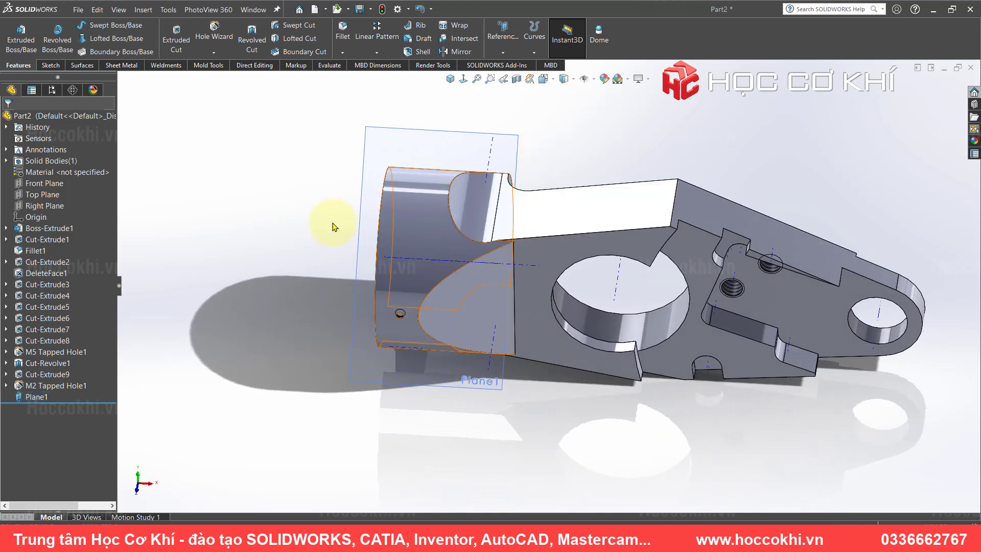
click(407, 147)
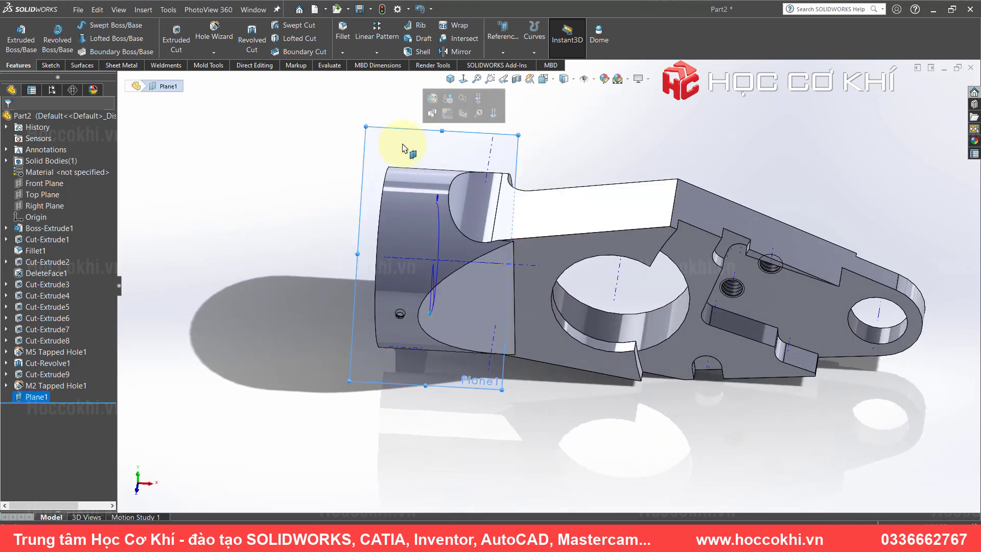
click(286, 194)
click(387, 147)
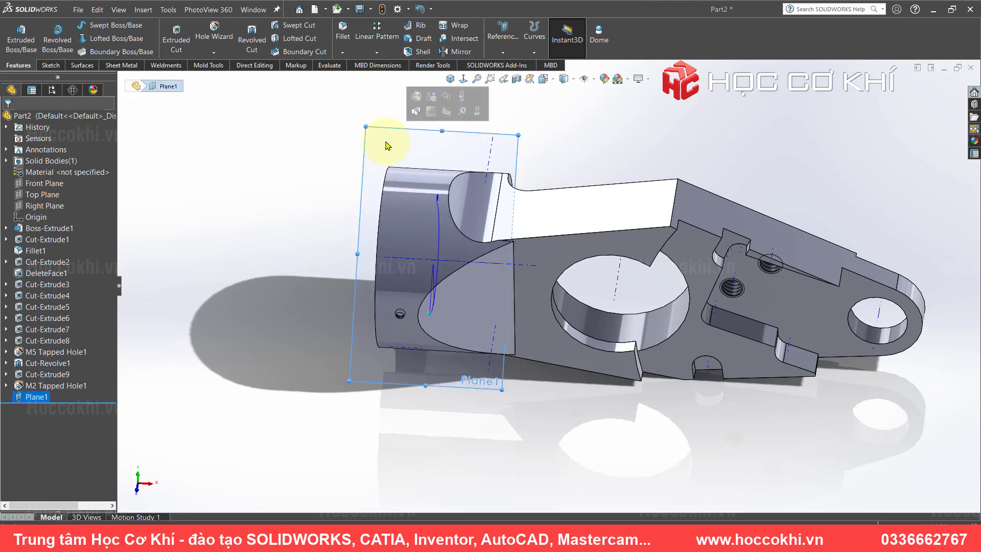
- Define a Hole Wizard Straight Tap, size M4, Through All, on Plane1
click(208, 37)
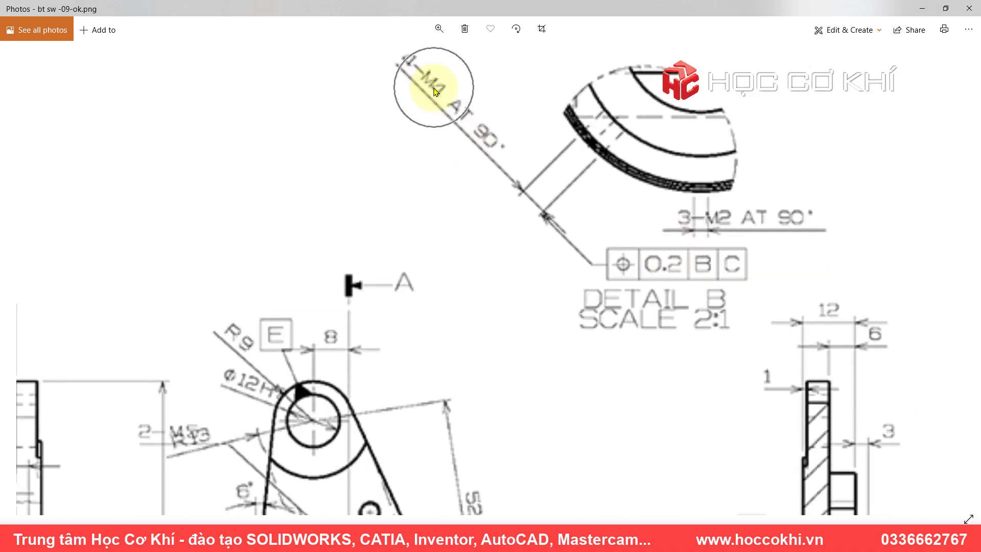
key(alt+Tab)
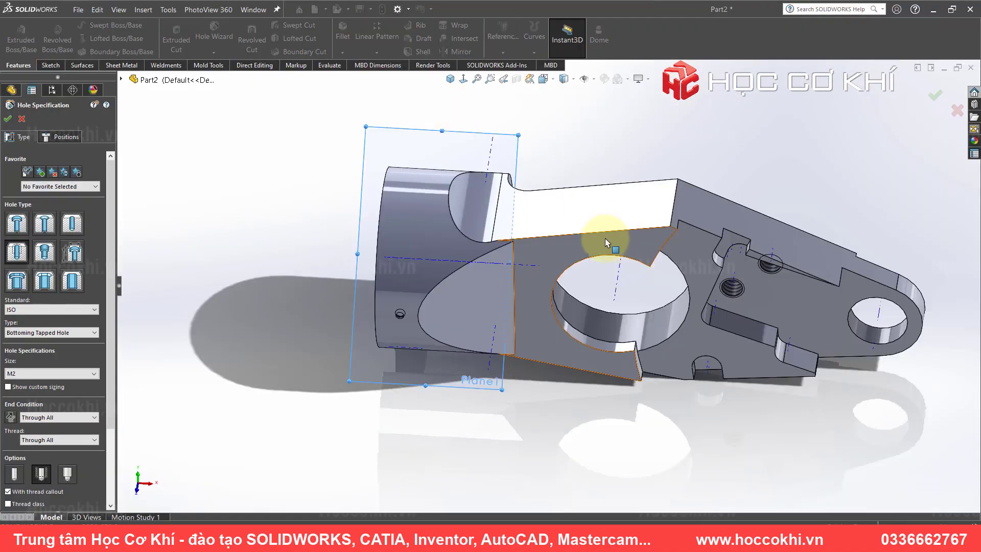
click(15, 253)
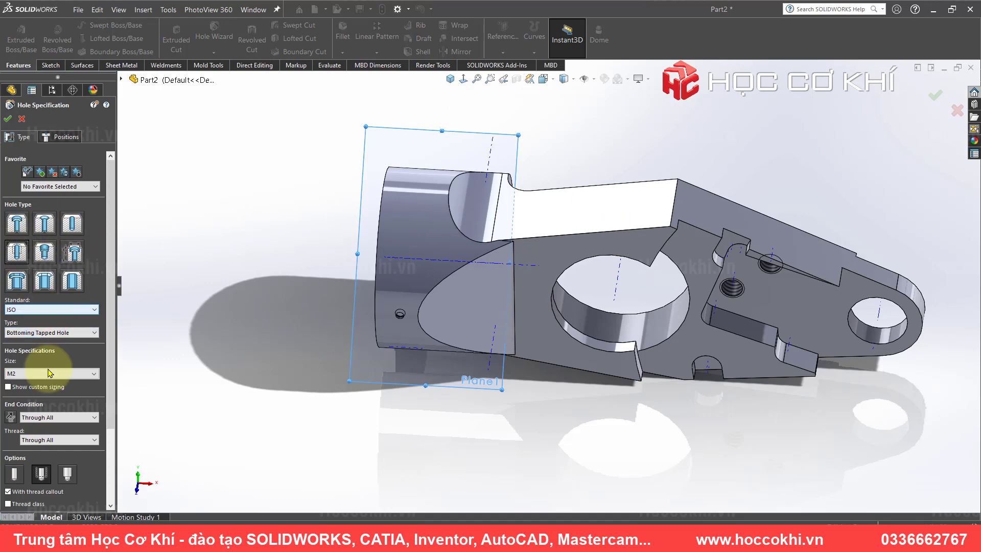
click(31, 374)
click(23, 424)
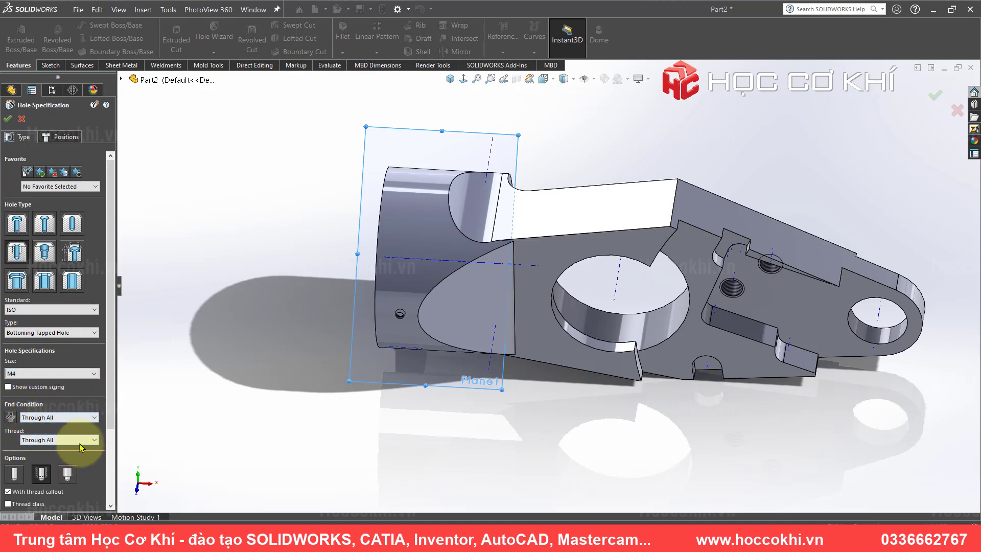
click(62, 137)
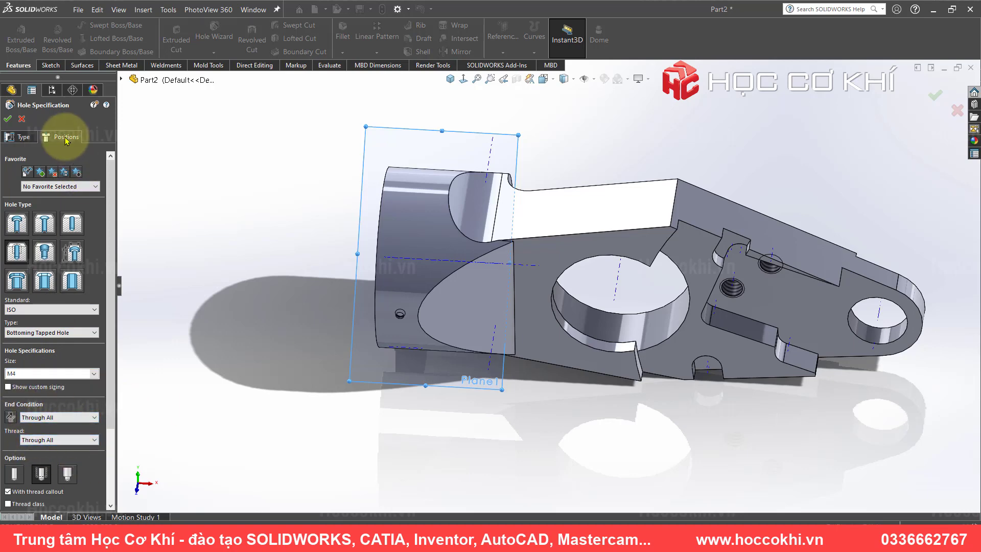
- View Plane1 normal-to, zoom into the cylindrical end, then switch to the reference drawing
click(463, 79)
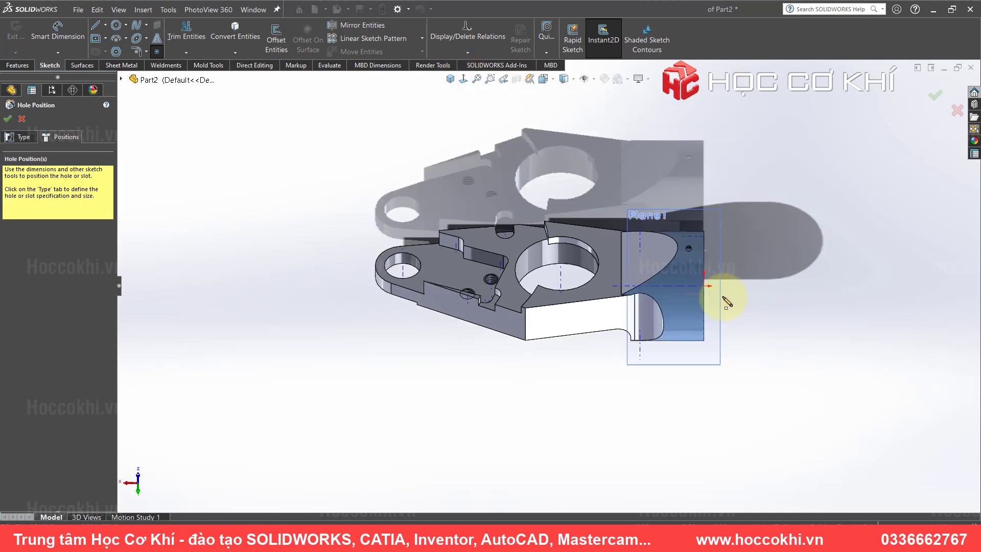
scroll(726, 296, down, 5)
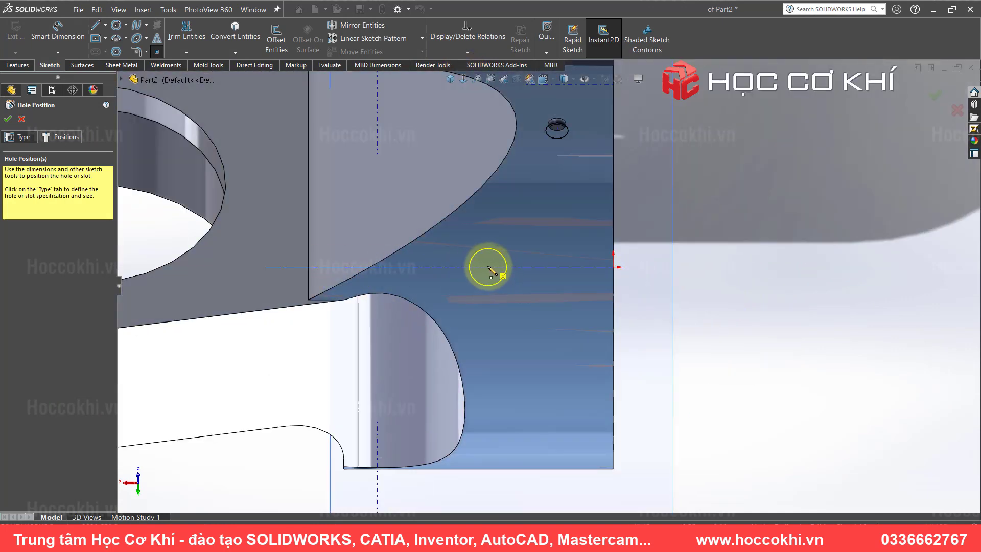
key(alt+Tab)
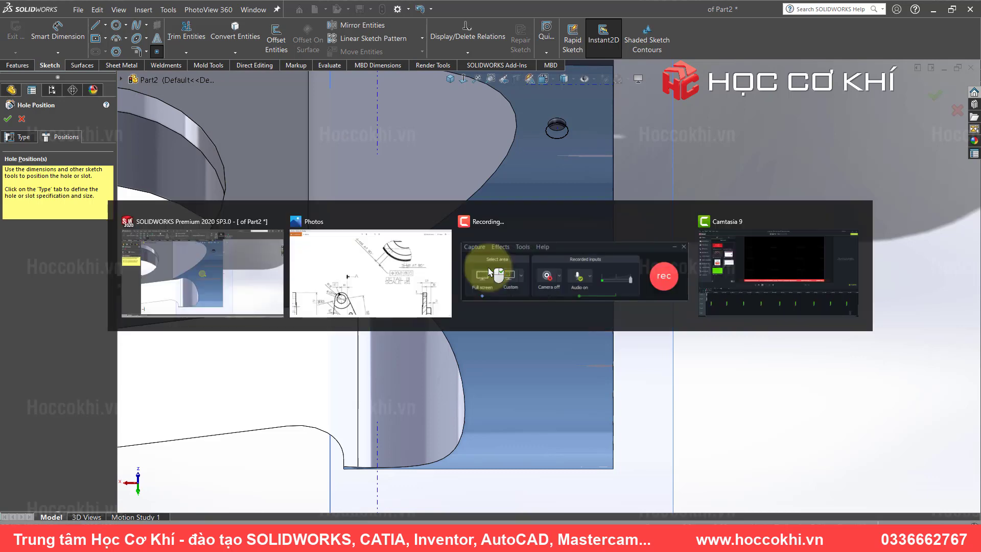
- Pan the reference drawing to Section A-A, then return to SOLIDWORKS
drag(535, 380, 483, 131)
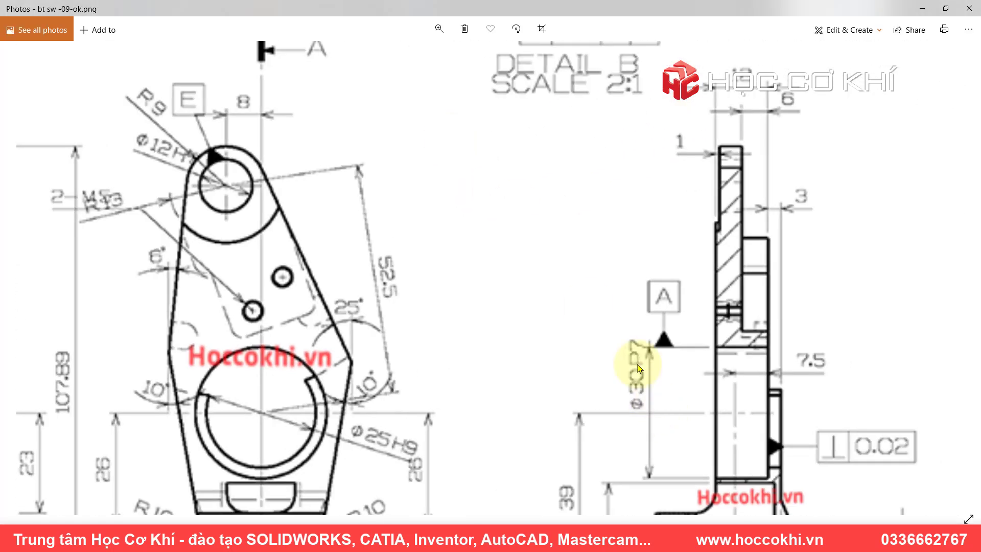
drag(603, 383, 529, 90)
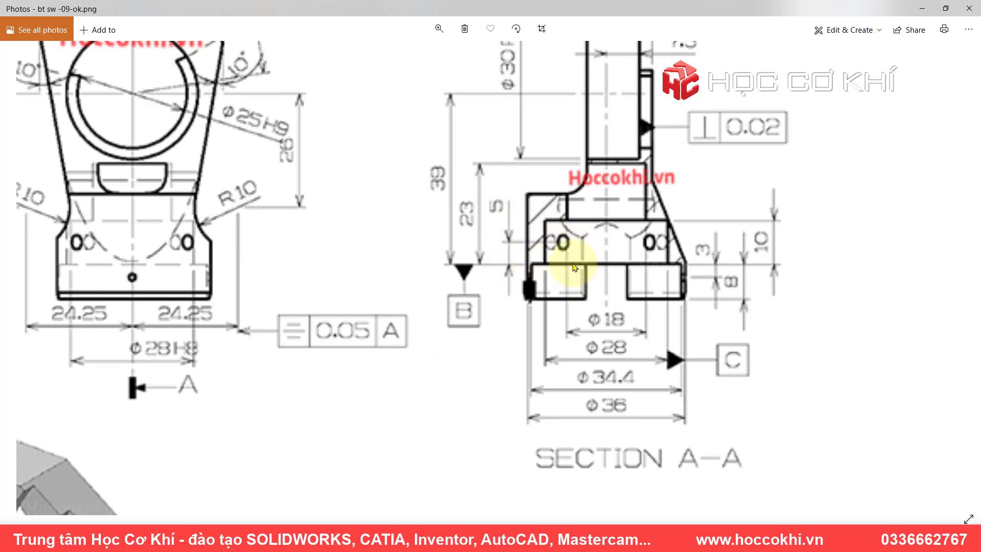
key(alt+Tab)
- Switch the display style to Hidden Lines Visible
scroll(608, 226, up, 5)
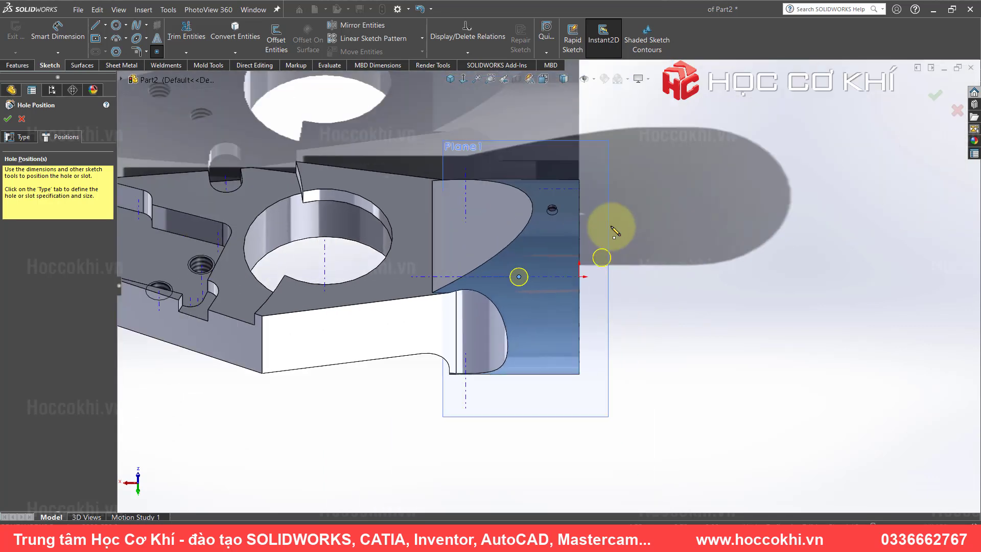
click(567, 81)
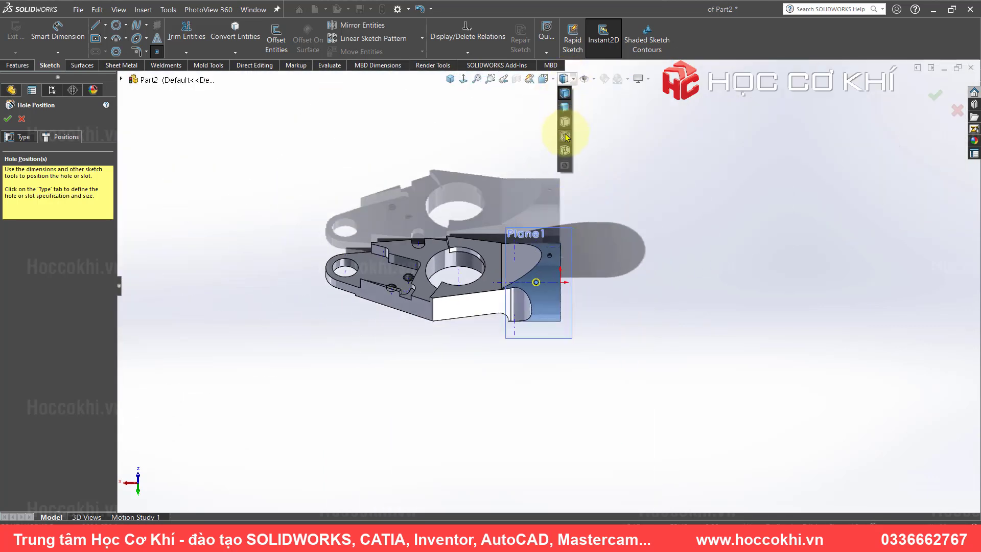
click(566, 137)
scroll(536, 255, up, 3)
scroll(519, 281, up, 3)
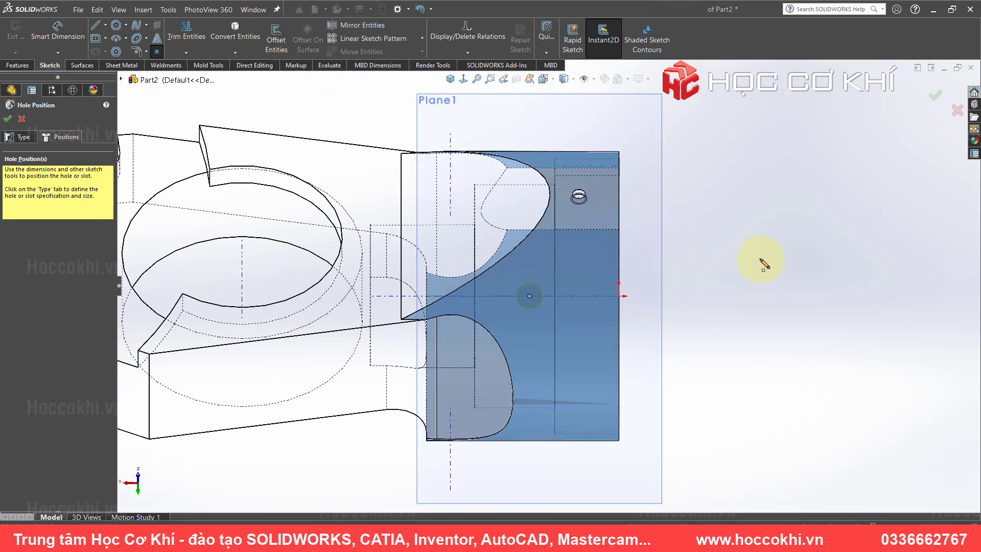
- Dimension the hole centre 5 mm from the edge and finish M4 Tapped Hole1
key(d)
click(530, 297)
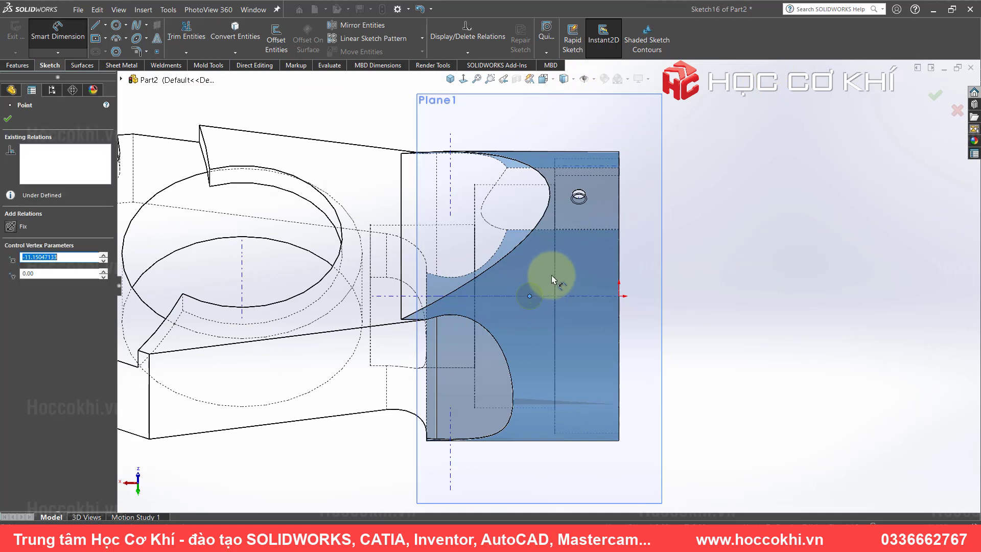
click(555, 276)
click(537, 337)
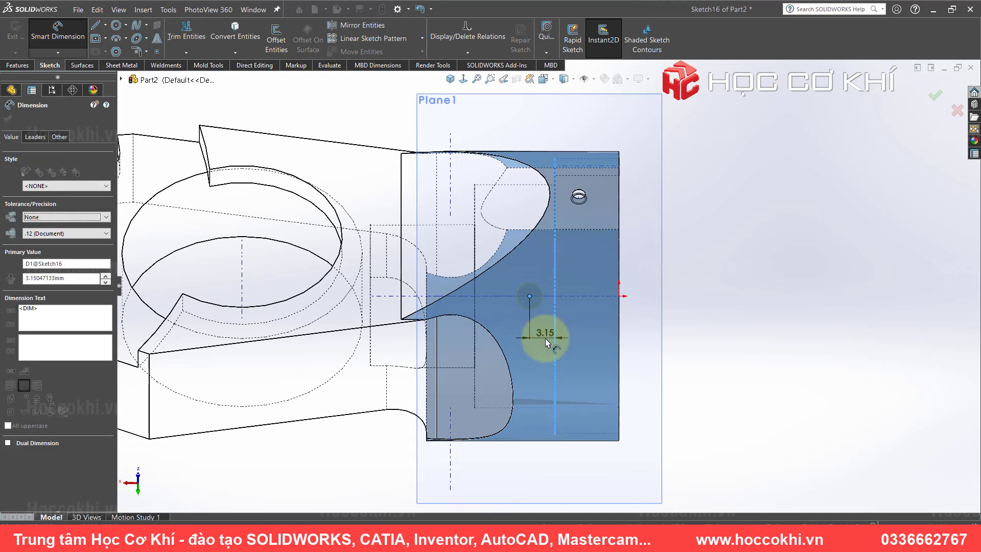
text(5)
key(Return)
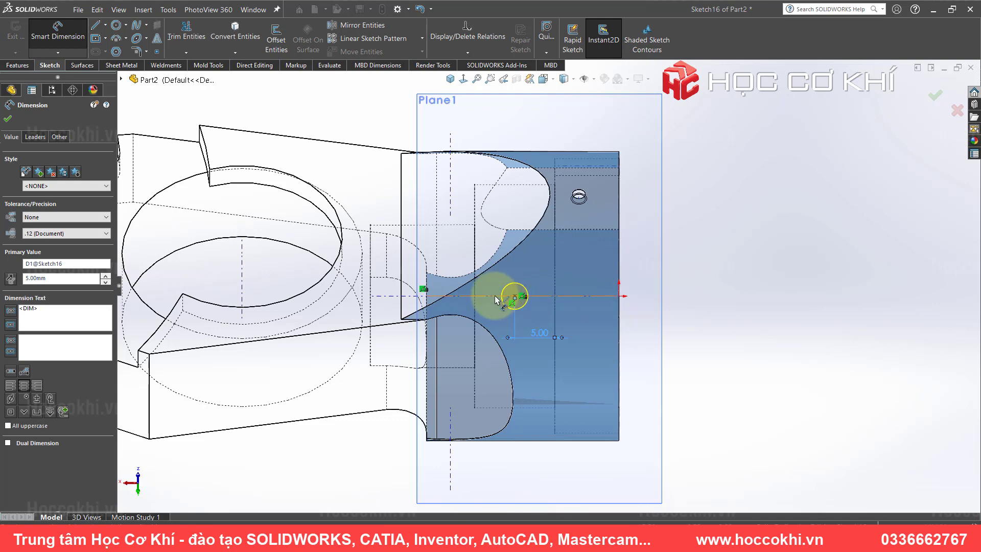
click(931, 98)
- Close the hole settings and display the part Shaded with Edges
key(Return)
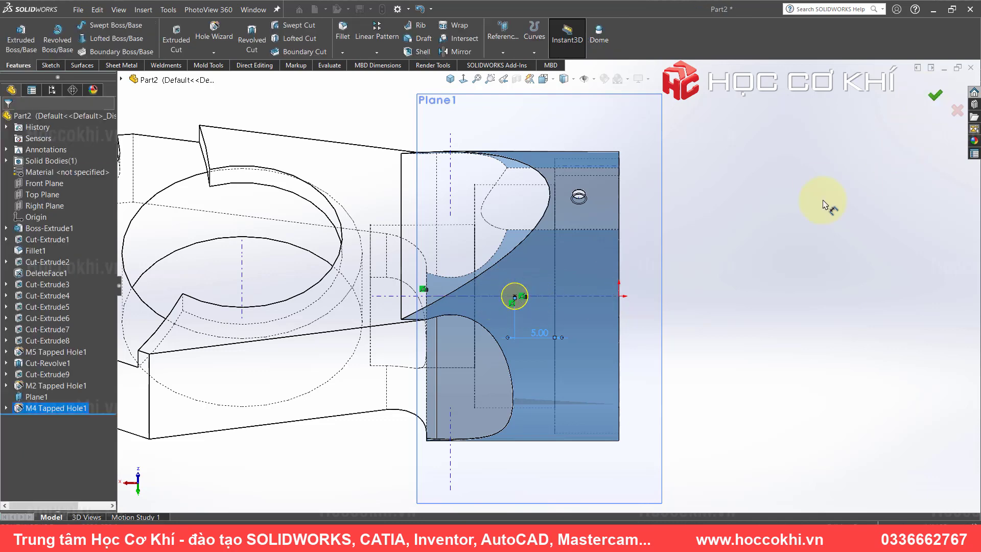
click(564, 79)
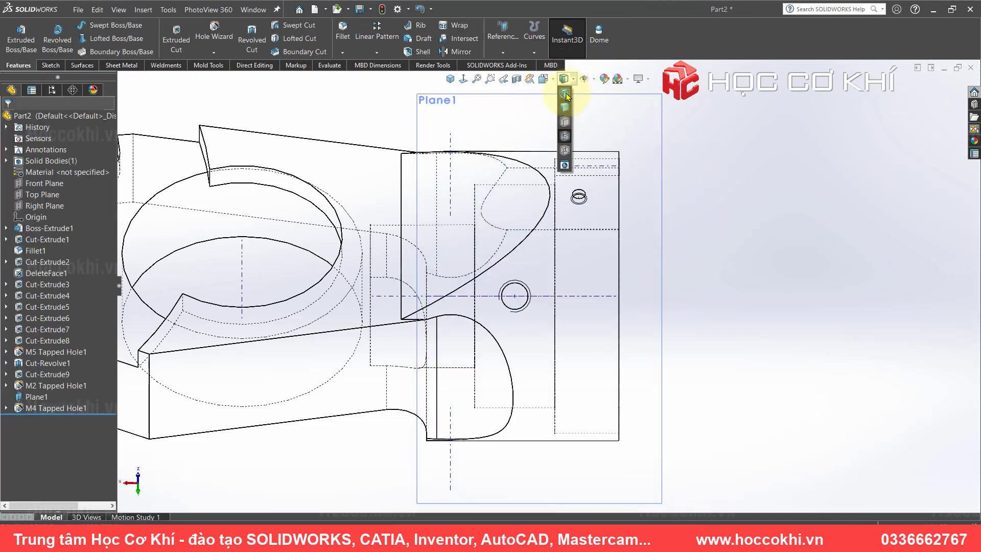
click(567, 95)
scroll(525, 201, up, 3)
scroll(565, 324, up, 3)
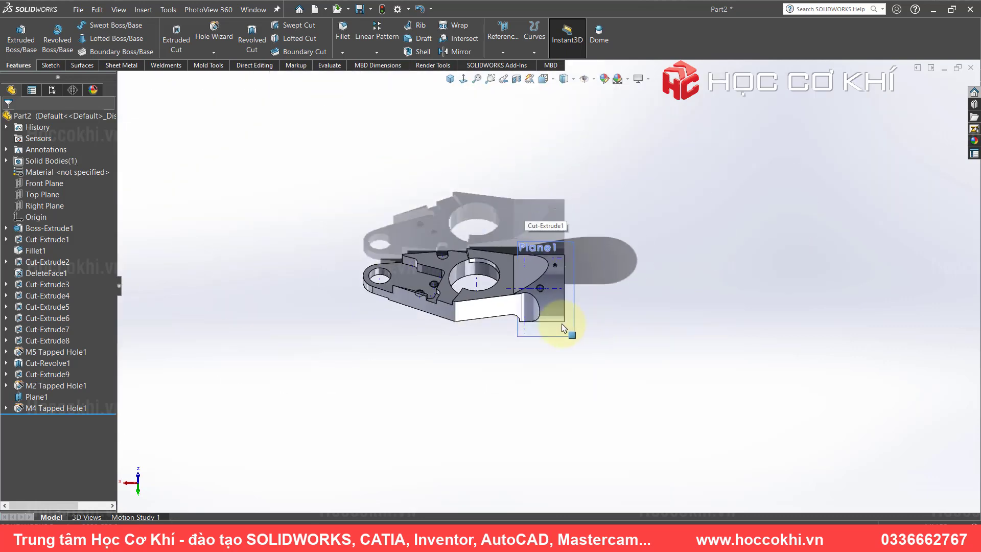
scroll(565, 324, down, 2)
mouse_move(565, 324)
middle_down()
mouse_move(419, 183)
mouse_move(410, 406)
mouse_move(477, 368)
middle_up()
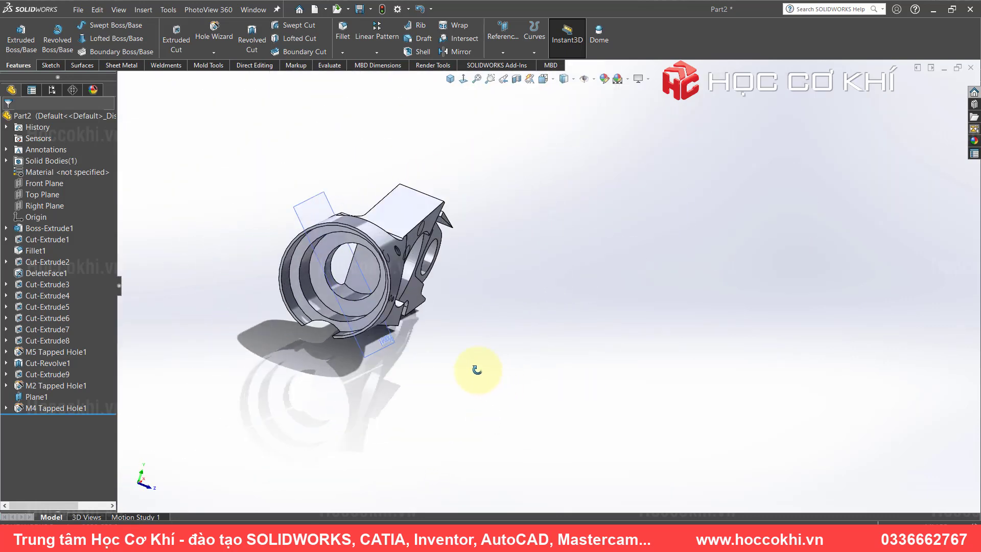
scroll(368, 276, down, 3)
scroll(294, 192, down, 2)
scroll(294, 193, up, 3)
- Hide Plane1 and turn off display of sketches and axes
click(380, 189)
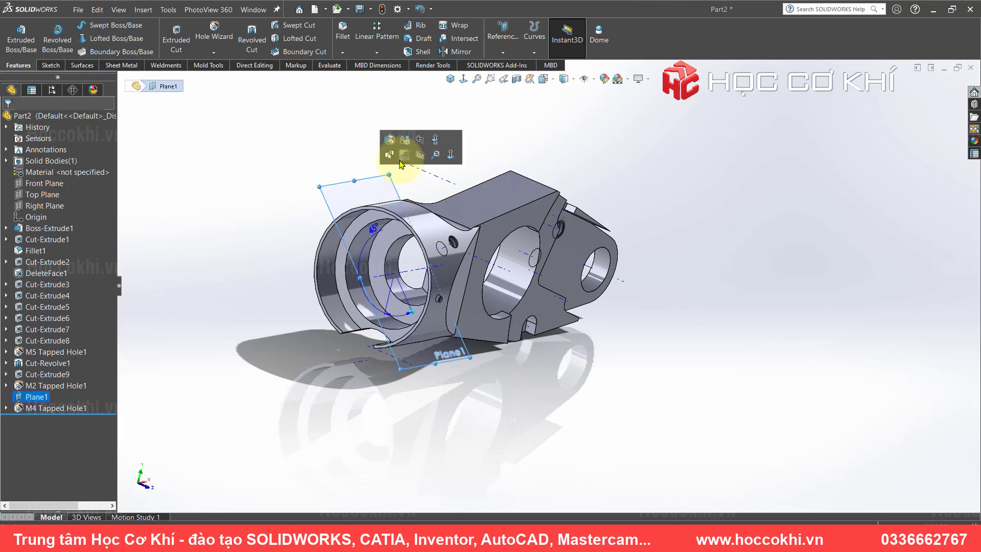
click(408, 139)
mouse_move(487, 214)
middle_down()
mouse_move(427, 219)
mouse_move(427, 258)
middle_up()
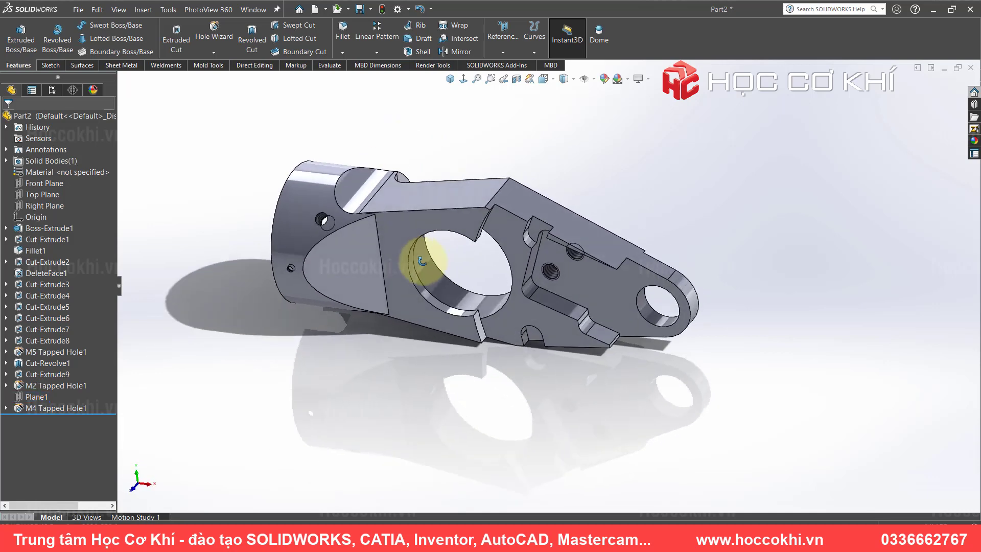
click(595, 79)
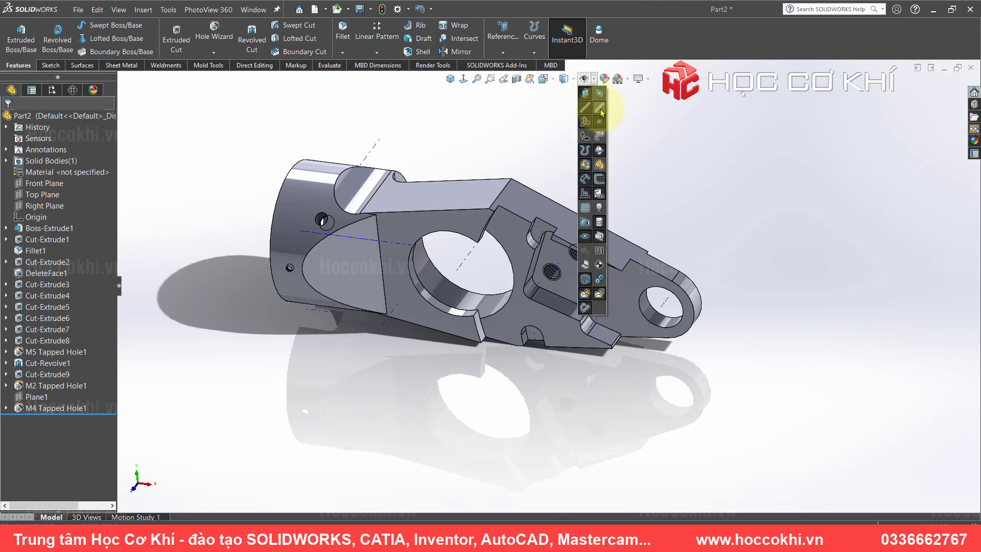
click(602, 113)
scroll(412, 303, up, 3)
mouse_move(412, 302)
middle_down()
mouse_move(423, 204)
mouse_move(411, 305)
mouse_move(609, 300)
mouse_move(532, 373)
middle_up()
- Review the drawing's isometric view and circular end view with its 45°, 23 mm and ø16 callouts
key(alt+Tab)
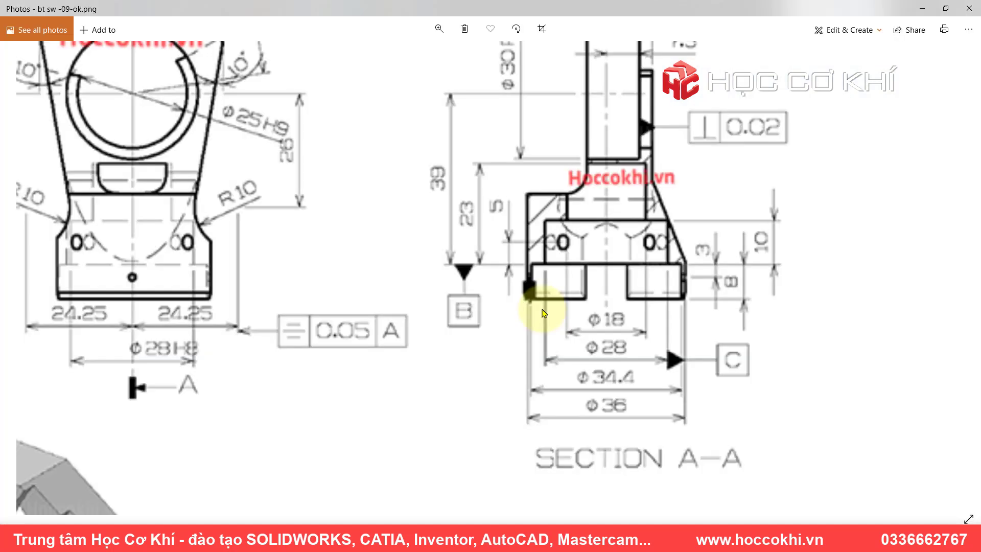
scroll(569, 252, down, 3)
drag(285, 405, 730, 175)
scroll(804, 210, up, 2)
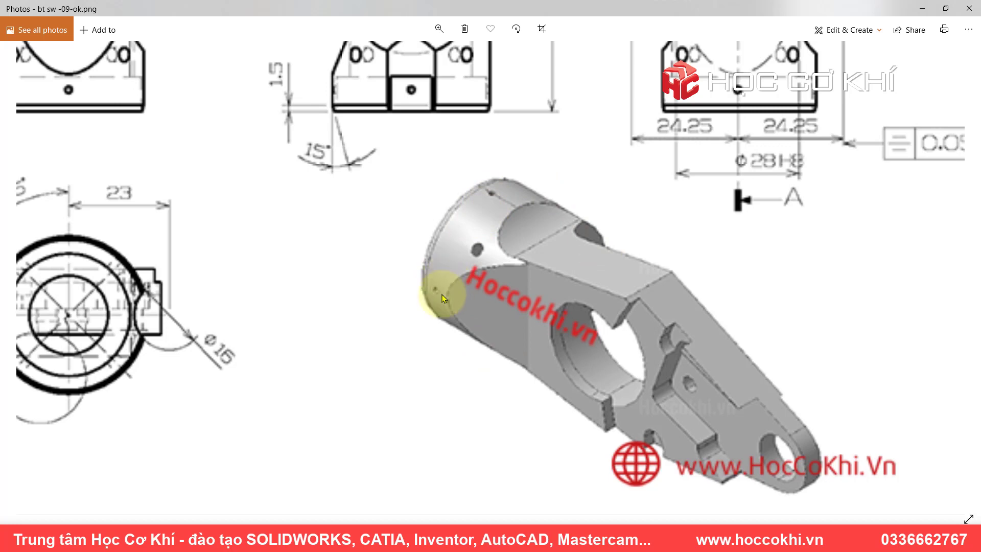
key(alt+Tab)
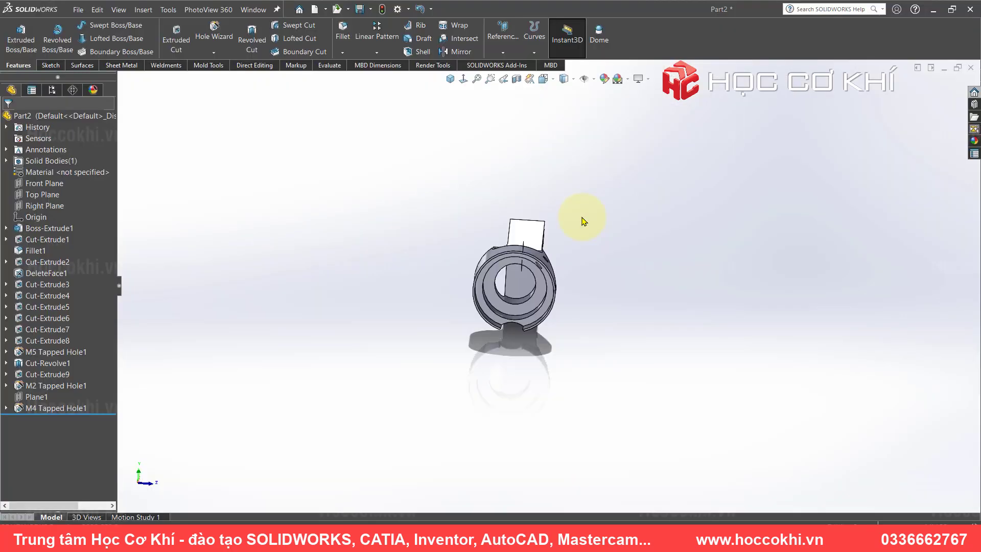
key(alt+Tab)
drag(159, 376, 549, 298)
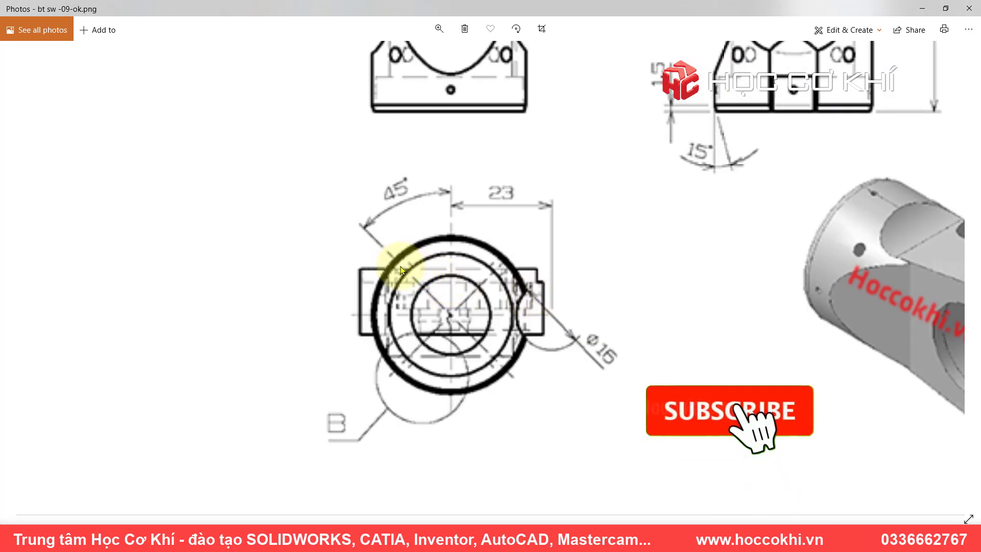
- Start a circular pattern using the cylindrical face as the rotation axis
key(alt+Tab)
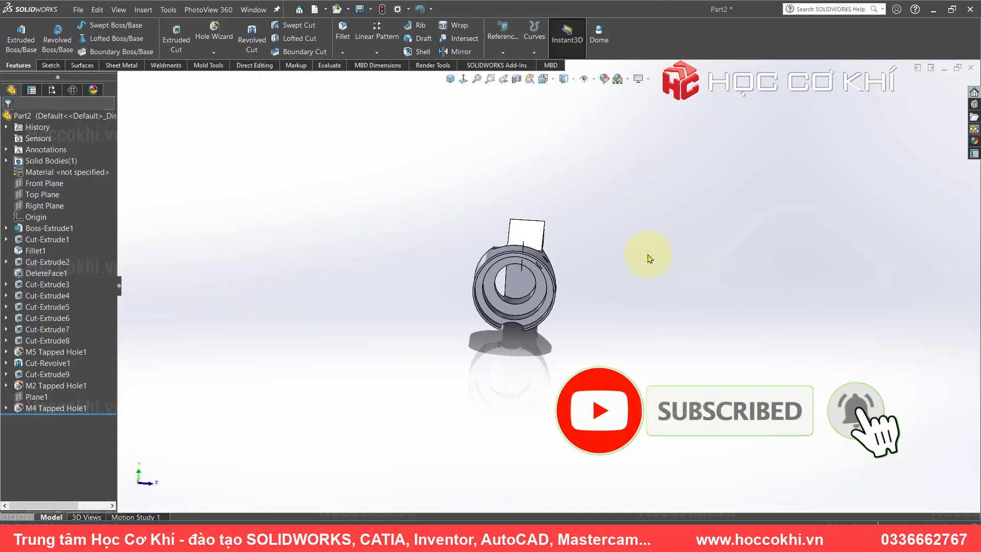
click(450, 82)
scroll(486, 285, up, 3)
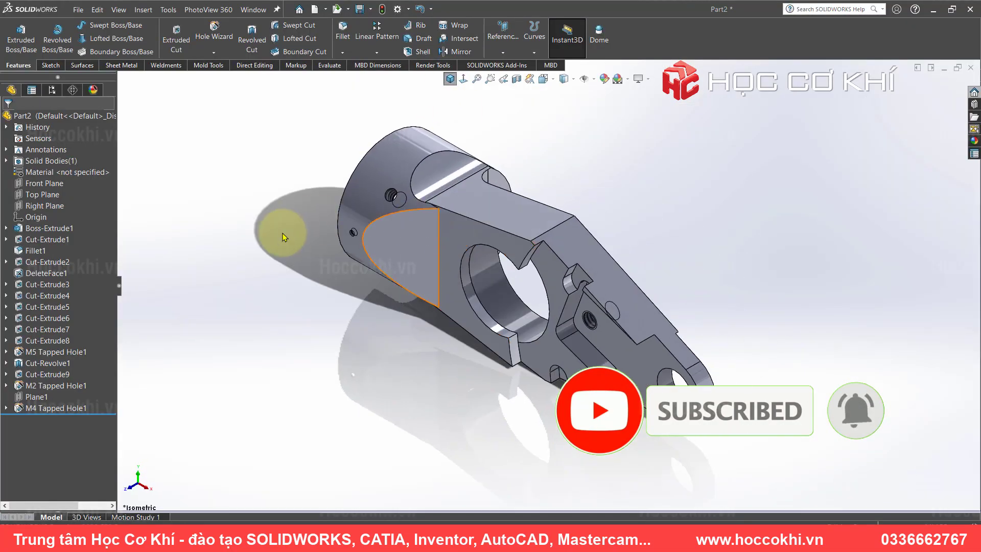
mouse_move(397, 298)
middle_down()
mouse_move(494, 194)
mouse_move(587, 169)
mouse_move(480, 185)
middle_up()
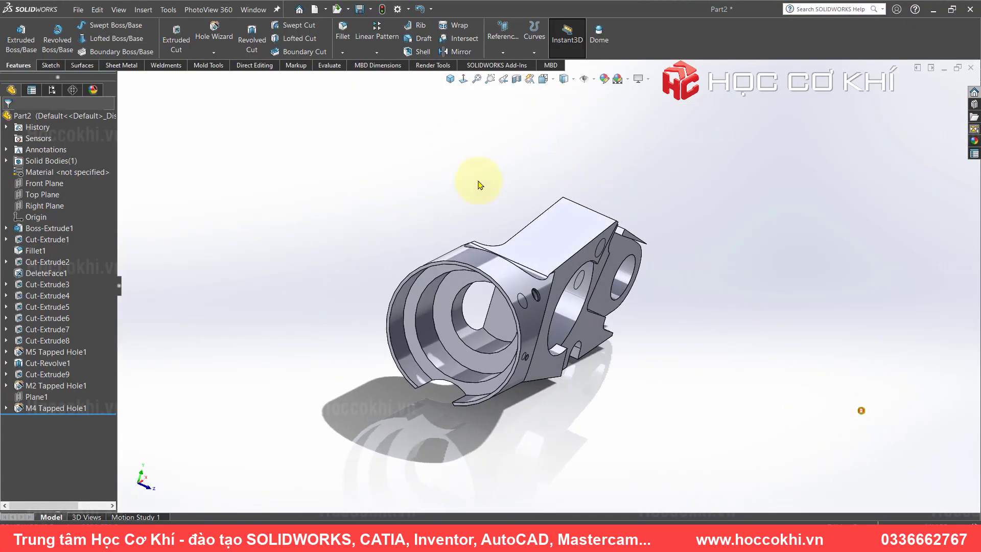
click(377, 53)
click(391, 82)
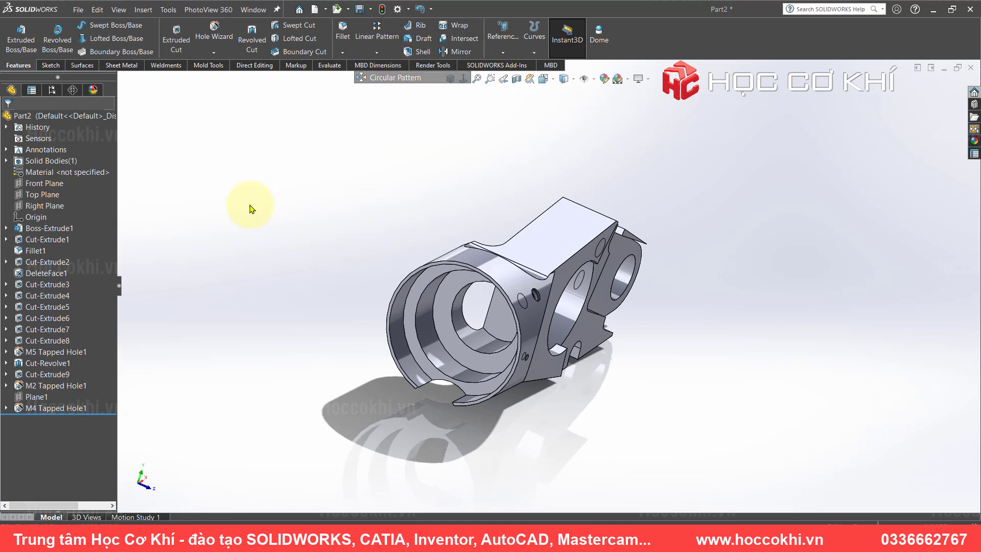
click(39, 151)
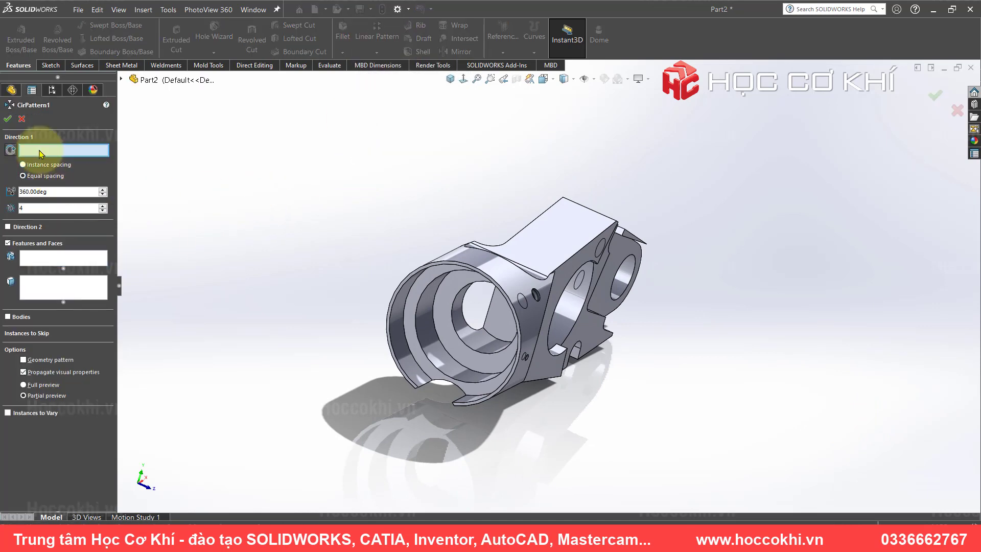
middle_drag(450, 297, 383, 267)
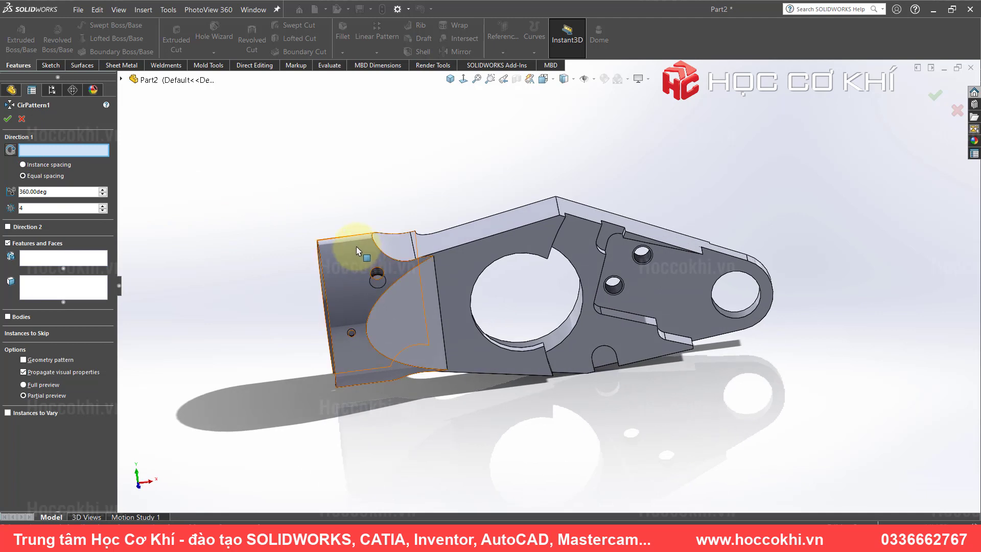
click(357, 246)
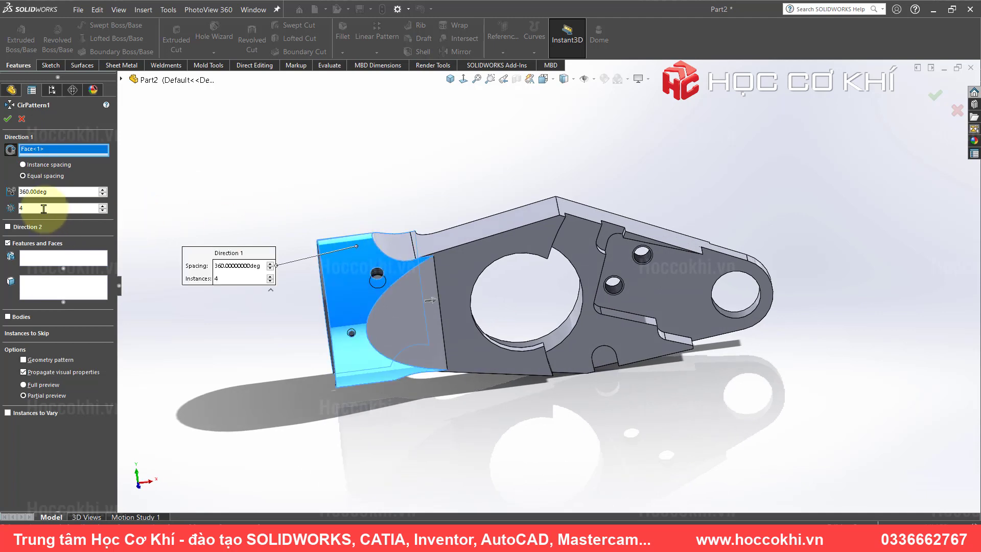
- Pattern M4 Tapped Hole1 and M2 Tapped Hole1, 4 equal instances over 360°
click(39, 265)
scroll(416, 274, down, 3)
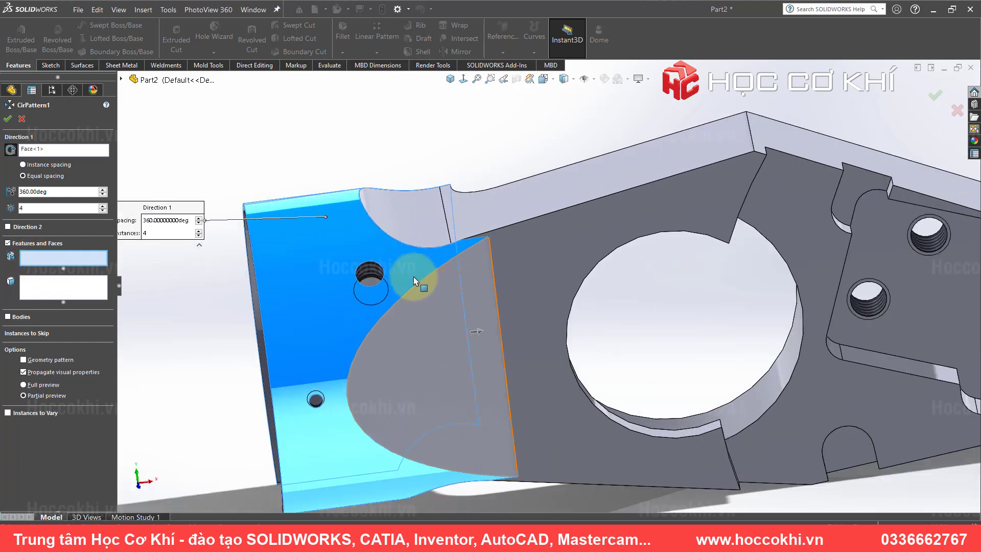
scroll(412, 274, down, 4)
click(419, 249)
scroll(418, 249, up, 5)
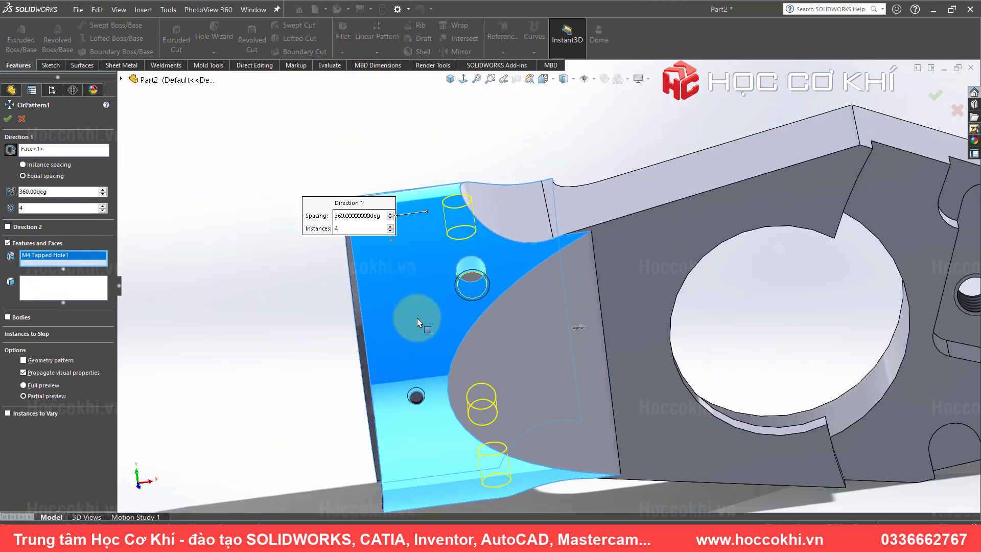
mouse_move(416, 322)
middle_down()
mouse_move(383, 394)
mouse_move(396, 425)
middle_up()
scroll(409, 409, down, 3)
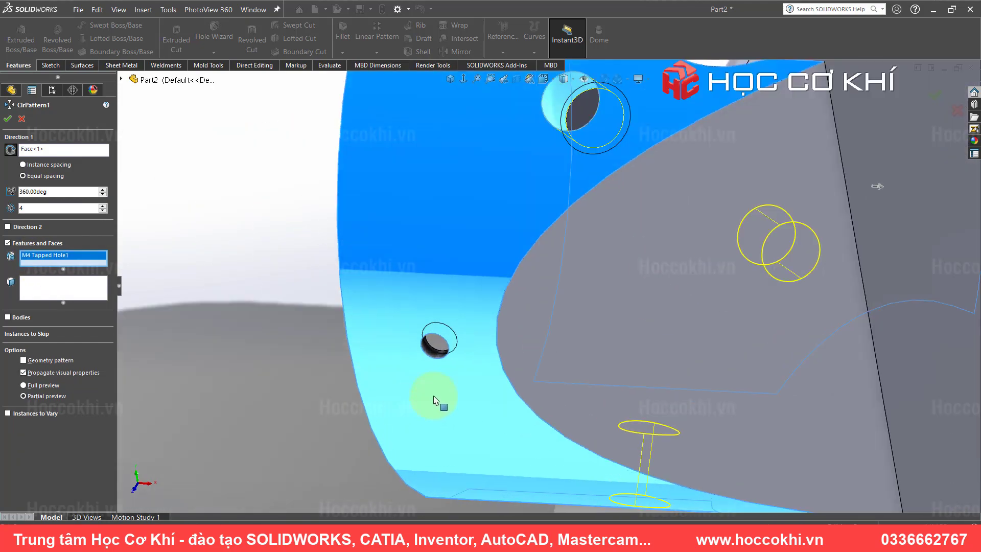
scroll(434, 378, down, 3)
click(454, 294)
scroll(448, 303, up, 2)
scroll(449, 303, up, 5)
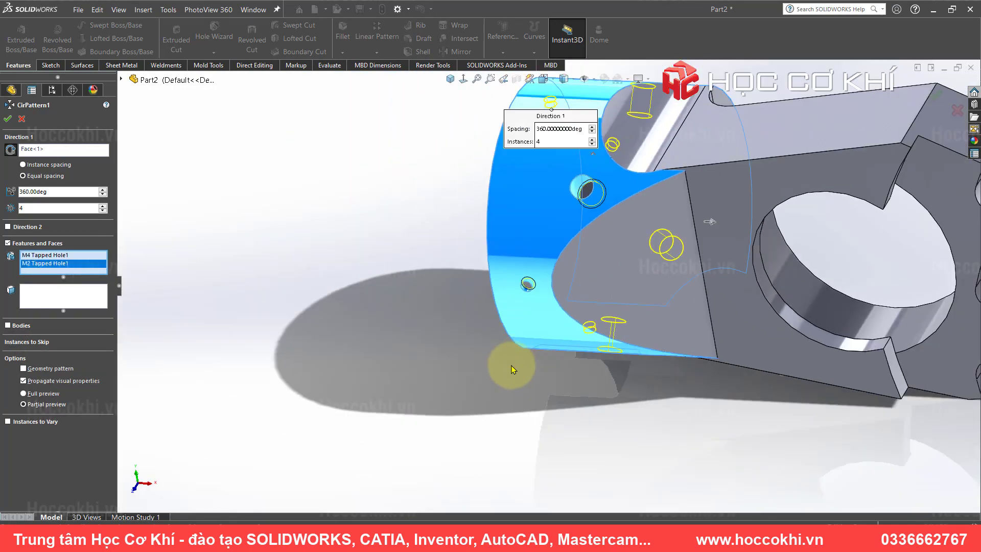
mouse_move(510, 368)
middle_down()
mouse_move(567, 276)
mouse_move(642, 346)
mouse_move(477, 326)
middle_up()
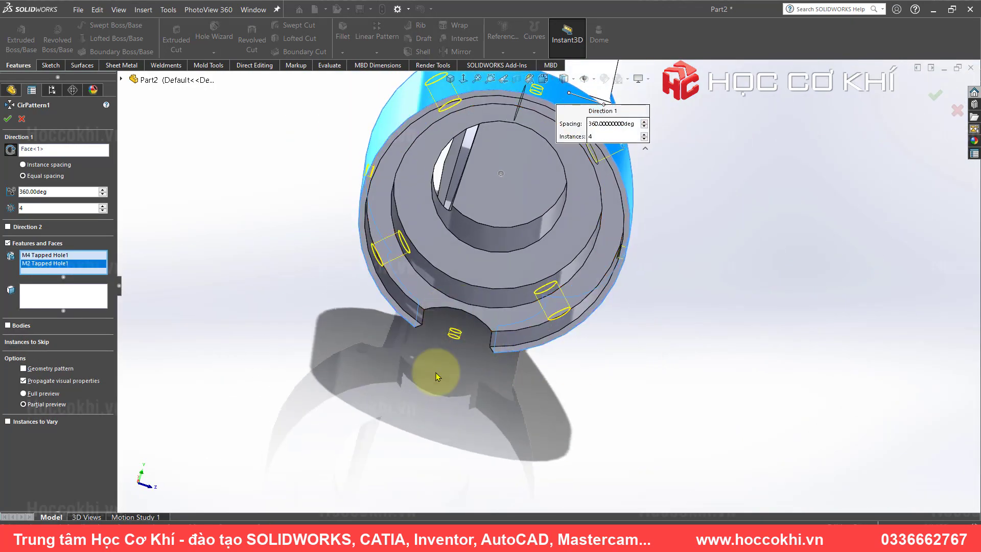
click(8, 122)
mouse_move(517, 304)
middle_down()
mouse_move(490, 271)
mouse_move(438, 241)
mouse_move(384, 263)
mouse_move(394, 274)
middle_up()
key(alt+Tab)
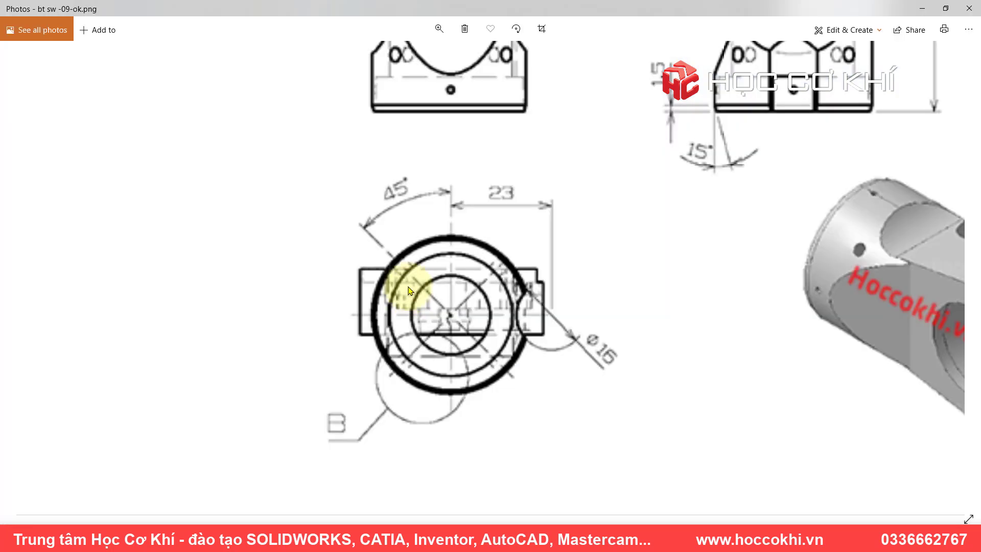
drag(557, 245, 533, 272)
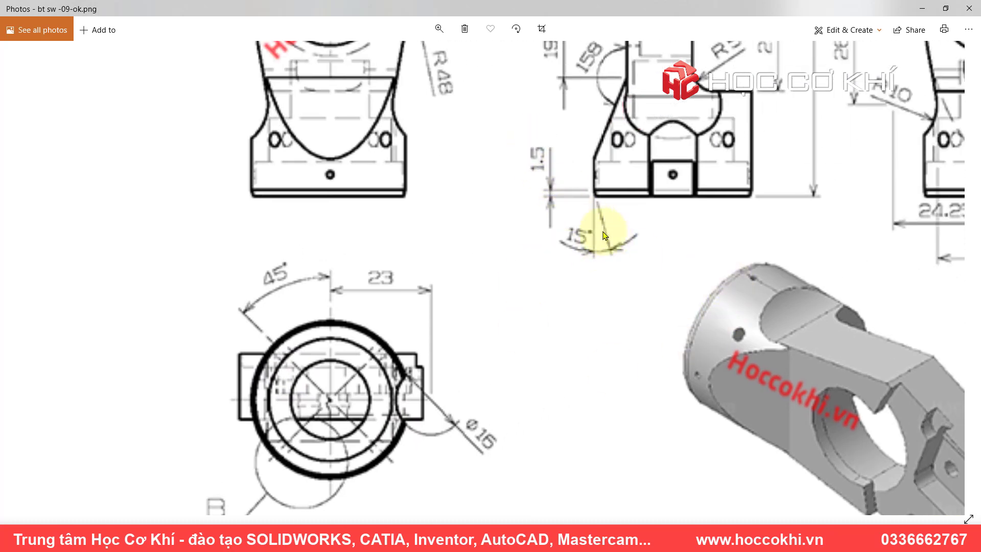
key(alt+Tab)
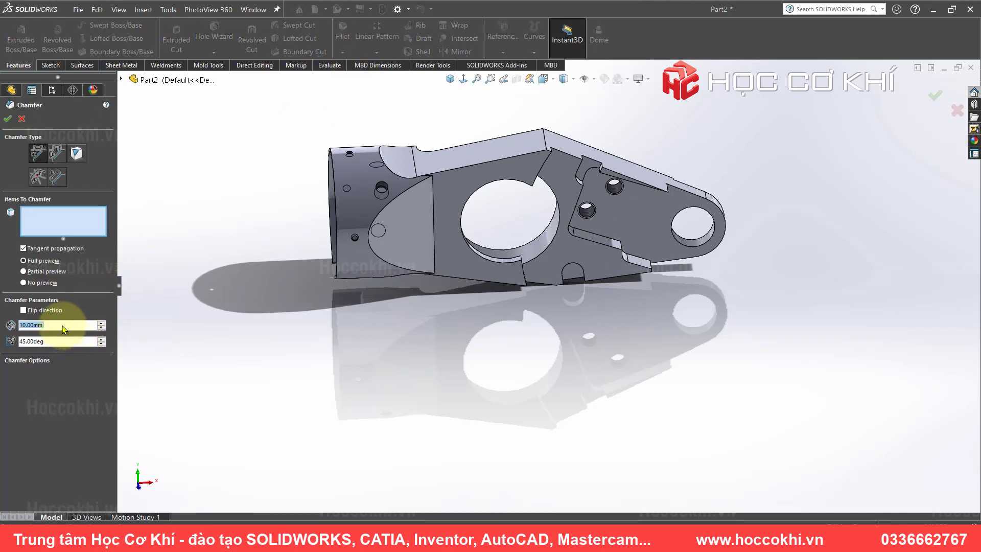
- Set the chamfer to 1.5 mm distance and 15° angle
text(1.5)
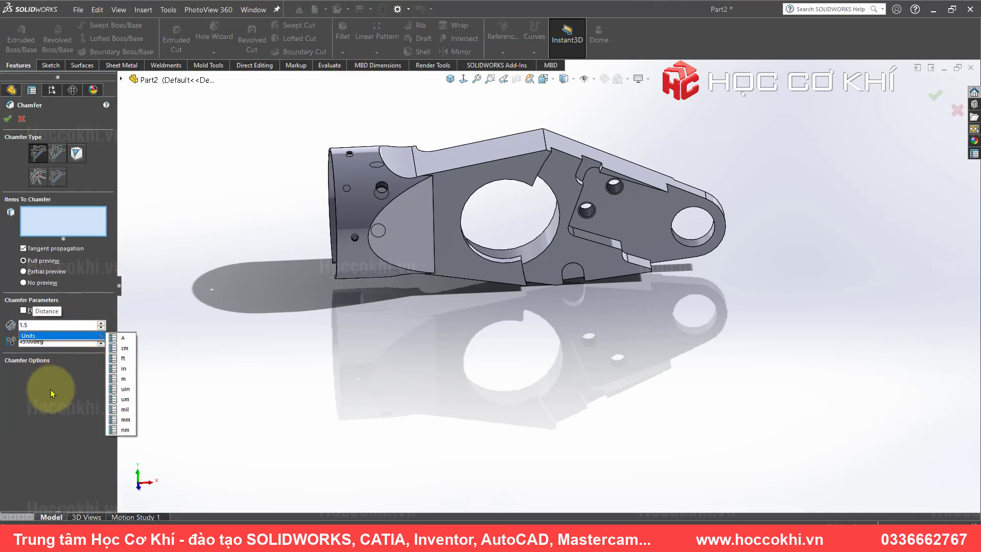
key(Tab)
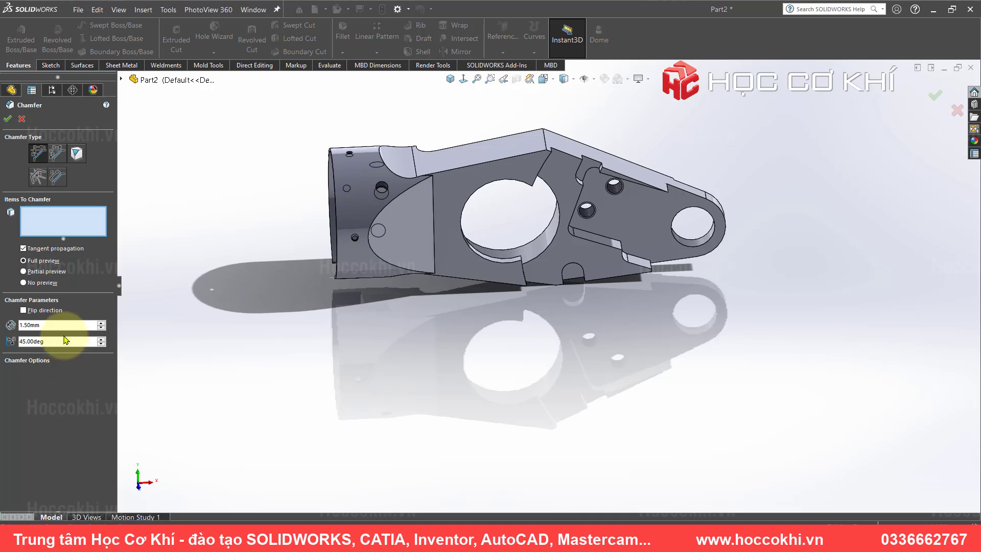
drag(65, 341, 1, 341)
text(15)
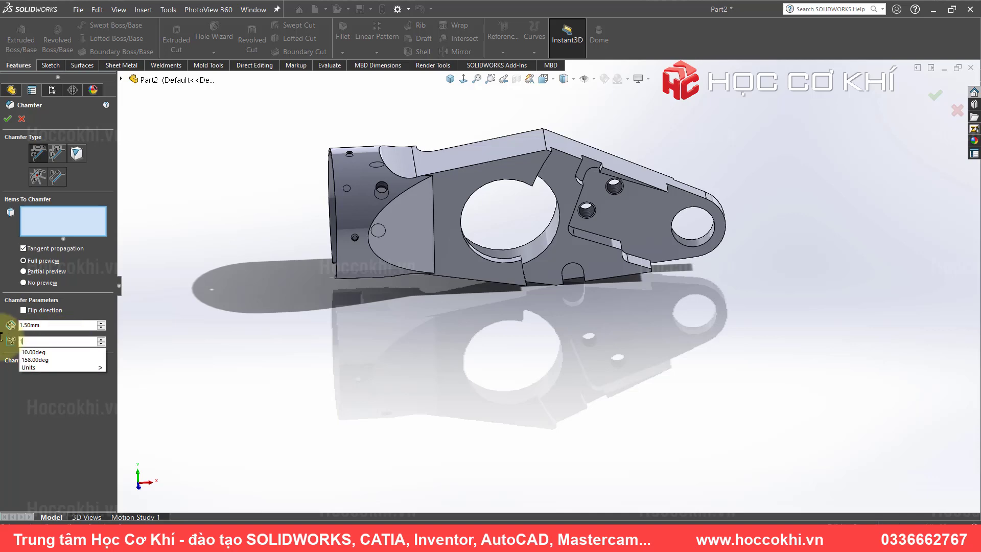
- Chamfer the cylindrical end's outer edge, creating Chamfer1, then view the part isometrically
scroll(350, 202, down, 3)
scroll(456, 149, down, 3)
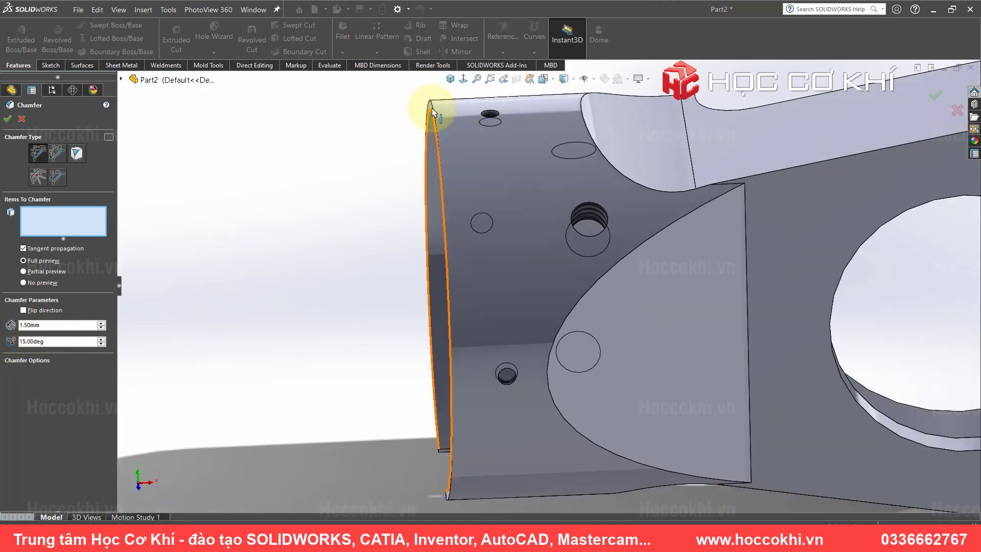
click(433, 122)
scroll(486, 159, down, 3)
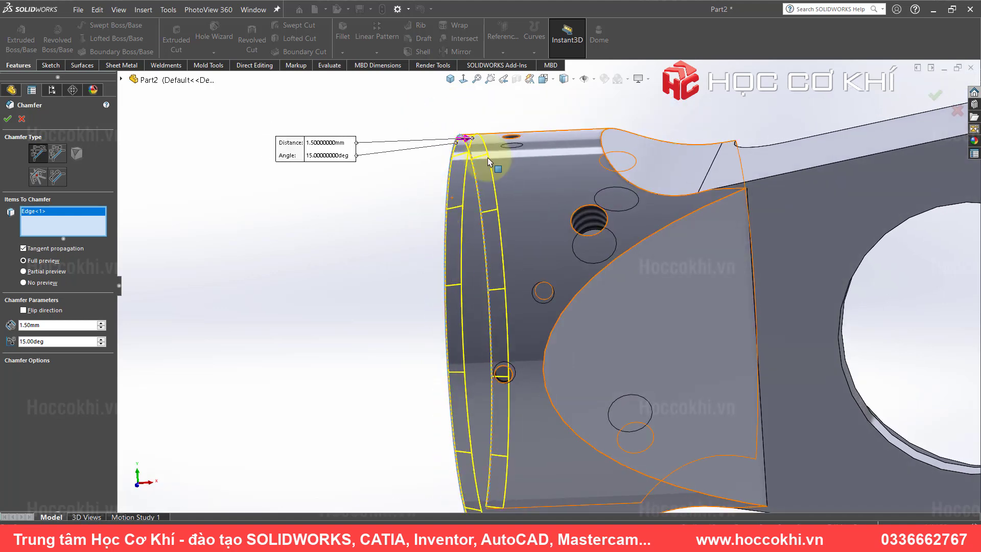
scroll(478, 153, down, 3)
drag(138, 170, 358, 120)
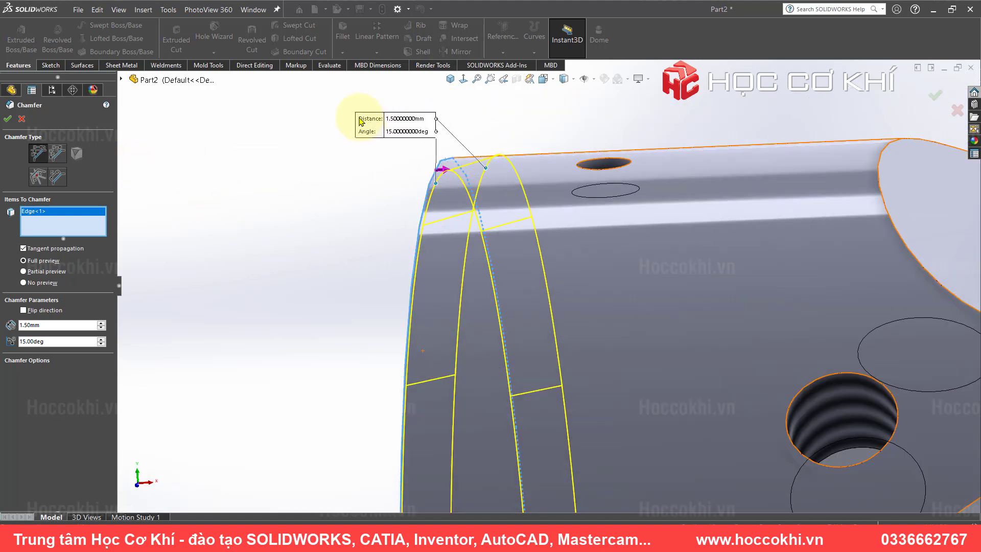
scroll(436, 138, down, 3)
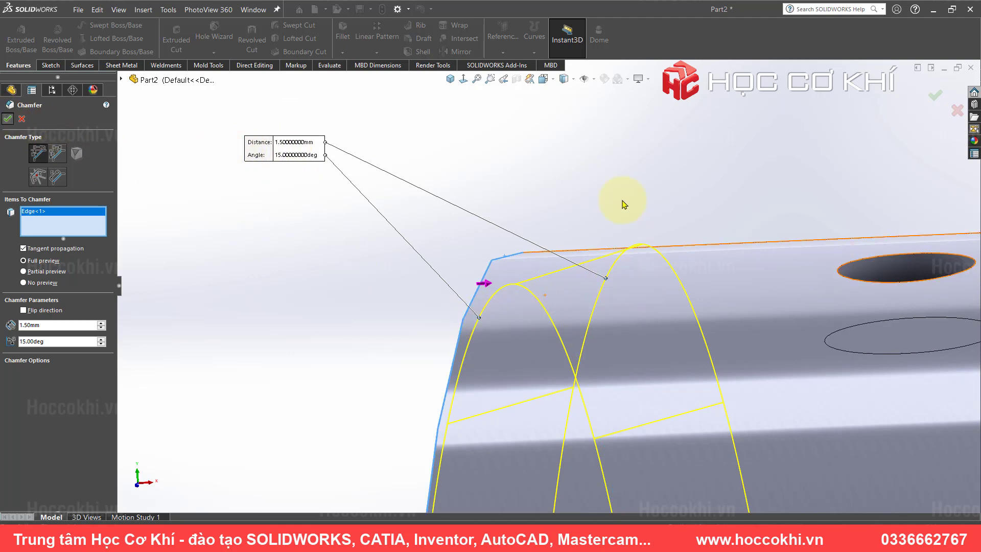
key(Return)
key(ctrl+7)
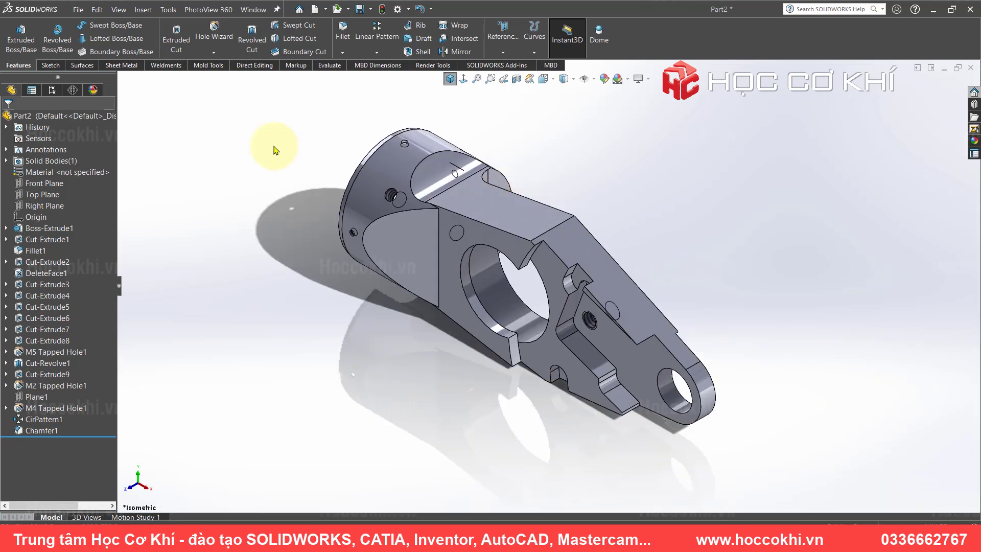
middle_drag(438, 213, 526, 252)
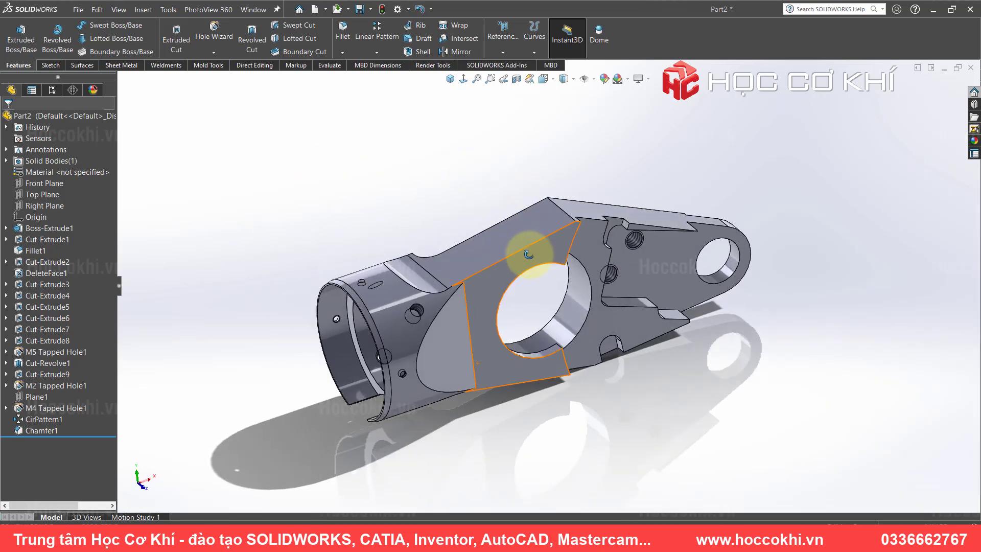
key(alt+Tab)
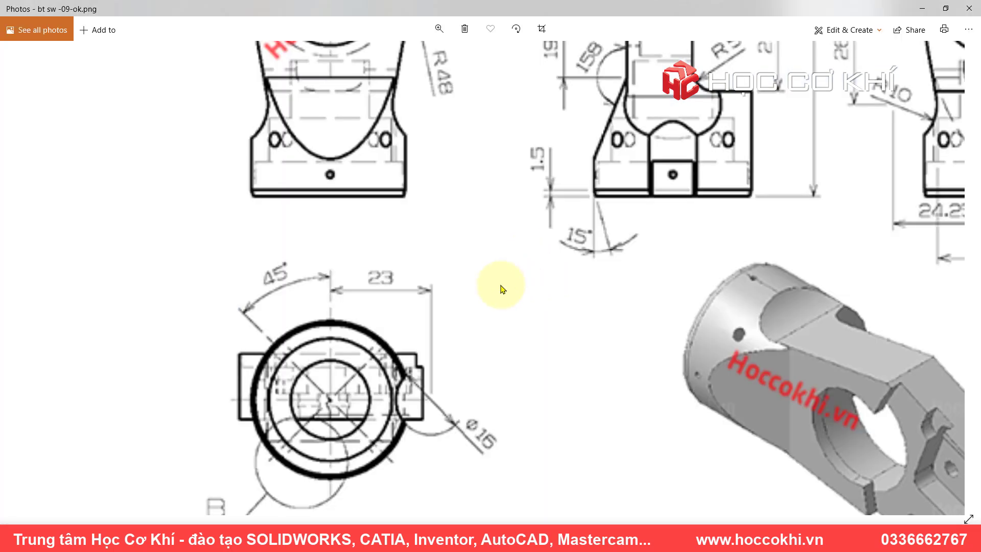
scroll(500, 289, down, 3)
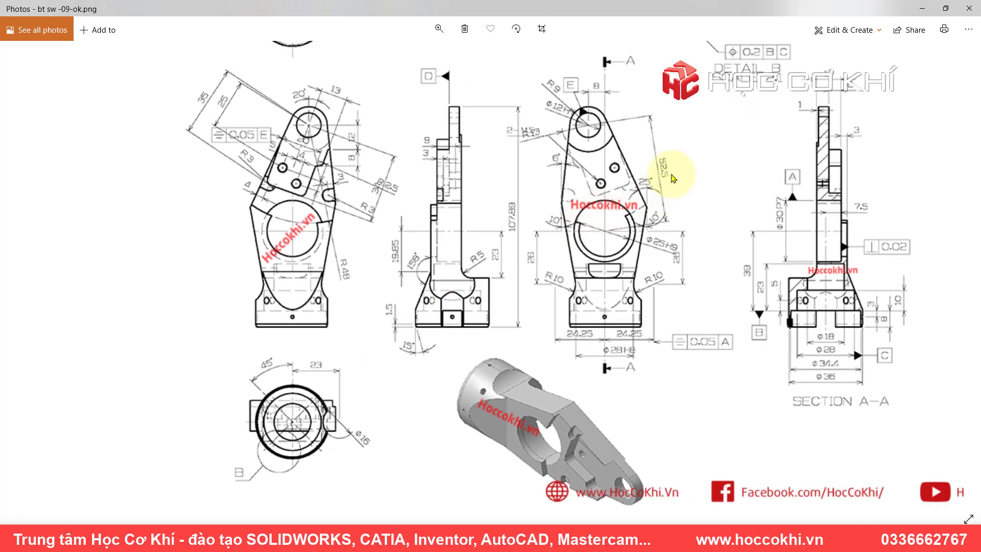
scroll(672, 178, up, 2)
scroll(604, 182, up, 1)
scroll(715, 149, up, 1)
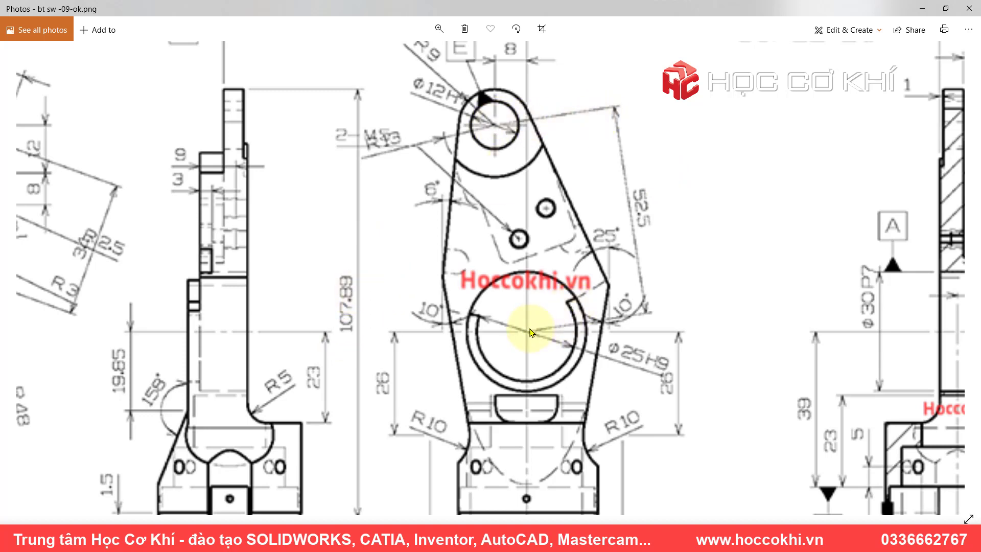
key(alt+Tab)
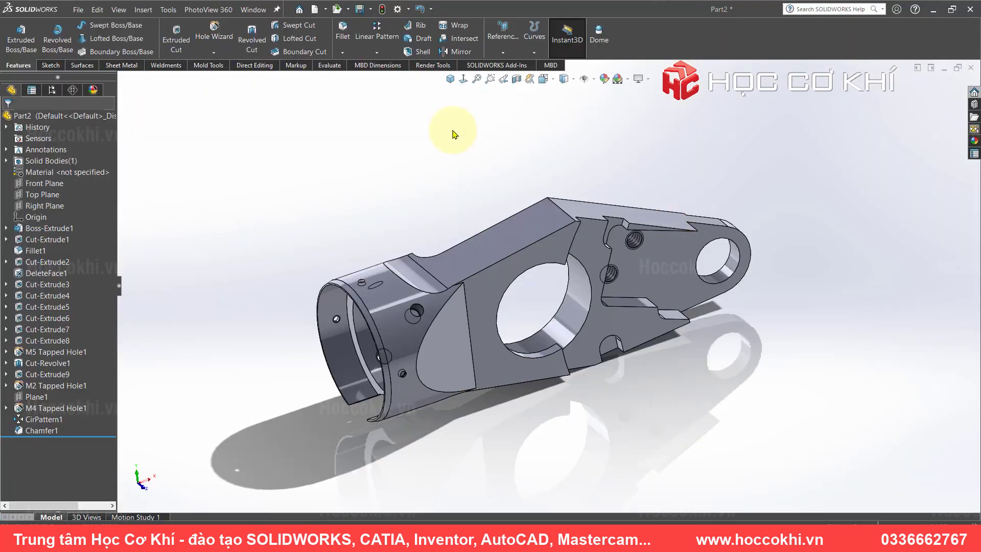
- Reopen Sketch1 of Boss-Extrude1 for editing, viewed normal to its plane
click(6, 228)
click(43, 241)
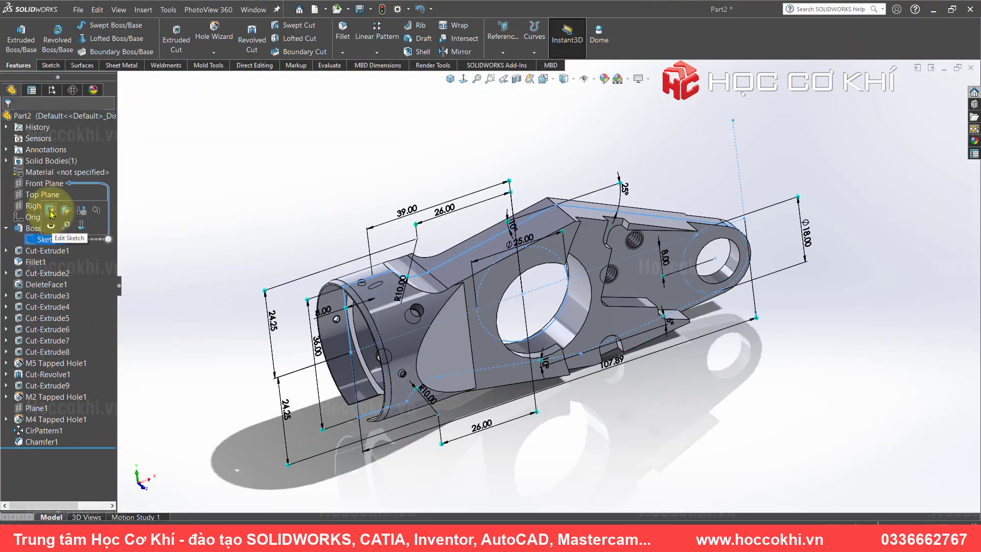
click(48, 205)
click(464, 79)
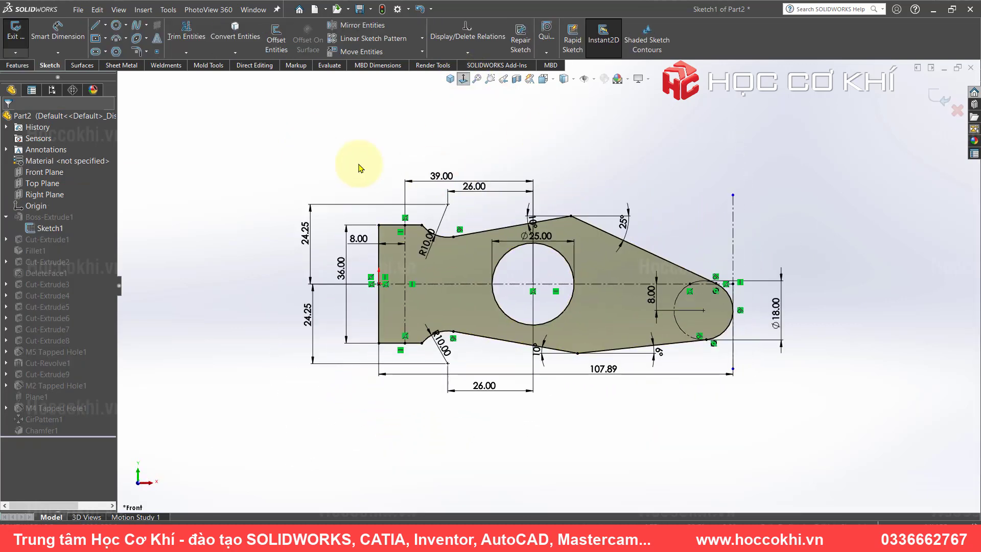
- Add a driven 52.50 dimension between the small and big circle centres
click(58, 28)
scroll(638, 306, down, 3)
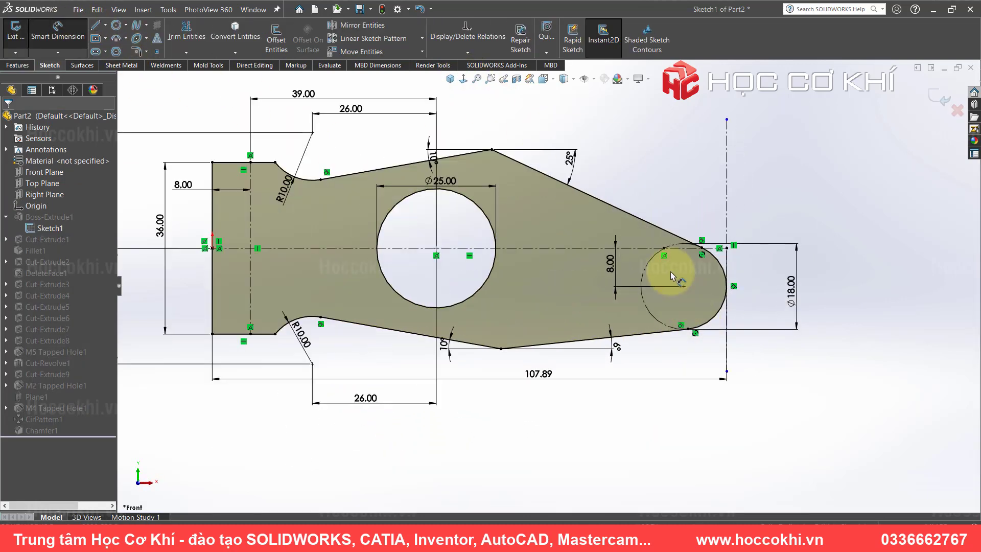
click(685, 287)
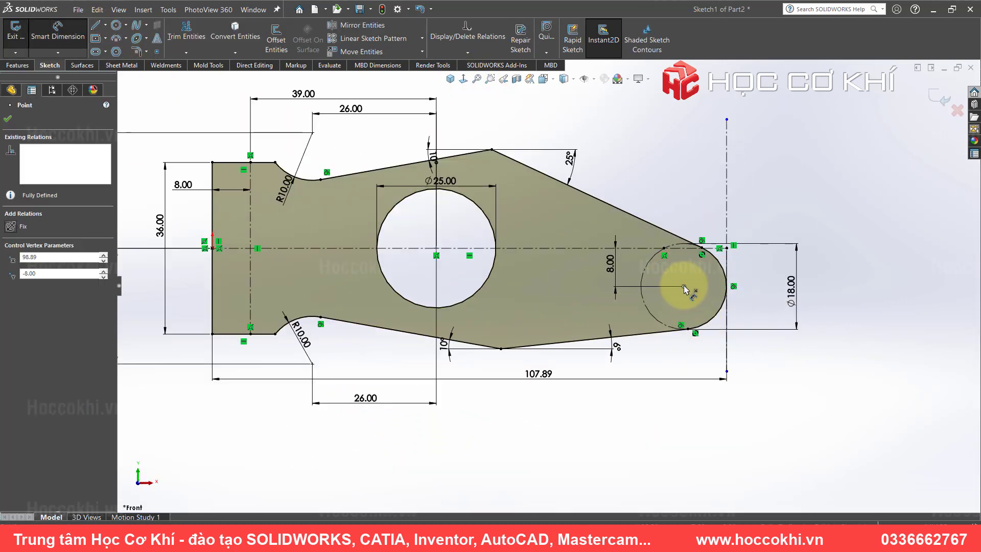
click(436, 249)
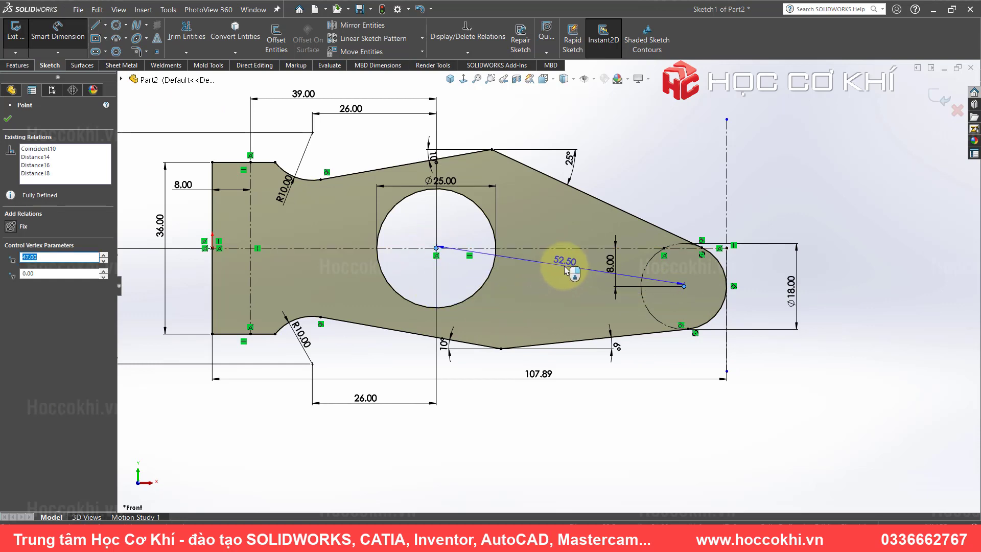
click(569, 270)
click(468, 191)
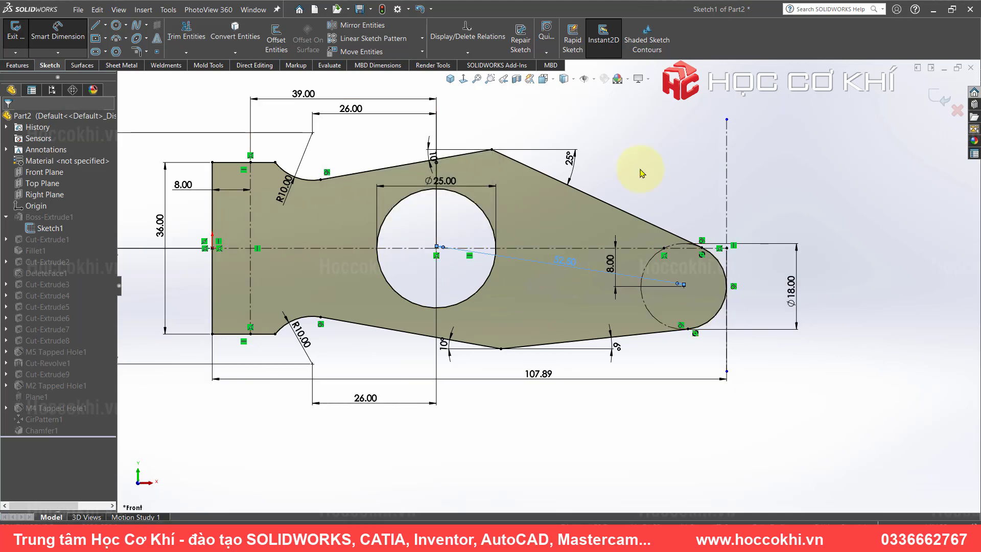
- Move the 107.89 and 52.50 dimensions below the profile and exit the sketch to rebuild
click(571, 256)
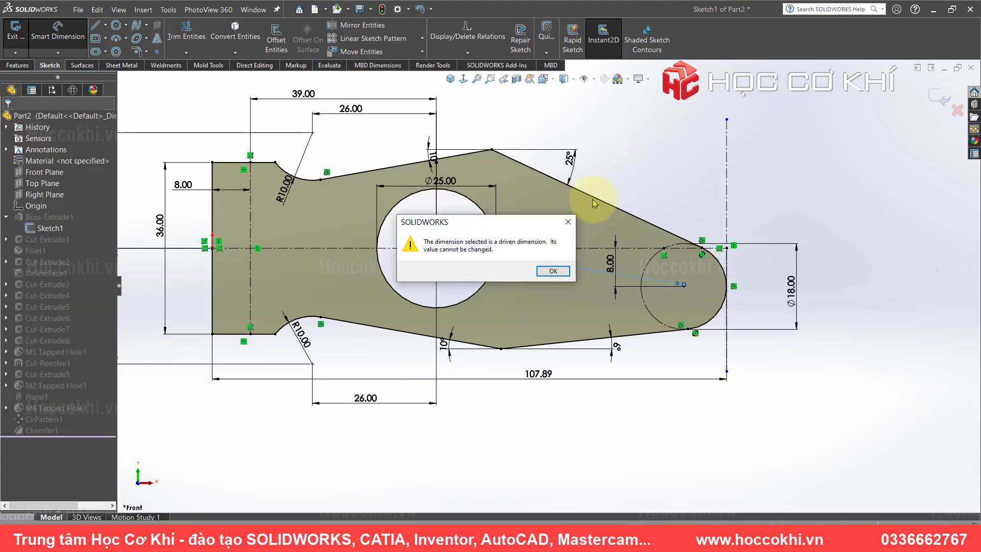
click(568, 222)
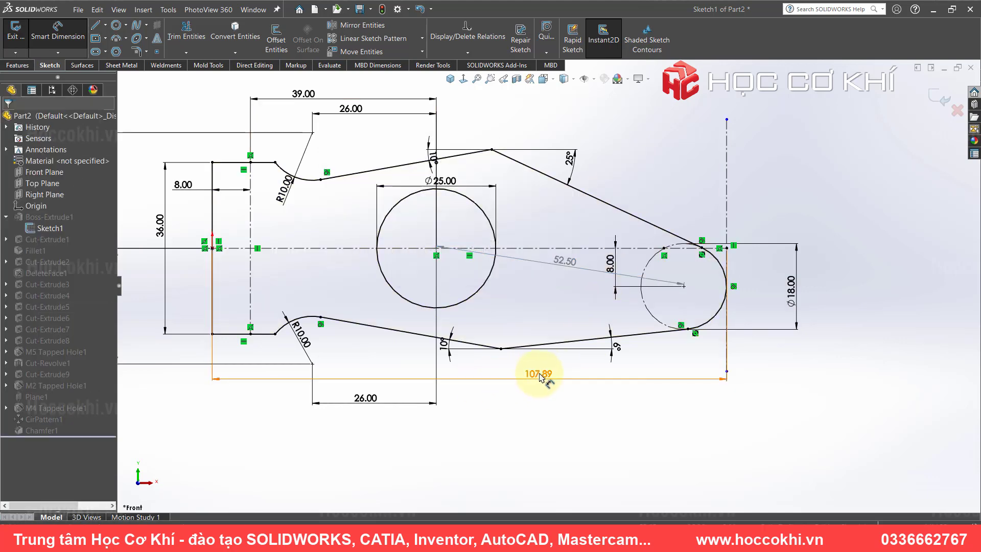
drag(544, 380, 526, 431)
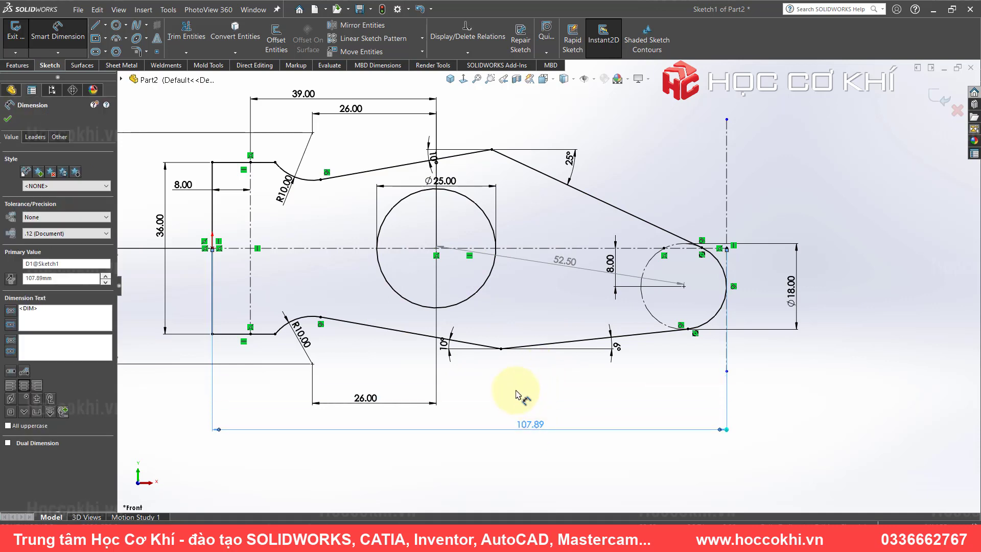
mouse_move(565, 260)
mouse_down()
mouse_move(480, 381)
mouse_move(577, 306)
mouse_move(579, 291)
mouse_up()
click(907, 136)
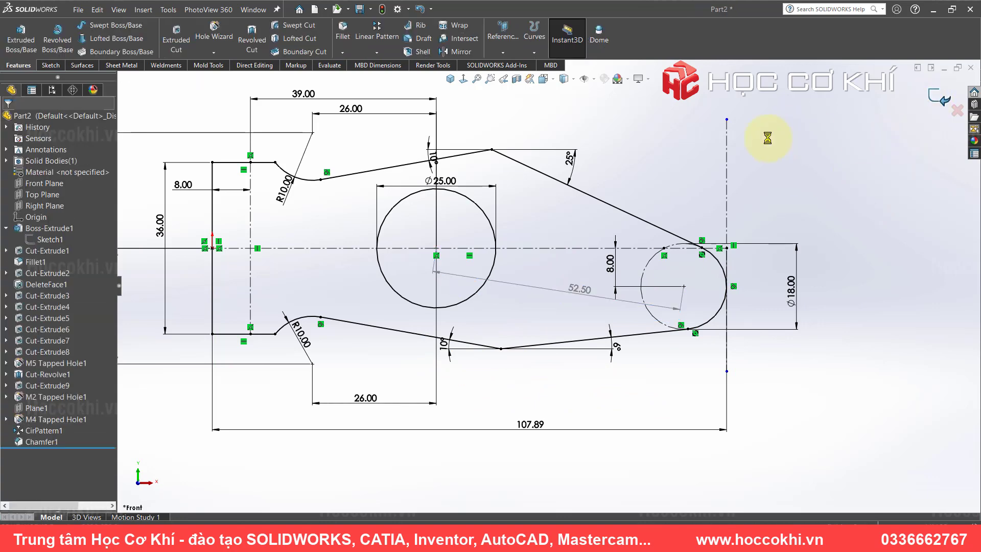
- With the part in isometric, pan the reference drawing's front and angled views in Photos
click(456, 80)
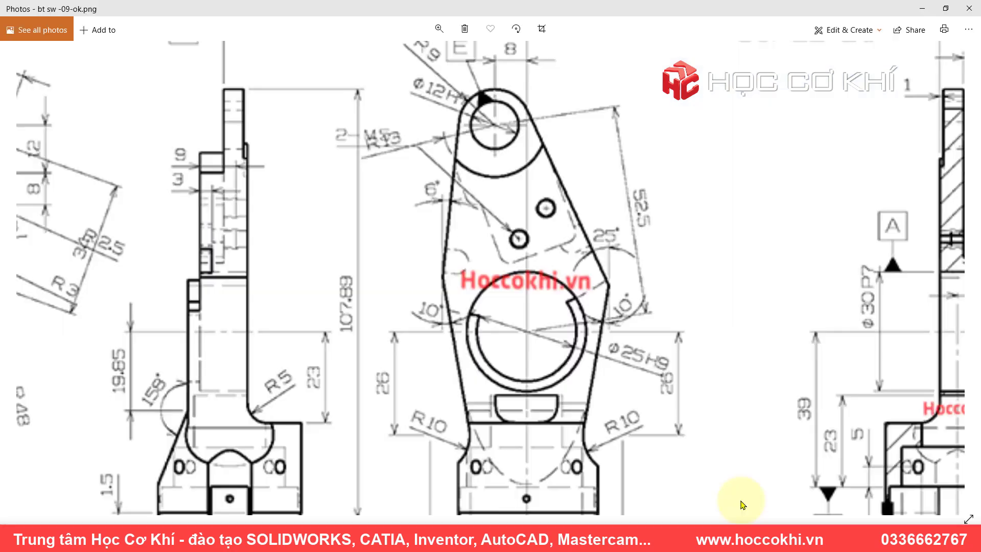
click(755, 518)
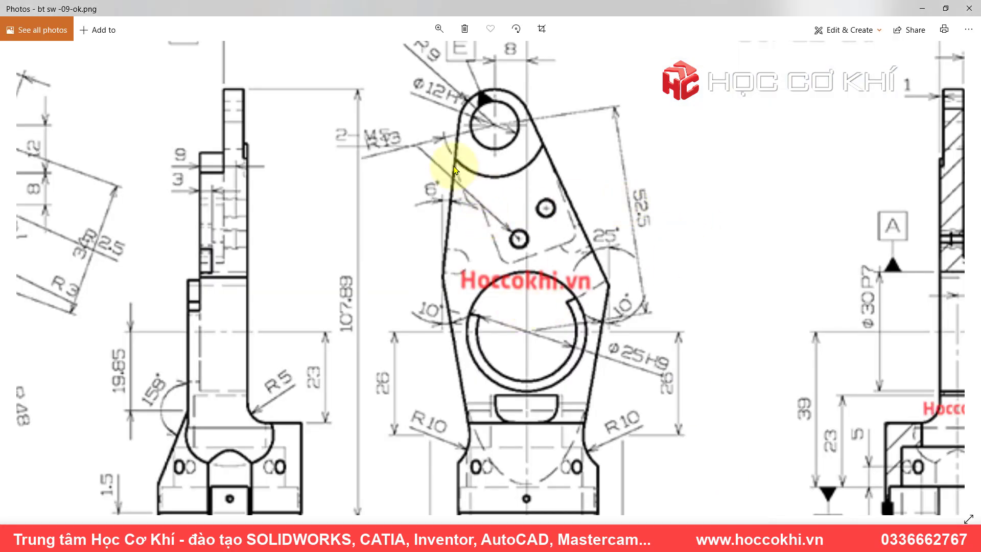
drag(368, 362, 461, 202)
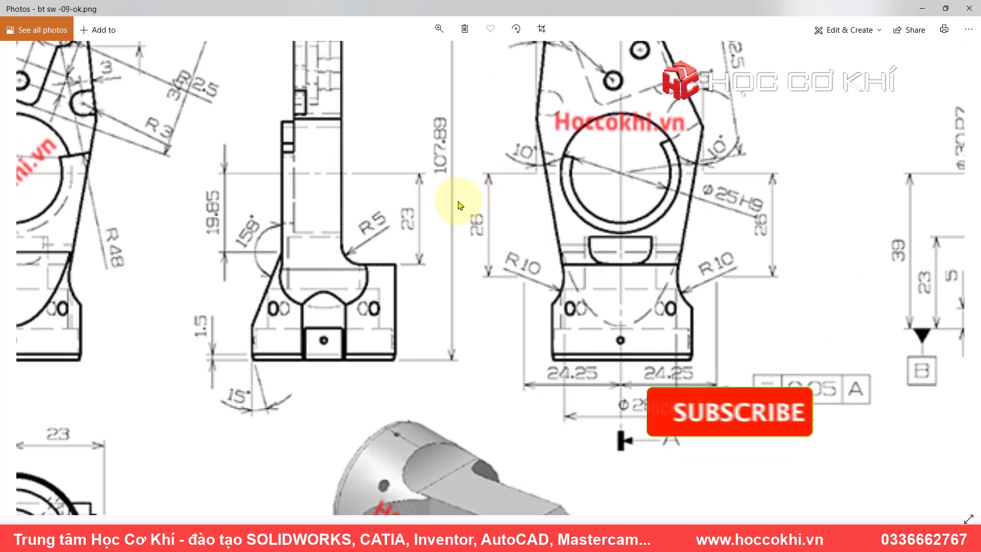
drag(217, 220, 581, 339)
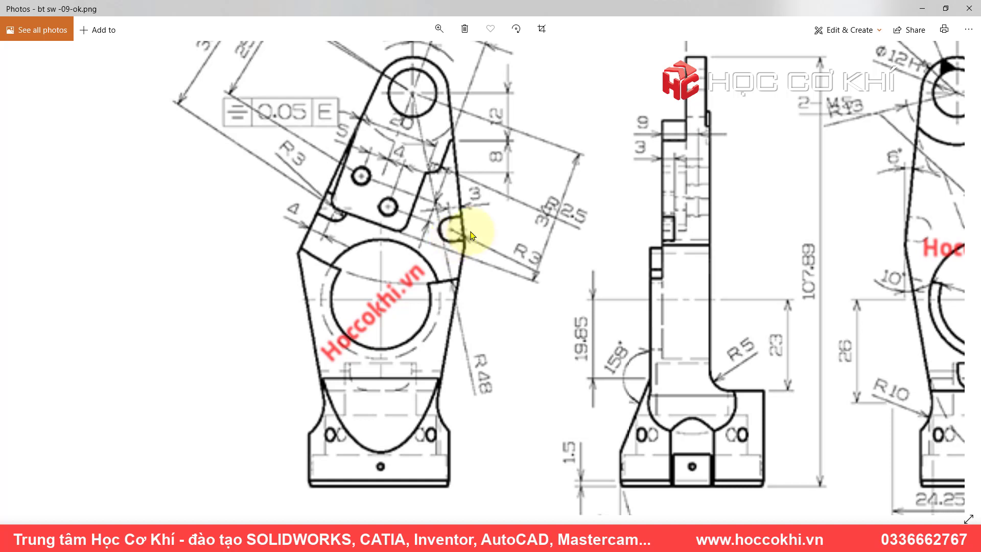
drag(532, 174, 519, 230)
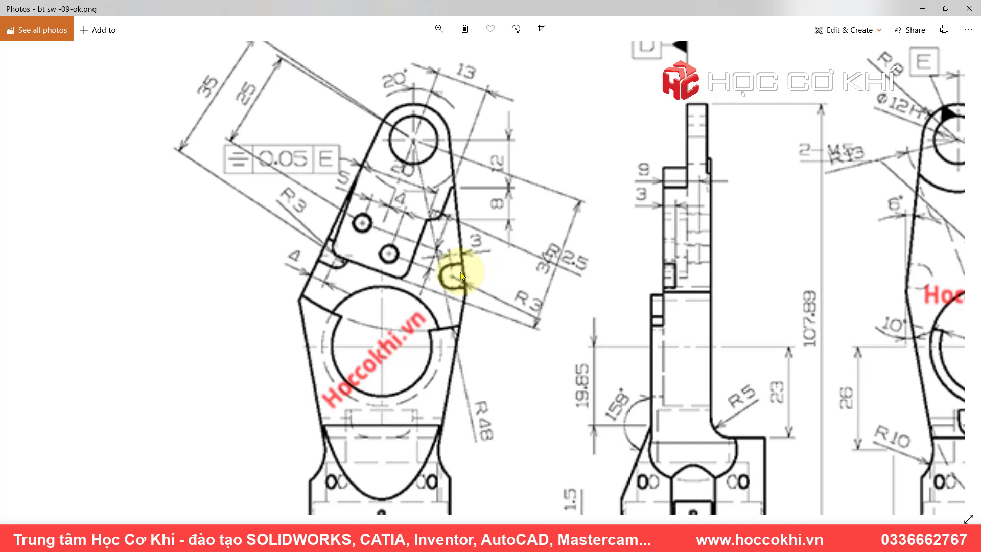
drag(498, 217, 533, 295)
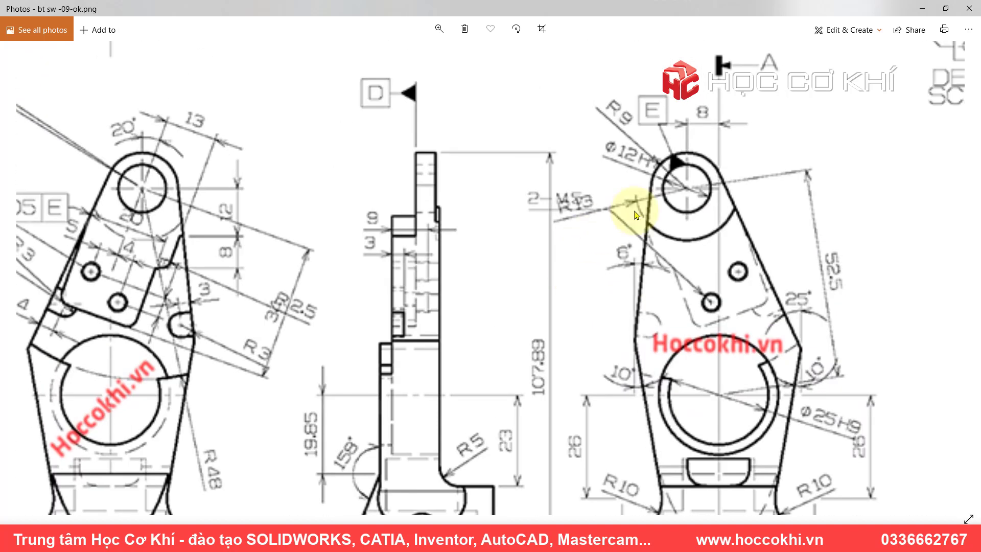
drag(587, 328, 593, 167)
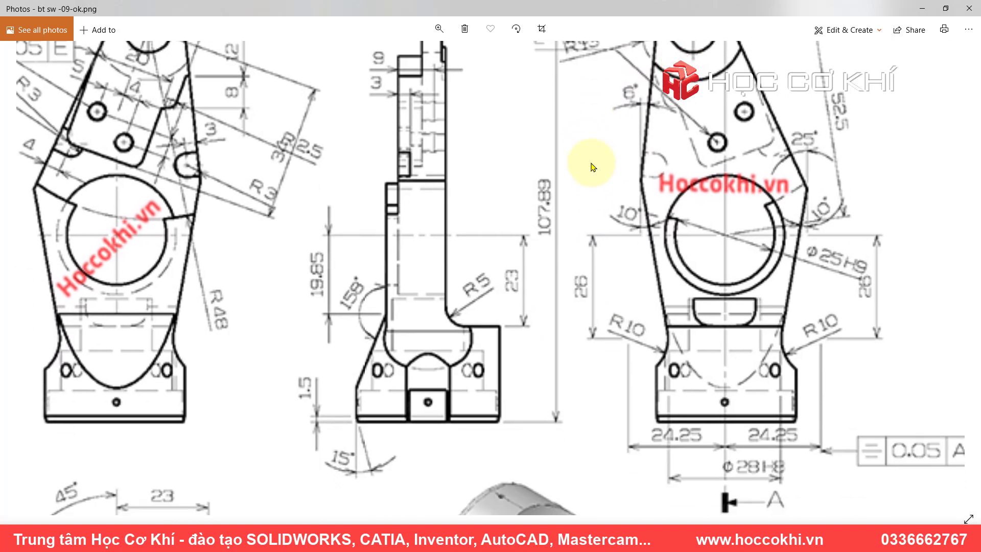
- Zoom and centre the full drawing sheet in Photos, then return to SOLIDWORKS
scroll(587, 367, down, 3)
scroll(512, 219, up, 3)
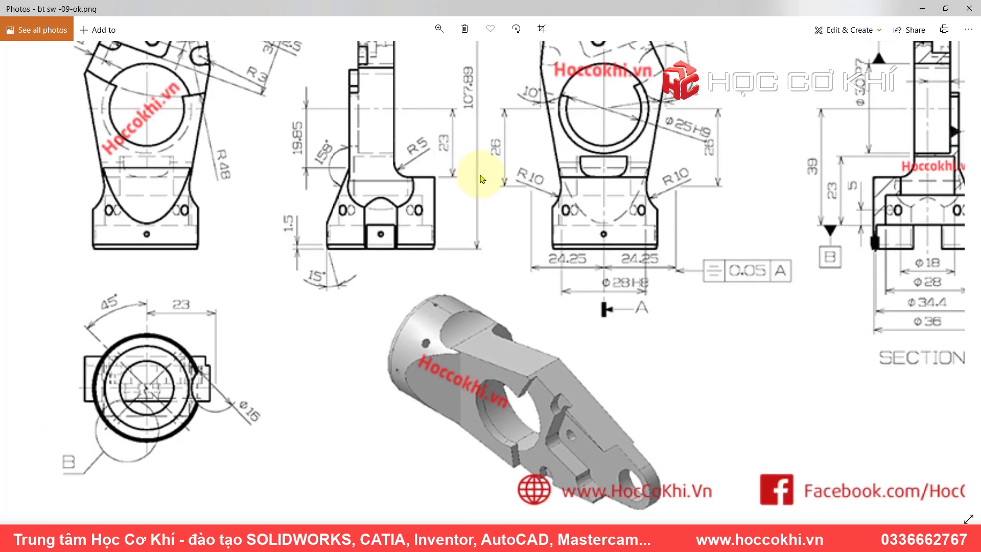
scroll(748, 244, down, 3)
scroll(817, 264, up, 1)
scroll(696, 272, up, 1)
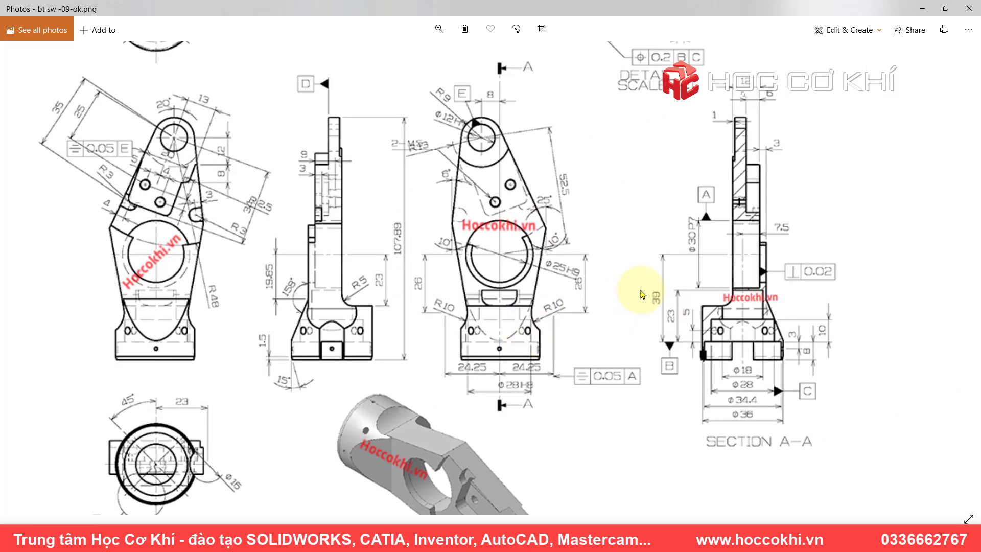
scroll(635, 289, up, 2)
drag(731, 334, 756, 337)
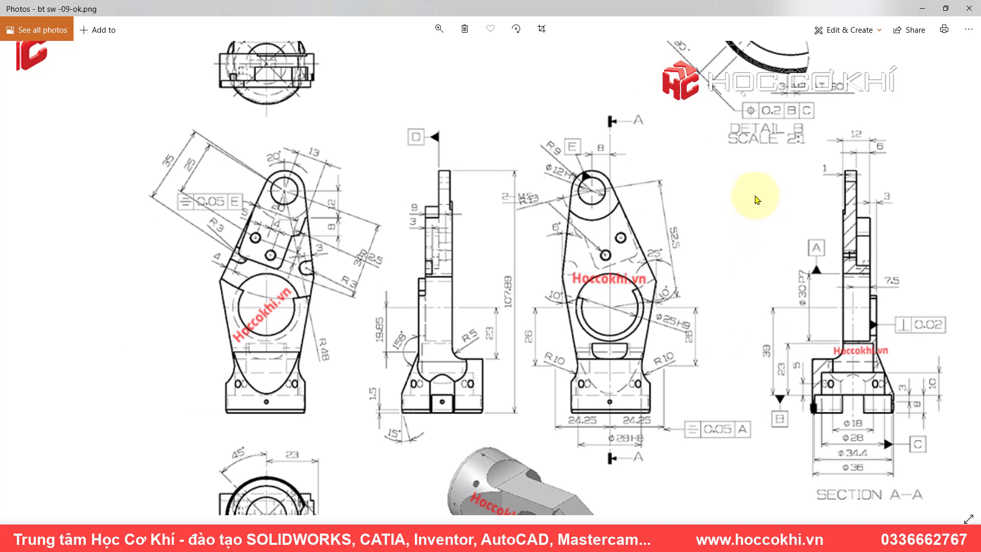
mouse_move(757, 200)
mouse_down()
mouse_move(759, 247)
mouse_move(778, 219)
mouse_move(749, 176)
mouse_up()
scroll(774, 222, up, 1)
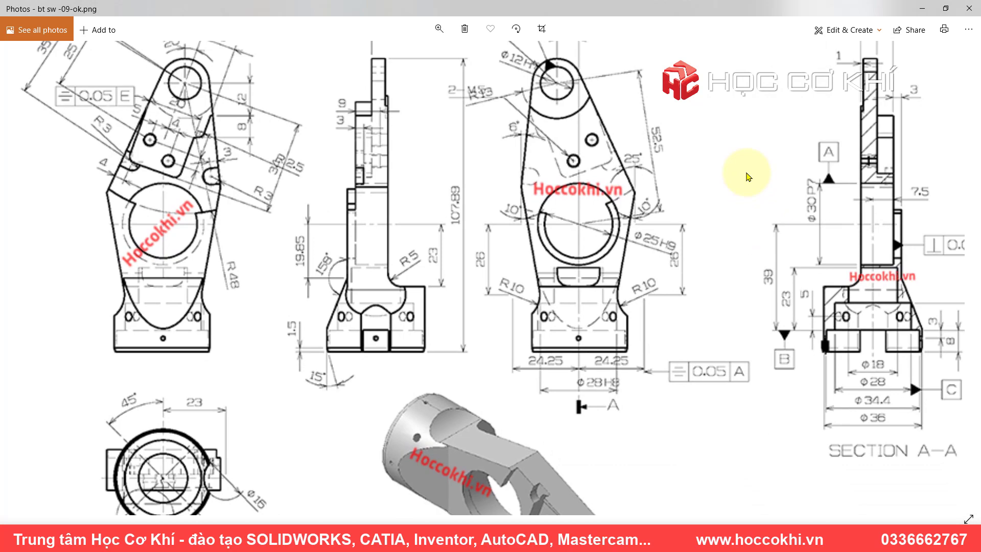
key(alt+Tab)
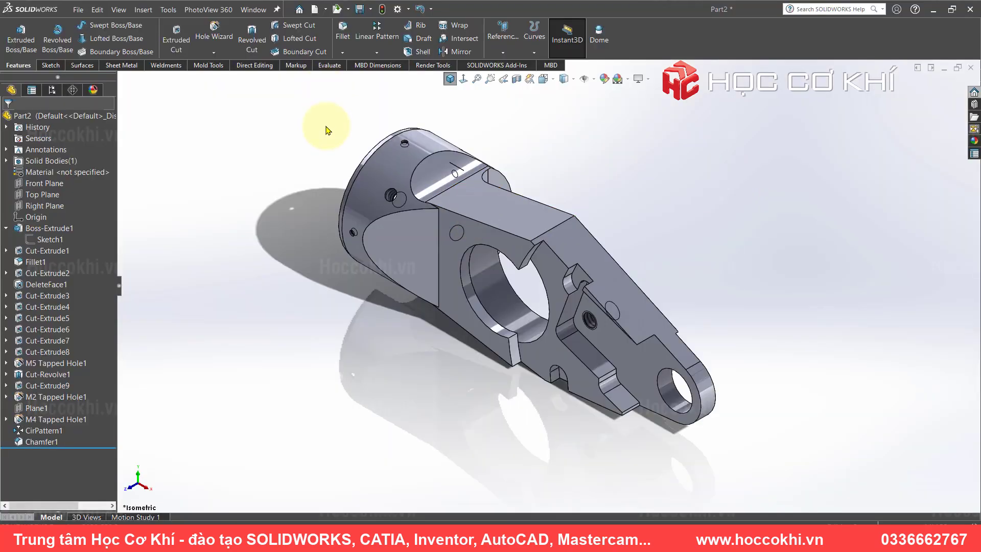
- Compare the part's front, back and left views with the drawing's side and front views
key(ctrl+1)
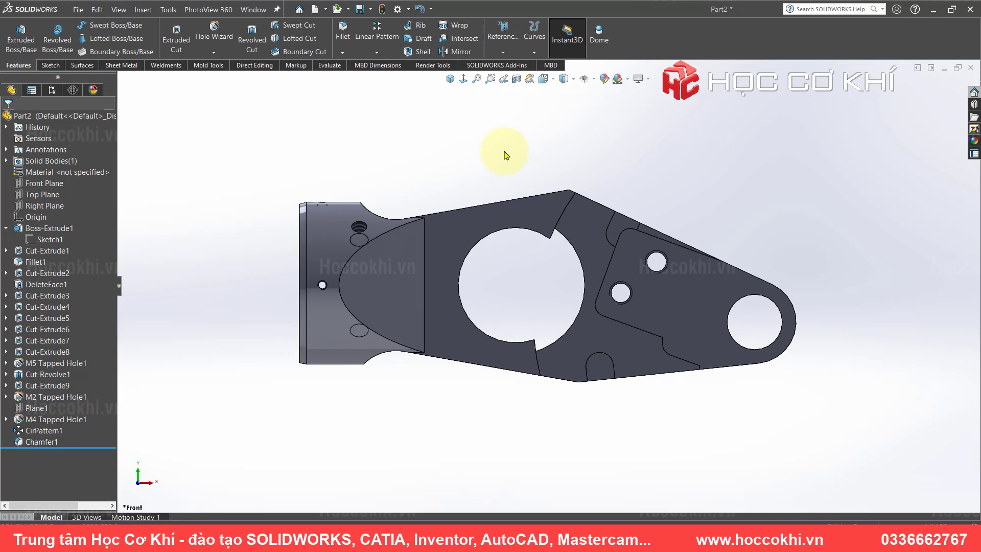
key(ctrl+2)
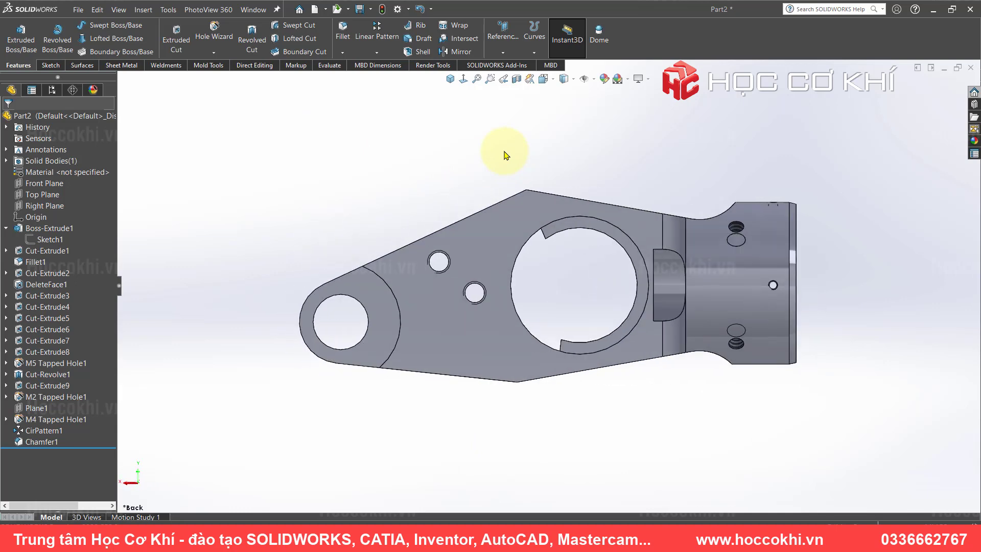
key(ctrl+3)
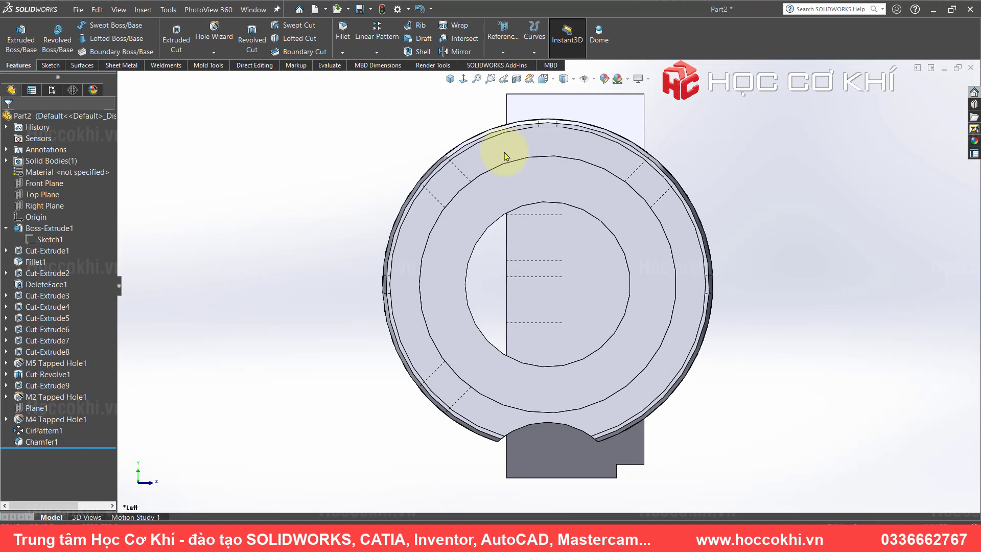
key(alt+Tab)
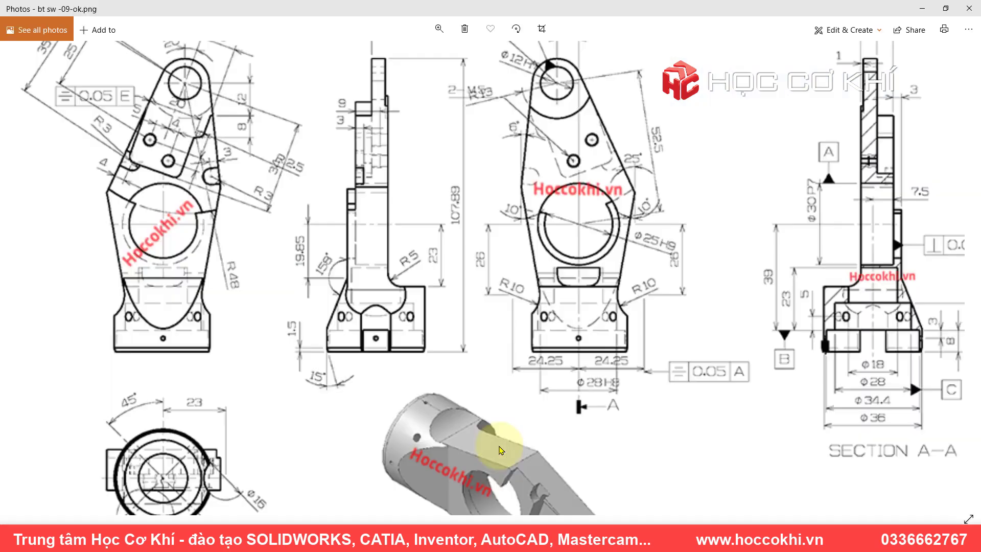
mouse_move(438, 409)
mouse_down()
mouse_move(113, 448)
mouse_move(486, 149)
mouse_up()
mouse_move(449, 278)
mouse_down()
mouse_move(615, 186)
mouse_move(671, 116)
mouse_up()
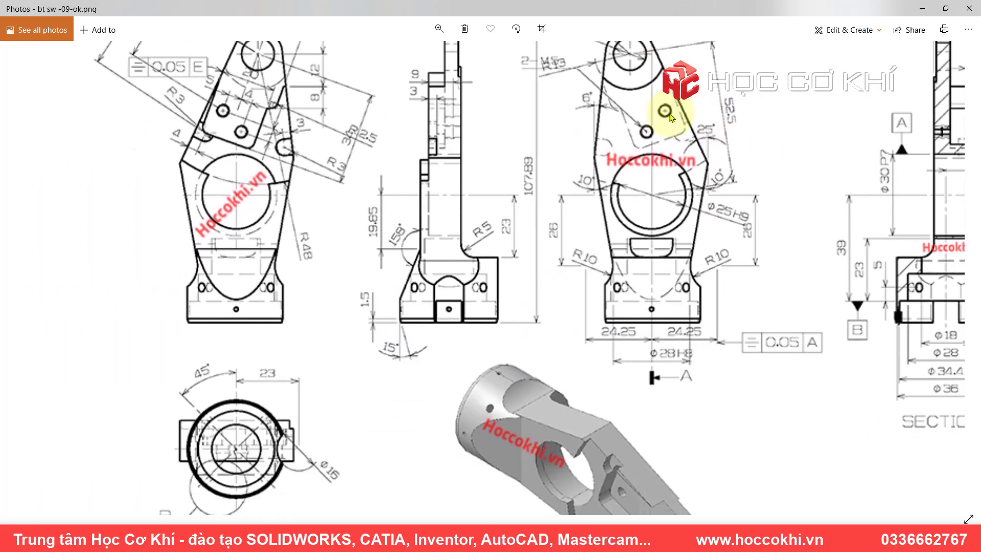
key(alt+Tab)
- Compare the part's top and bottom views with the drawing, finishing in Front view
key(ctrl+1)
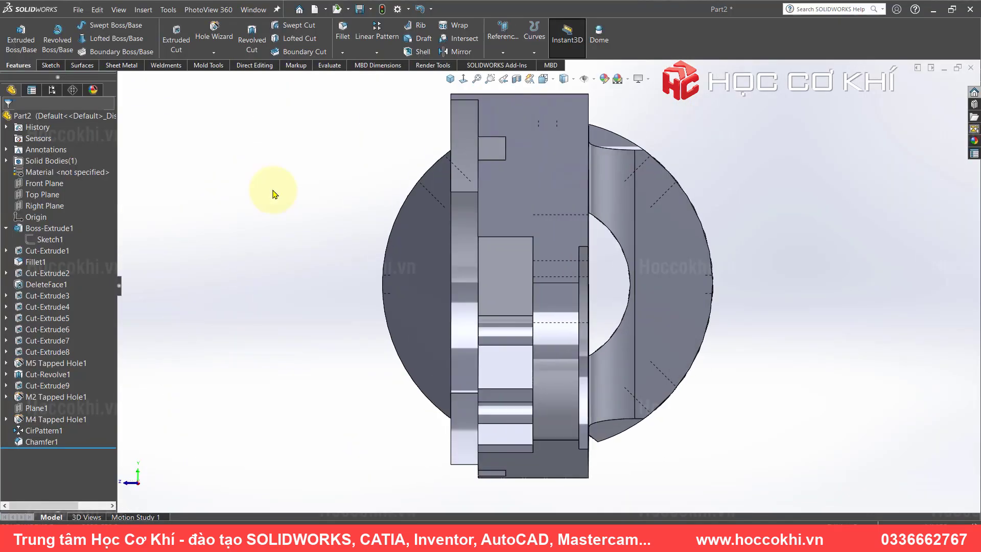
key(ctrl+7)
key(ctrl+5)
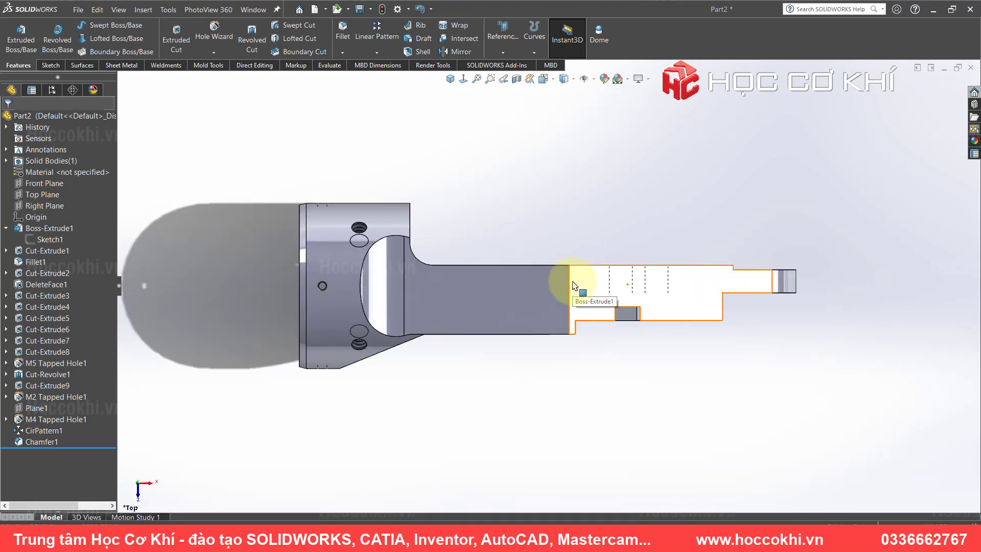
key(alt+Tab)
ctrl+scroll(501, 291, up, 2)
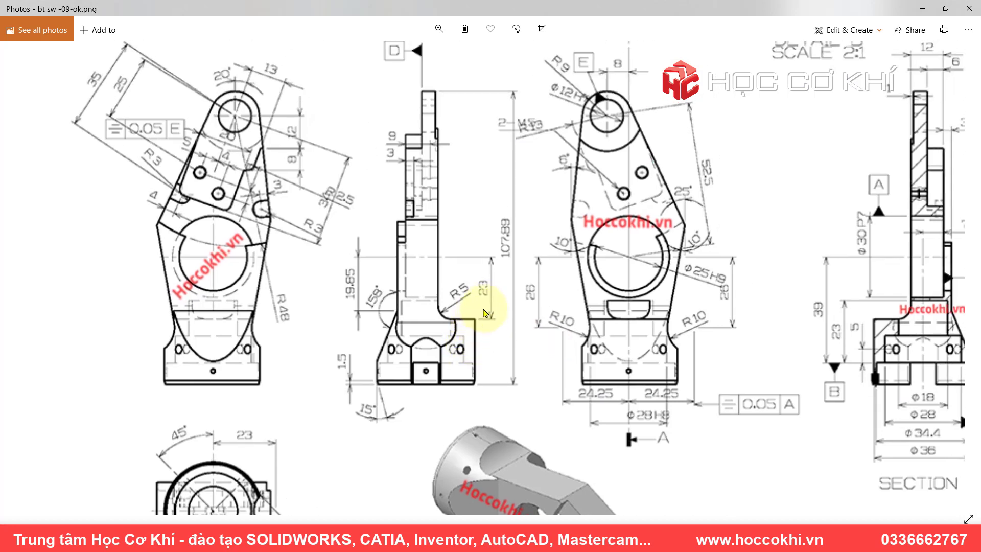
ctrl+scroll(475, 319, up, 1)
key(alt+Tab)
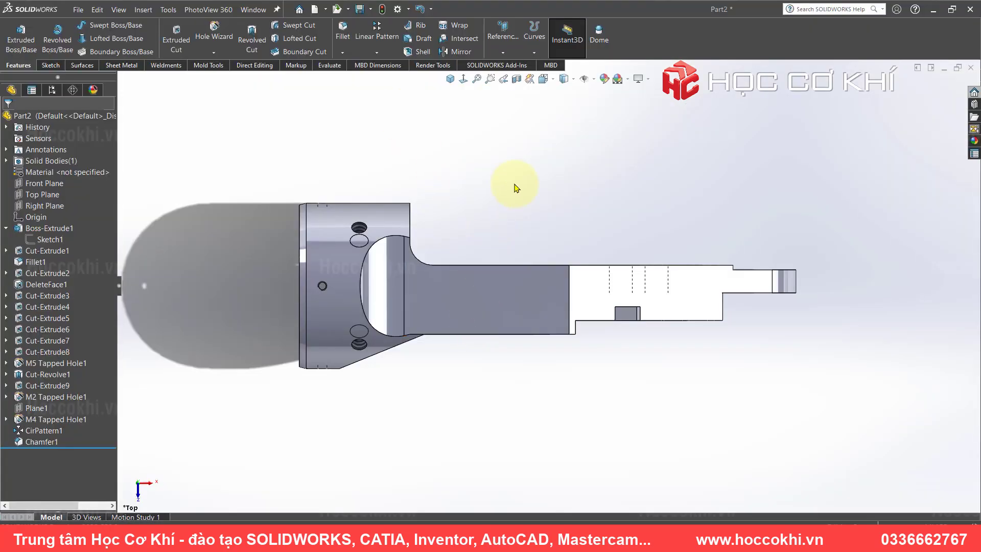
click(464, 80)
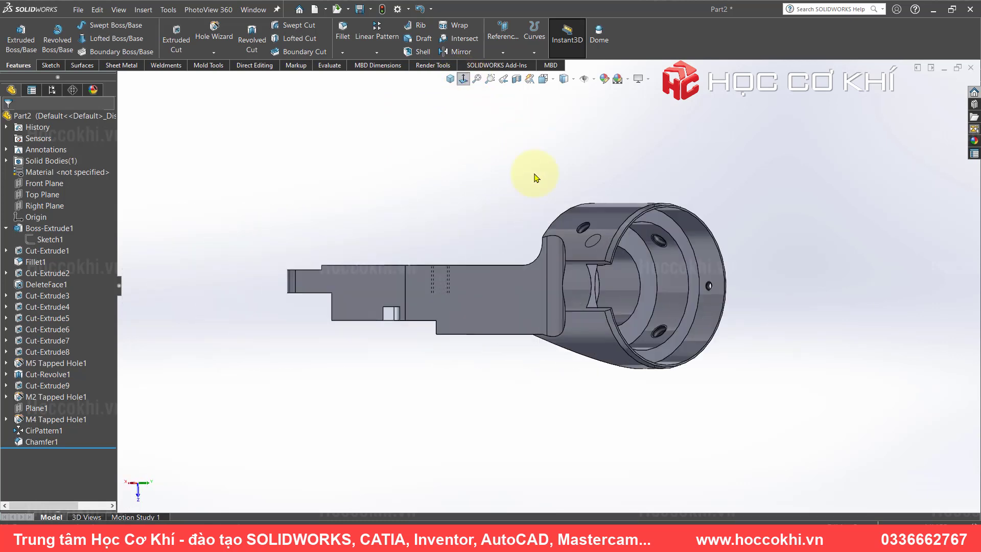
key(ctrl+1)
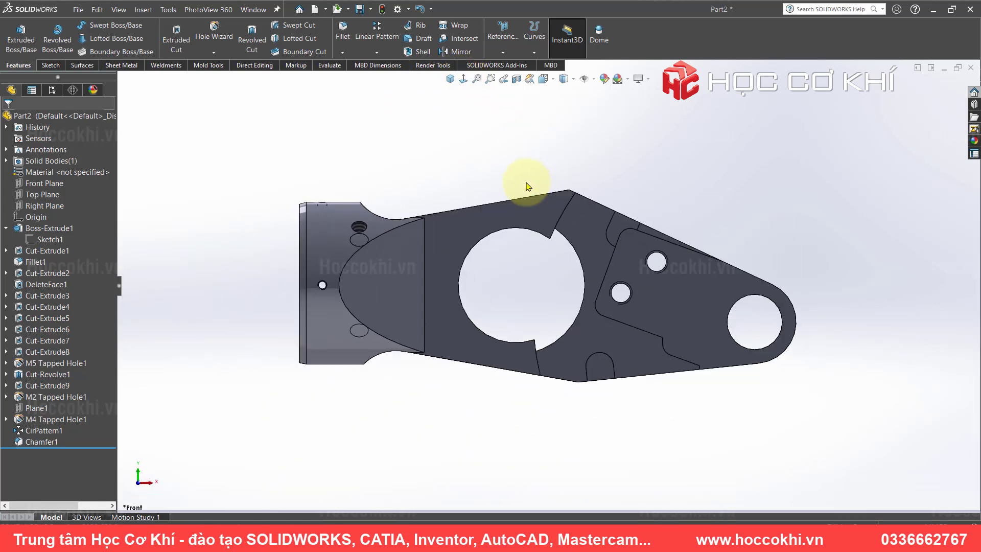
- Fit the bracket in view and compare its two side views with the drawing
key(ctrl+8)
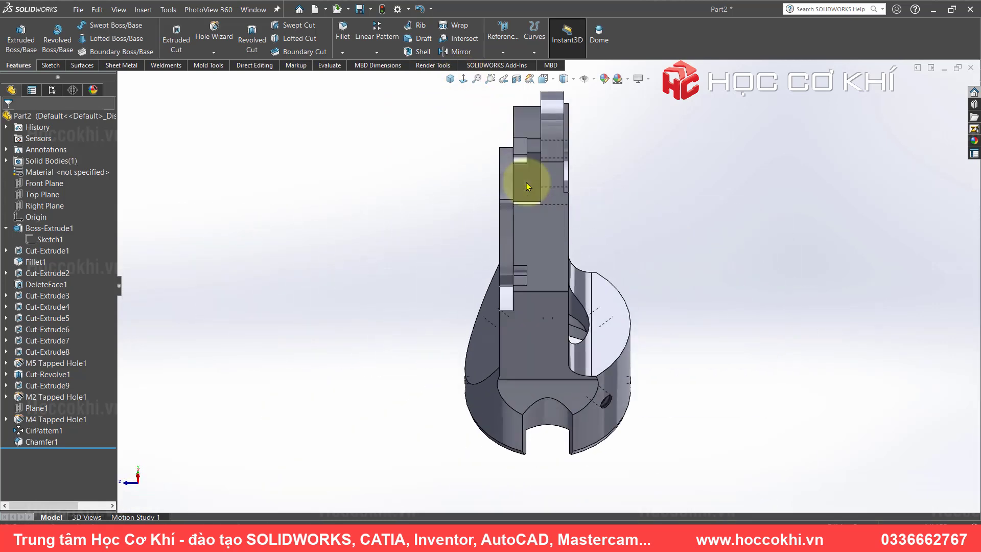
key(f)
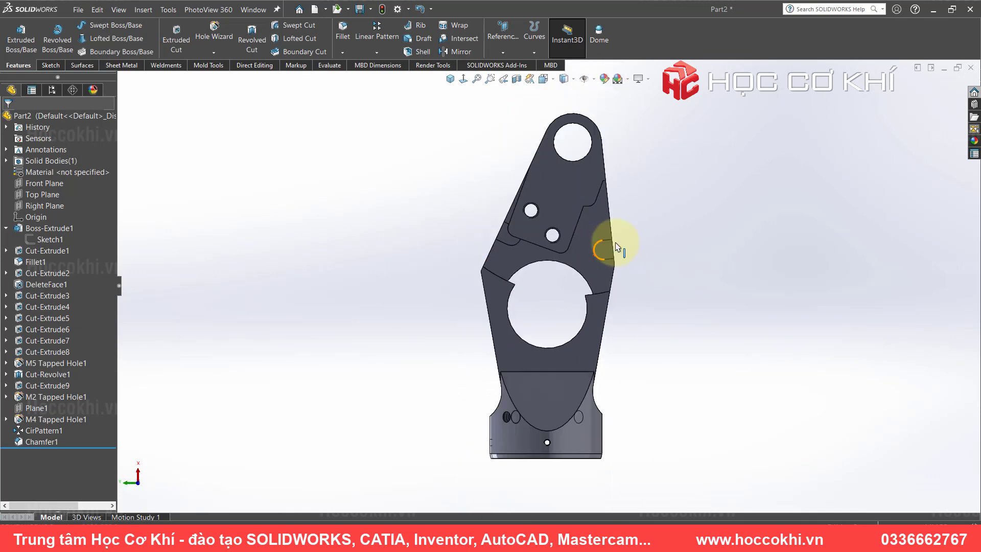
scroll(593, 256, down, 2)
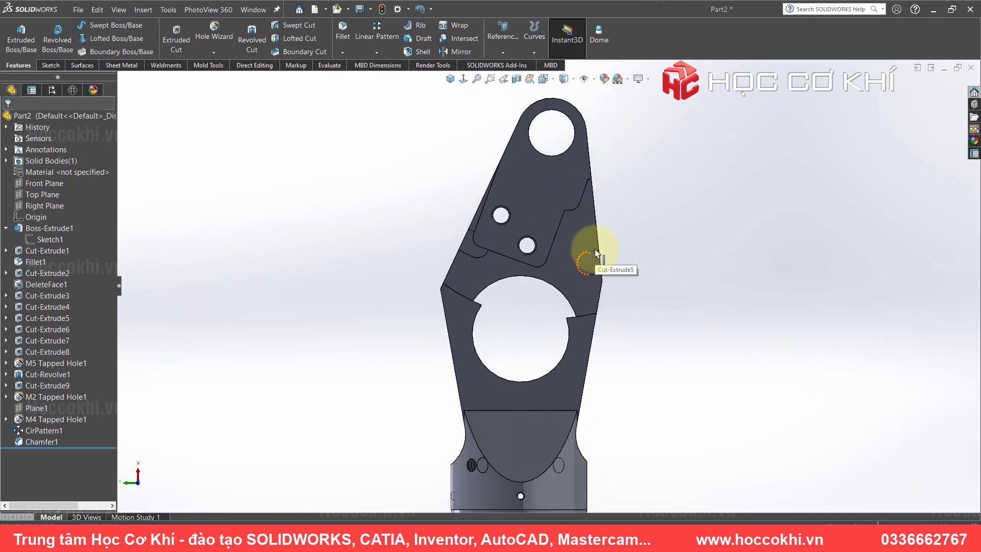
scroll(658, 291, up, 2)
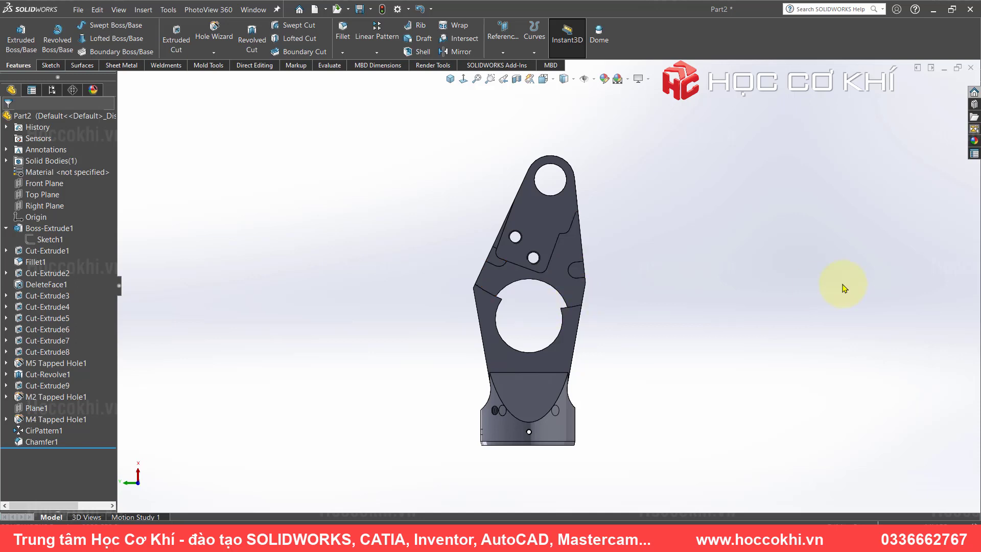
key(shift+Right)
key(shift+Right)
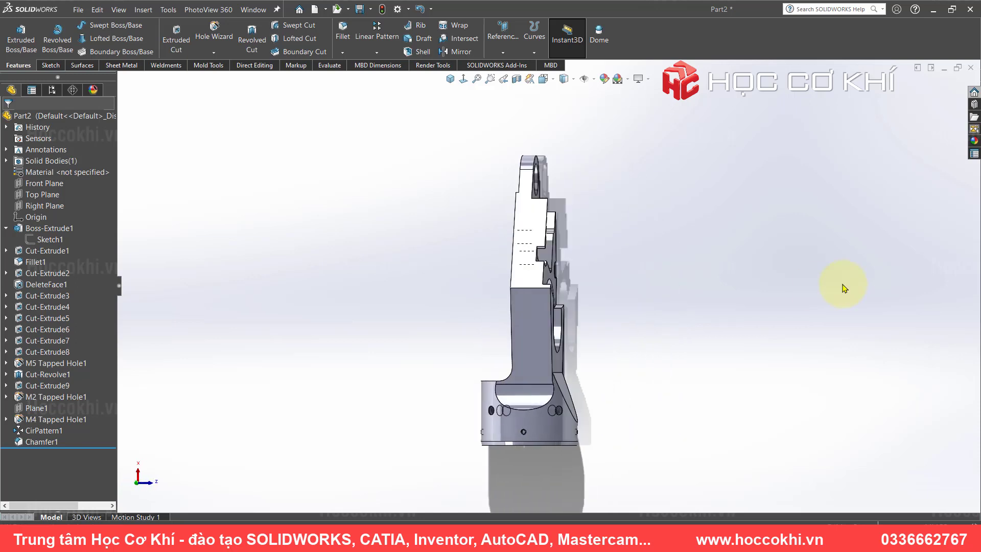
key(shift+Right)
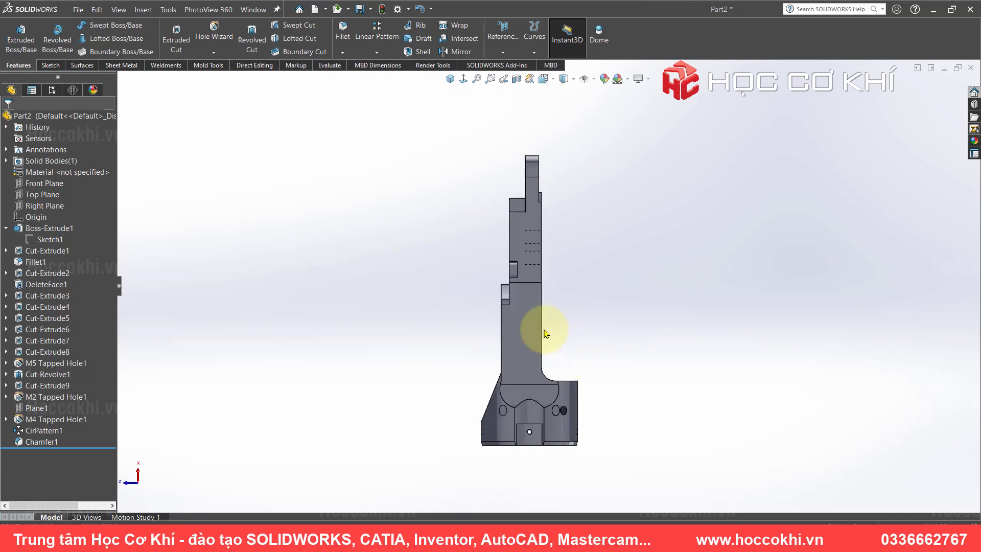
key(alt+Tab)
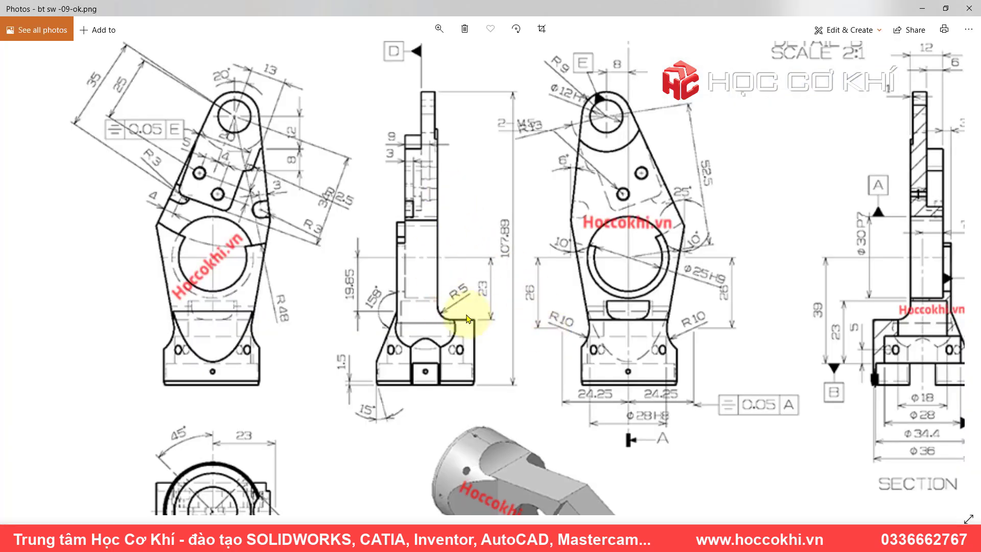
key(alt+Tab)
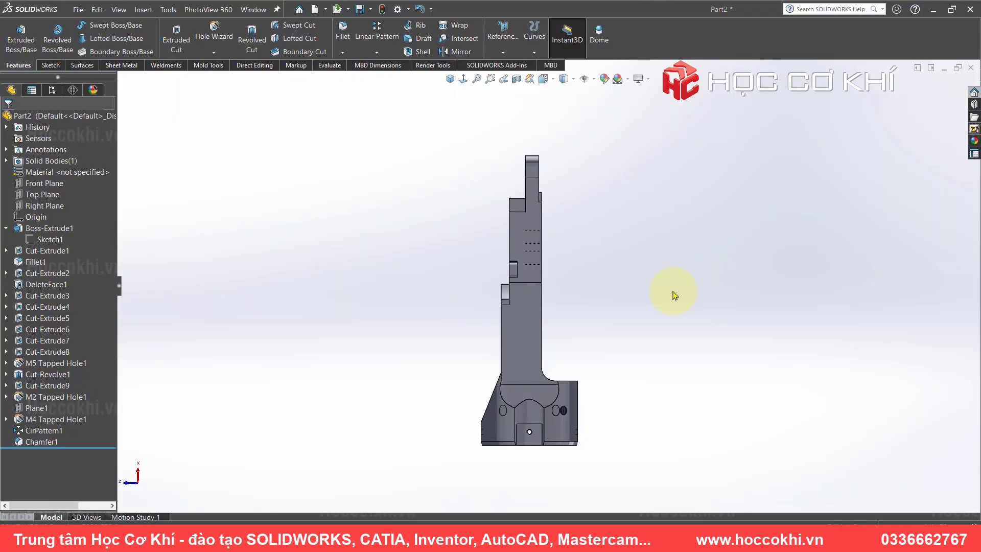
- Check the bracket's face, side profile and circular end, then show it isometric beside the drawing
key(shift+Left)
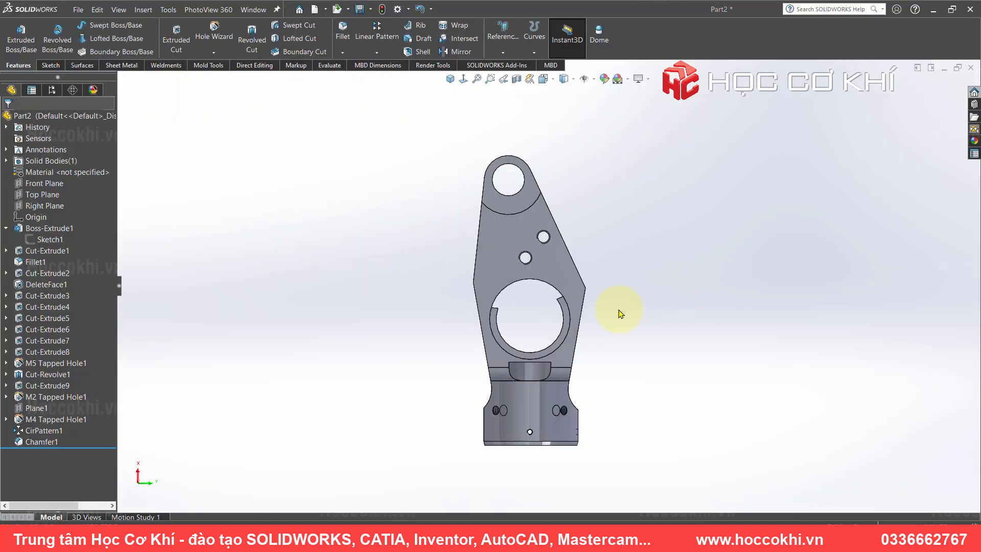
key(shift+Left)
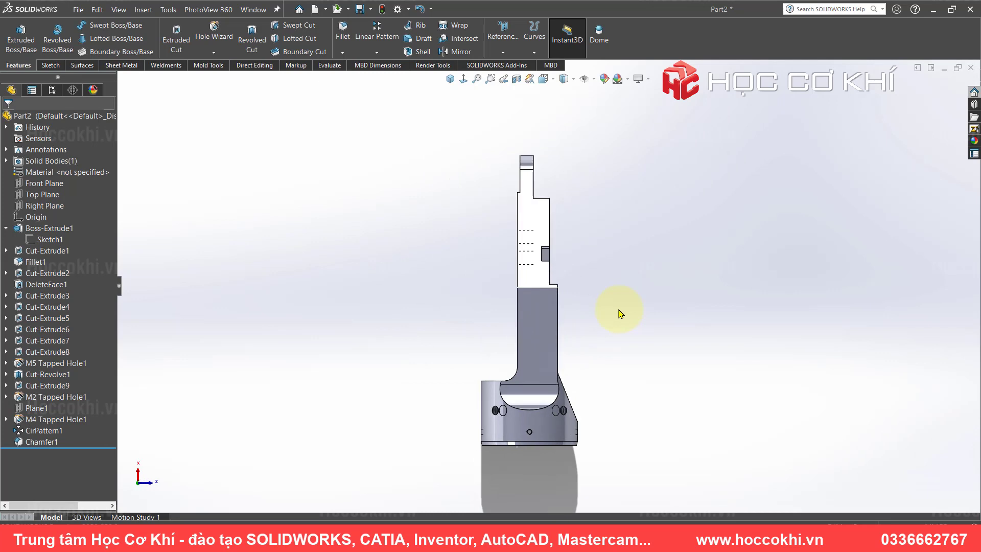
key(shift+Up)
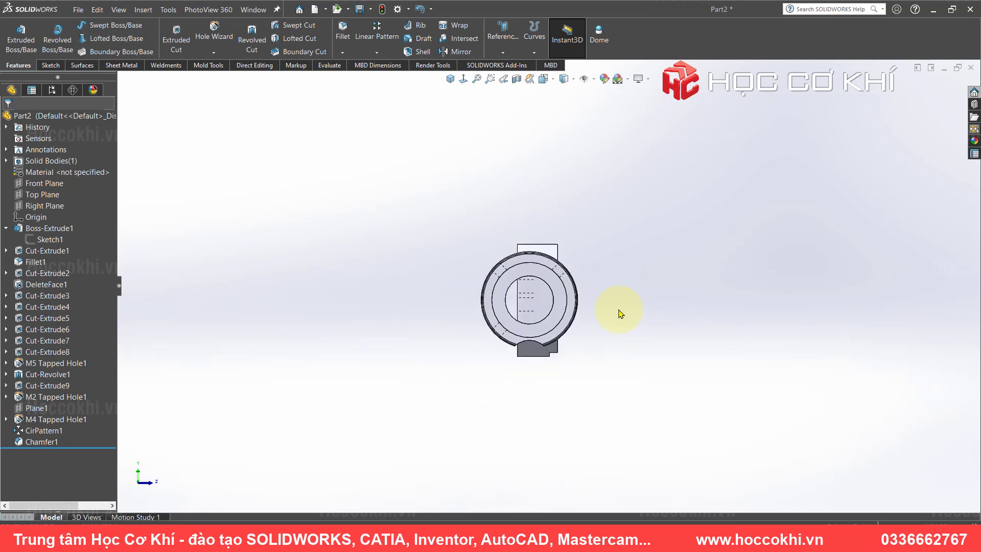
key(shift+Up)
click(450, 78)
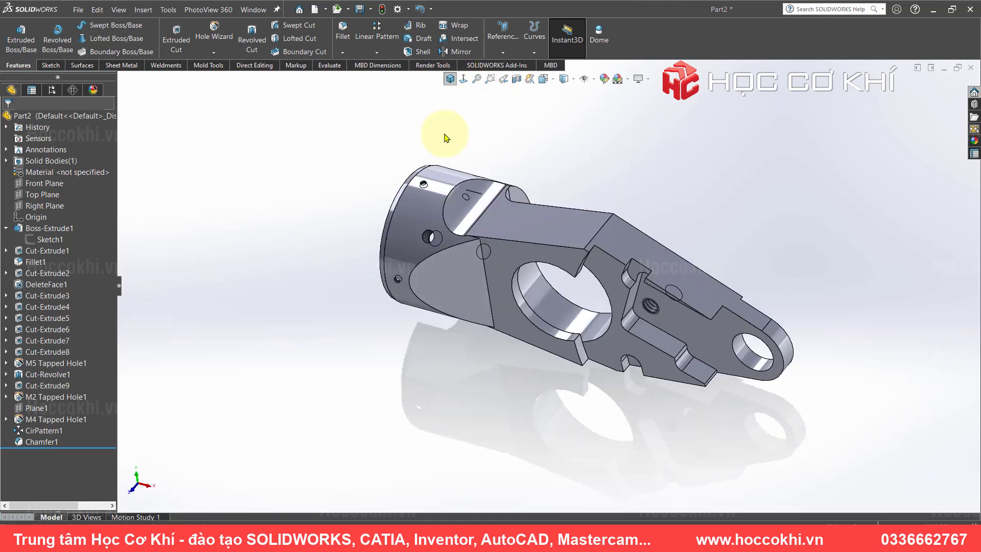
scroll(581, 246, down, 2)
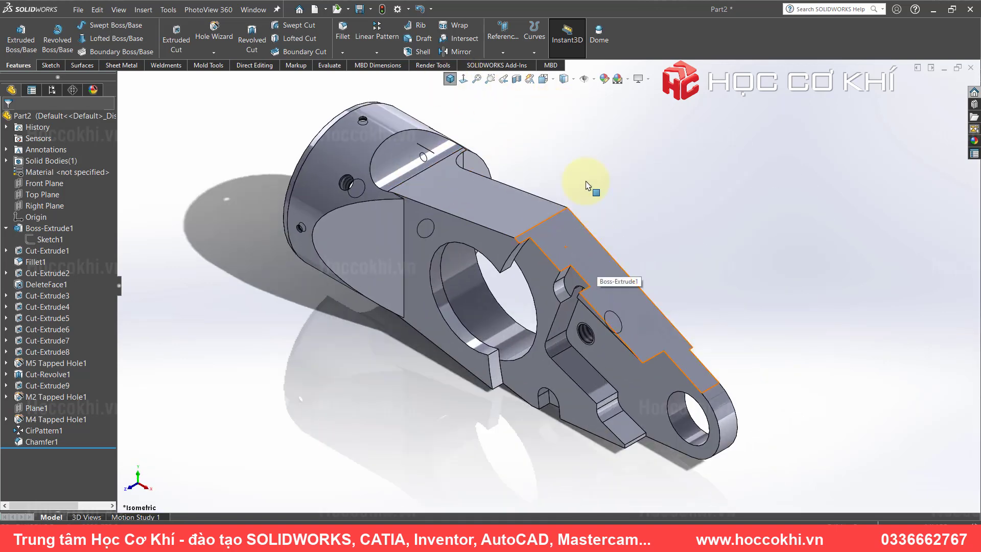
key(alt+Tab)
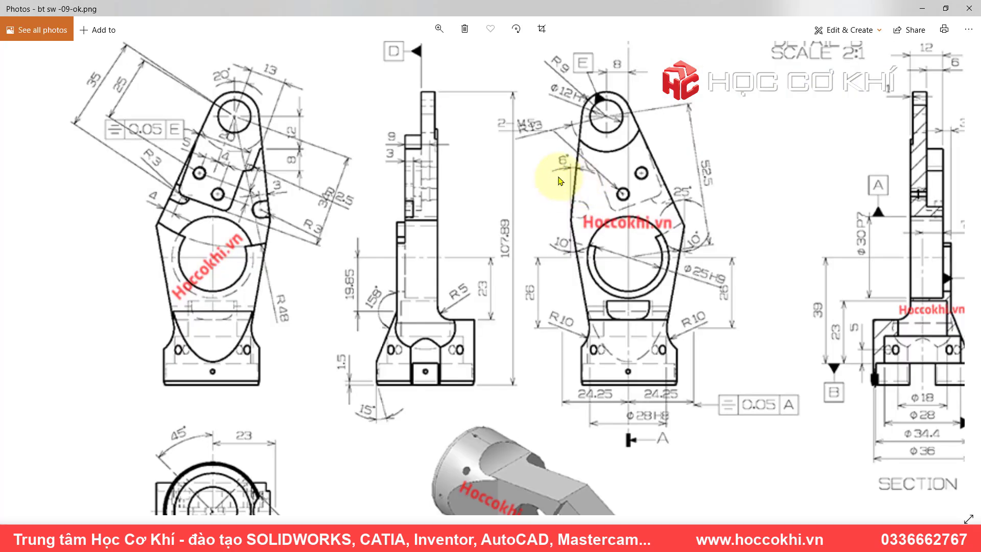
- Zoom out to show the whole reference drawing sheet in Photos
scroll(559, 180, down, 3)
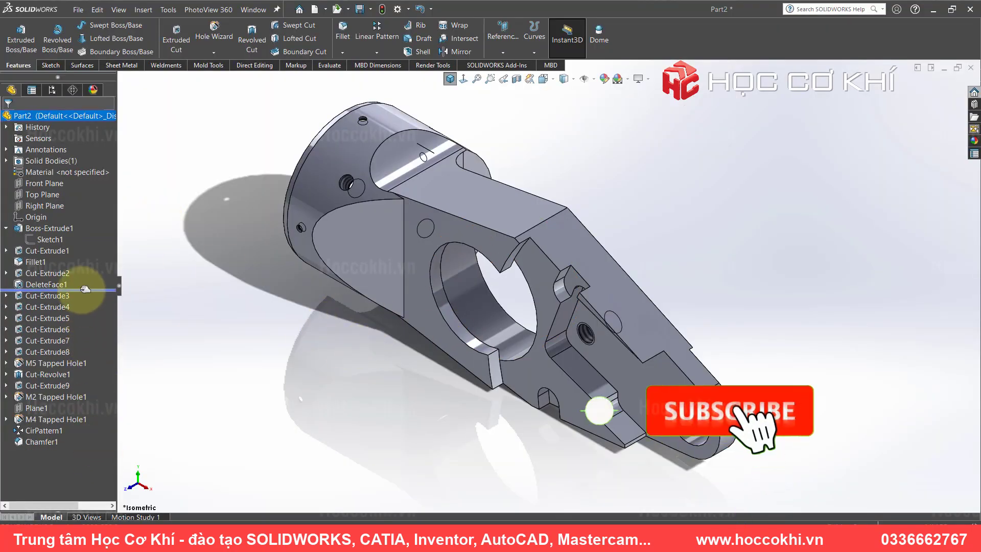
- Roll the history back to just after DeleteFace1 and inspect the Cut-Extrude1 faces and dimensions
drag(89, 312, 79, 289)
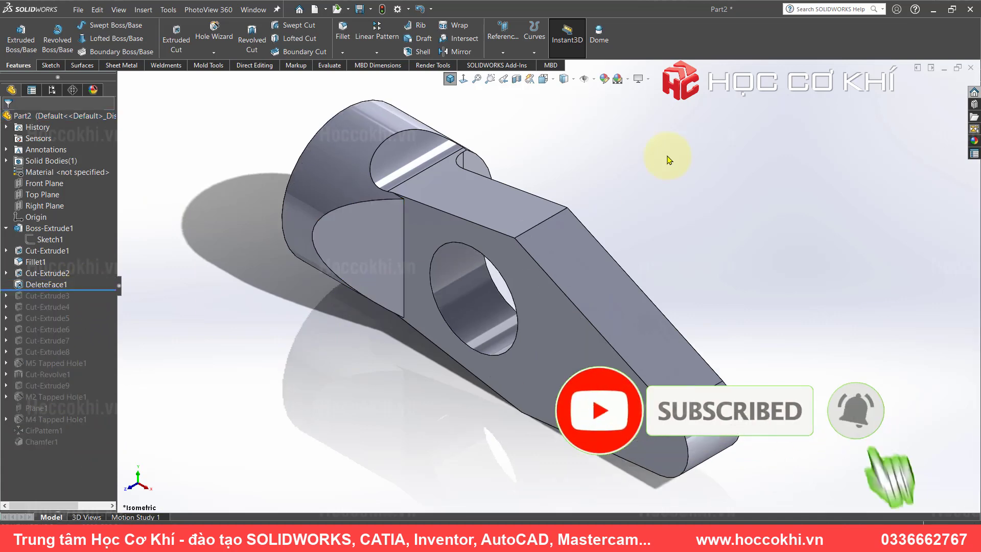
mouse_move(668, 154)
middle_down()
mouse_move(477, 153)
mouse_move(628, 268)
mouse_move(715, 309)
mouse_move(543, 289)
mouse_move(460, 313)
mouse_move(499, 373)
mouse_move(325, 266)
middle_up()
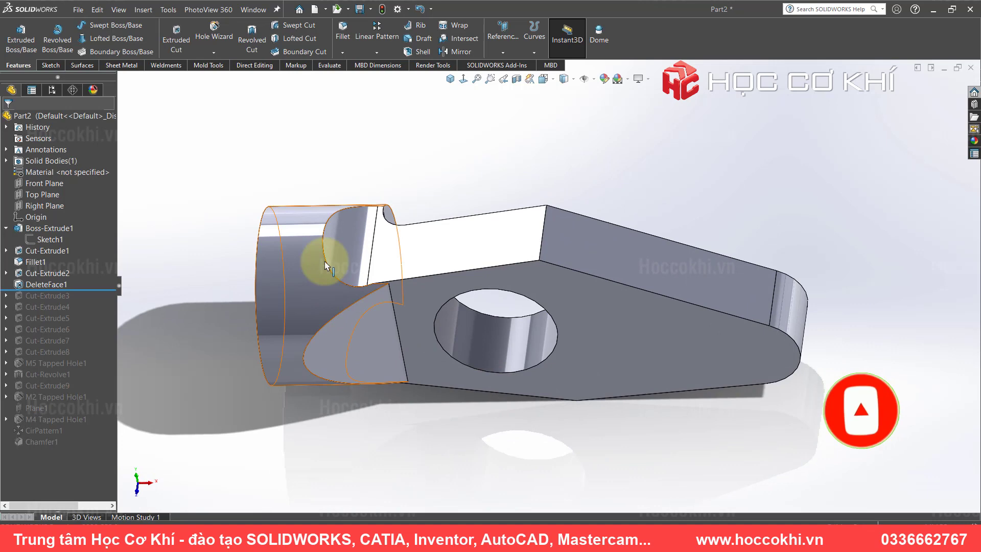
click(285, 220)
click(691, 340)
mouse_move(591, 248)
middle_down()
mouse_move(617, 427)
mouse_move(642, 236)
mouse_move(636, 205)
middle_up()
click(574, 245)
click(697, 430)
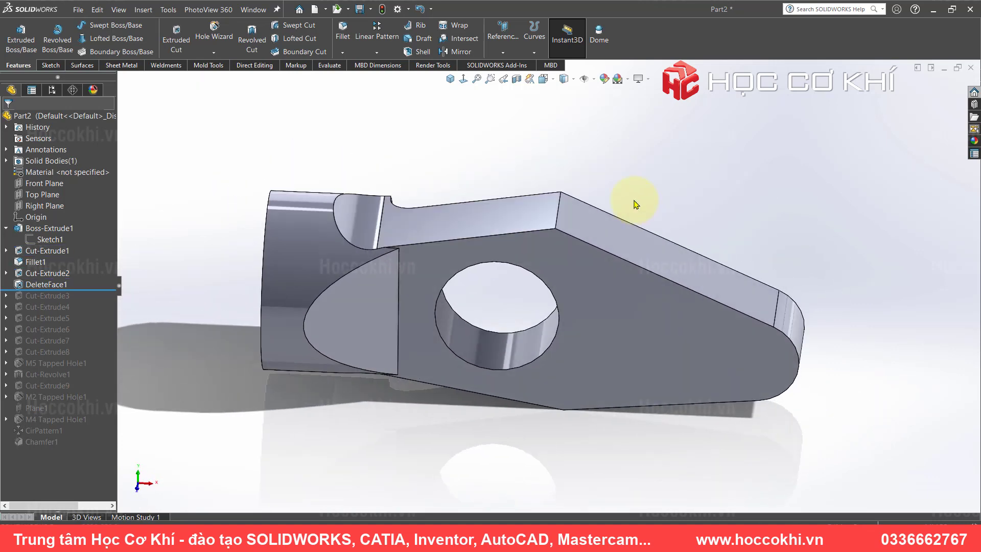
- Return the rolled-back part to isometric and bring up the reference drawing
click(451, 78)
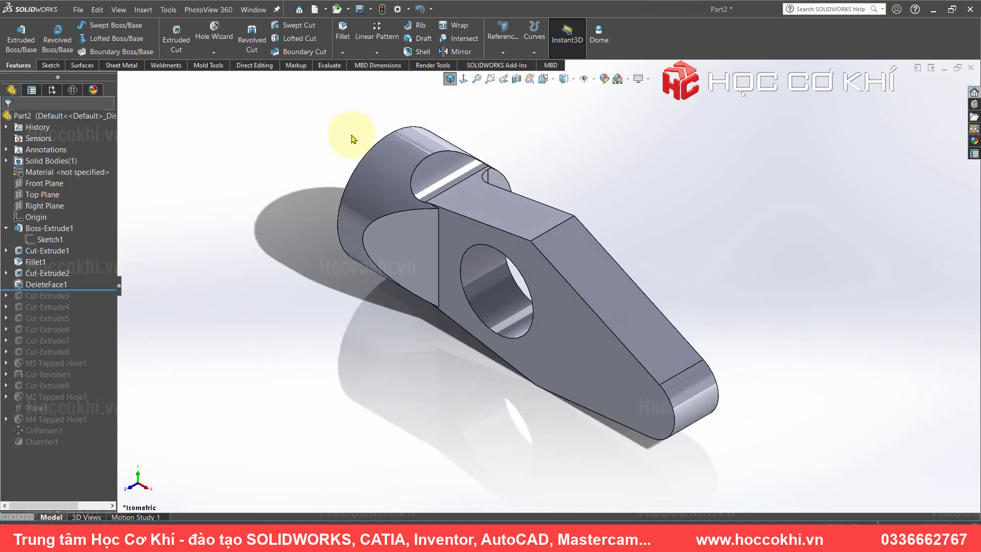
mouse_move(373, 215)
middle_down()
mouse_move(382, 224)
mouse_move(478, 208)
mouse_move(713, 248)
mouse_move(509, 247)
middle_up()
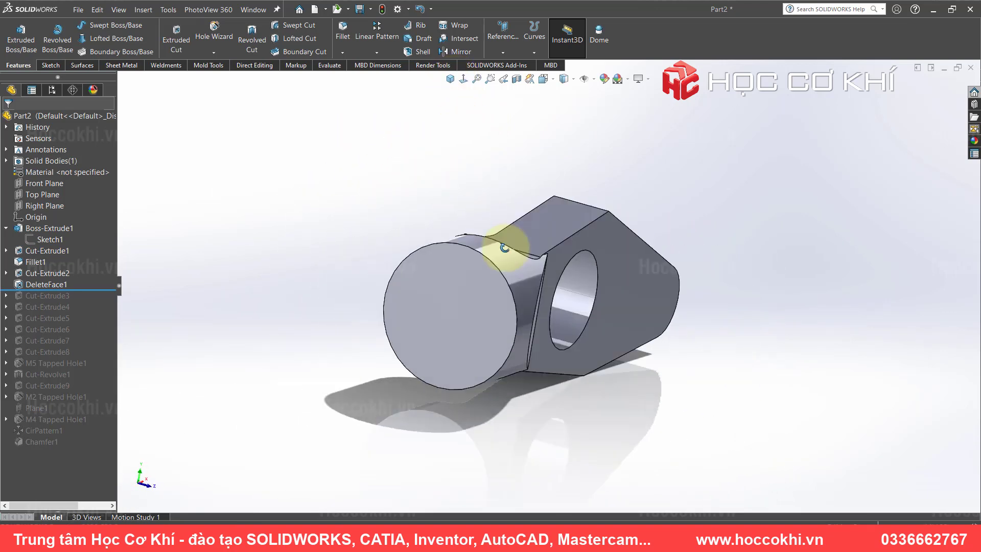
click(450, 79)
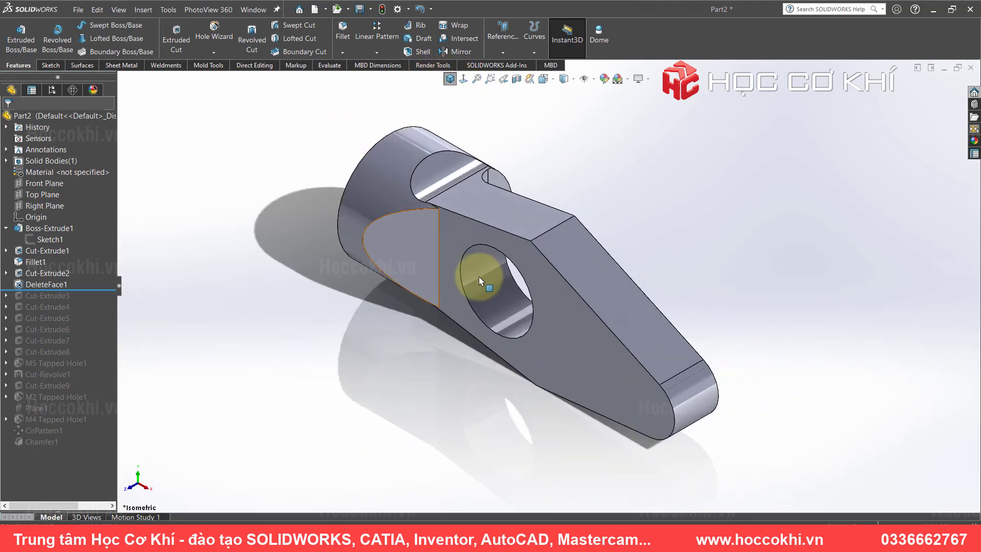
key(alt+Tab)
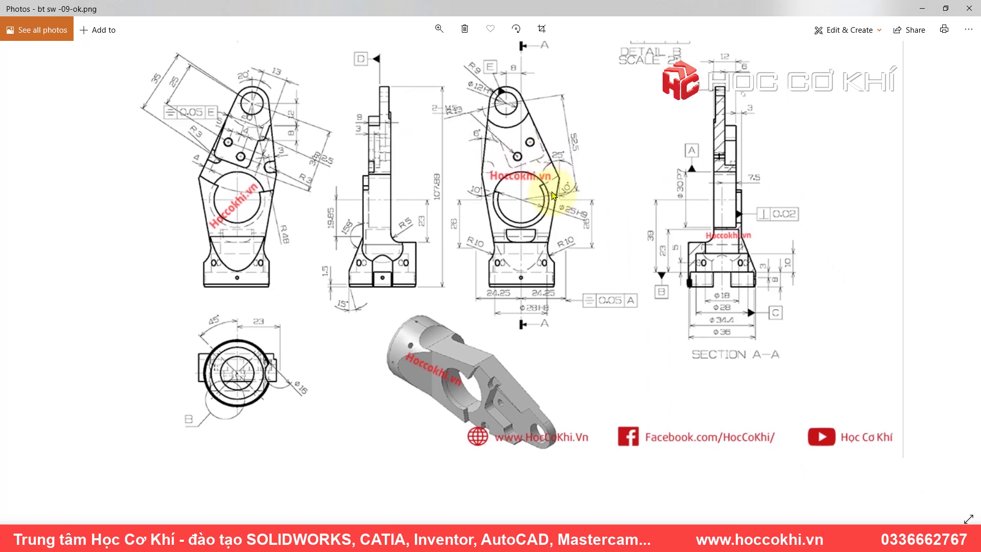
- Zoom the reference drawing in and out to compare its side and front views
scroll(624, 240, up, 1)
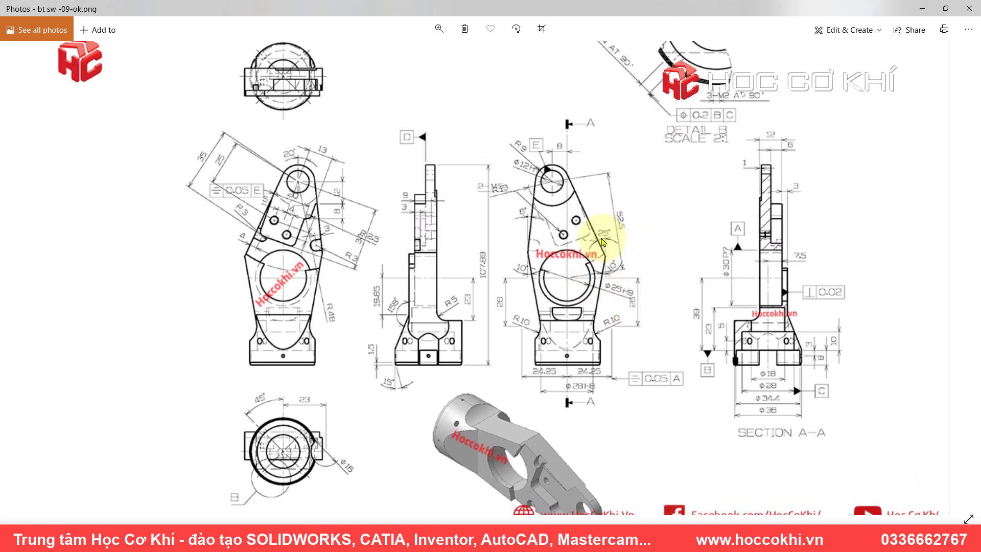
scroll(603, 242, down, 1)
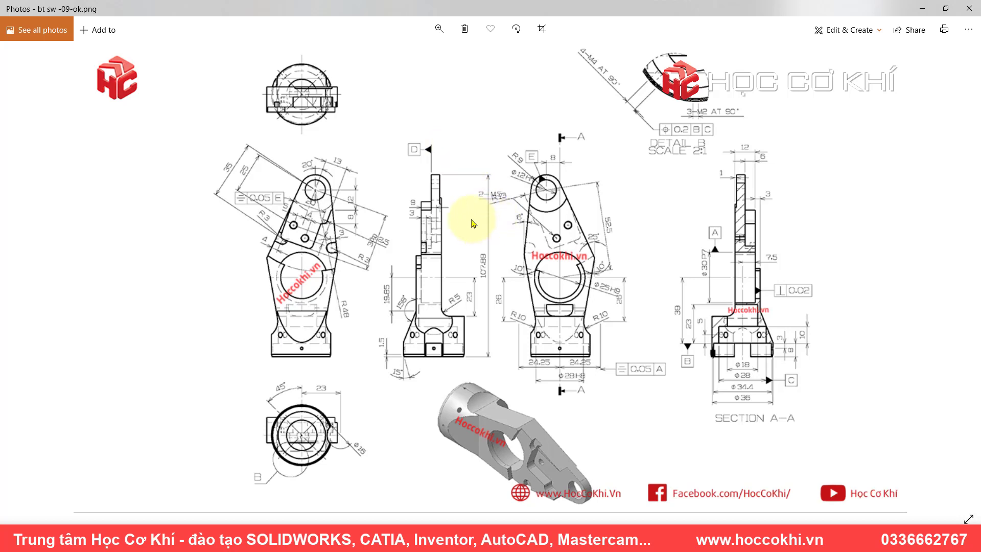
scroll(485, 247, up, 2)
scroll(581, 223, down, 2)
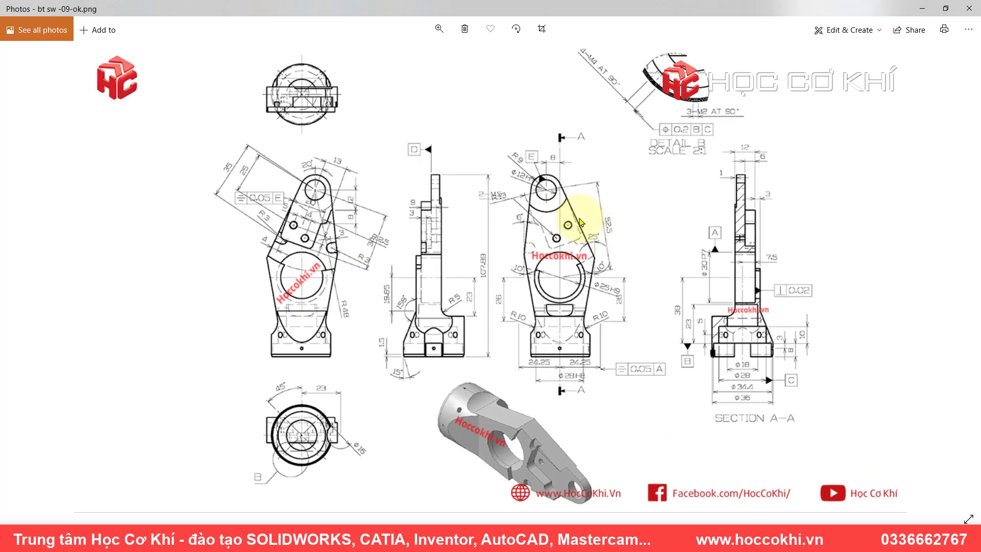